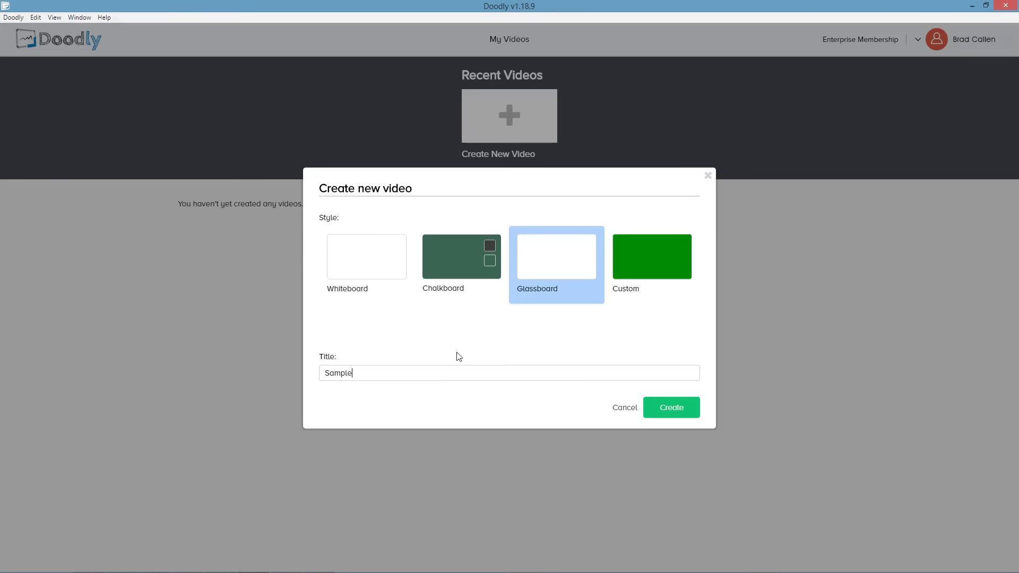
Create a new Whiteboard-style video titled Sample 1.
left_click(355, 265)
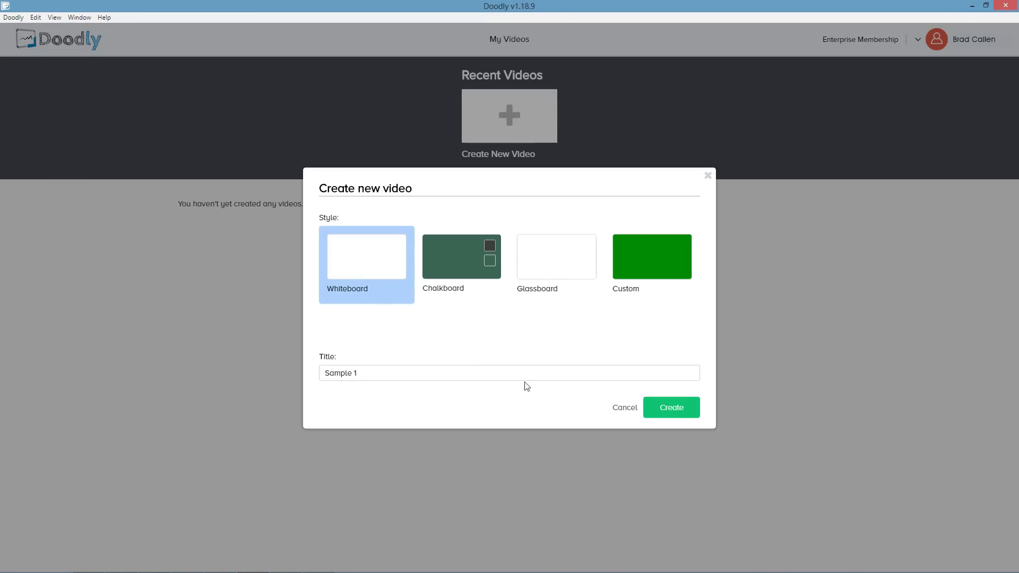
left_click(683, 410)
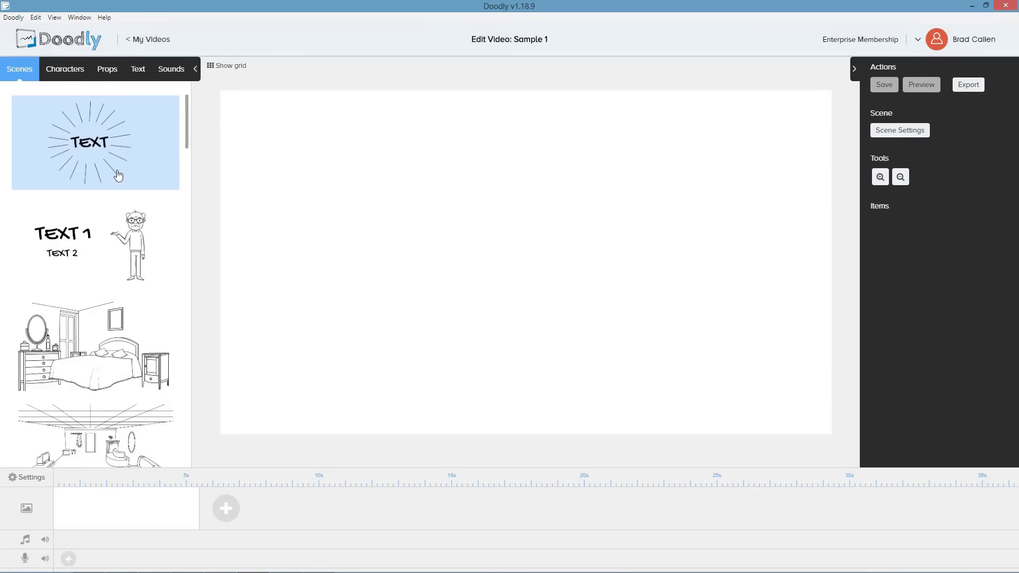
Browse the Scenes, Characters, Props, Sounds and Text libraries.
scroll(118, 175, "down", 15)
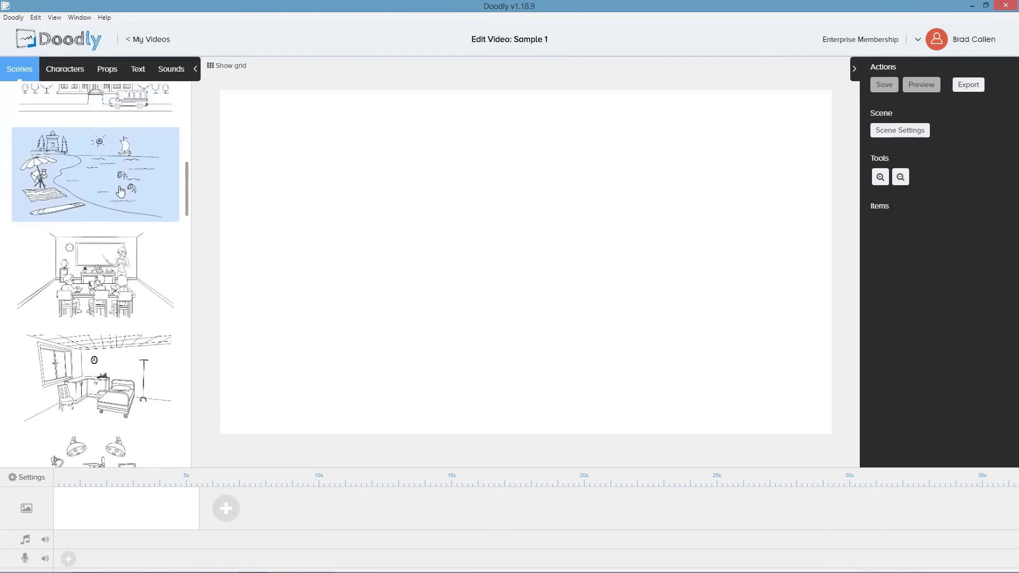
scroll(121, 192, "down", 5)
left_click(68, 72)
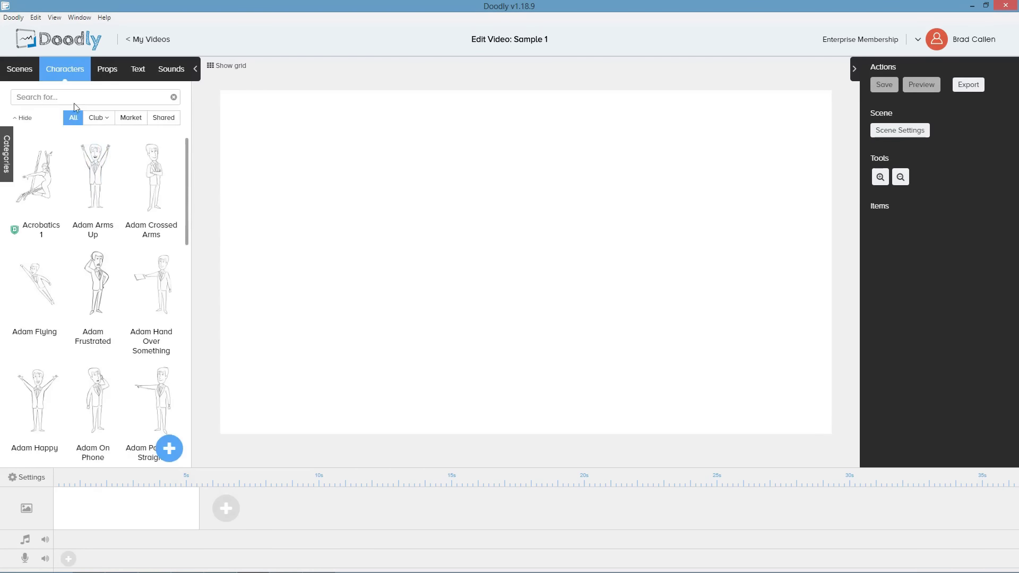
scroll(117, 188, "down", 12)
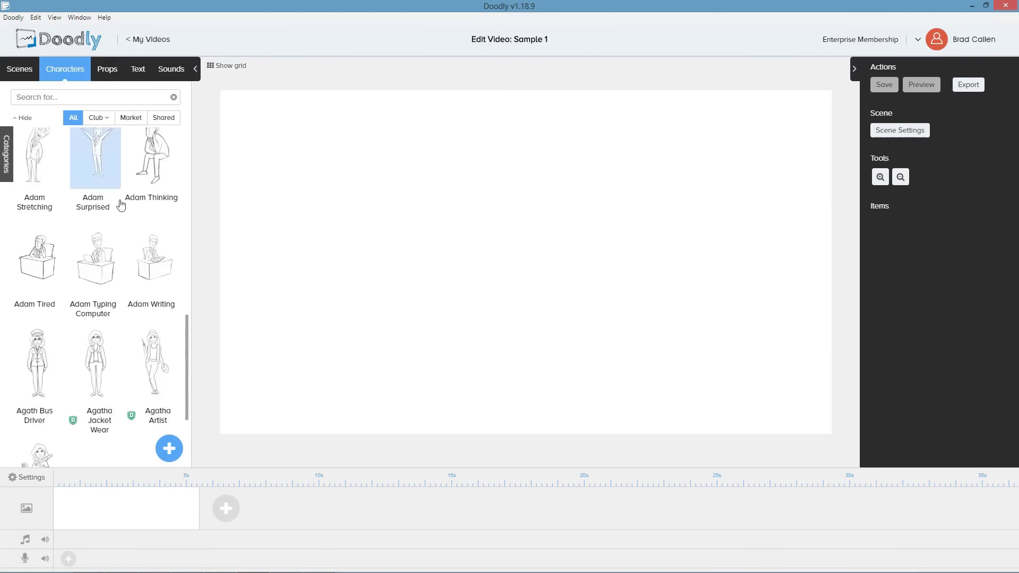
left_click(111, 64)
scroll(126, 197, "down", 10)
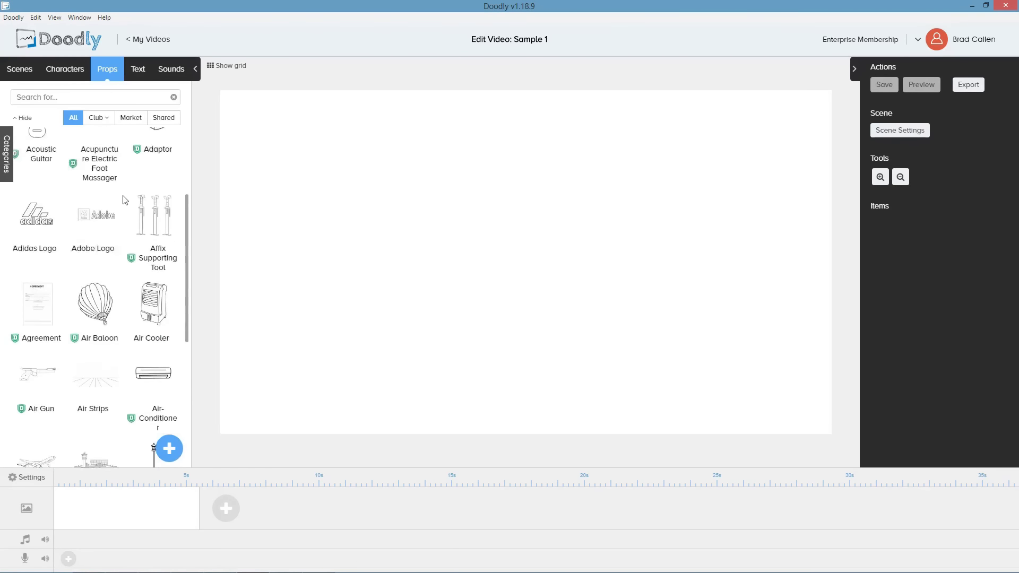
scroll(127, 211, "down", 6)
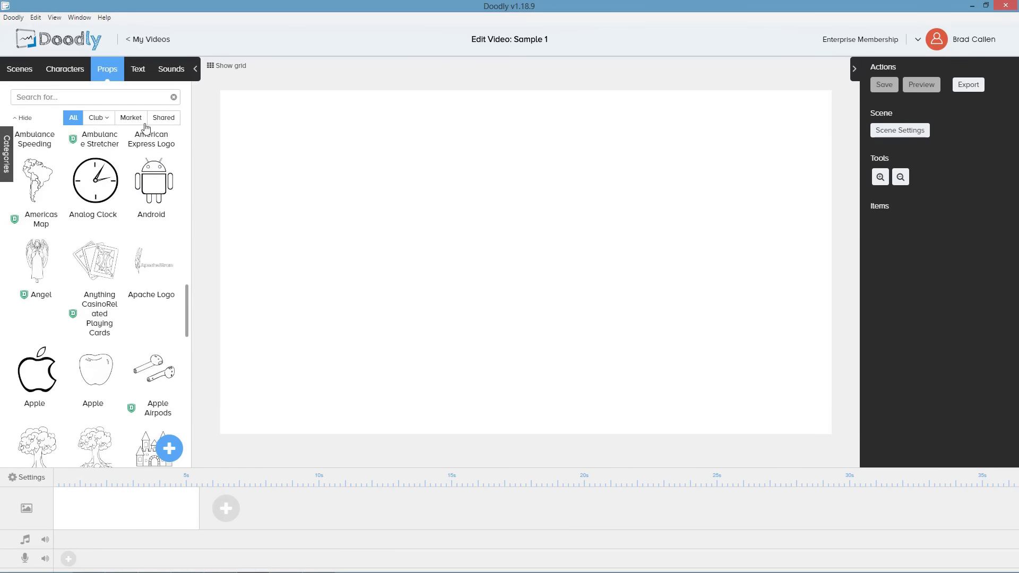
left_click(171, 73)
scroll(130, 176, "down", 11)
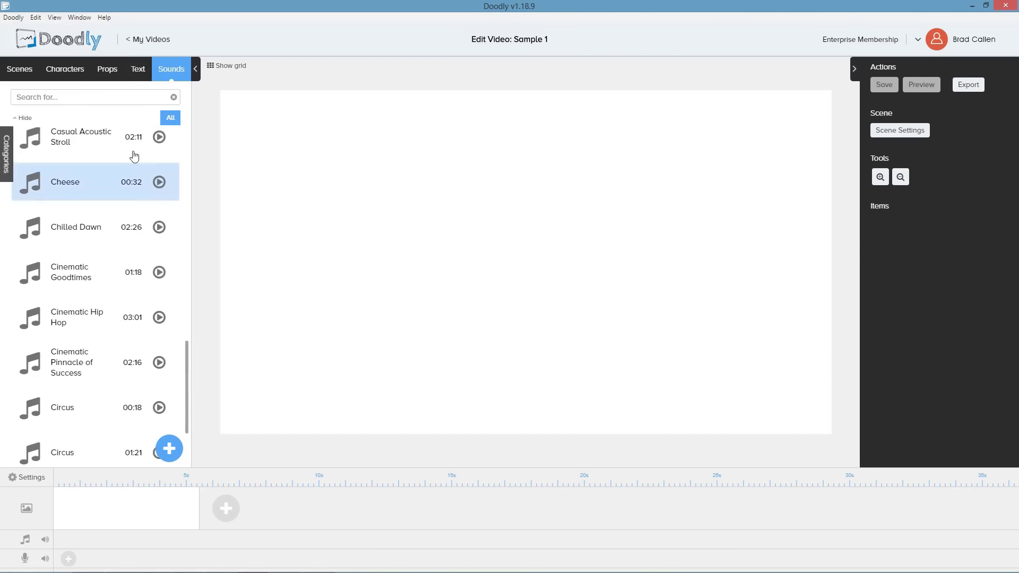
left_click(138, 73)
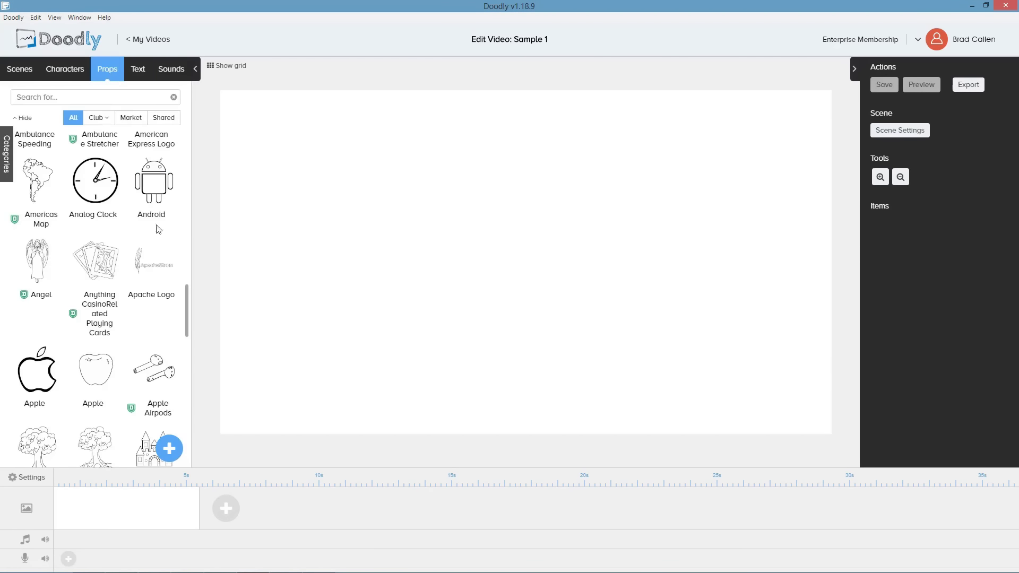
left_click(169, 448)
left_click(539, 372)
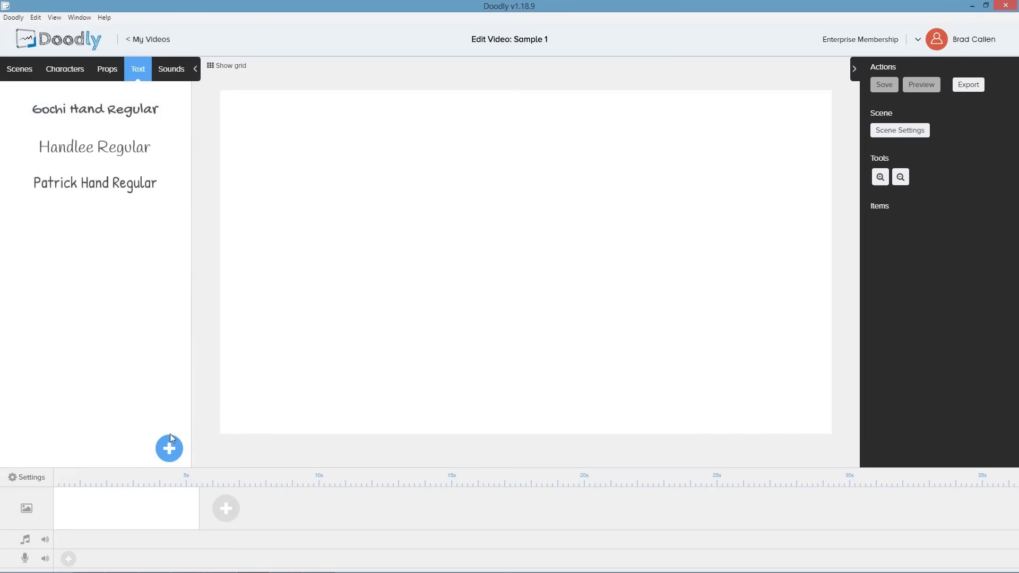
left_click(170, 446)
left_click(538, 367)
left_click(171, 69)
left_click(169, 449)
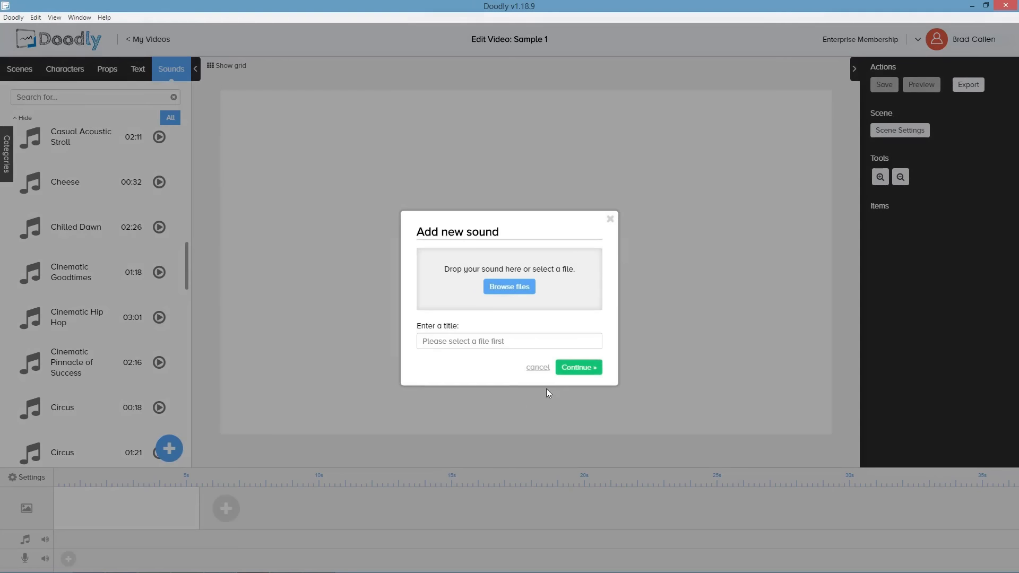
left_click(538, 367)
Add the Steve Reading character from the Steve character search results to the scene.
left_click(73, 74)
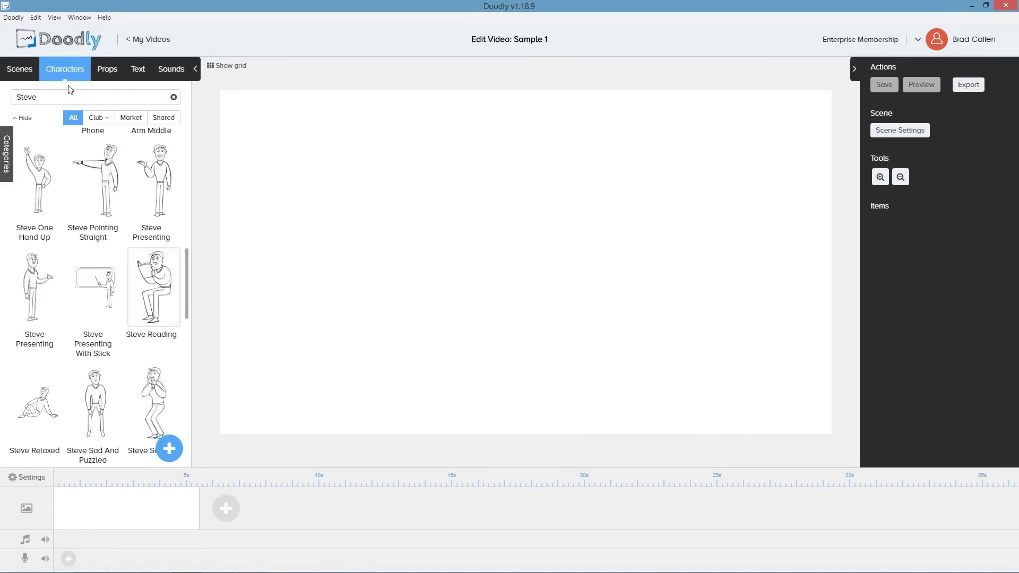
left_click(150, 284)
Add an office chair prop, resize it, place it under the seated Steve and send it behind him.
left_click(107, 69)
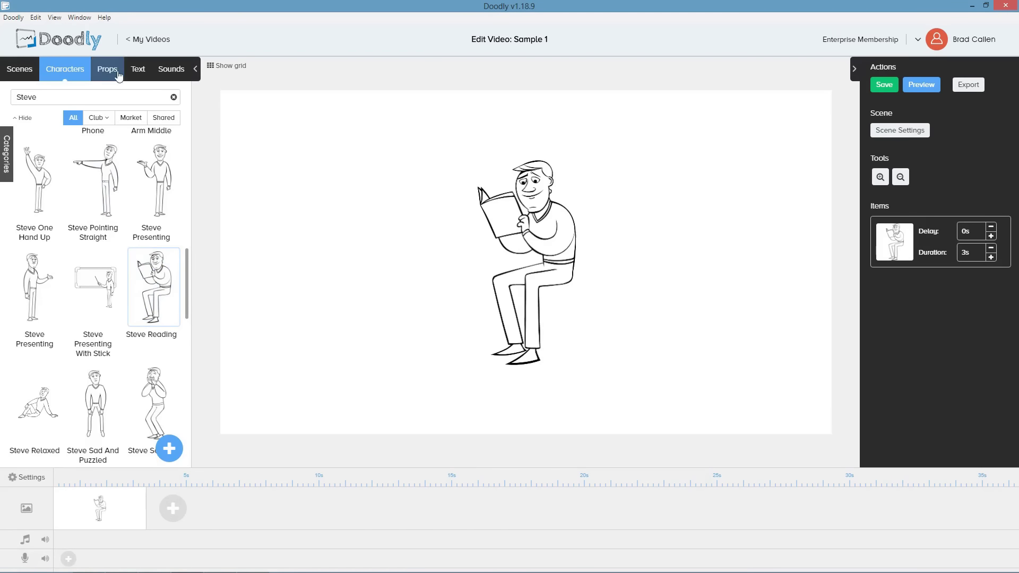
left_click(37, 296)
left_click_drag(491, 267, 590, 297)
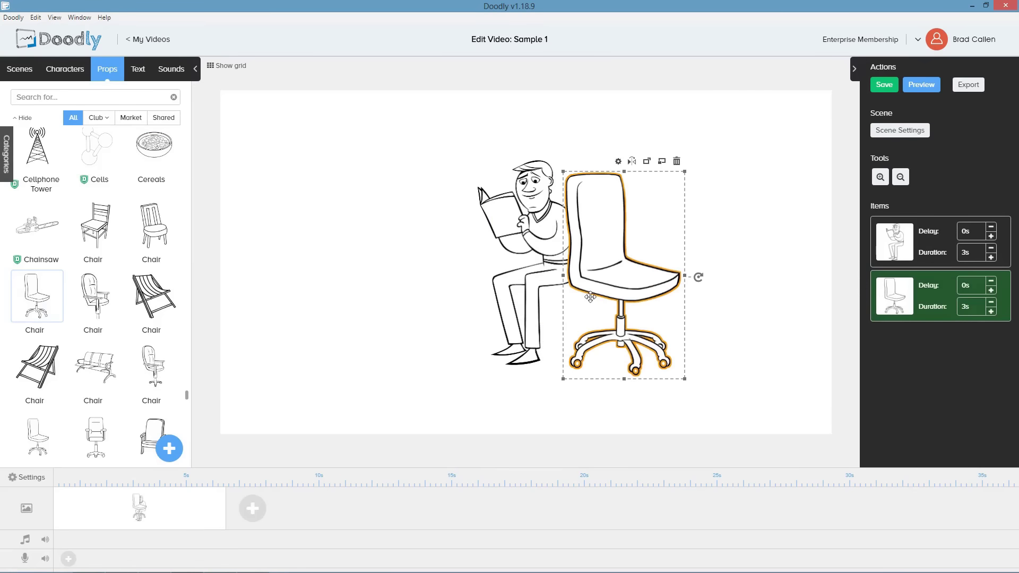
left_click_drag(690, 383, 644, 314)
left_click_drag(605, 244, 562, 291)
left_click(583, 206)
left_click(653, 244)
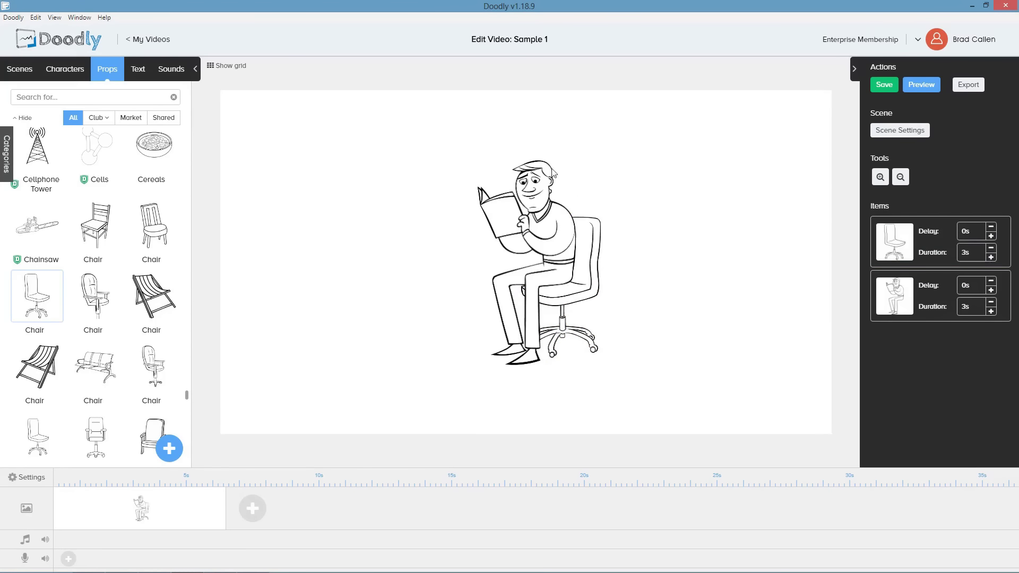
Enlarge the seated Steve and the chair to fill more of the canvas.
left_click(555, 239)
left_click(594, 255, "shift")
left_click_drag(478, 365, 440, 423)
left_click_drag(604, 159, 639, 101)
Preview the scene animation.
left_click(927, 88)
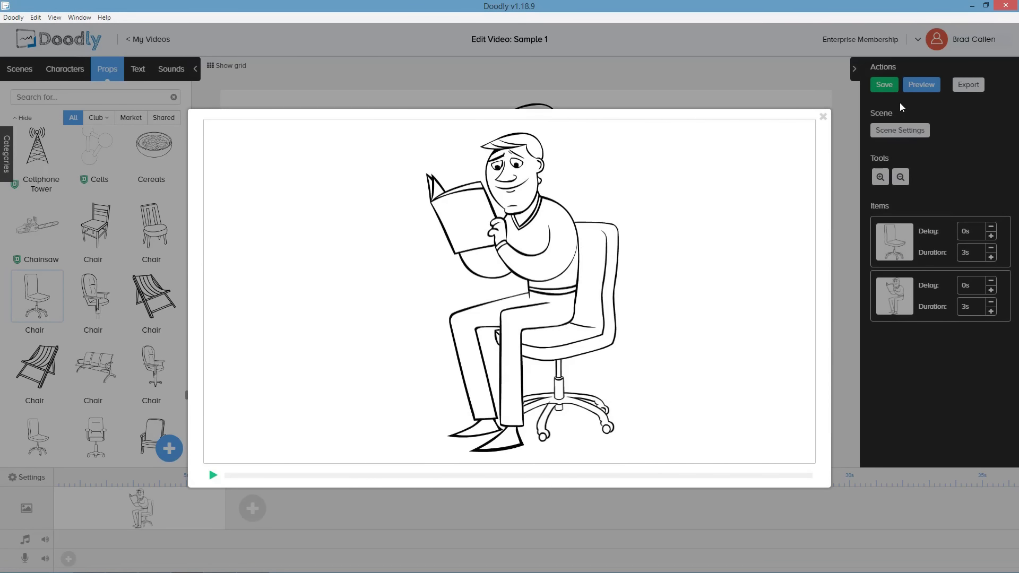
left_click(823, 116)
Review the video settings' hand styles, scene transition and video ending options, closing without applying.
left_click(28, 477)
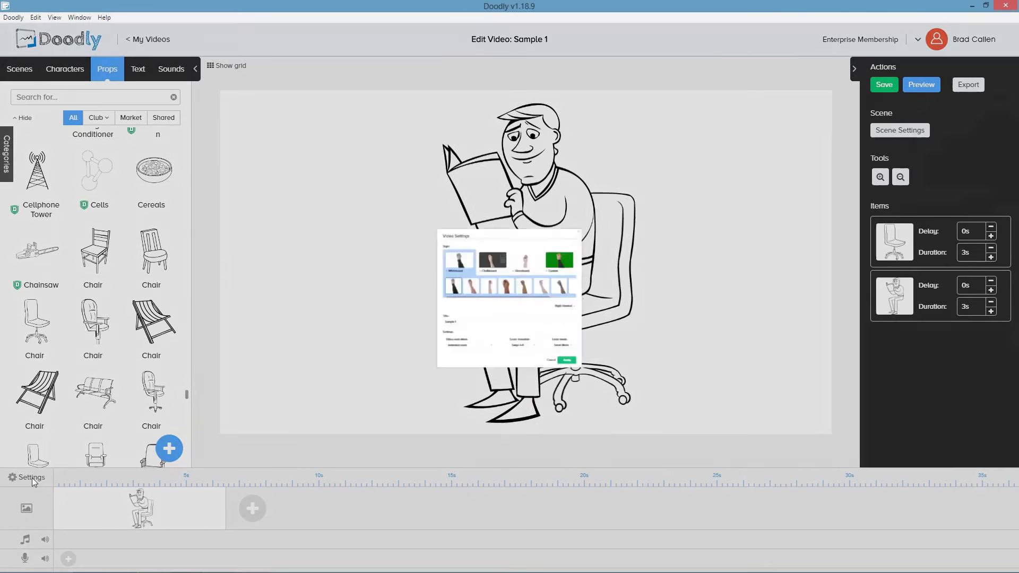
left_click(690, 263)
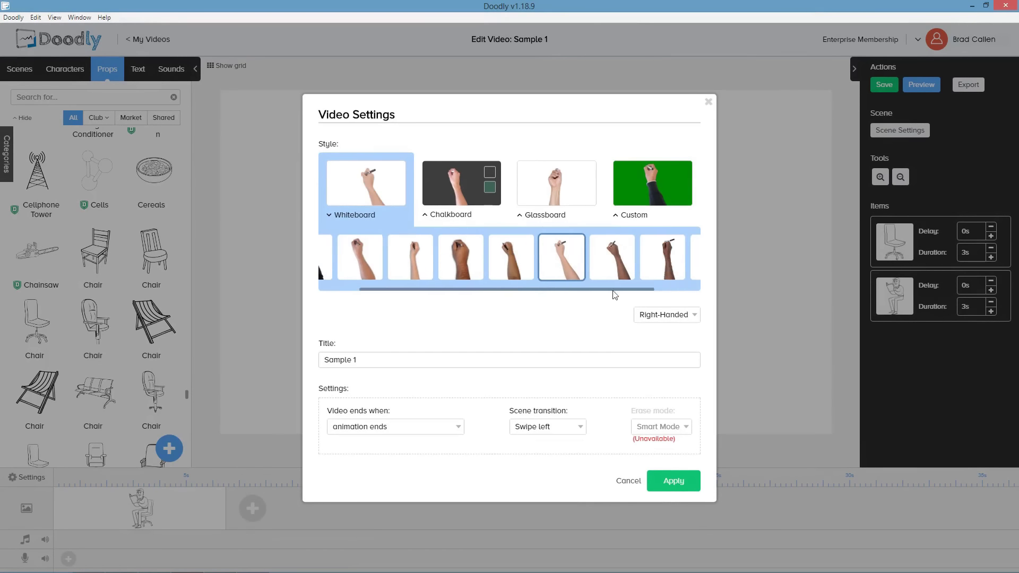
left_click(405, 263)
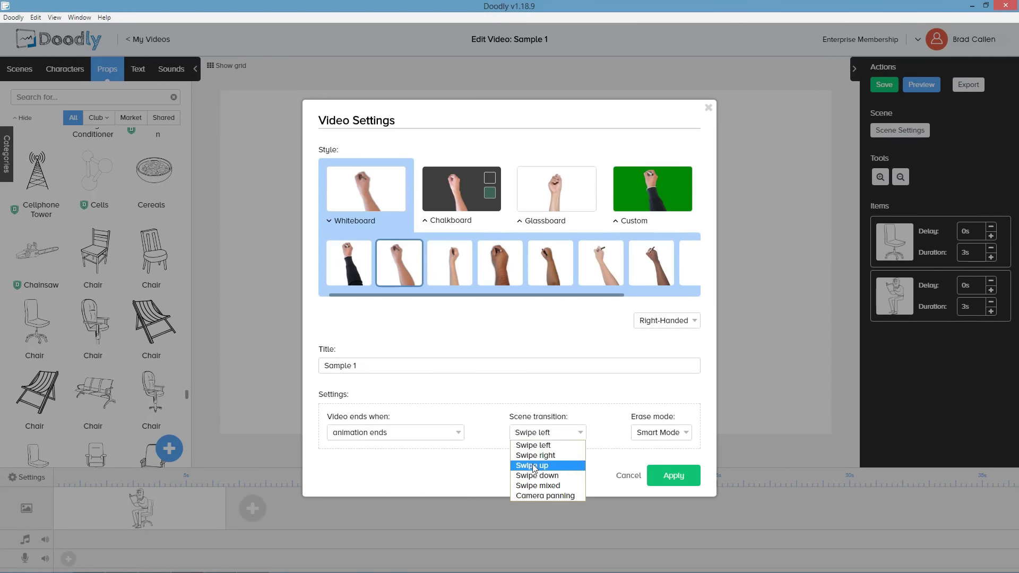
left_click(658, 433)
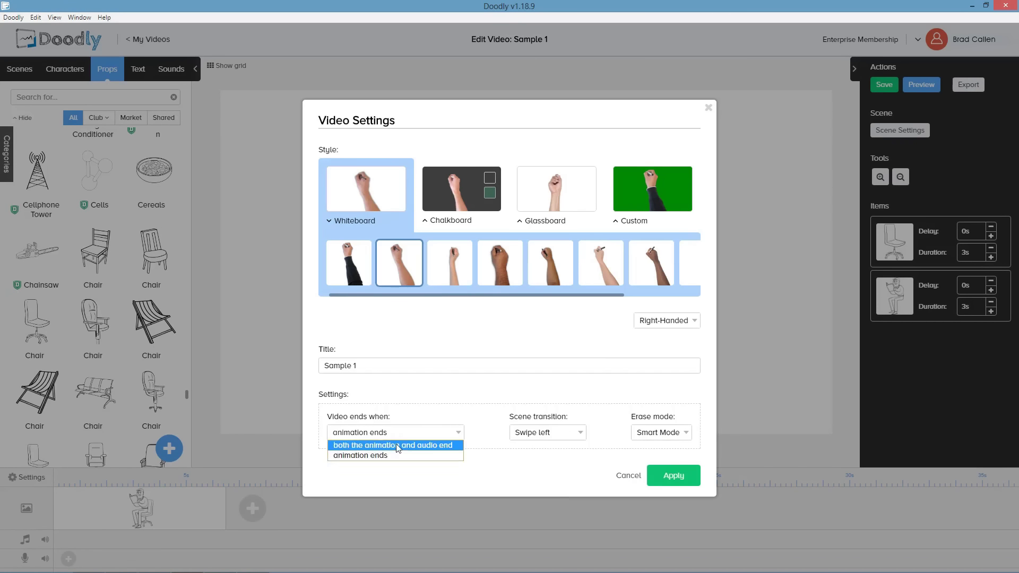
left_click(708, 109)
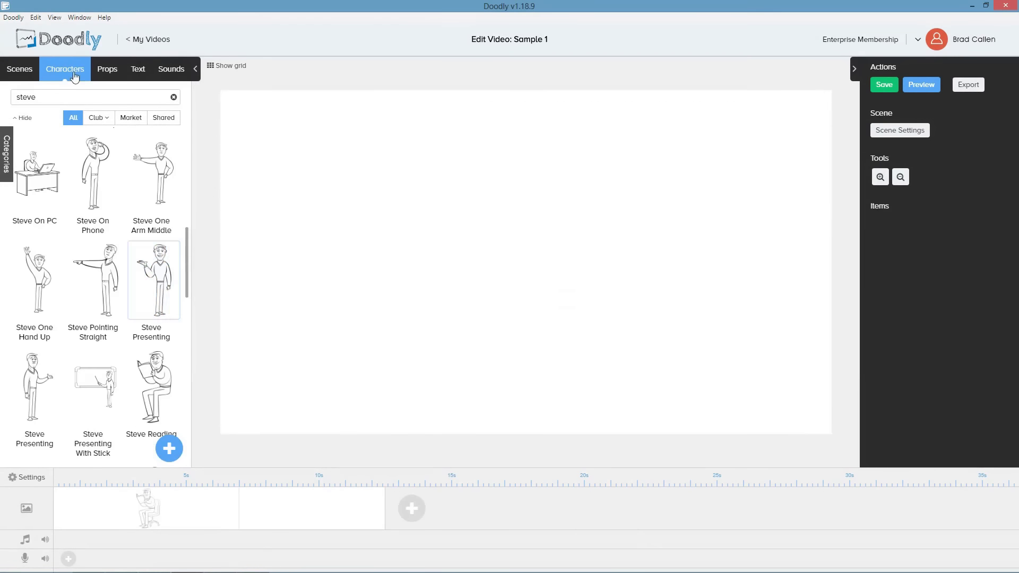
Add a new scene with the Steve Presenting character, enlarged and positioned on the canvas.
left_click_drag(154, 279, 571, 294)
left_click_drag(507, 350, 471, 425)
left_click_drag(608, 143, 621, 117)
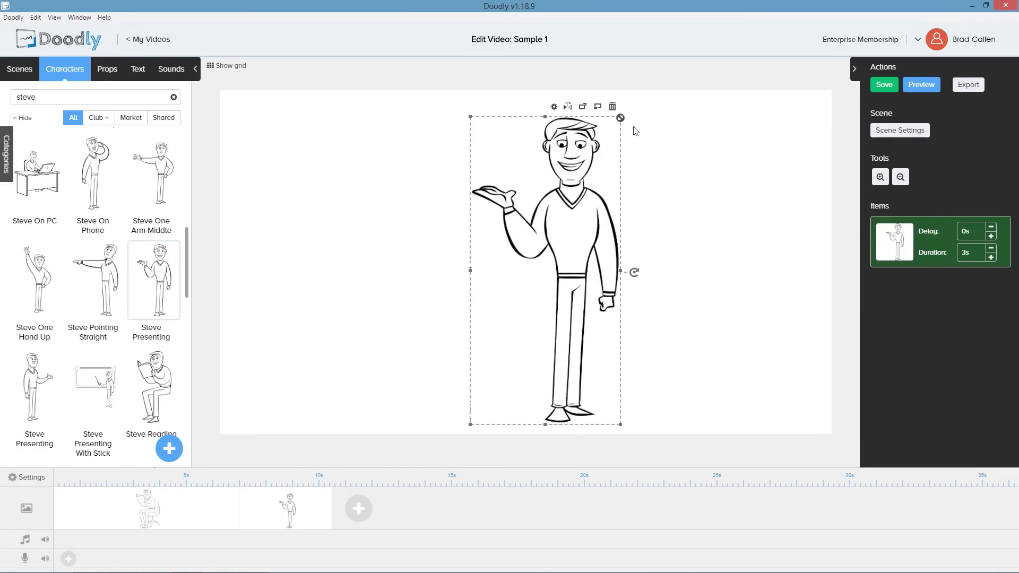
left_click_drag(572, 255, 533, 257)
Move the Steve Presenting scene to the start of the timeline.
left_click_drag(277, 513, 127, 512)
left_click(222, 512)
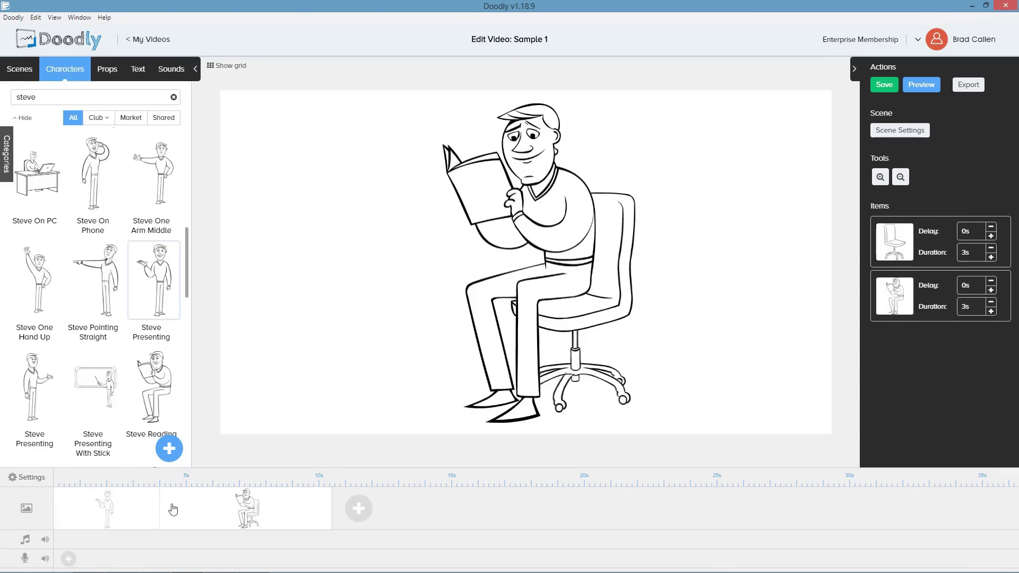
left_click(138, 510)
left_click(213, 514)
Add the Cheese sound to the background music track.
left_click(171, 69)
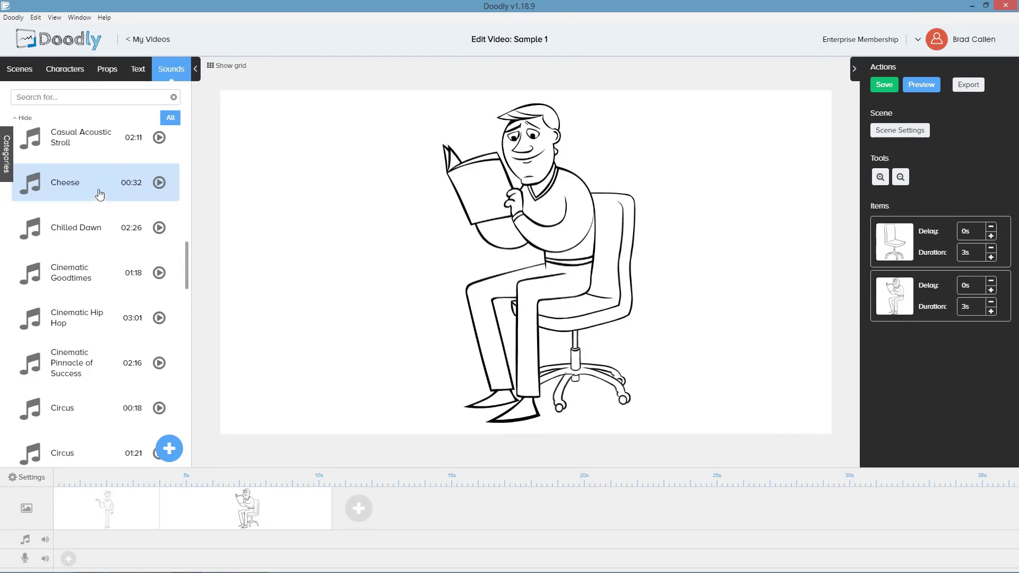
left_click_drag(100, 194, 134, 539)
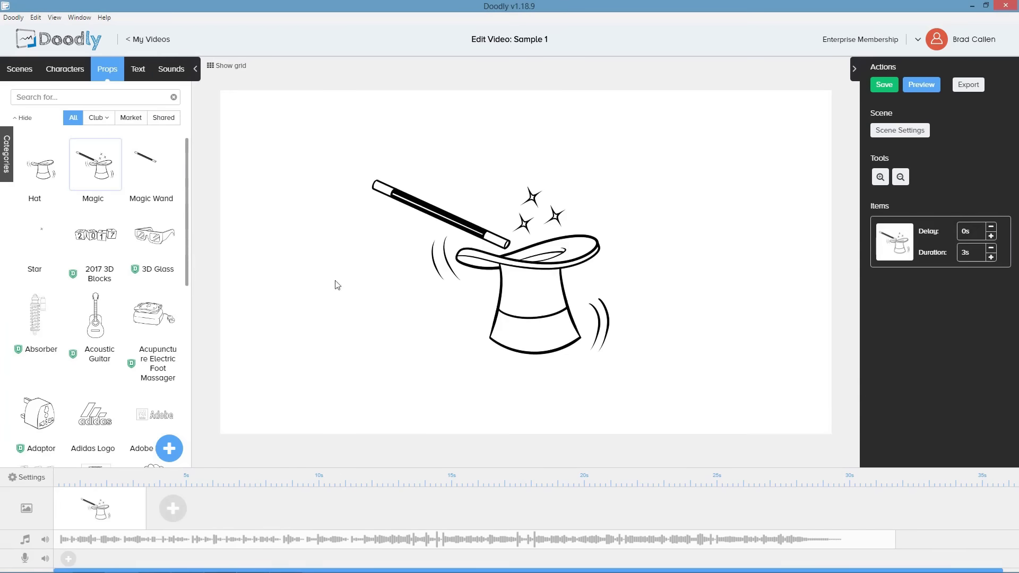
Open the Magic prop in the asset editor and trace a reveal path around the top hat.
left_click(337, 284)
left_click(674, 121)
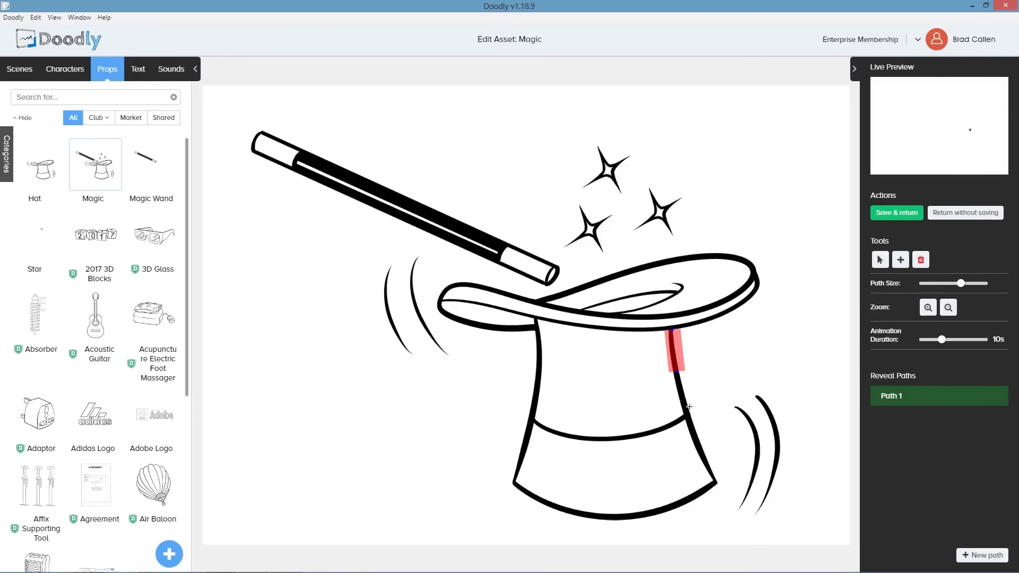
mouse_move(689, 406)
left_mouse_down()
mouse_move(667, 512)
mouse_move(532, 423)
left_mouse_up()
mouse_move(443, 306)
left_mouse_down()
mouse_move(619, 335)
mouse_move(753, 278)
mouse_move(599, 311)
left_mouse_up()
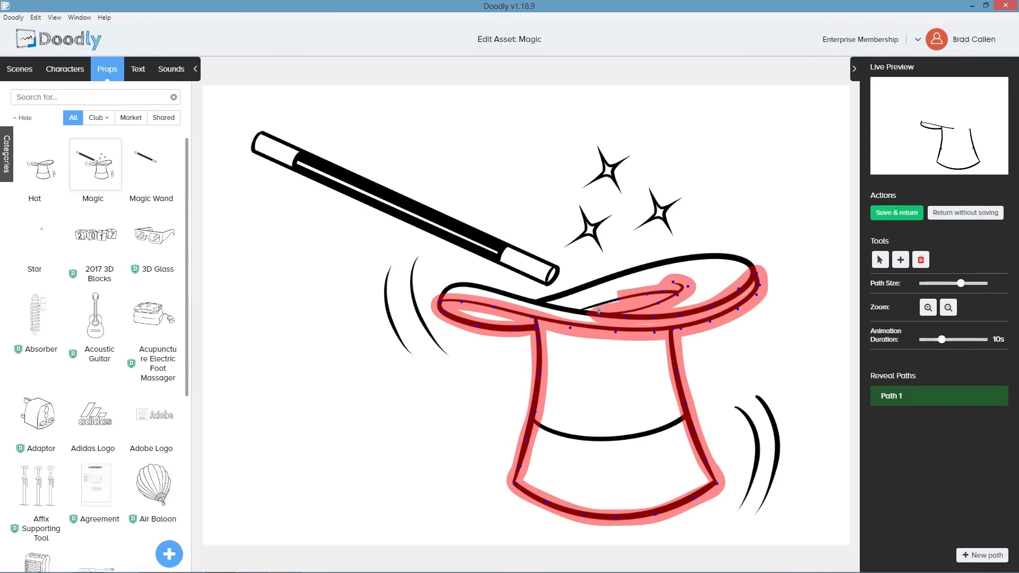
left_click(641, 272)
Add new reveal paths tracing the hat's motion lines and the magic wand.
left_click(982, 555)
left_click(982, 555)
left_click(982, 555)
left_click(982, 555)
Reduce the path size and add reveal paths tracing the stars.
left_click(982, 555)
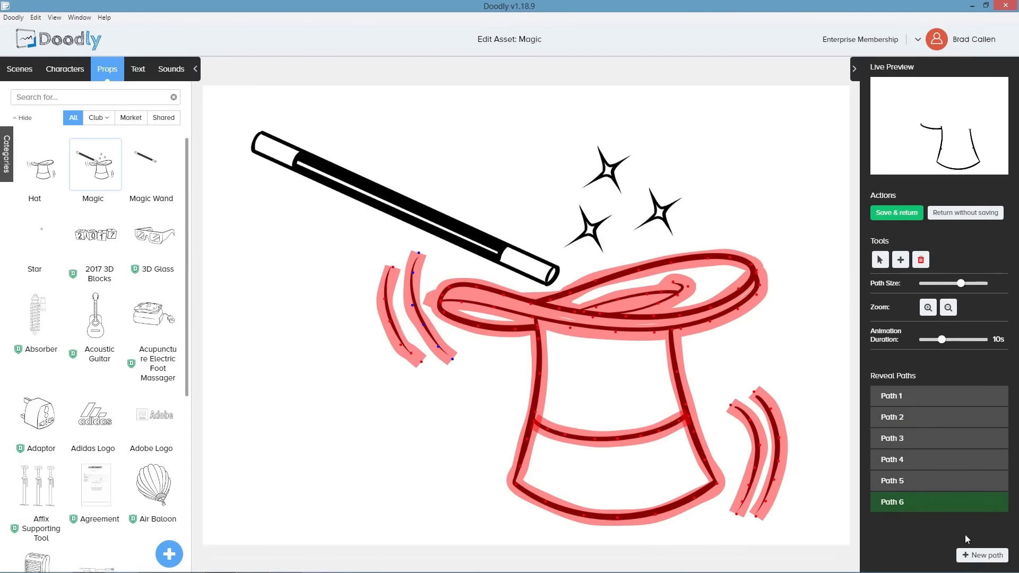
left_click(982, 555)
left_click(256, 135)
left_click(416, 210)
left_click(543, 267)
left_click(251, 146)
left_click(982, 555)
left_click_drag(961, 284, 935, 284)
left_click(605, 258)
left_click(982, 555)
left_click(672, 233)
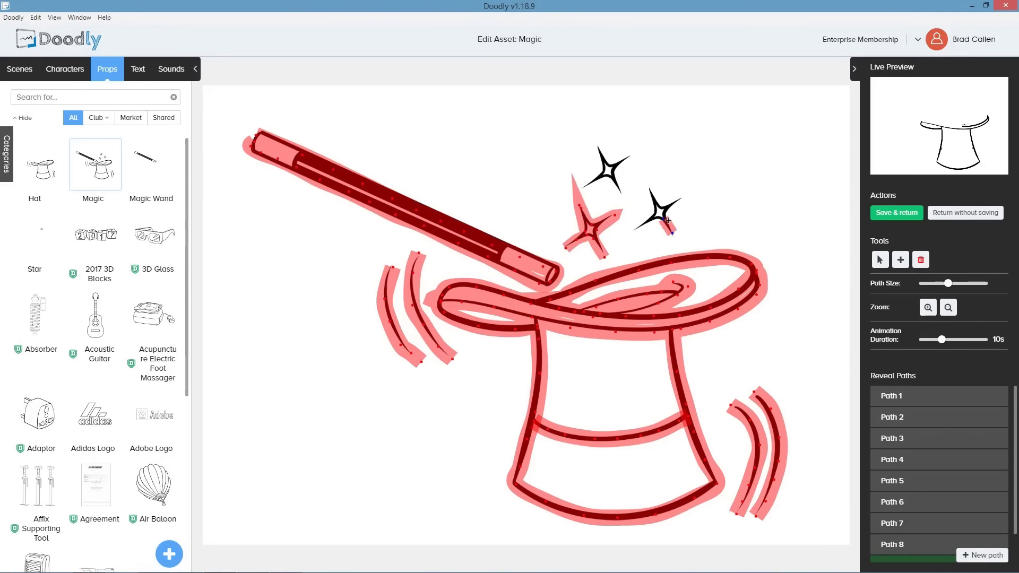
Save the edited asset, return to the video and preview it.
left_click(897, 213)
left_click(922, 84)
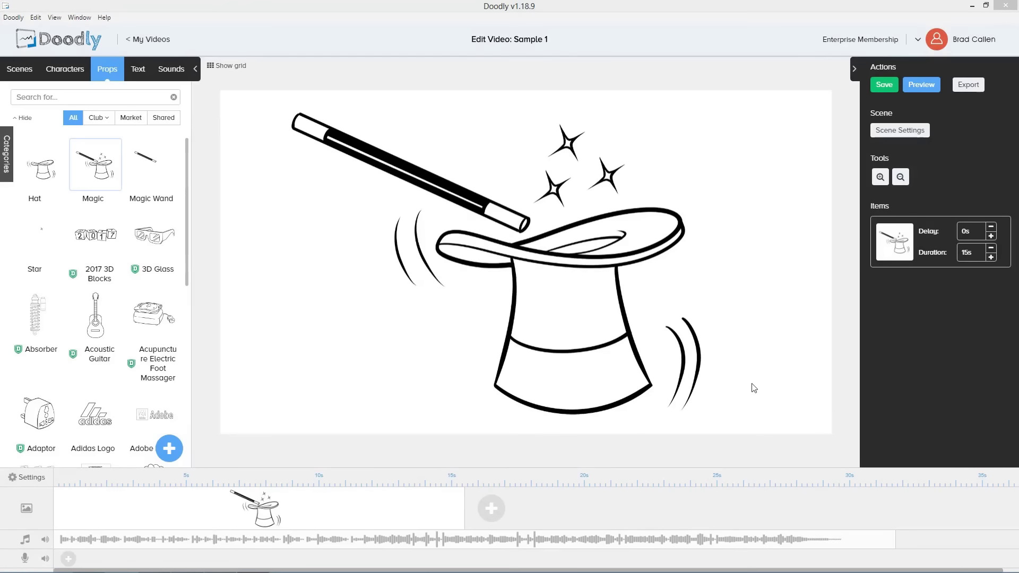
Export the video at 1080p (1920x1080), 30 FPS and Maximum (100%) quality.
left_click(976, 87)
left_click(443, 290)
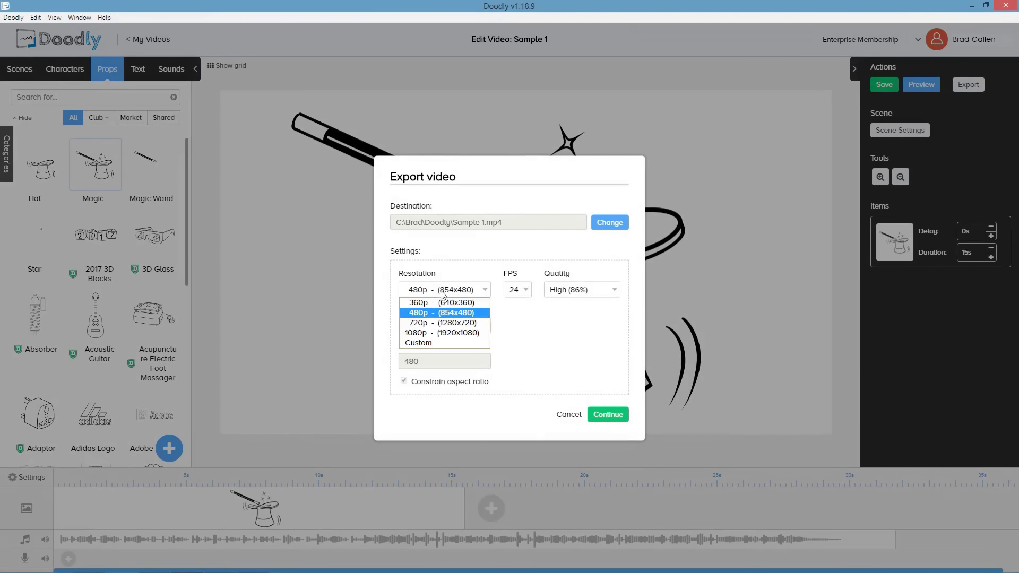
left_click(436, 332)
left_click(517, 289)
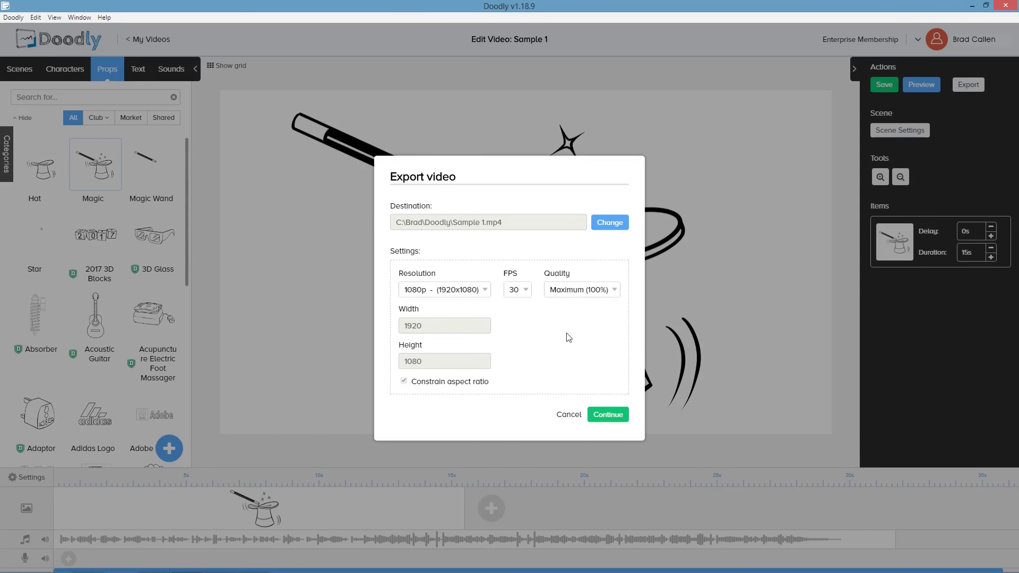
left_click(617, 417)
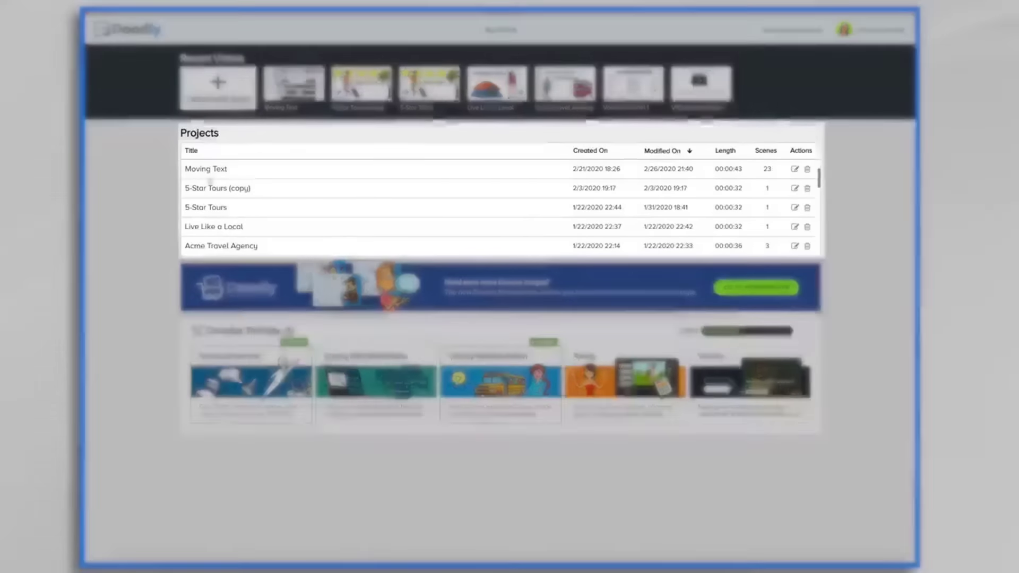
Scroll through the Projects list on the My Videos page.
scroll(211, 197, "down", 1)
scroll(211, 197, "down", 10)
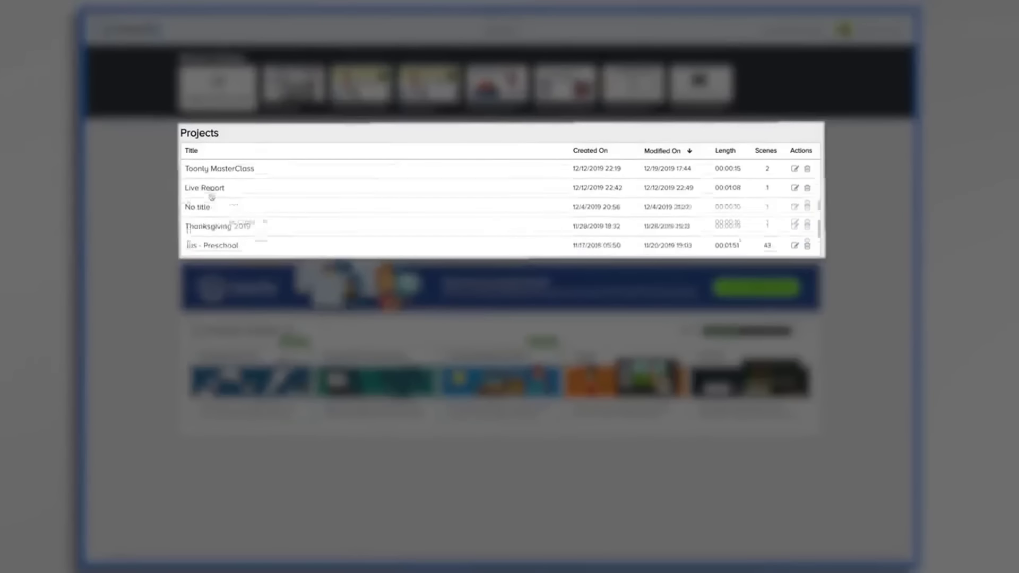
scroll(212, 196, "up", 10)
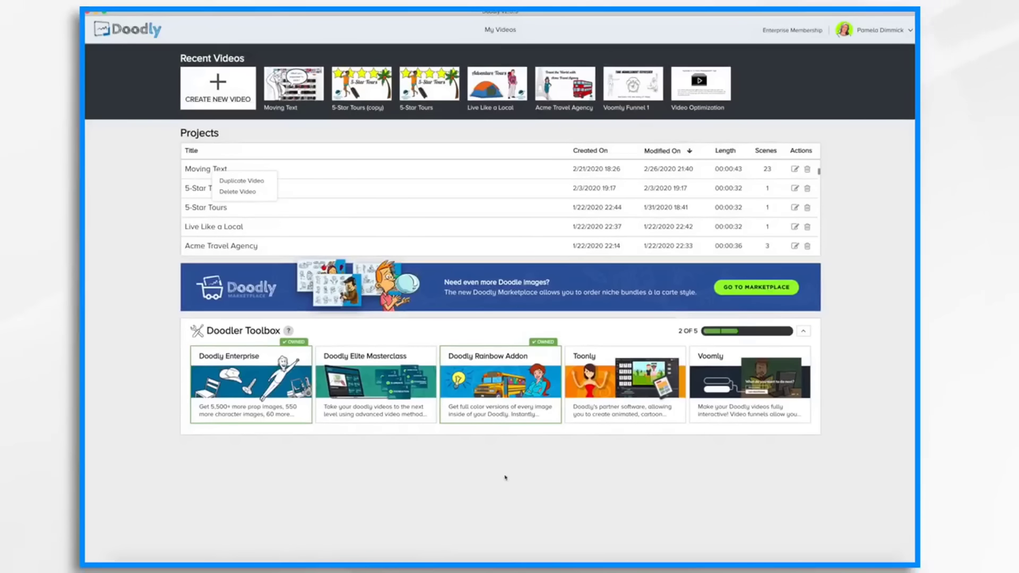
mouse_move(214, 401)
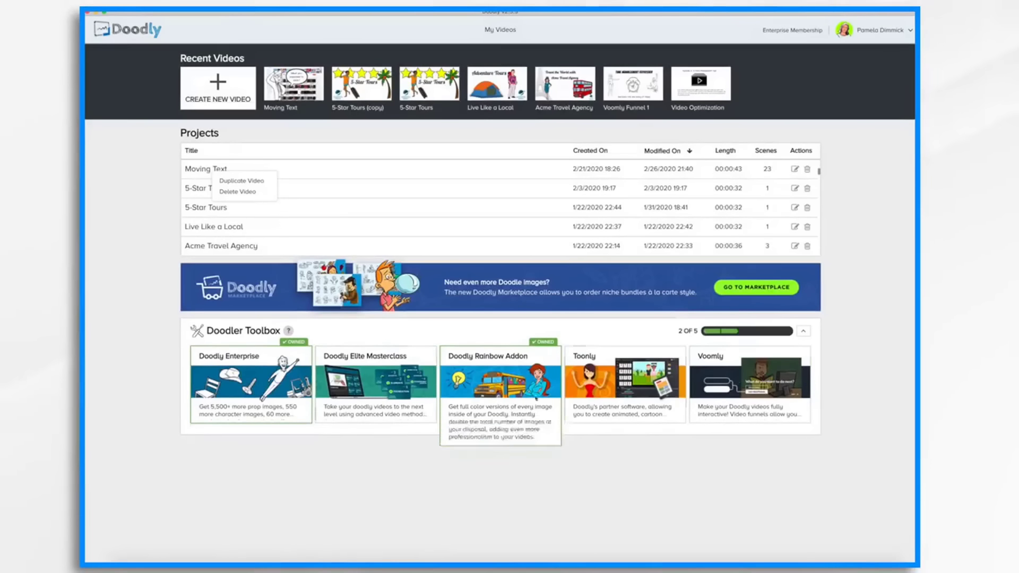
Create a new whiteboard video titled Doodly Interface Tour.
mouse_move(746, 372)
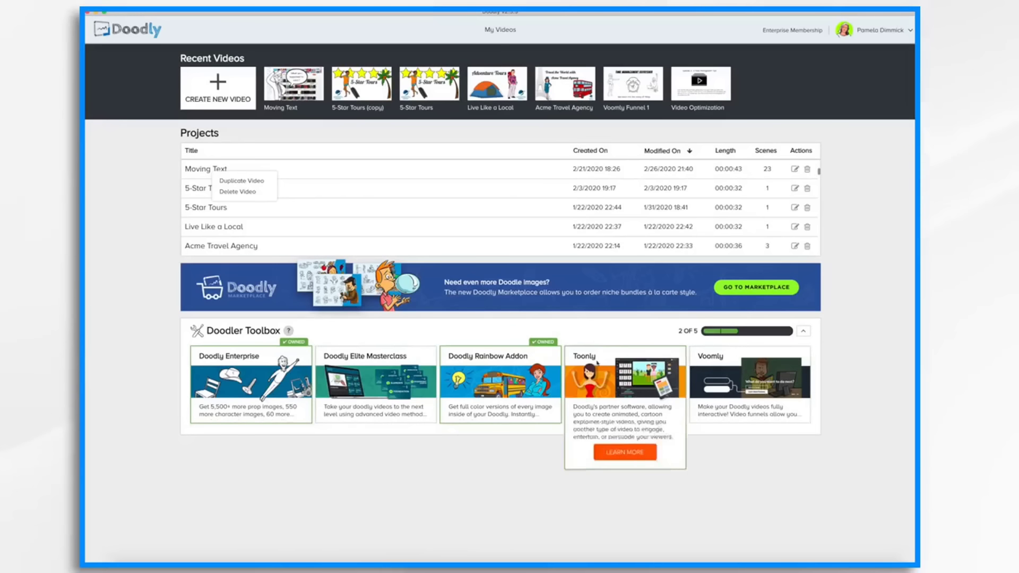
mouse_move(231, 385)
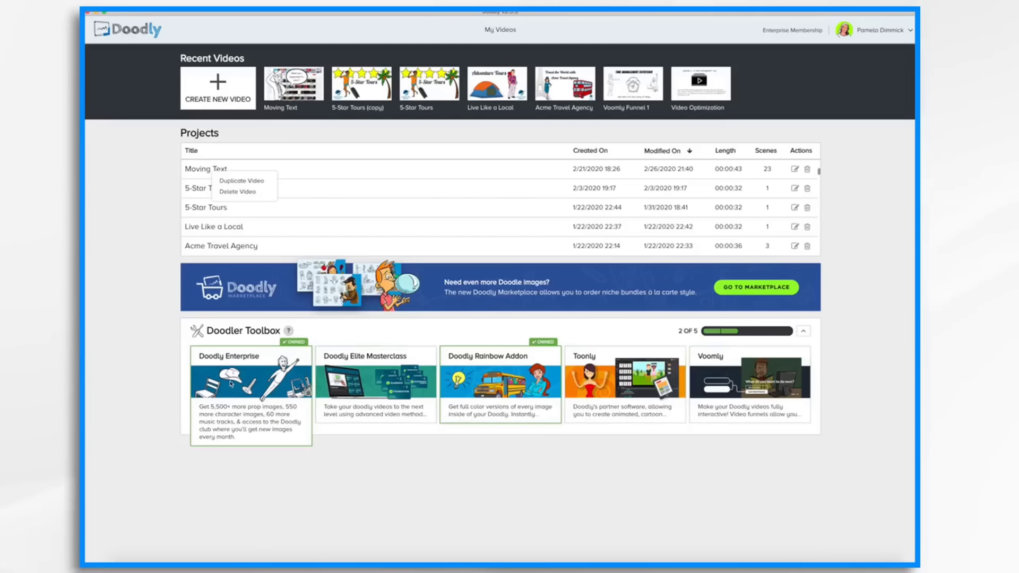
mouse_move(491, 359)
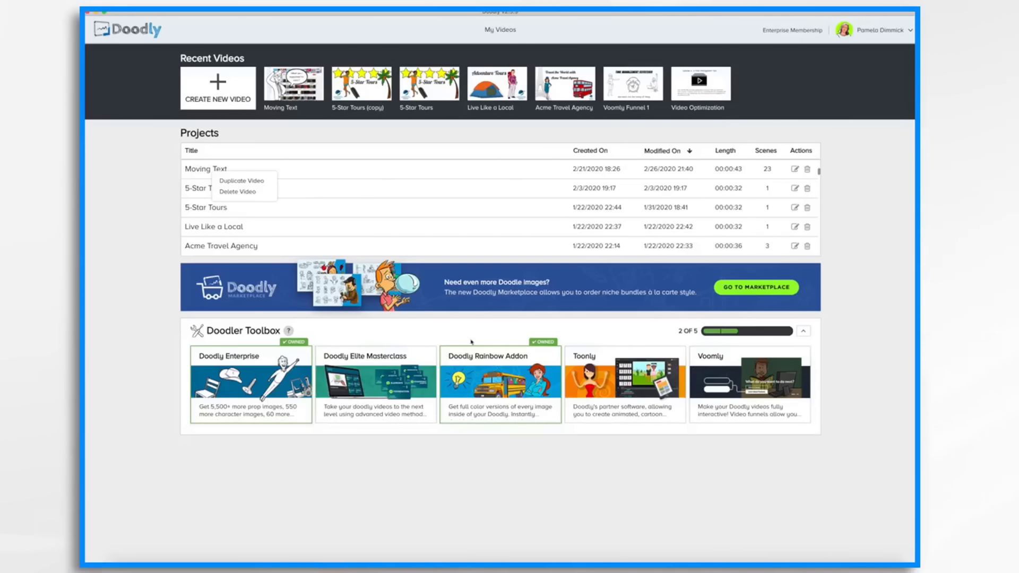
mouse_move(364, 380)
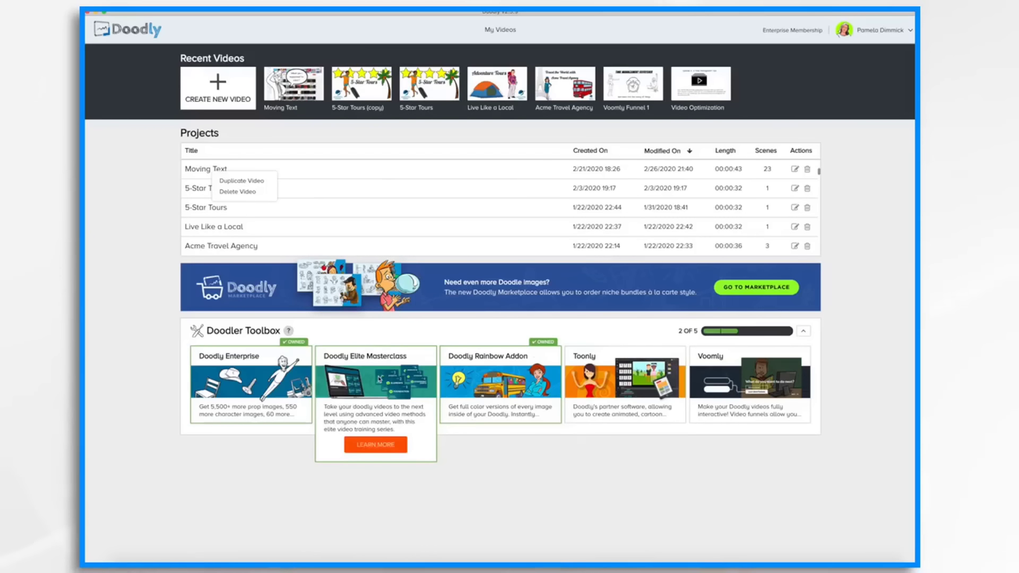
mouse_move(640, 364)
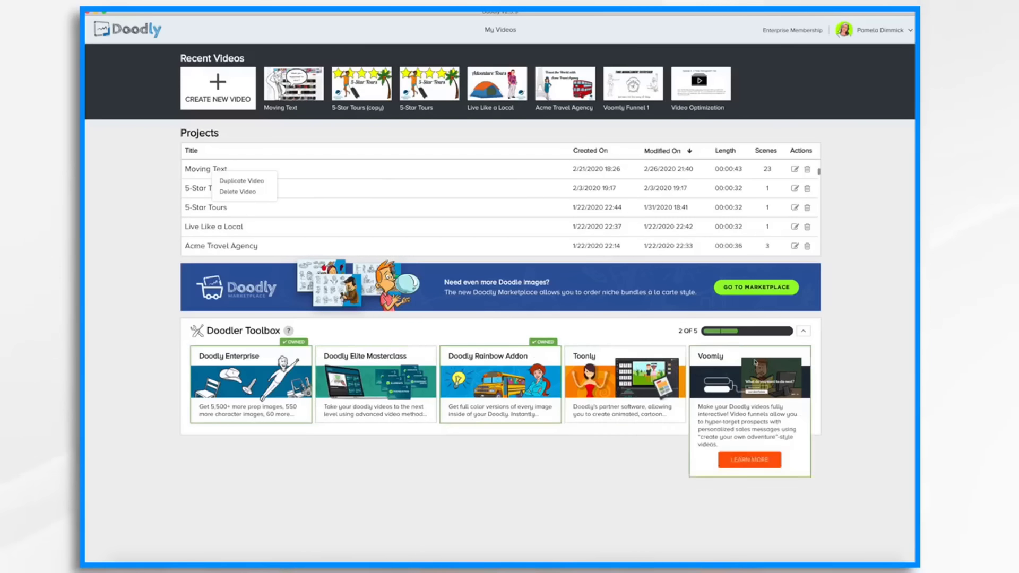
left_click(228, 94)
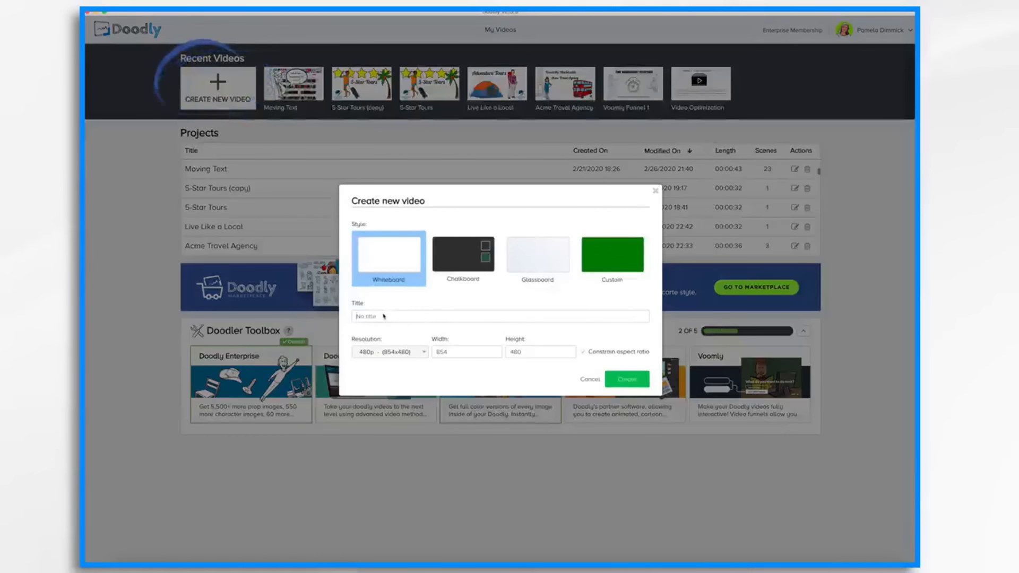
type("Doodly interface Tour")
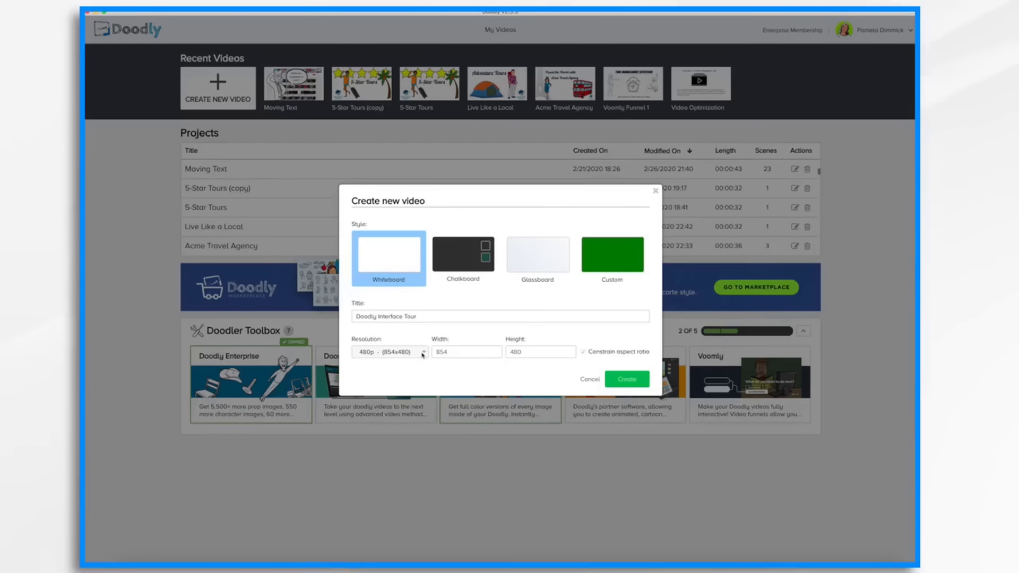
left_click(632, 381)
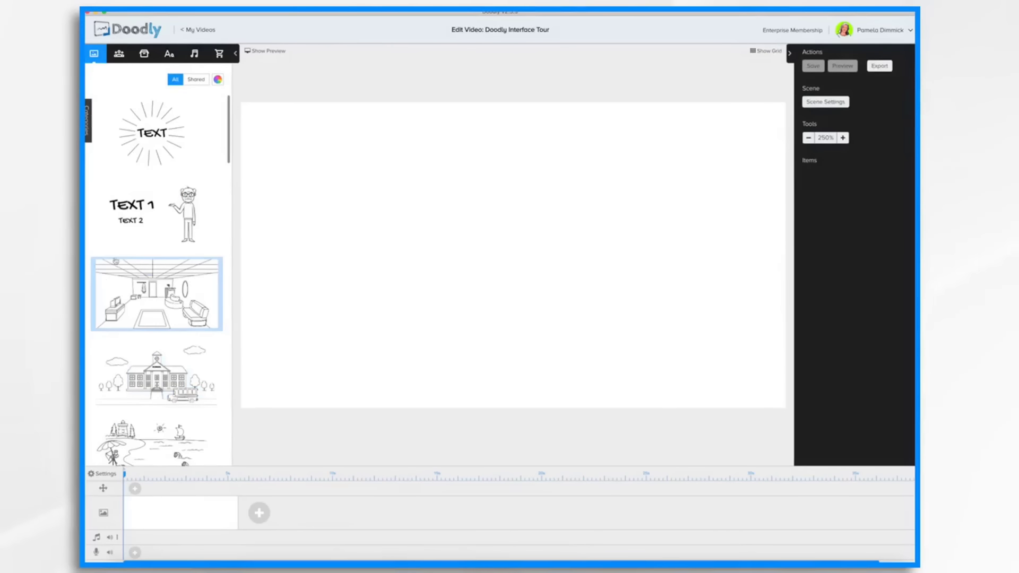
Browse the Characters, Props, Text, Sounds and Marketplace tabs of the asset library.
left_click(119, 54)
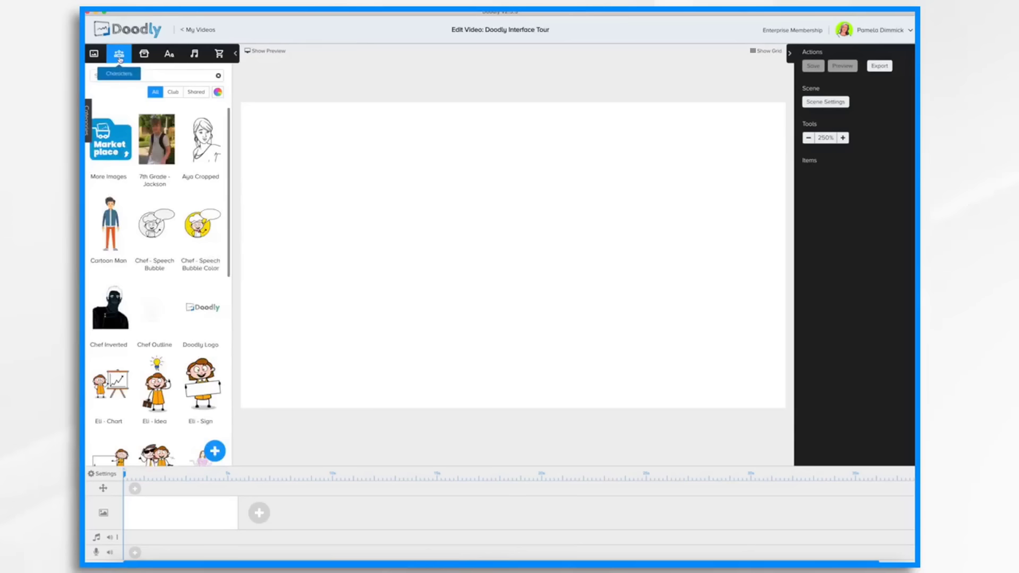
left_click(144, 55)
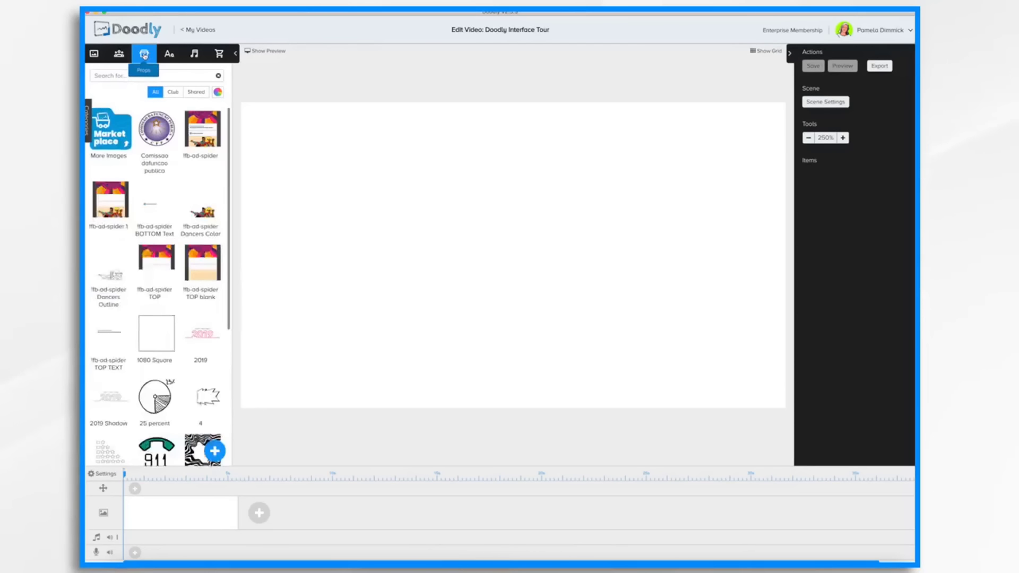
left_click(176, 55)
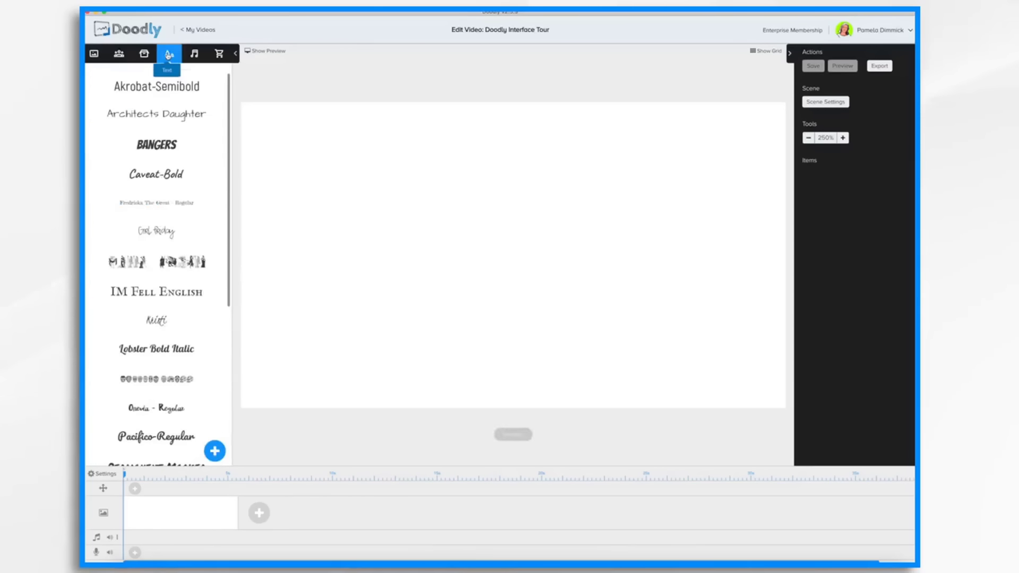
left_click(194, 54)
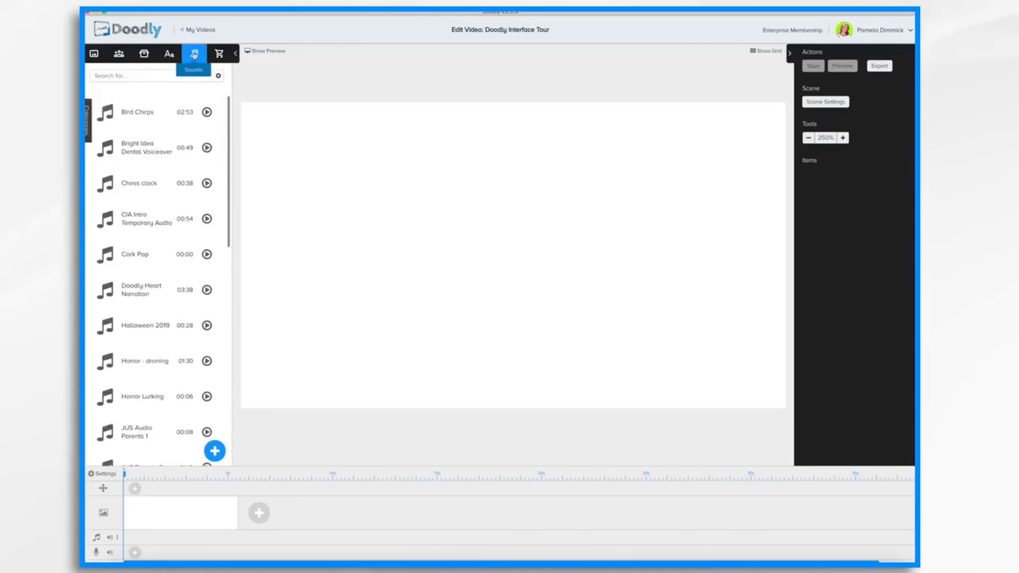
left_click(219, 54)
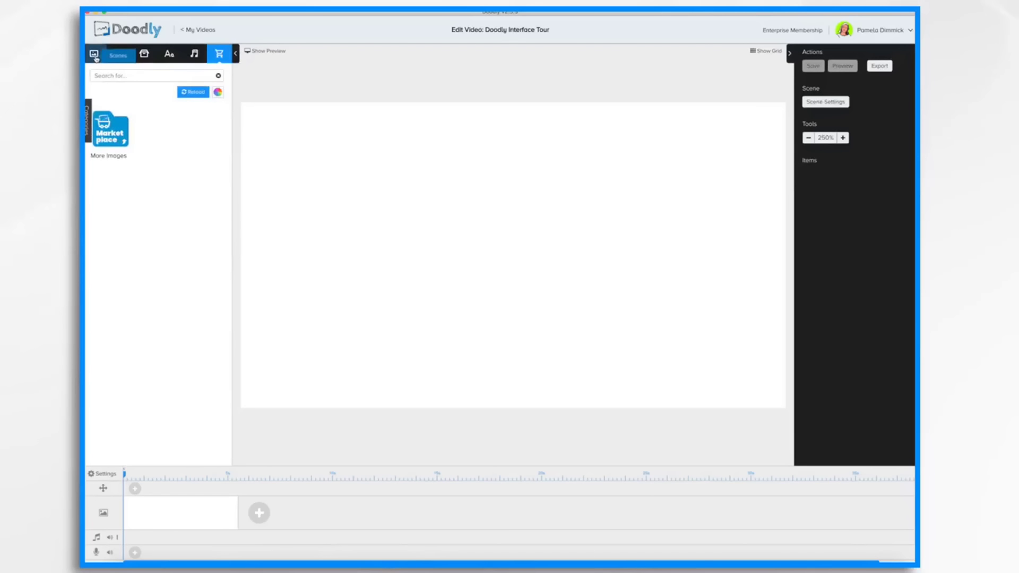
left_click(119, 54)
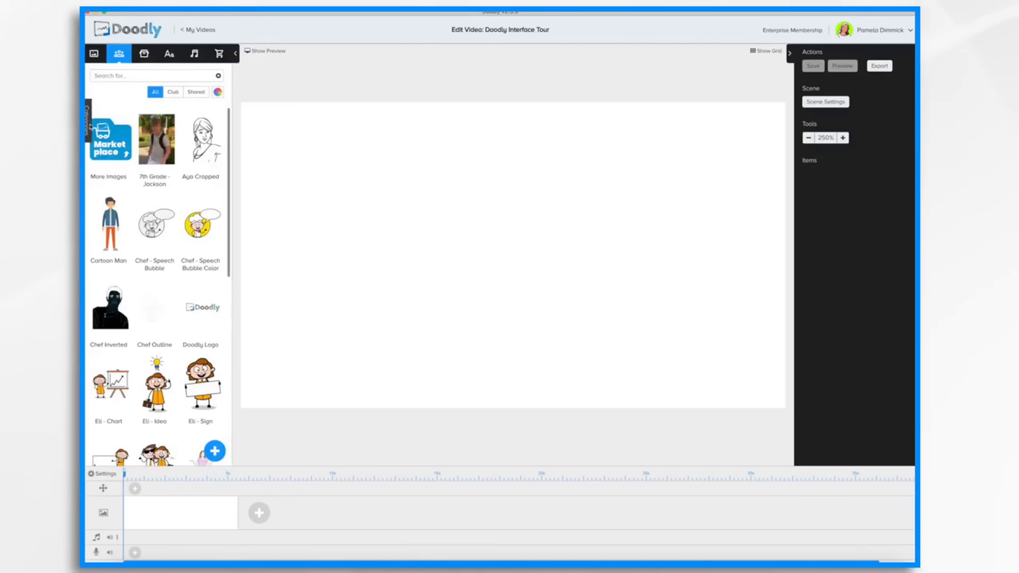
Filter the character library by the Business category, then by the Casual category.
left_click(89, 115)
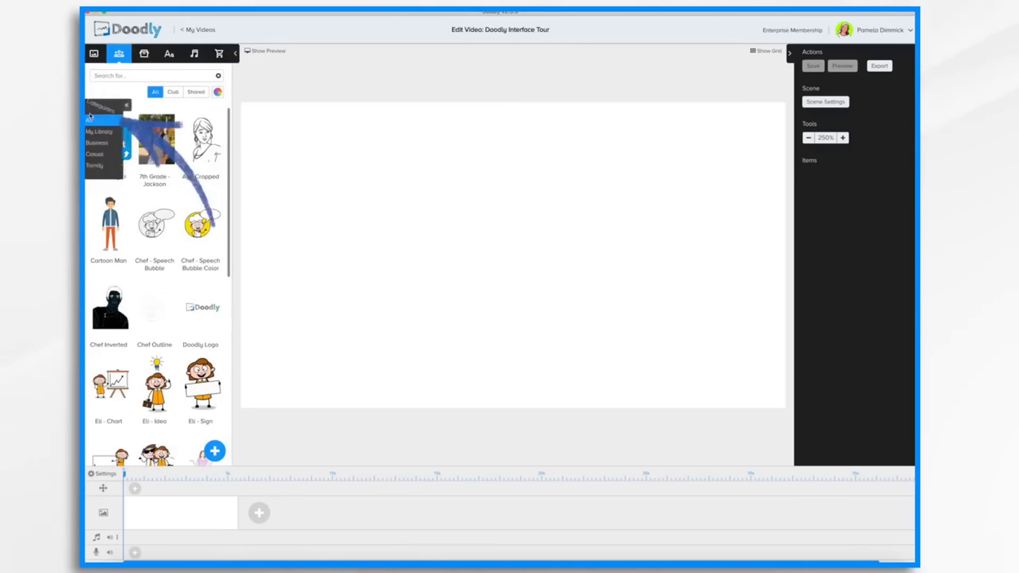
left_click(104, 146)
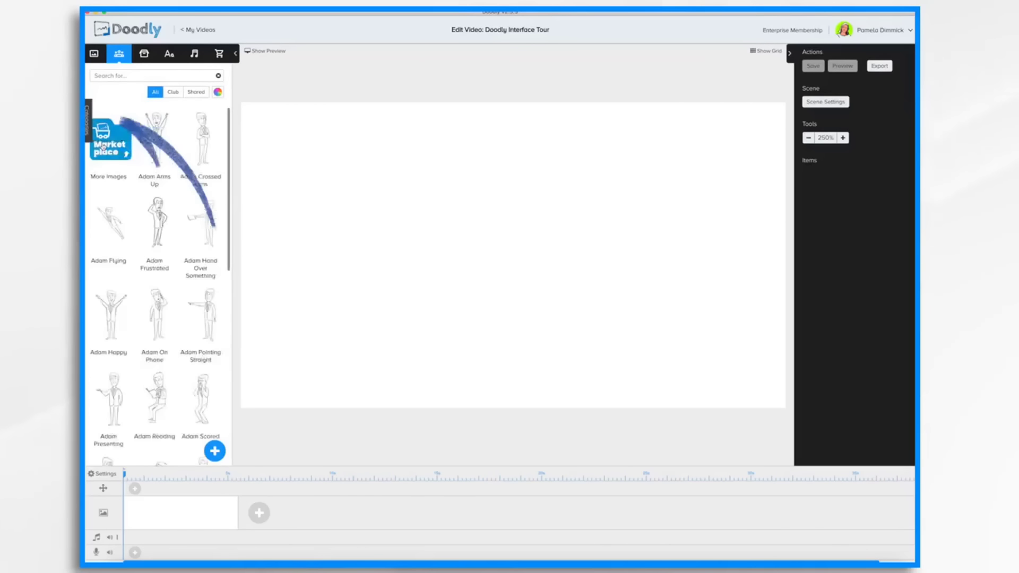
left_click(89, 121)
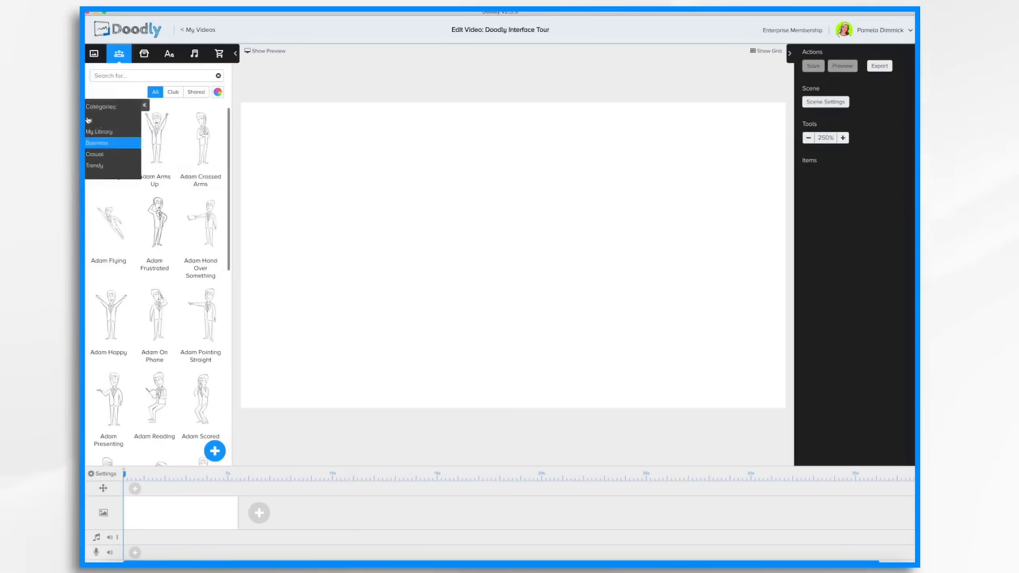
left_click(98, 155)
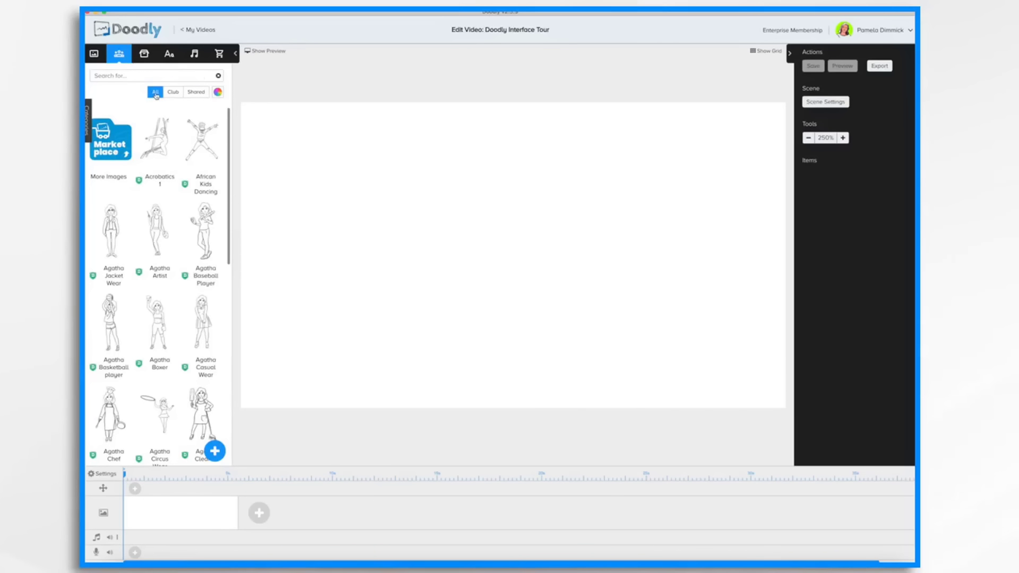
mouse_move(139, 182)
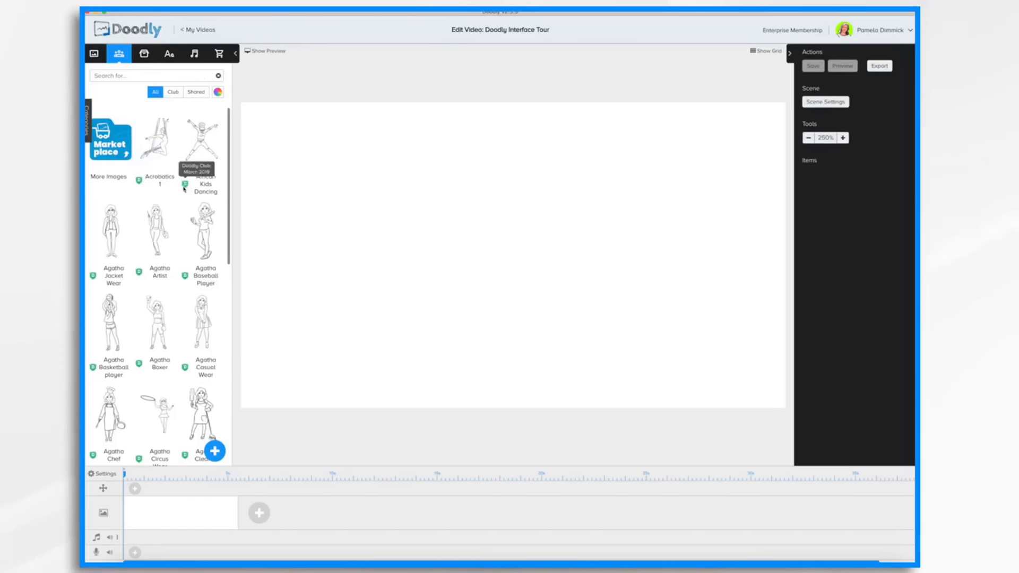
Switch the character filter between Club, Shared and All, scrolling through the Club characters.
left_click(176, 93)
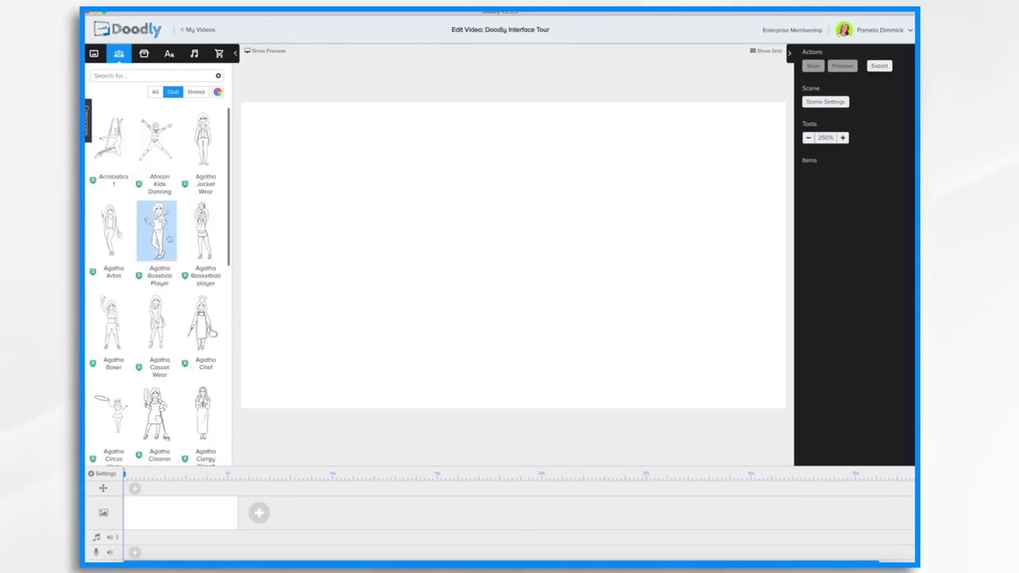
scroll(172, 264, "down", 15)
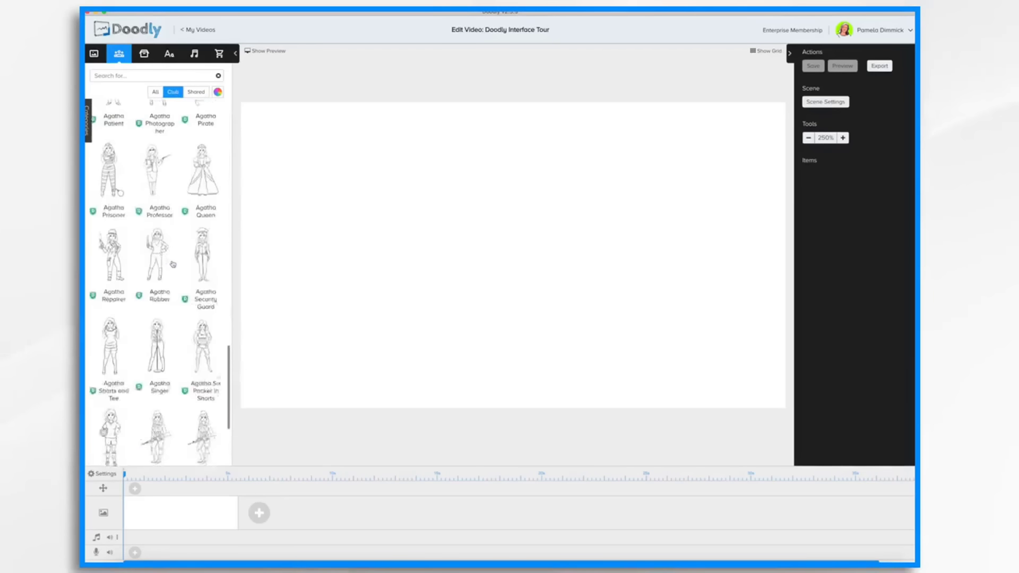
scroll(172, 264, "down", 5)
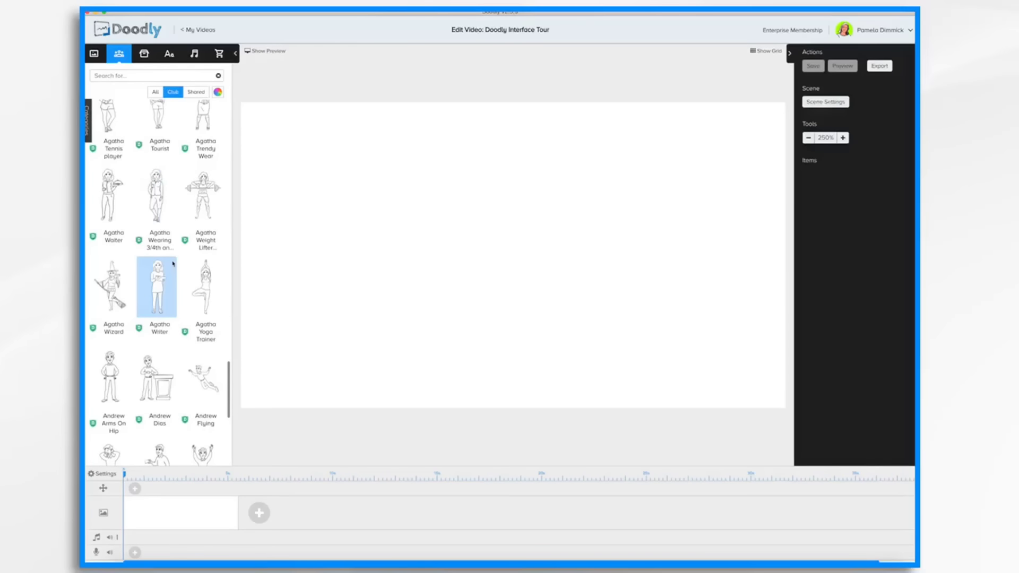
left_click(196, 92)
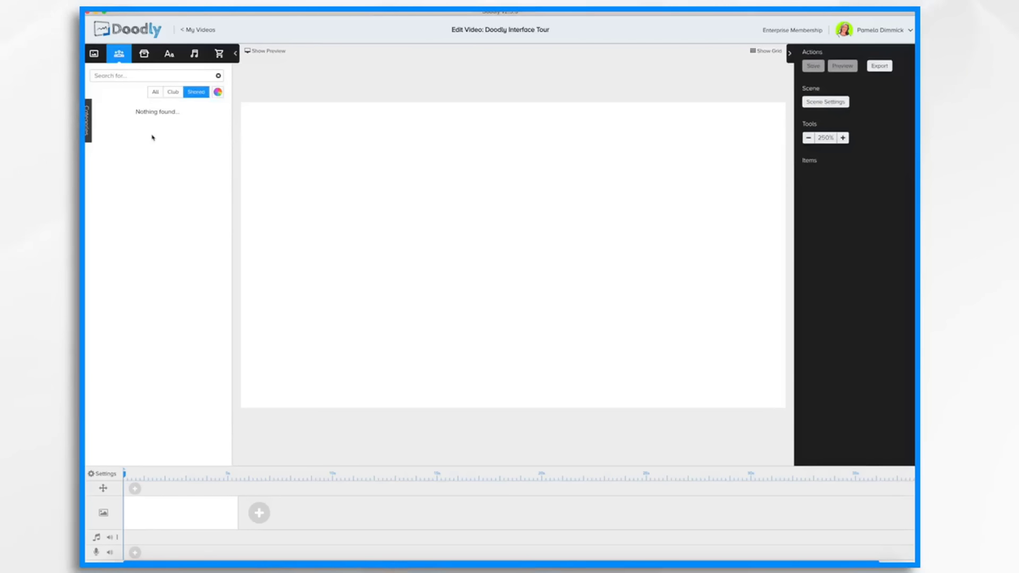
left_click(156, 93)
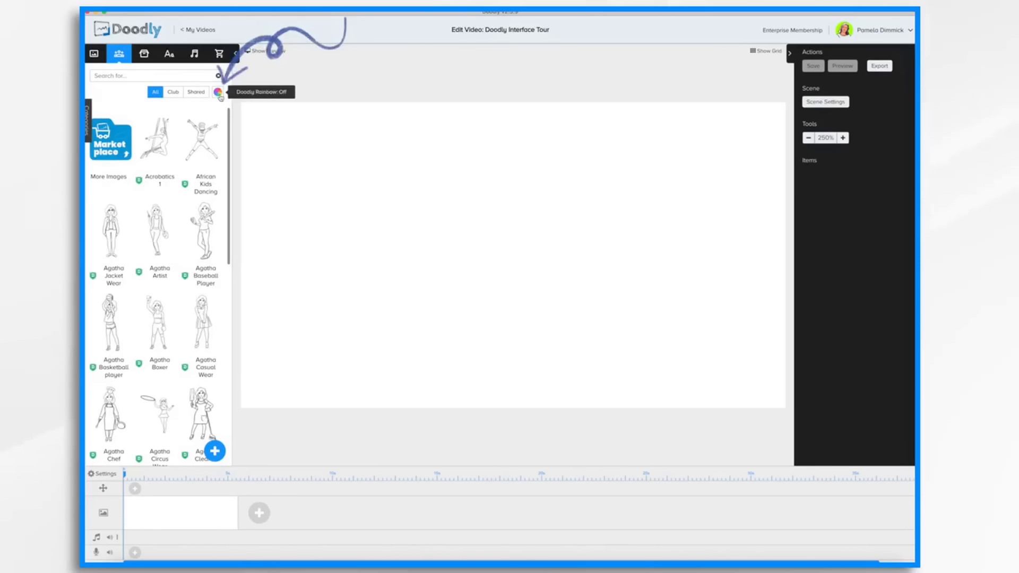
Turn on Doodly Rainbow to show color versions of the characters and scroll through them.
left_click(218, 93)
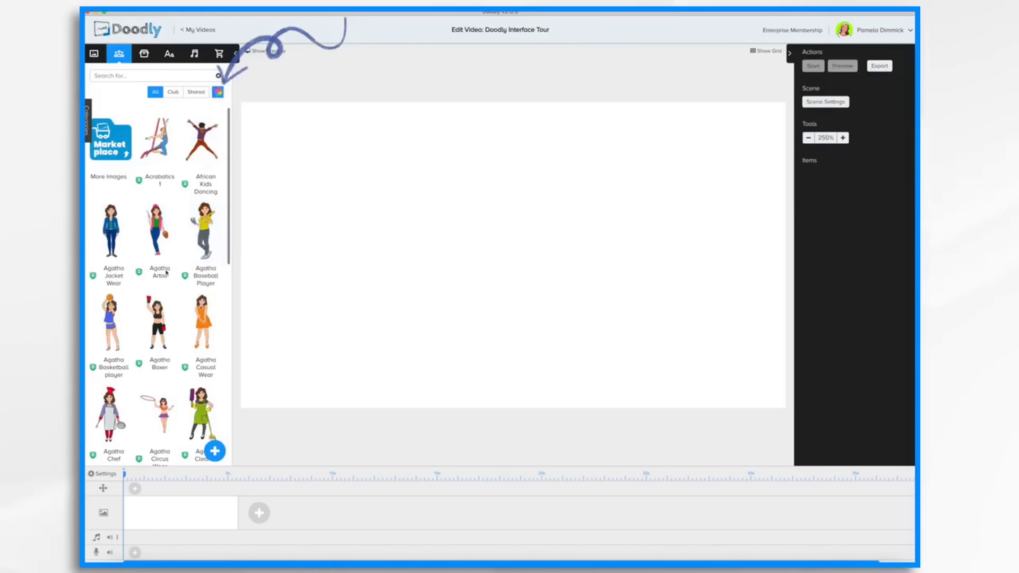
scroll(164, 319, "down", 3)
scroll(168, 311, "down", 15)
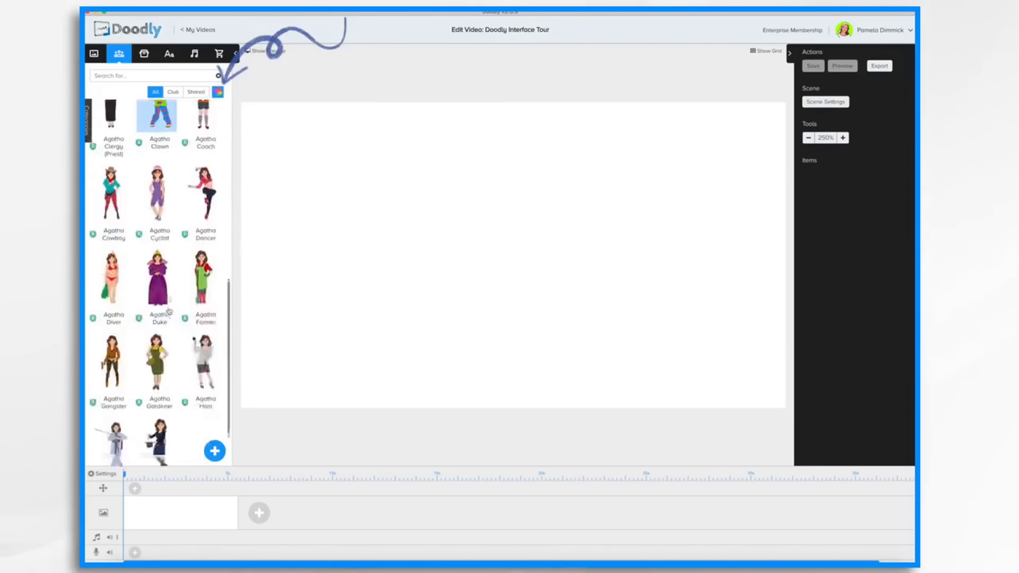
Add the TEXT 1 / TEXT 2 presenter scene template to the canvas.
left_click(94, 53)
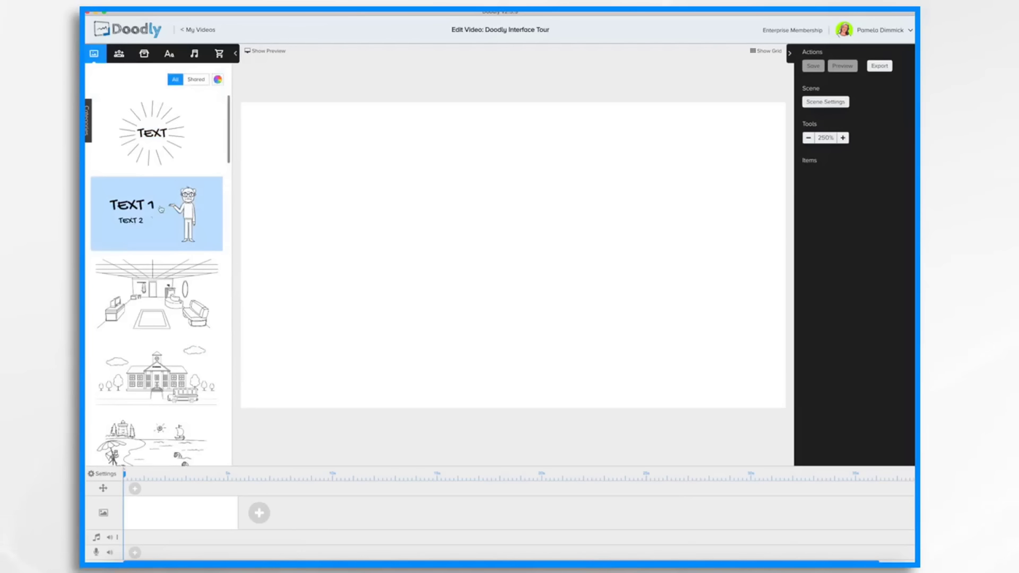
left_click_drag(161, 209, 473, 222)
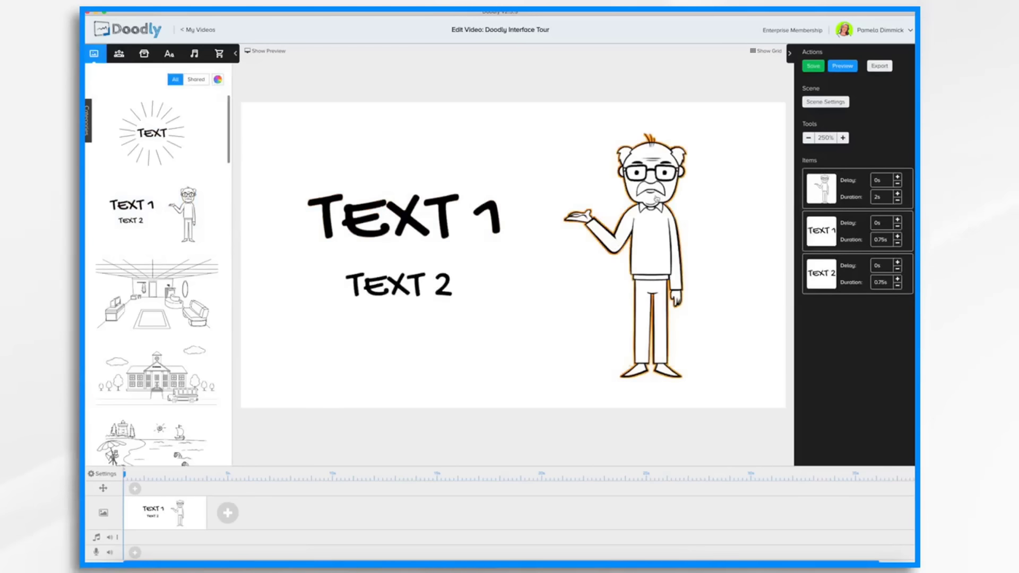
Reposition the character, TEXT 1 and TEXT 2 on the canvas with the grid shown, then hide the grid.
left_click_drag(656, 199, 721, 199)
left_click_drag(408, 225, 429, 220)
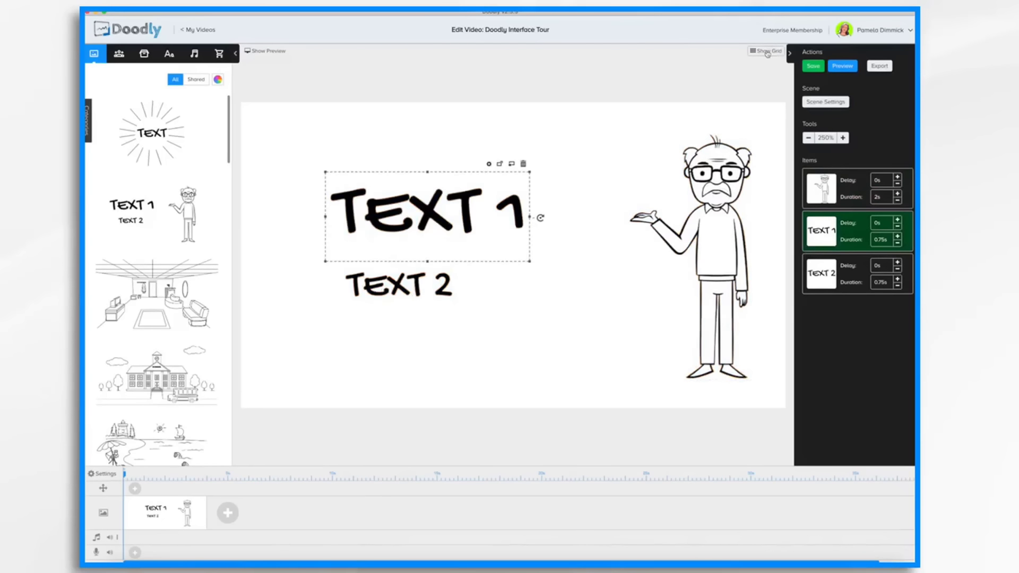
left_click(767, 53)
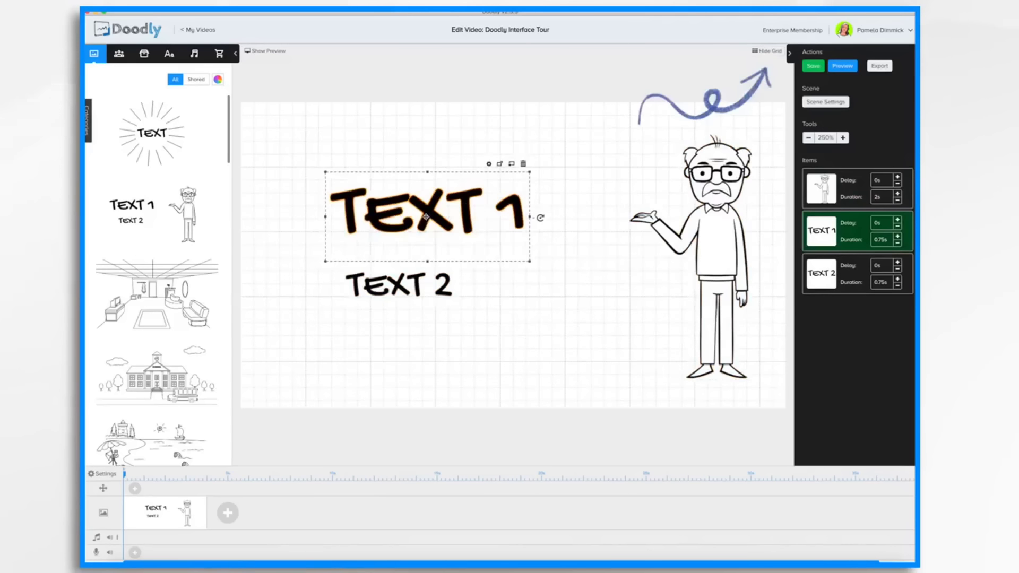
left_click_drag(425, 216, 463, 210)
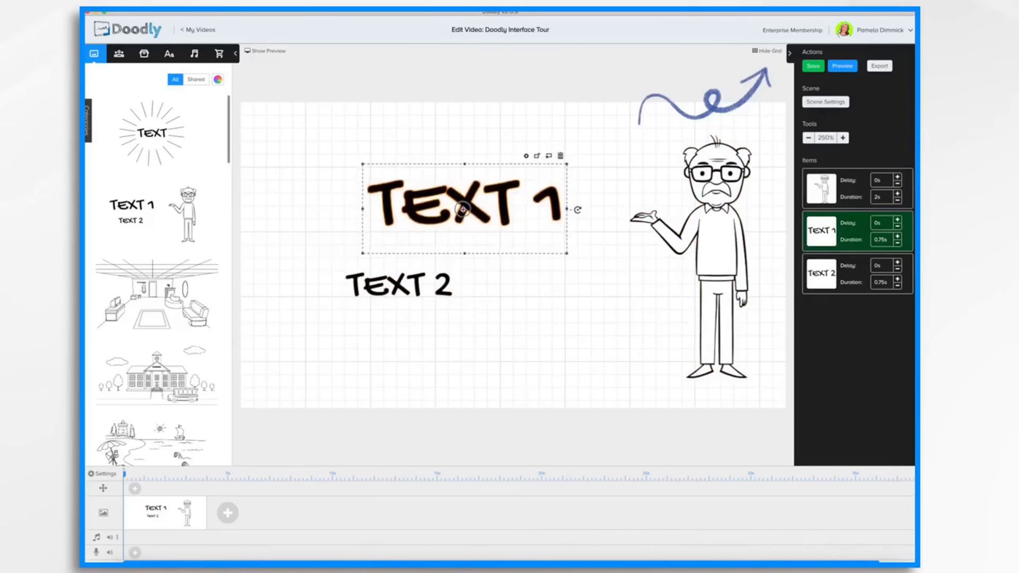
left_click_drag(415, 285, 444, 282)
left_click(770, 51)
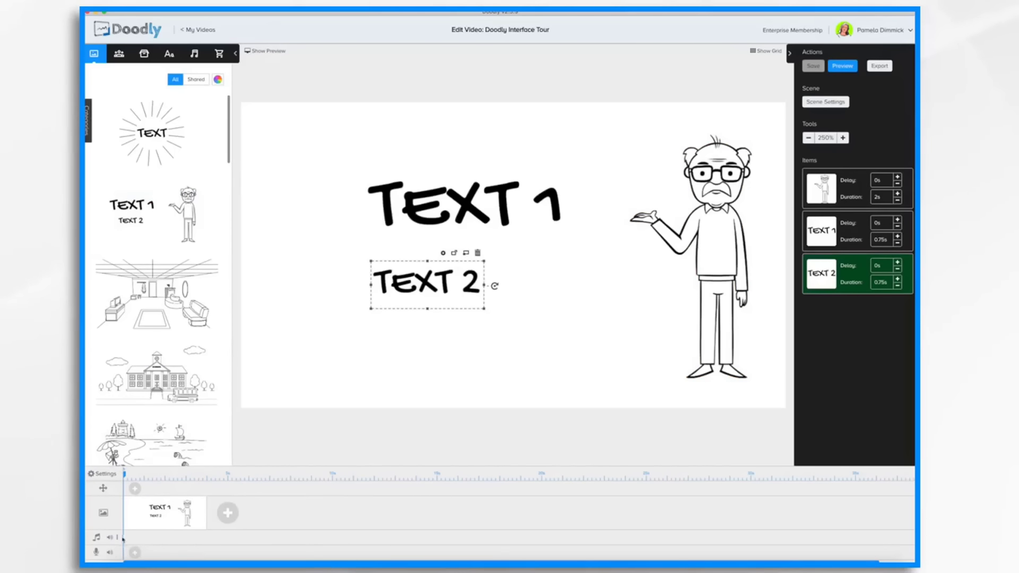
Add the Dance With Me track from the sound library to the video's audio track.
left_click(189, 58)
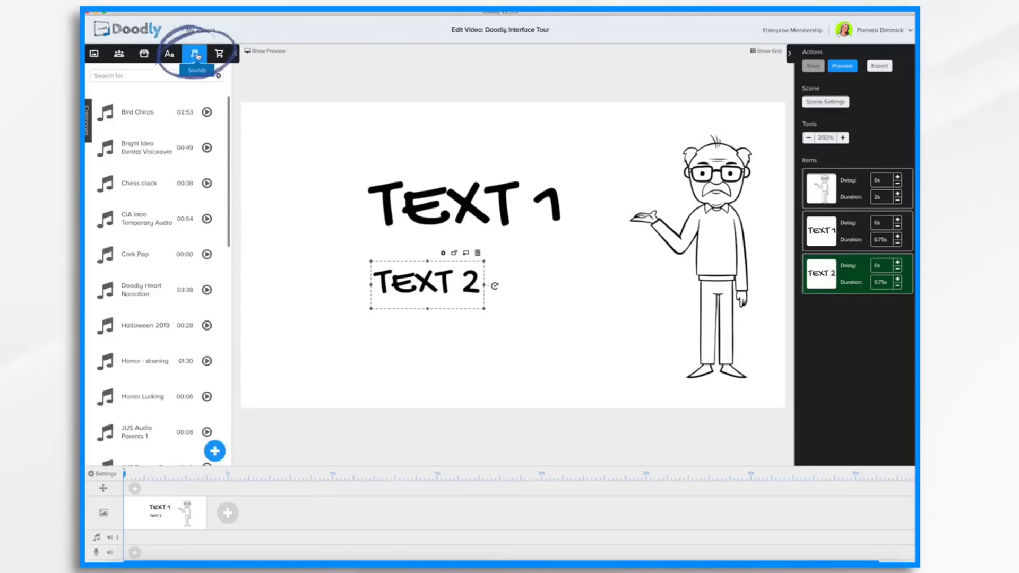
scroll(186, 311, "down", 10)
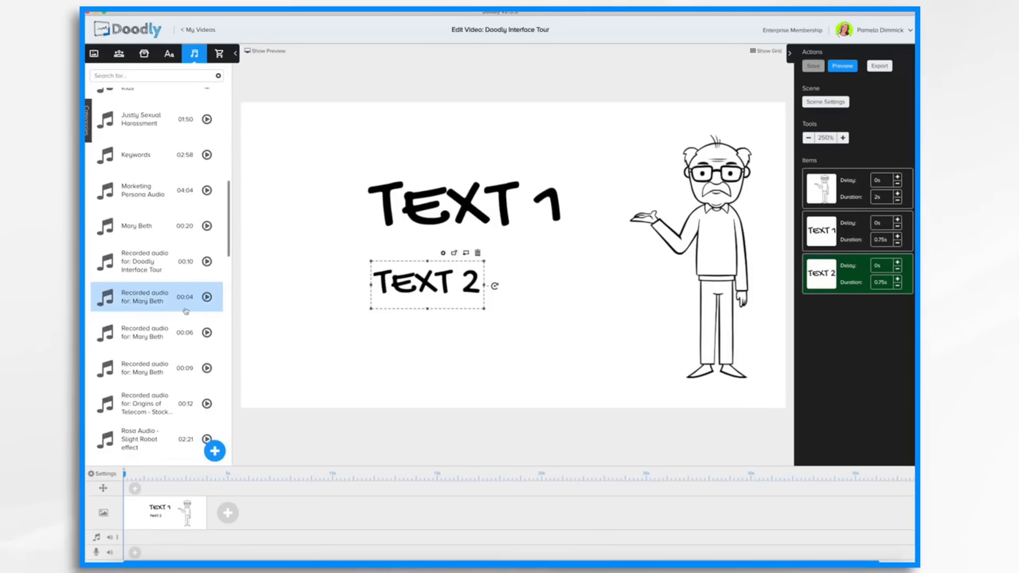
scroll(150, 345, "down", 10)
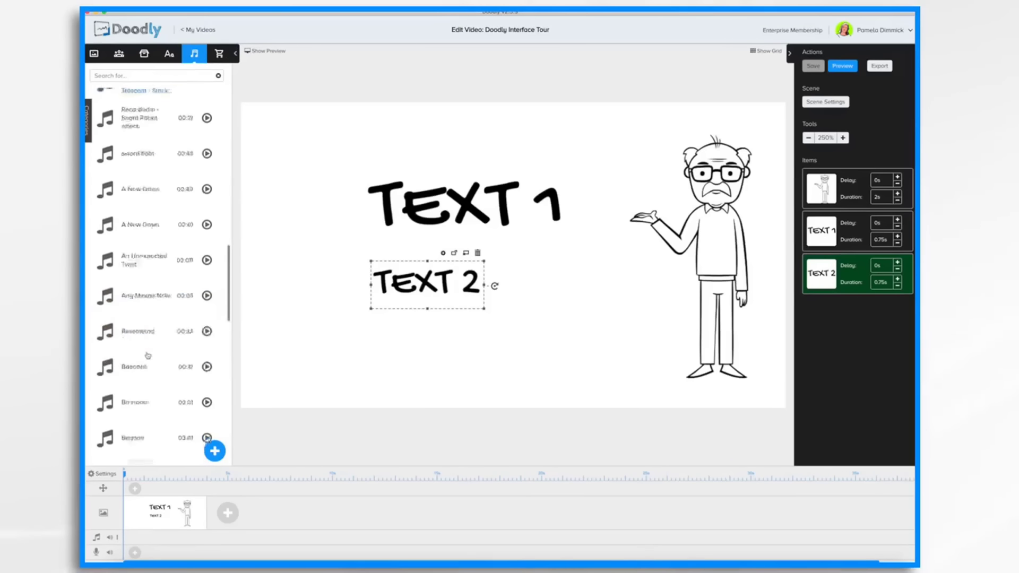
scroll(146, 332, "down", 10)
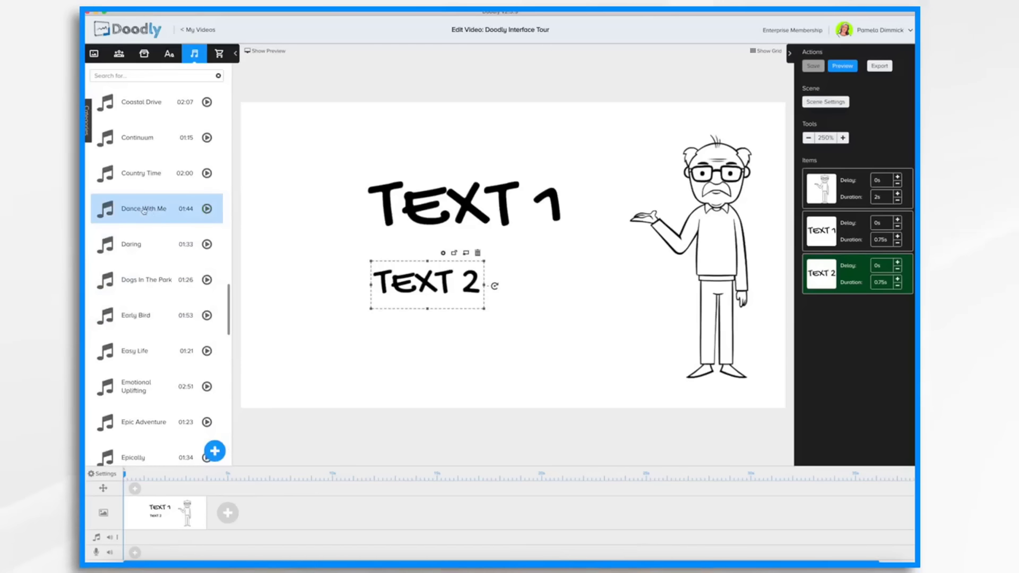
mouse_move(143, 211)
left_mouse_down()
mouse_move(203, 406)
mouse_move(207, 529)
mouse_move(195, 538)
left_mouse_up()
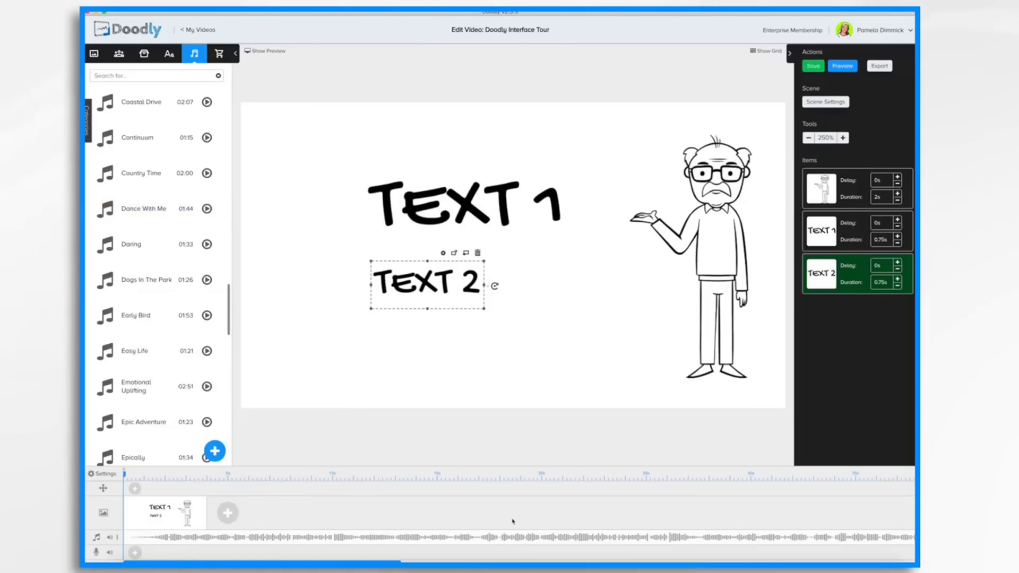
scroll(526, 522, "right", 20)
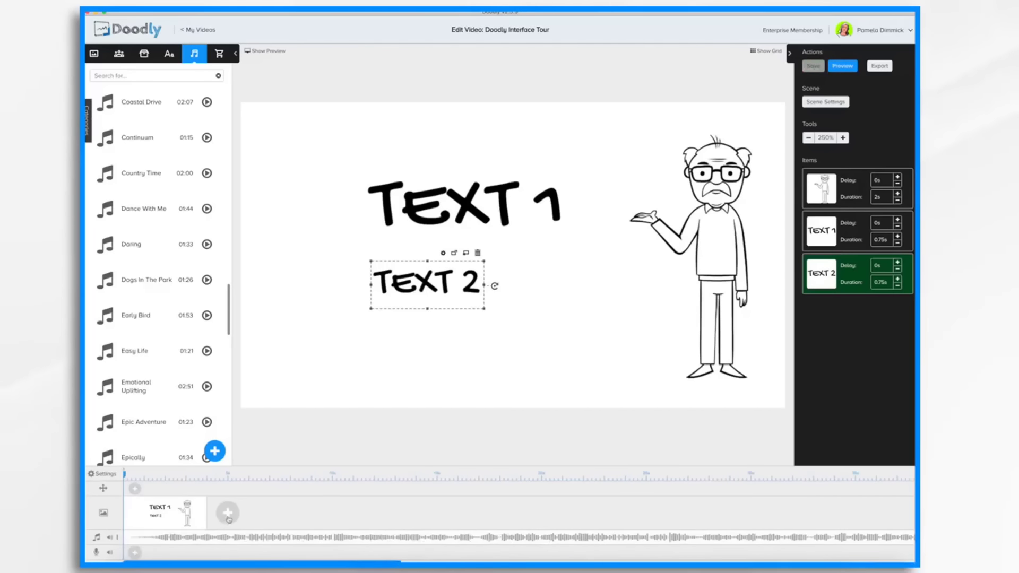
Add a new scene and place the Agatha Magician and Agatha Martial Artist characters on its canvas.
left_click(227, 513)
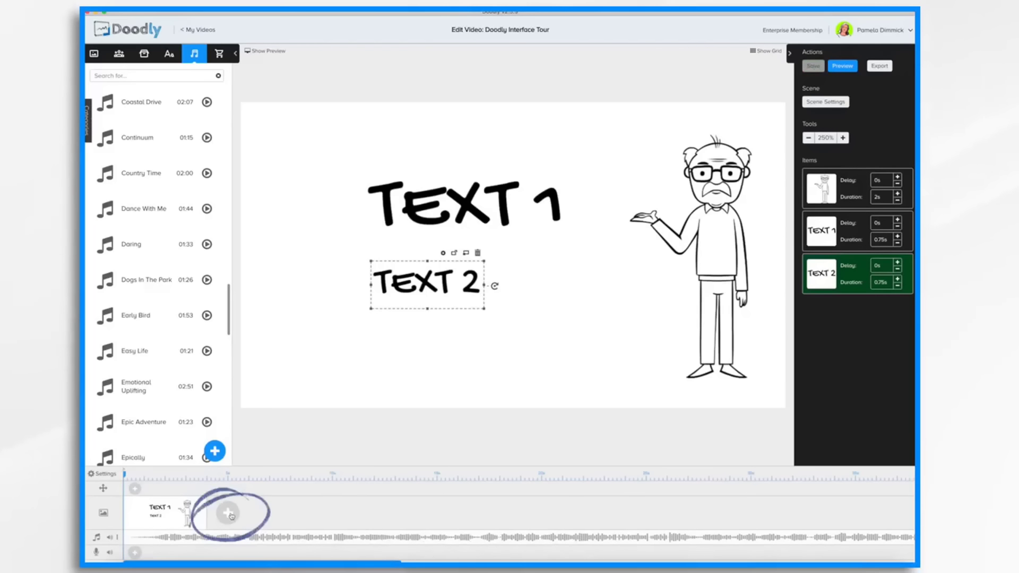
left_click(119, 53)
left_click_drag(159, 148, 643, 223)
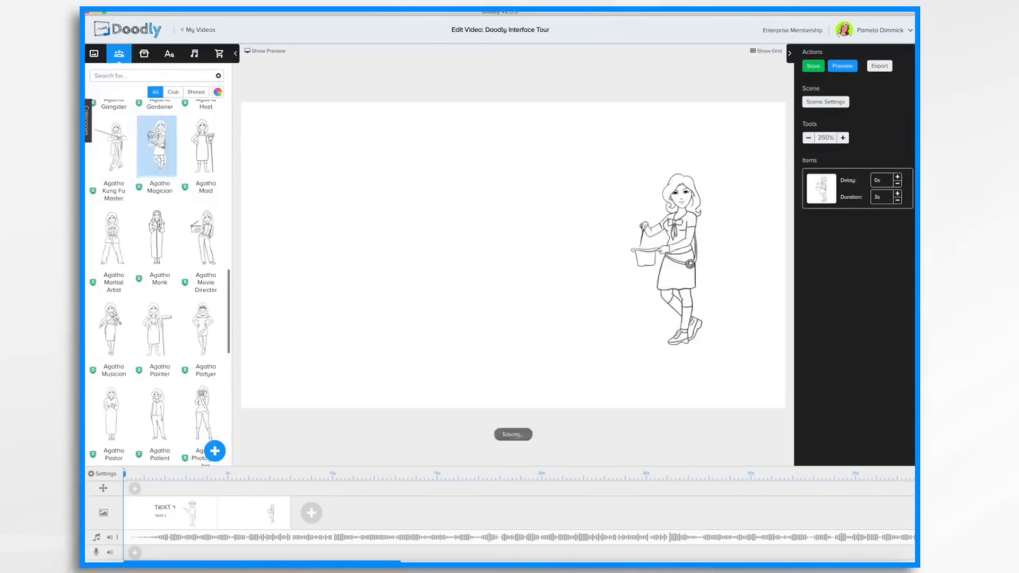
left_click_drag(114, 243, 377, 244)
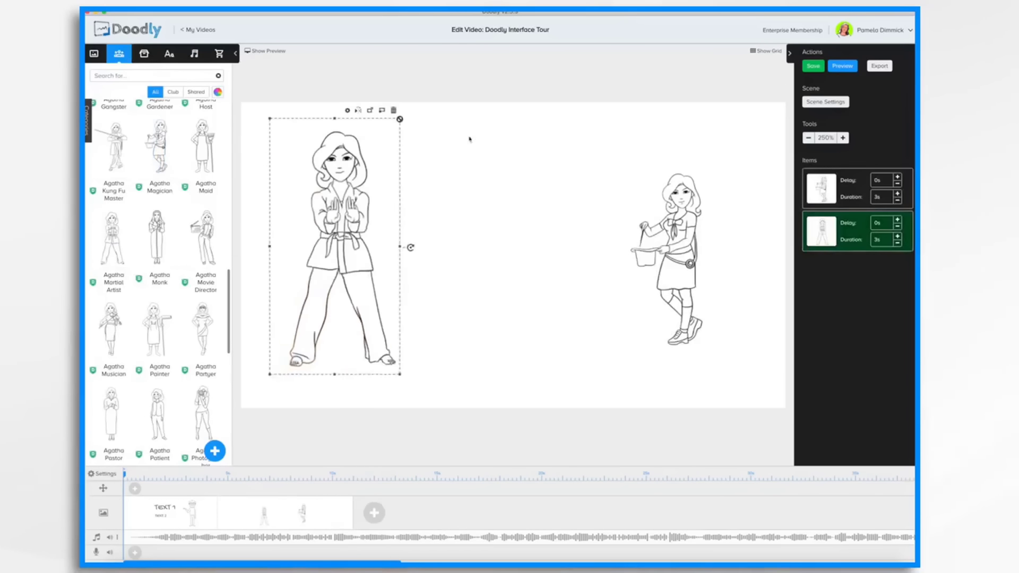
Enlarge the Agatha Magician character on the right of the canvas.
left_click(715, 170)
left_click_drag(715, 170, 754, 112)
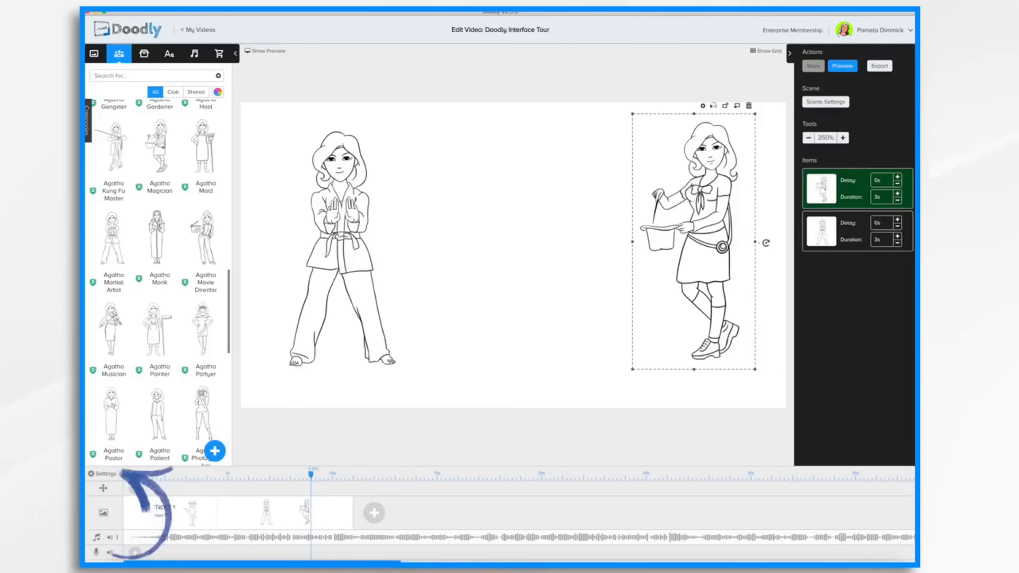
Try the Dark Chalkboard style, a left-handed real hand and cartoon hands in Video Settings, then cancel.
left_click(105, 475)
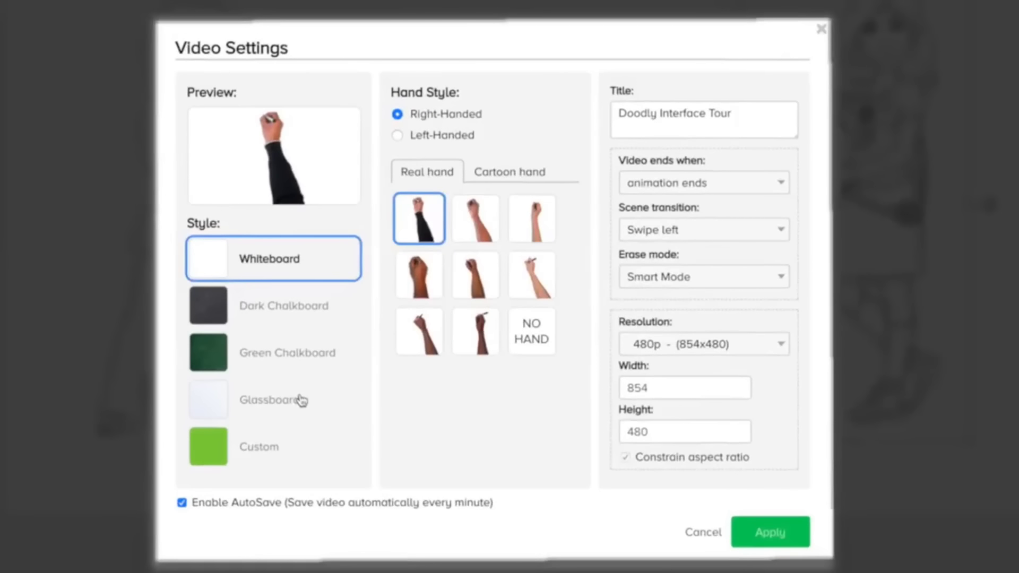
left_click(266, 315)
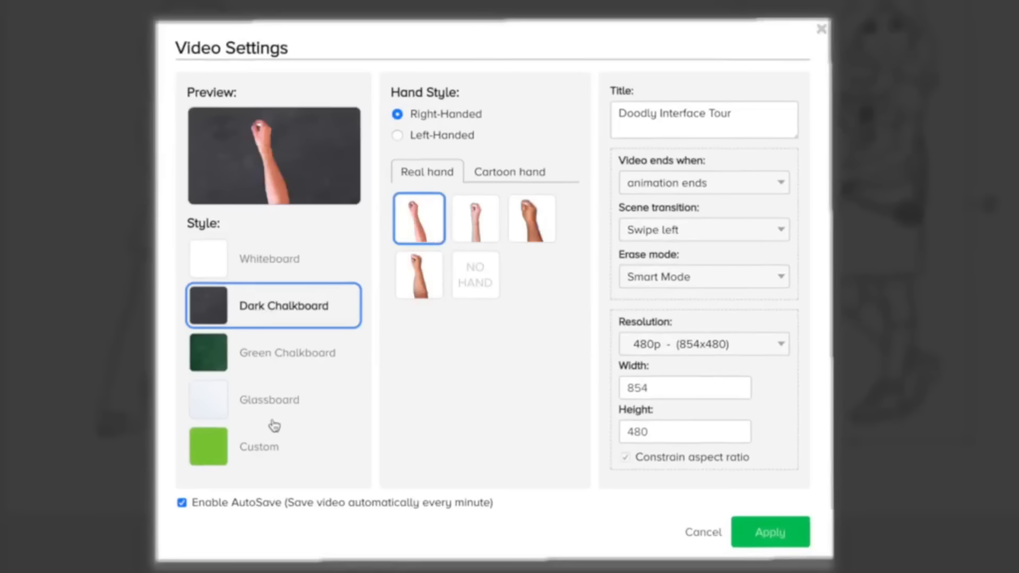
left_click(479, 222)
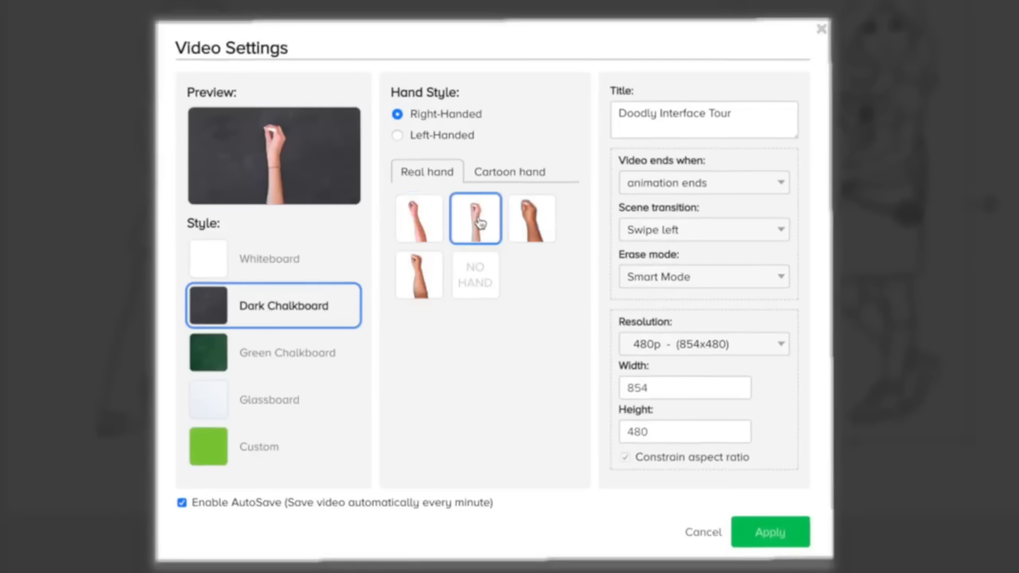
left_click(398, 136)
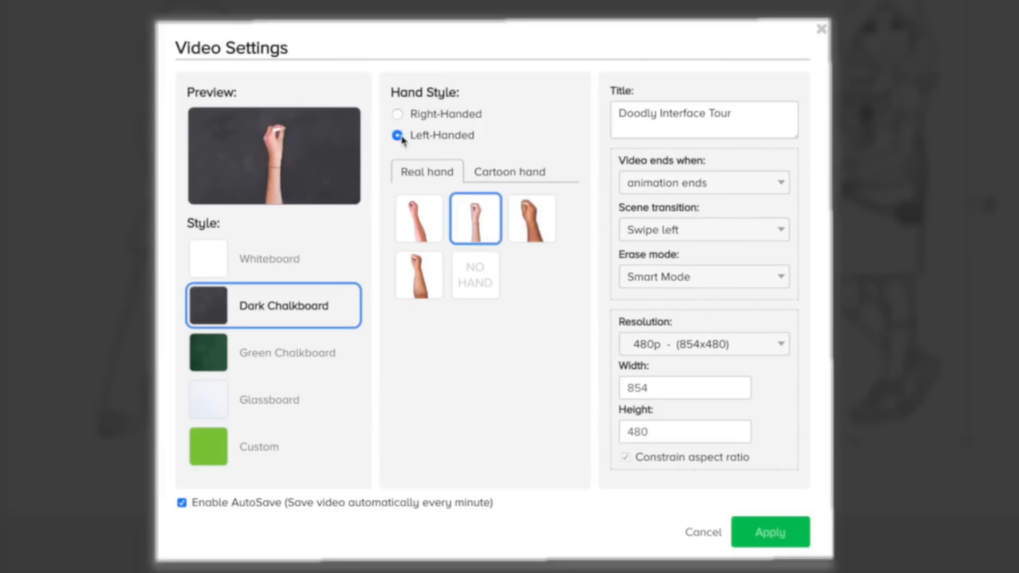
left_click(526, 176)
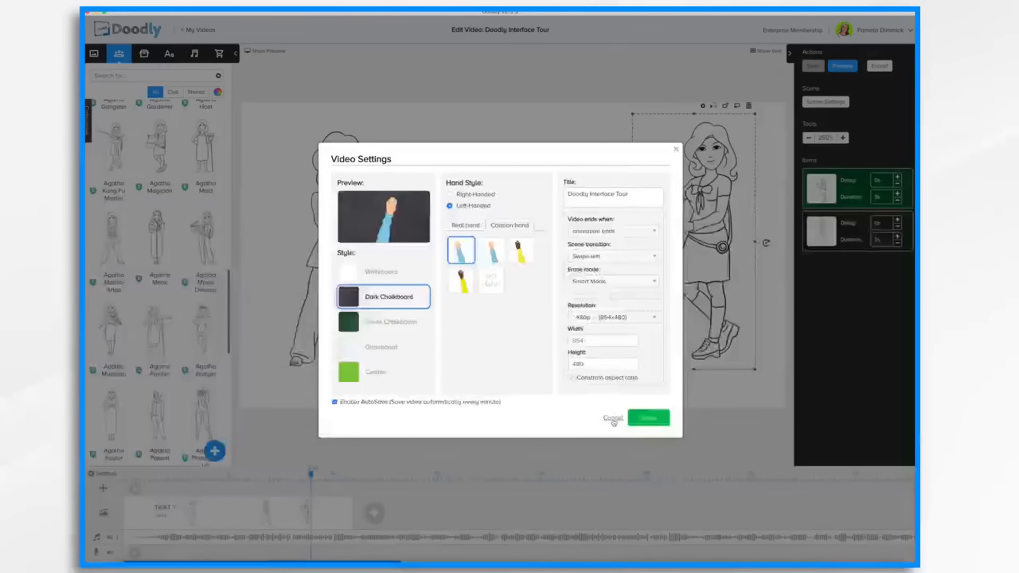
left_click(613, 419)
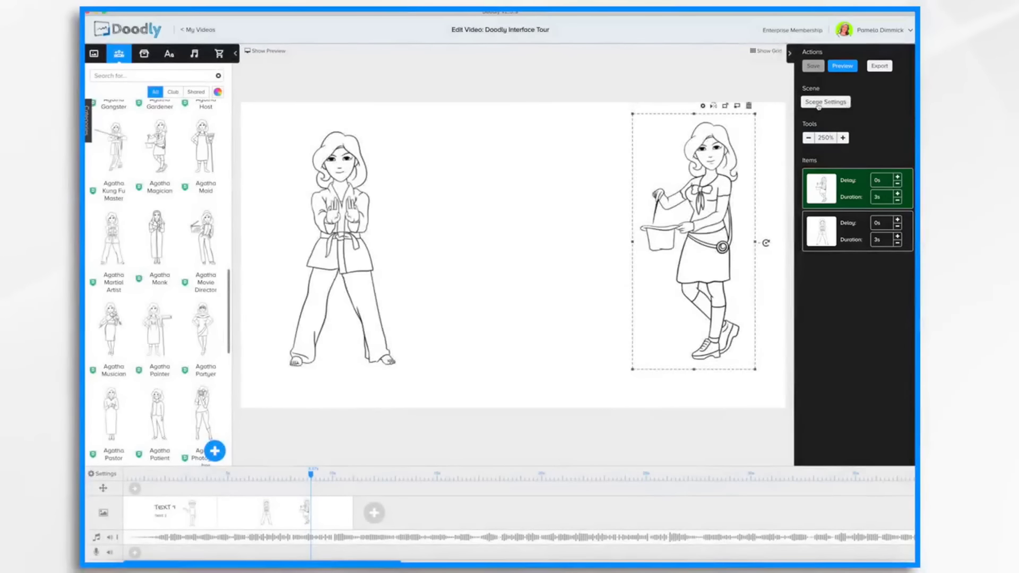
Review the scene's Swipe left exit animation in Scene Settings and apply it.
left_click(819, 104)
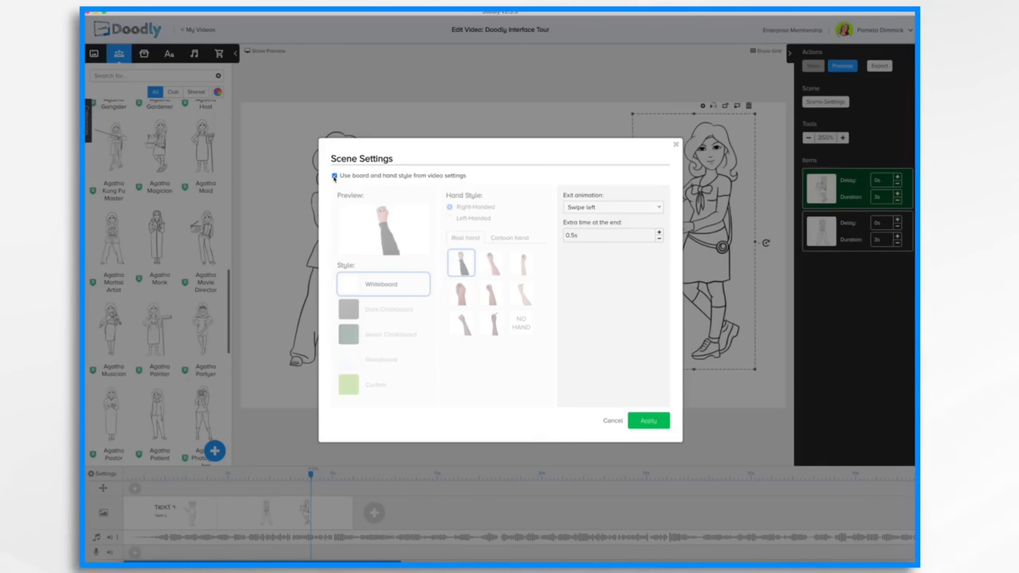
left_click(585, 211)
left_click(649, 426)
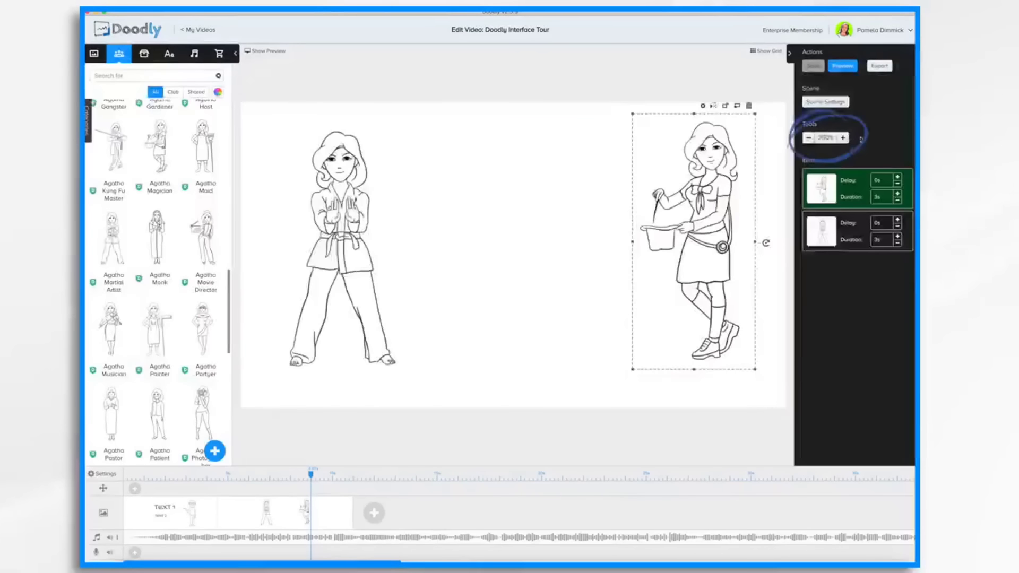
Zoom the canvas out to 175% and back in to 250%.
left_click(809, 139)
left_click(809, 138)
left_click(809, 139)
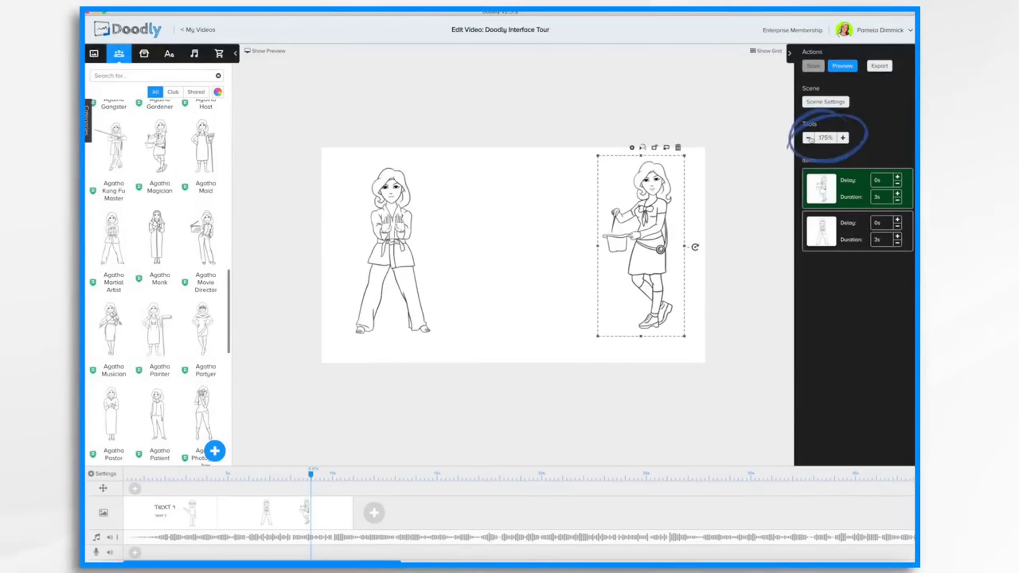
left_click(843, 138)
left_click(844, 138)
left_click(843, 138)
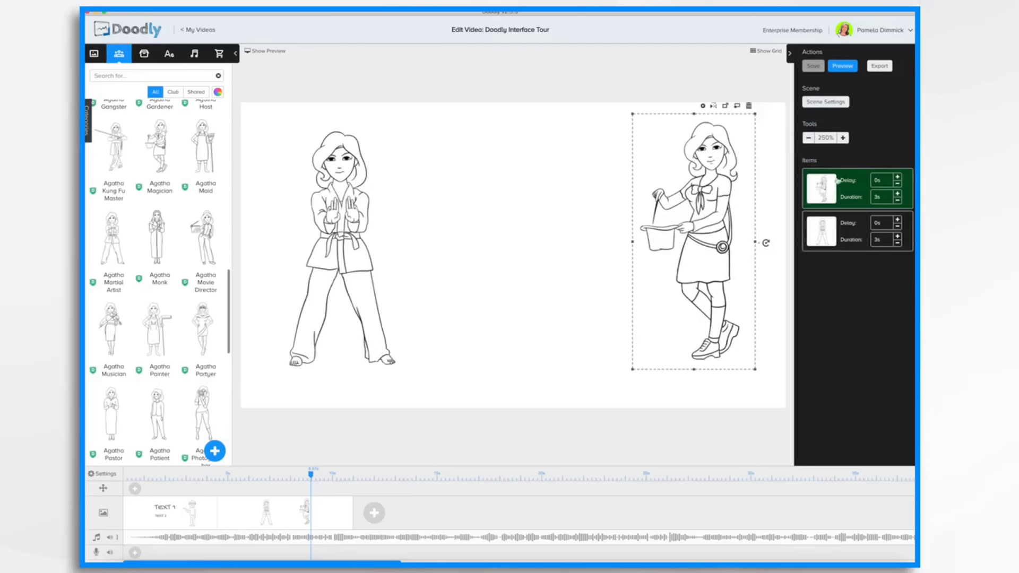
Set the Agatha Magician item's delay to 1.5s.
left_click(851, 236)
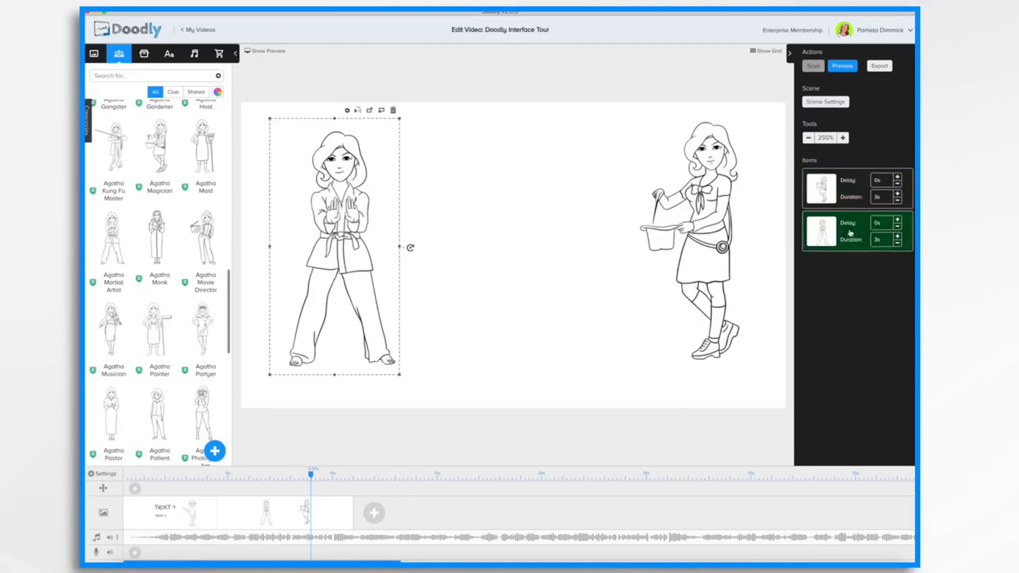
left_click(846, 197)
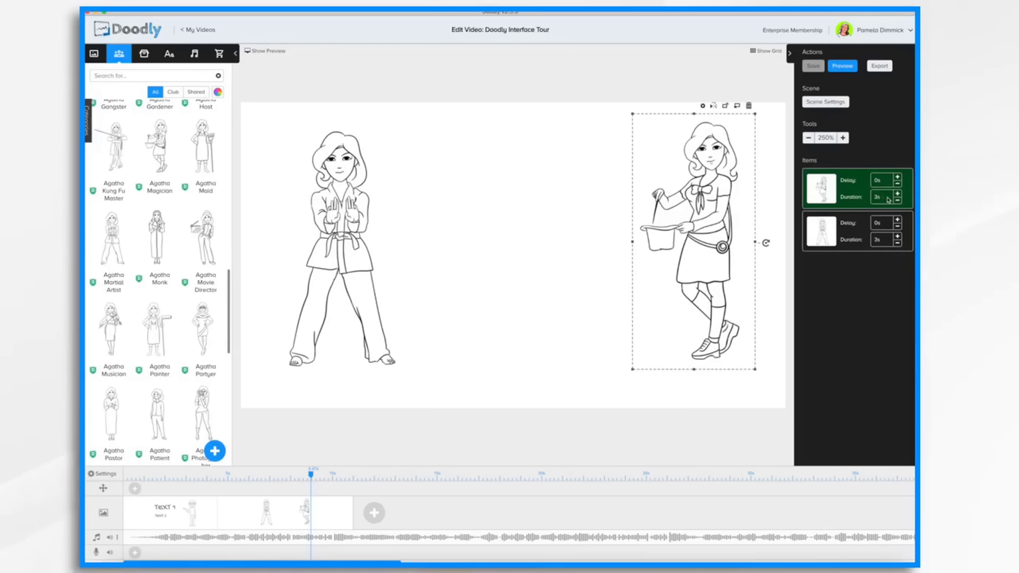
left_click(897, 177)
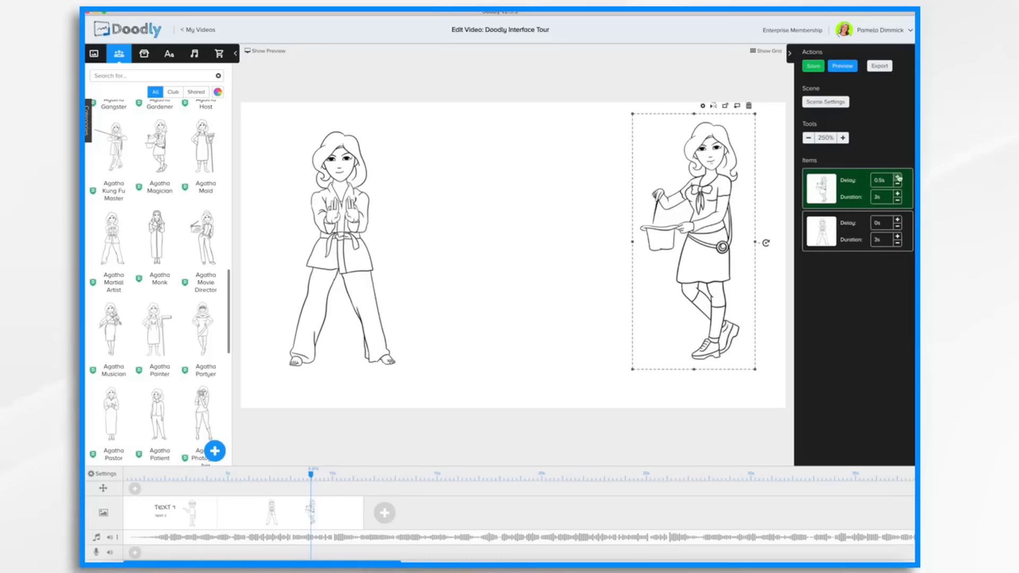
left_click(898, 178)
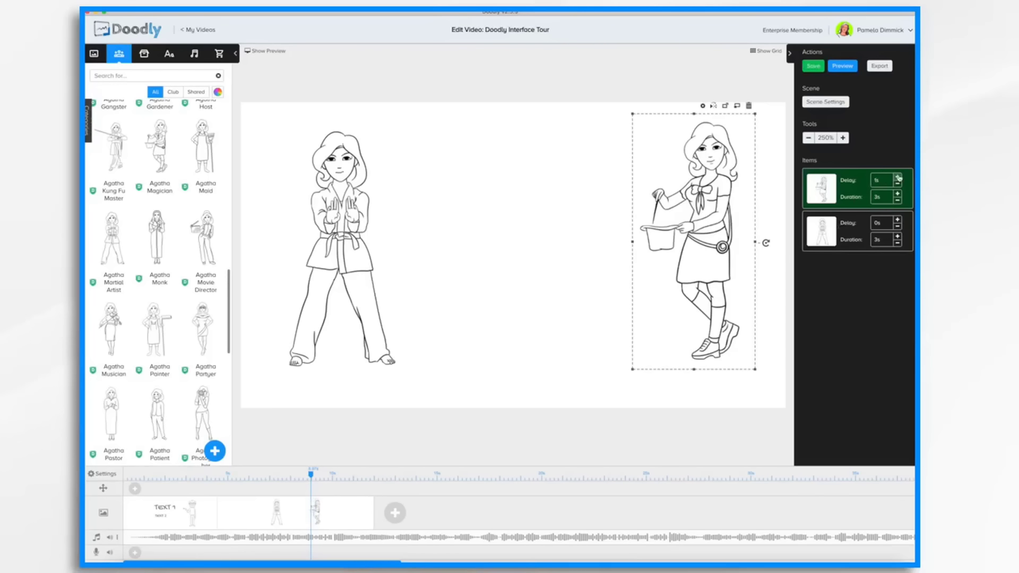
left_click(898, 177)
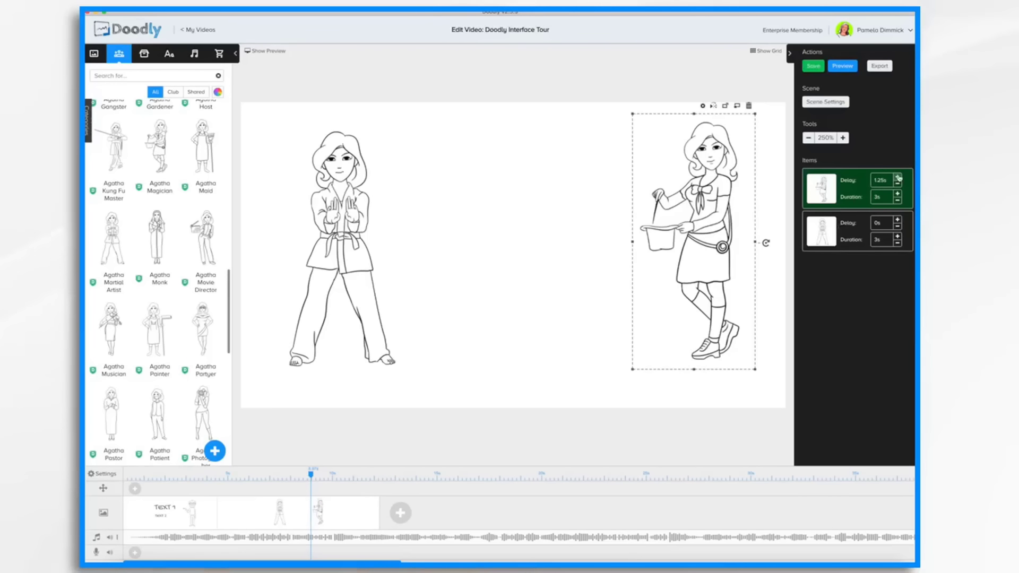
left_click(898, 178)
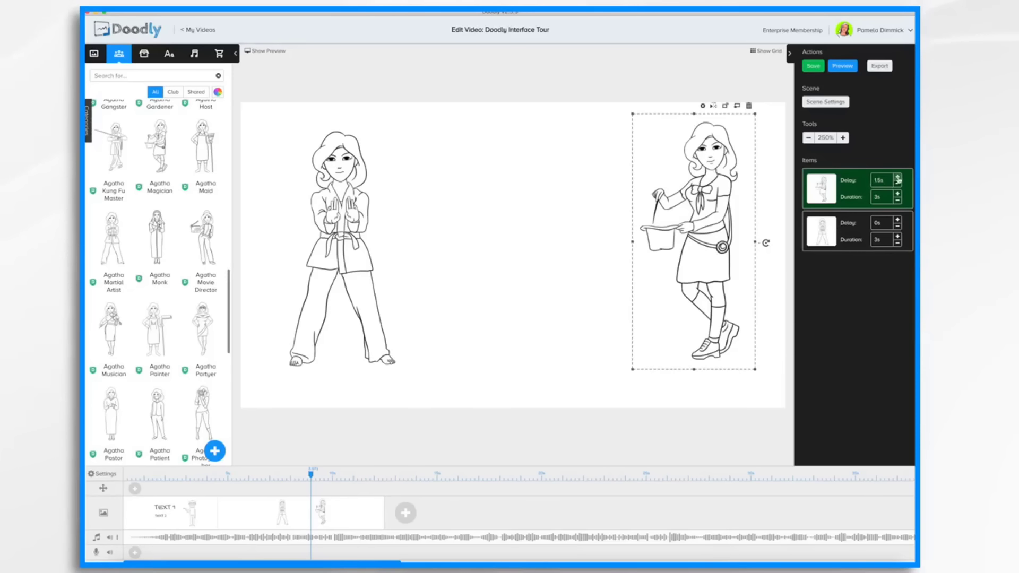
Set the Agatha Magician item's duration to 9.75s.
left_click(883, 198)
type("5.25")
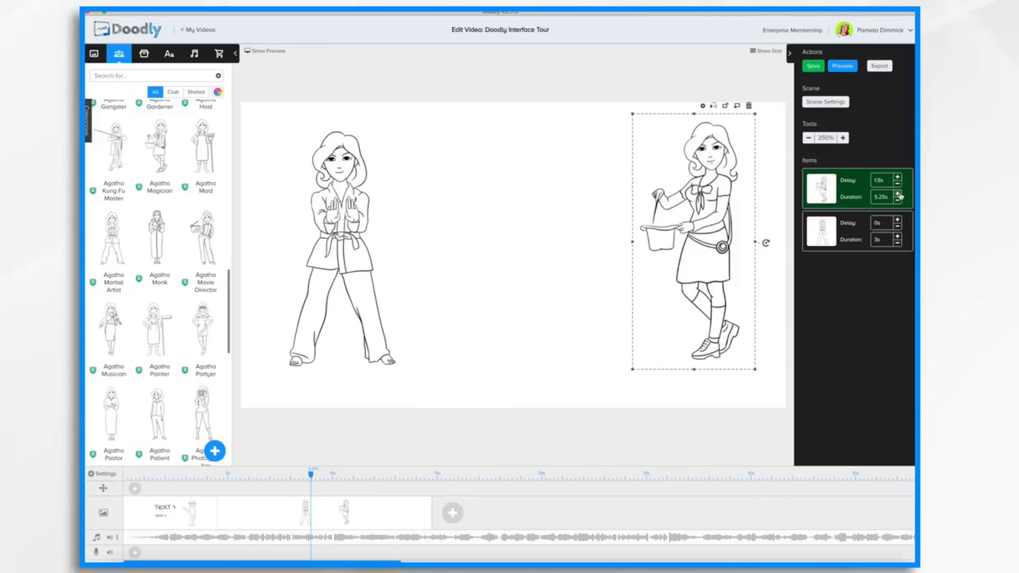
left_click(897, 194)
left_click(898, 193)
left_click(898, 194)
left_click(897, 194)
left_click(898, 194)
left_click(898, 194)
left_click(898, 194)
left_click(897, 195)
left_click(898, 194)
left_click(897, 194)
left_click(898, 195)
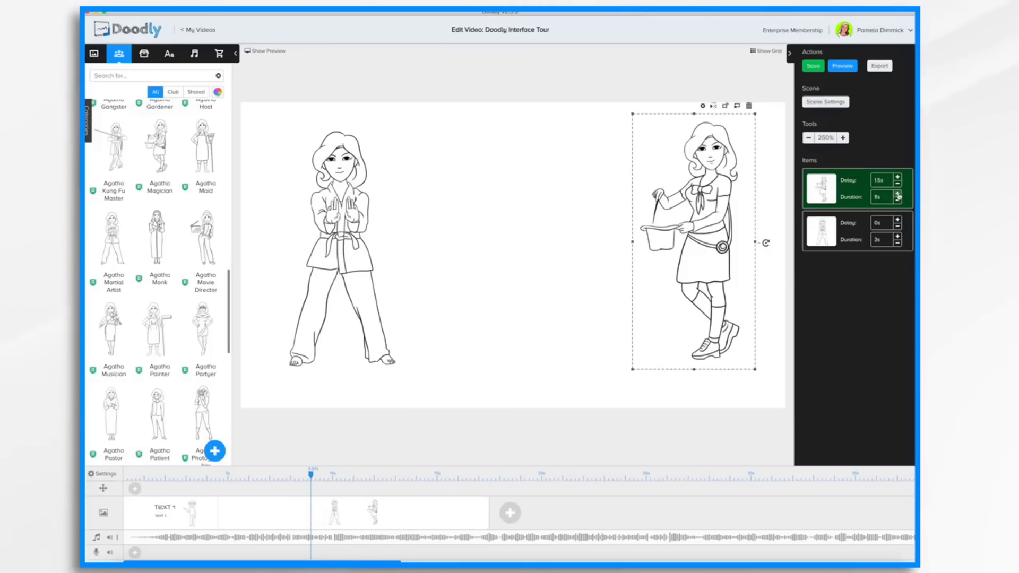
left_click(897, 194)
left_click(898, 194)
left_click(897, 194)
left_click(898, 194)
left_click(897, 195)
left_click(897, 194)
left_click(897, 194)
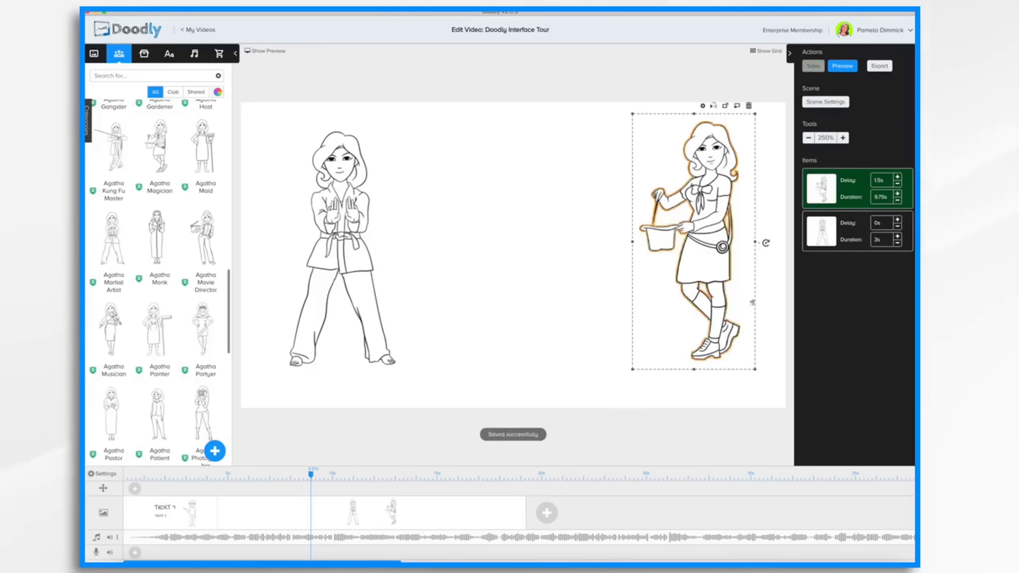
Increase the Agatha Magician item's delay to 3.5s.
left_click(898, 178)
left_click(898, 177)
left_click(897, 177)
left_click(897, 178)
double_click(897, 177)
left_click(898, 178)
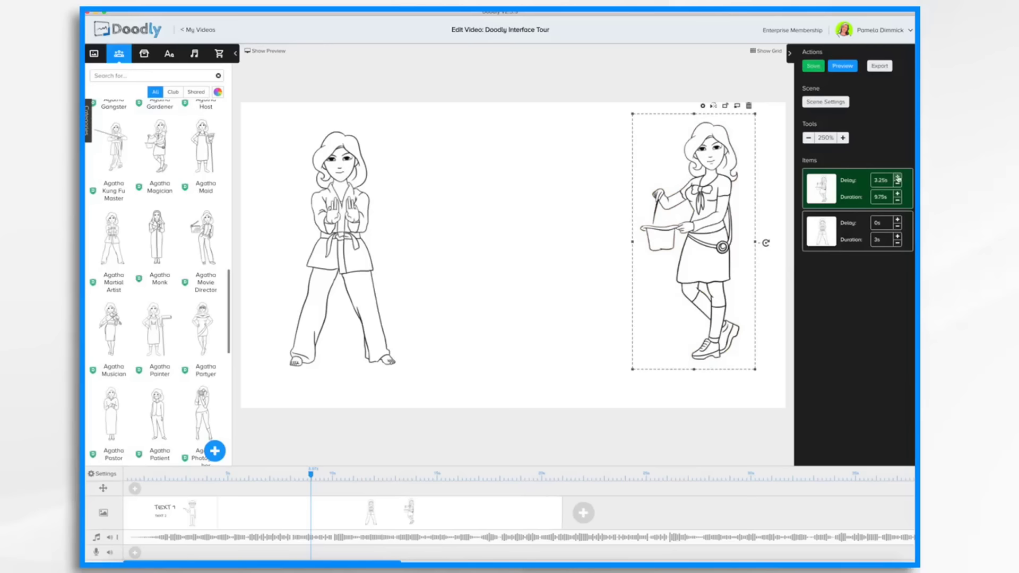
left_click(897, 177)
Reduce the Agatha Martial Artist item's duration to 1.75s.
left_click(898, 244)
double_click(897, 244)
double_click(898, 243)
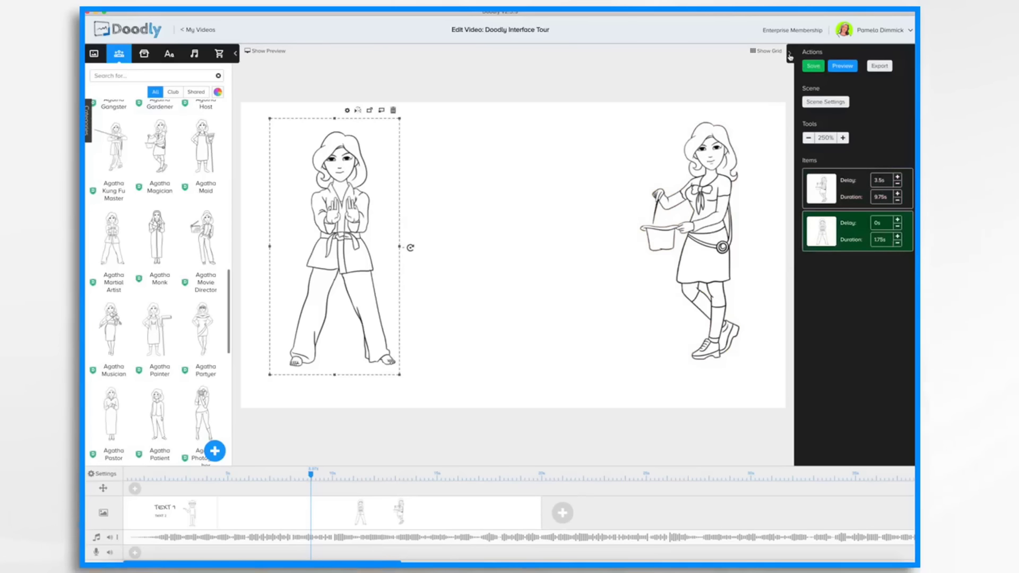
Collapse the item settings panel, then hide and reopen the asset library panel.
left_click(789, 54)
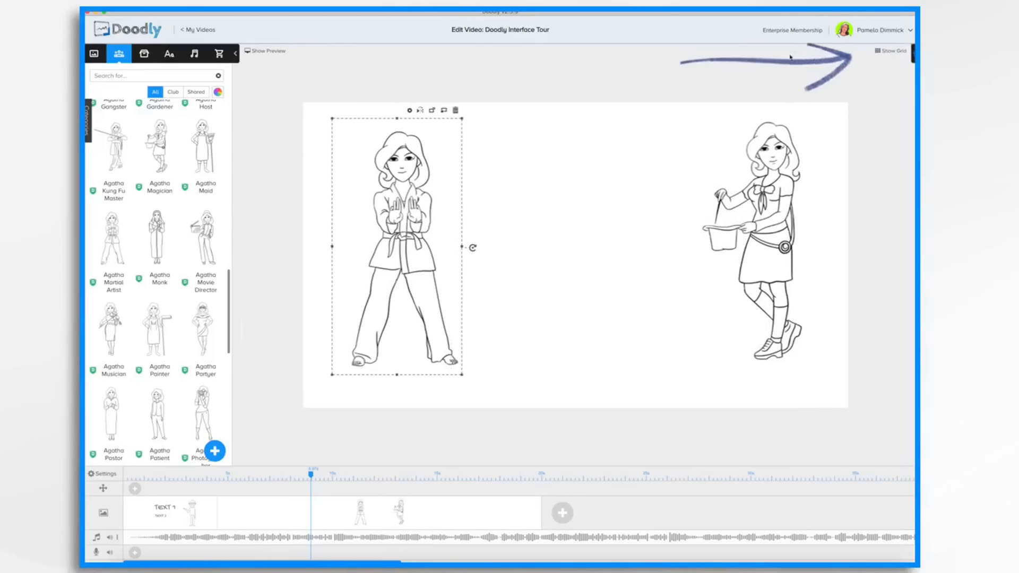
left_click(236, 53)
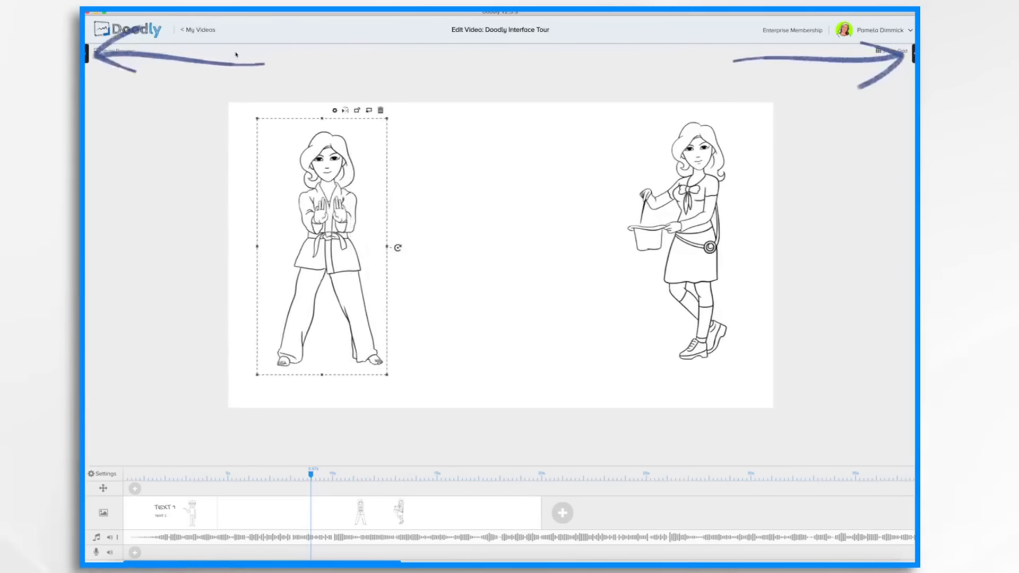
left_click(87, 54)
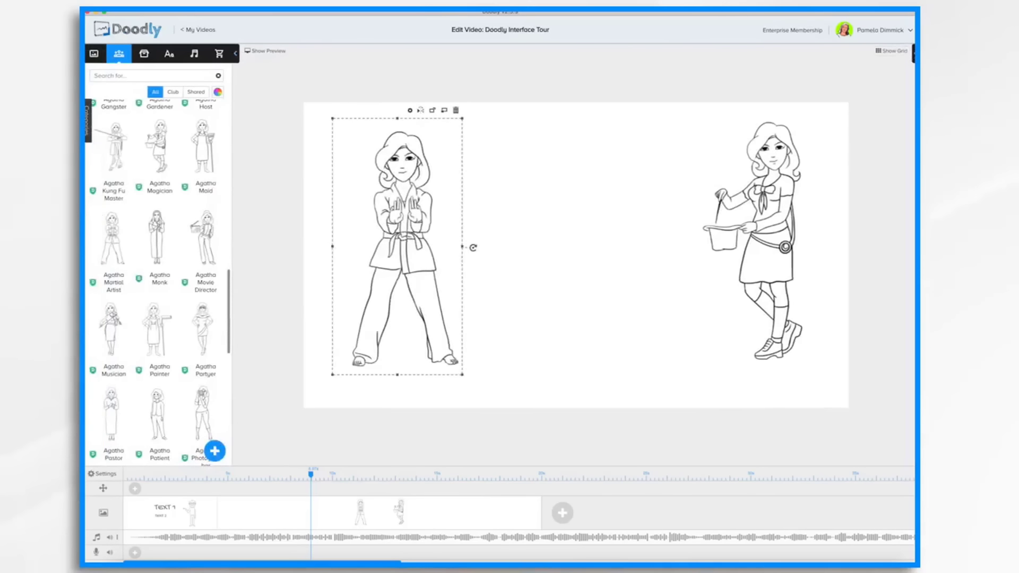
Expand the item settings panel and preview the scene.
left_click(913, 53)
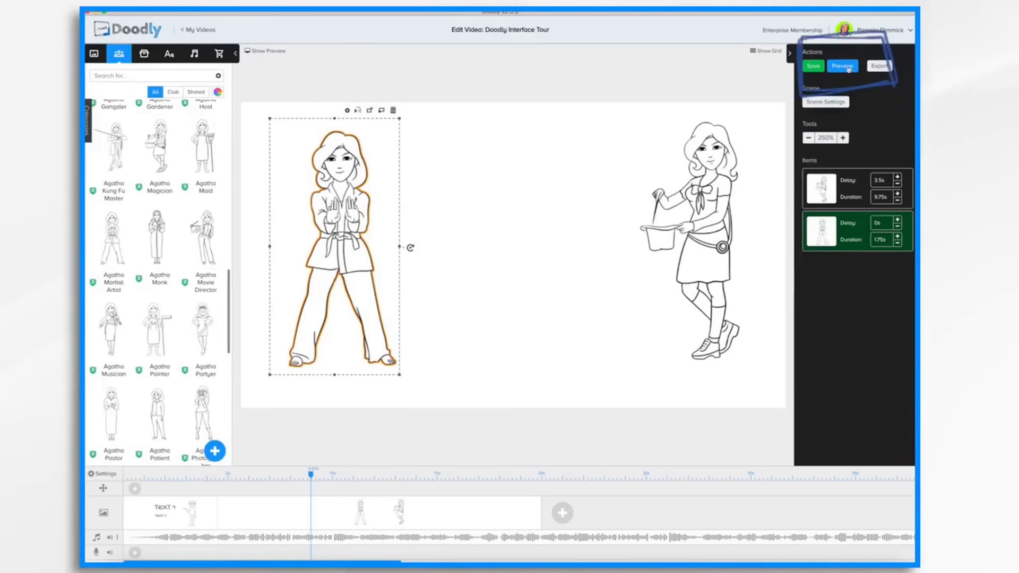
left_click(848, 67)
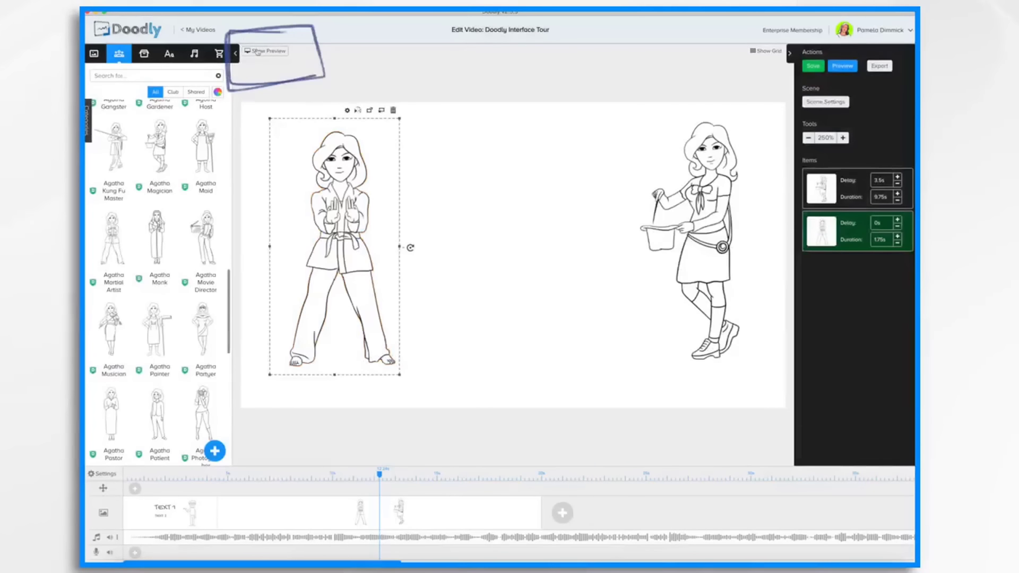
Save the video and play it in the inline preview pane.
left_click(257, 52)
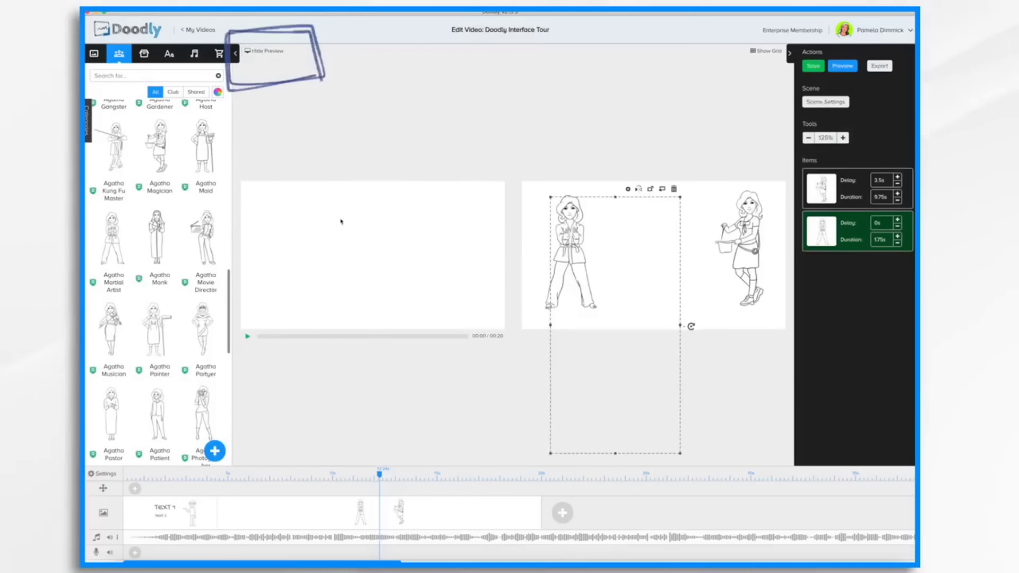
key("ctrl+s")
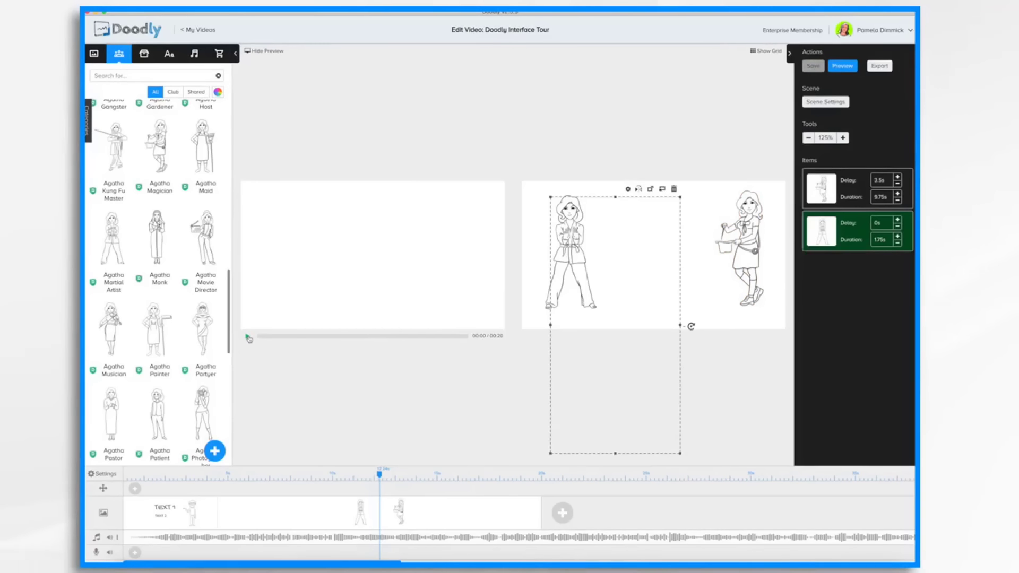
left_click(248, 337)
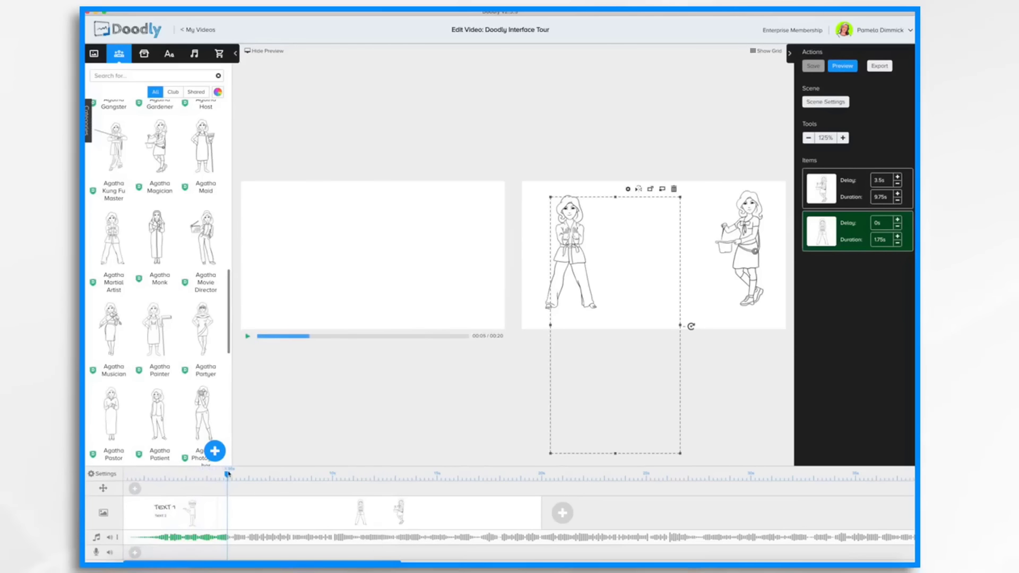
Scrub the timeline playhead back and forth and open the account menu.
mouse_move(228, 474)
left_mouse_down()
mouse_move(136, 475)
mouse_move(437, 476)
mouse_move(364, 479)
mouse_move(405, 480)
left_mouse_up()
left_click_drag(350, 484, 225, 484)
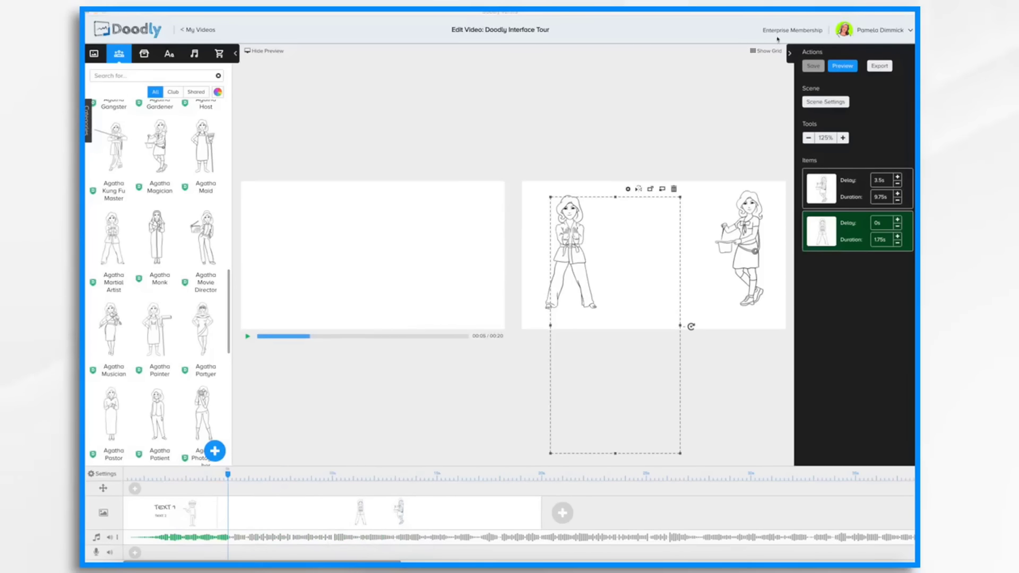
left_click(887, 32)
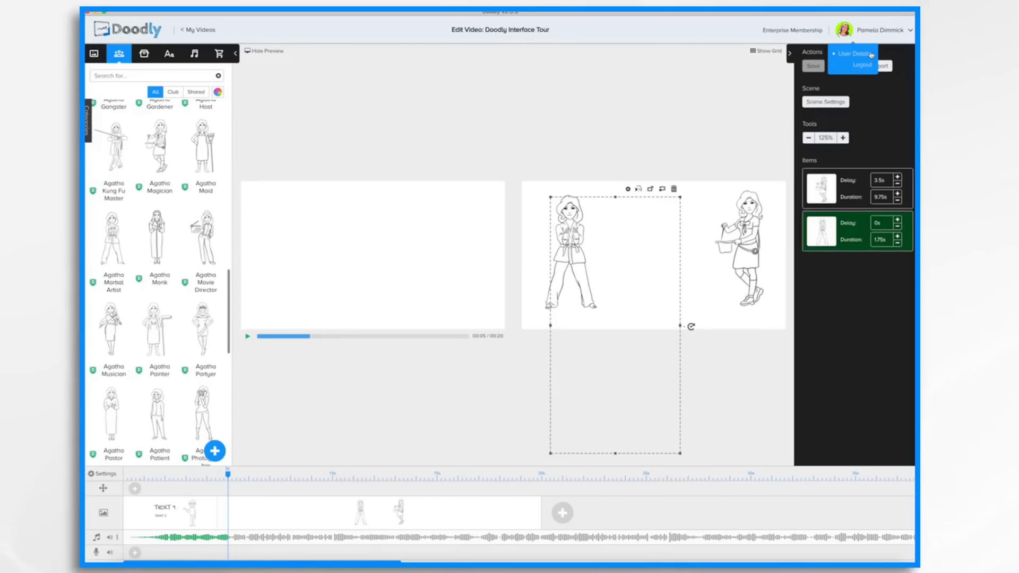
Edit the video title to read Doodly Interface Tour.
left_click(511, 32)
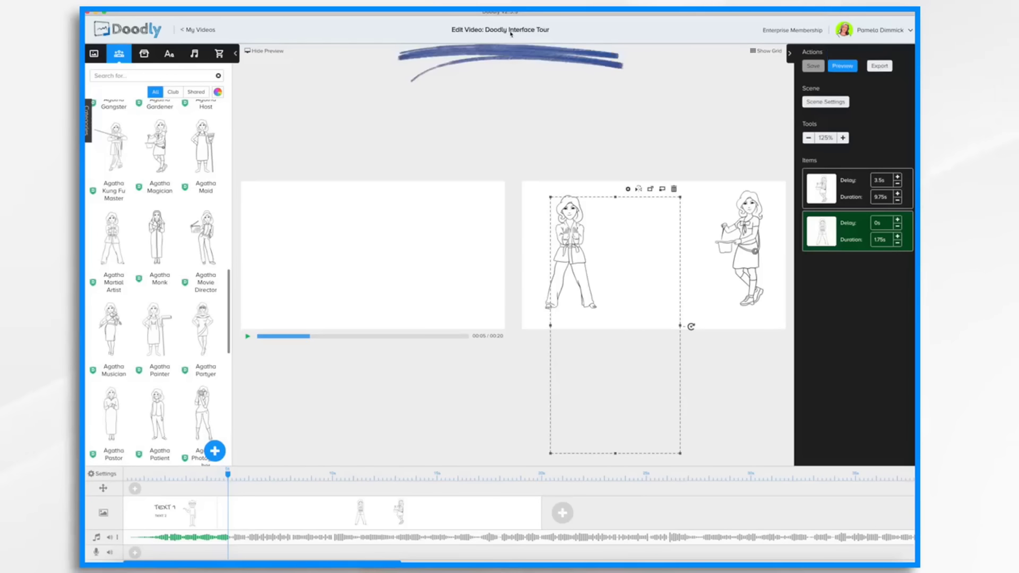
key("BackSpace")
key("BackSpace")
key("BackSpace")
key("BackSpace")
key("BackSpace")
key("BackSpace")
type("Tour")
Return to My Videos, open the Doodly Board Types video and preview it.
left_click(202, 30)
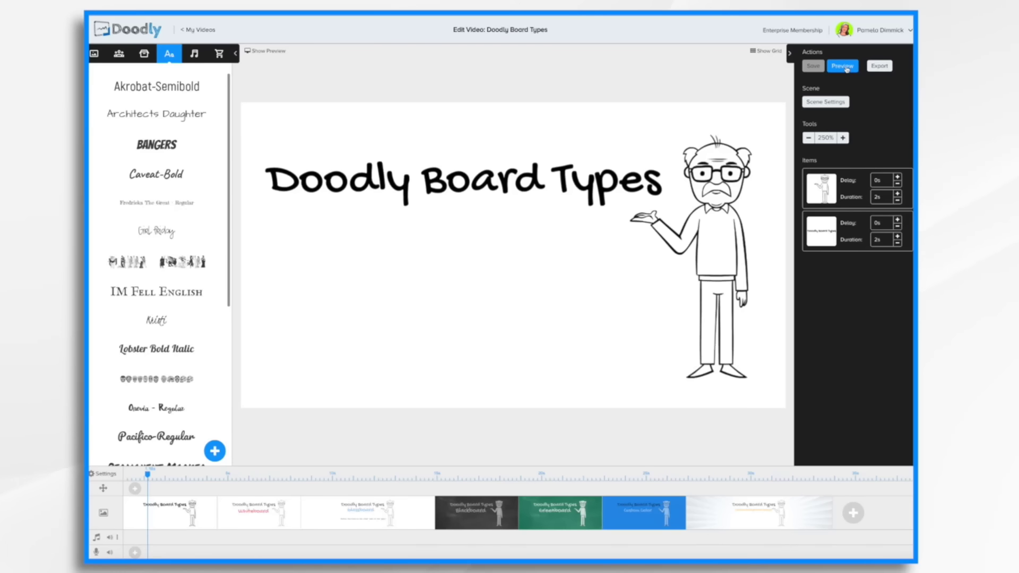
left_click(847, 68)
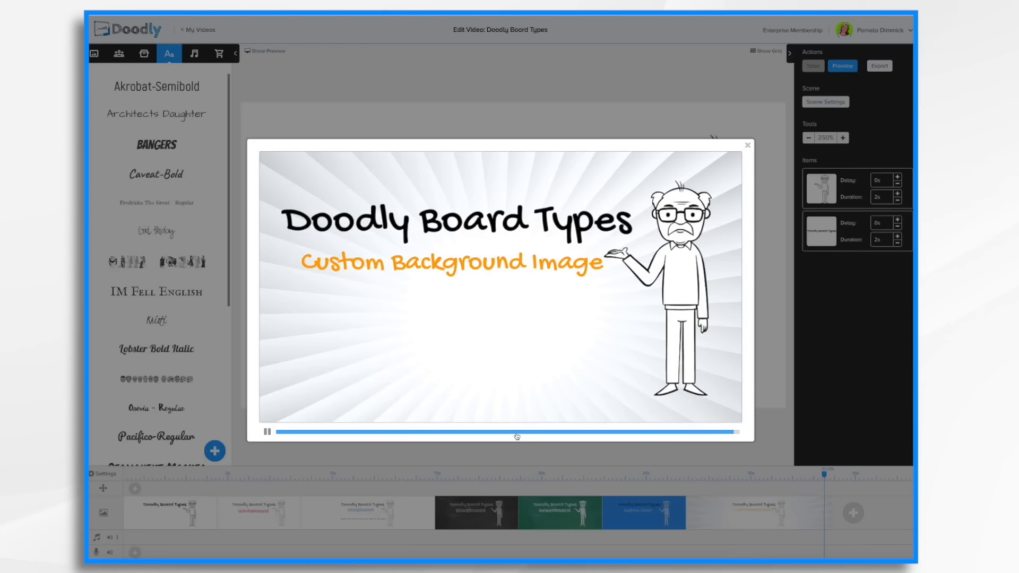
left_click(748, 145)
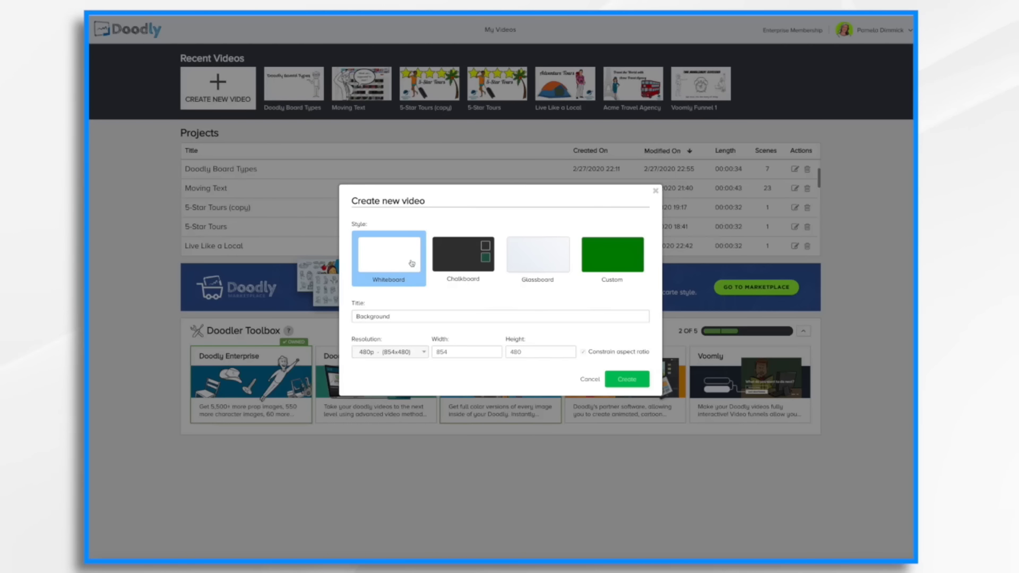
Create a new Whiteboard video titled Background and add the starburst TEXT template scene to it.
left_click(625, 379)
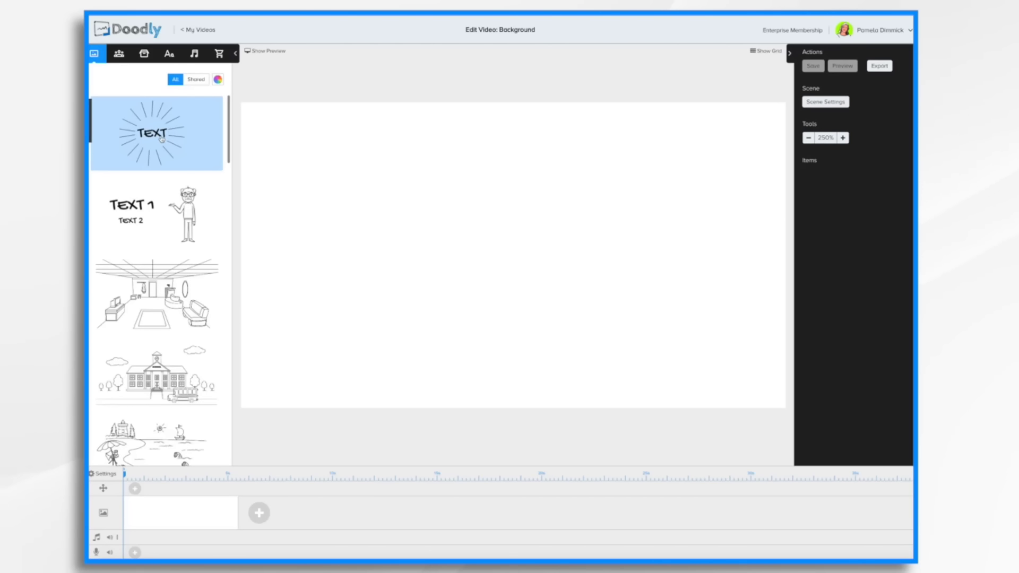
left_click_drag(162, 139, 521, 256)
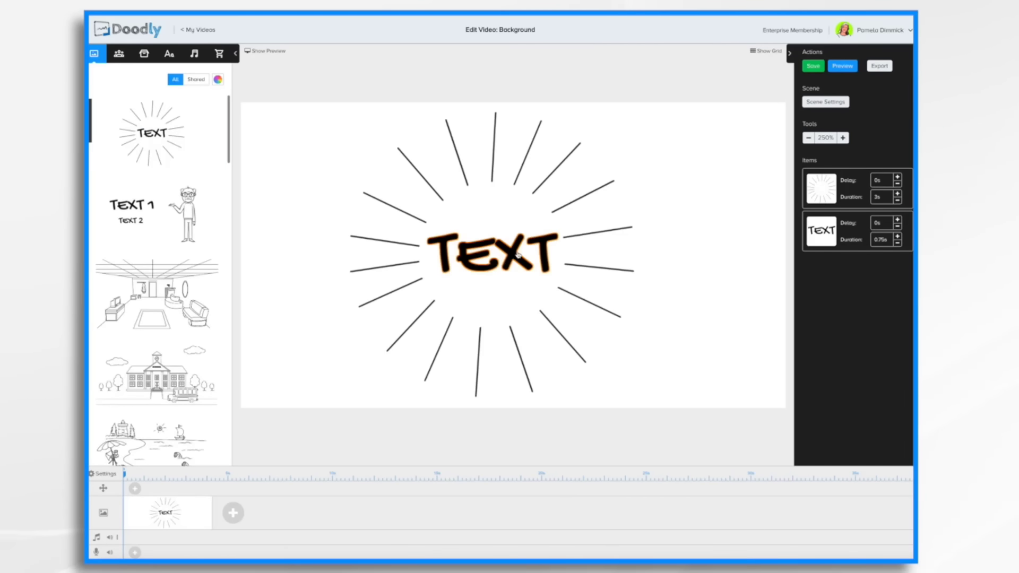
Replace the template text with Background and preview the scene.
double_click(517, 255)
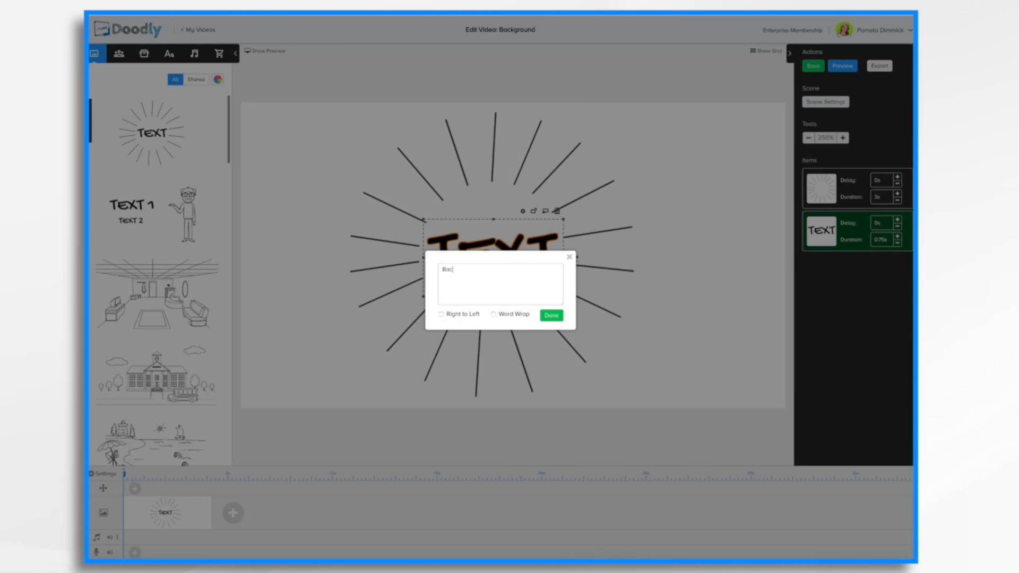
left_click(555, 320)
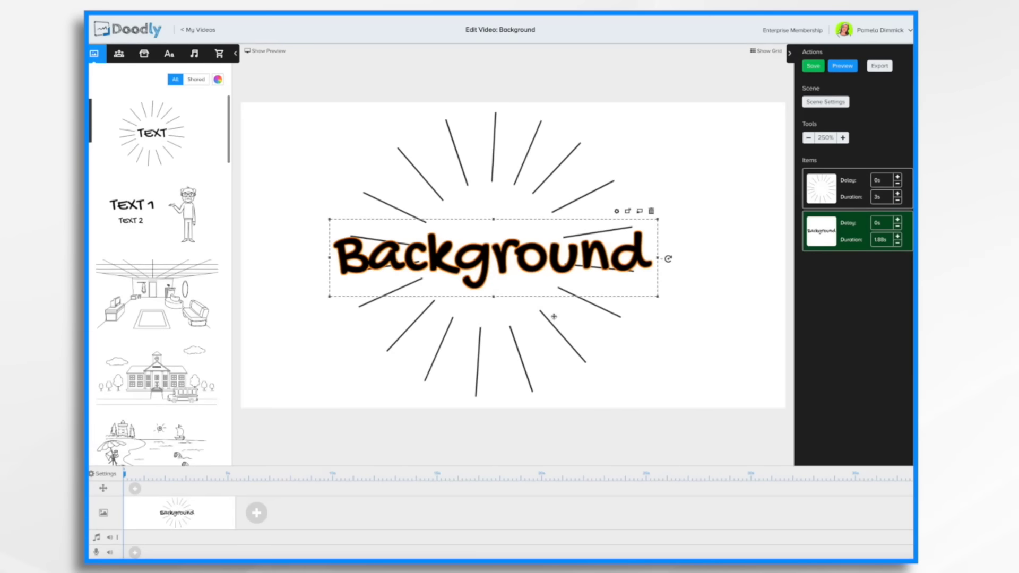
left_click(844, 67)
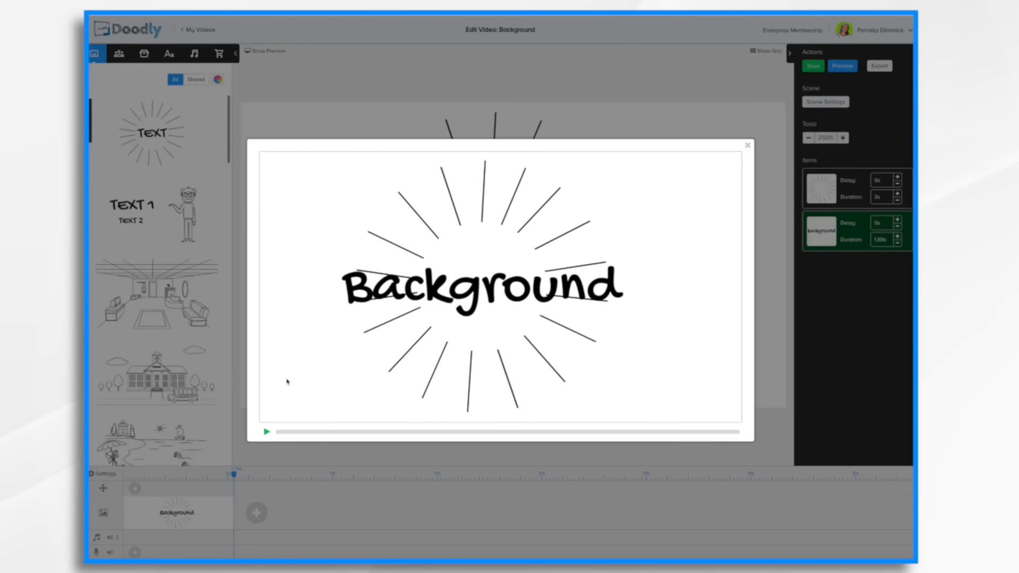
left_click(748, 146)
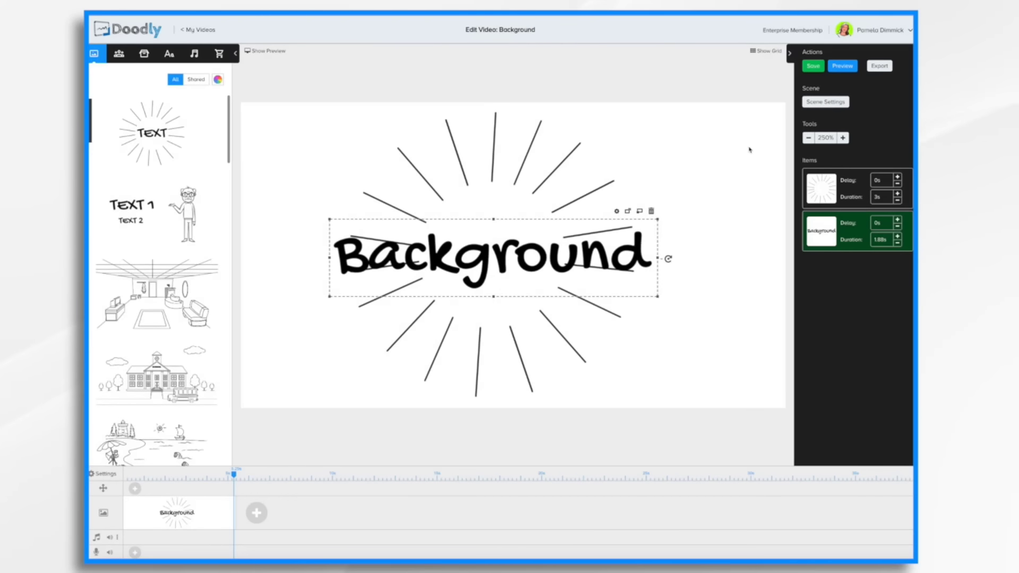
Switch the video style to Dark Chalkboard in the video settings.
left_click(105, 474)
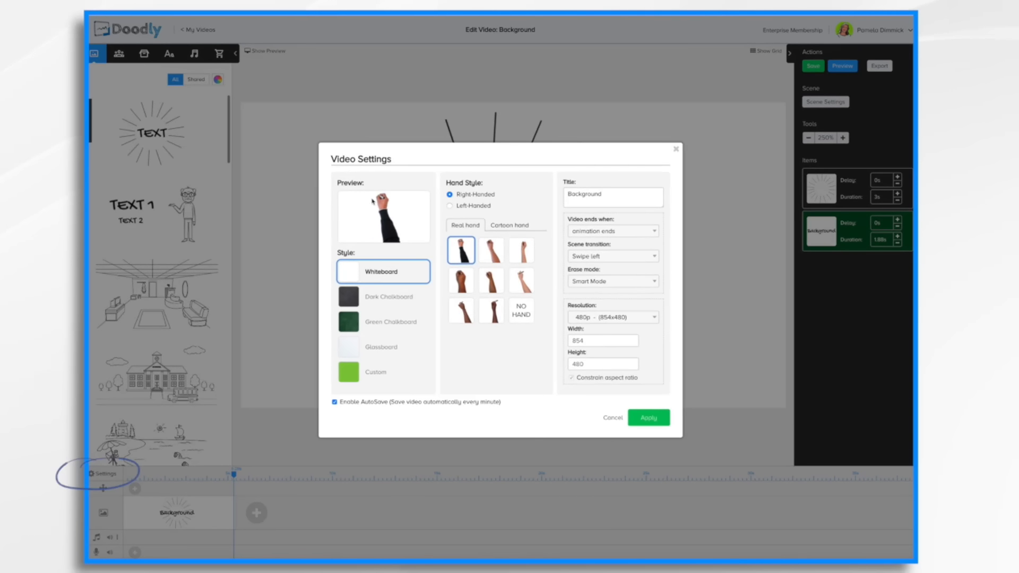
left_click(362, 299)
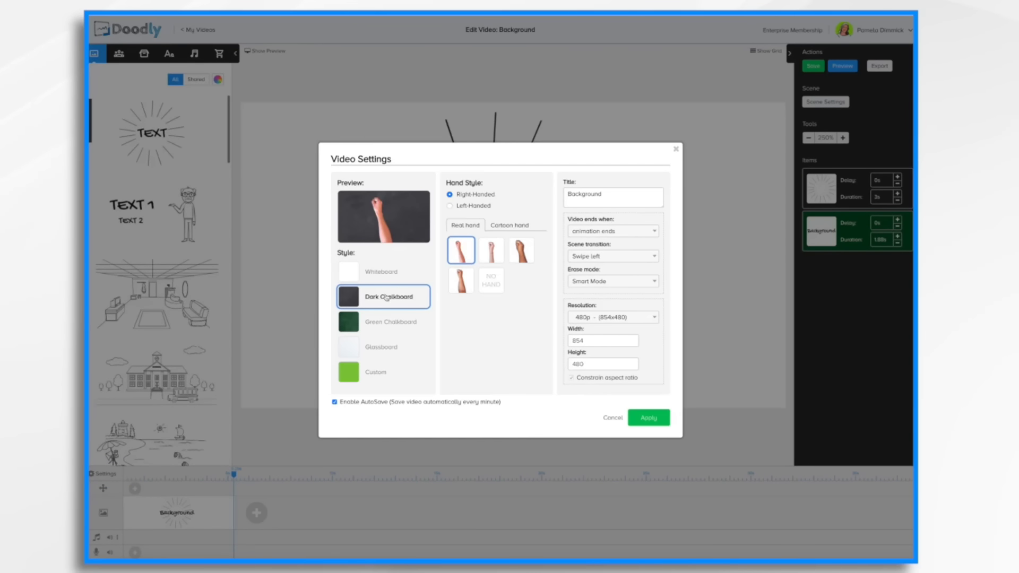
left_click(658, 420)
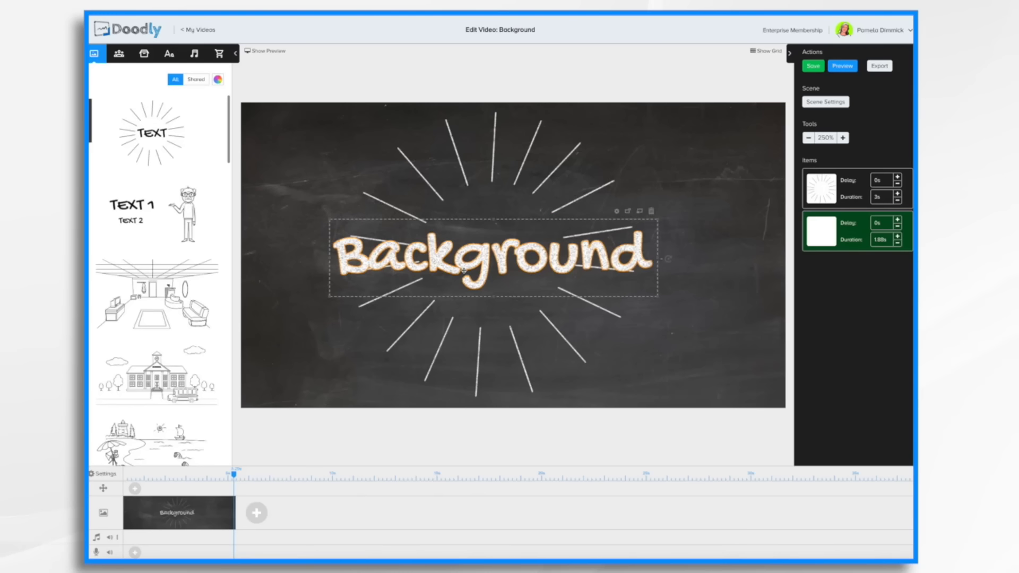
Switch the video style to Glassboard in the video settings.
left_click(105, 474)
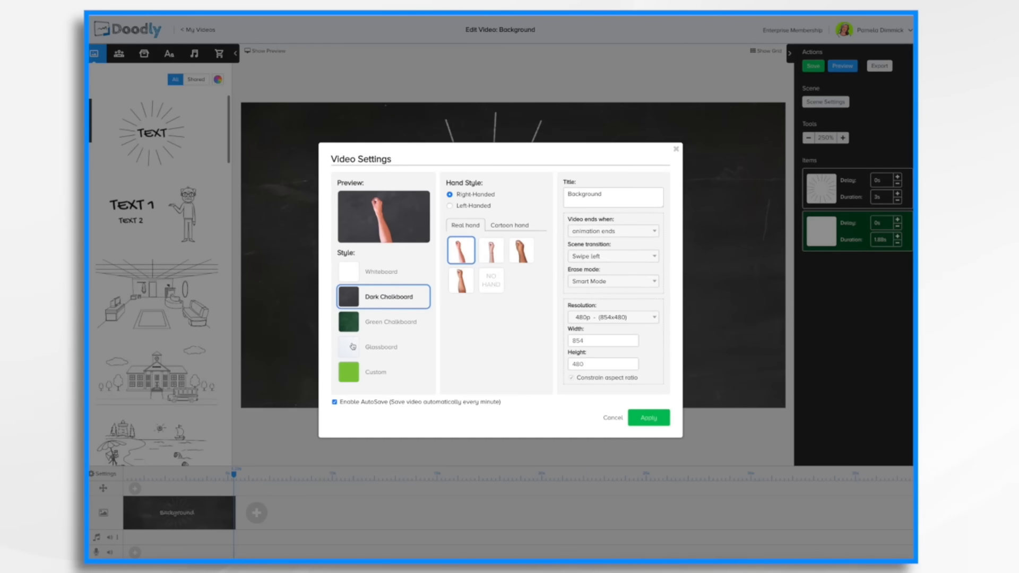
left_click(353, 346)
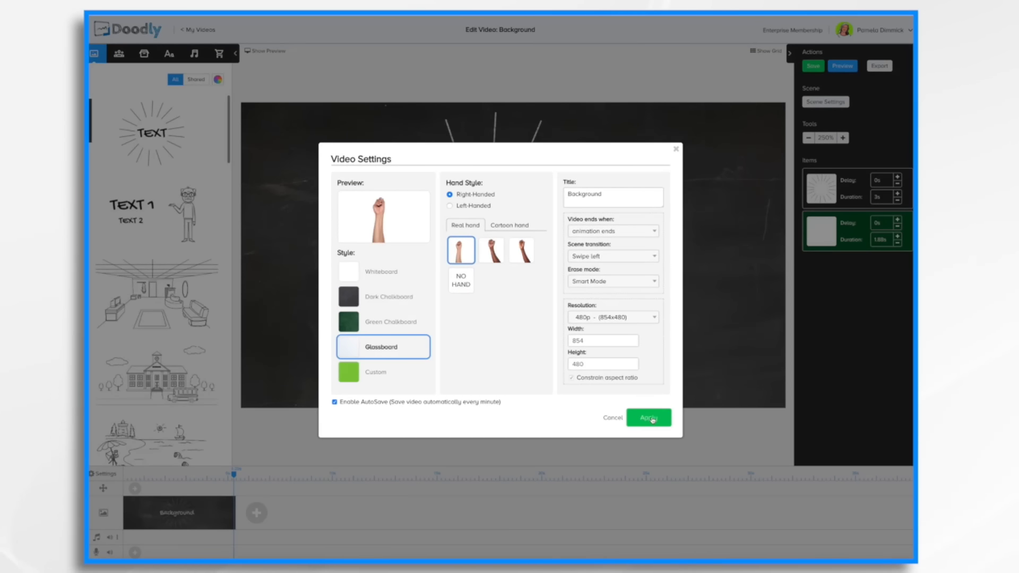
left_click(651, 417)
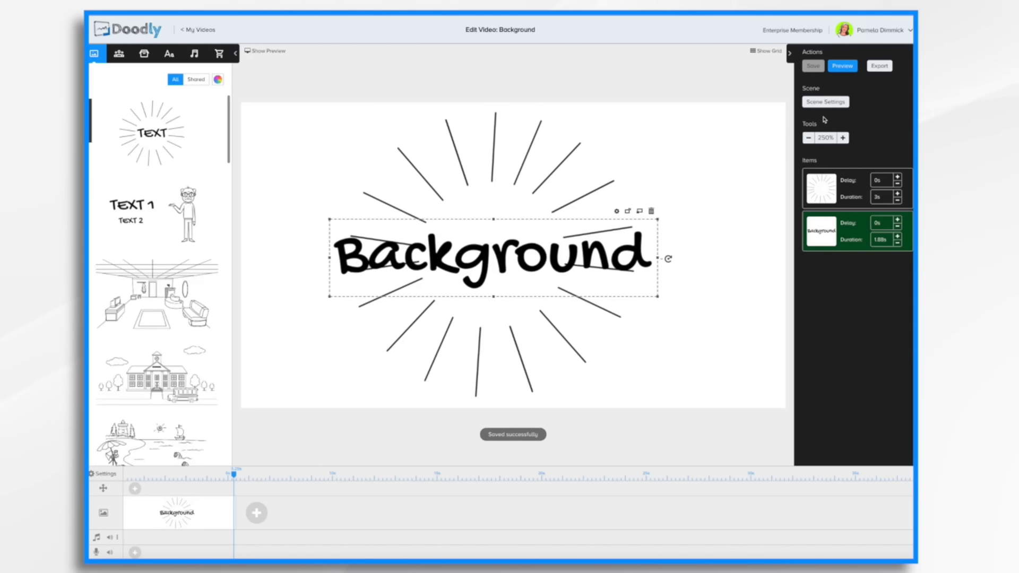
Preview the Glassboard version of the video.
left_click(849, 67)
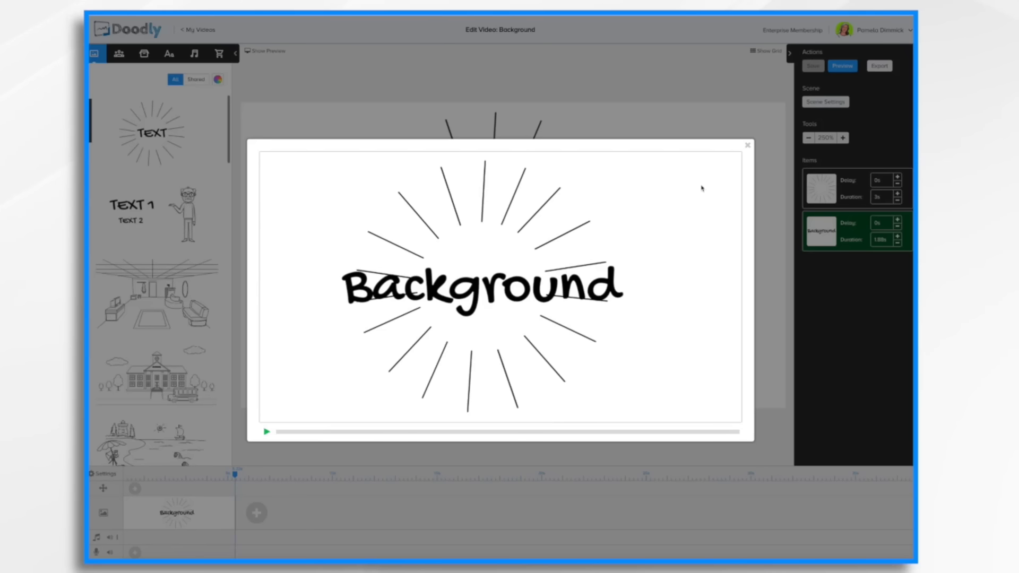
left_click(748, 145)
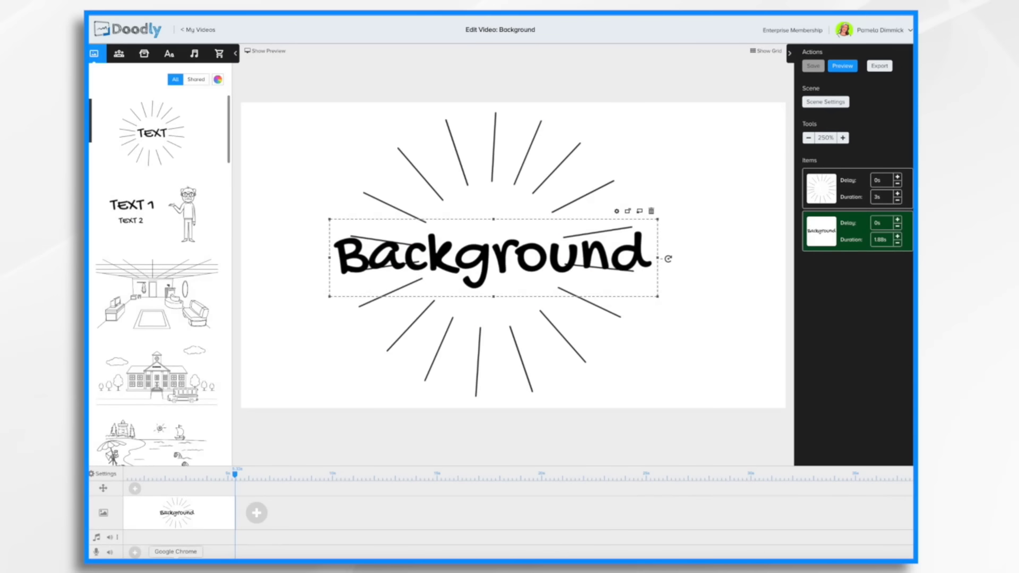
Switch the video style to Custom with a Custom Color background in the video settings.
left_click(107, 475)
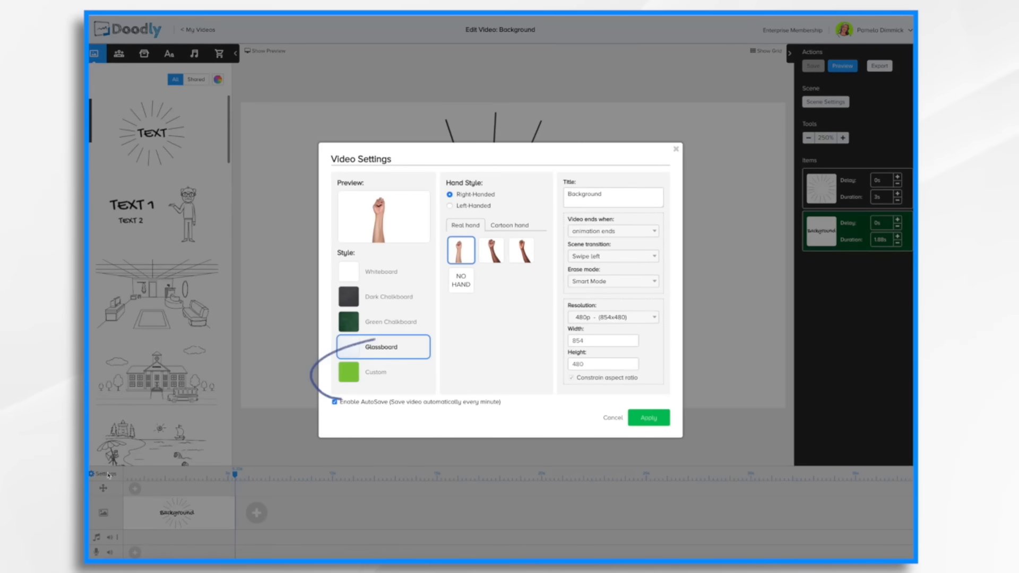
left_click(373, 376)
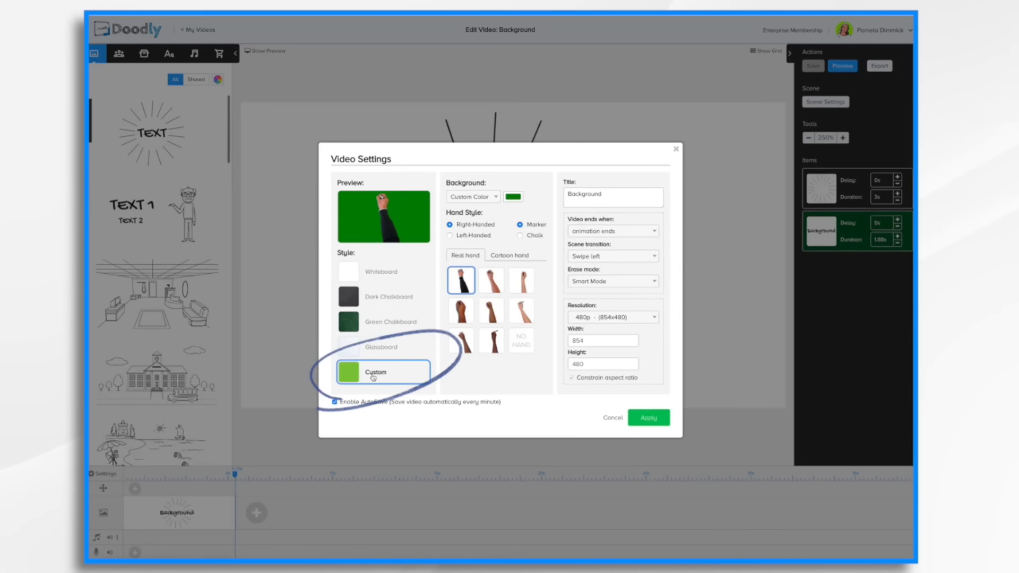
left_click(491, 200)
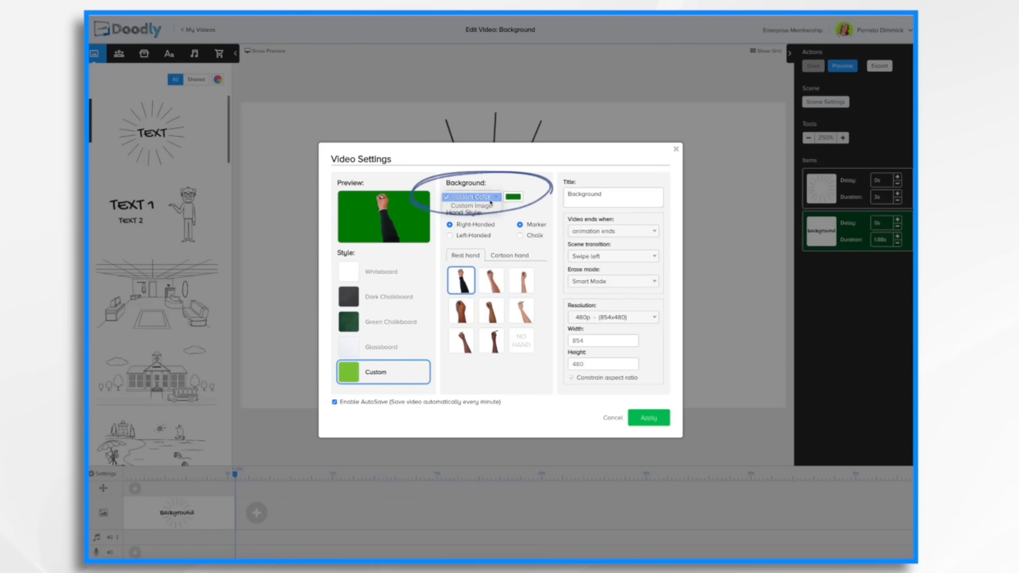
left_click(489, 199)
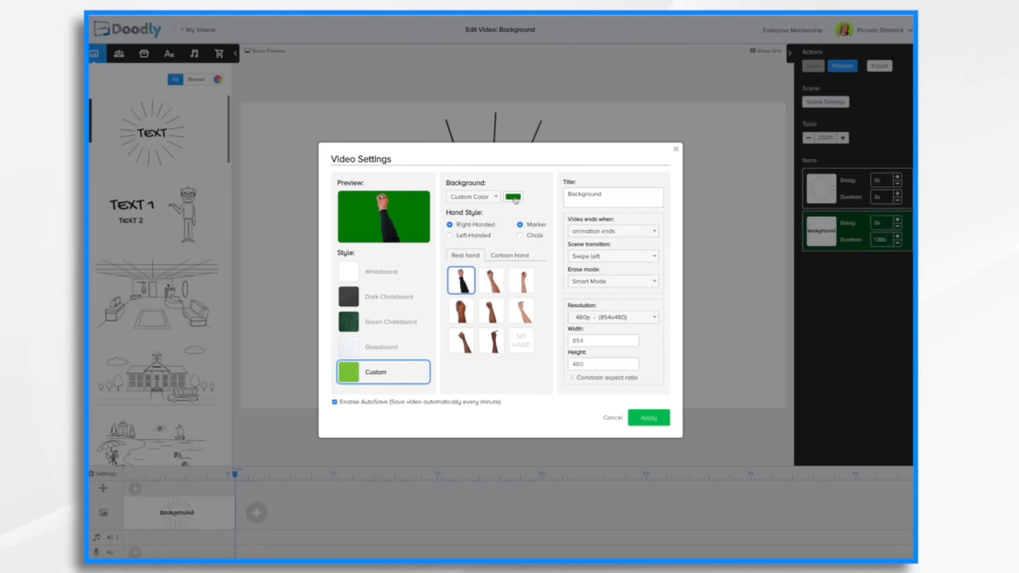
Pick a dark teal blue as the custom background color and apply the settings.
left_click(515, 199)
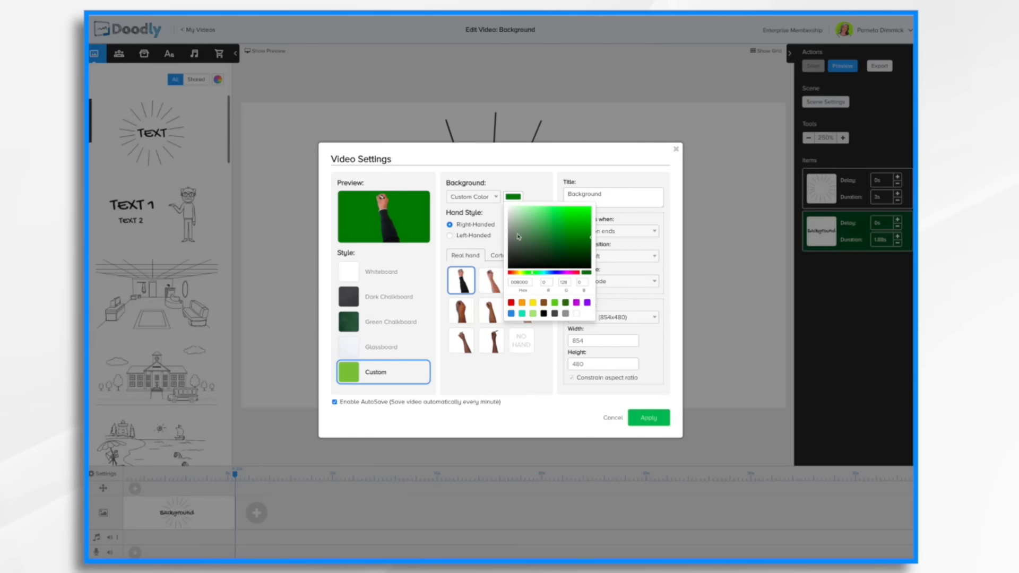
left_click(522, 303)
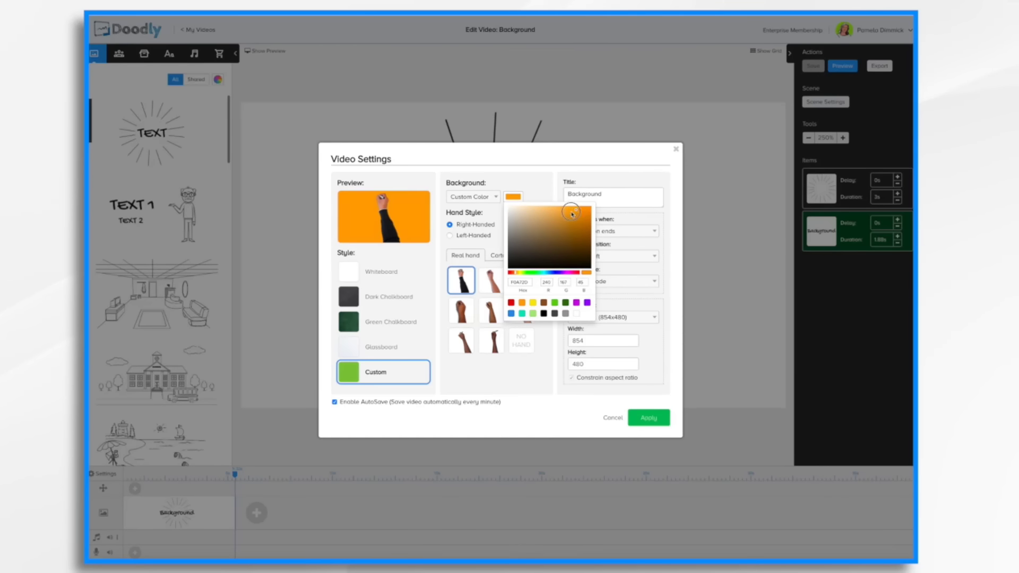
left_click_drag(544, 233, 564, 243)
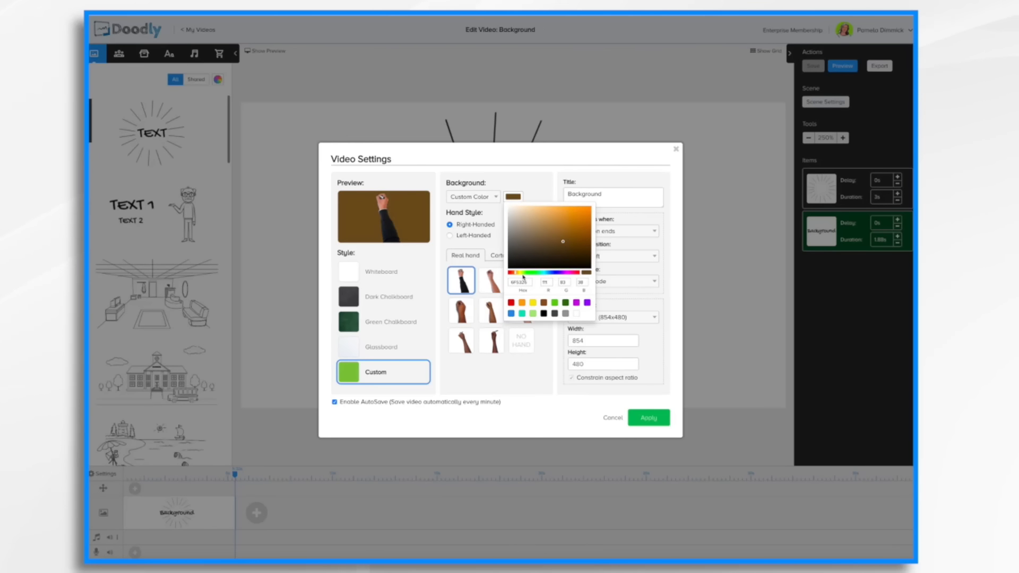
left_click_drag(517, 273, 549, 274)
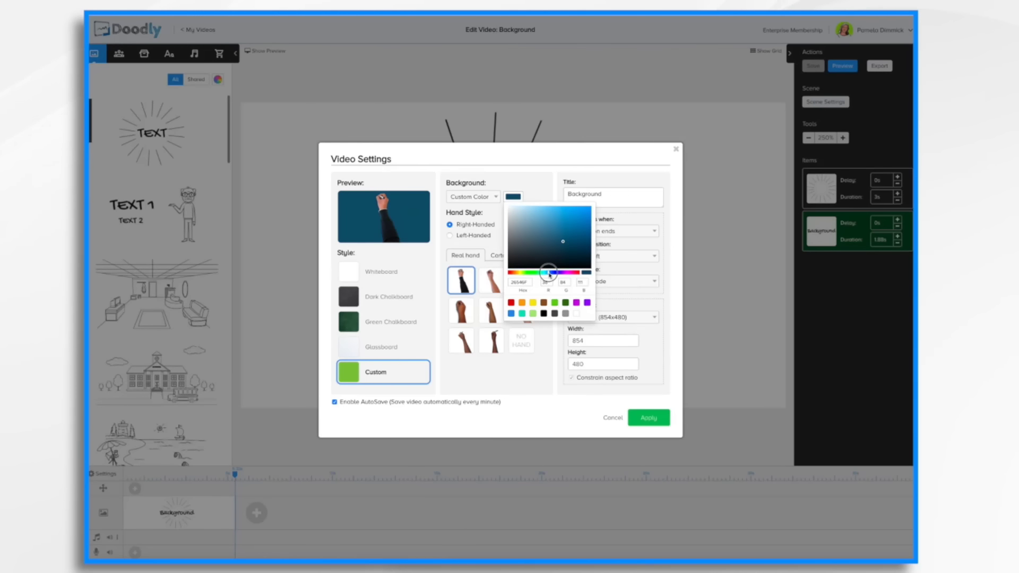
left_click(650, 420)
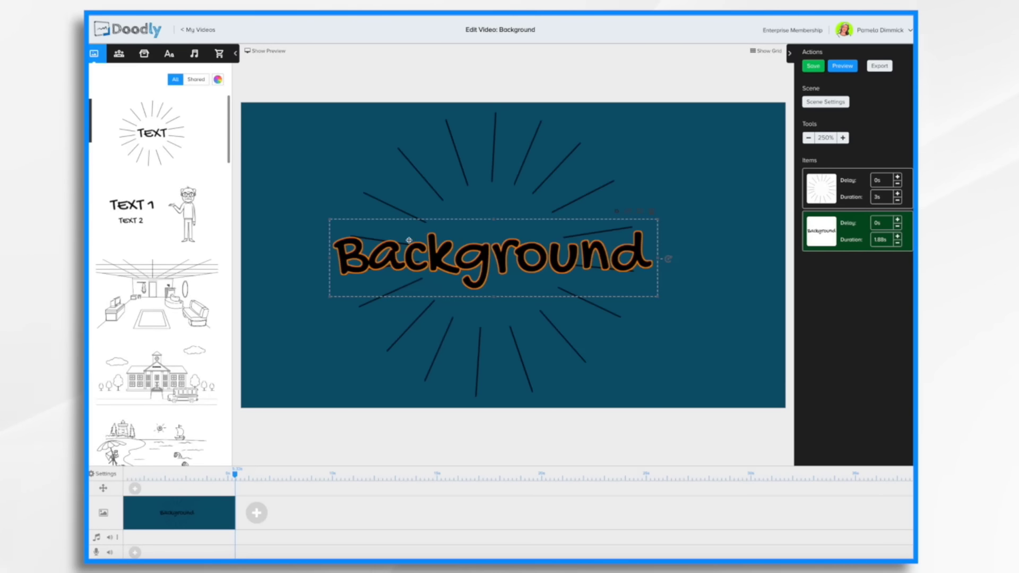
Change the video background to a Custom Image and load background_2.png from the Desktop.
left_click(105, 474)
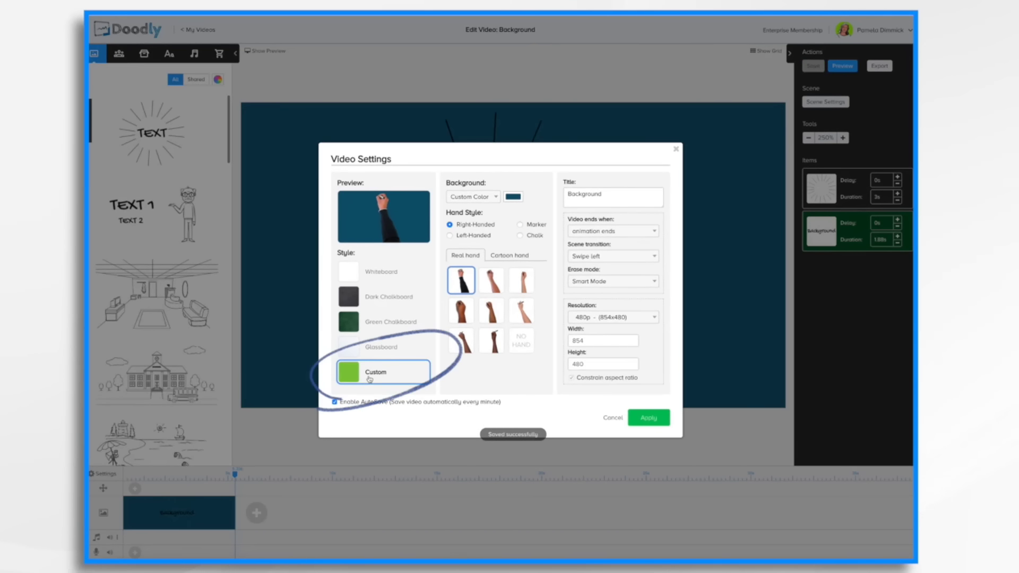
left_click(489, 197)
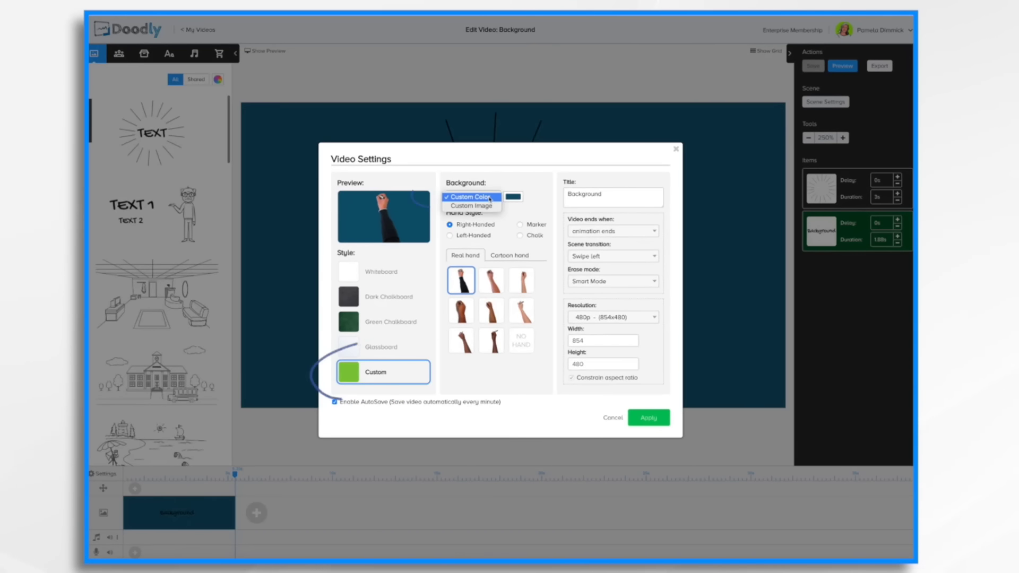
left_click(474, 211)
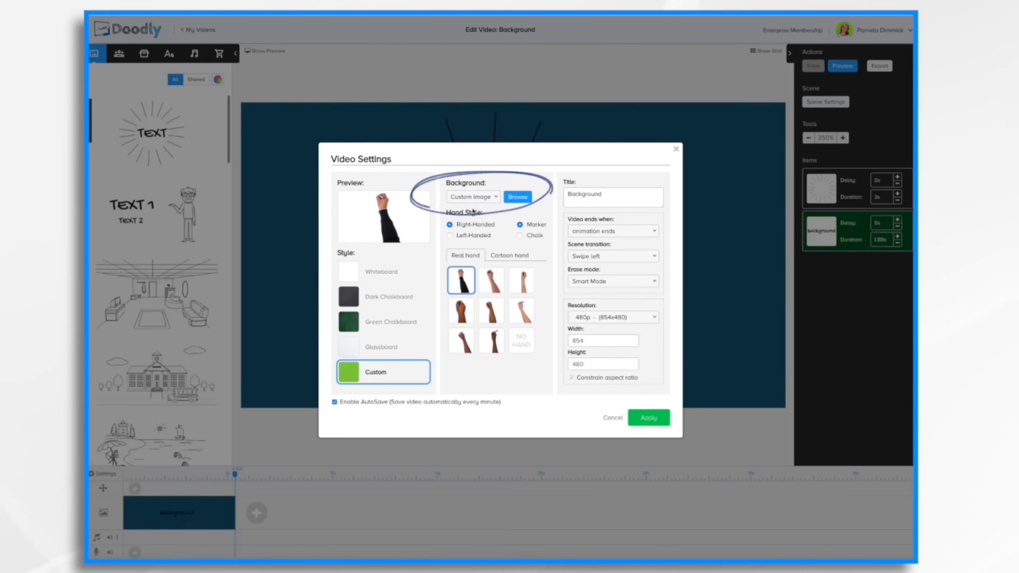
left_click(523, 200)
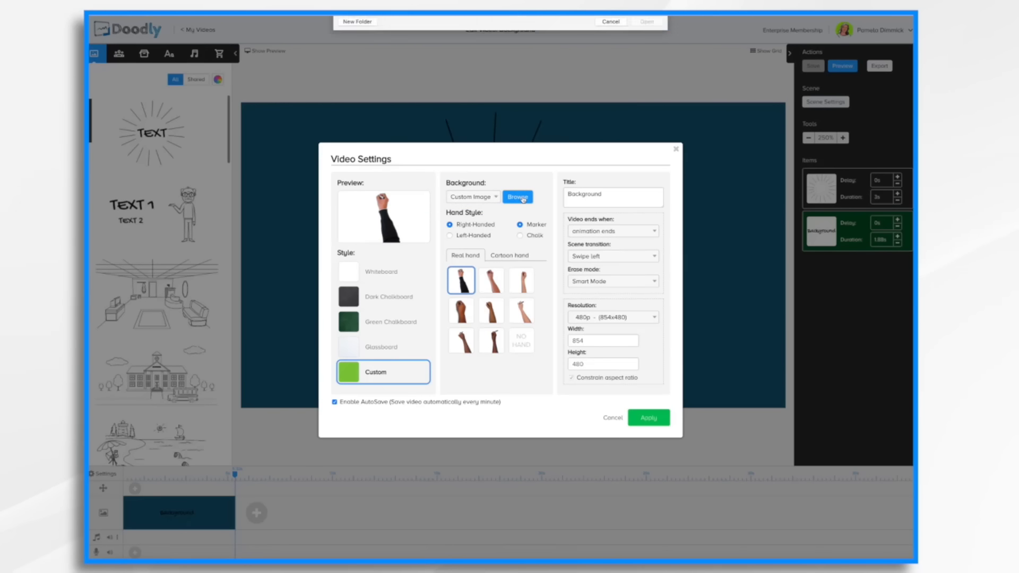
left_click(445, 47)
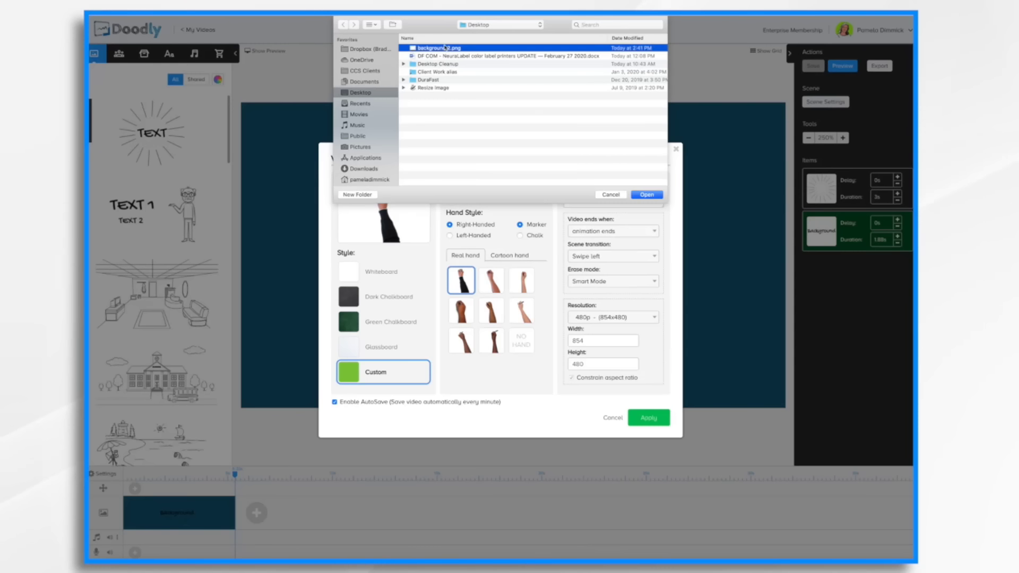
left_click(647, 195)
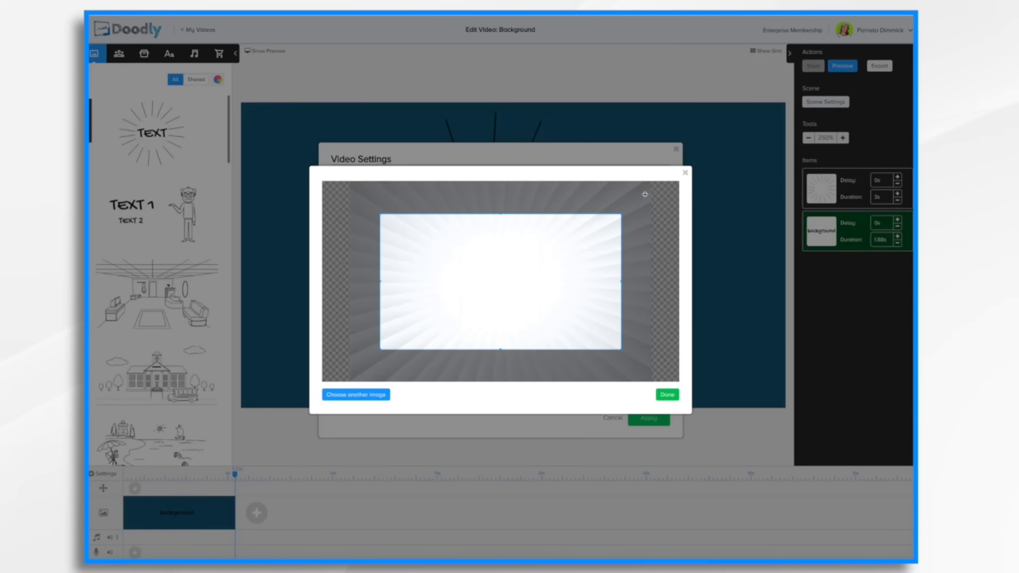
Resize and position the crop area so the background image fills the frame, then apply the video settings.
mouse_move(528, 283)
left_mouse_down()
mouse_move(514, 255)
mouse_move(502, 255)
mouse_move(533, 277)
left_mouse_up()
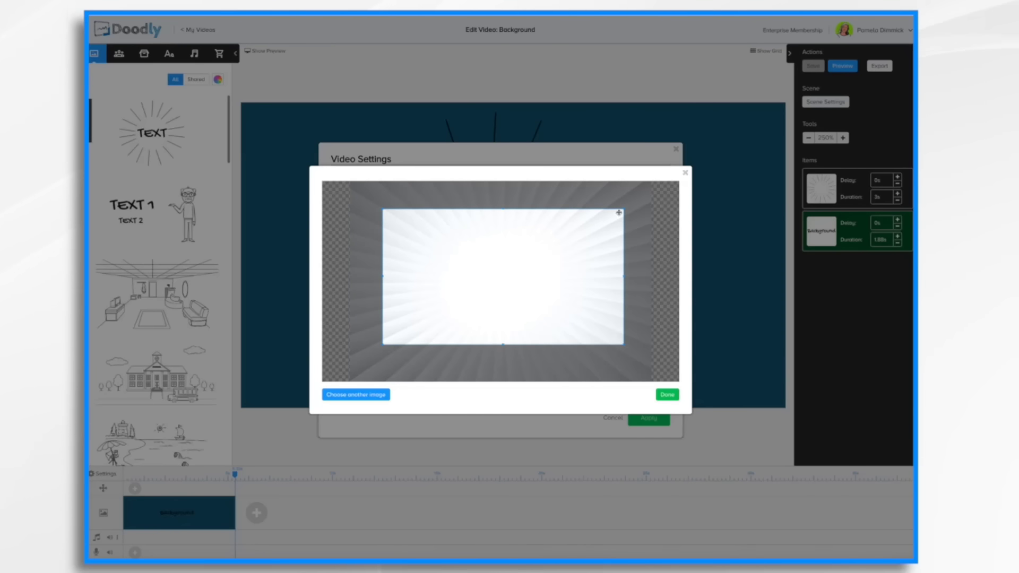
left_click_drag(434, 319, 450, 303)
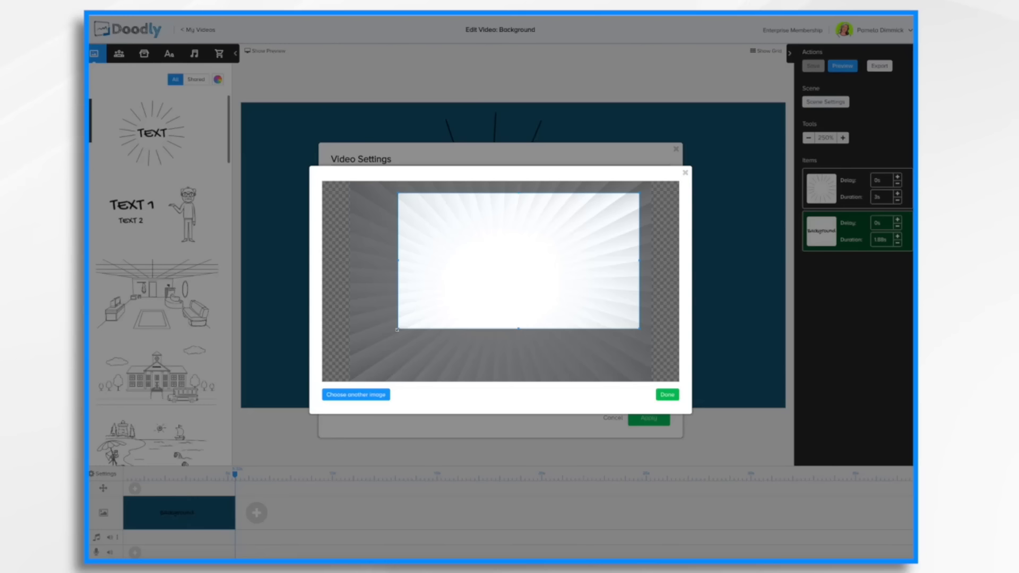
left_click_drag(397, 330, 353, 355)
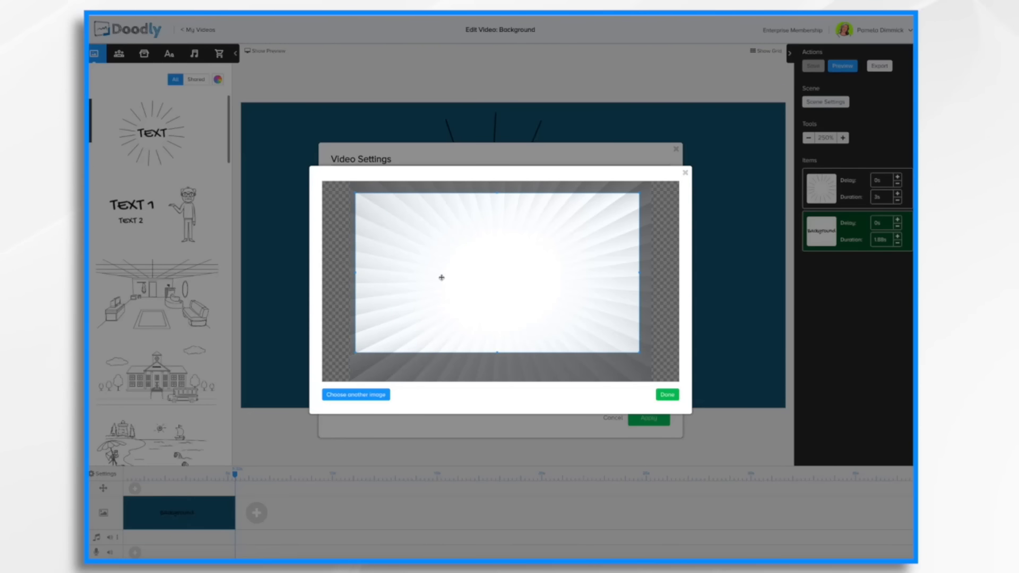
mouse_move(503, 271)
left_mouse_down()
mouse_move(442, 263)
mouse_move(613, 256)
mouse_move(504, 256)
mouse_move(542, 256)
mouse_move(555, 260)
mouse_move(549, 270)
left_mouse_up()
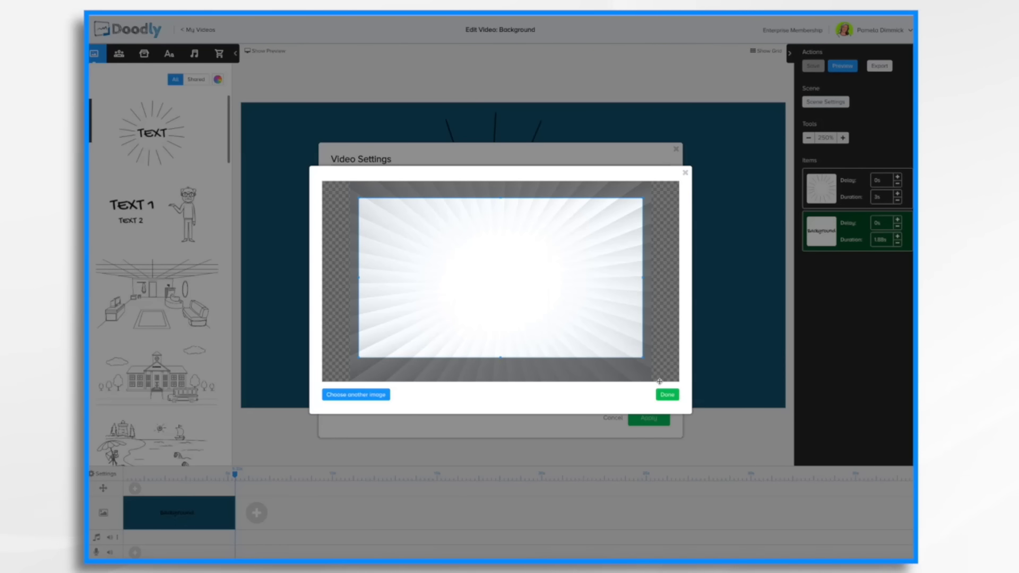
left_click(669, 395)
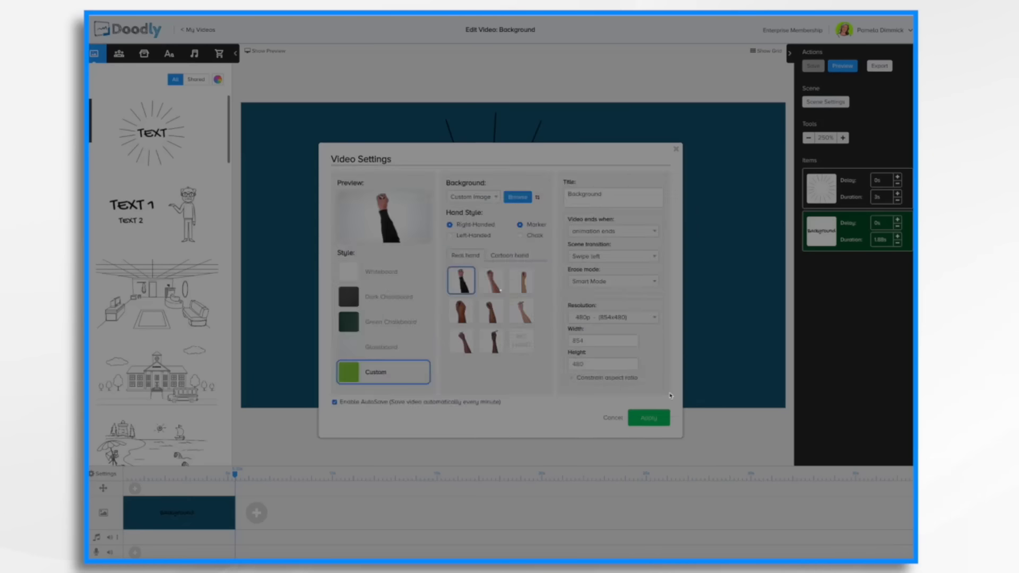
left_click(651, 418)
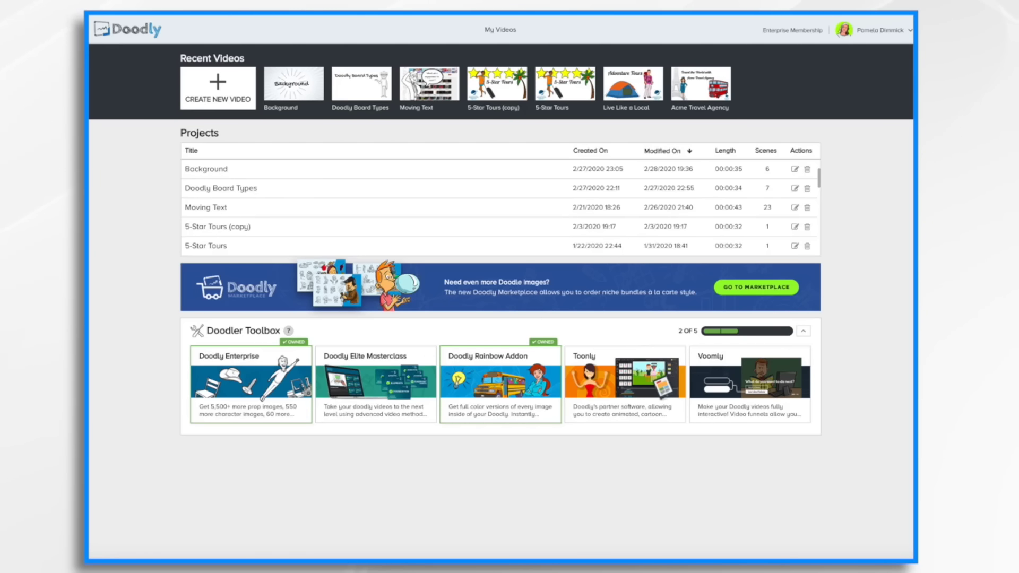
Create a new whiteboard video titled Cat Doctor at 1080p (1920x1080) resolution.
left_click(217, 94)
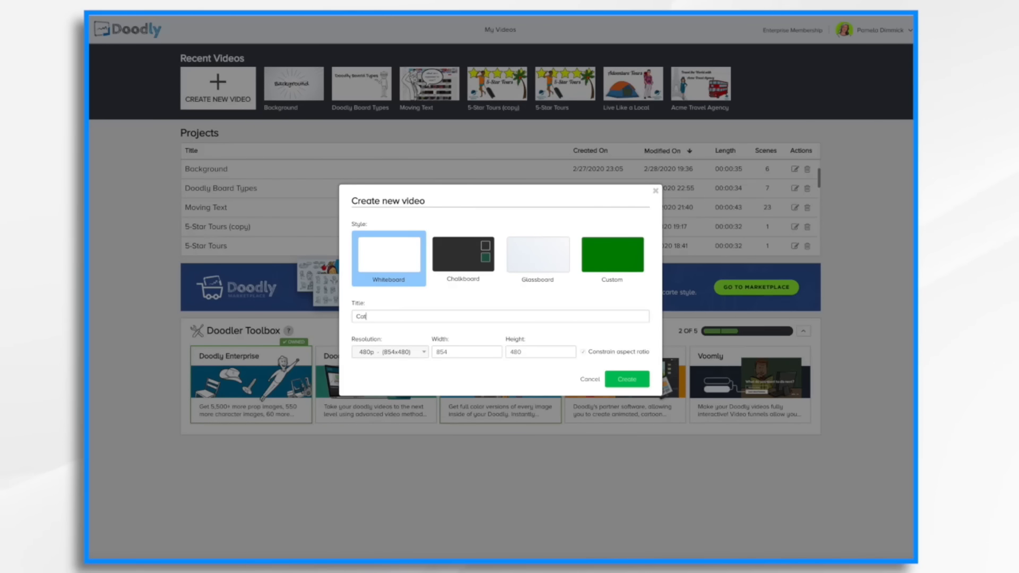
left_click(423, 353)
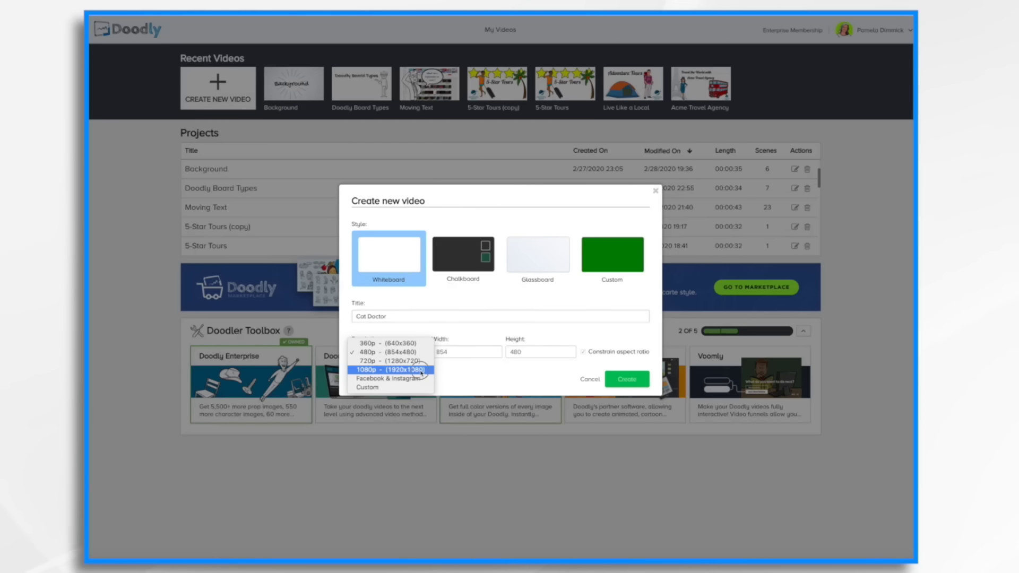
left_click(422, 371)
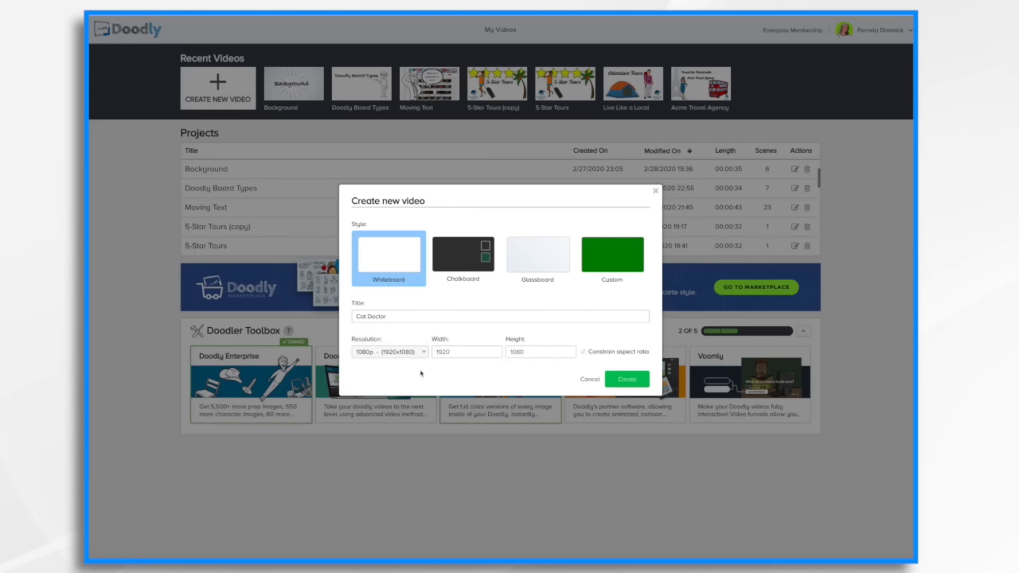
left_click(636, 382)
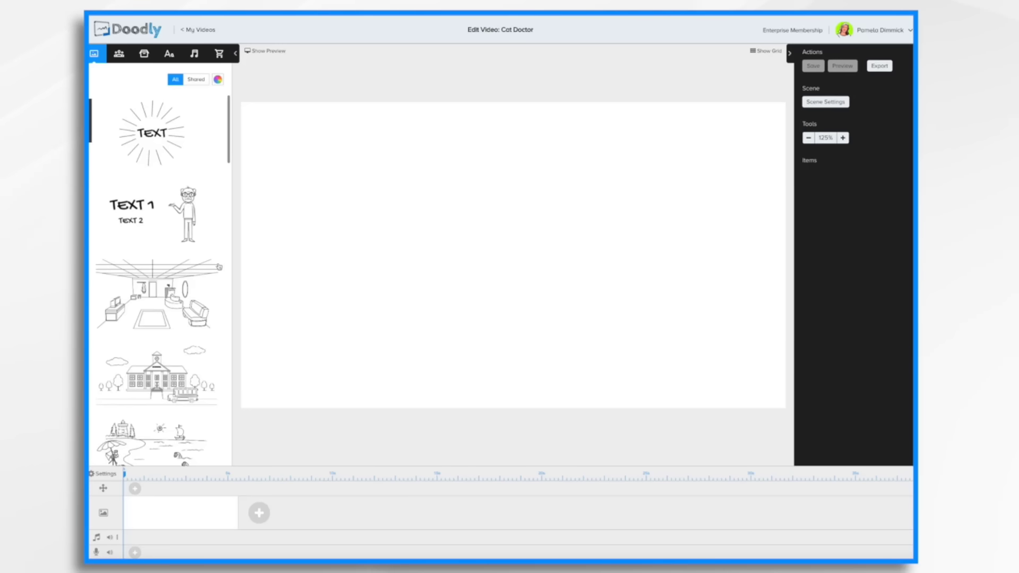
Add the reception waiting-room scene from the scene library to the canvas.
scroll(178, 311, "down", 1)
scroll(178, 312, "down", 5)
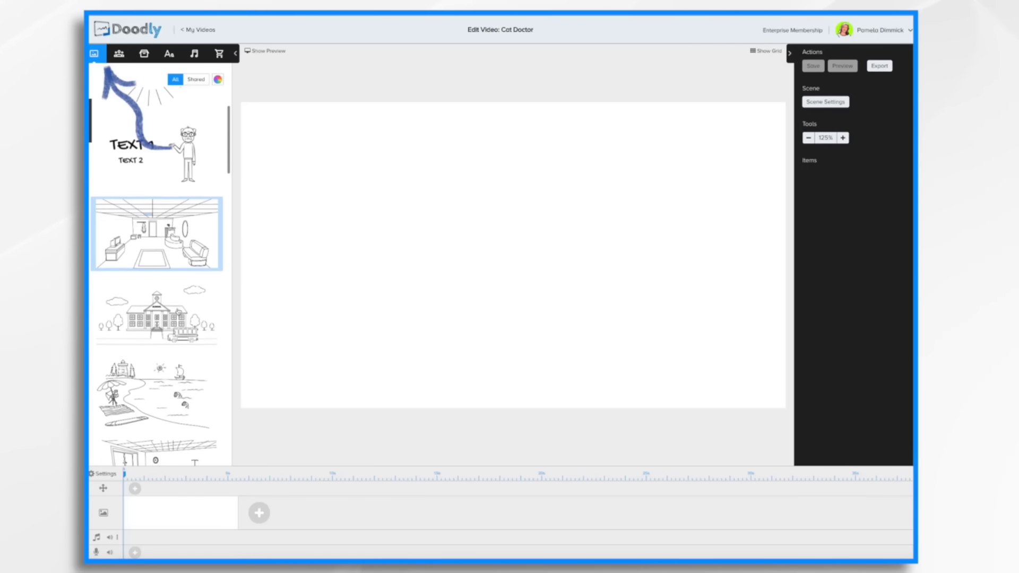
scroll(179, 312, "down", 7)
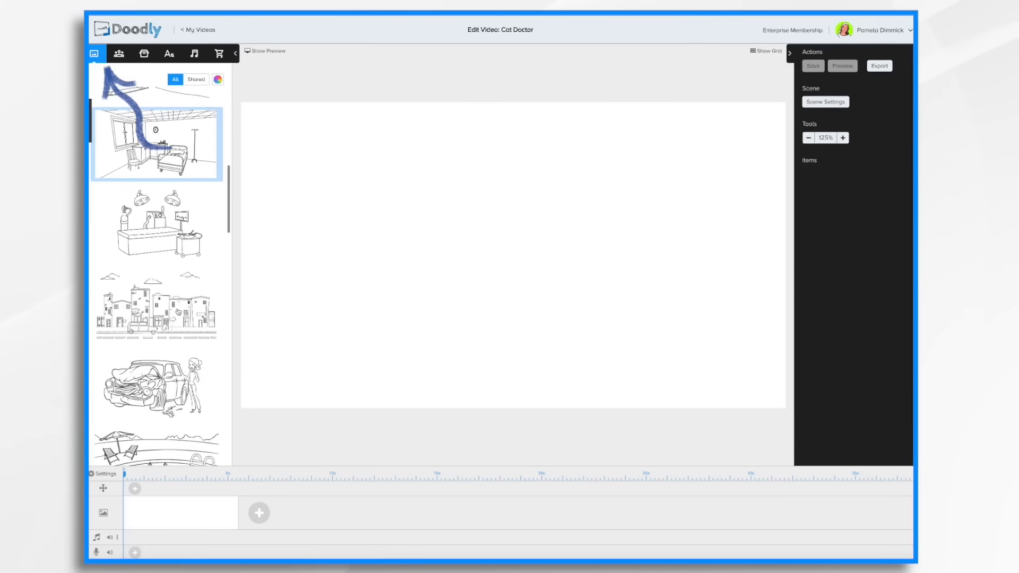
scroll(179, 311, "down", 7)
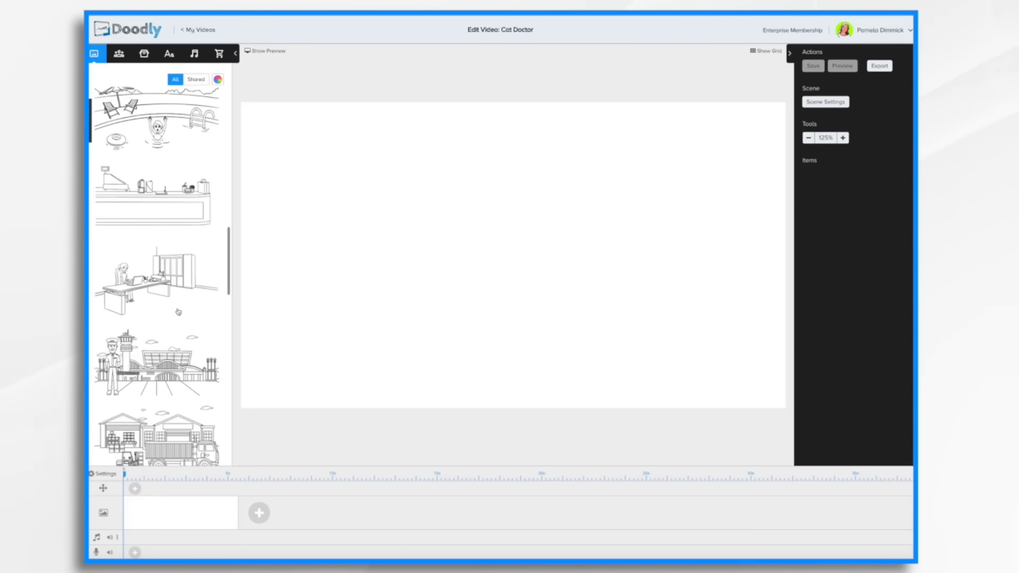
scroll(179, 312, "down", 7)
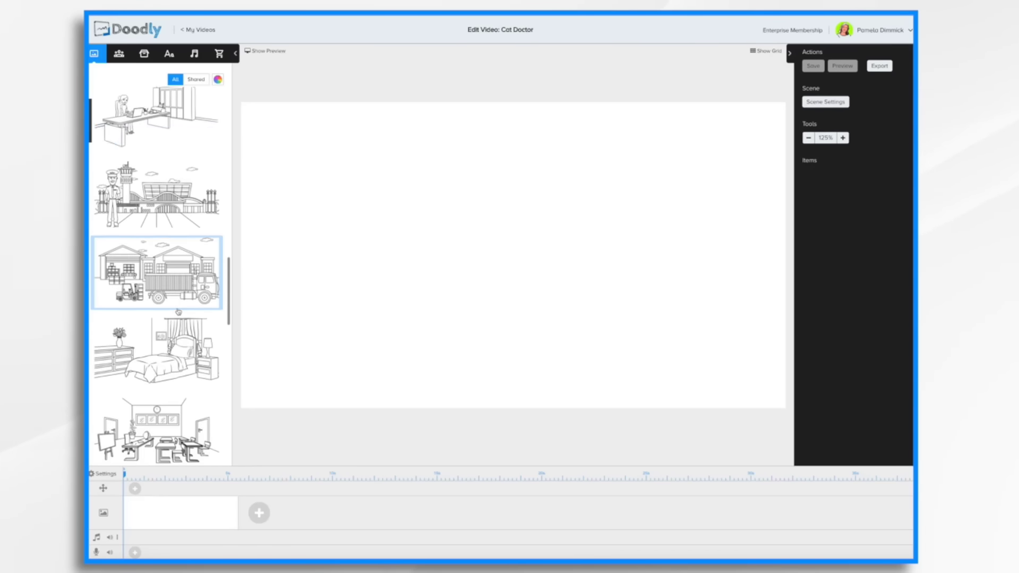
scroll(157, 276, "down", 5)
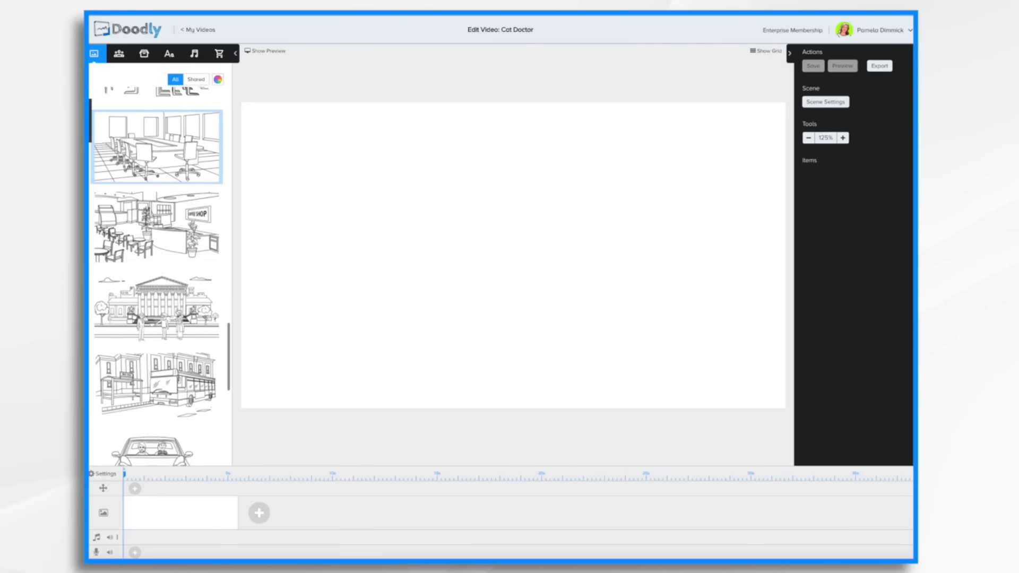
scroll(157, 276, "down", 9)
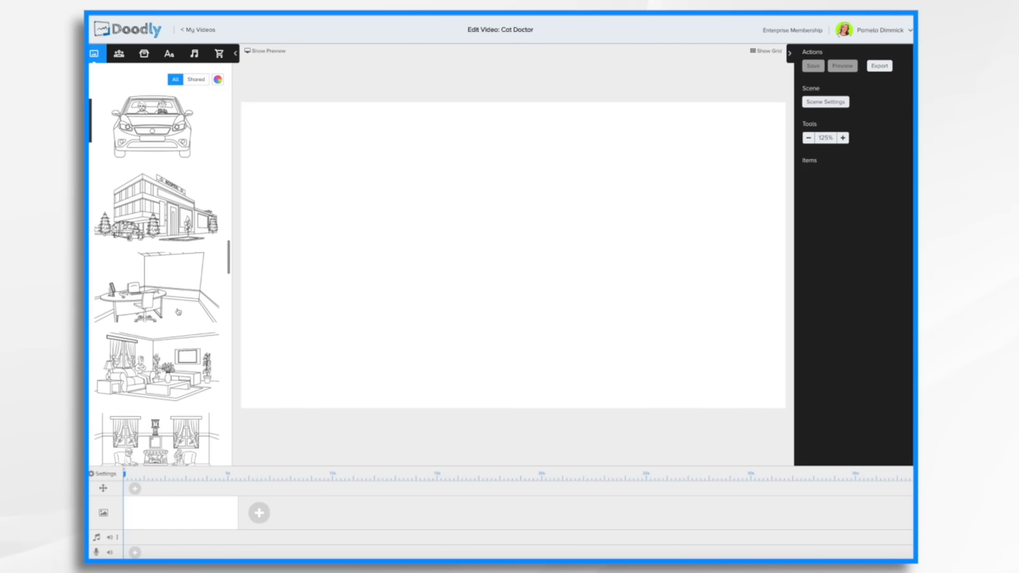
scroll(158, 276, "down", 8)
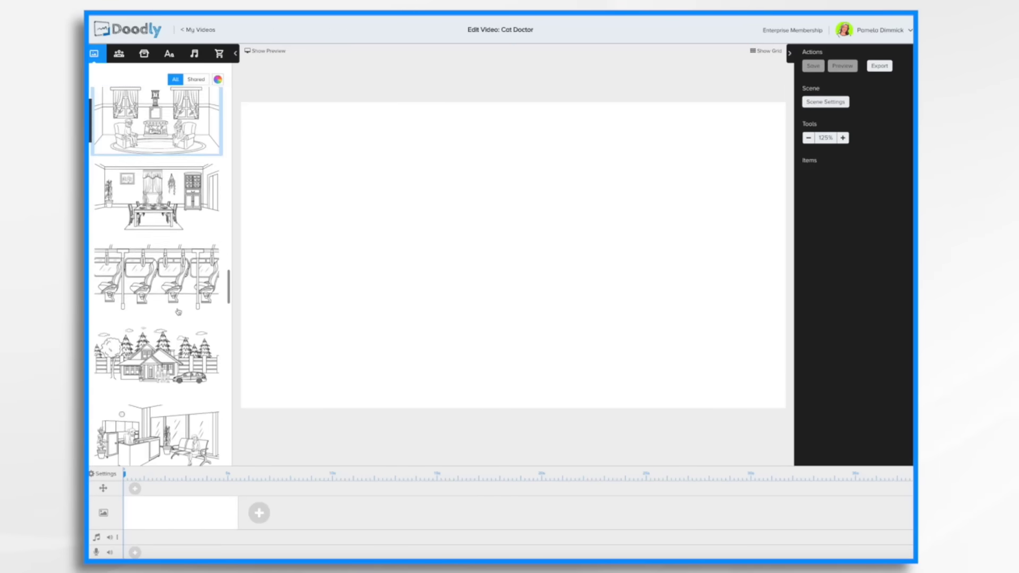
scroll(157, 276, "down", 2)
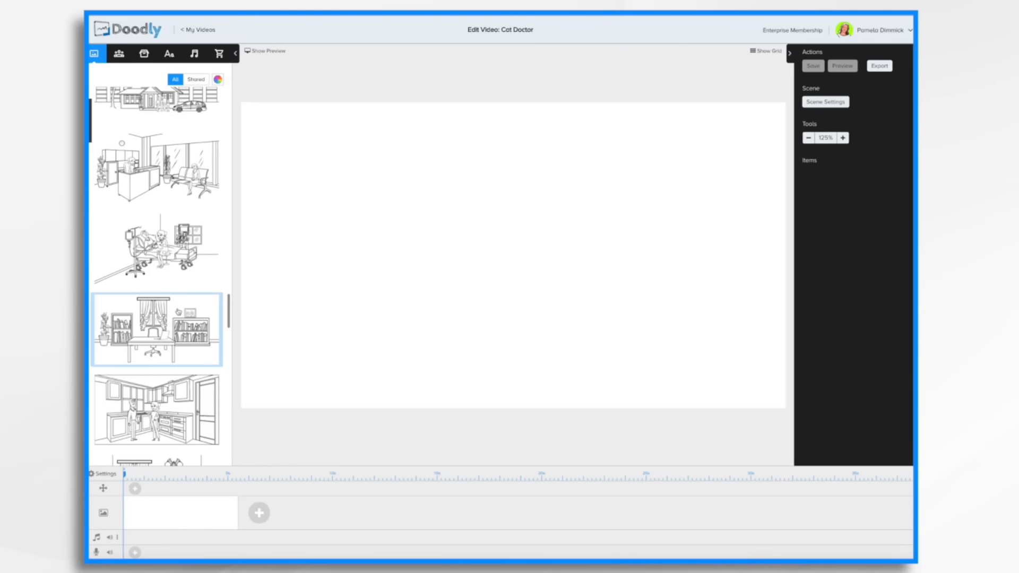
left_click_drag(179, 169, 518, 227)
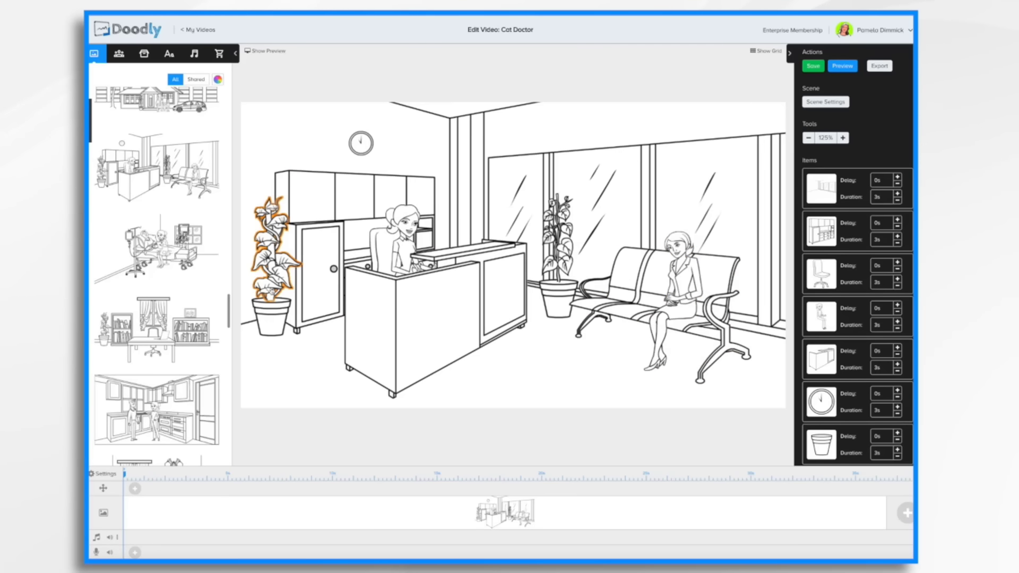
Nudge the reception desk slightly left and move the wall clock to the right.
mouse_move(404, 227)
left_mouse_down()
mouse_move(332, 228)
mouse_move(596, 235)
mouse_move(393, 228)
left_mouse_up()
left_click_drag(375, 147, 434, 142)
Delete the tall plant beside the cabinets and then its empty pot from the scene.
left_click(276, 234)
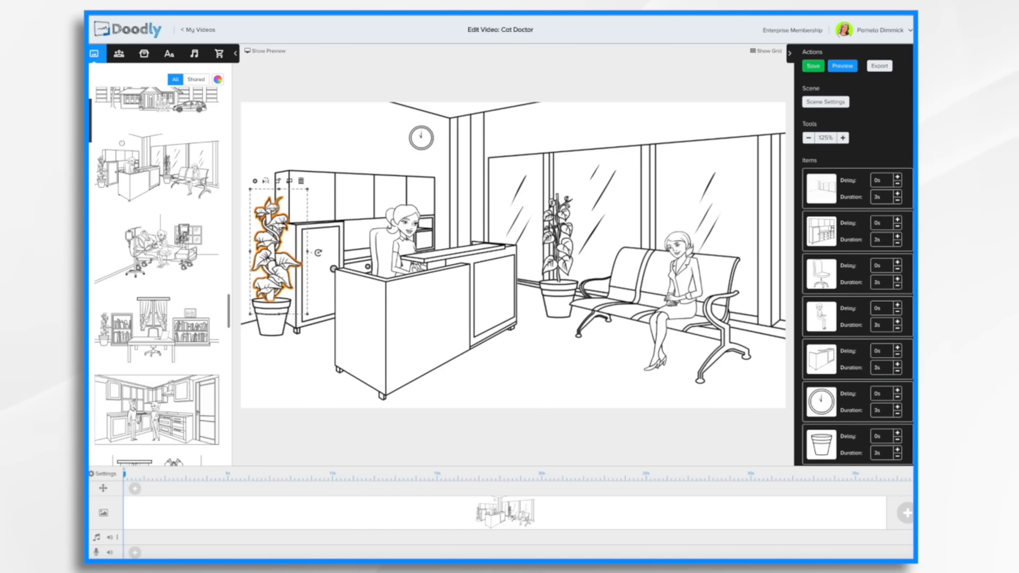
left_click(300, 181)
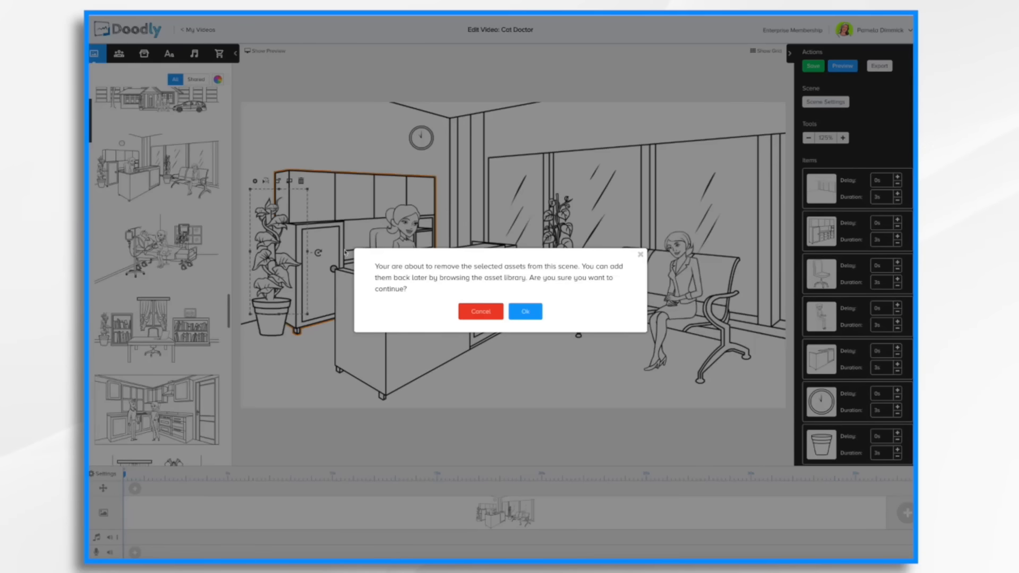
left_click(523, 309)
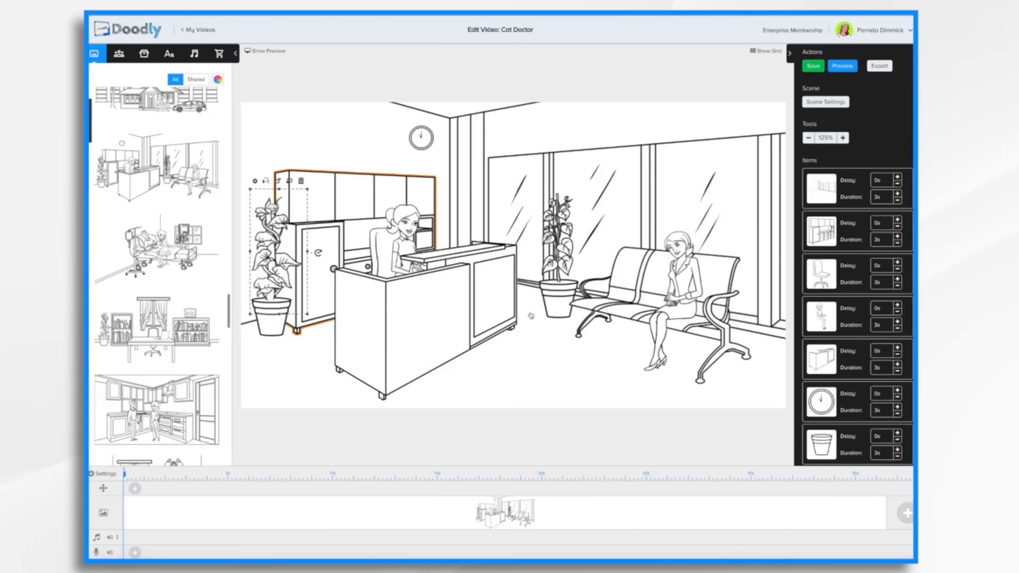
left_click(272, 324)
left_click(293, 282)
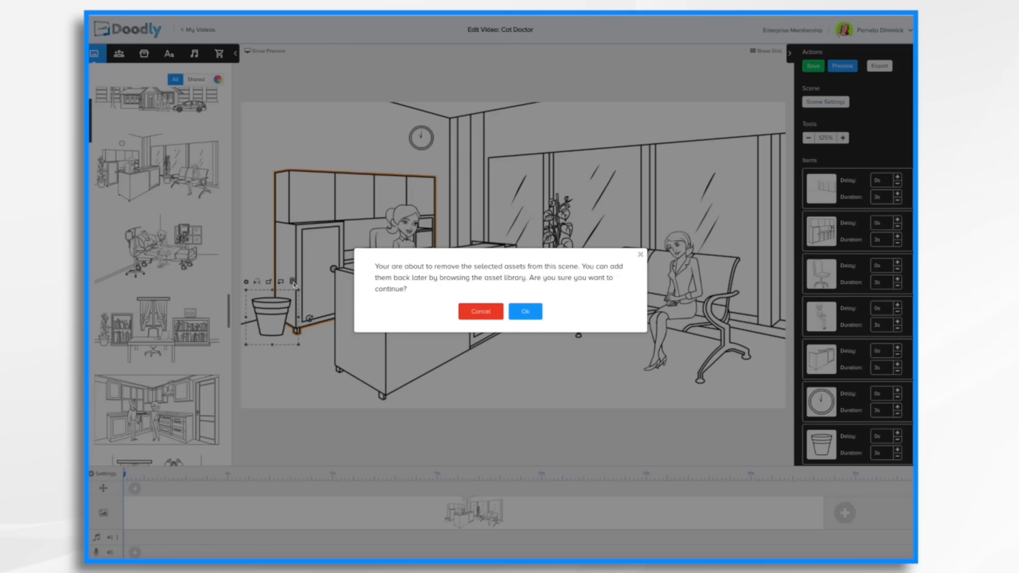
left_click(535, 312)
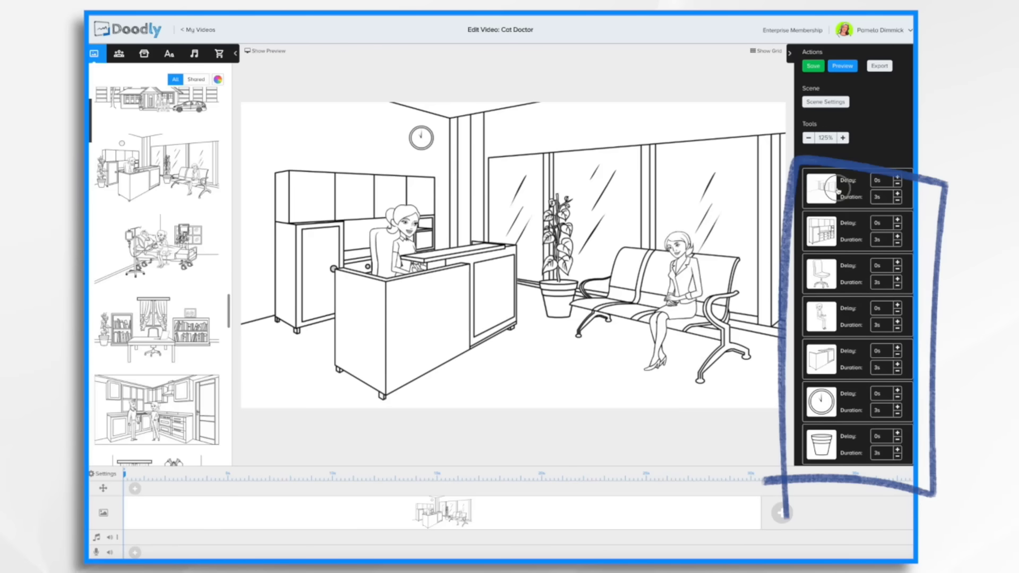
Select the scene's items in the items list one by one to identify each element on the canvas.
left_click(837, 230)
left_click(830, 271)
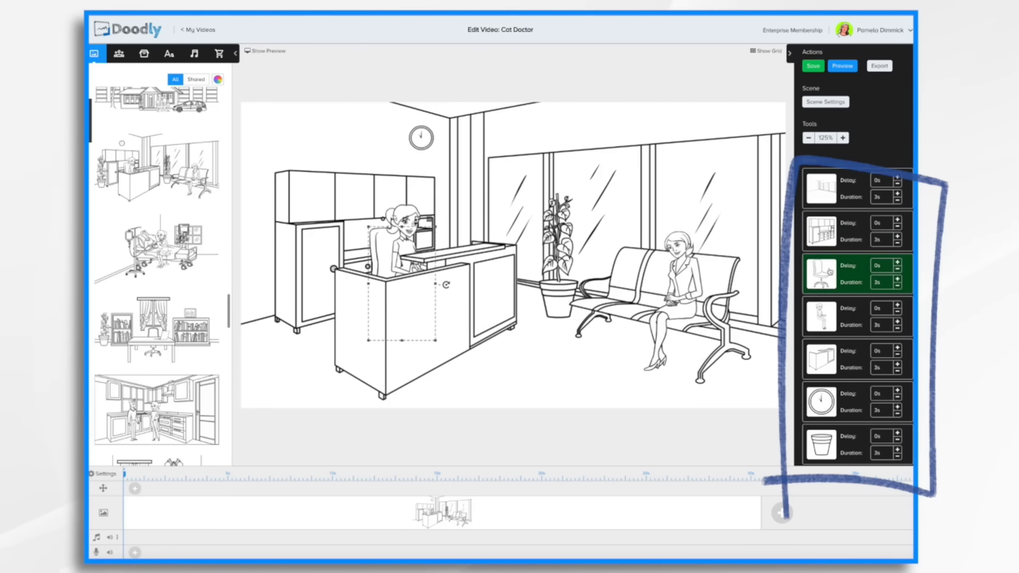
left_click(827, 314)
left_click(826, 358)
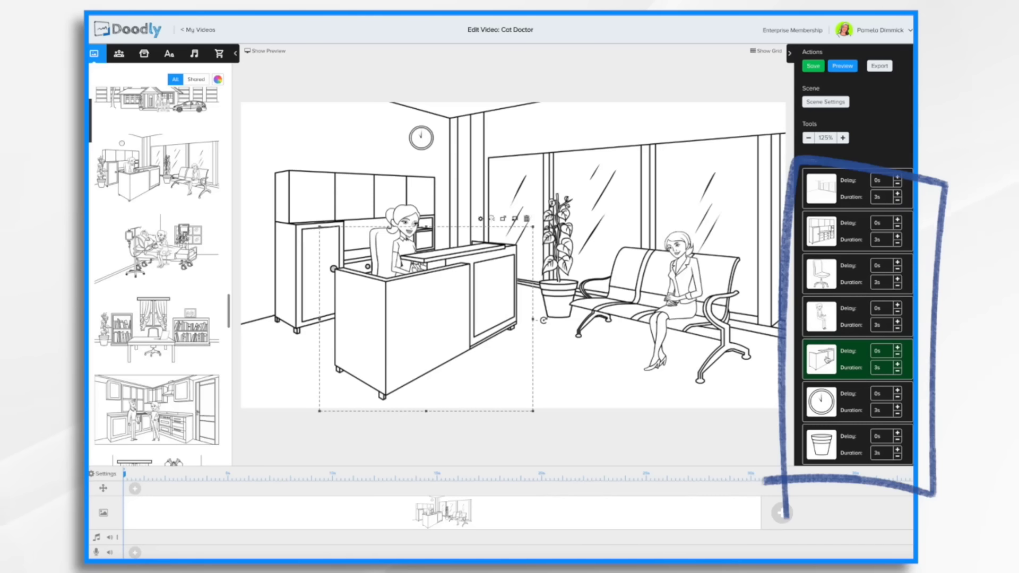
left_click(829, 406)
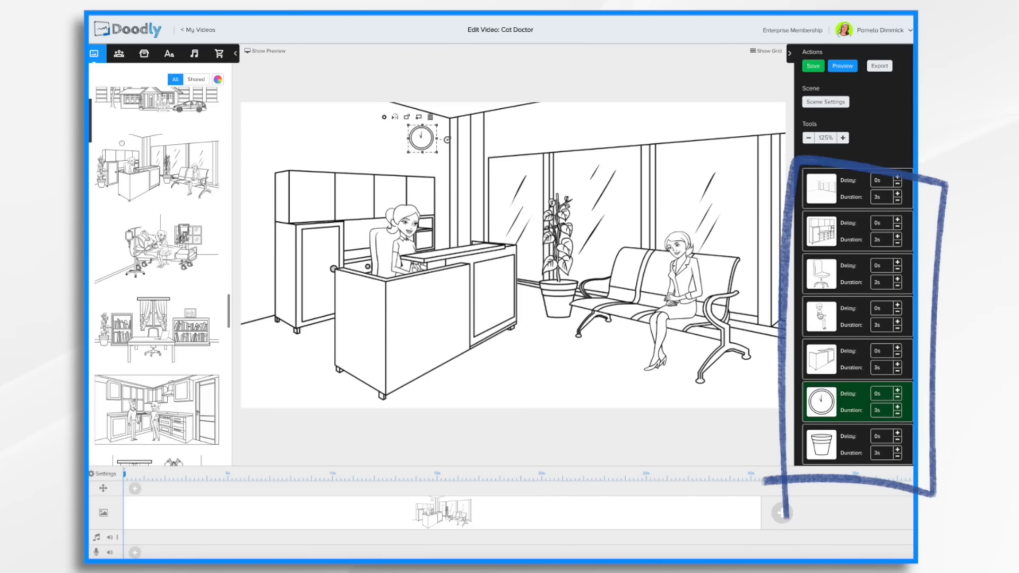
left_click(820, 312)
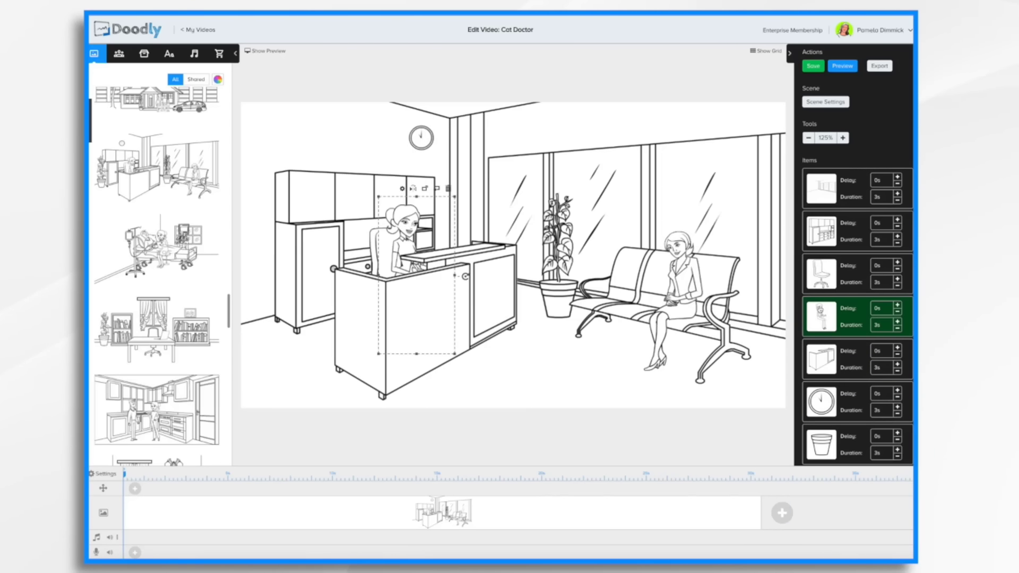
left_click_drag(821, 314, 821, 366)
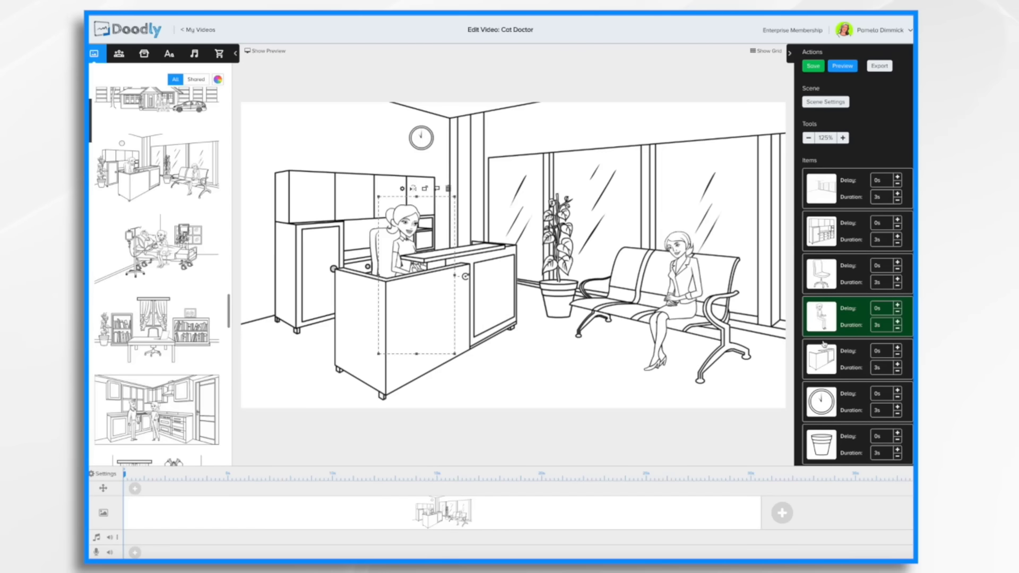
Try moving the receptionist in front of the reception desk and back again using the item order and layer controls.
left_click_drag(827, 316, 829, 383)
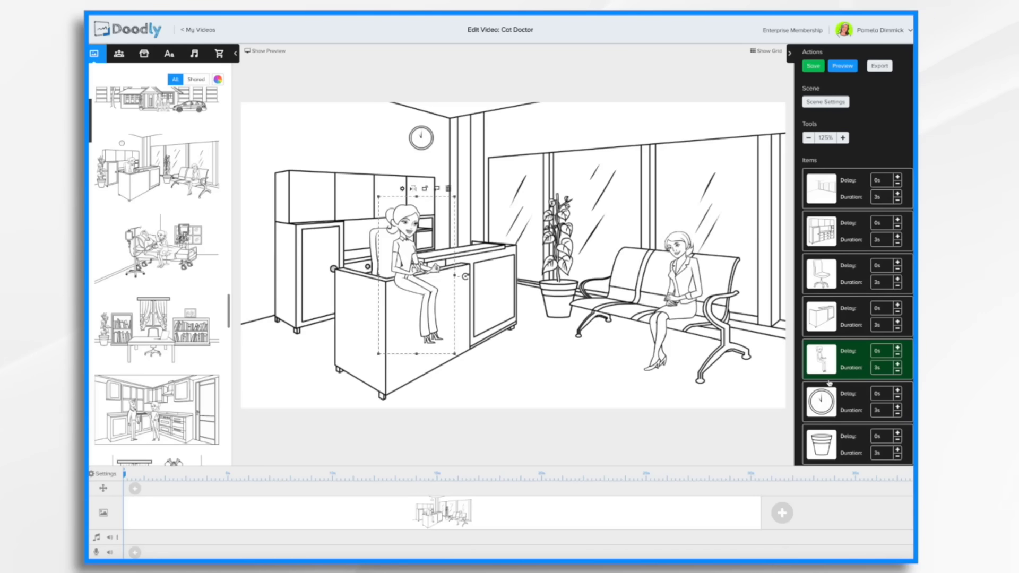
left_click_drag(829, 355, 829, 324)
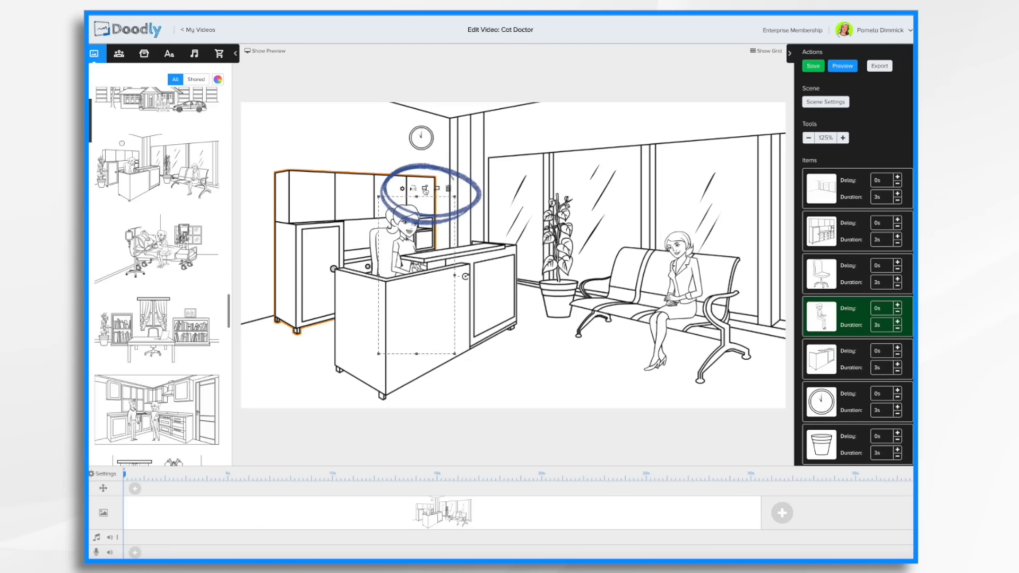
left_click(425, 189)
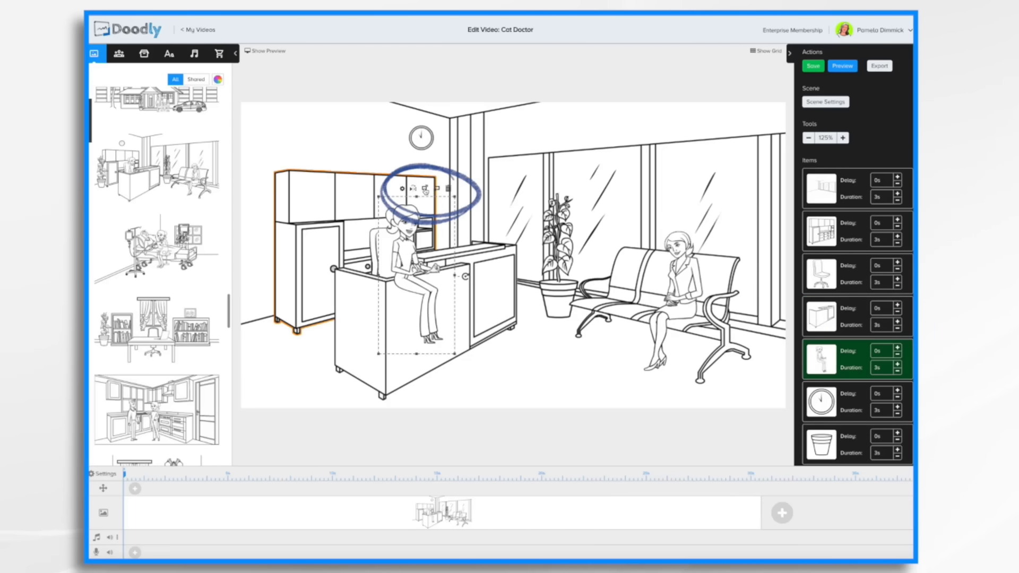
left_click(437, 189)
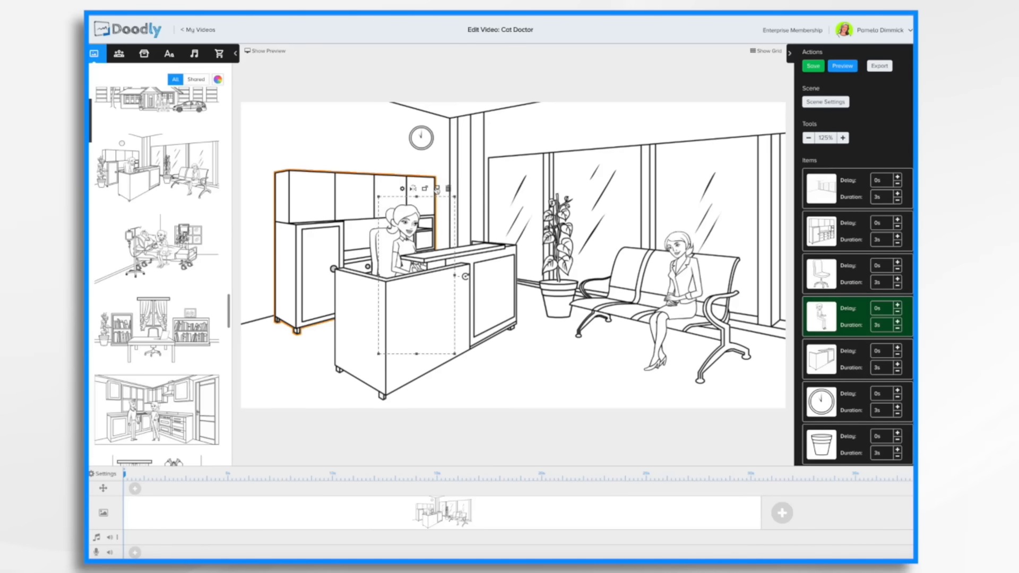
left_click(425, 190)
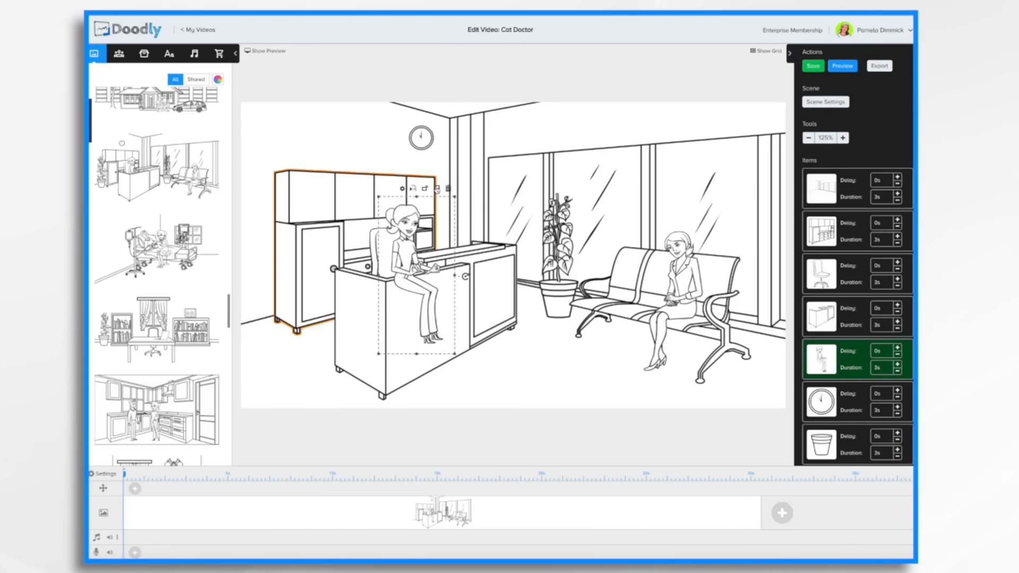
left_click(437, 189)
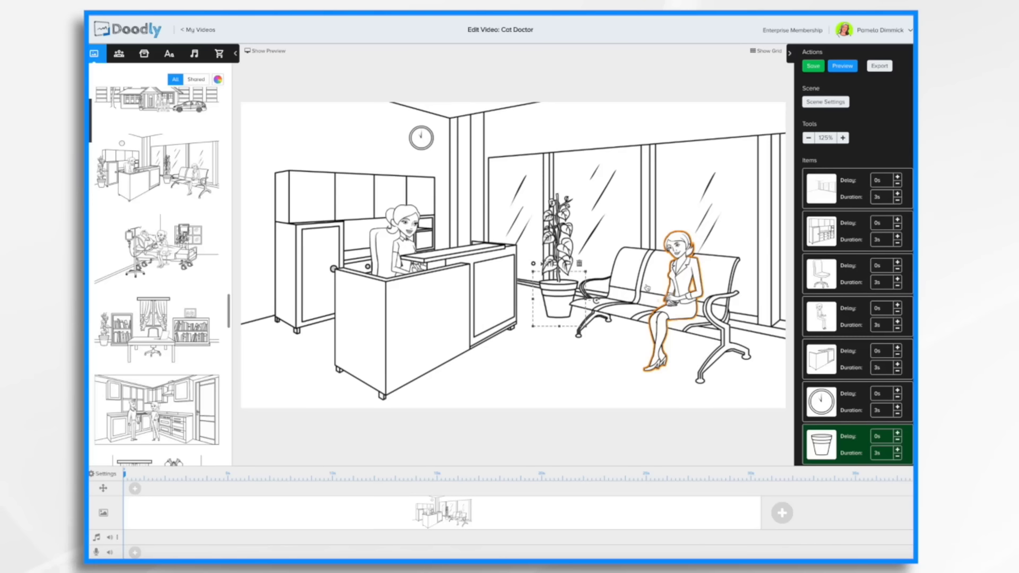
Replace the seated woman on the waiting bench with the Jacob Sitting character found by searching characters for sitting.
left_click(679, 279)
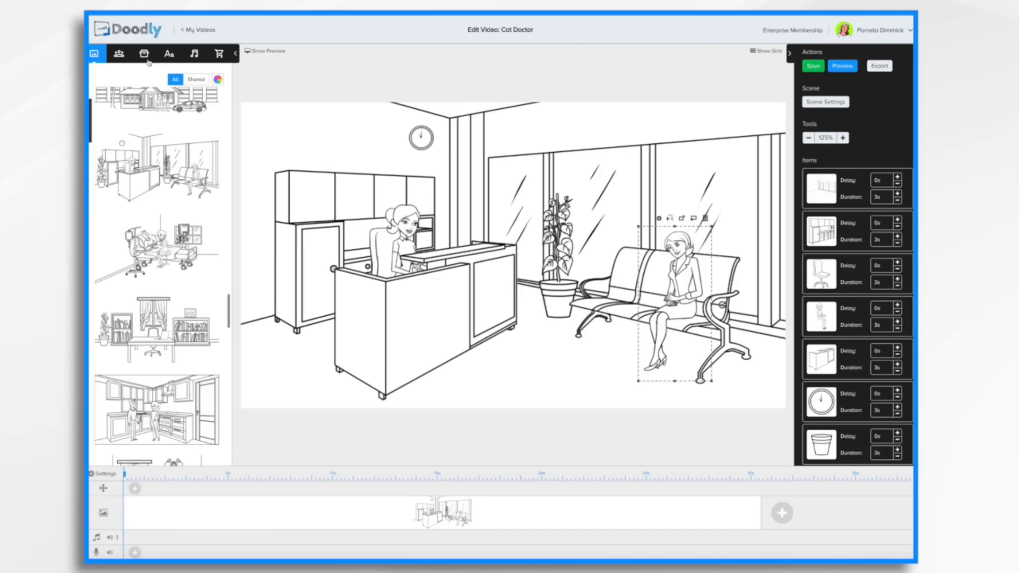
left_click(118, 53)
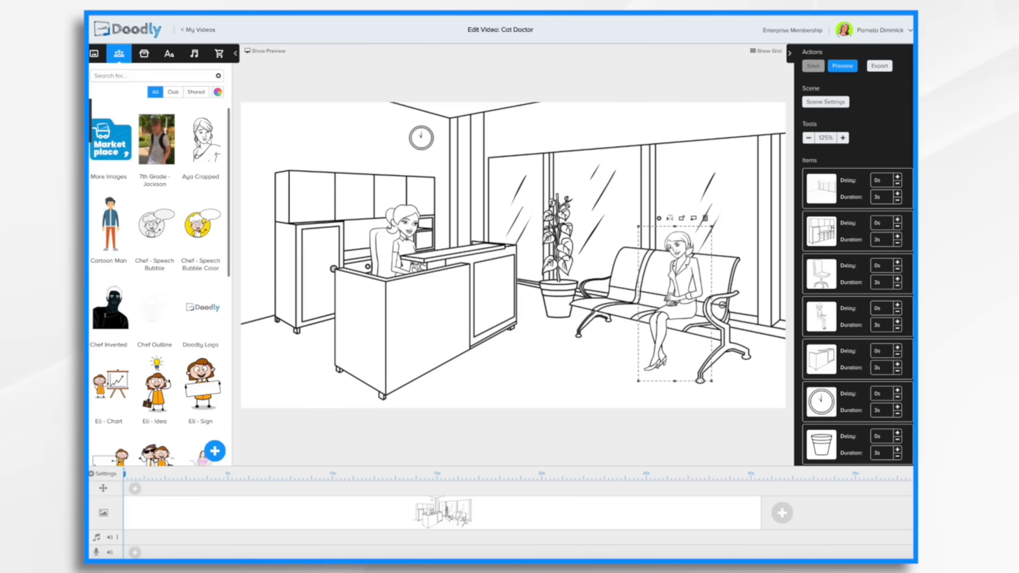
type("sitting")
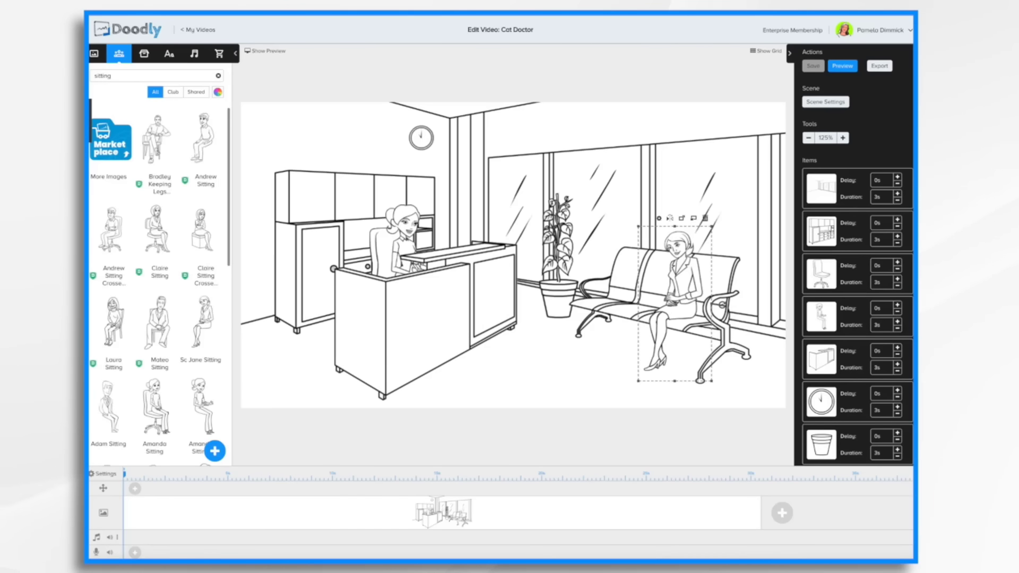
scroll(166, 291, "down", 1)
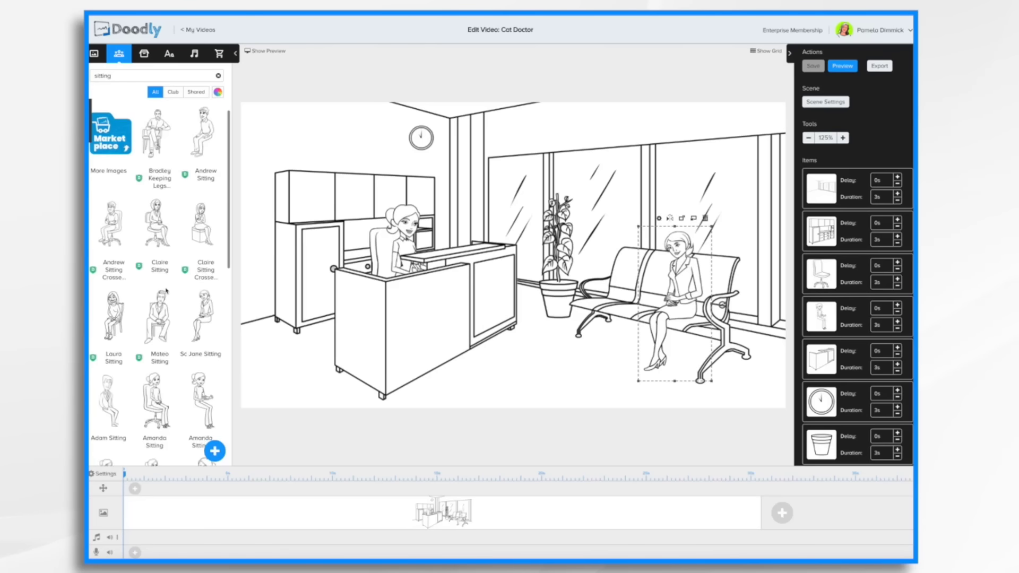
scroll(166, 290, "down", 3)
scroll(166, 290, "down", 2)
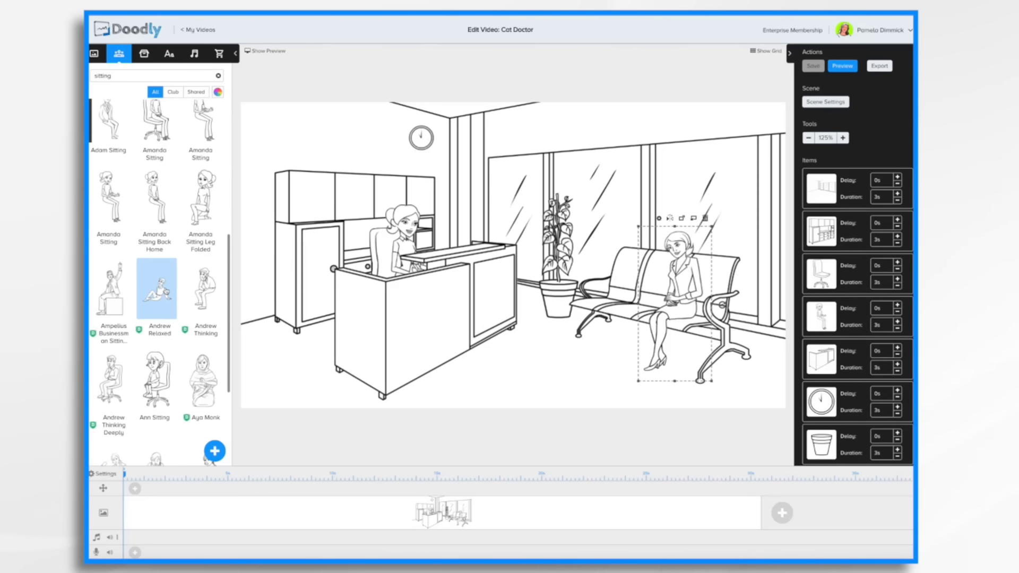
scroll(180, 207, "up", 2)
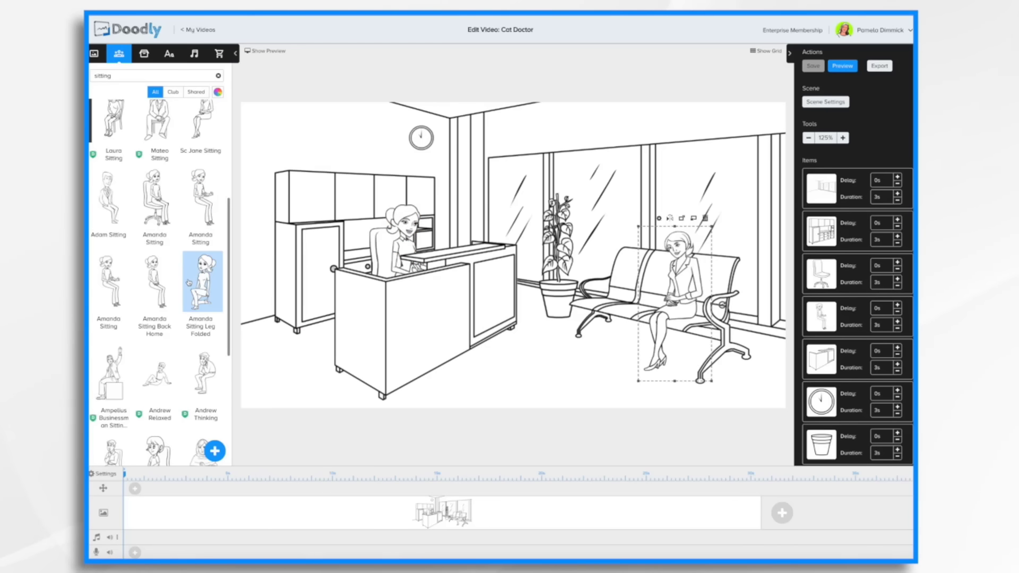
scroll(186, 165, "up", 2)
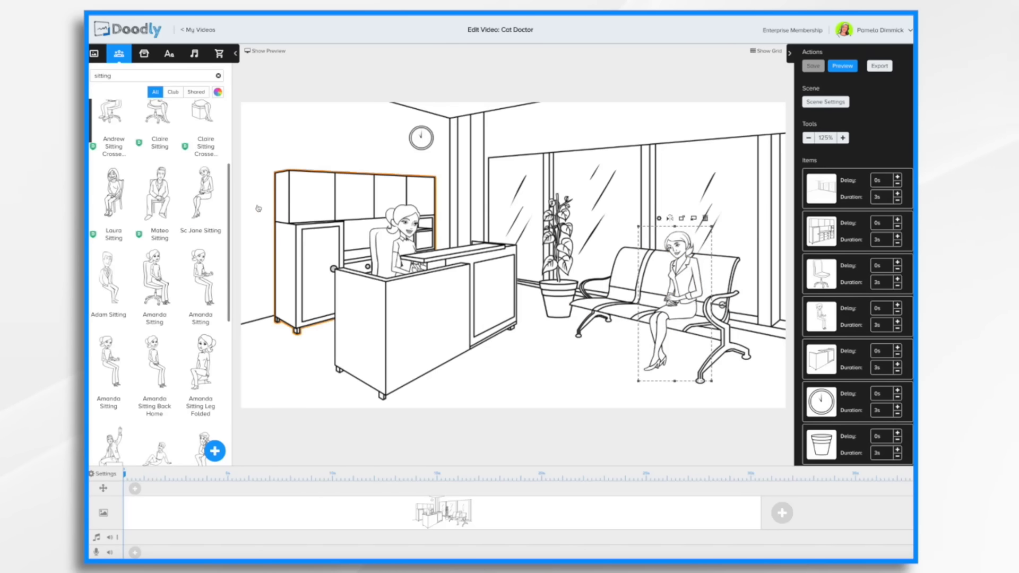
scroll(206, 283, "down", 5)
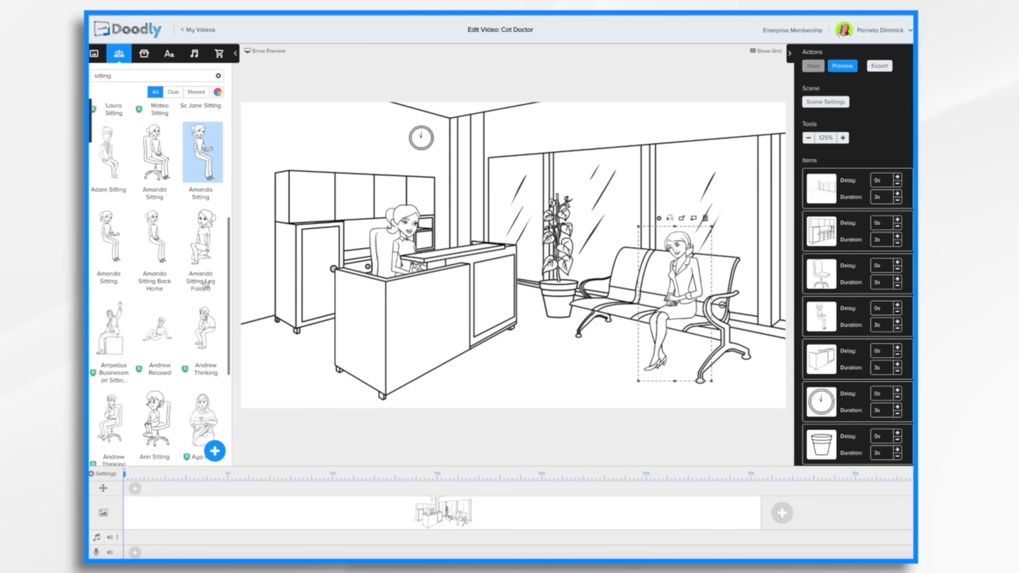
scroll(206, 283, "down", 7)
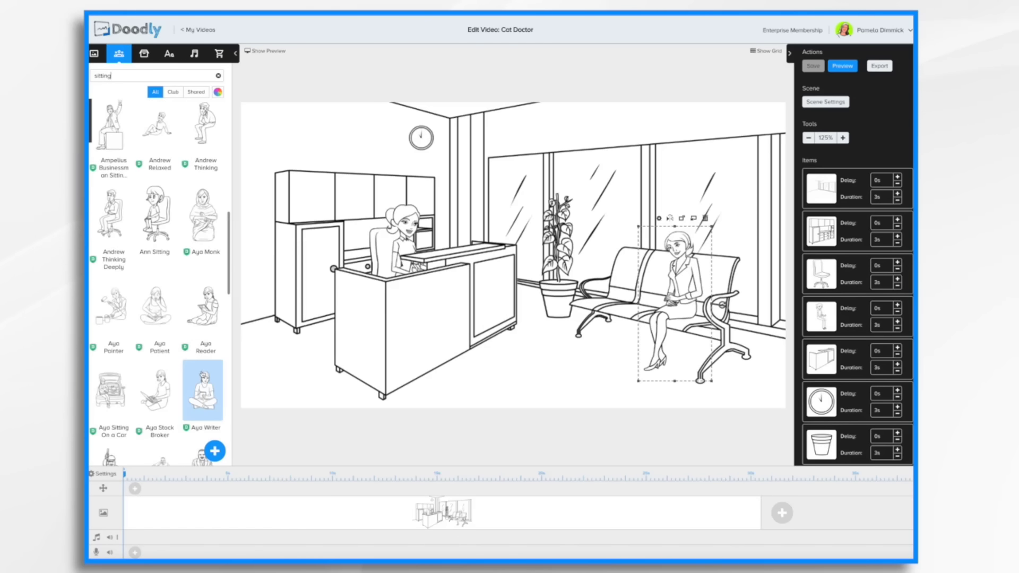
scroll(204, 372, "down", 5)
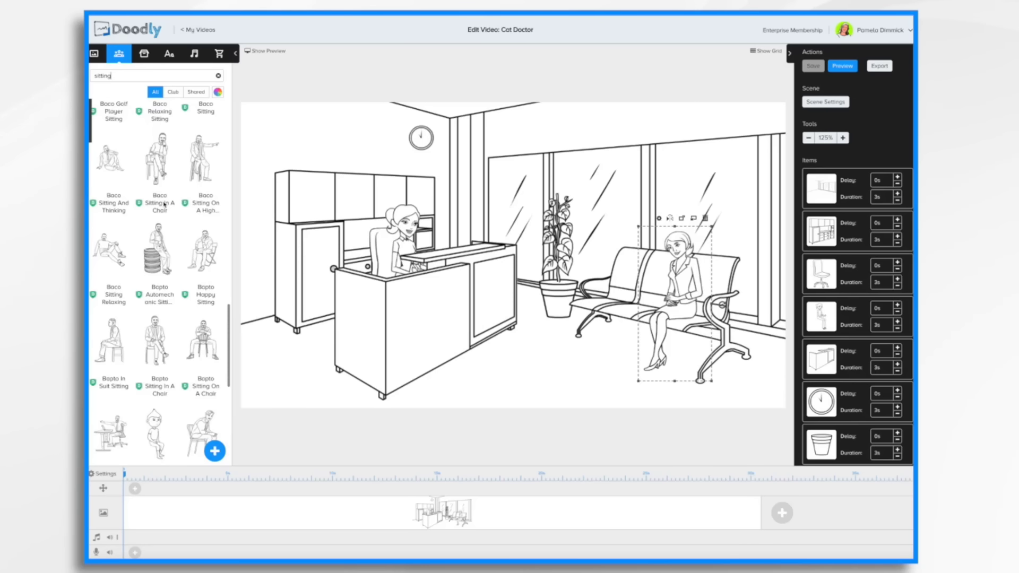
scroll(201, 300, "down", 7)
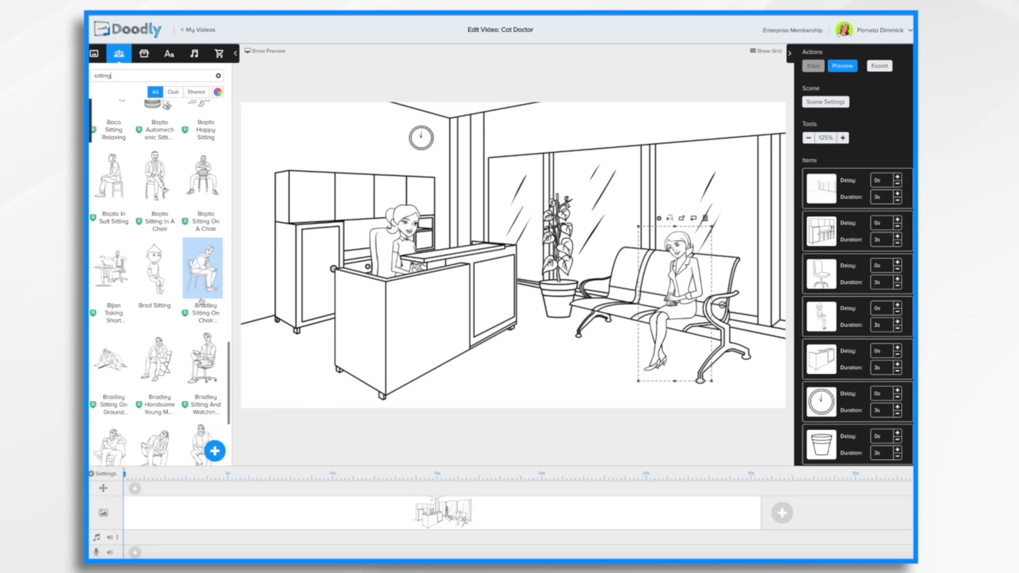
scroll(201, 300, "down", 10)
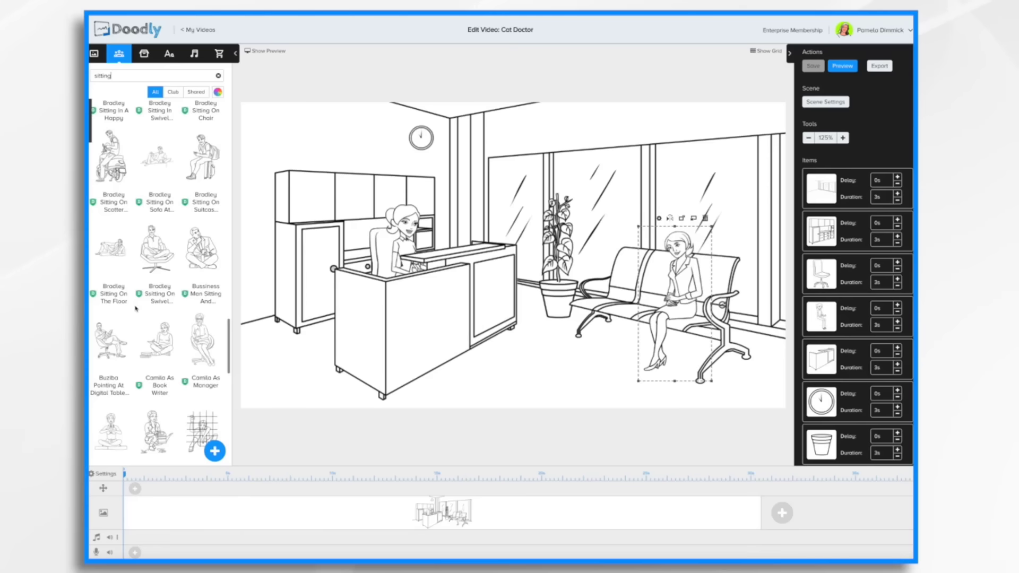
scroll(136, 309, "down", 6)
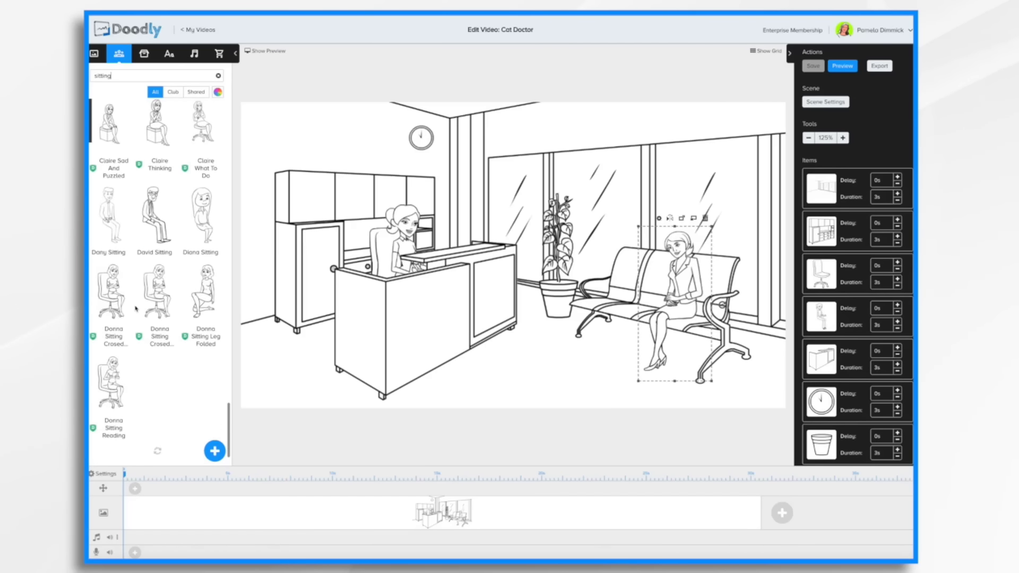
scroll(138, 311, "down", 10)
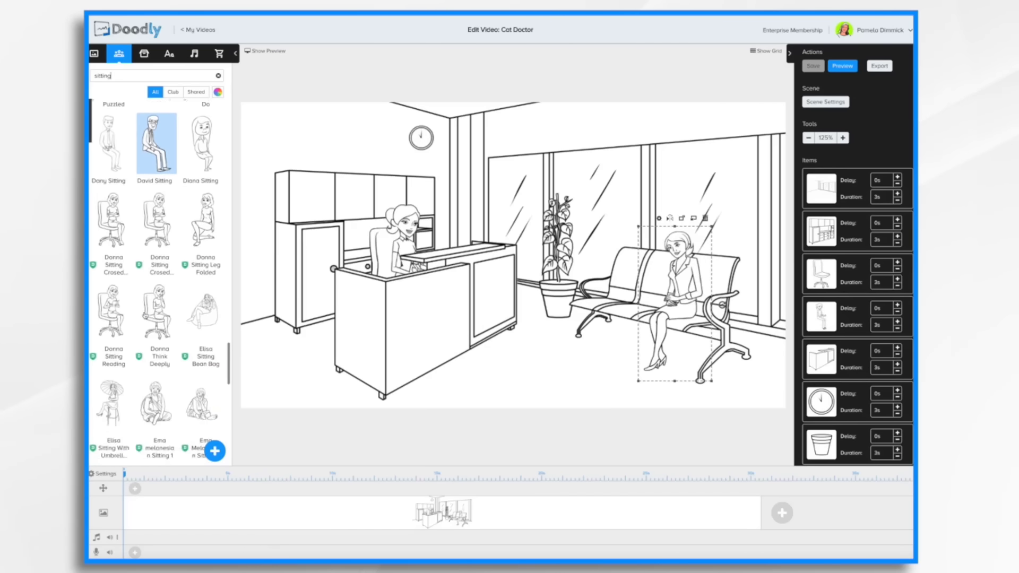
scroll(145, 315, "down", 8)
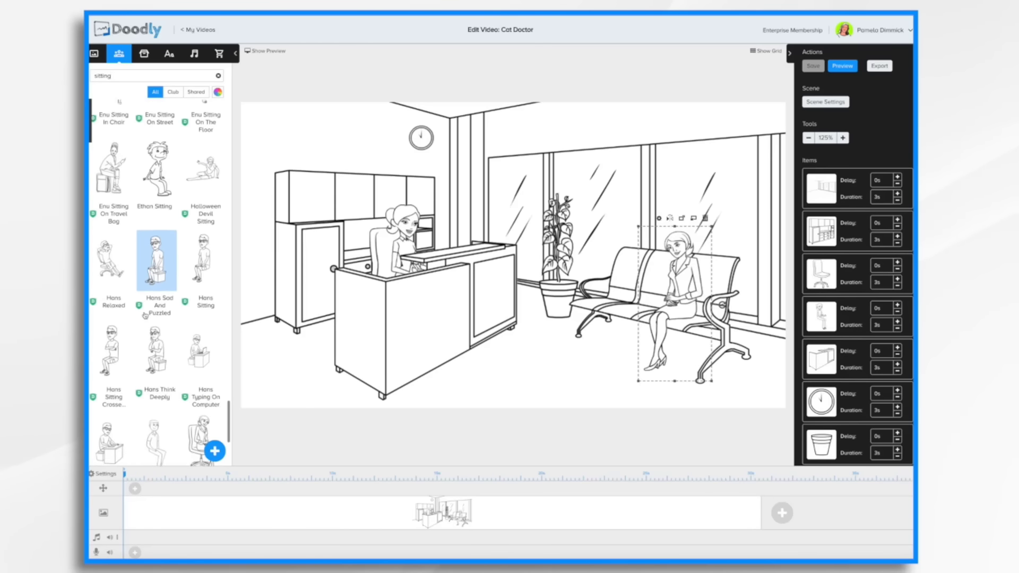
scroll(145, 315, "down", 2)
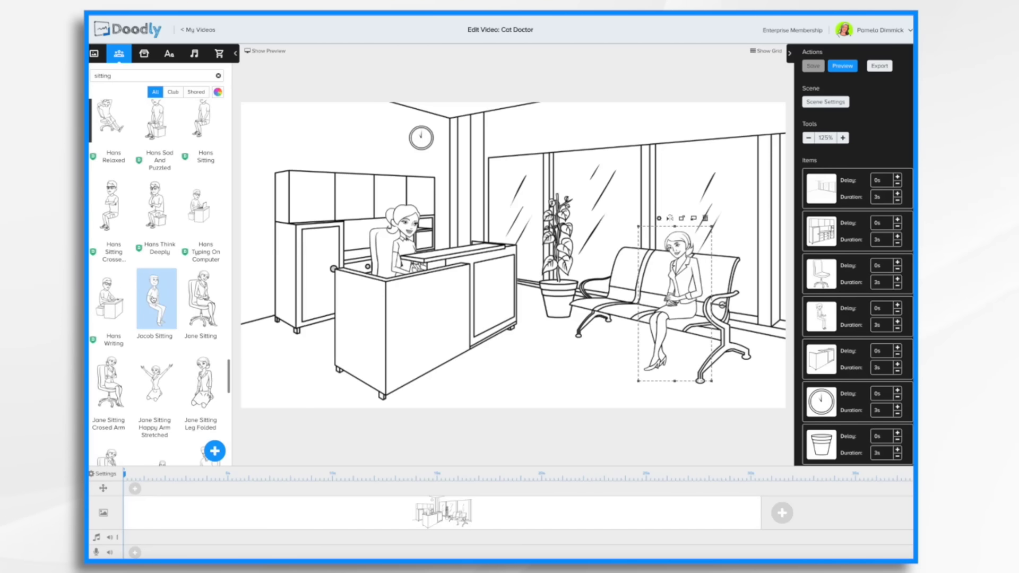
left_click_drag(154, 298, 672, 281)
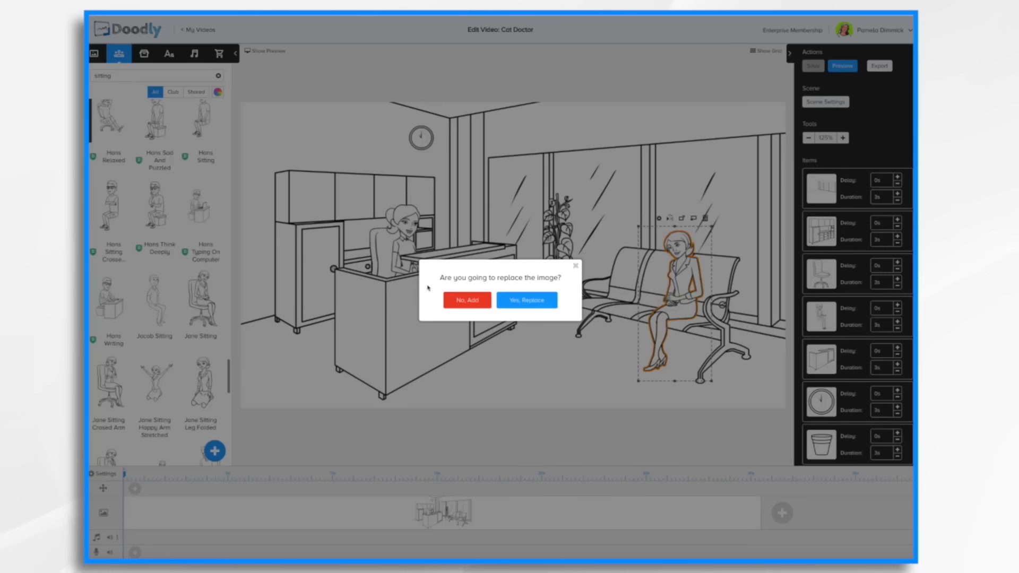
left_click(525, 301)
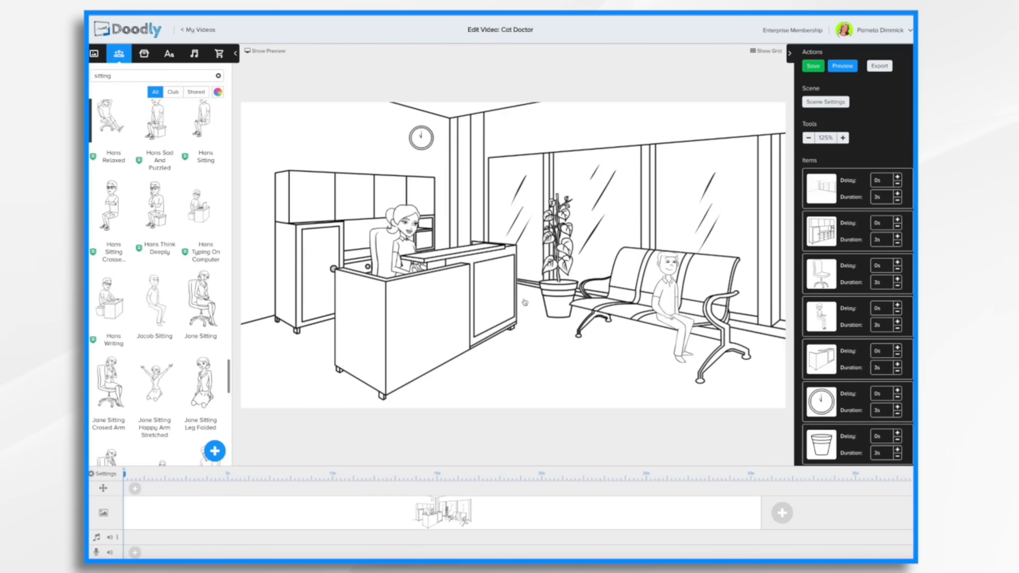
Enlarge the seated man on the waiting bench.
left_click(671, 299)
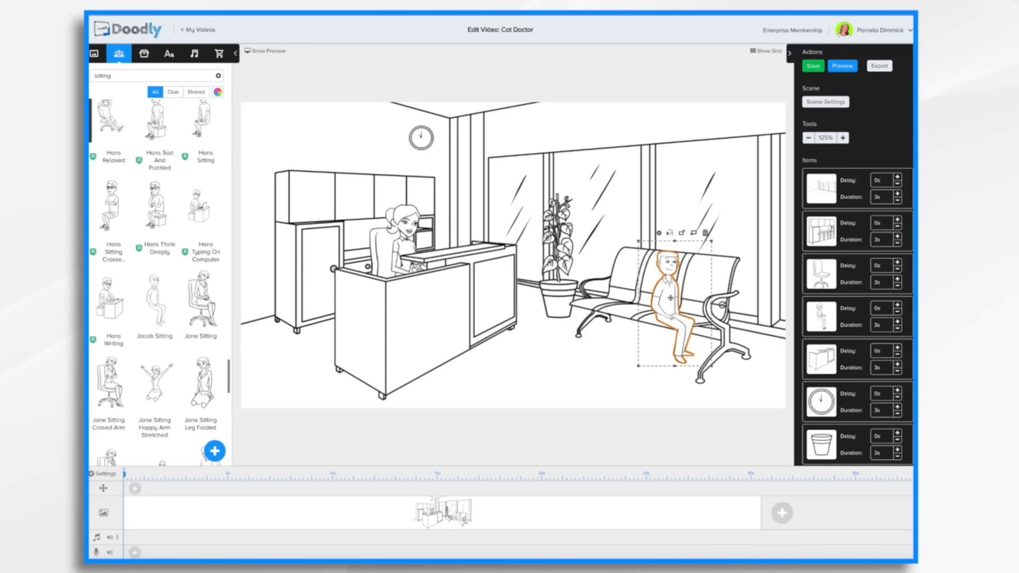
left_click_drag(713, 242, 730, 210)
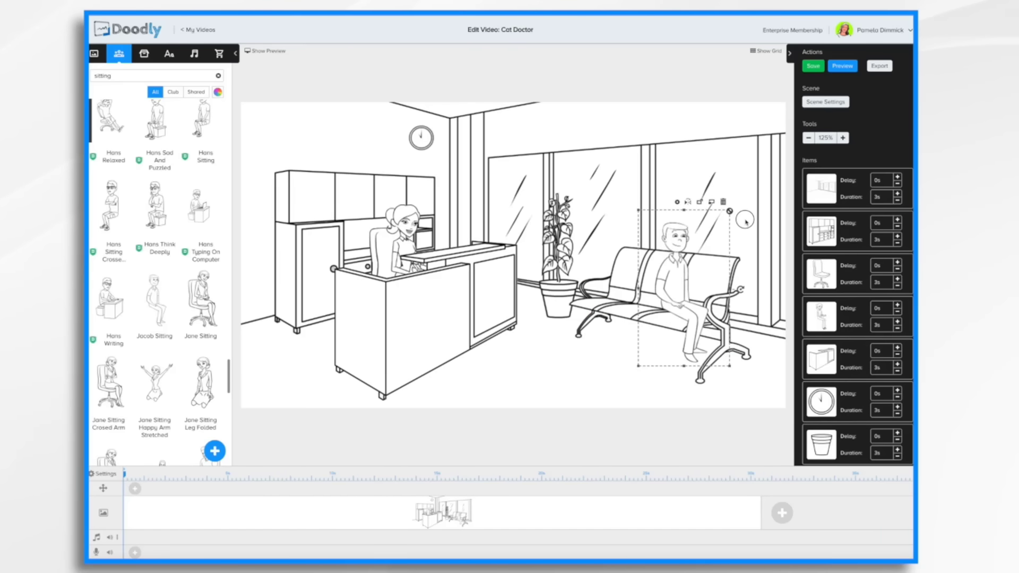
Flip the seated man horizontally and nudge him slightly left on the bench.
left_click(688, 203)
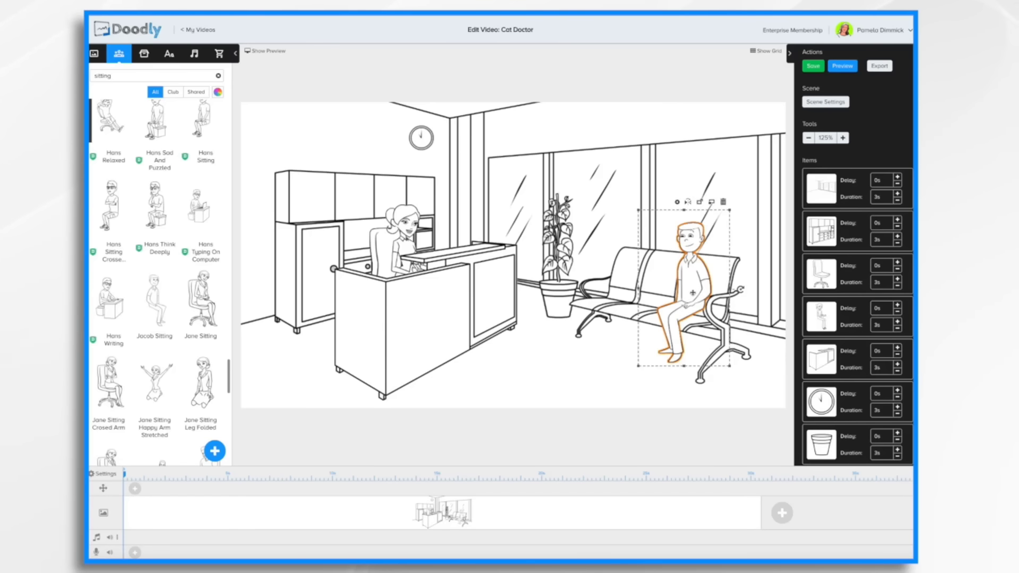
left_click_drag(693, 292, 683, 296)
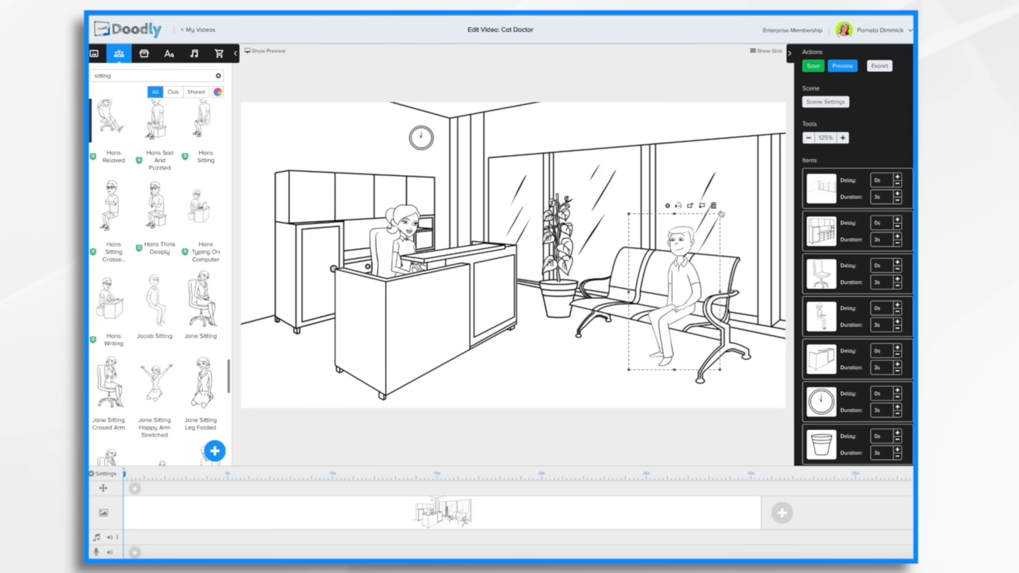
left_click_drag(720, 213, 722, 211)
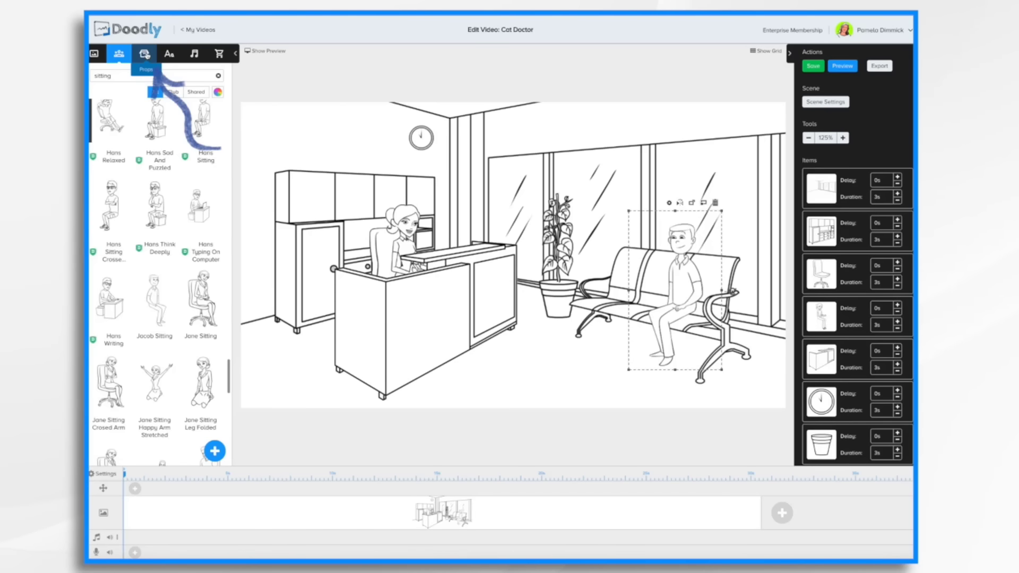
Search the props for cat, add the Cat prop to the scene, and move it toward the waiting area.
left_click(144, 53)
type("c")
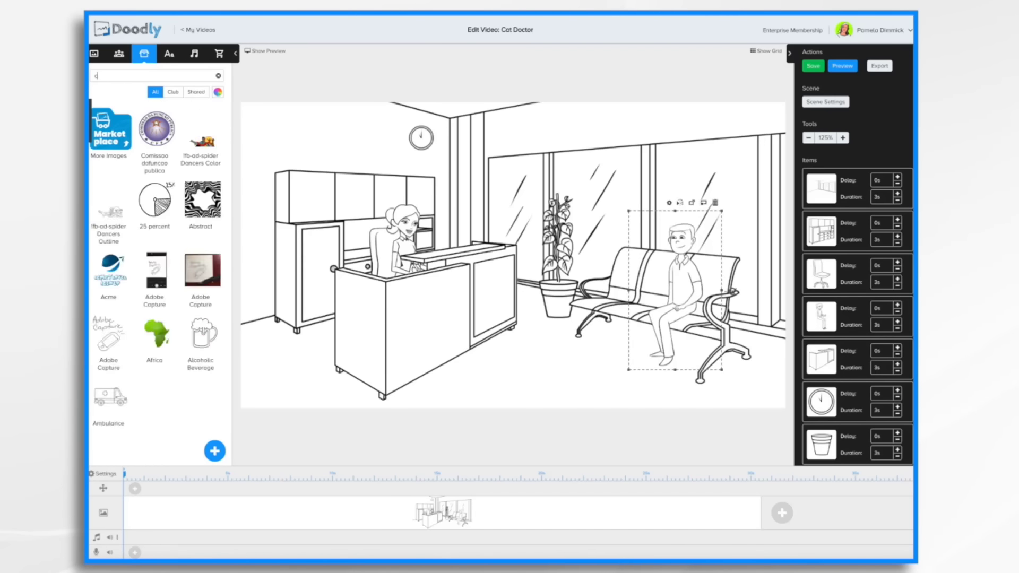
type("at")
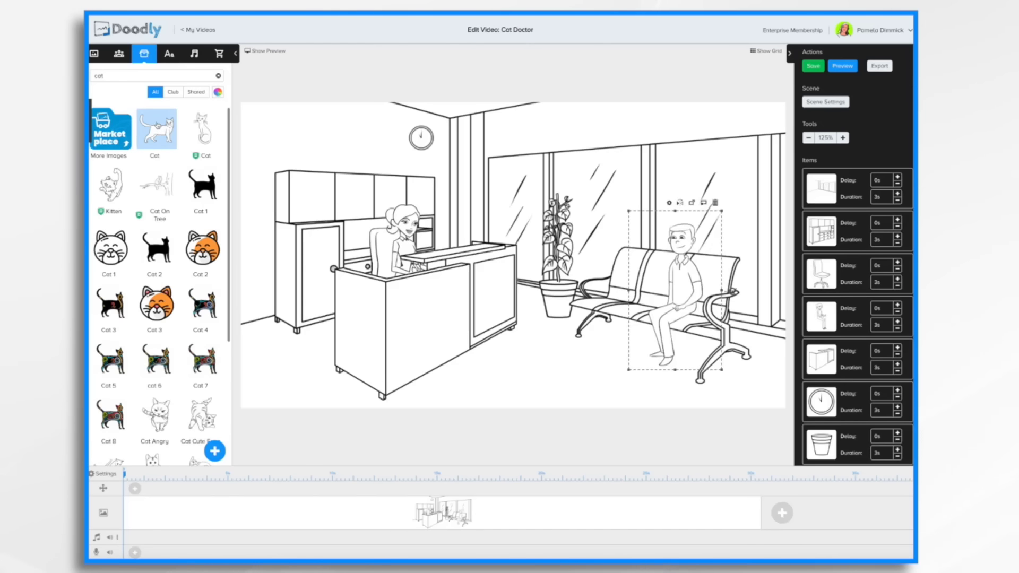
left_click(158, 137)
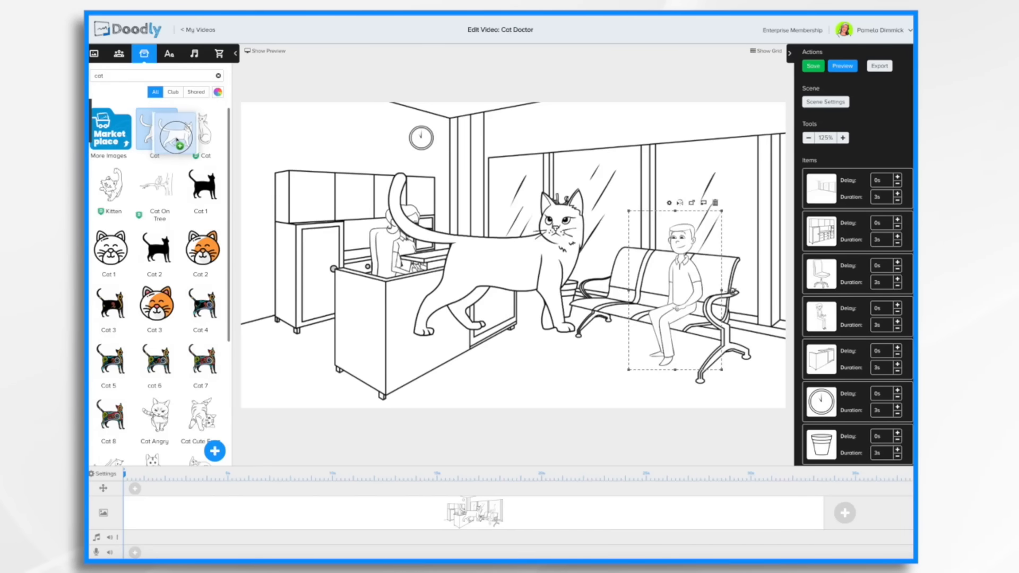
left_click(517, 259)
left_click_drag(517, 260, 558, 320)
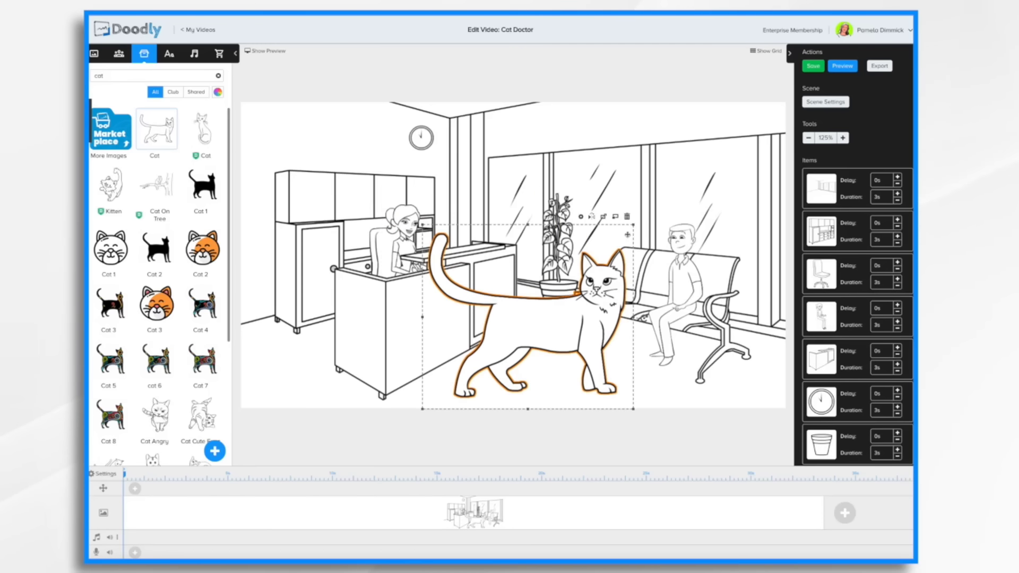
Shrink the cat and place it in front of the bench beside the seated man's legs.
left_click_drag(634, 227, 515, 329)
left_click_drag(485, 369, 622, 332)
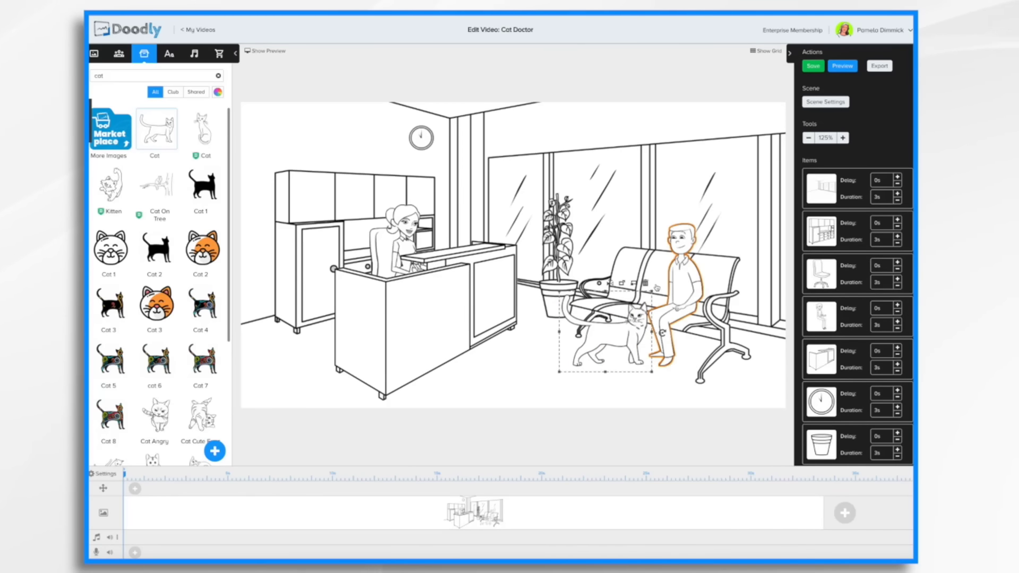
left_click_drag(652, 293, 647, 297)
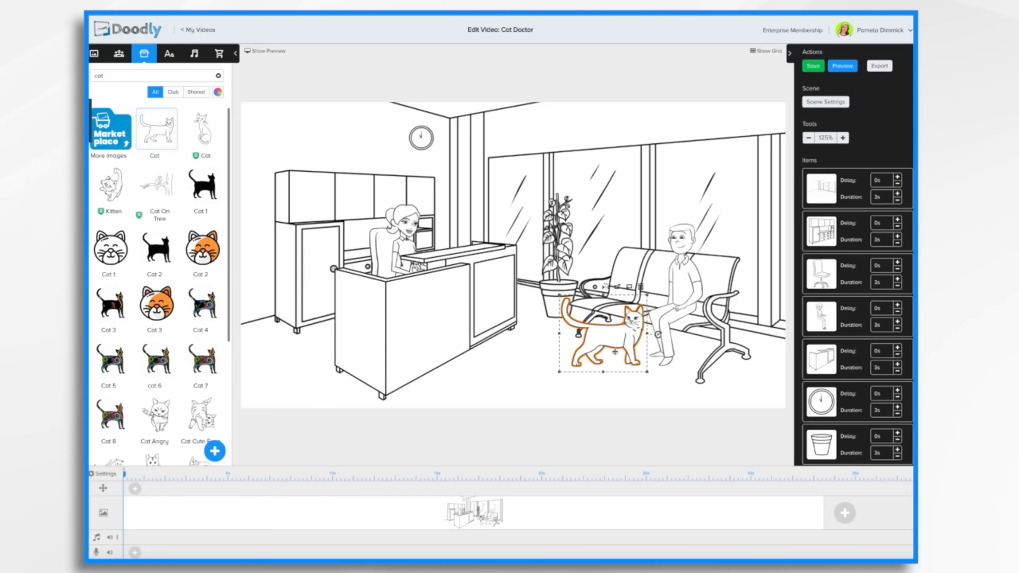
Review the scene's item list and preview the reception scene animation.
scroll(856, 210, "down", 1)
scroll(857, 210, "down", 5)
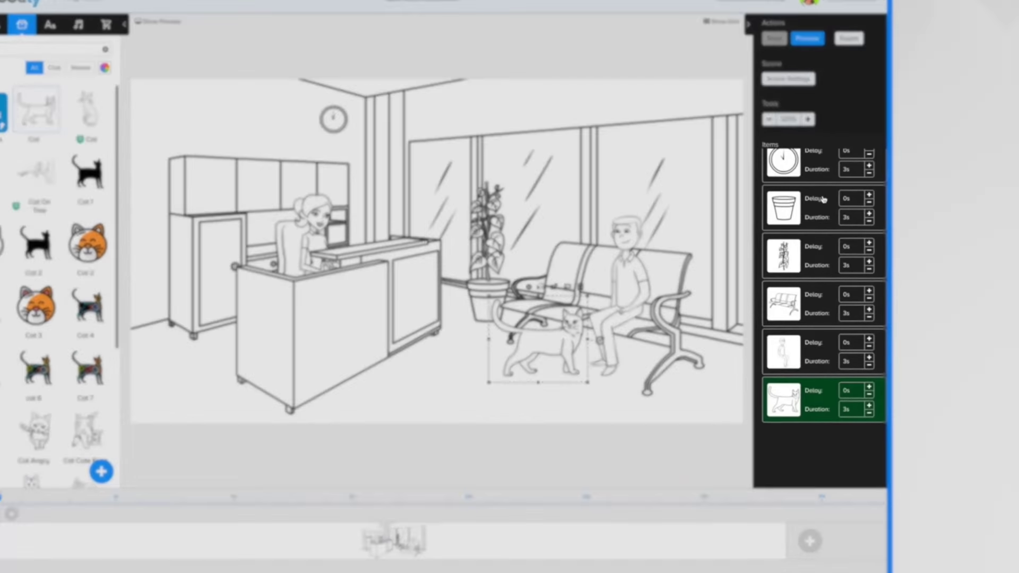
scroll(857, 210, "up", 5)
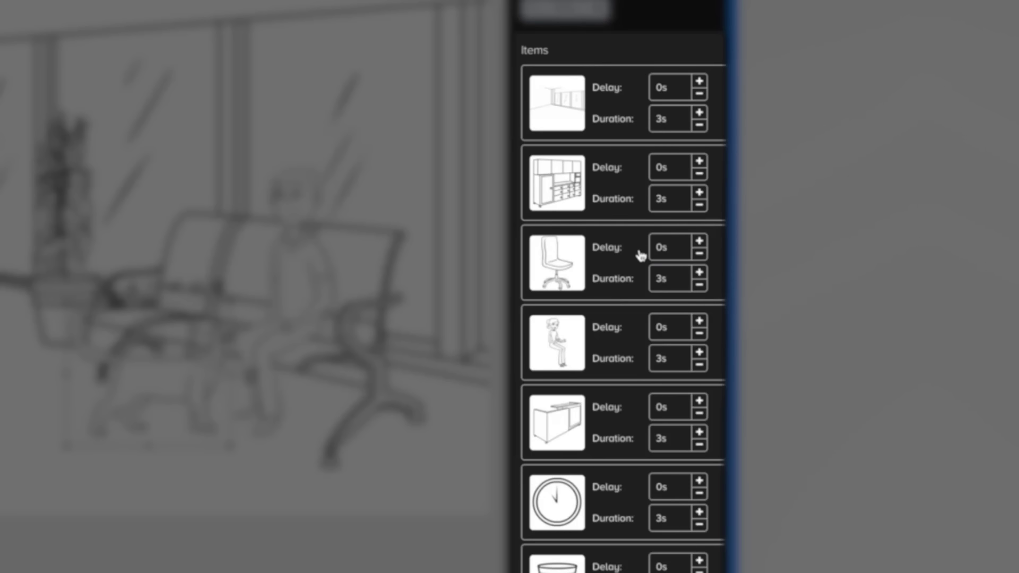
scroll(641, 255, "down", 5)
scroll(641, 256, "up", 5)
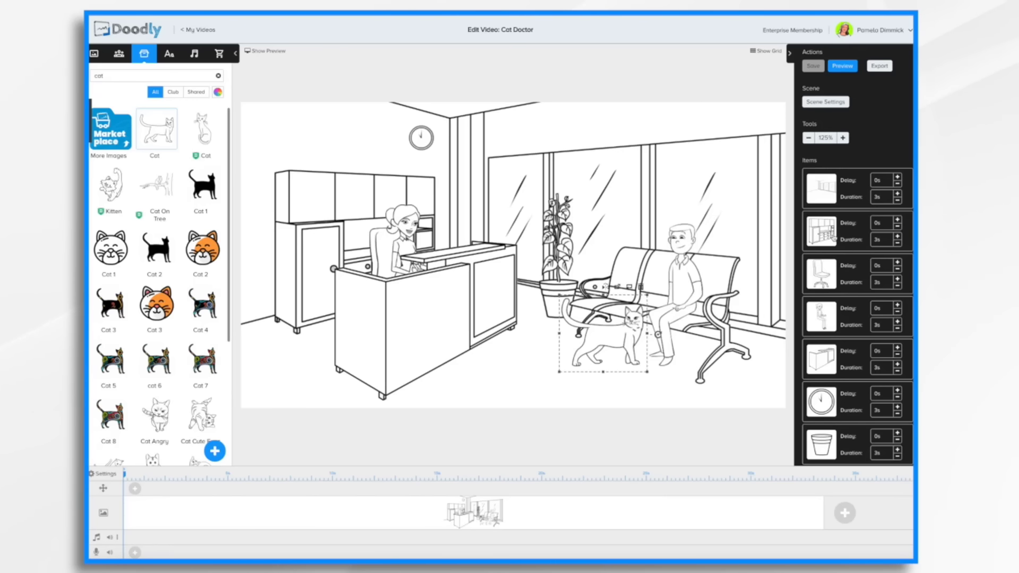
left_click(848, 66)
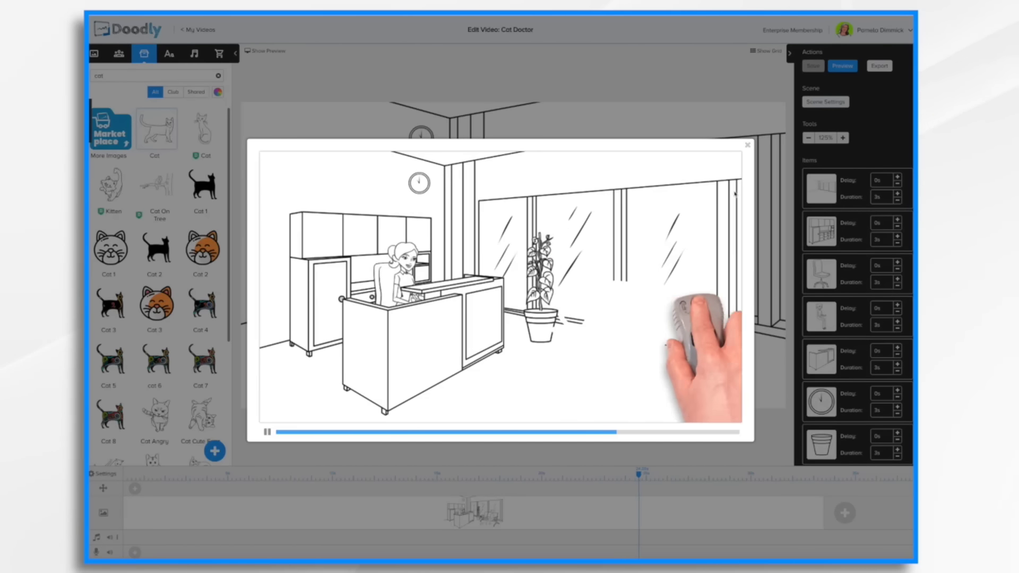
left_click(747, 145)
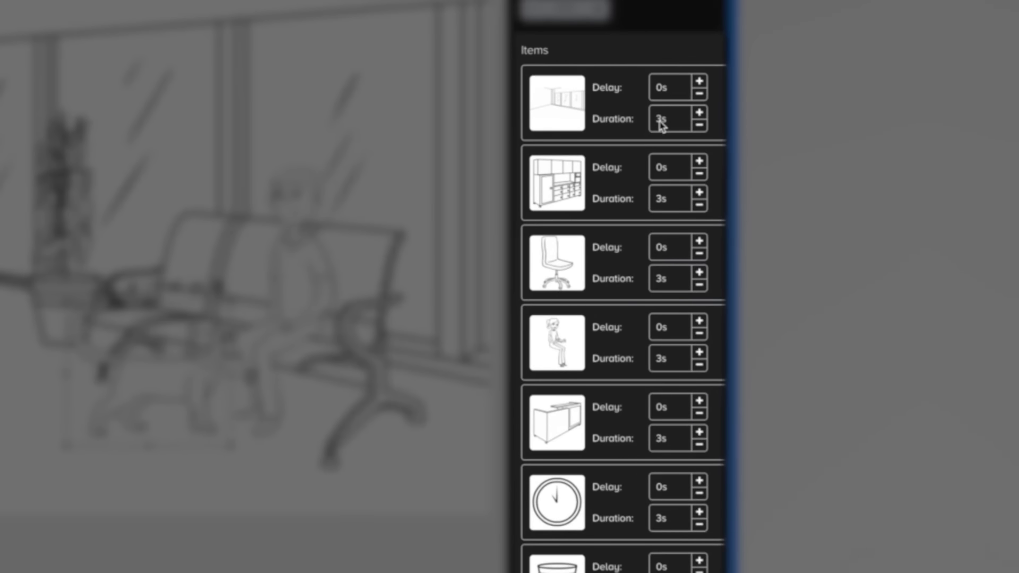
Set the durations of the room, cabinets, chair, receptionist, desk and clock items to 0 s.
left_click(738, 151)
type("0s")
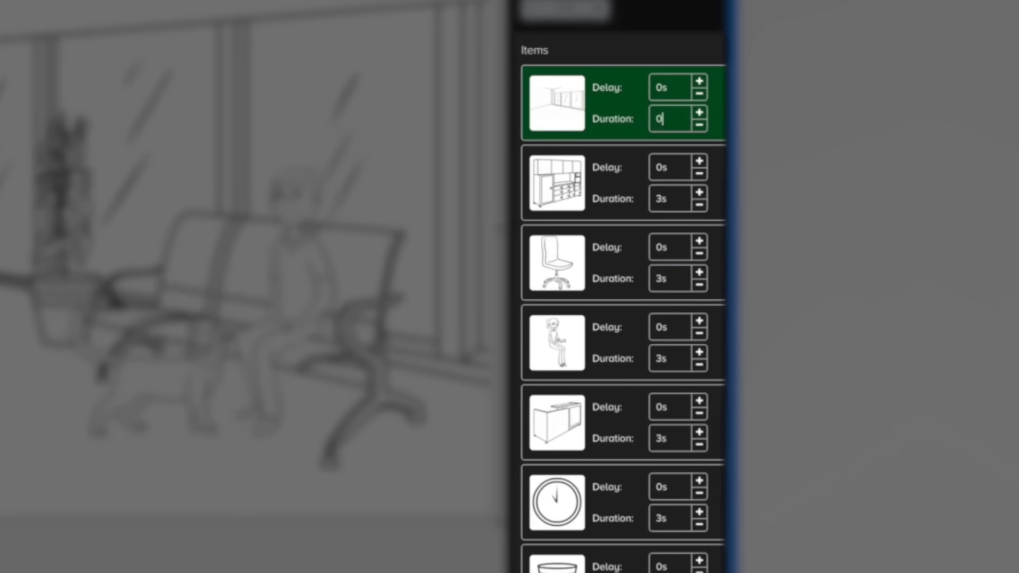
left_click(674, 202)
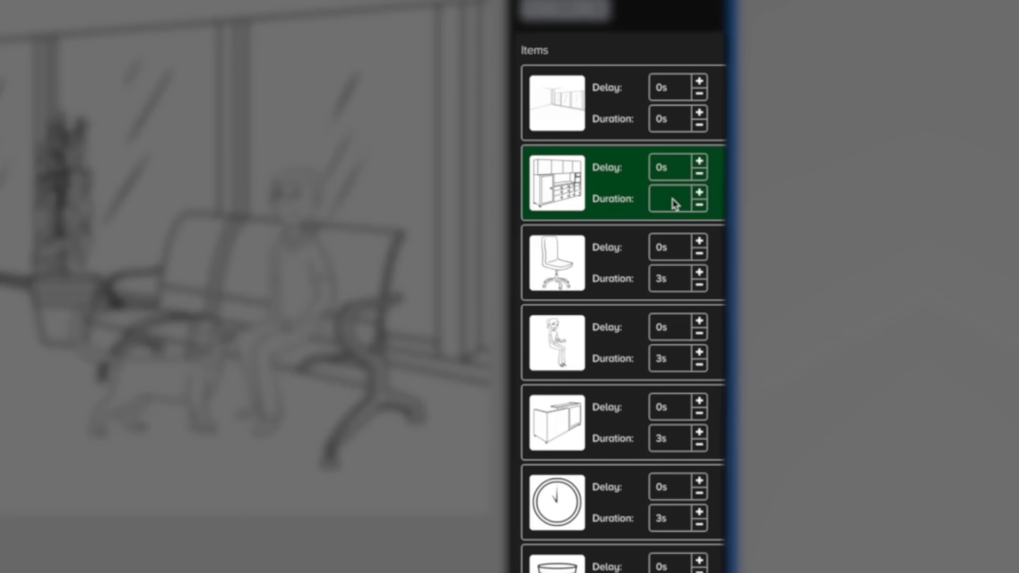
type("0s")
left_click(670, 282)
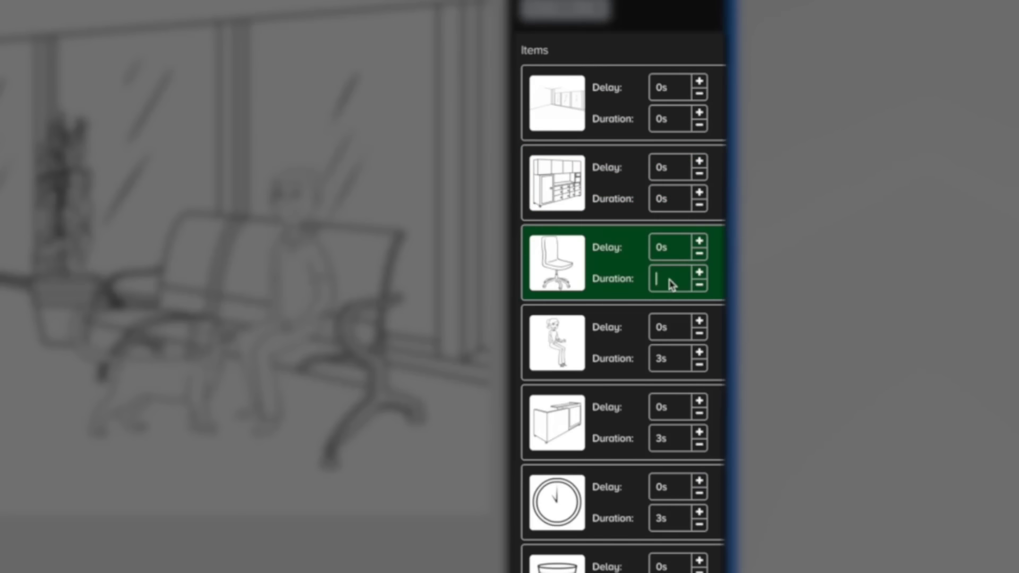
type("0s")
left_click(678, 363)
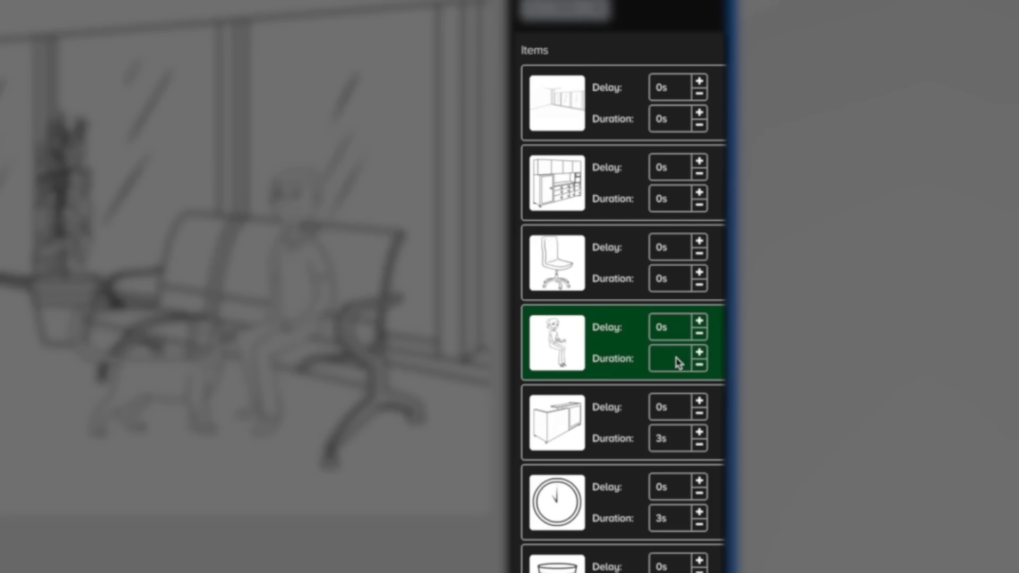
type("0s")
left_click(678, 442)
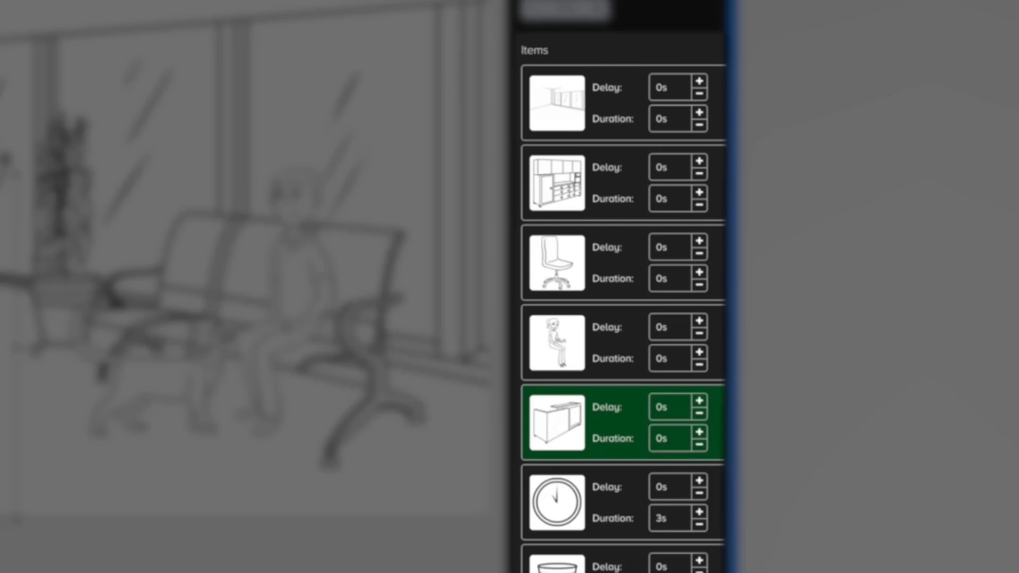
left_click(678, 524)
type("0")
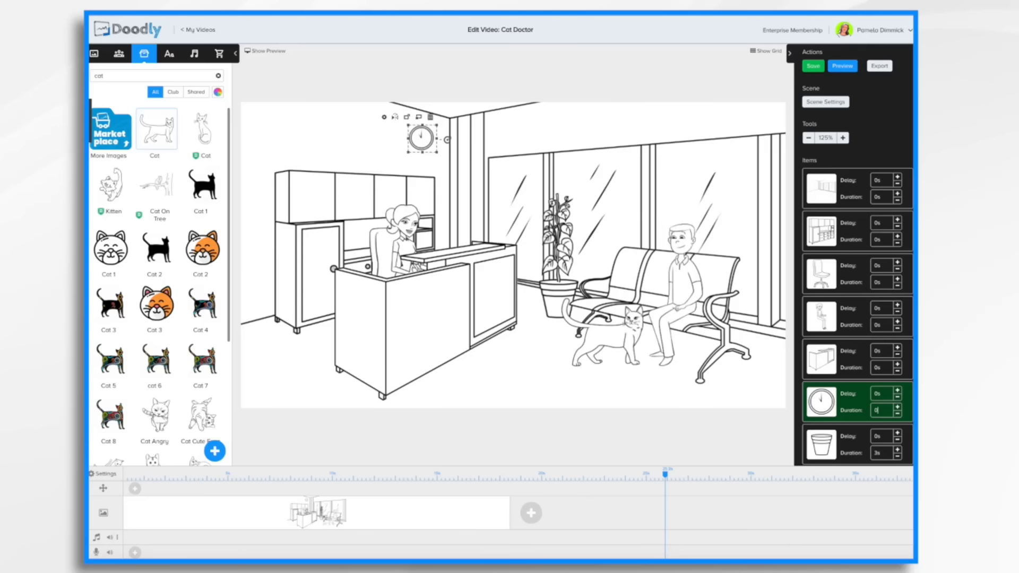
key("Return")
Set the durations of the pot, plant and bench items to 0 s, then preview the scene.
left_click(882, 454)
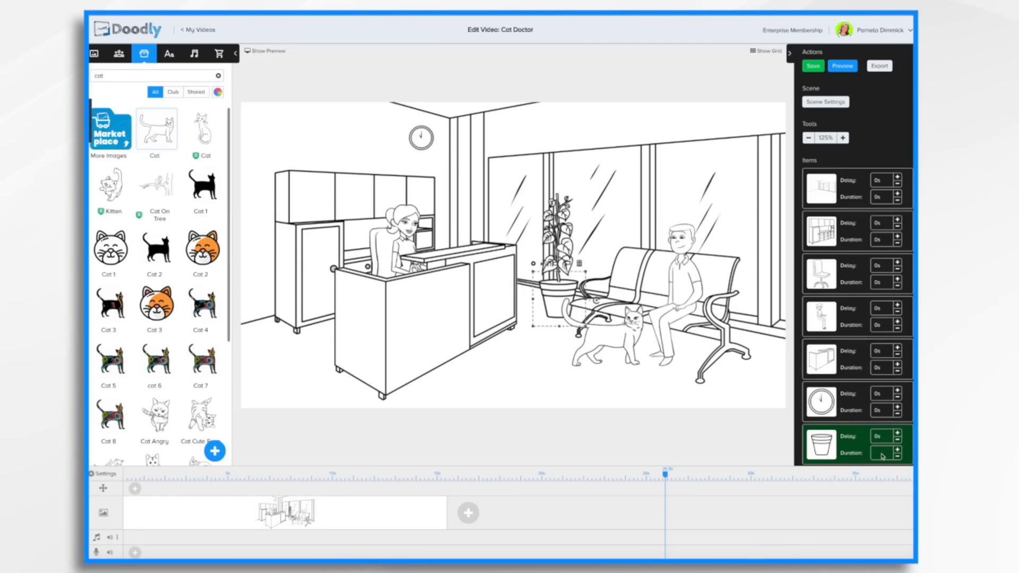
type("0")
key("Return")
scroll(878, 410, "down", 4)
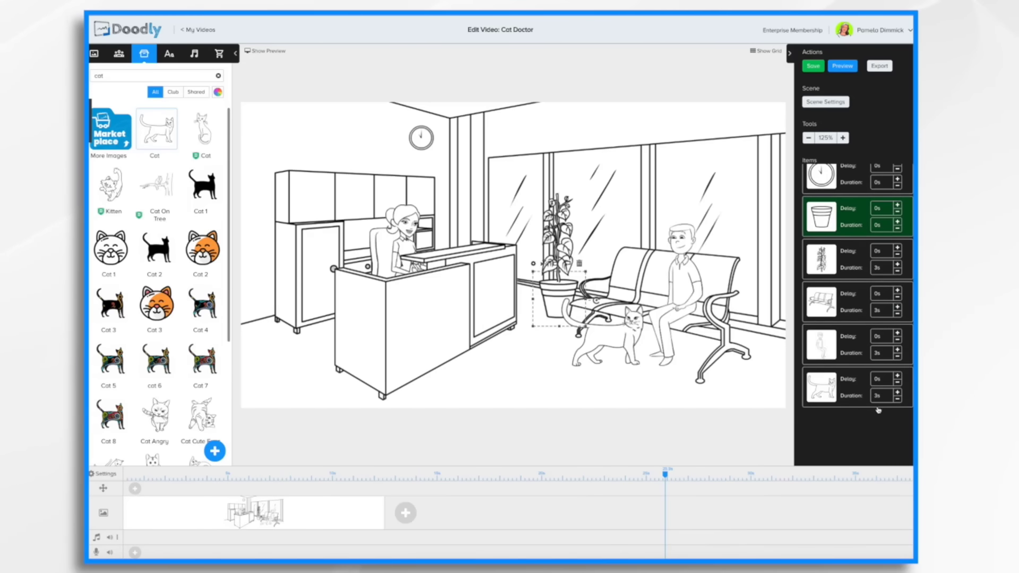
left_click(884, 269)
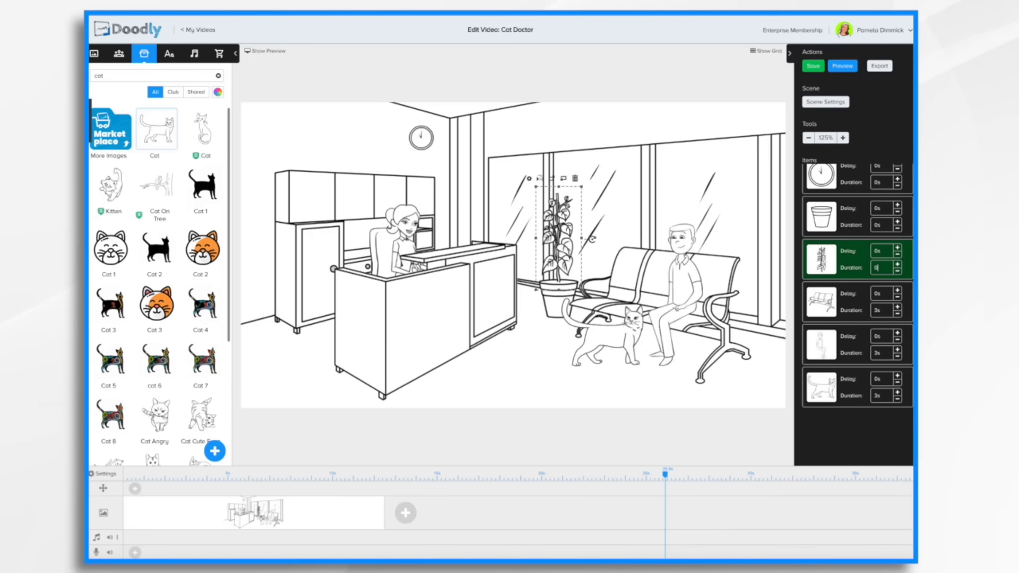
type("0")
key("Return")
left_click(883, 311)
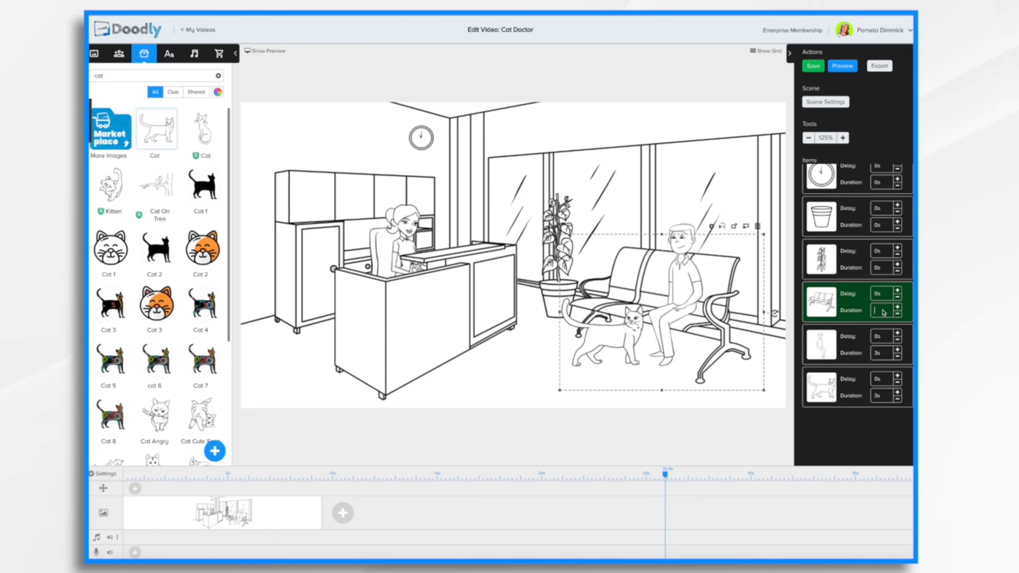
type("0")
key("Return")
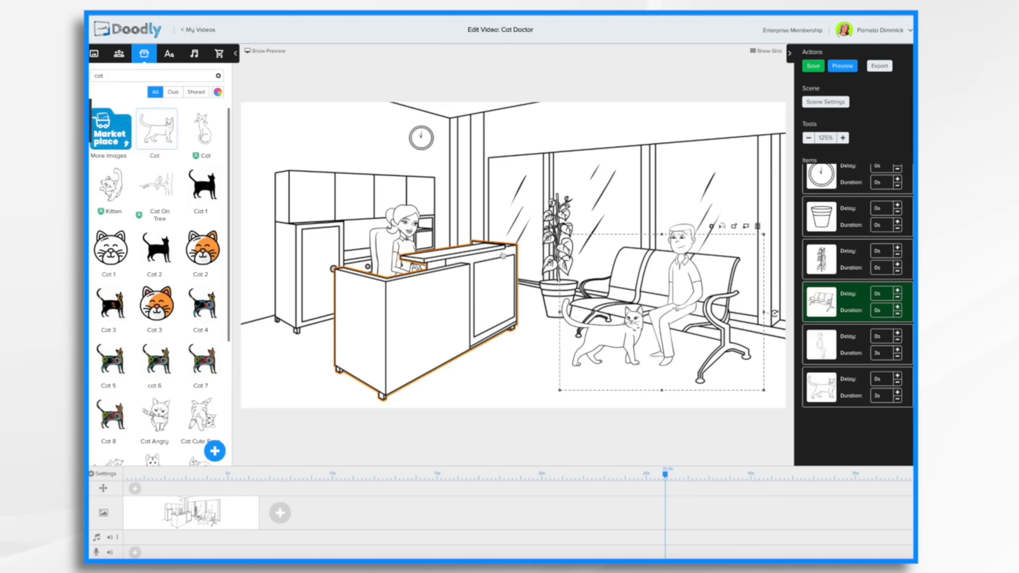
left_click(851, 66)
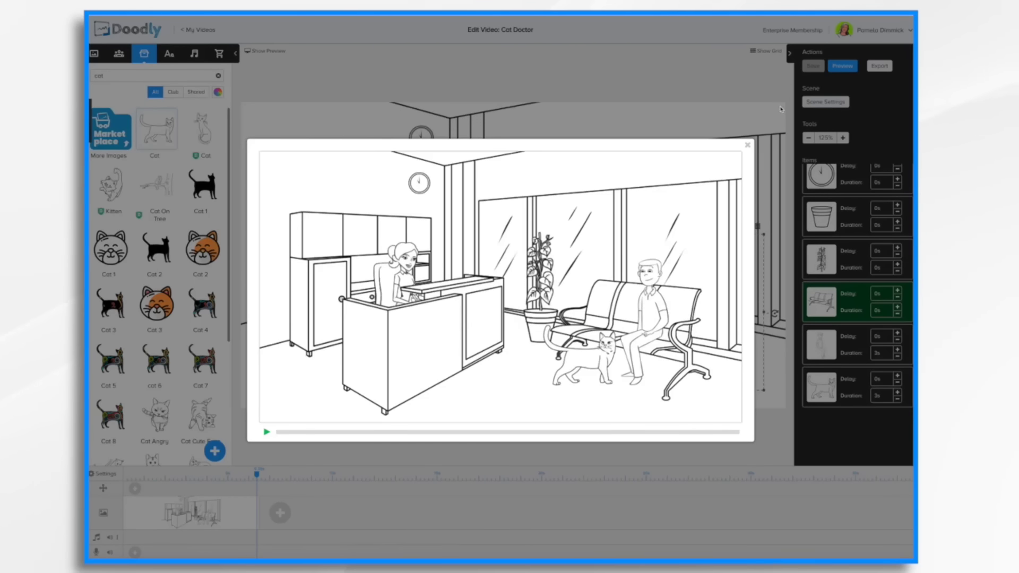
left_click(748, 145)
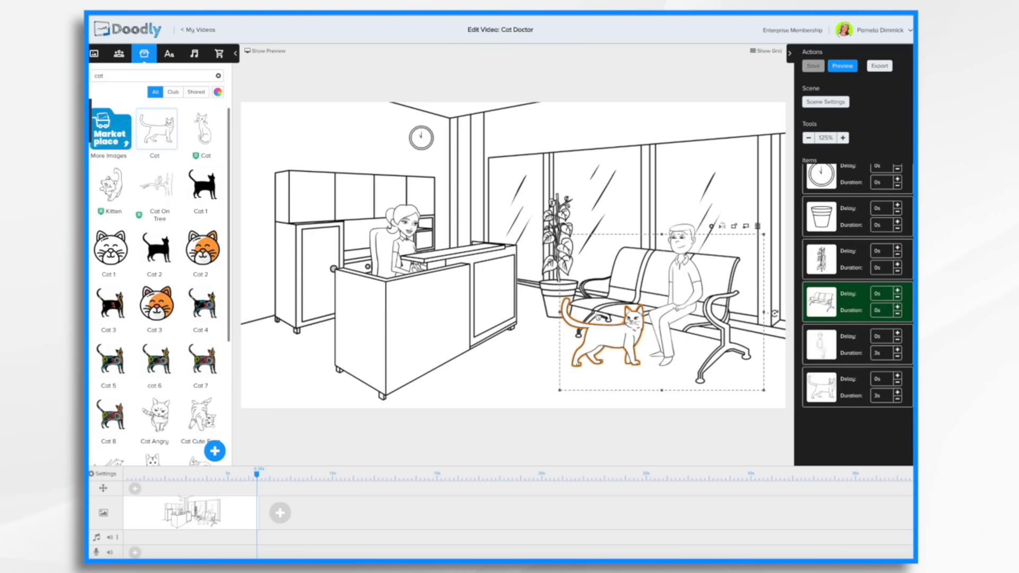
Search the characters for doctor and add Luciana Veterinarian to the scene in front of the reception desk.
left_click(119, 54)
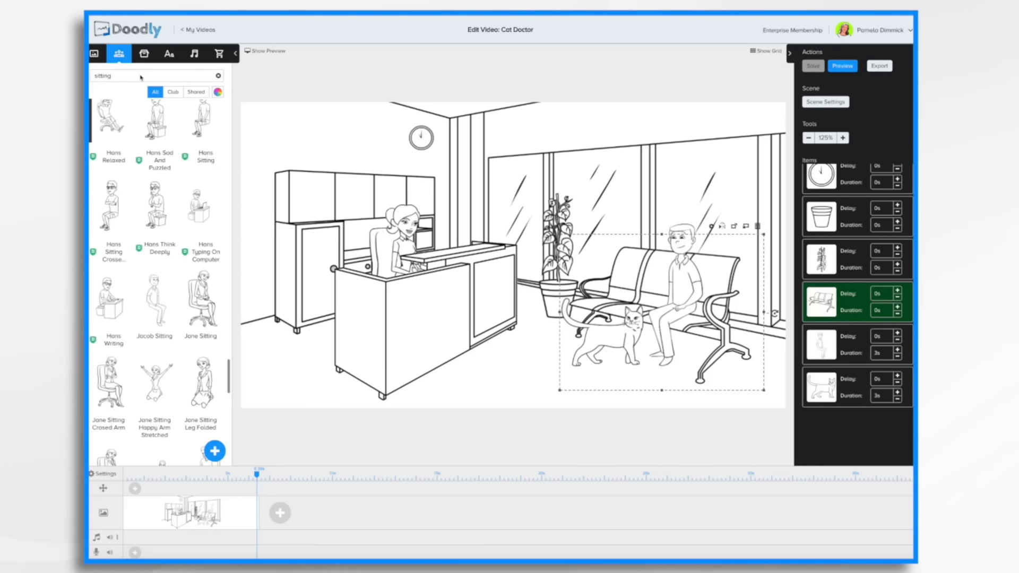
left_click(140, 77)
key("BackSpace")
key("BackSpace")
key("BackSpace")
type("doctor")
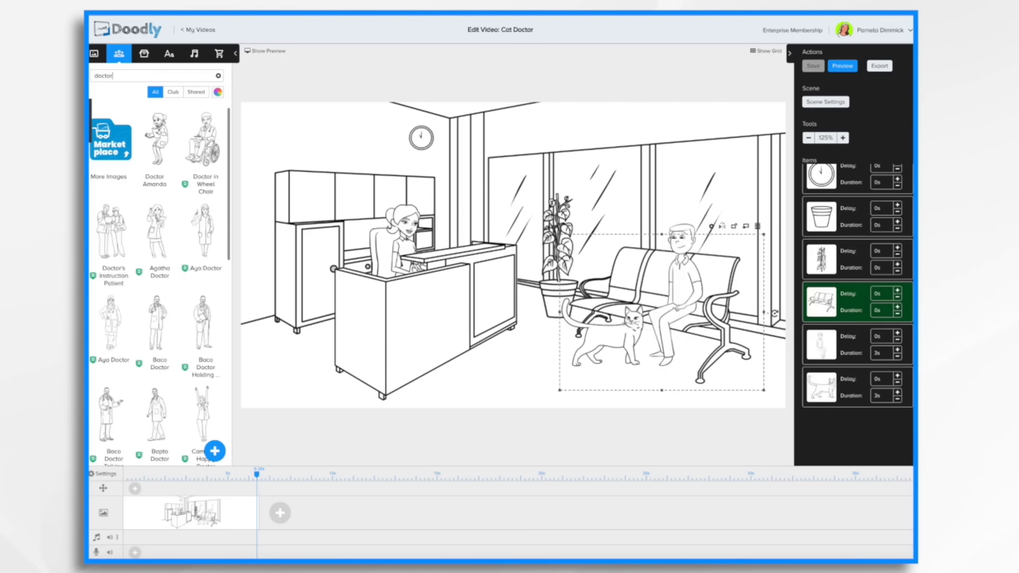
scroll(187, 286, "down", 15)
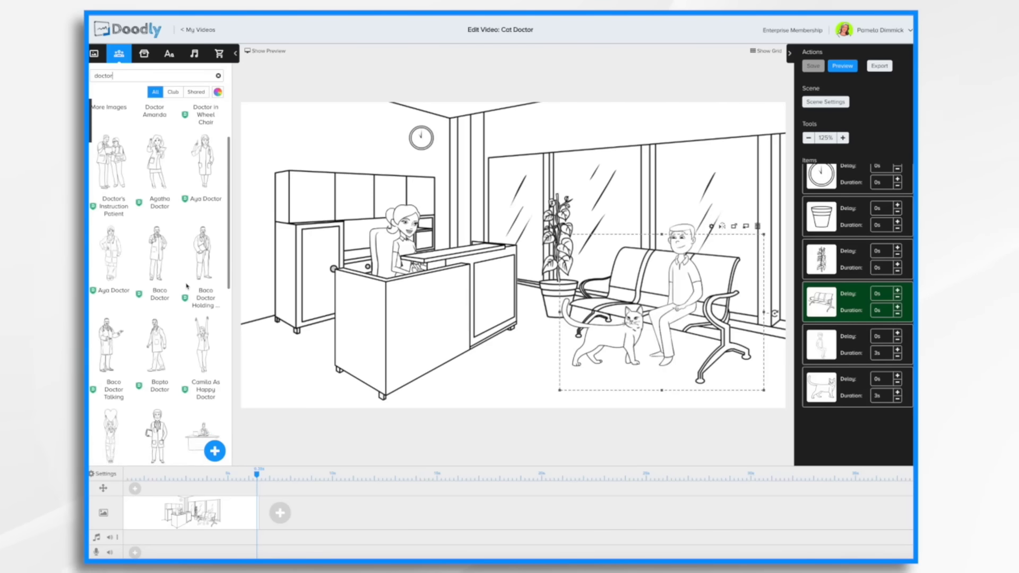
scroll(187, 287, "down", 1)
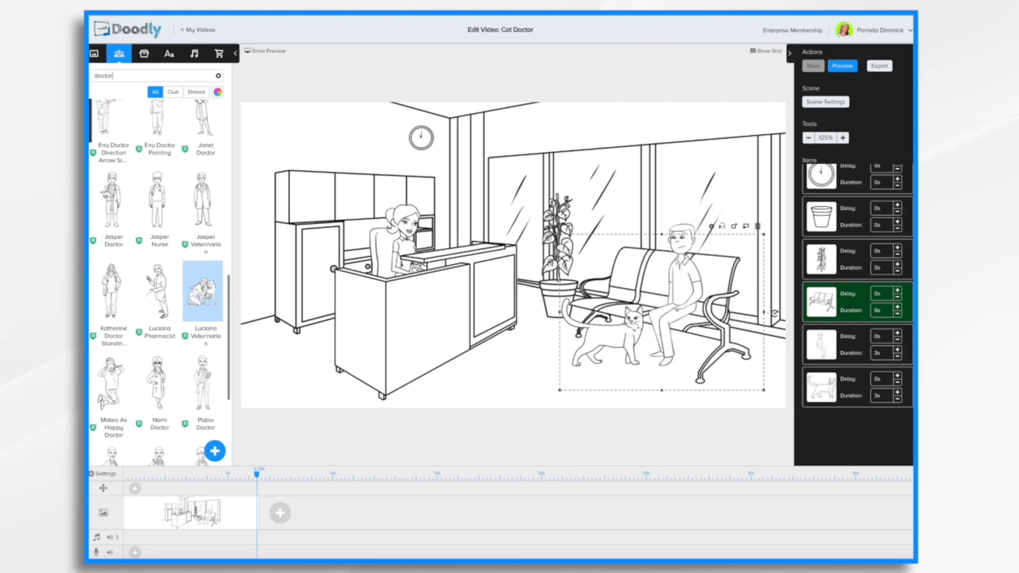
left_click_drag(202, 291, 327, 311)
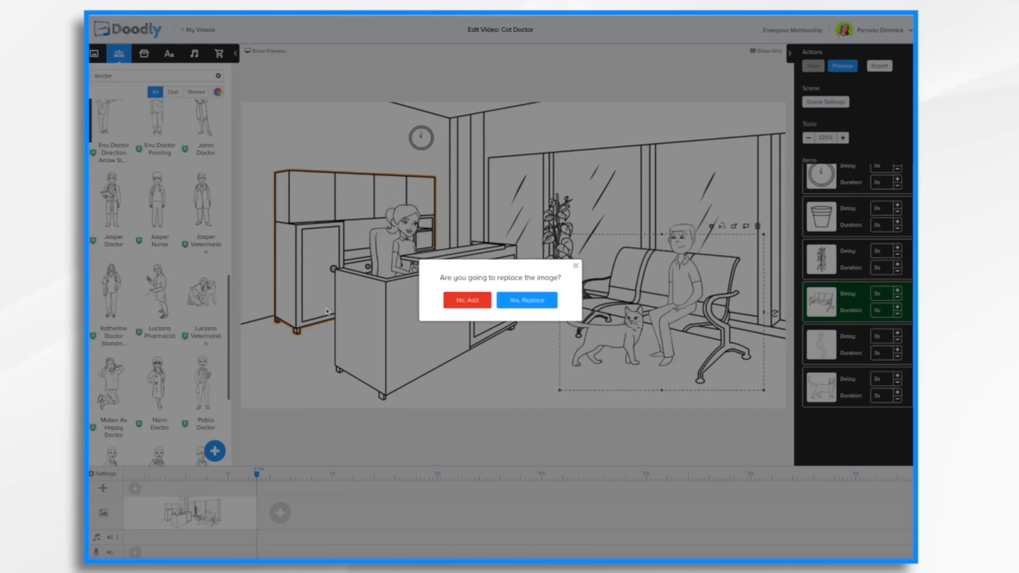
left_click(479, 302)
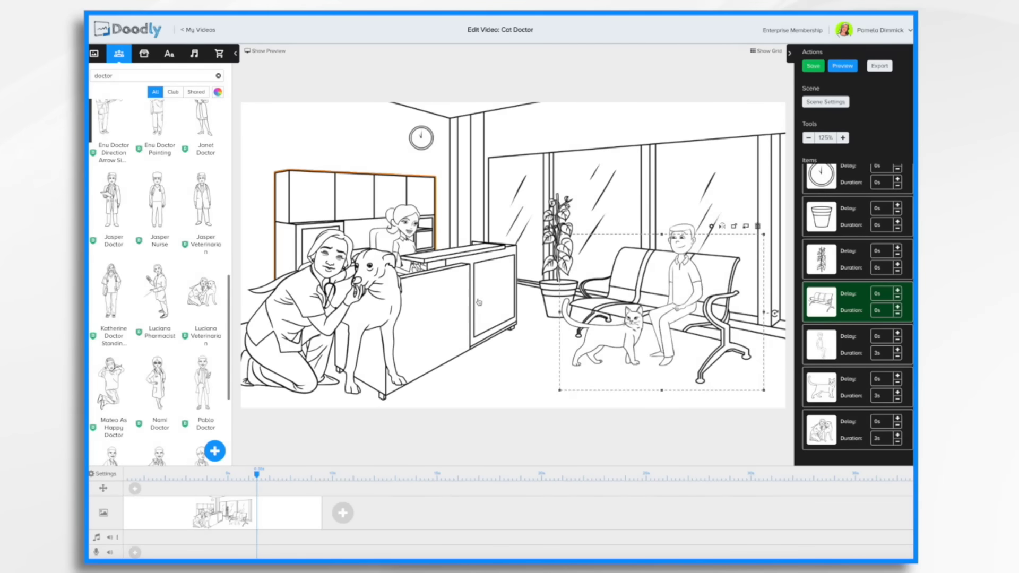
left_click_drag(324, 318, 444, 325)
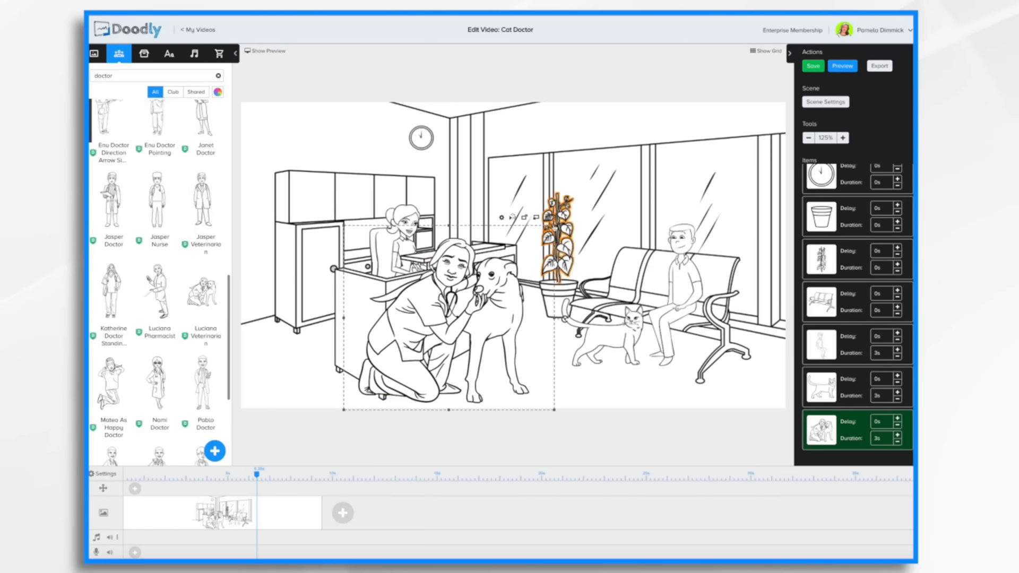
Shrink the veterinarian and reposition her beside the reception desk.
left_click_drag(554, 225, 503, 272)
left_click_drag(433, 332, 491, 327)
scroll(847, 390, "down", 2)
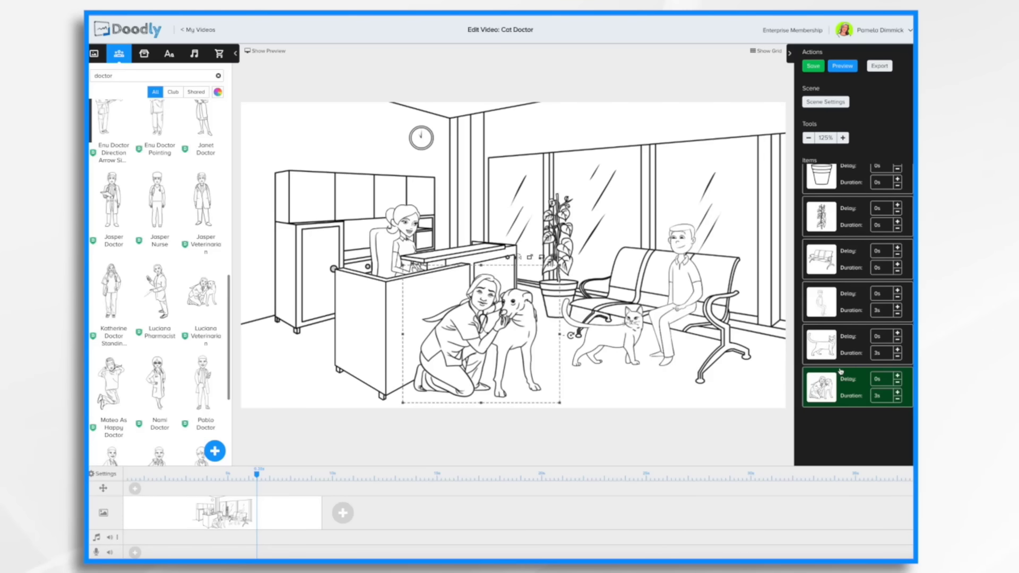
Set the veterinarian's delay to 5 s and preview the scene.
left_click(879, 379)
type("5")
key("Return")
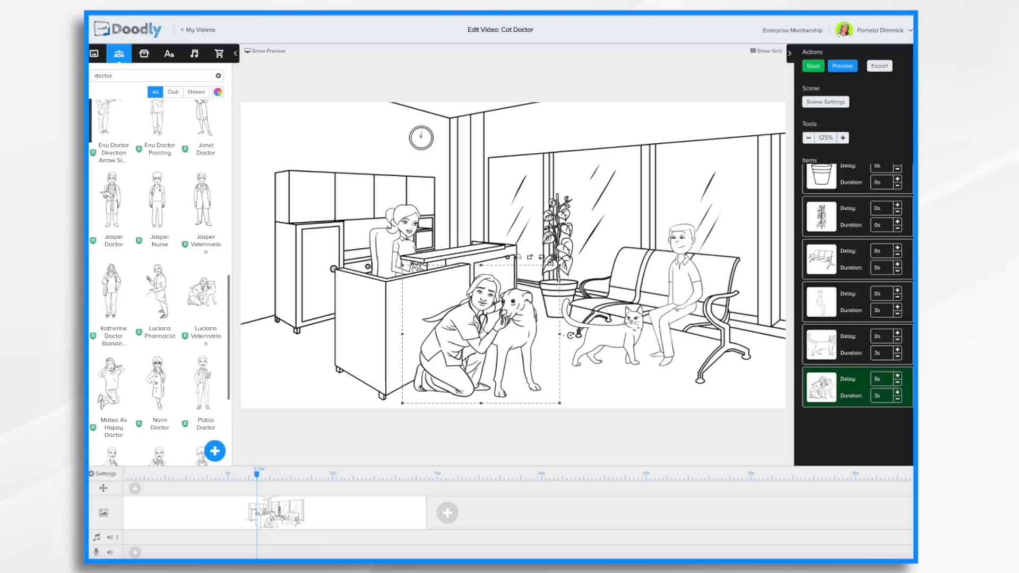
left_click(847, 68)
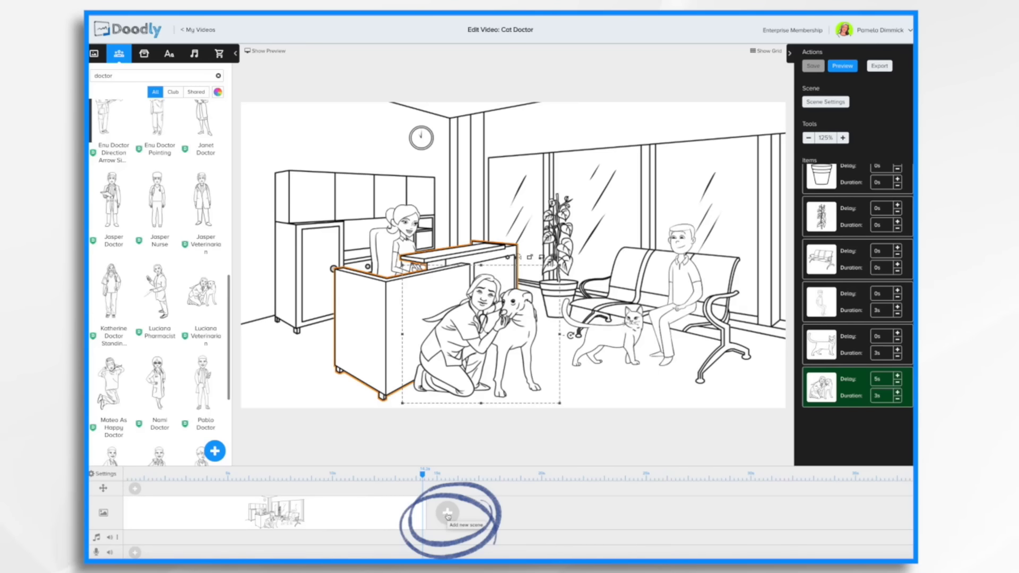
Add a new scene, place the Luciana Pharmacist character in it, and flip her horizontally.
left_click(447, 513)
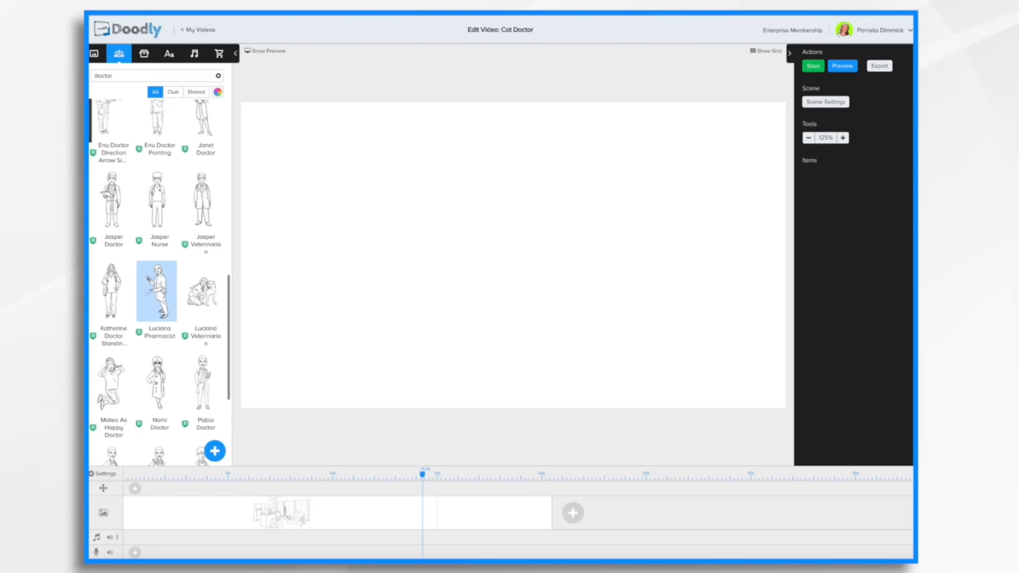
left_click_drag(156, 291, 395, 284)
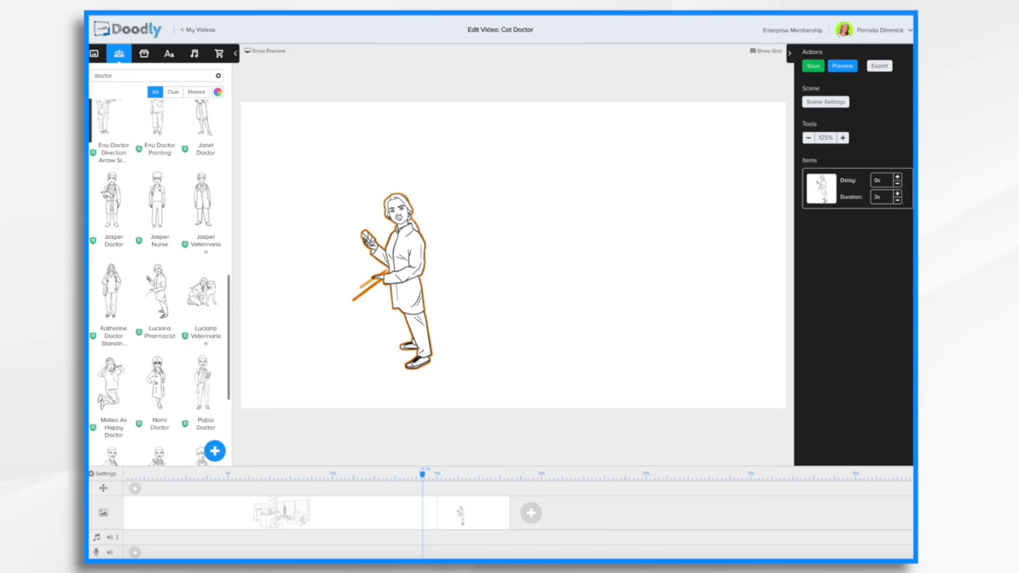
left_click(397, 214)
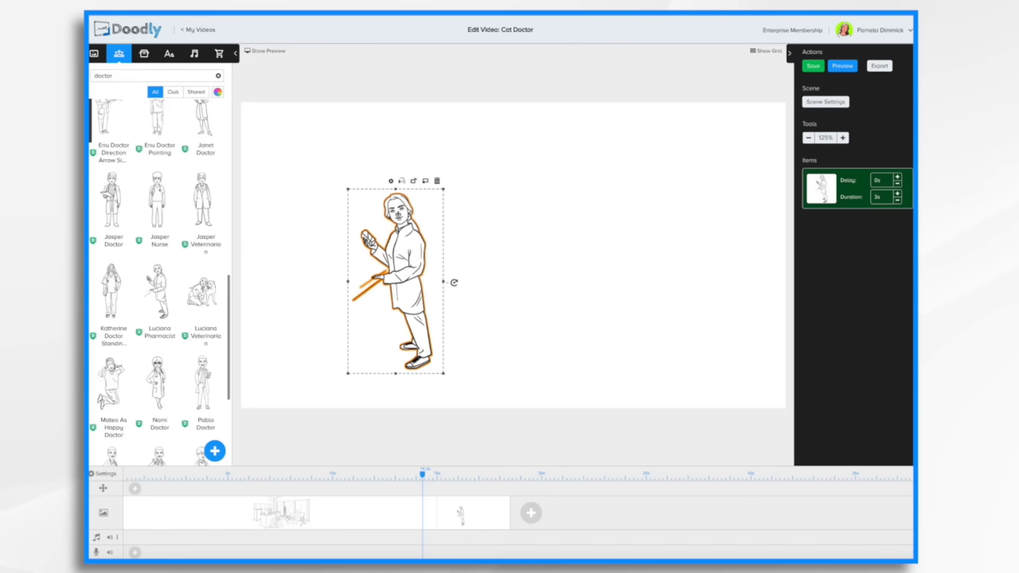
left_click(402, 182)
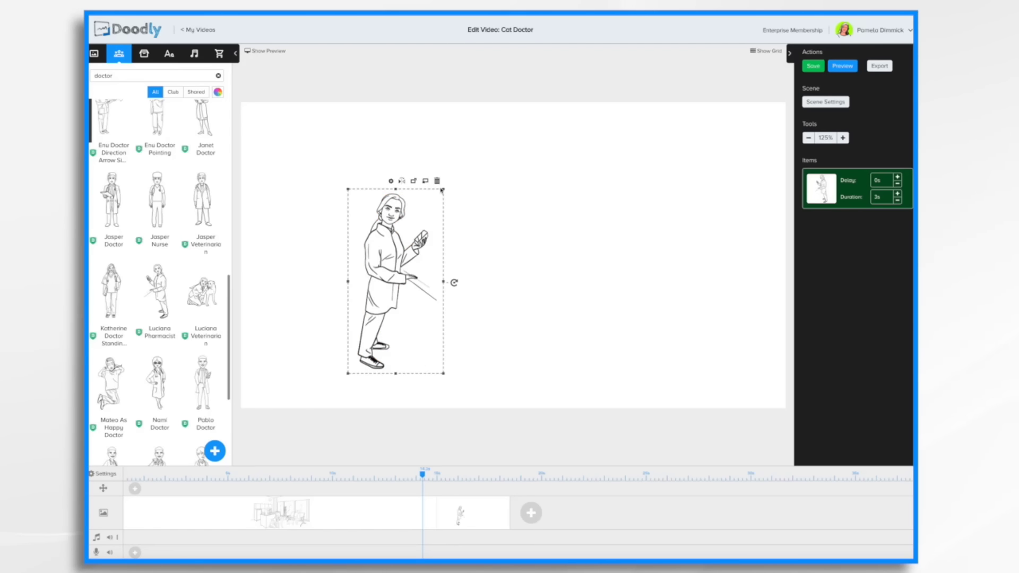
Enlarge the pharmacist and move her toward the scene's left side.
left_click_drag(444, 191, 537, 132)
left_click_drag(407, 207, 340, 222)
left_click(512, 260)
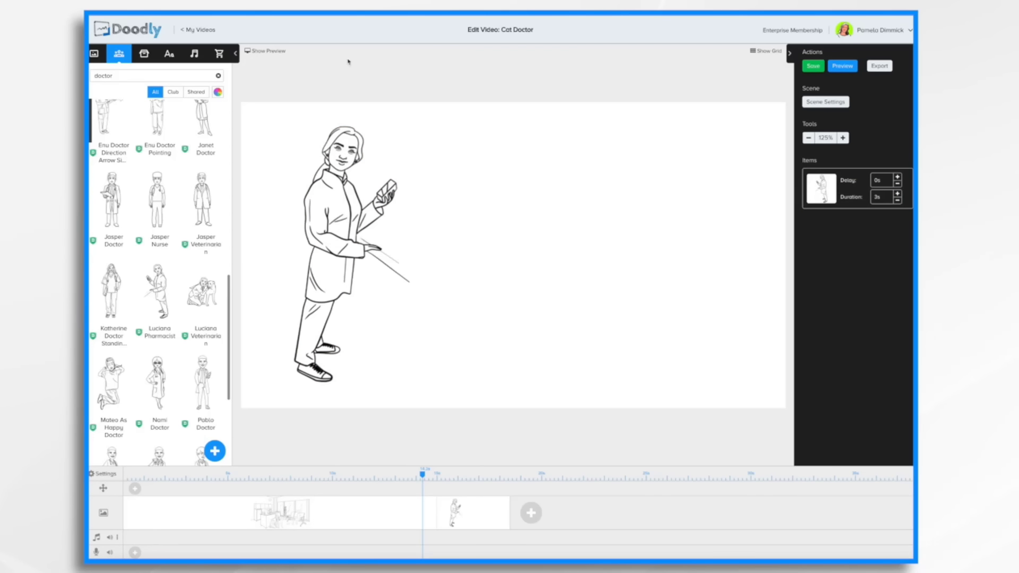
Add an Architects Daughter text box to the upper middle of the new scene.
left_click(169, 53)
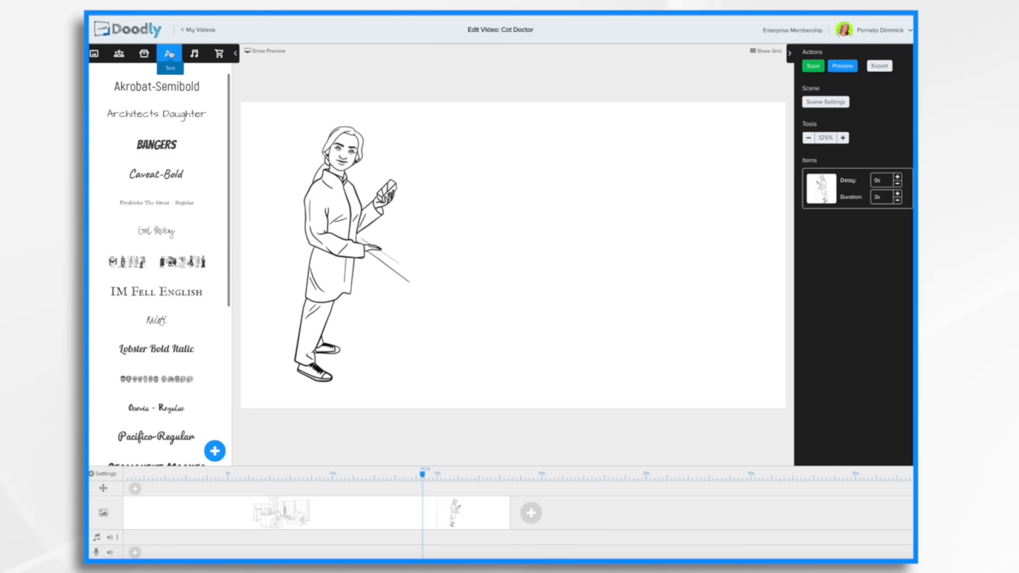
left_click_drag(162, 114, 525, 152)
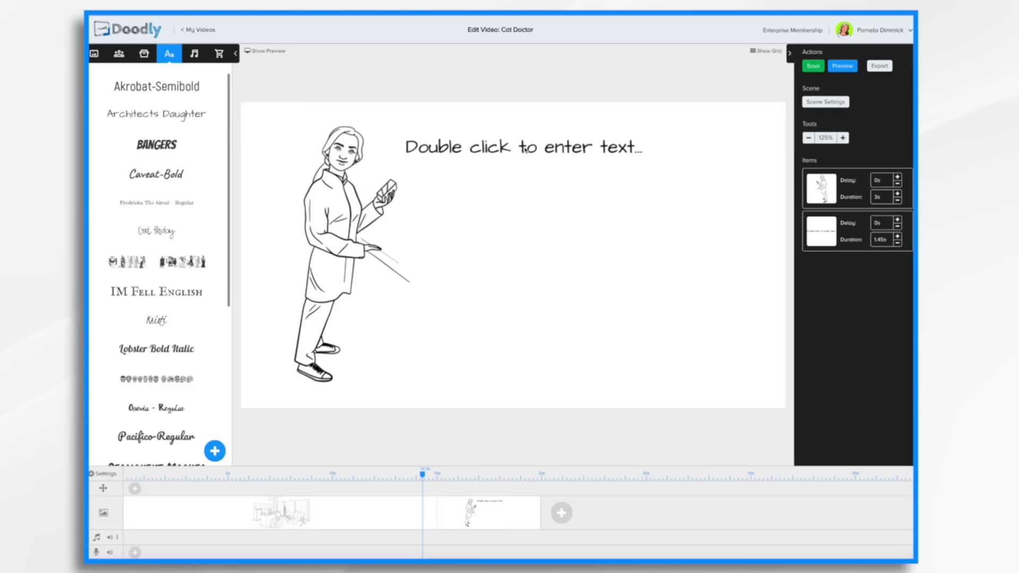
Replace the placeholder text of the new text box with "Veterinarian Services".
double_click(526, 150)
type("Ve")
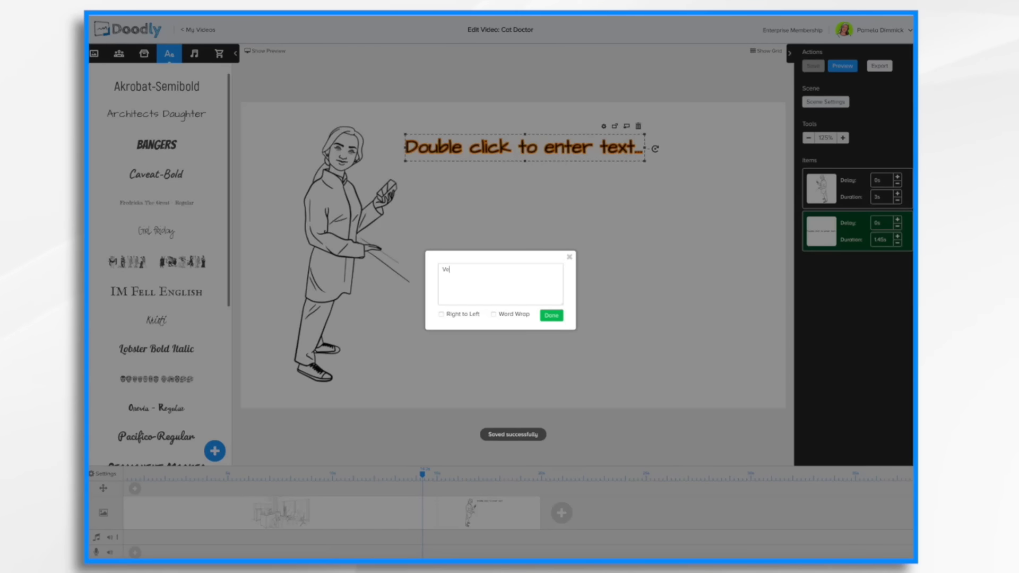
type("terinarian Services")
left_click(552, 316)
Add a second Architects Daughter text box below the title reading "Emergency Care".
left_click_drag(162, 114, 582, 222)
double_click(582, 219)
key("ctrl+a")
type("Emergency")
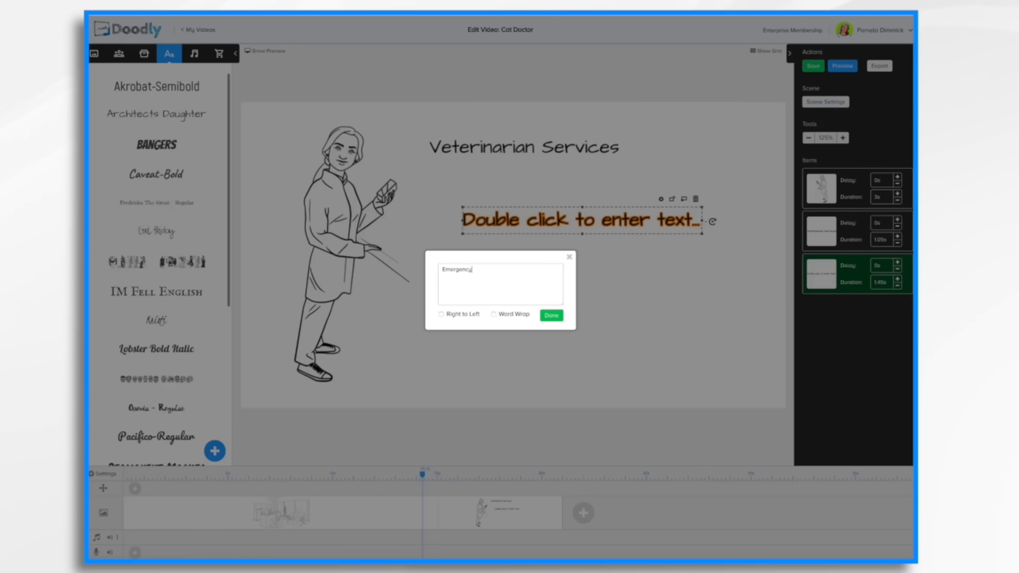
type(" Care")
left_click(551, 315)
Add a third Architects Daughter text box lower in the scene reading "Well Visits".
left_click_drag(162, 114, 587, 314)
double_click(587, 315)
left_click_drag(517, 272, 441, 270)
type("We")
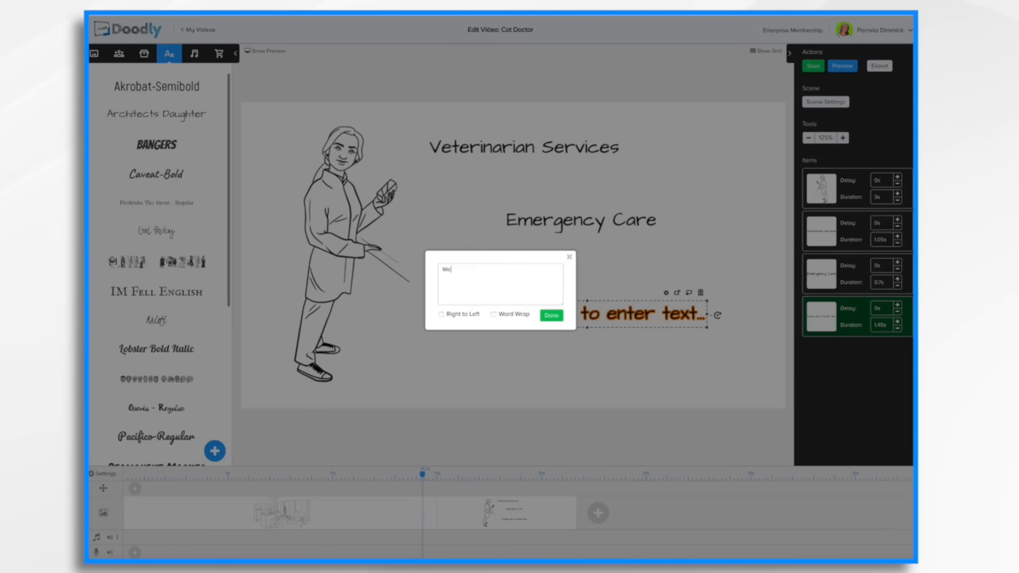
type("sit")
left_click(551, 315)
Add a fourth Architects Daughter text box beneath it reading "Vaccine Clinics".
left_click_drag(162, 114, 601, 338)
double_click(601, 338)
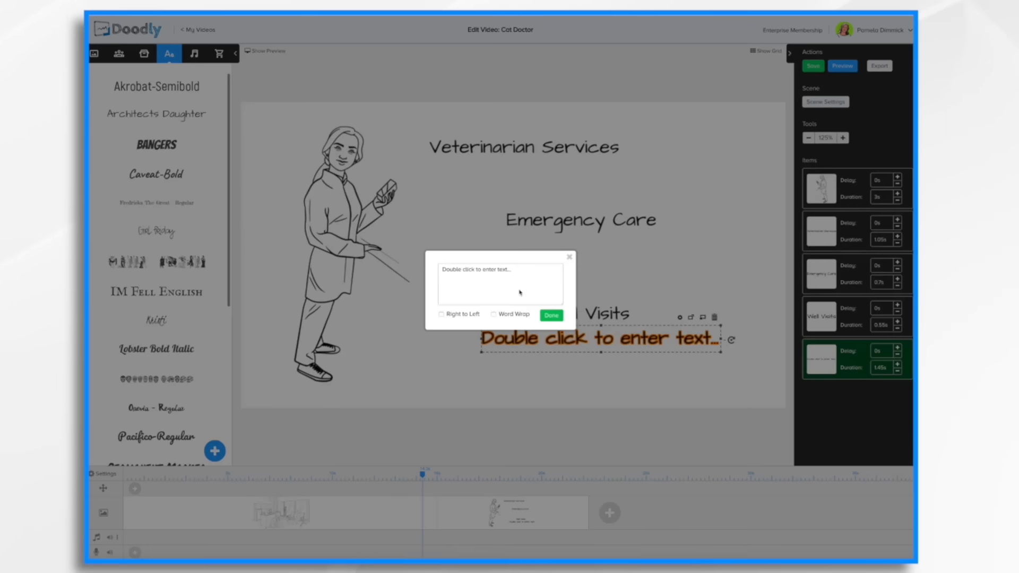
left_click_drag(515, 272, 442, 270)
type("Vaccine Clinics")
left_click(551, 315)
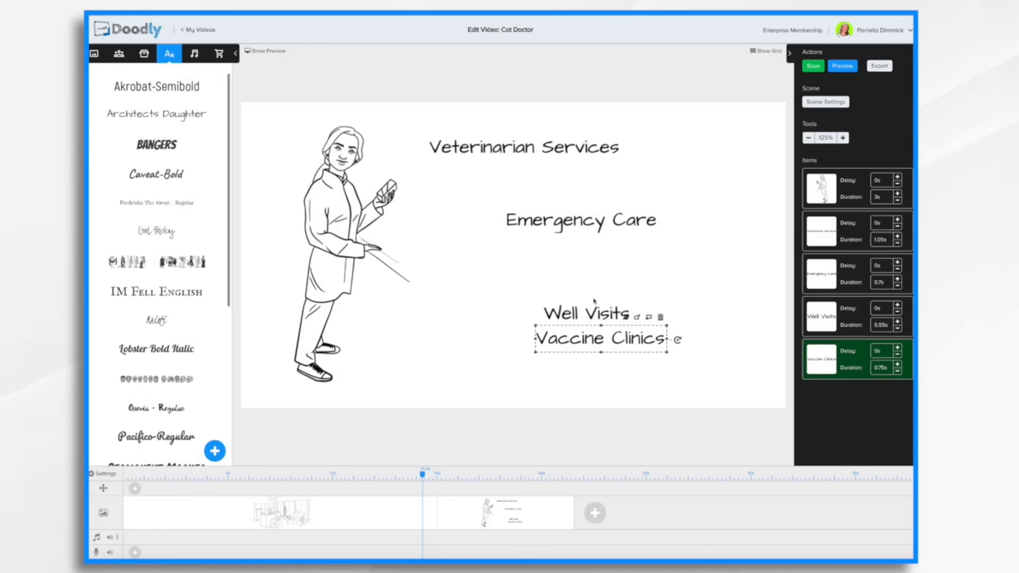
Enlarge the "Veterinarian Services" title and try setting its color to red in its asset settings.
left_click(580, 154)
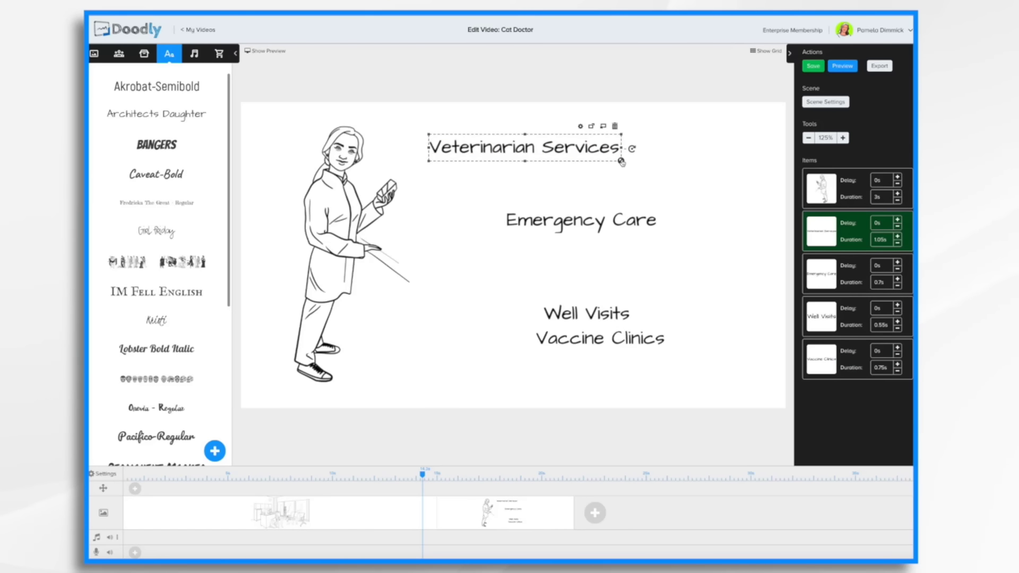
left_click_drag(622, 161, 715, 189)
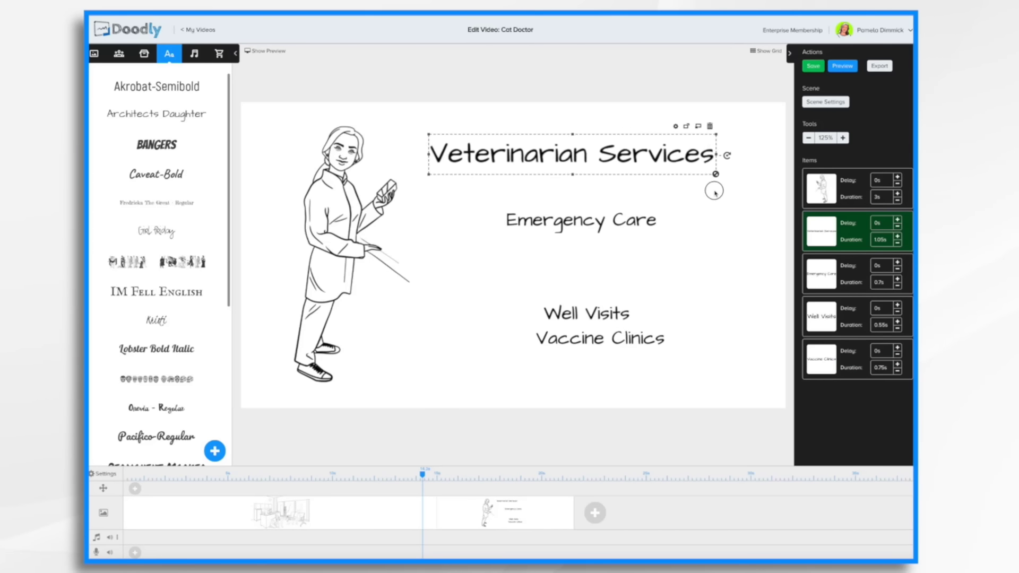
left_click(678, 126)
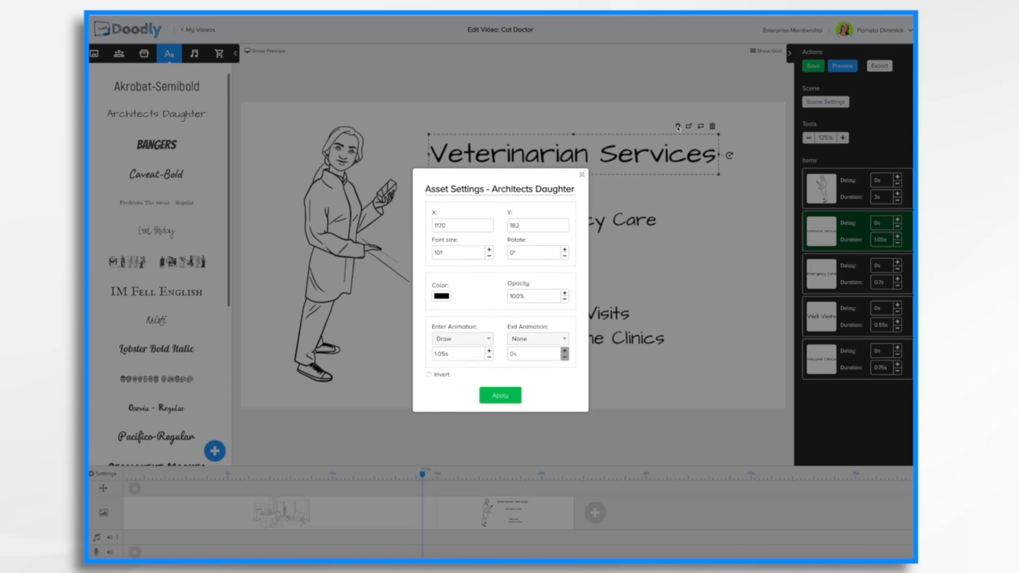
left_click(440, 297)
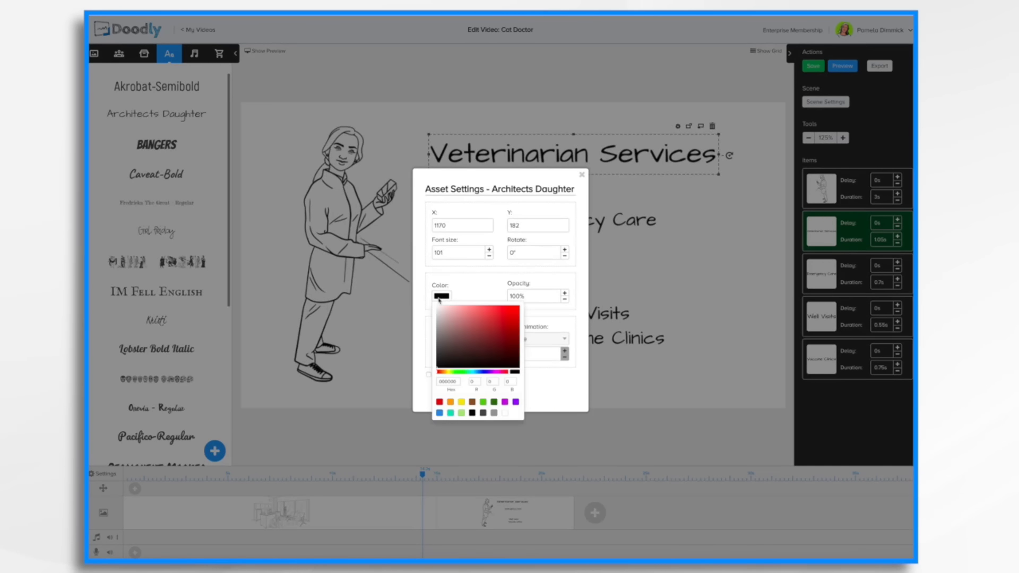
left_click(541, 386)
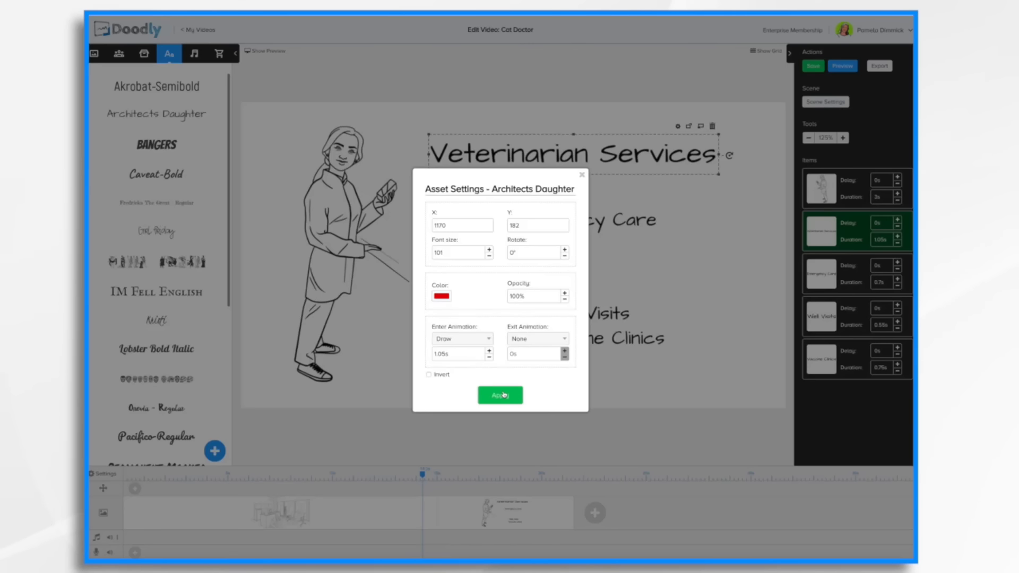
left_click(503, 394)
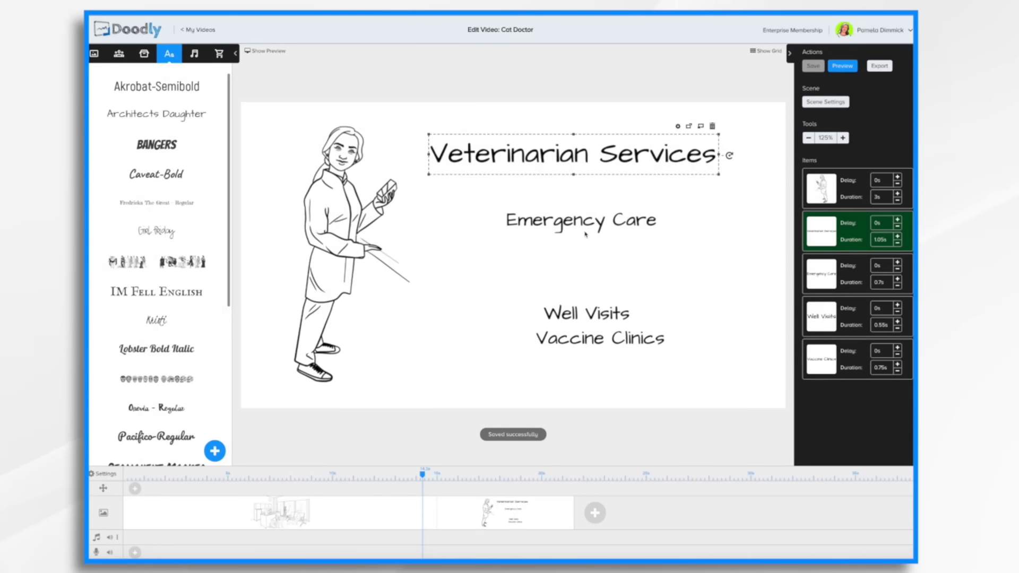
Stack Emergency Care, Well Visits and Vaccine Clinics as a list directly beneath the title, using the grid for alignment.
left_click_drag(589, 225, 561, 187)
left_click_drag(599, 307, 542, 202)
left_click(766, 51)
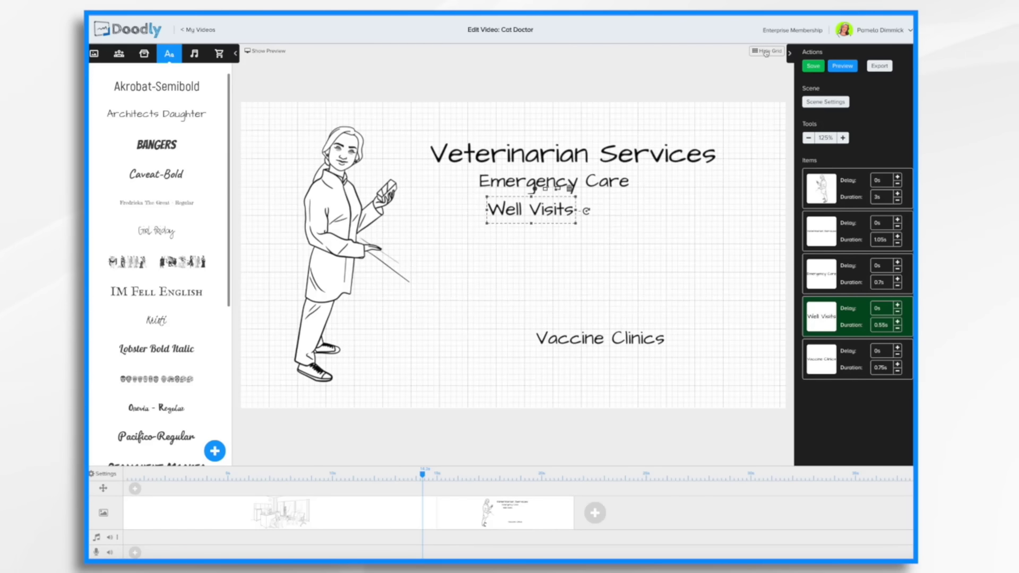
left_click_drag(526, 209, 519, 208)
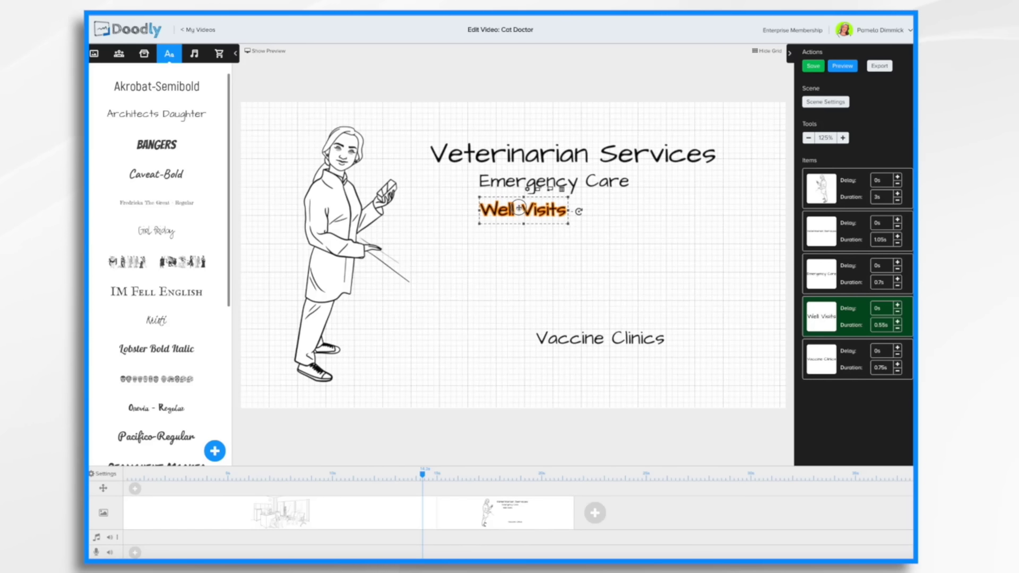
left_click(509, 182)
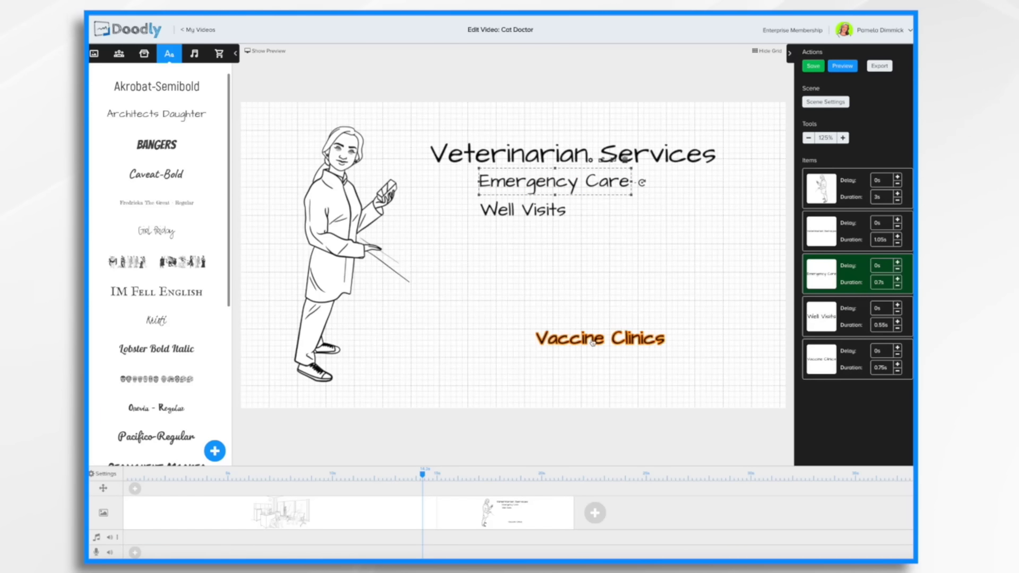
left_click_drag(593, 342, 536, 236)
double_click(536, 235)
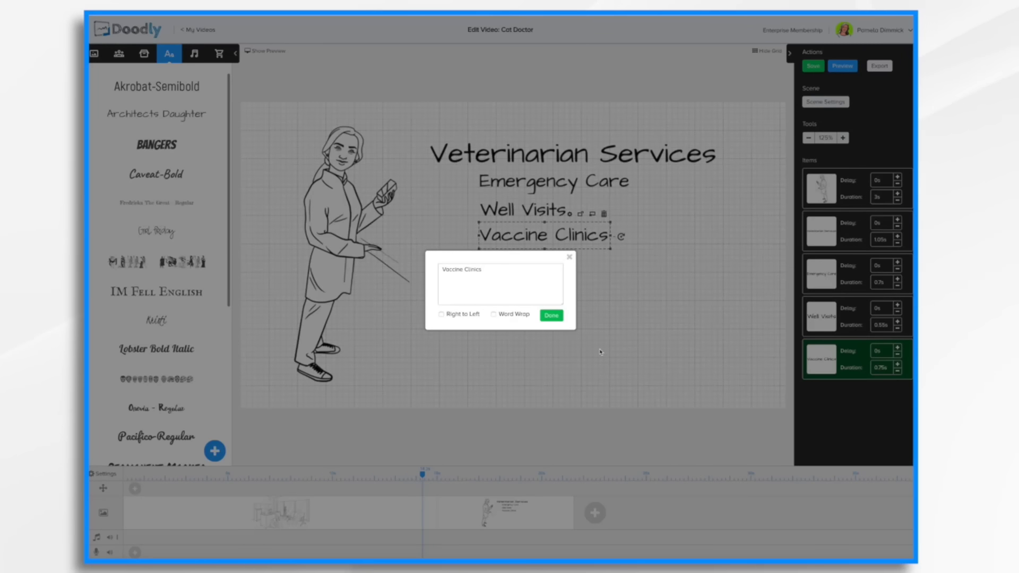
left_click(552, 315)
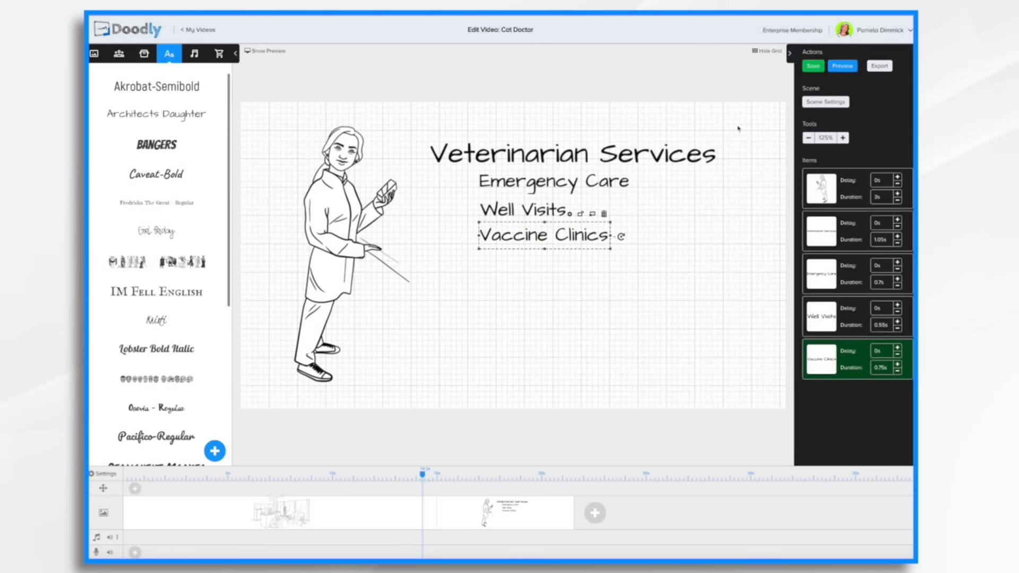
left_click(770, 51)
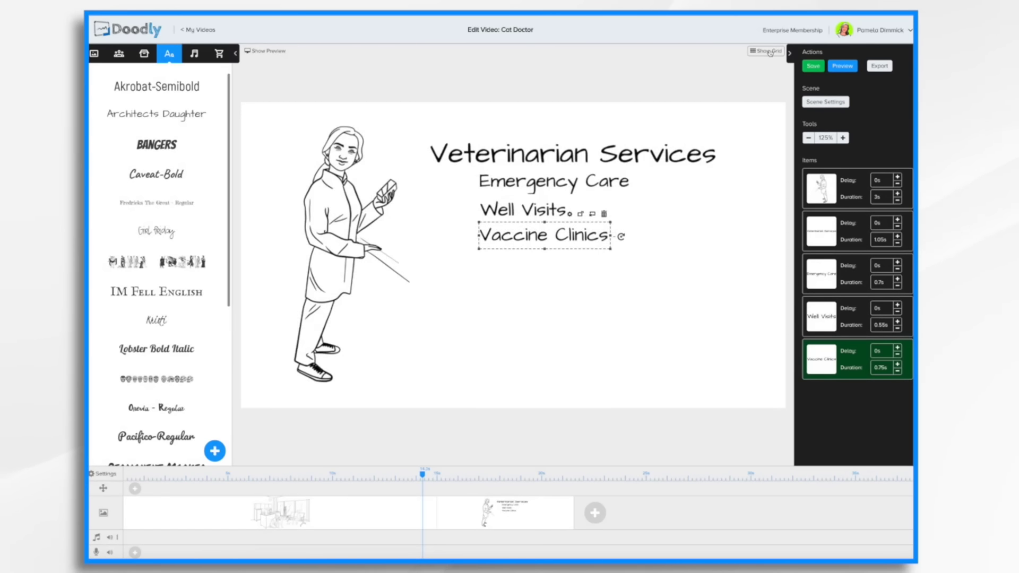
Add a sitting cat image on the scene's right side and a stretching dog image in the middle.
left_click(144, 53)
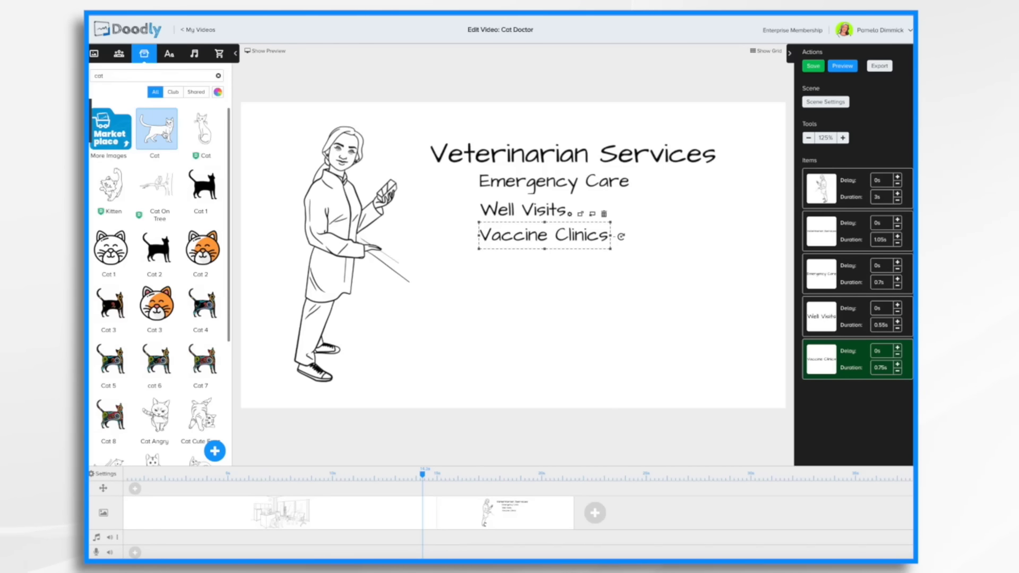
left_click_drag(203, 130, 711, 295)
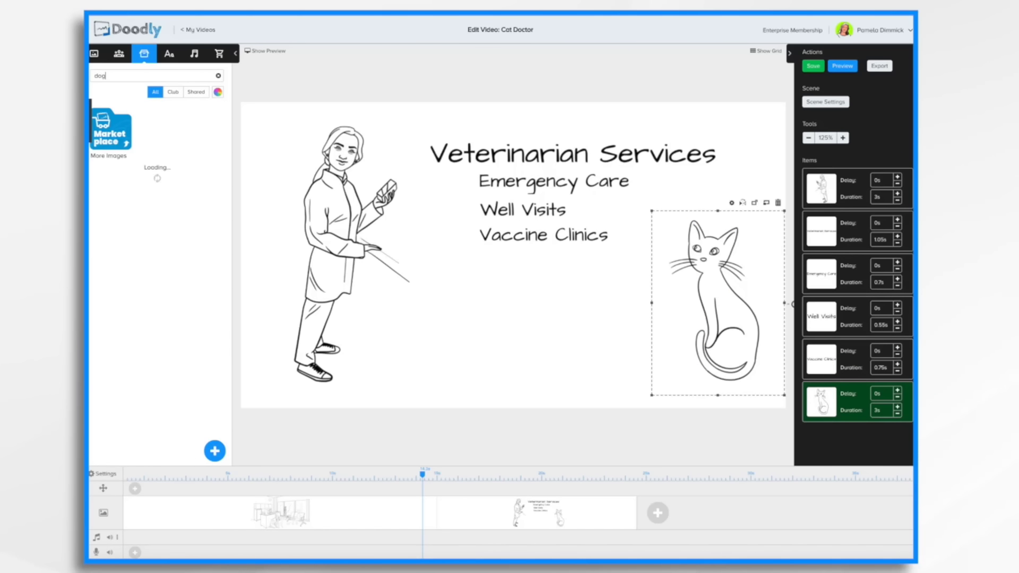
left_click_drag(156, 130, 234, 154)
left_click(114, 252)
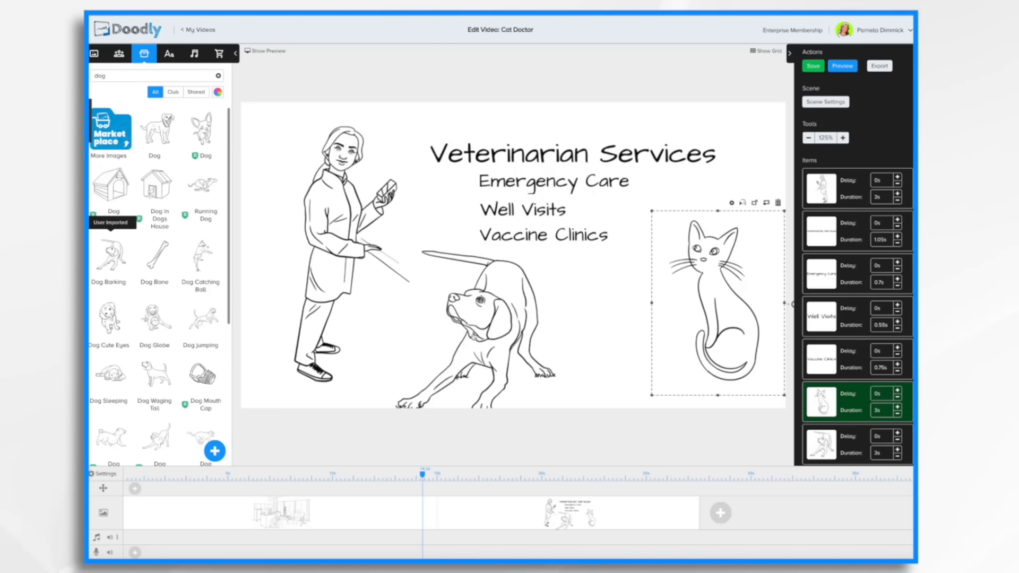
Shrink the dog and position it below the service list between the pharmacist and the cat.
left_click_drag(472, 303, 504, 290)
left_click_drag(603, 228, 560, 271)
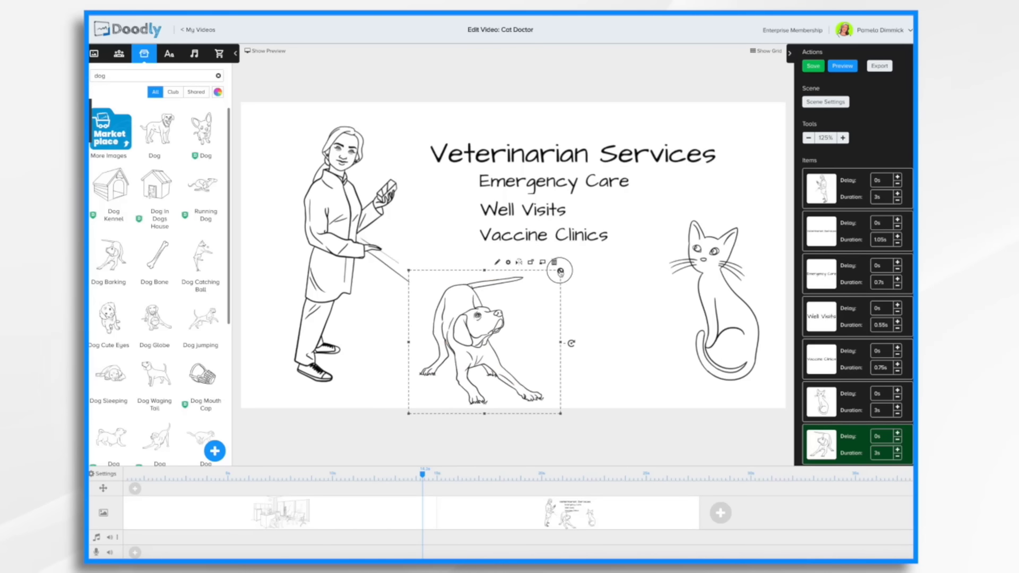
left_click_drag(476, 319, 469, 305)
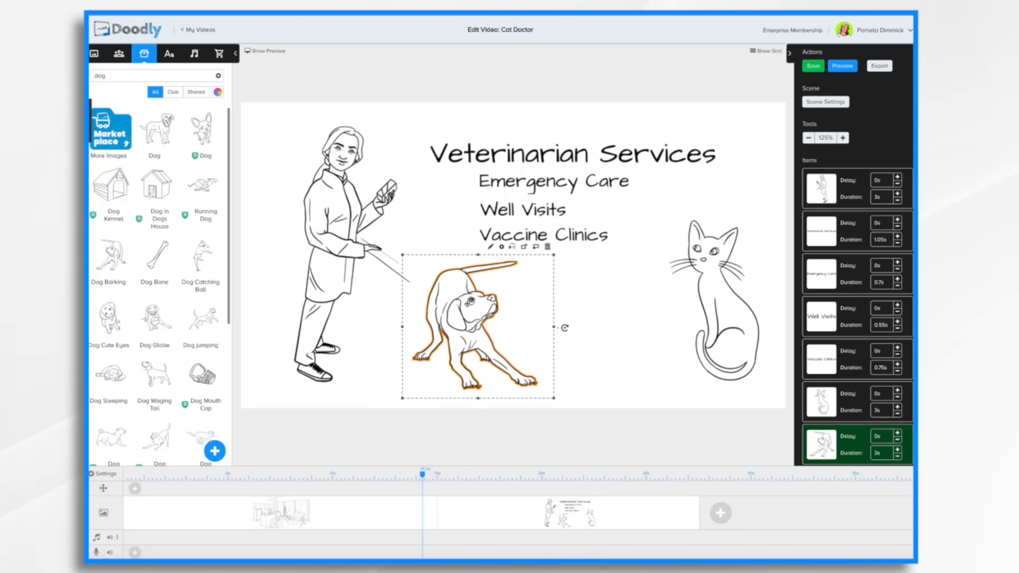
scroll(644, 525, "down", 1)
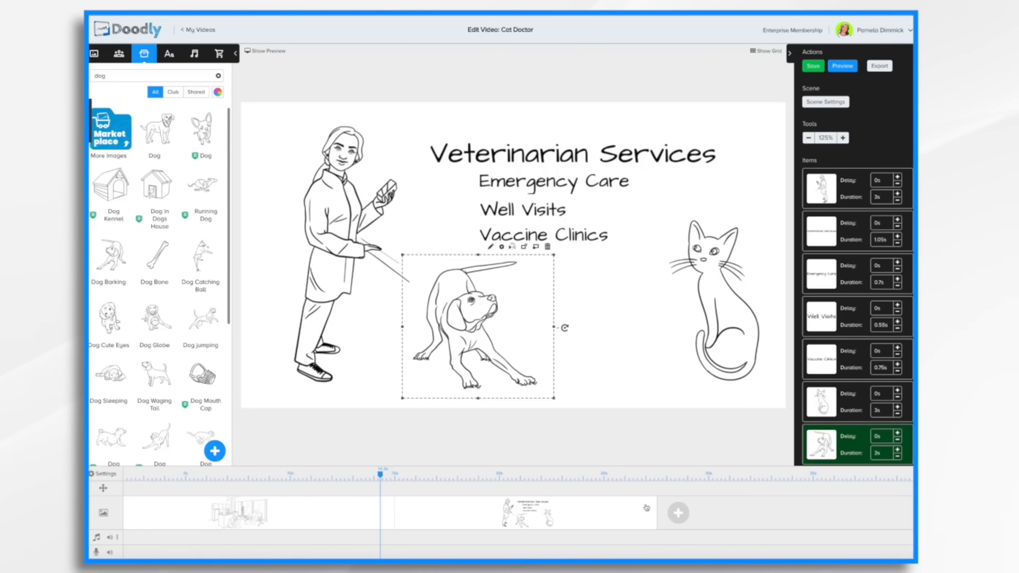
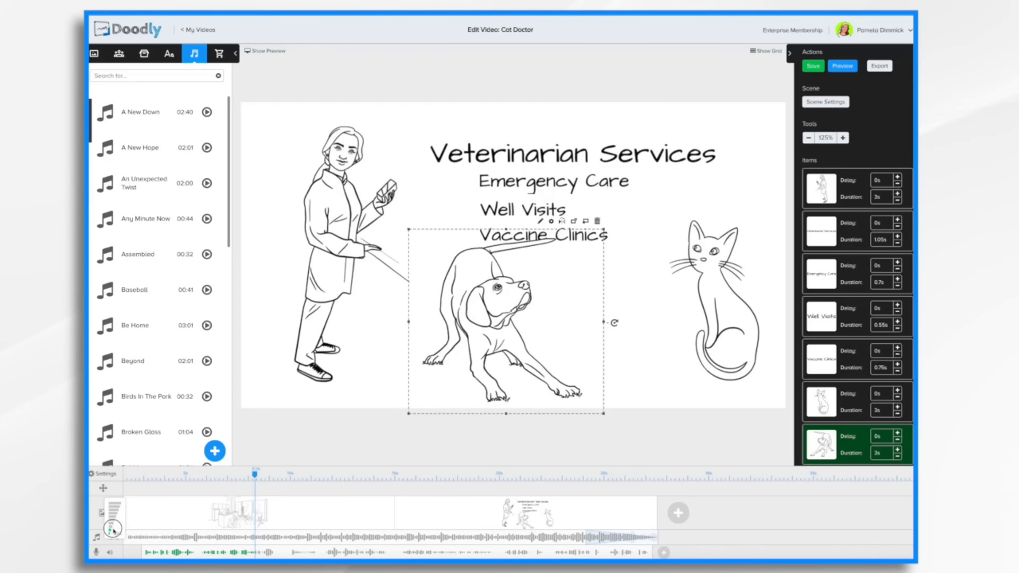
Add a second music track to the timeline.
left_click(332, 520)
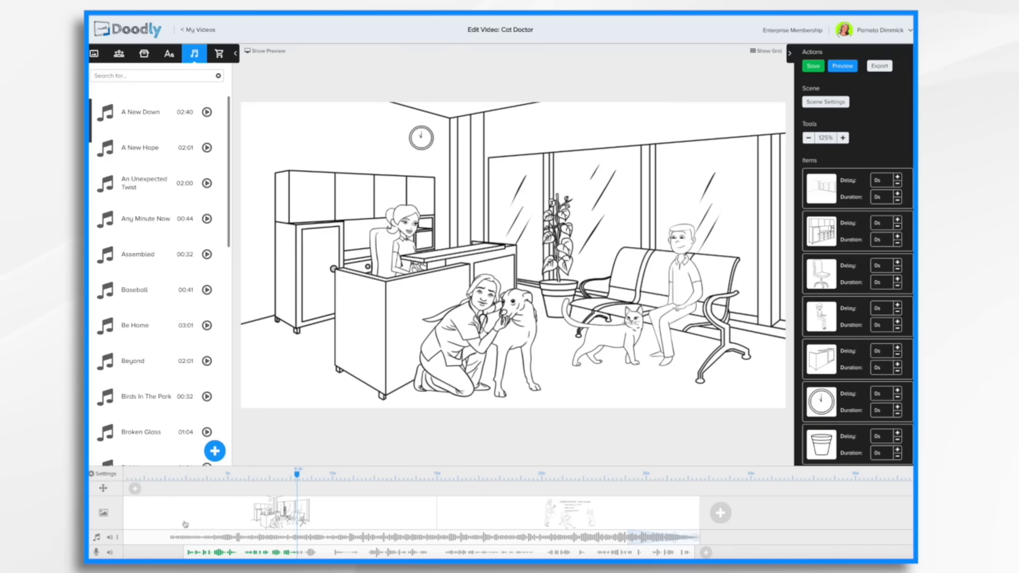
left_click(118, 538)
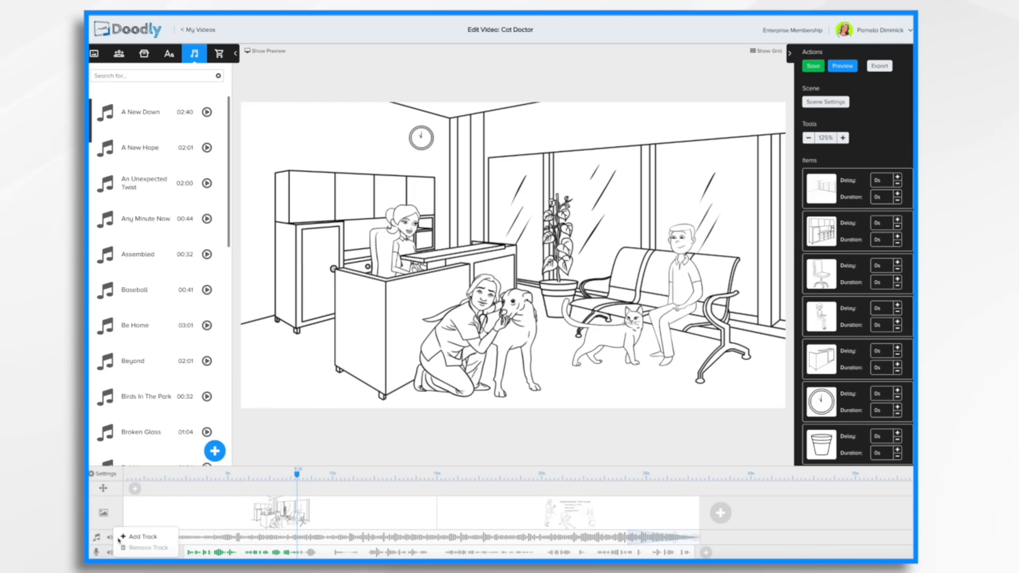
left_click(154, 537)
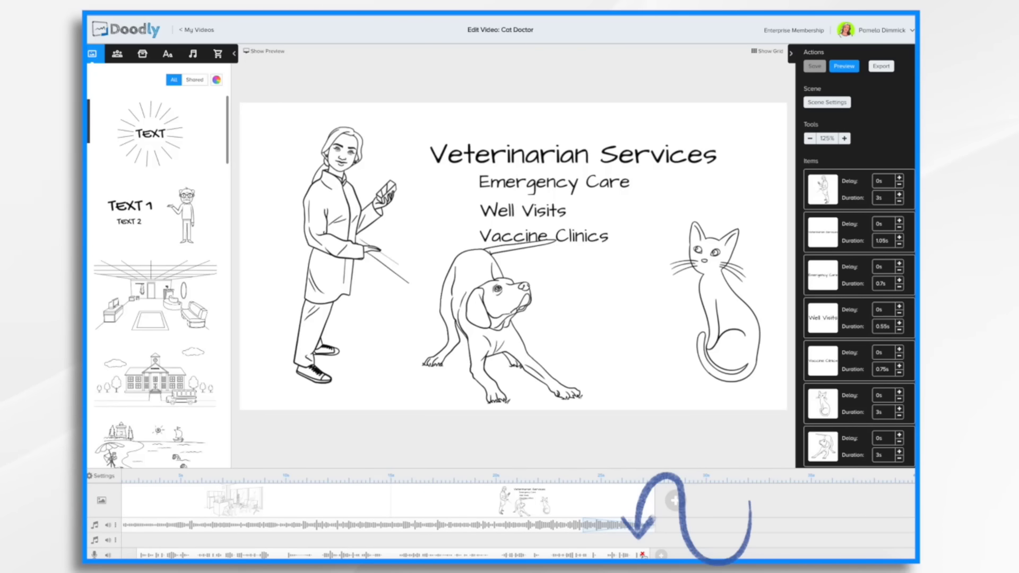
Remove the existing voiceover audio from the timeline.
left_click(642, 554)
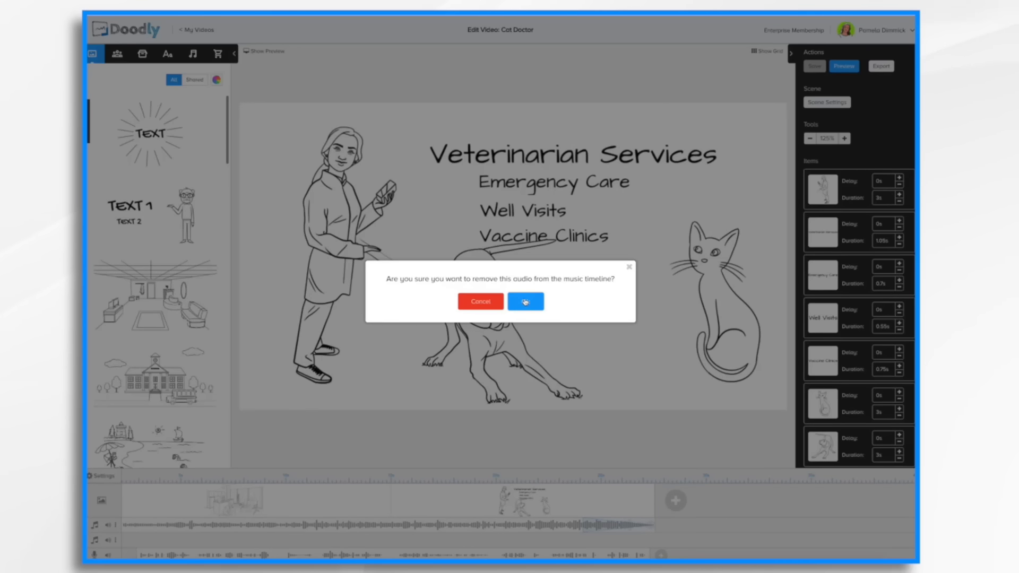
left_click(525, 301)
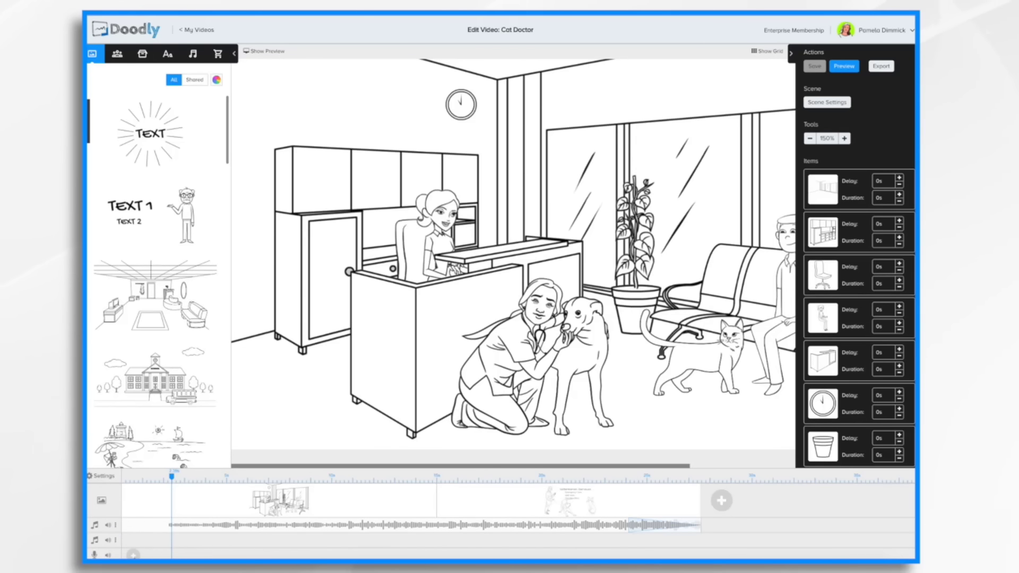
Record a new voiceover while the video preview plays.
left_click(133, 555)
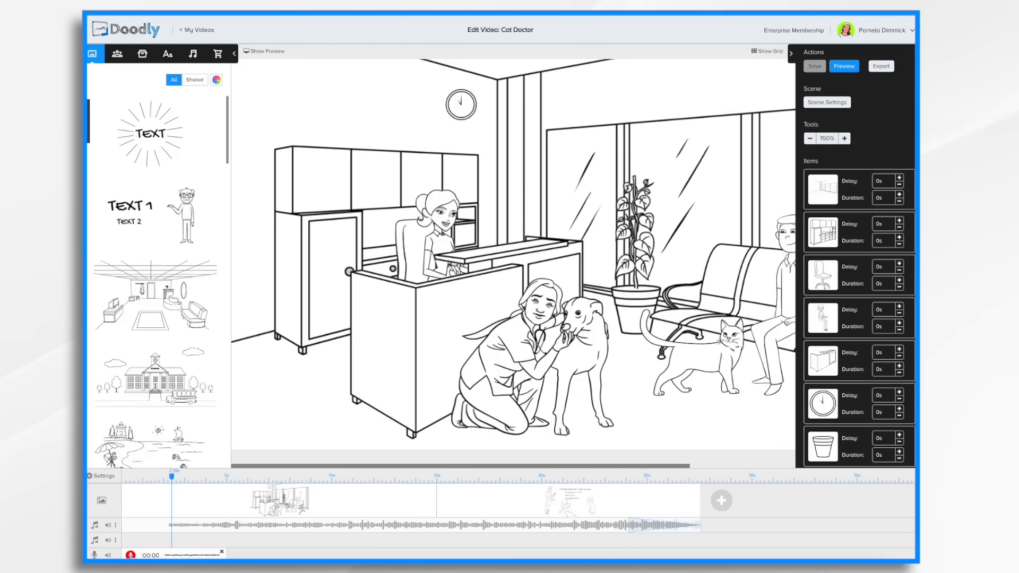
left_click(130, 555)
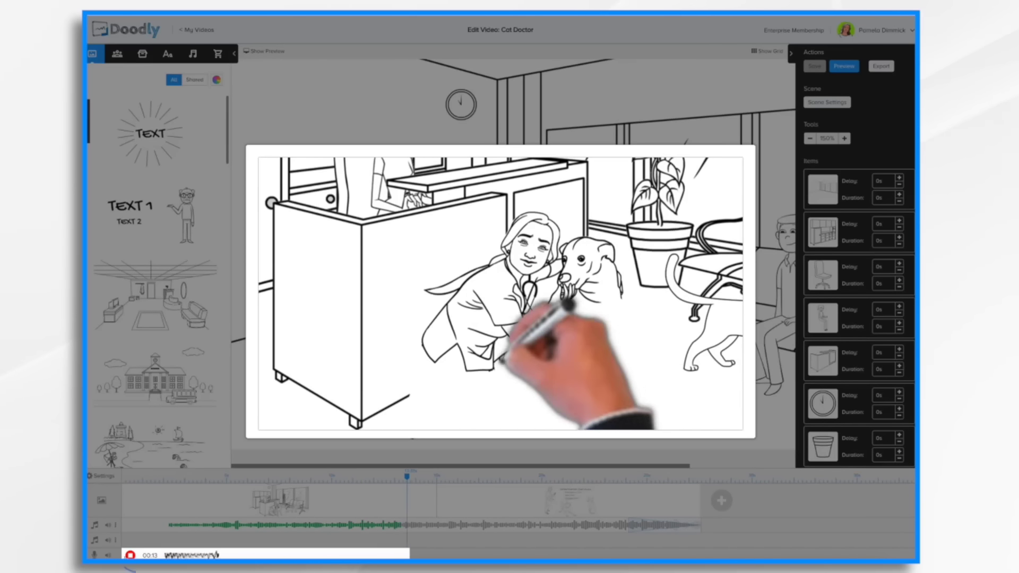
left_click(130, 555)
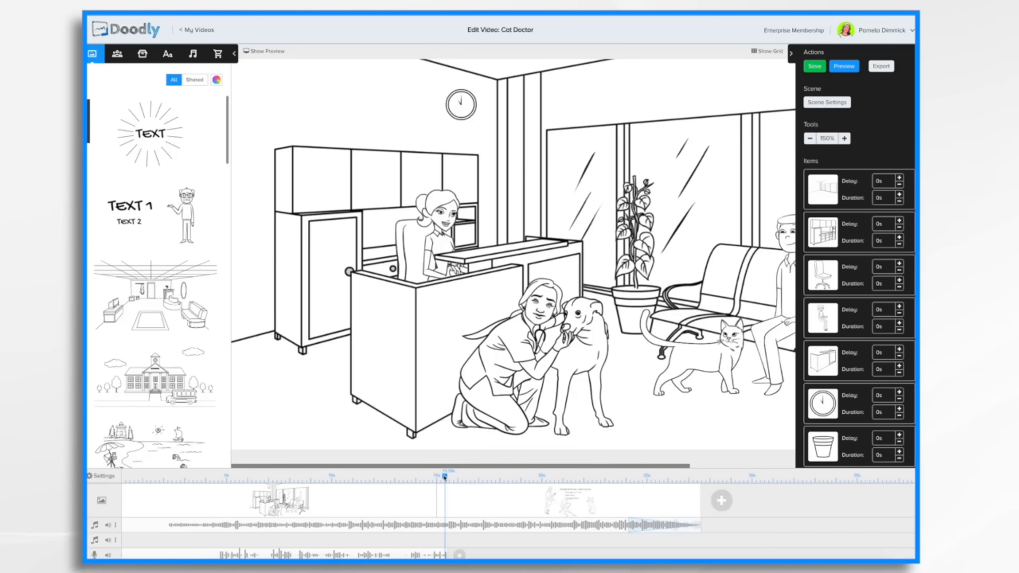
Trim the end of the recorded voiceover clip to shorten it.
left_click_drag(445, 476, 210, 491)
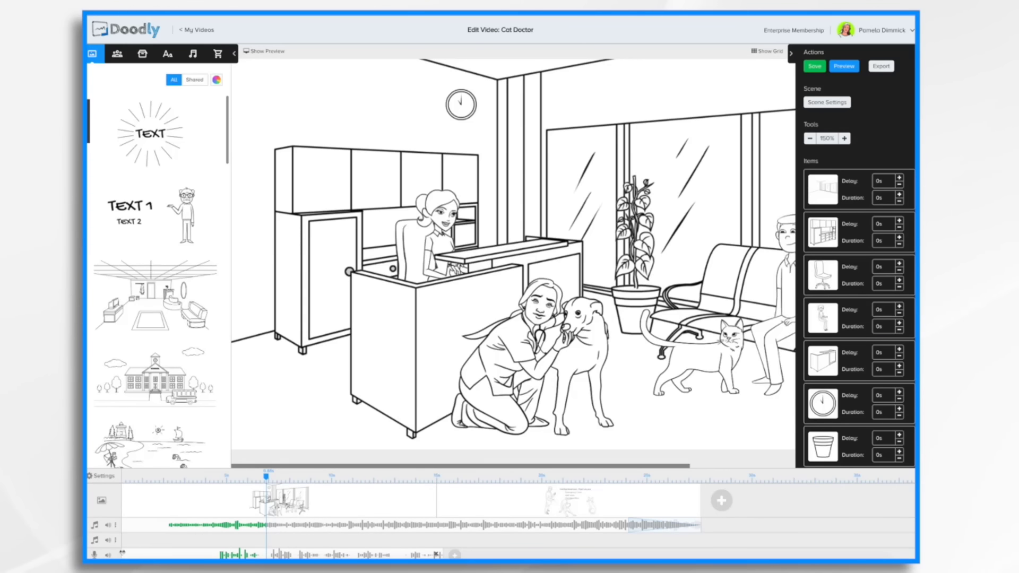
left_click(214, 554)
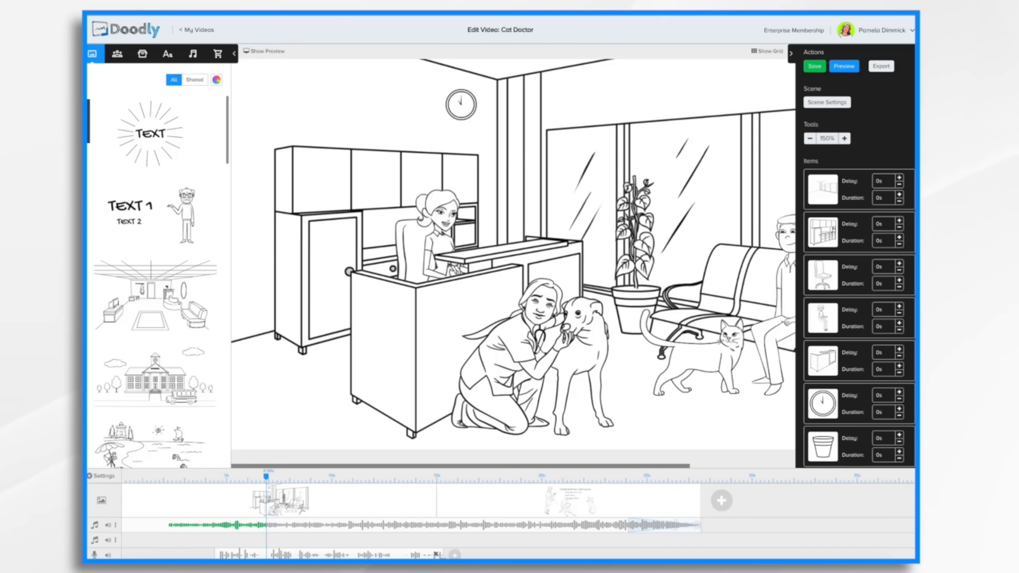
left_click_drag(436, 554, 393, 555)
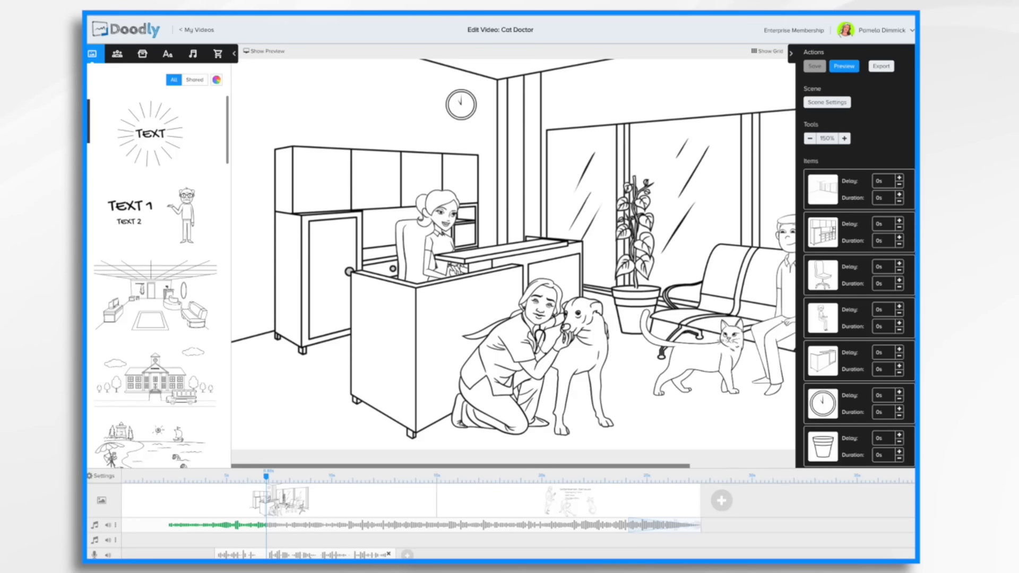
left_click(310, 554)
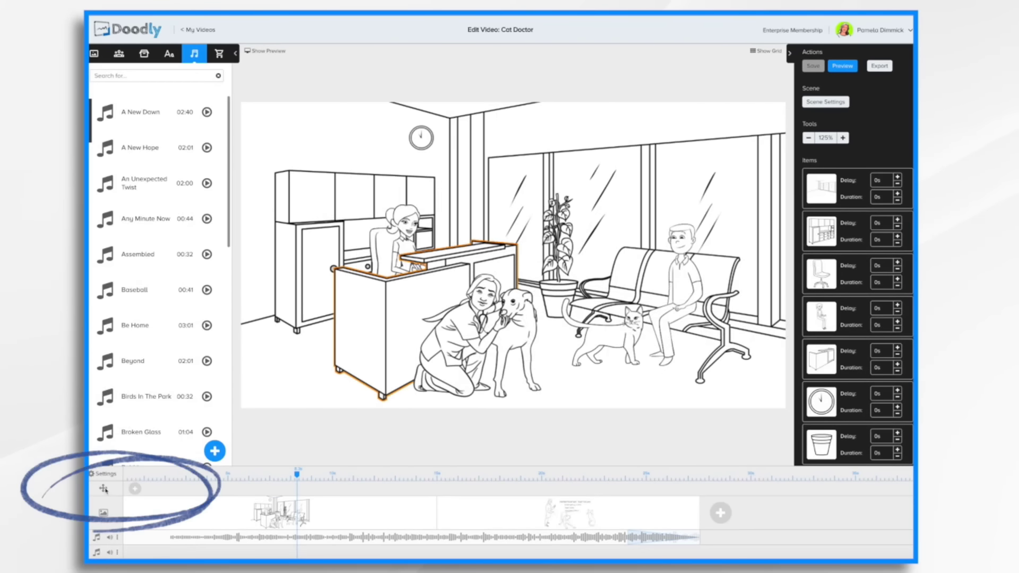
Add a pan and zoom effect to the reception scene, unlocking the start frame and shrinking it around the reception desk.
left_click(135, 489)
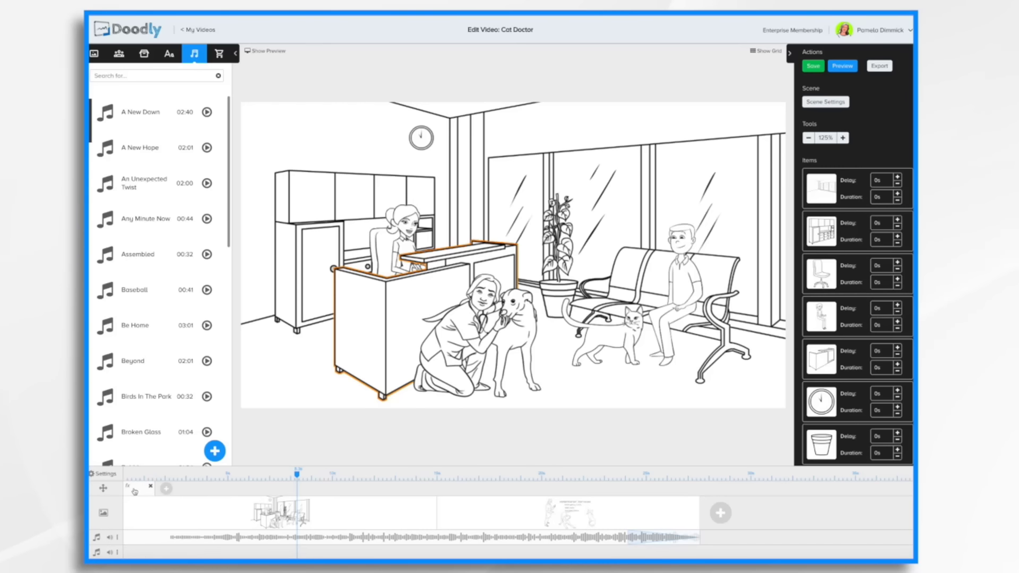
left_click(136, 492)
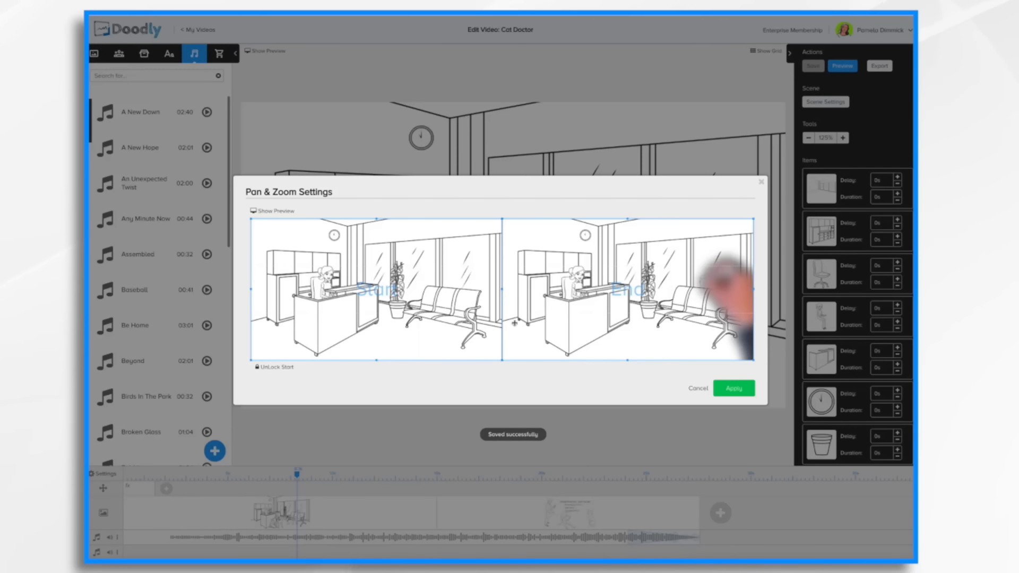
left_click(269, 368)
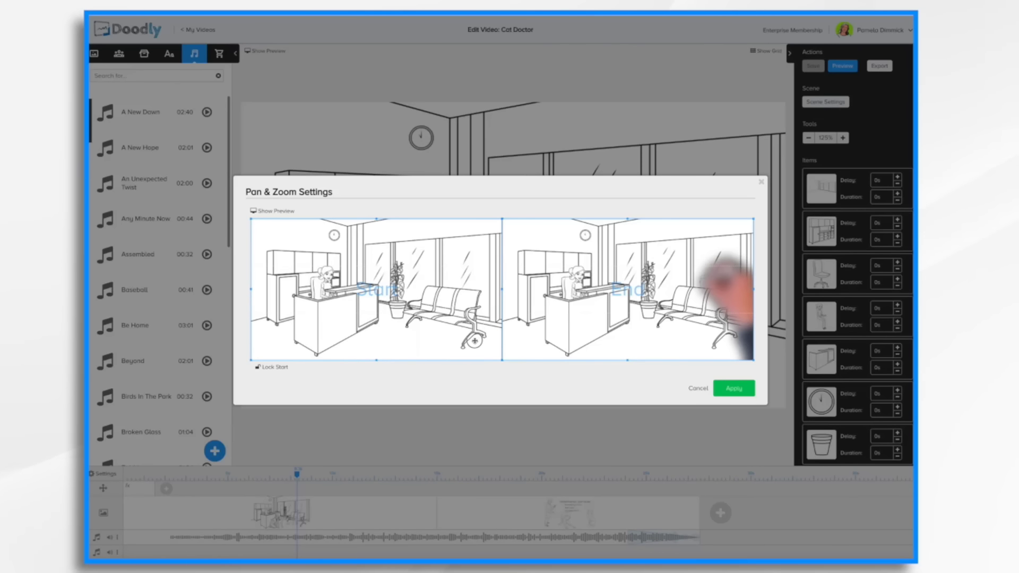
left_click_drag(377, 219, 378, 242)
left_click_drag(422, 295, 407, 275)
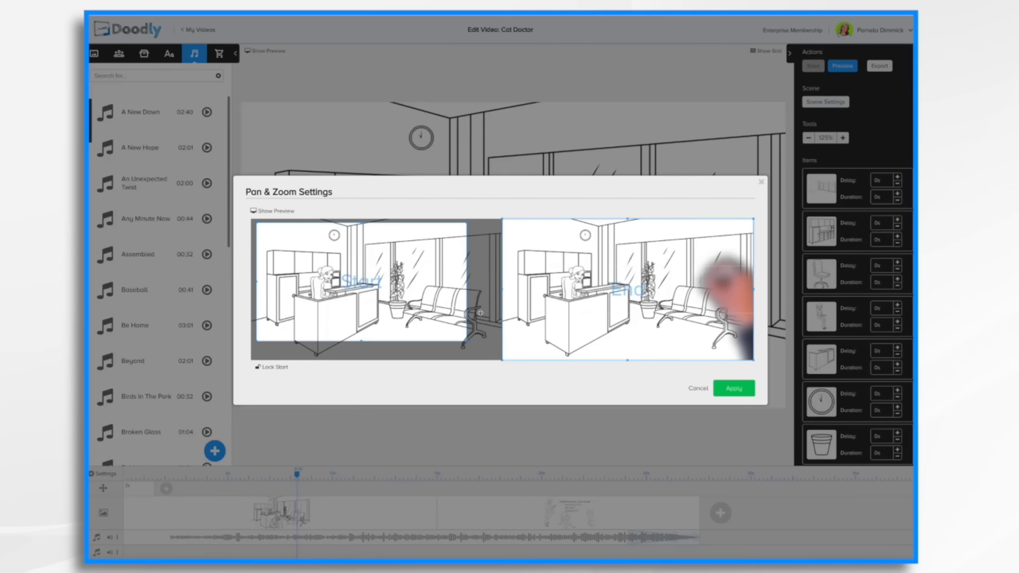
left_click_drag(467, 342, 439, 325)
left_click_drag(371, 300, 372, 304)
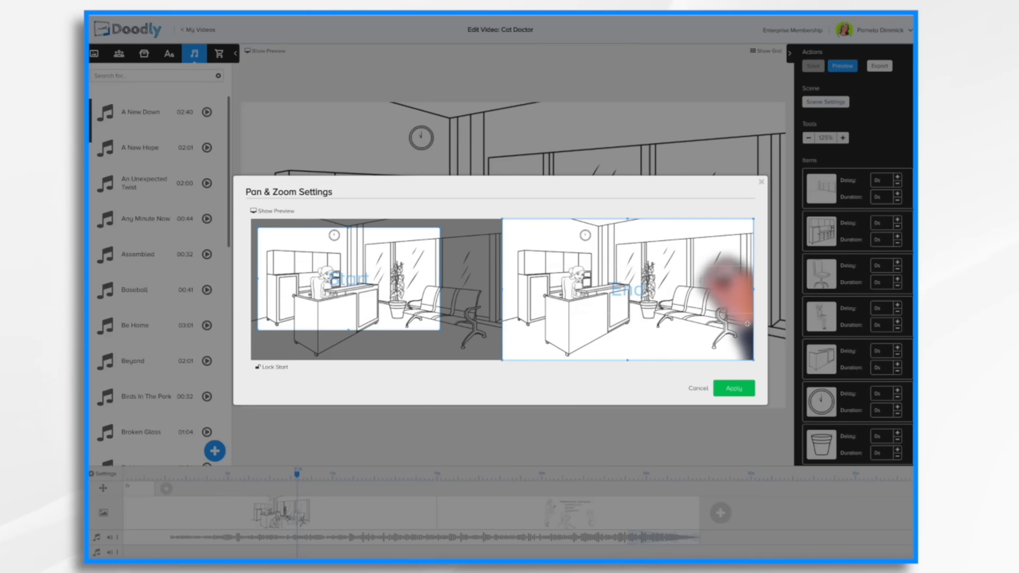
left_click(733, 391)
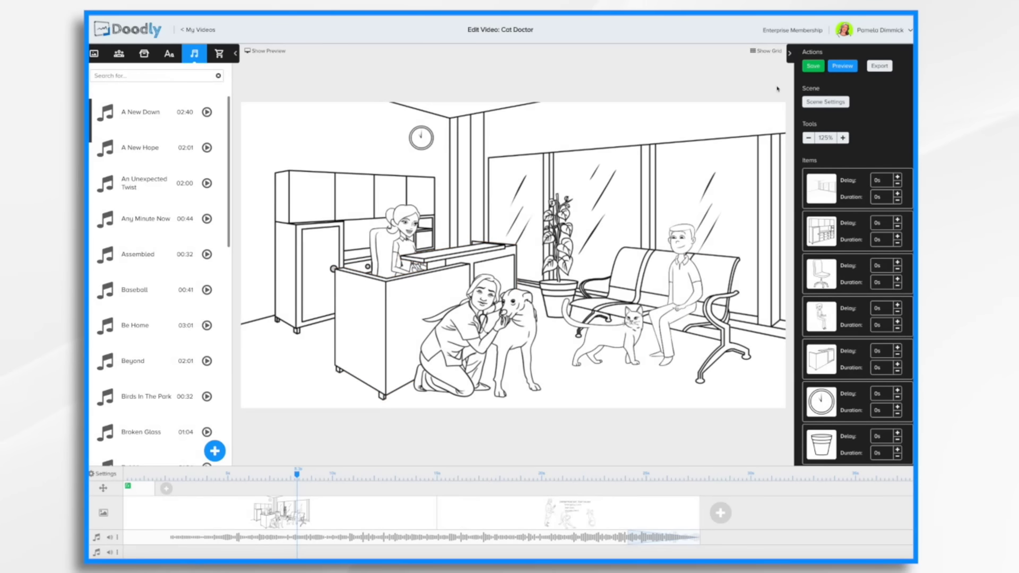
Lengthen the pan and zoom effect on the timeline and preview the result.
left_click(844, 67)
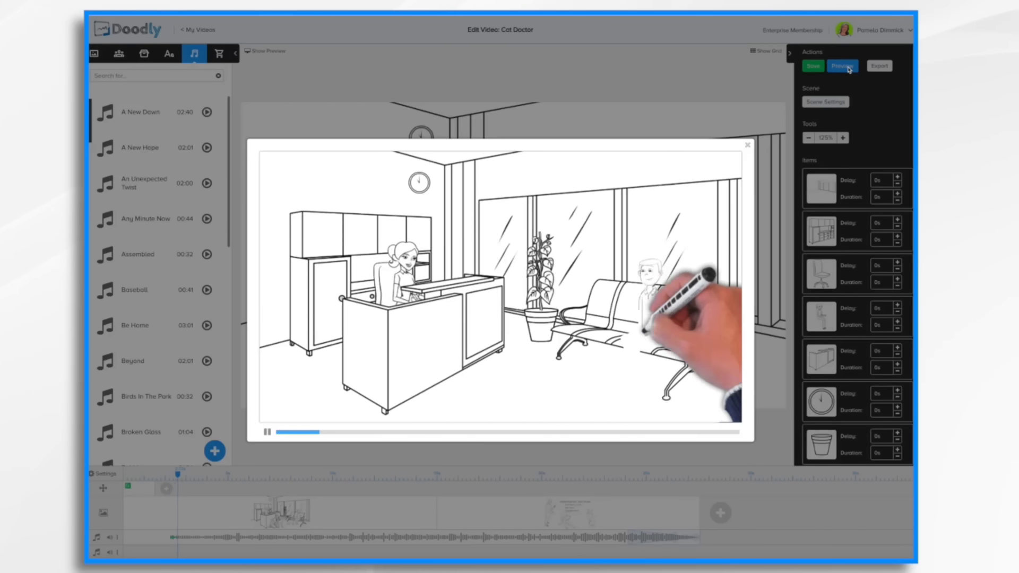
left_click(748, 145)
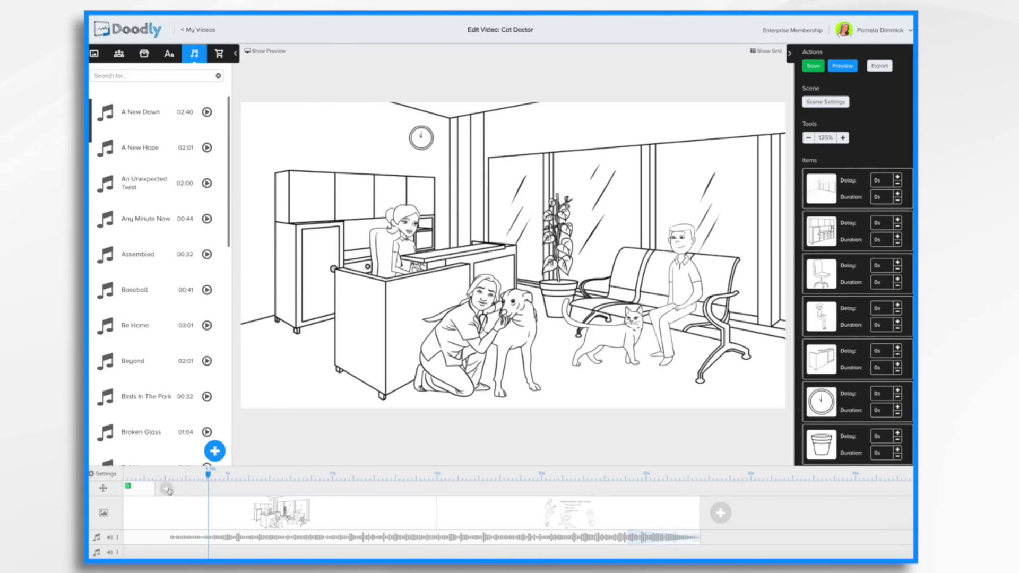
left_click_drag(154, 492, 224, 489)
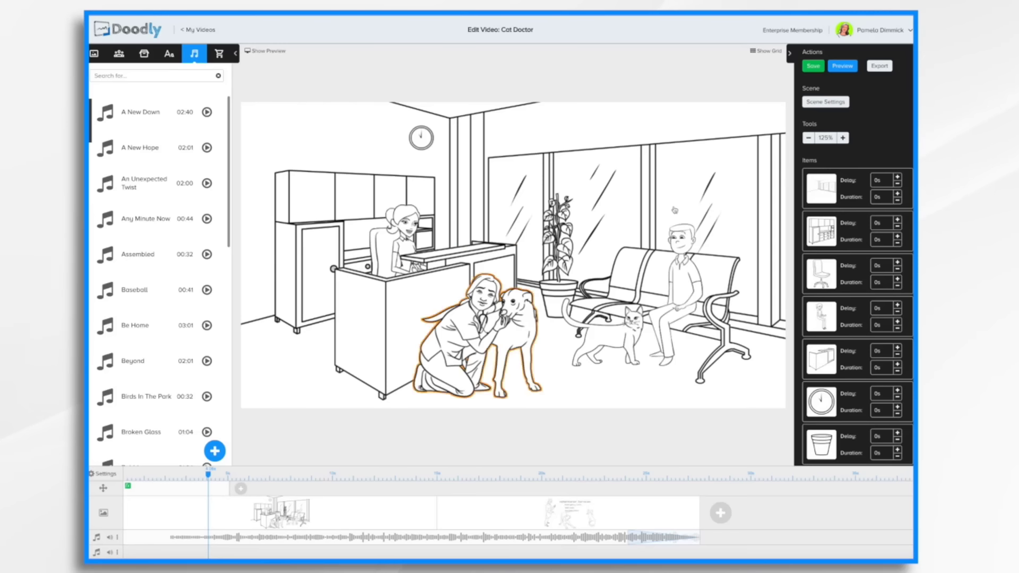
left_click(848, 66)
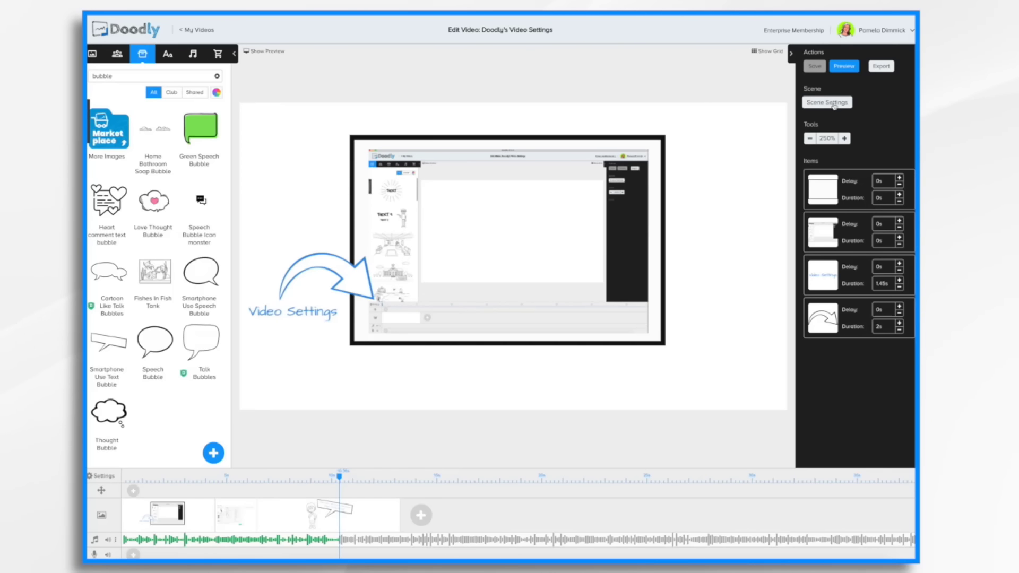
Open the video settings and try each board style, ending back on Whiteboard.
left_click(110, 477)
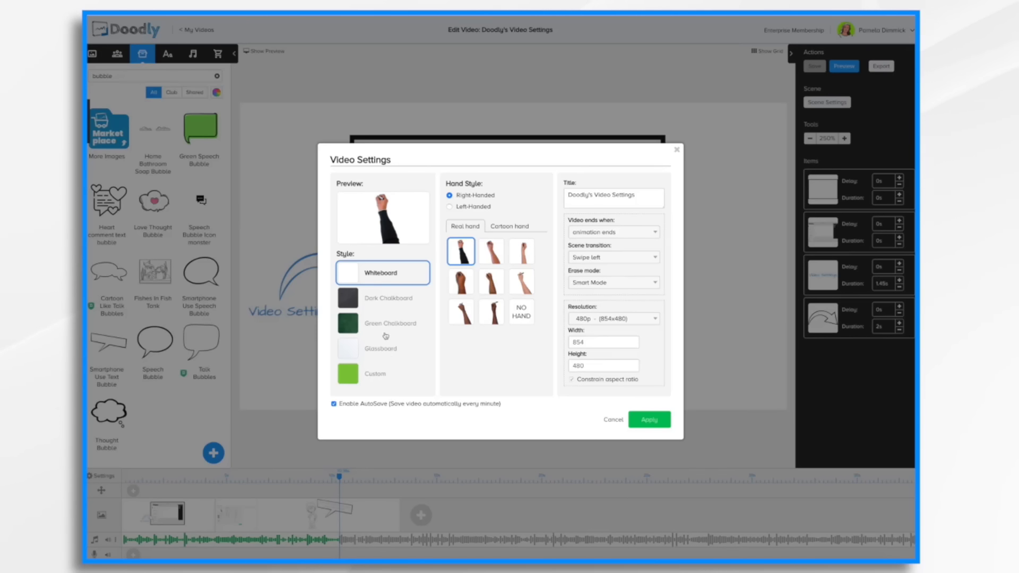
left_click(387, 304)
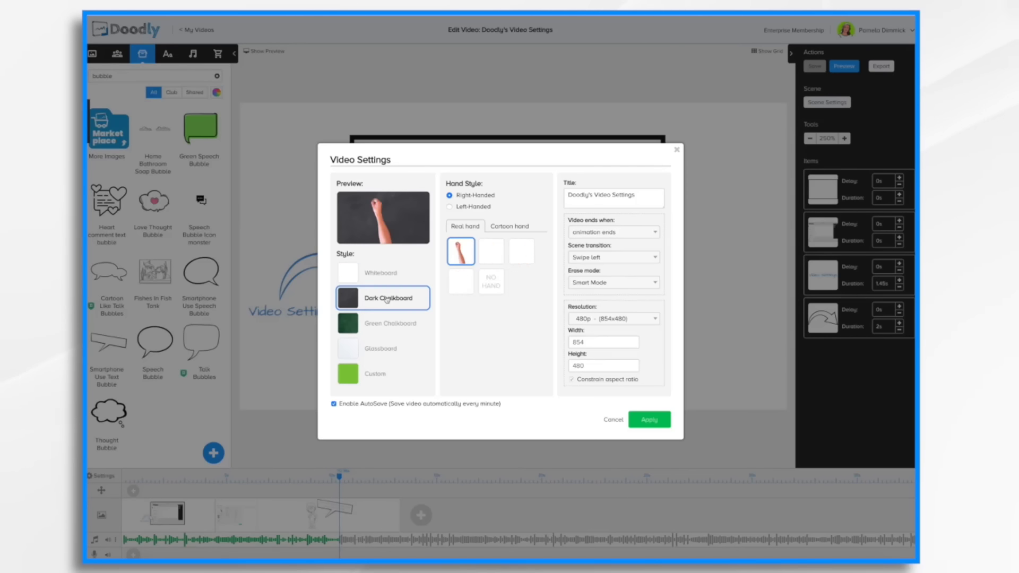
left_click(382, 329)
left_click(378, 351)
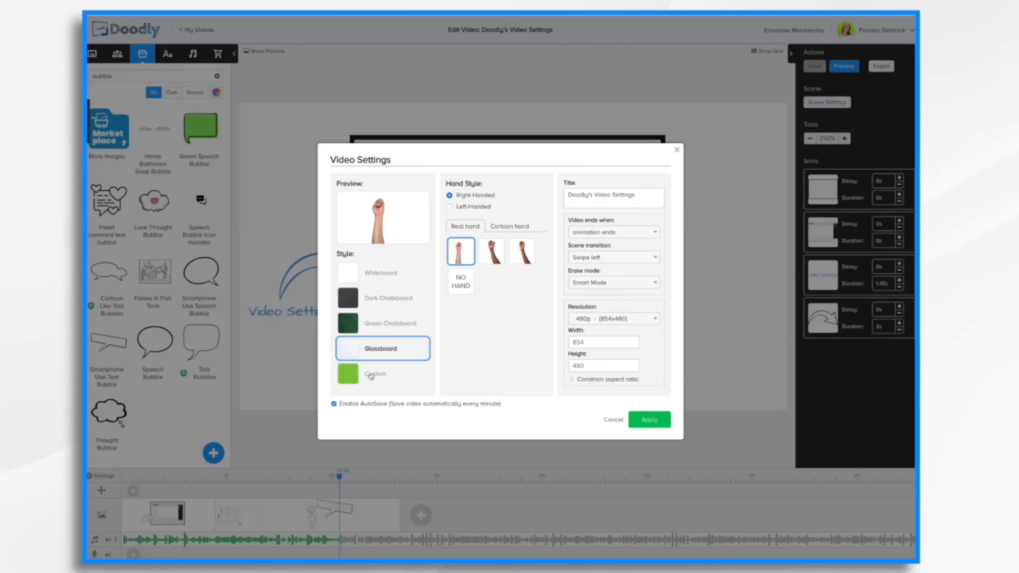
left_click(371, 375)
left_click(373, 278)
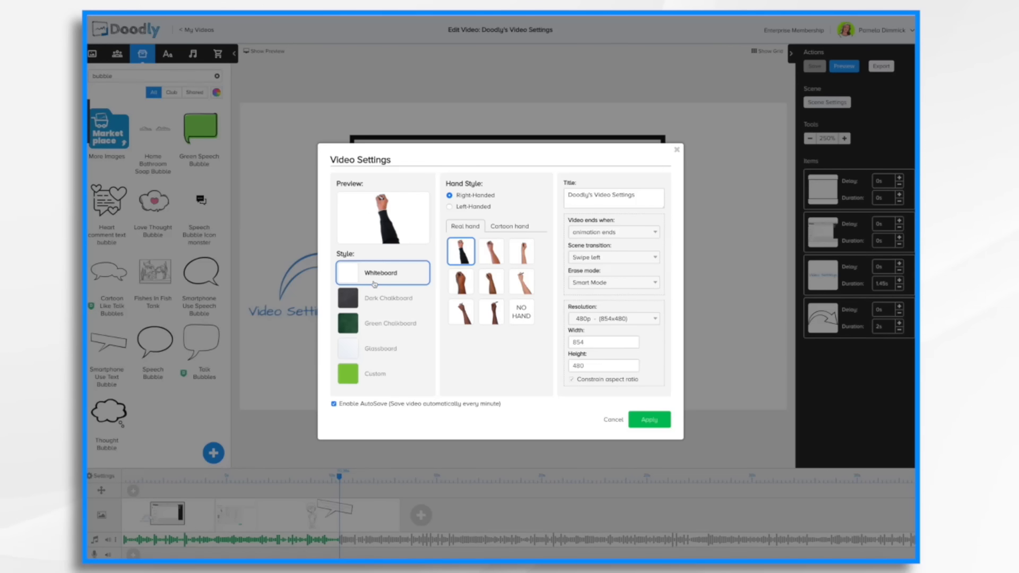
left_click(378, 300)
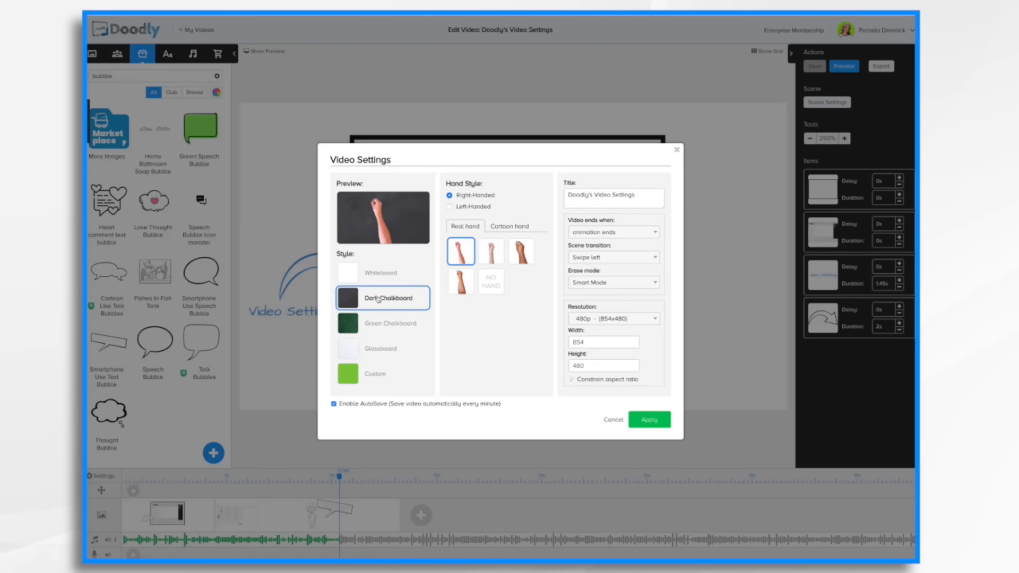
left_click(383, 327)
left_click(377, 350)
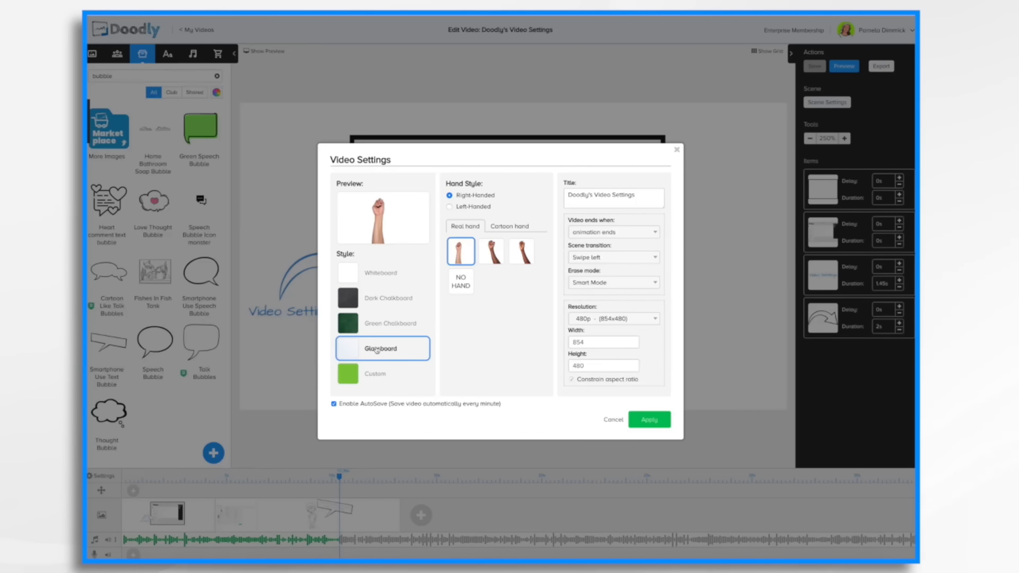
left_click(376, 375)
left_click(378, 279)
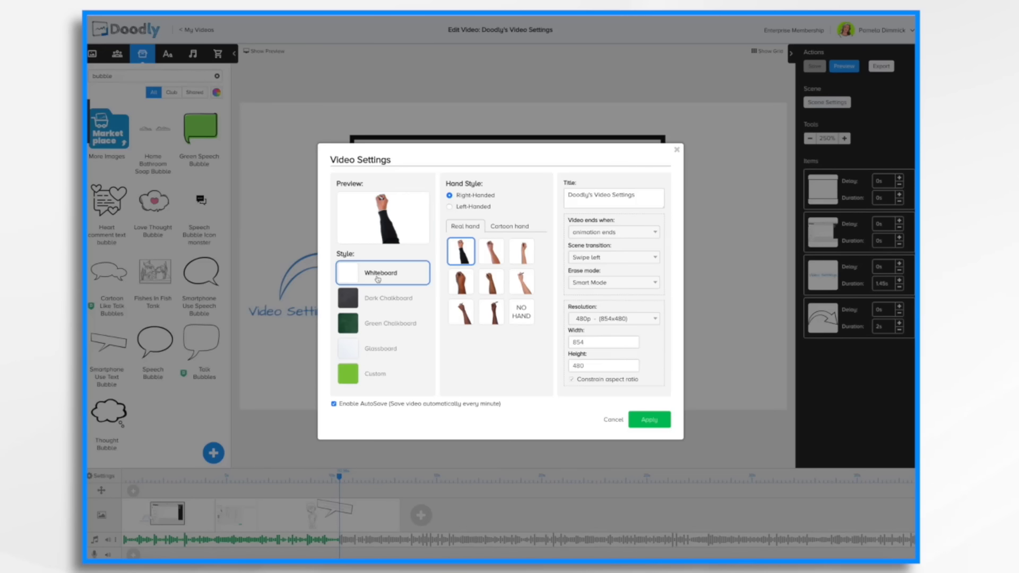
left_click(383, 298)
left_click(379, 349)
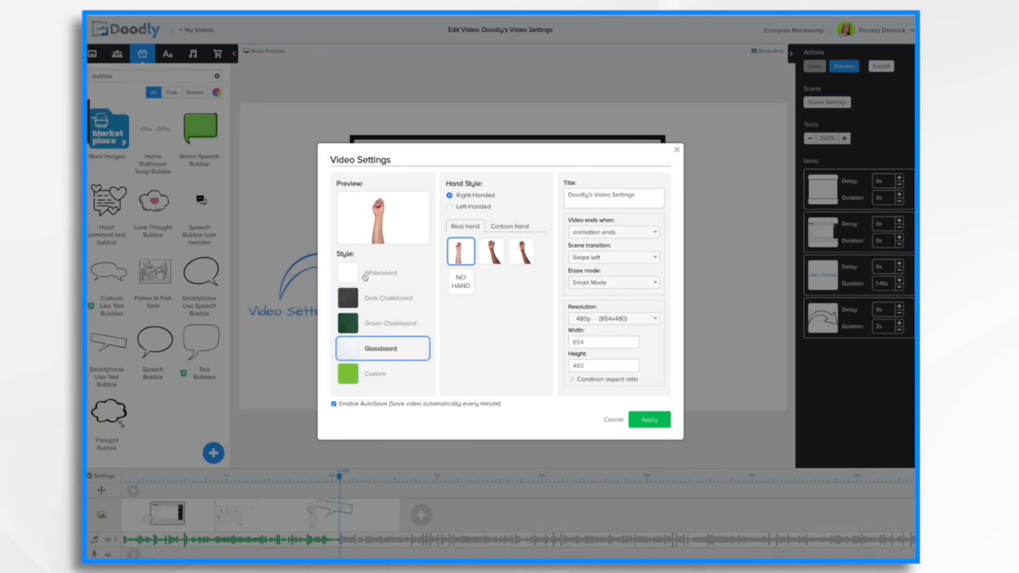
left_click(365, 277)
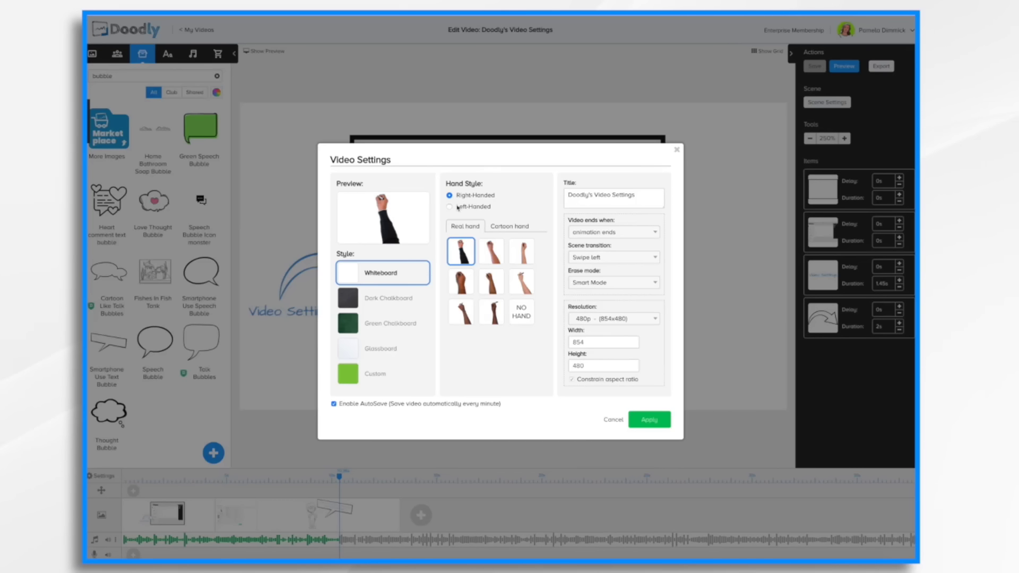
Set the hand style to Left-Handed and choose the darker real hand in the second row.
left_click(451, 208)
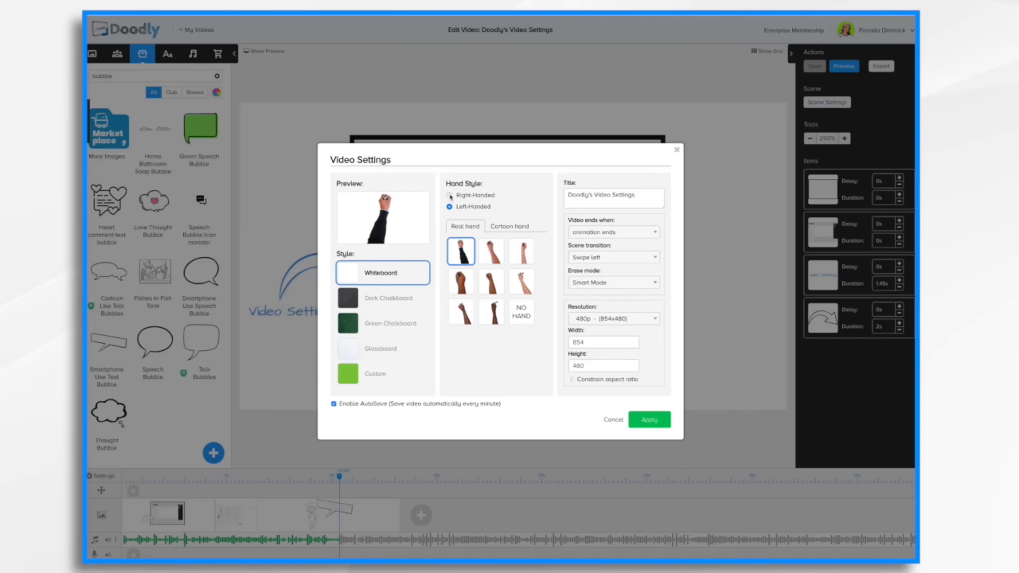
left_click(451, 196)
left_click(451, 208)
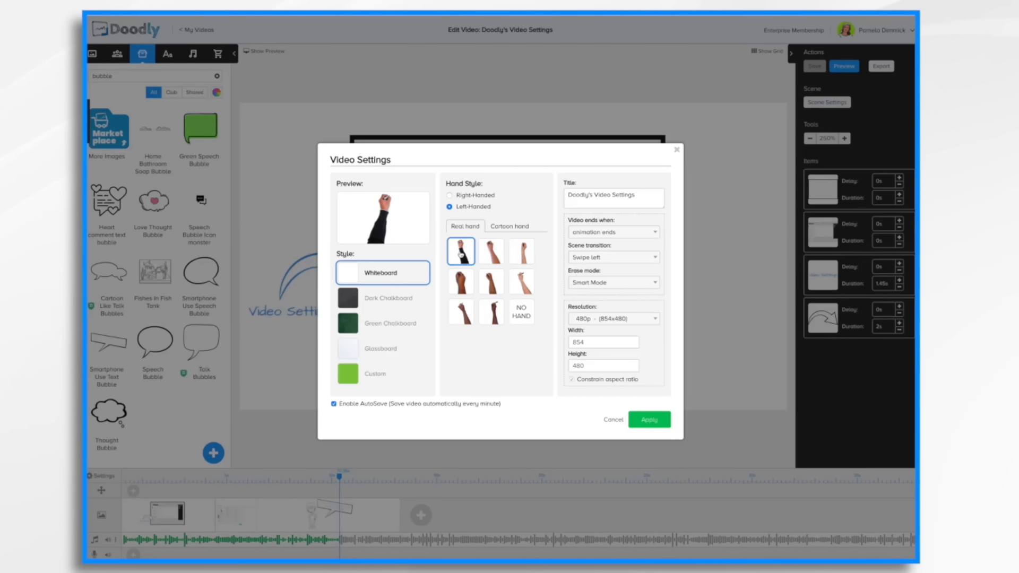
left_click(491, 253)
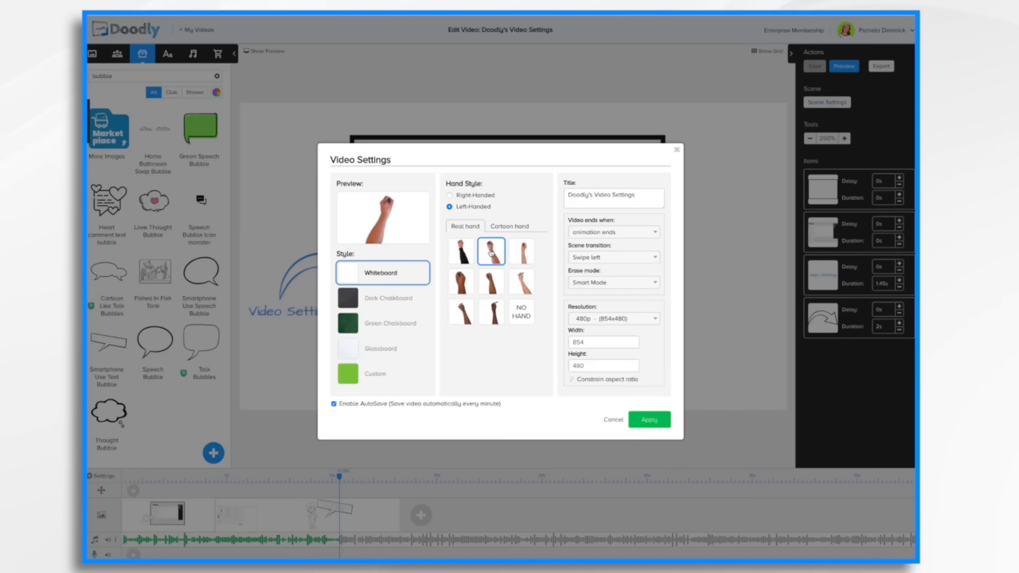
left_click(525, 255)
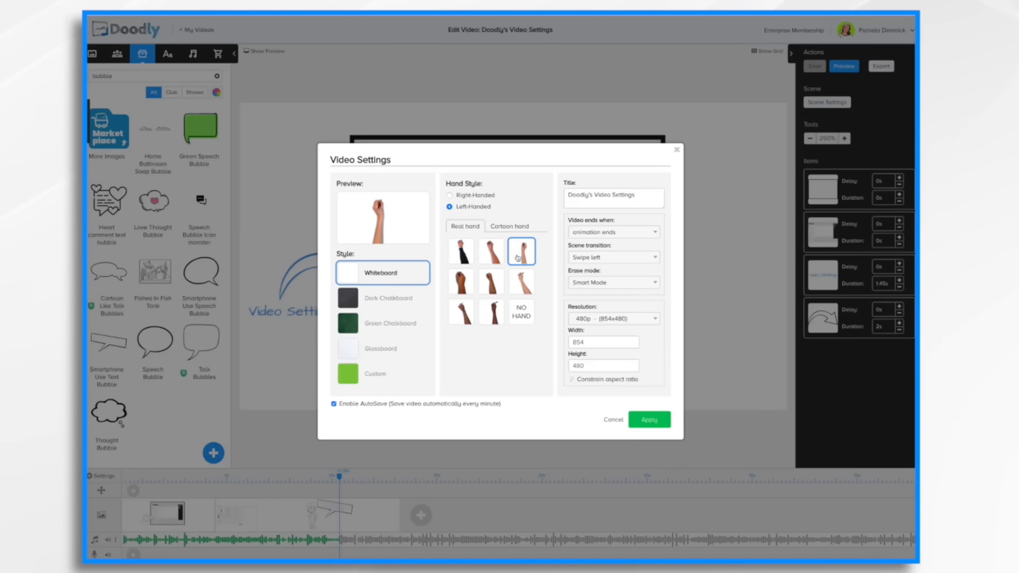
left_click(460, 282)
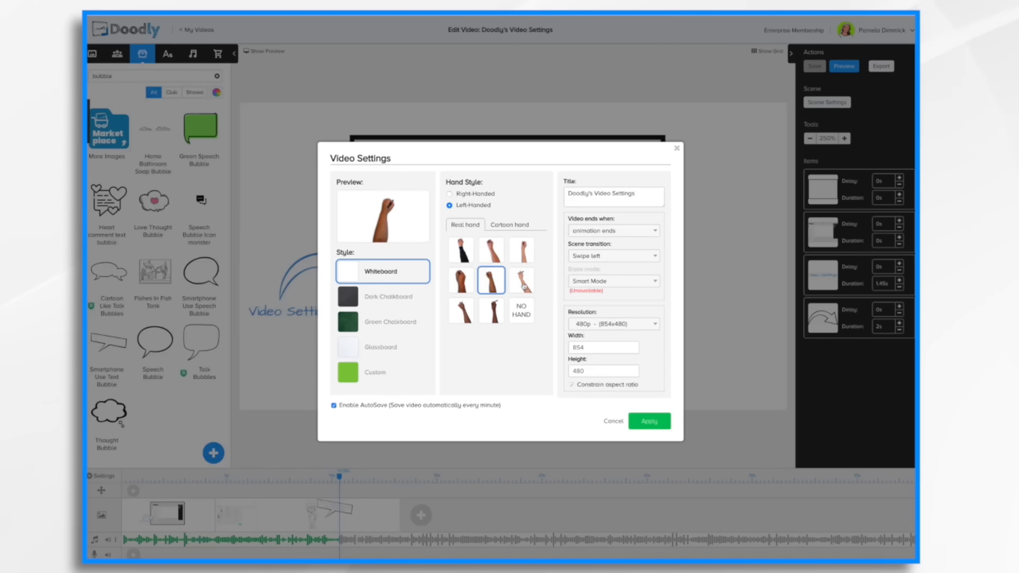
Try the different real hand options, including no hand, for the left-handed whiteboard style.
left_click(521, 282)
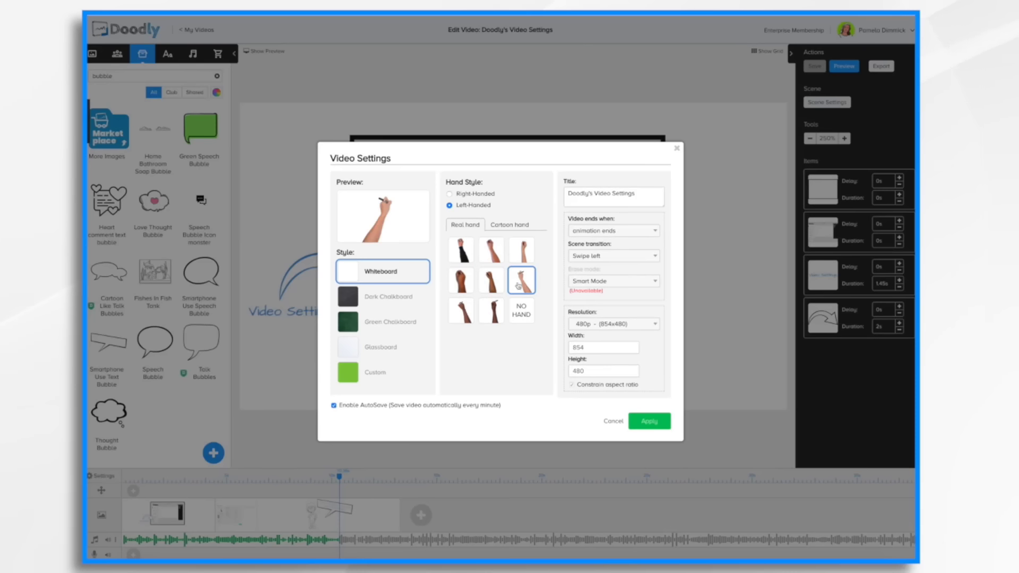
left_click(490, 317)
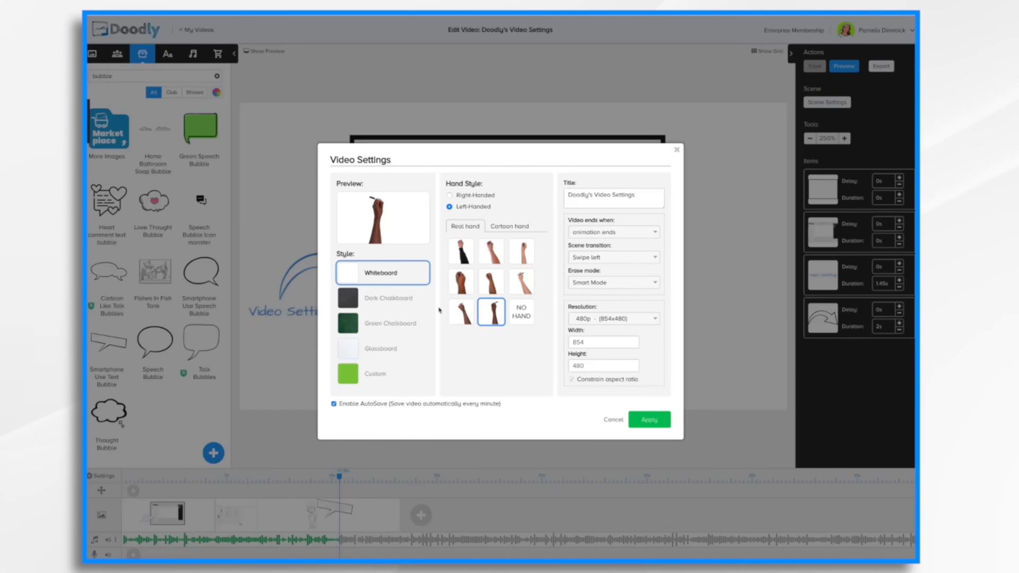
left_click(519, 316)
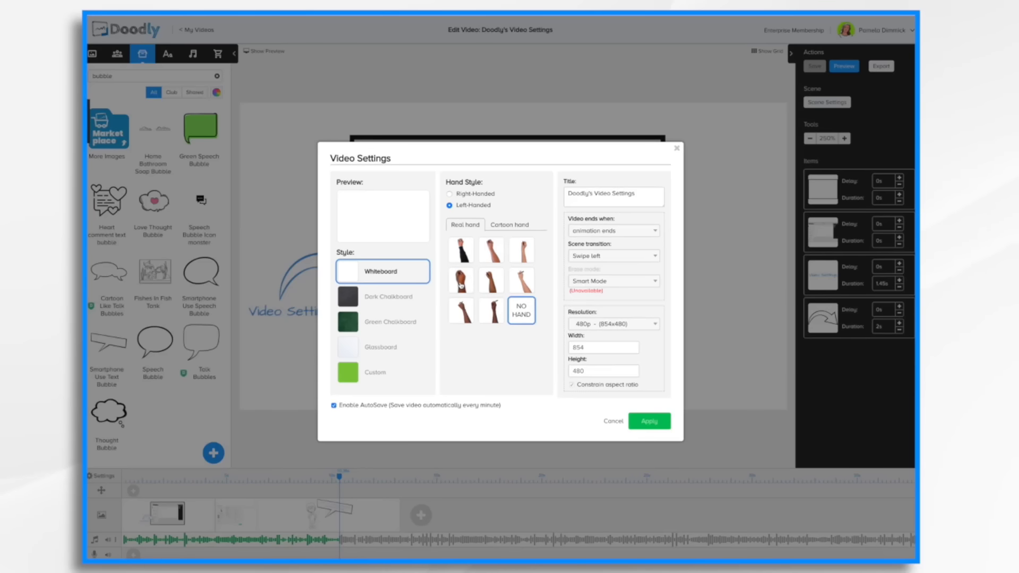
left_click(461, 285)
left_click(522, 251)
left_click(471, 261)
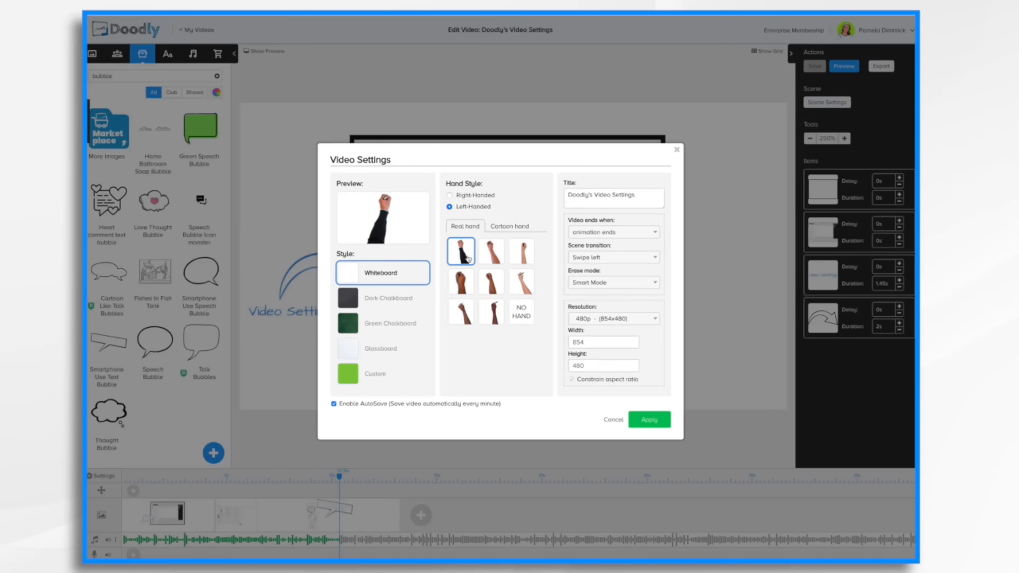
left_click(466, 274)
left_click(461, 316)
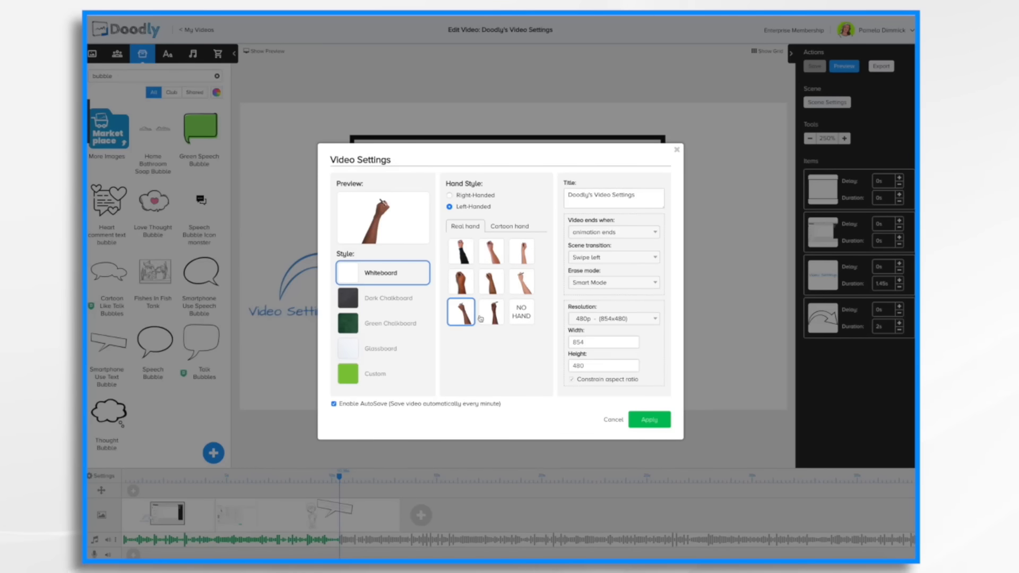
left_click(480, 315)
Try each board style in turn, return to Whiteboard and pick the no-hand option.
left_click(386, 302)
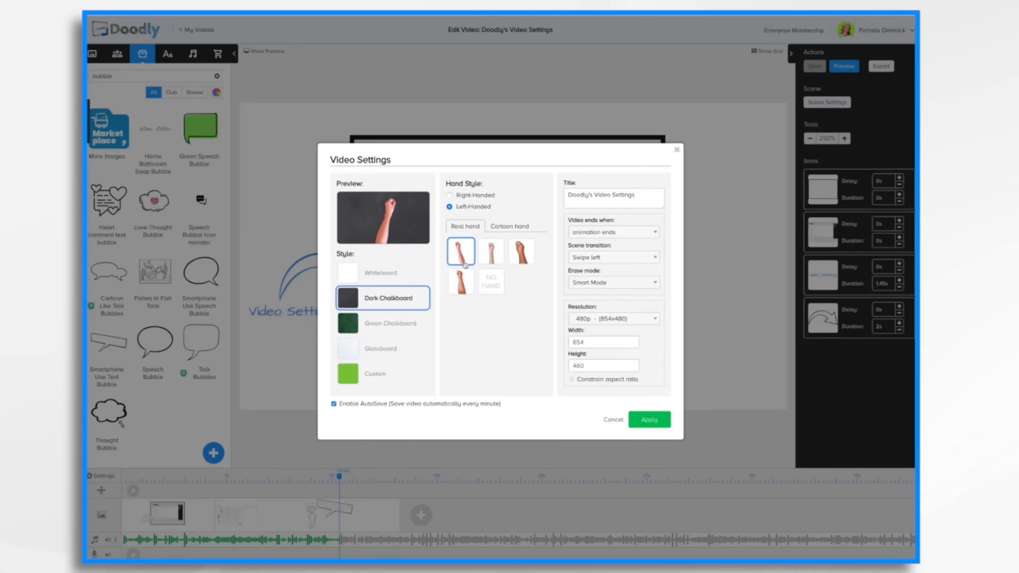
left_click(388, 327)
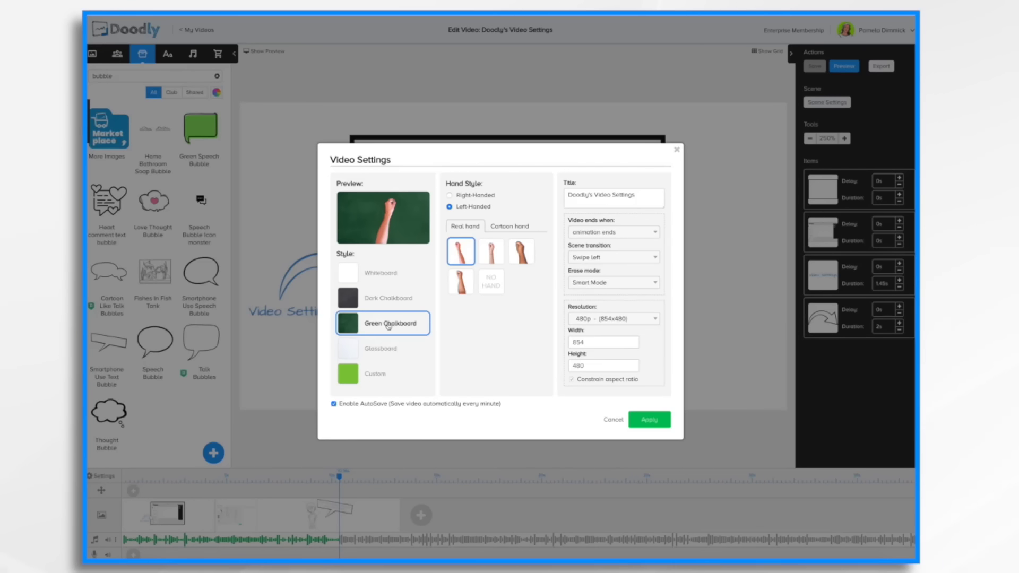
left_click(378, 351)
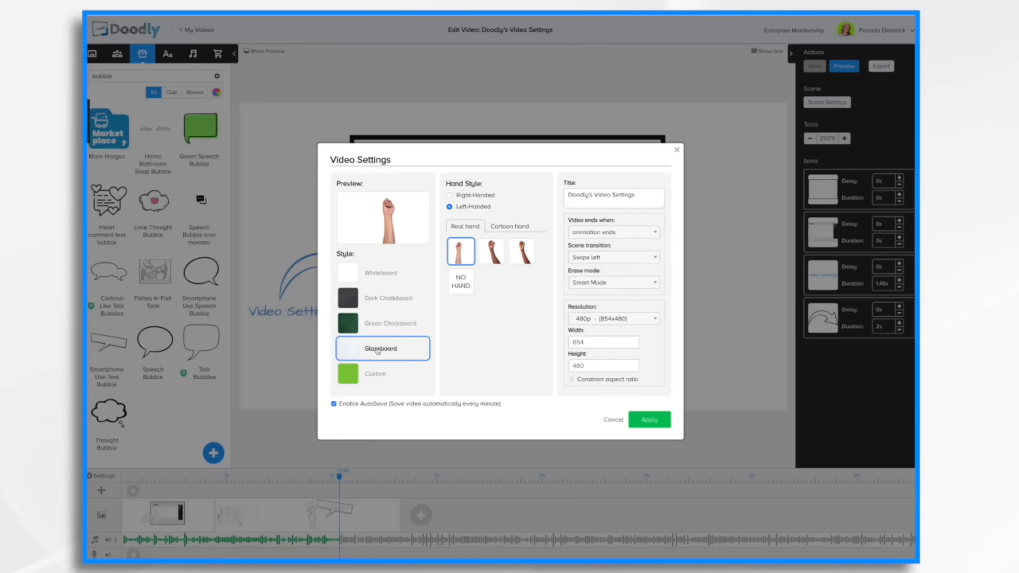
left_click(376, 375)
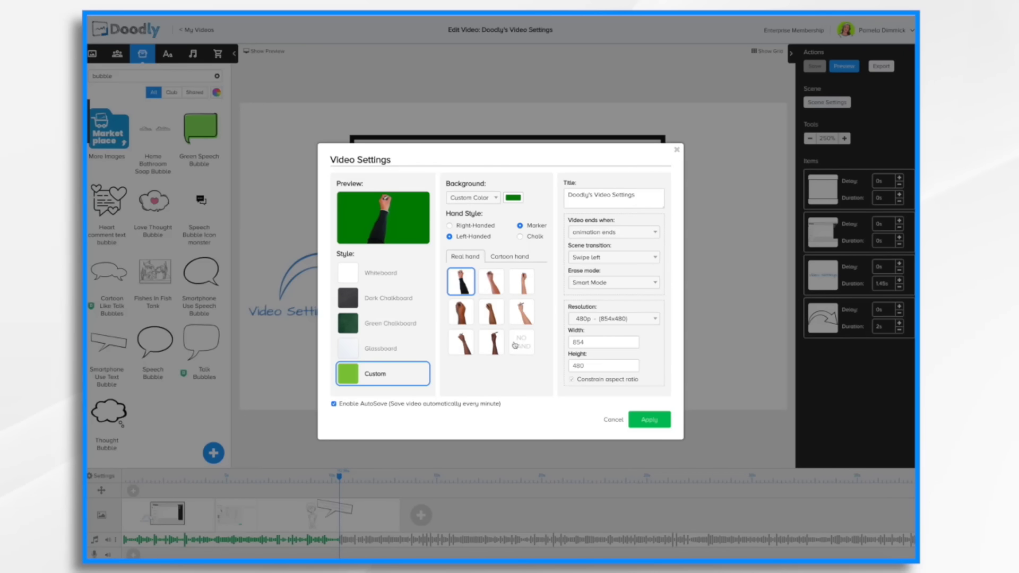
left_click(380, 271)
left_click(522, 311)
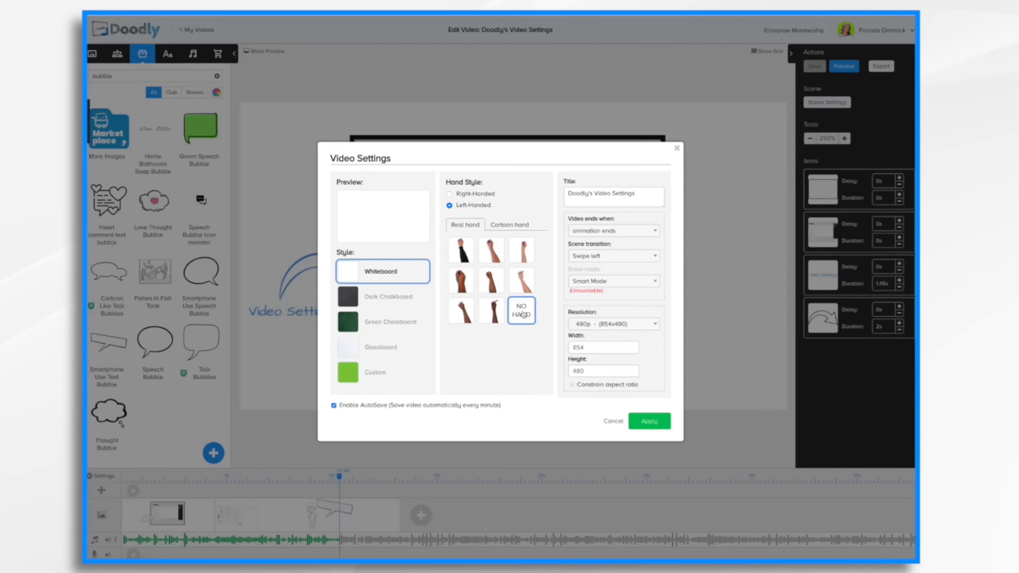
Switch to cartoon hands and try each cartoon hand option, including no hand.
left_click(510, 226)
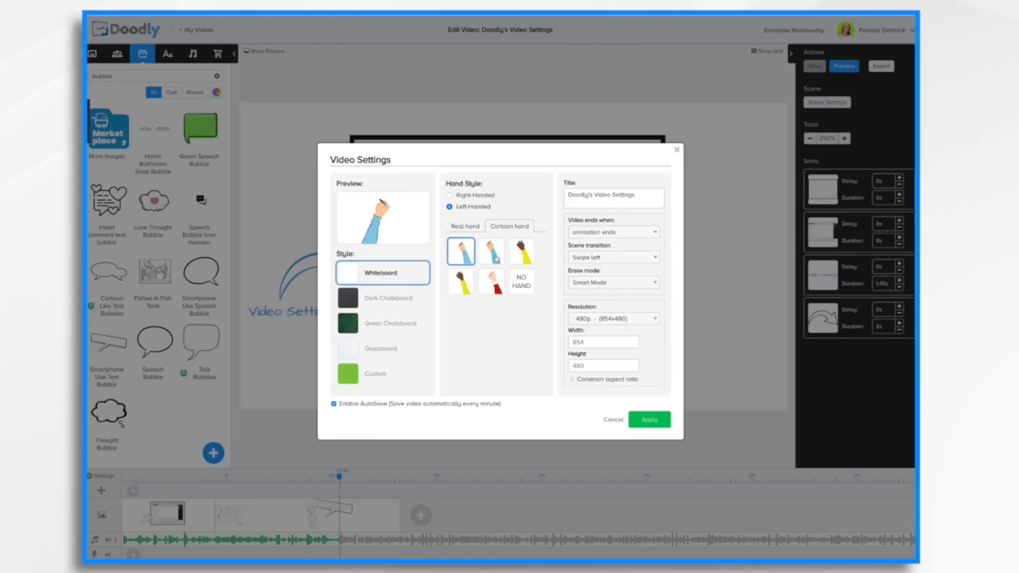
left_click(497, 259)
left_click(520, 256)
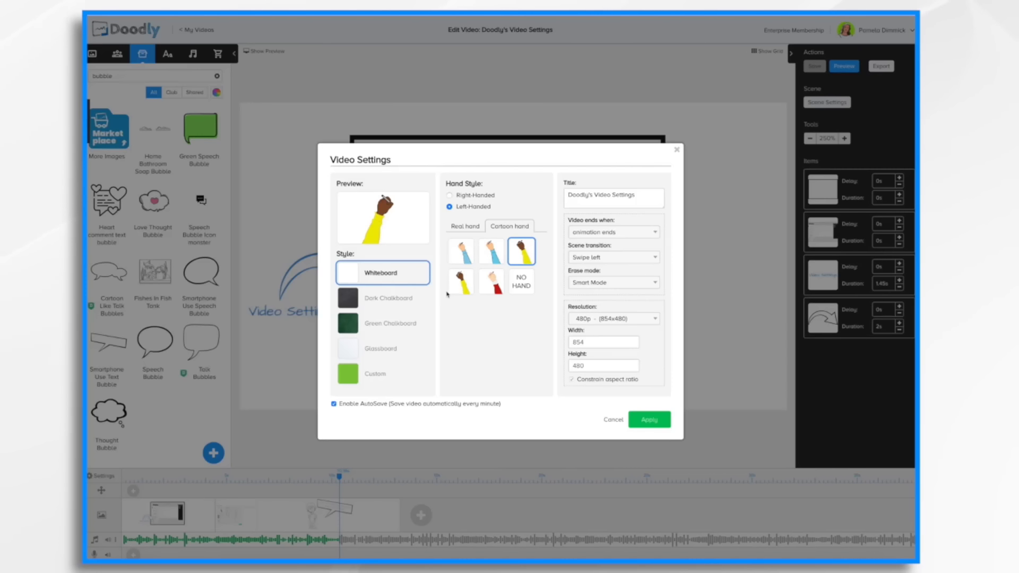
left_click(460, 282)
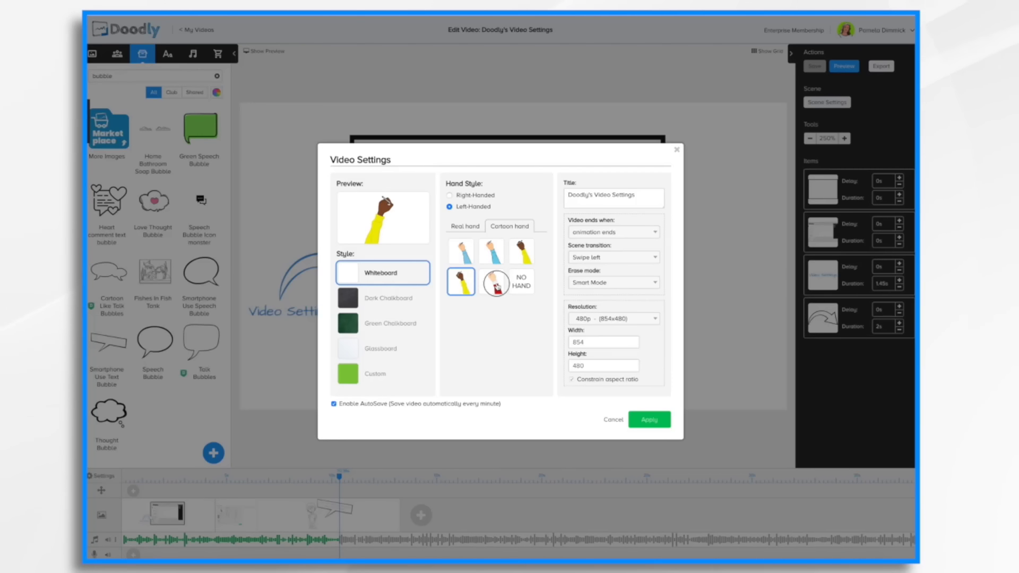
left_click(498, 287)
left_click(519, 283)
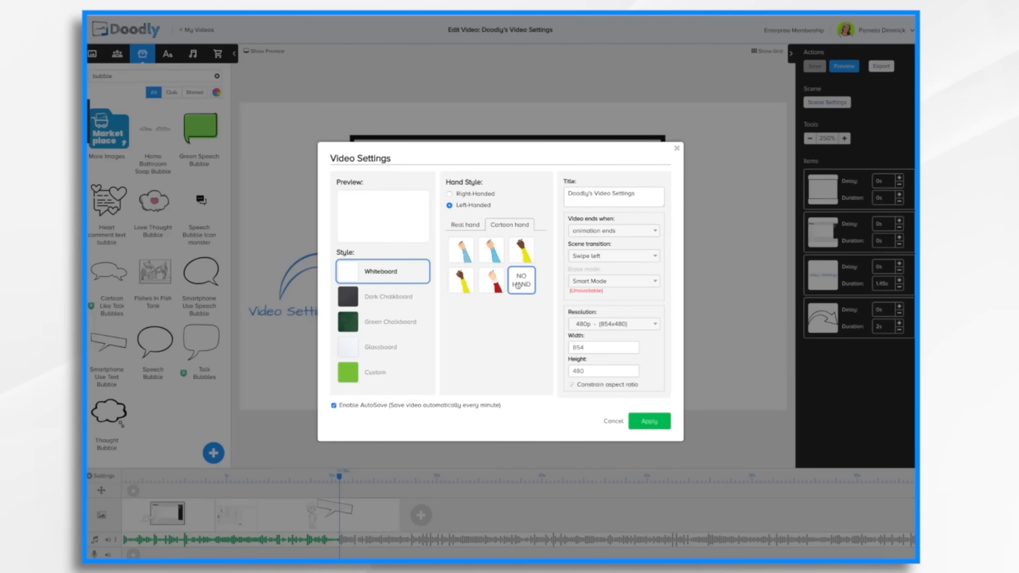
left_click(491, 282)
left_click(462, 285)
Try the Dark Chalkboard and Green Chalkboard styles, settling on Dark Chalkboard with a cartoon hand.
left_click(384, 299)
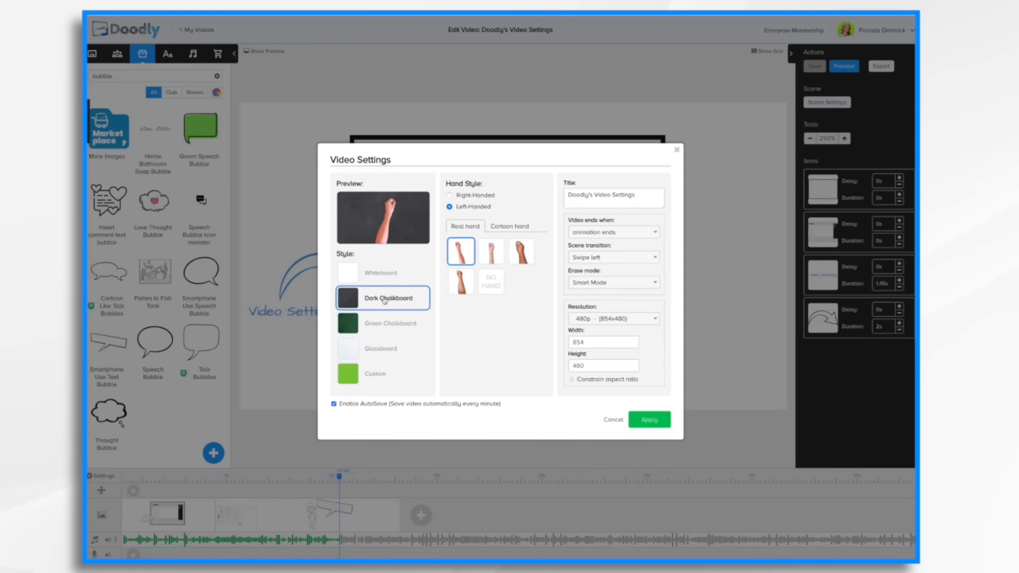
left_click(376, 327)
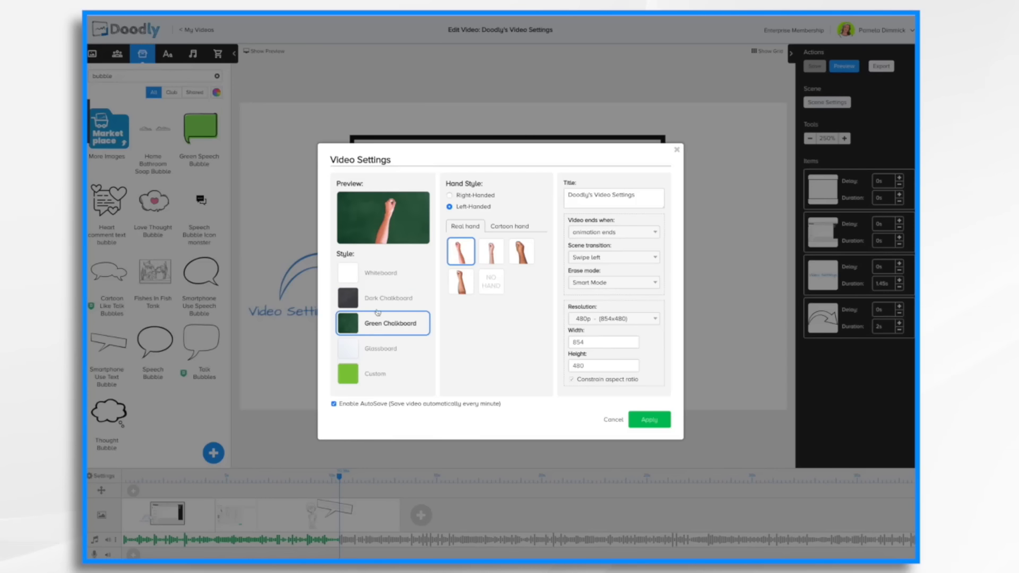
left_click(378, 306)
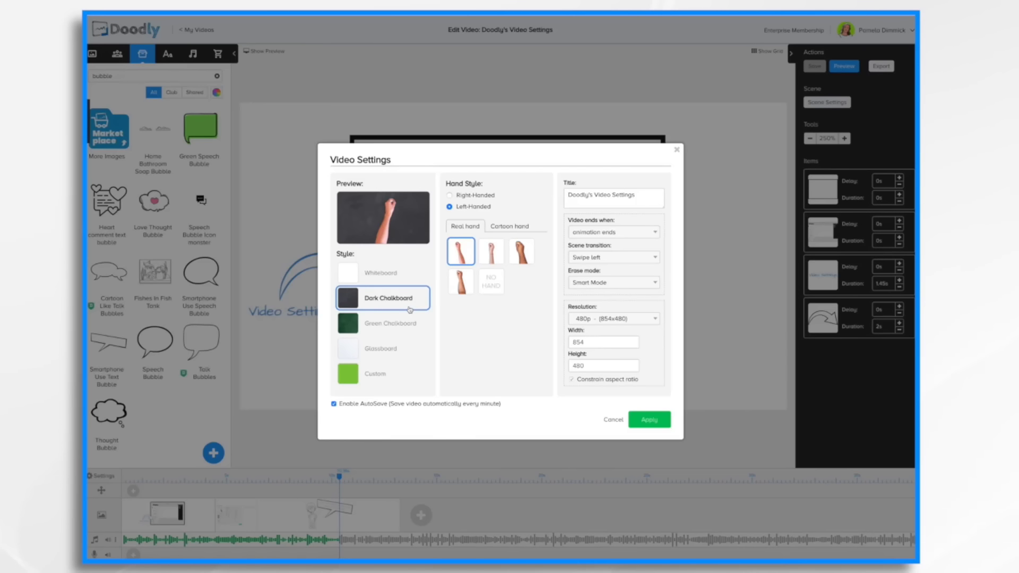
left_click(503, 227)
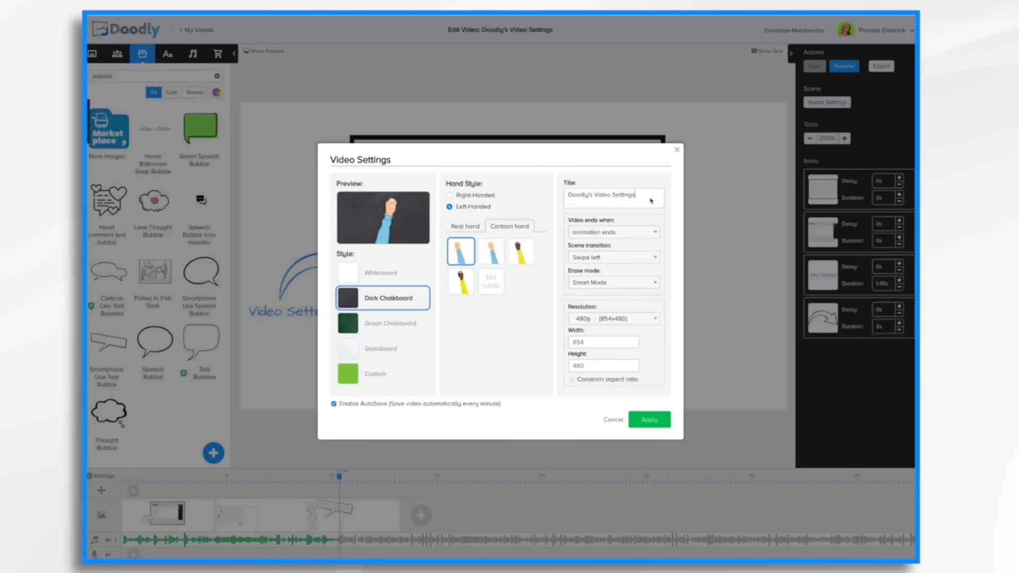
Shorten the video title to Video Settings.
left_click(594, 196)
key("BackSpace")
key("BackSpace")
key("BackSpace")
key("BackSpace")
key("BackSpace")
key("BackSpace")
key("BackSpace")
key("BackSpace")
key("BackSpace")
Open the video-end options, then close the settings dialog without applying the changes.
left_click(639, 235)
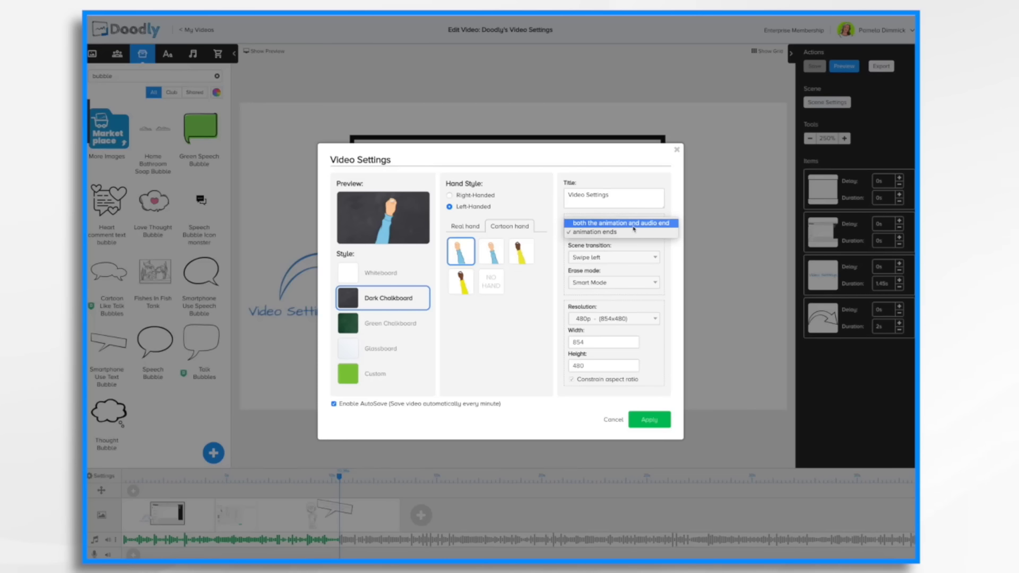
left_click(679, 153)
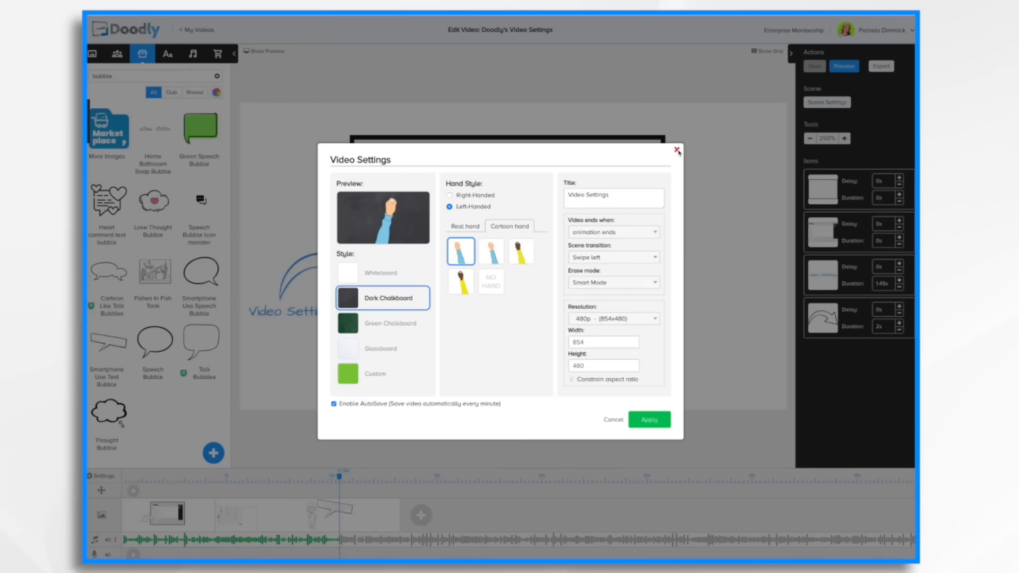
left_click(677, 151)
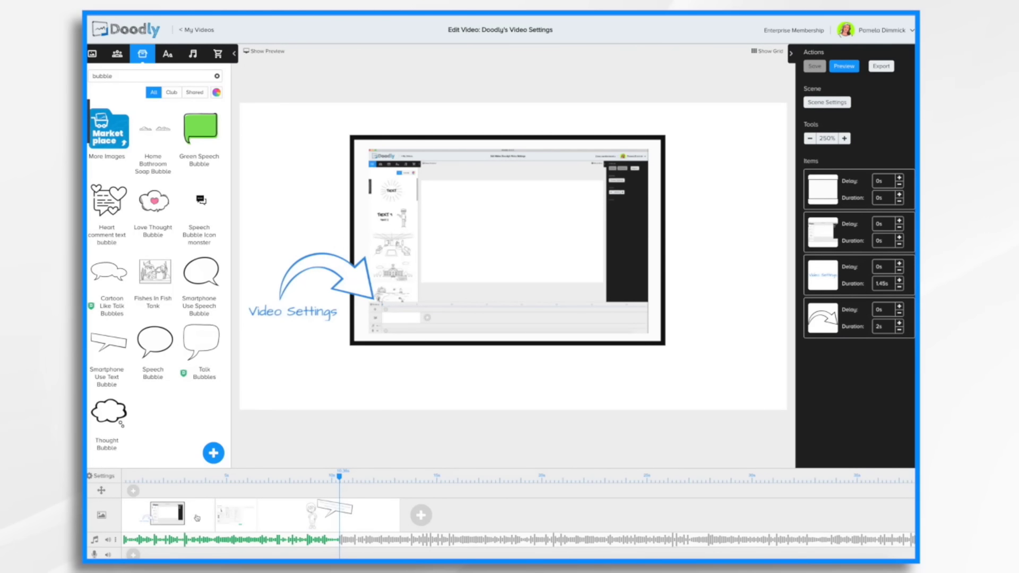
Preview the video and close the preview.
left_click(845, 66)
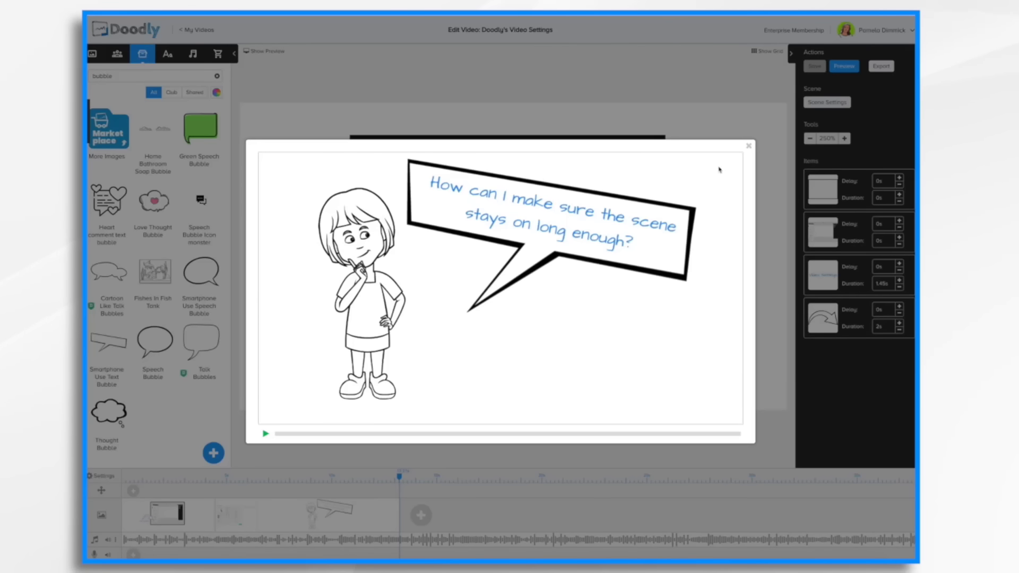
left_click(749, 148)
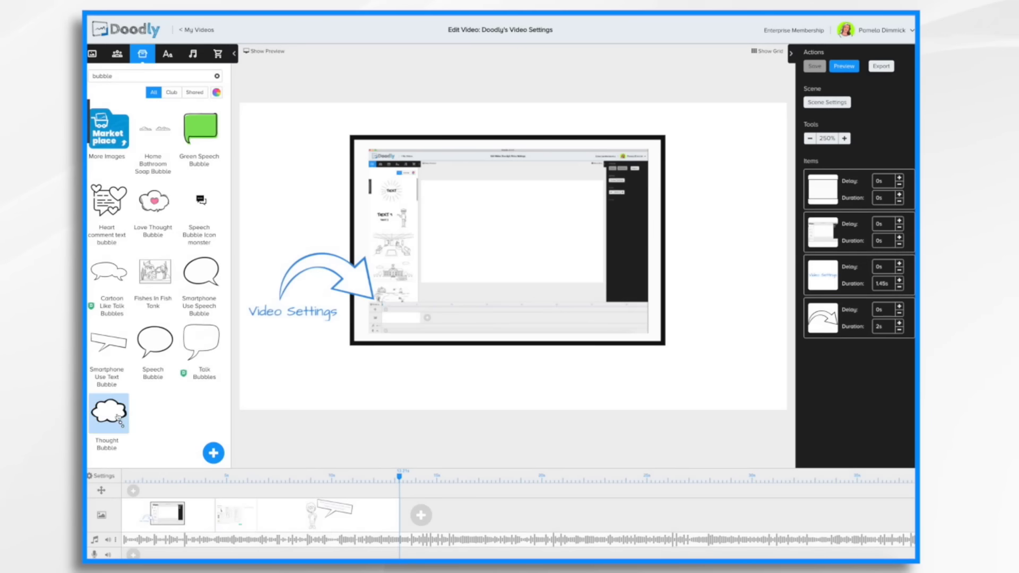
Set the video to end when both the animation and audio end, and apply the settings.
left_click(105, 477)
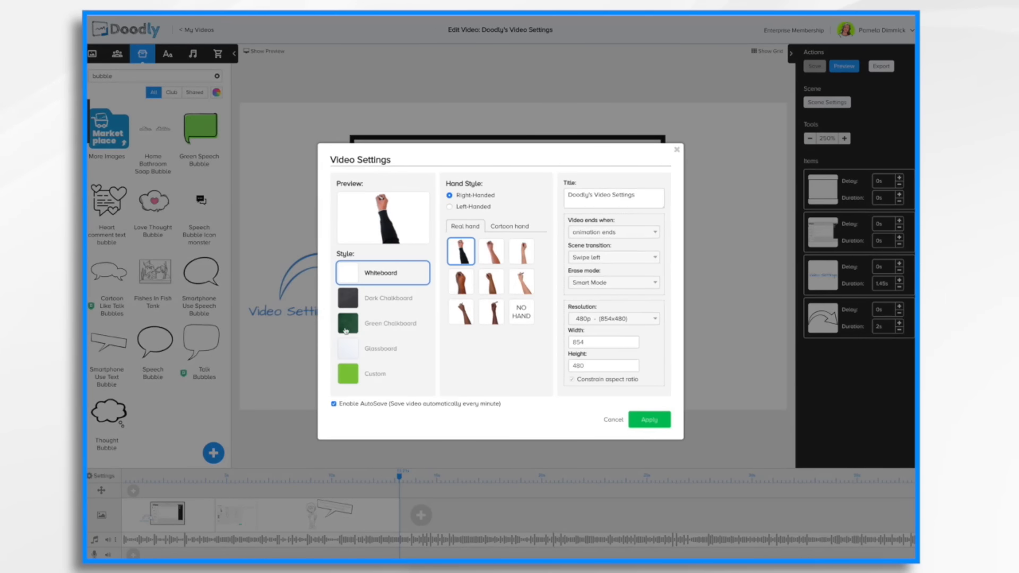
left_click(629, 237)
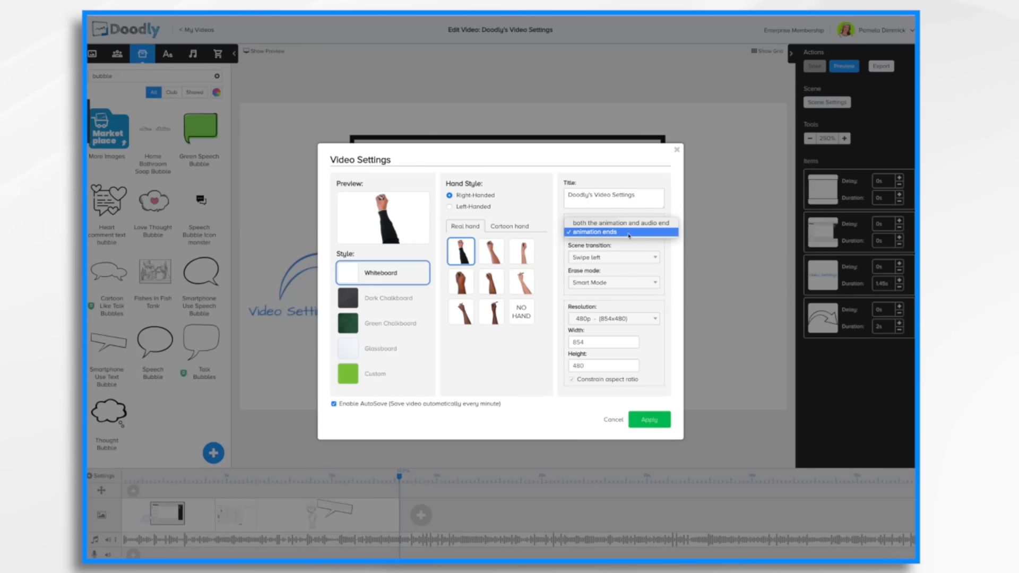
left_click(631, 223)
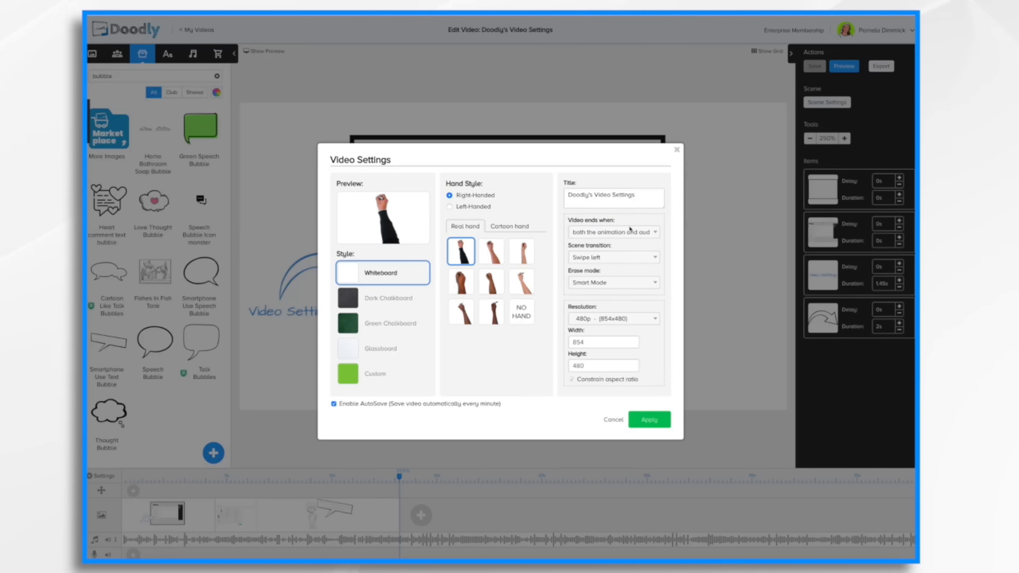
left_click(649, 420)
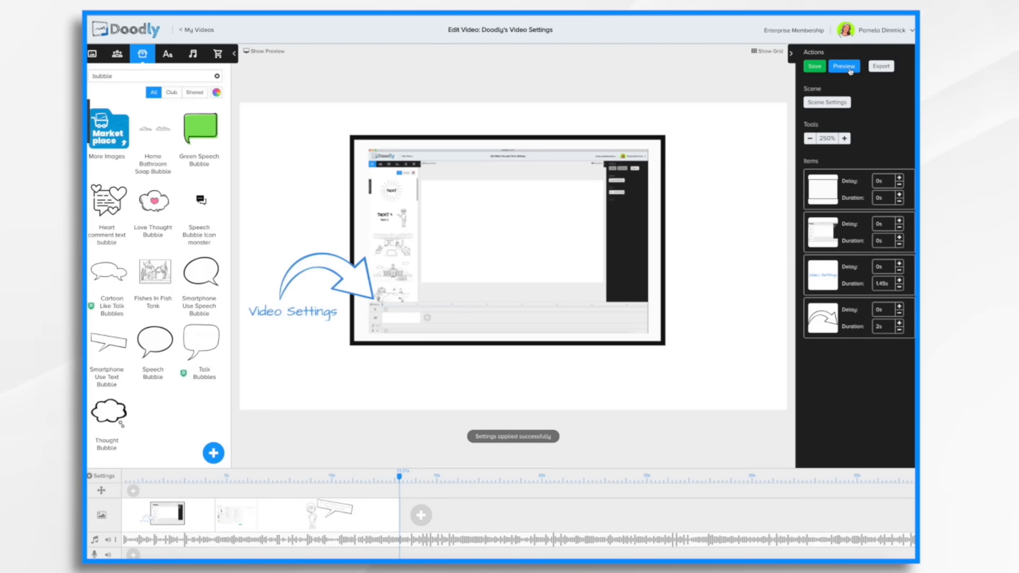
Preview the video and stop the preview.
left_click(845, 67)
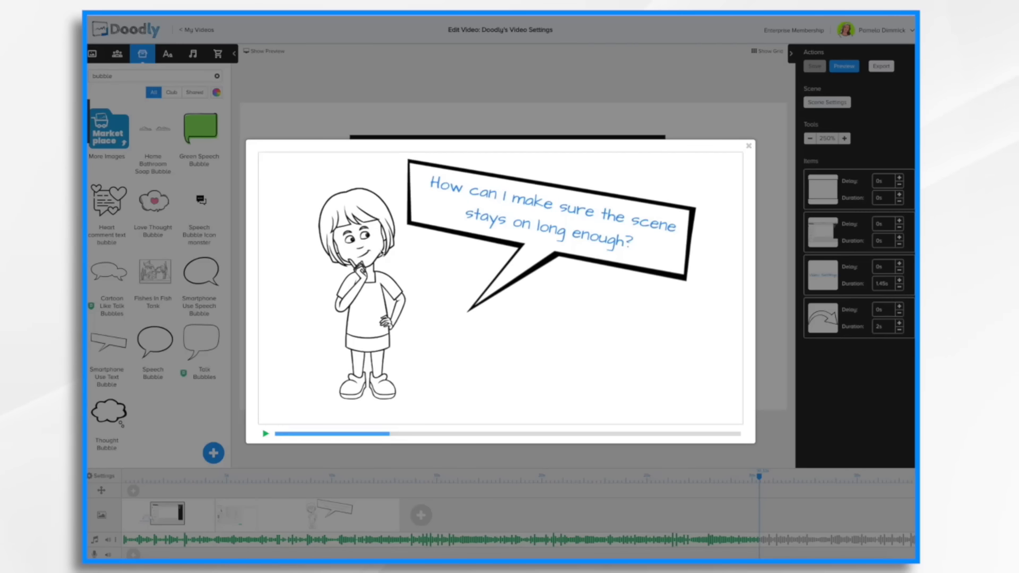
key("Escape")
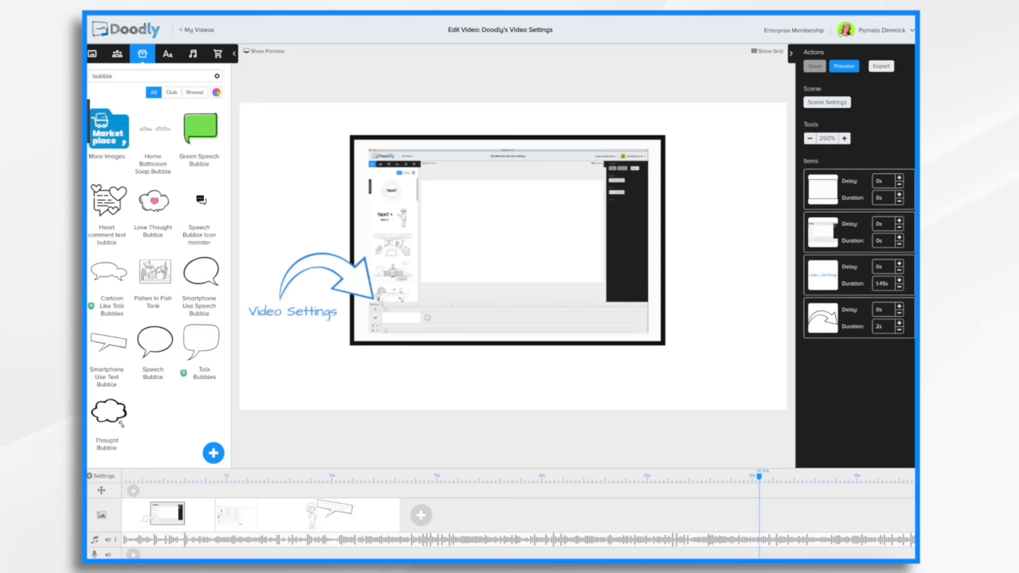
Set the video end option back to animation ends and apply the settings.
left_click(104, 477)
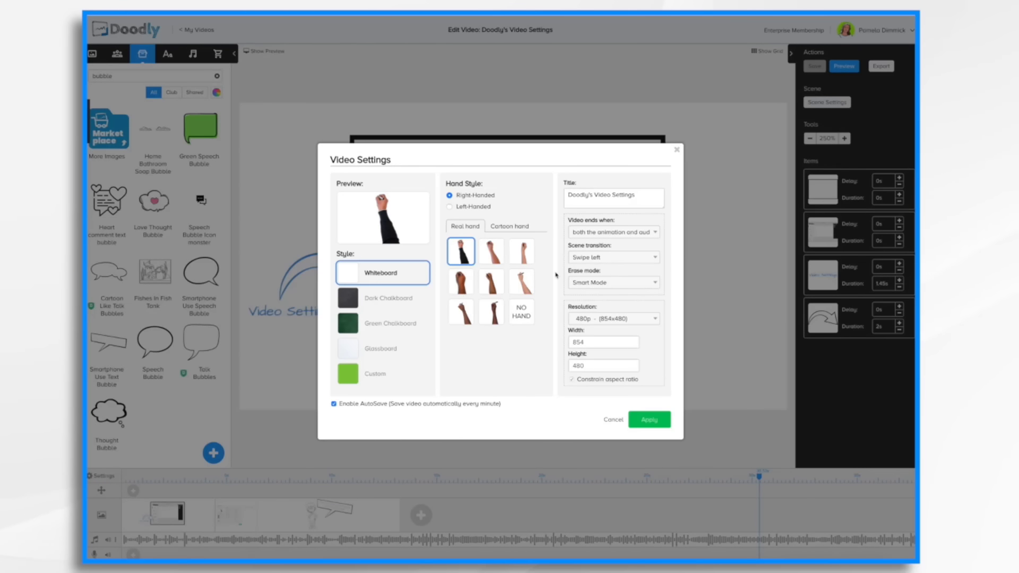
left_click(644, 233)
left_click(616, 242)
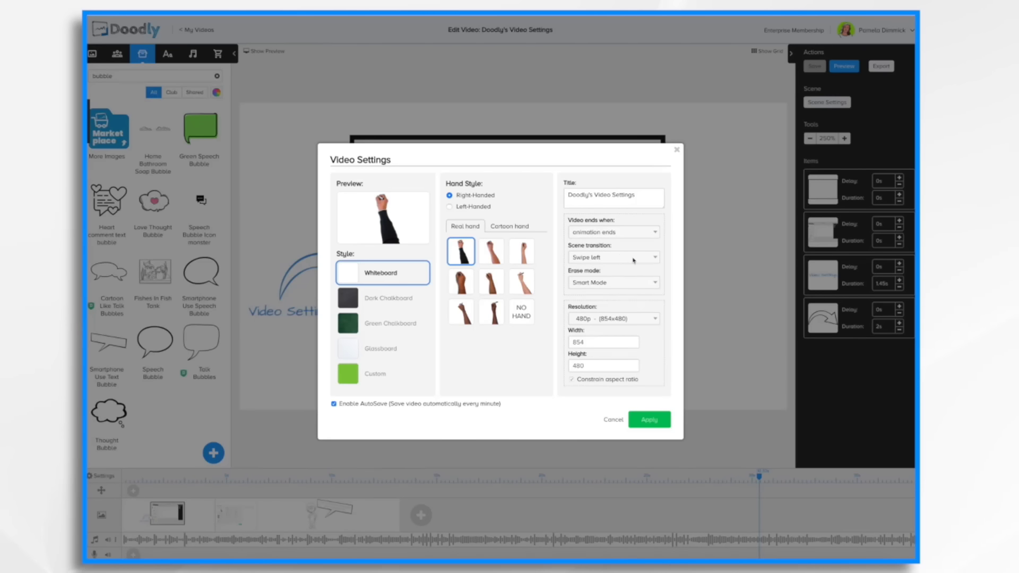
left_click(641, 422)
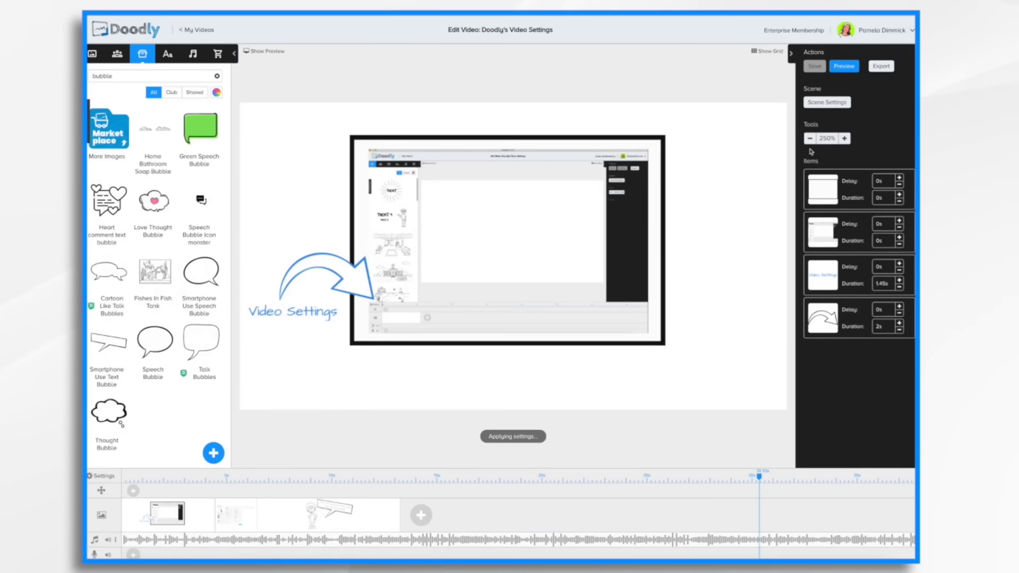
Preview the video and close the preview.
left_click(850, 67)
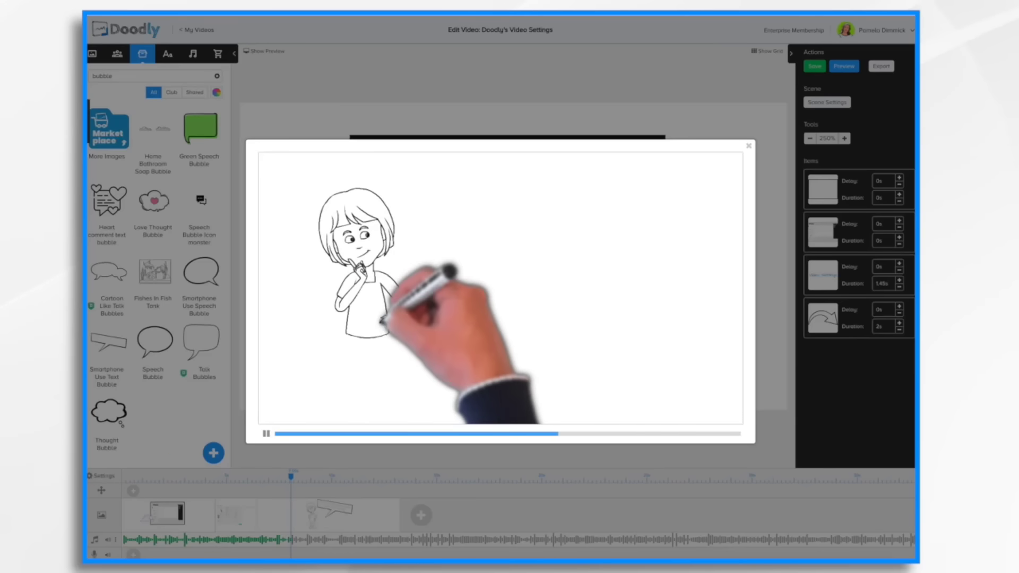
left_click(749, 146)
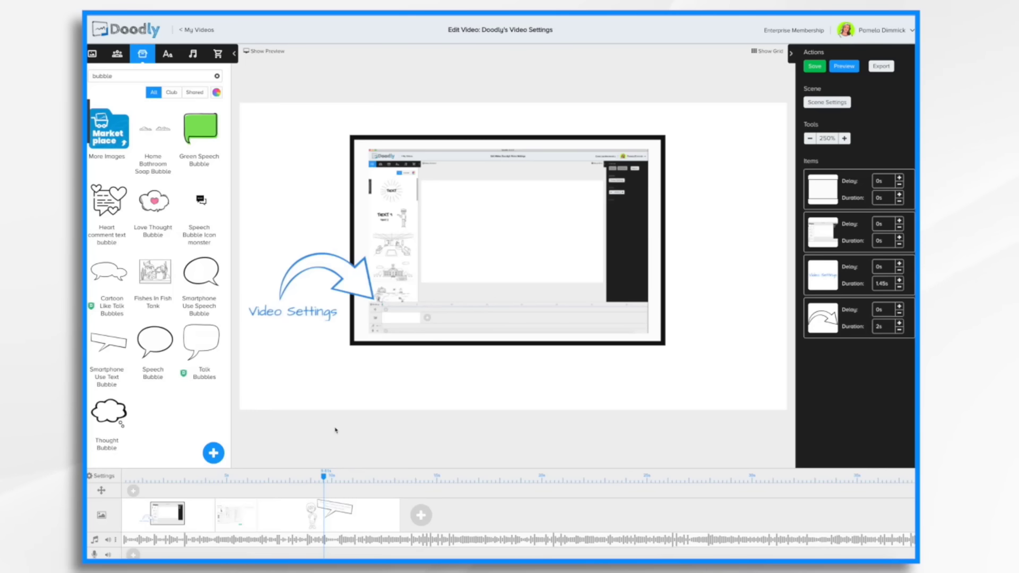
Set the scene transition to Camera panning, apply the settings, and preview the video.
left_click(104, 476)
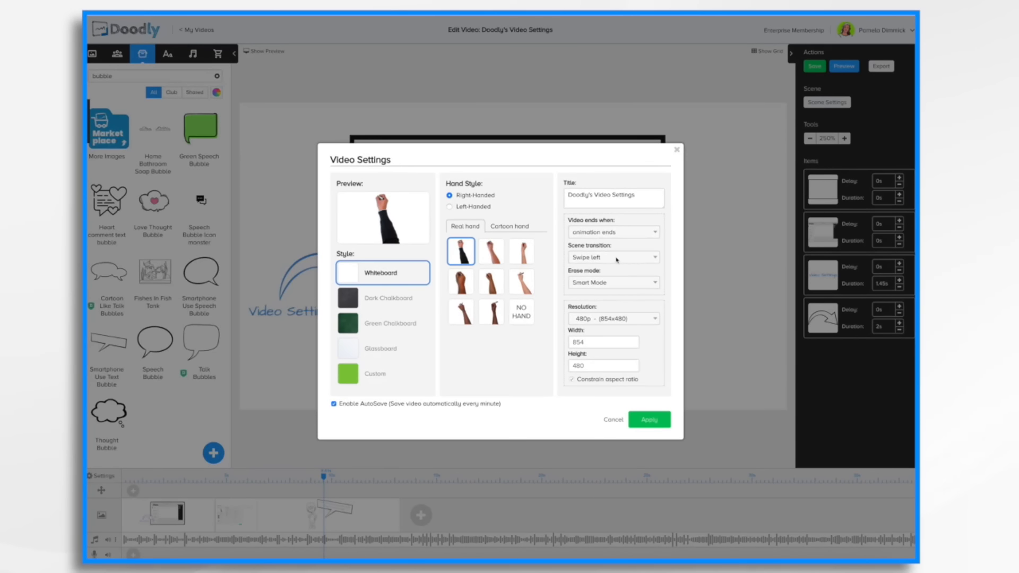
left_click(617, 260)
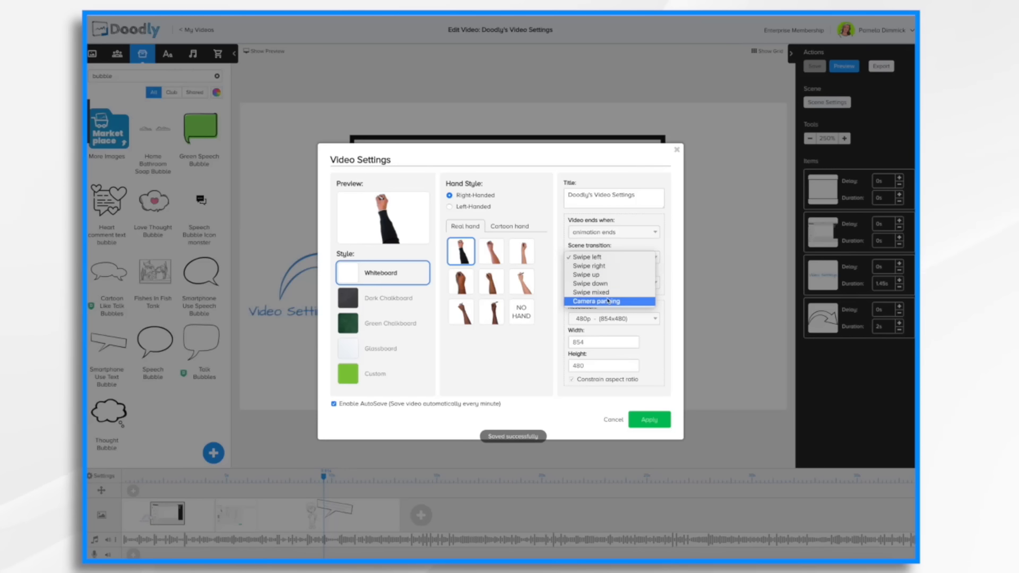
left_click(609, 301)
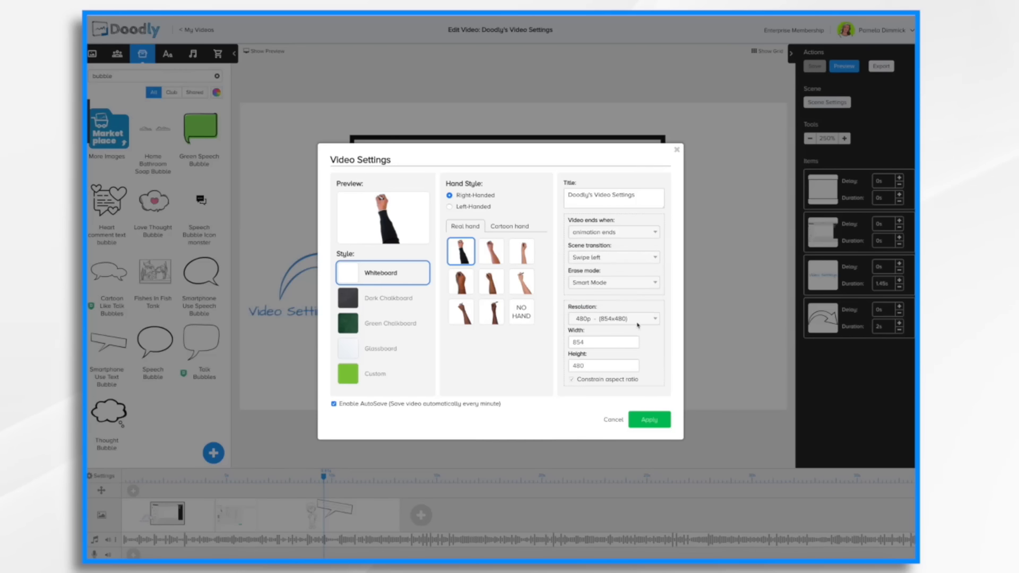
left_click(652, 420)
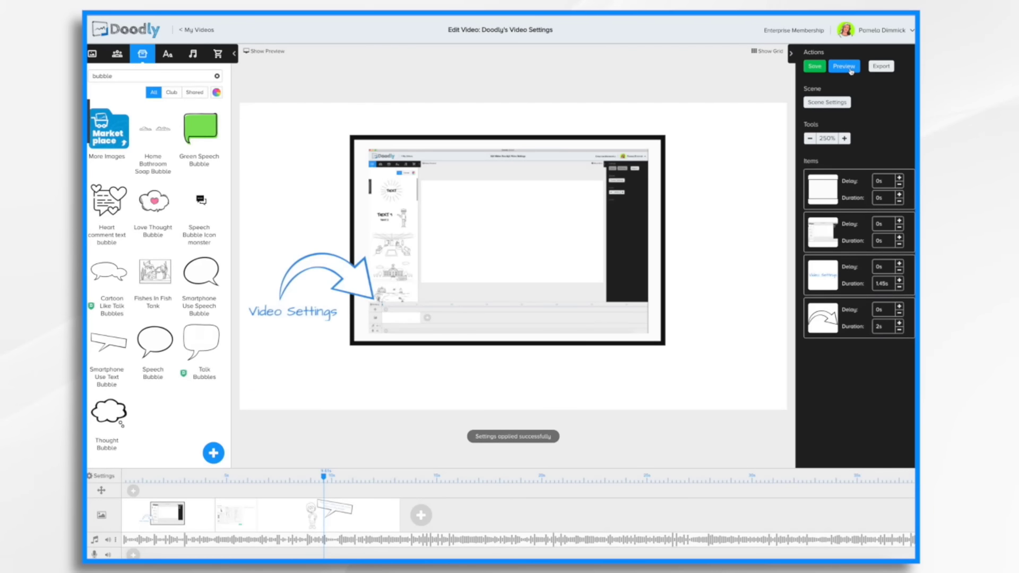
left_click(846, 67)
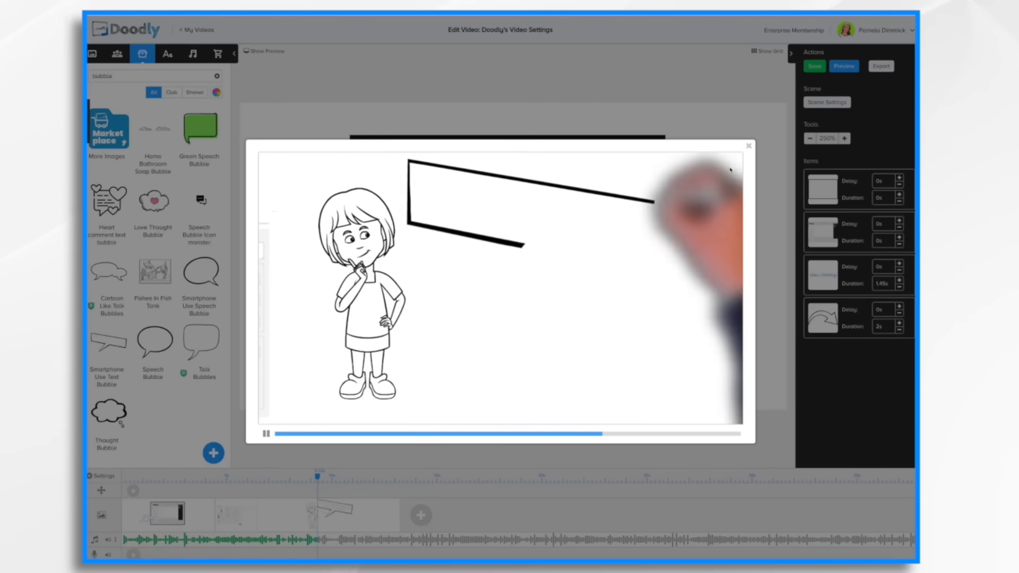
left_click(749, 146)
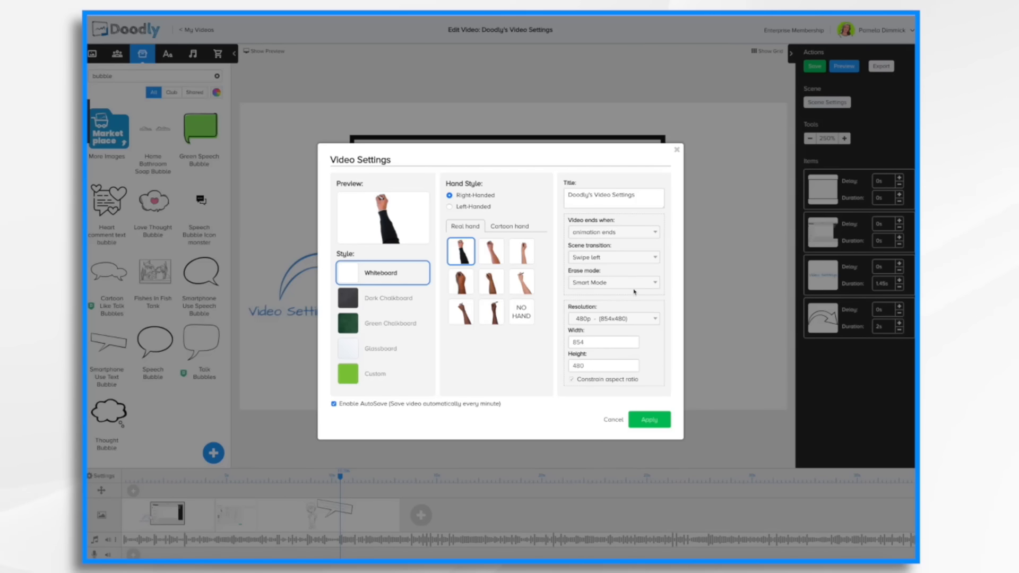
Close the settings dialog, preview the video again and close the preview.
left_click(678, 152)
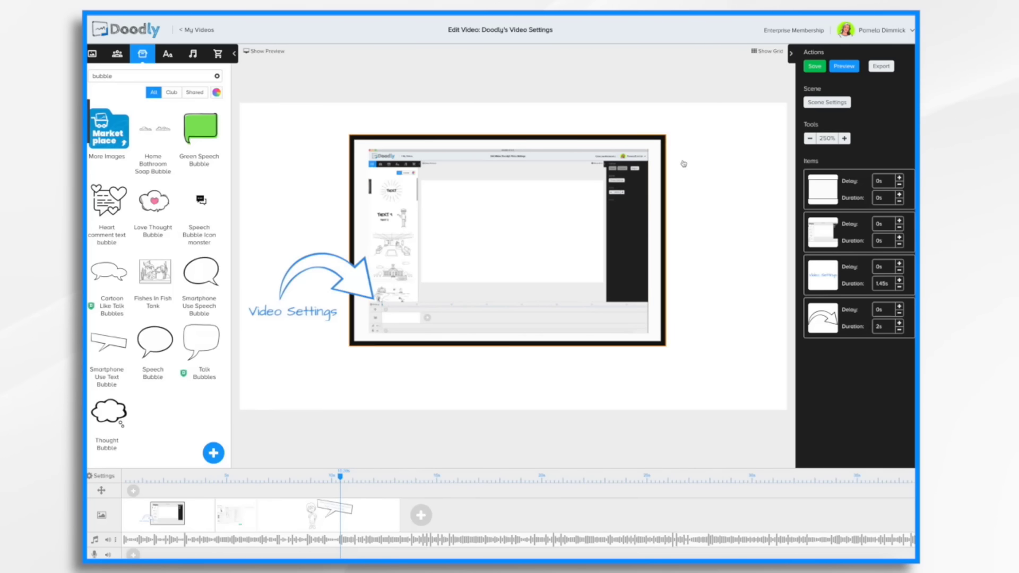
left_click(845, 67)
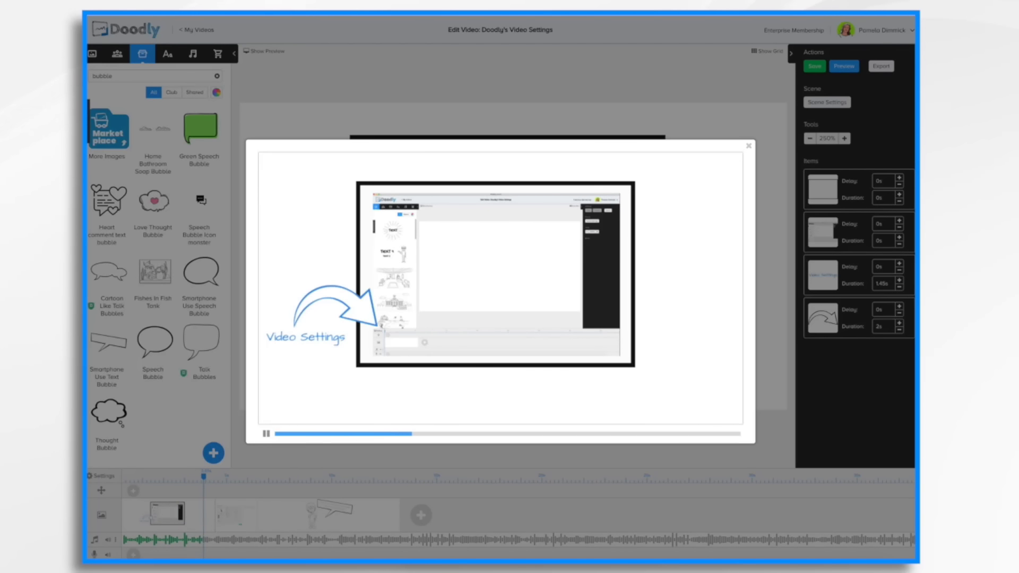
left_click(749, 146)
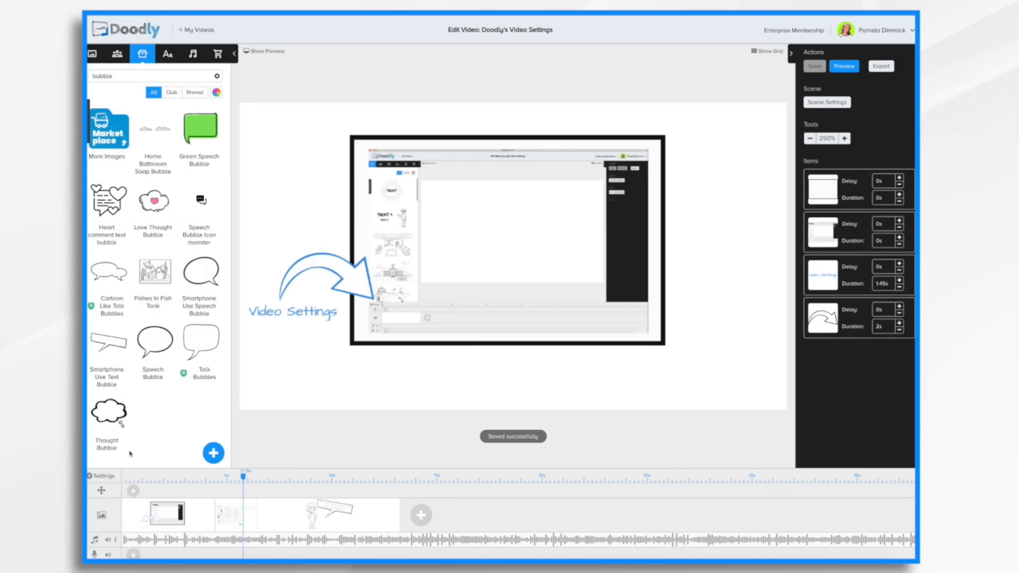
Set the erase mode to With Eraser, apply the settings, and preview the video.
left_click(104, 476)
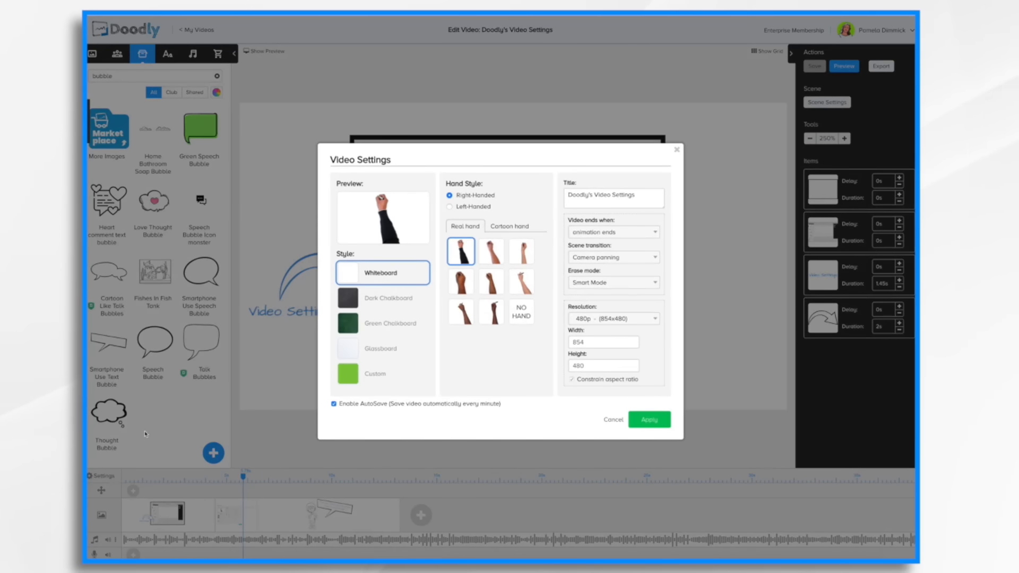
left_click(620, 283)
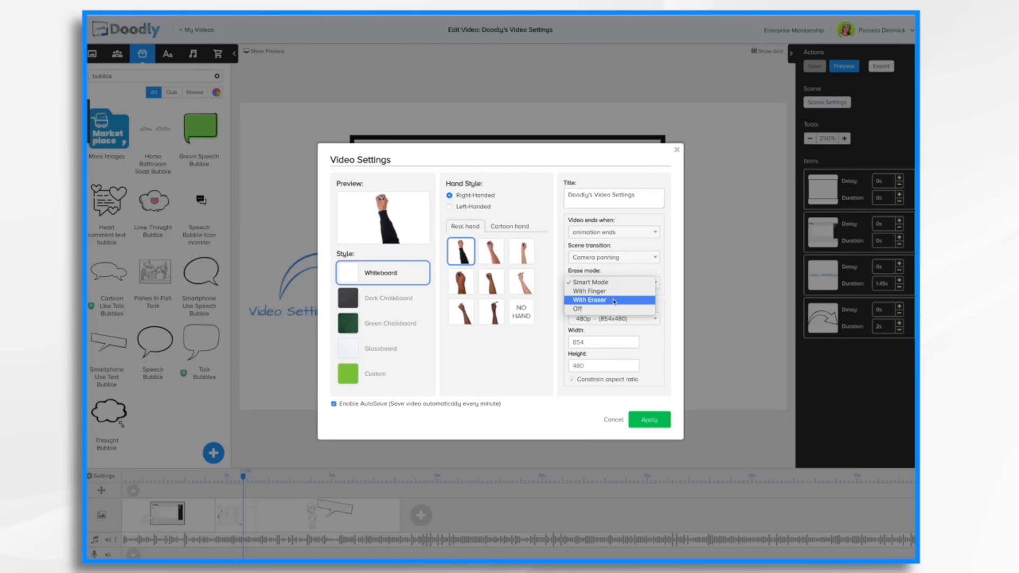
left_click(614, 301)
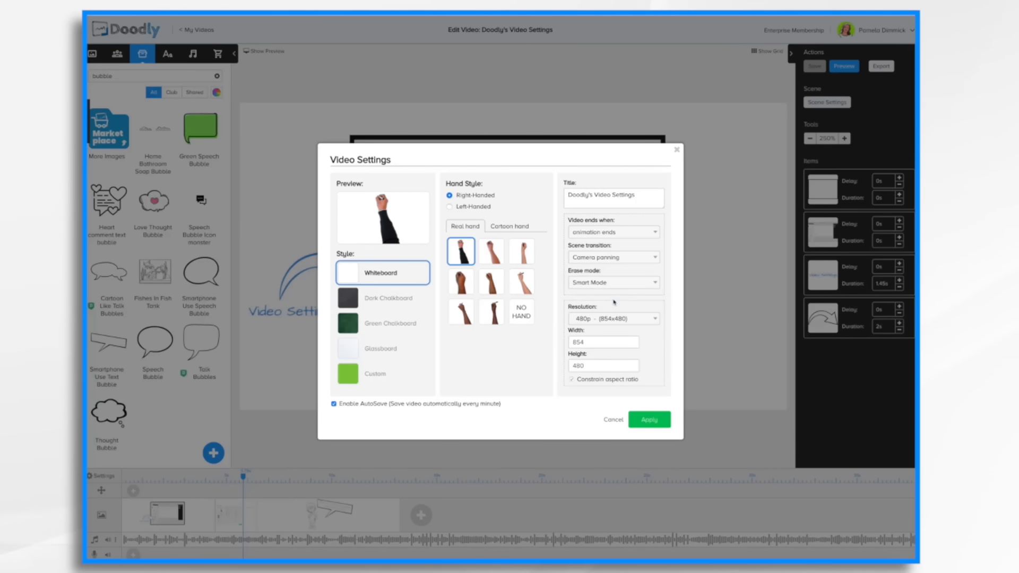
left_click(652, 424)
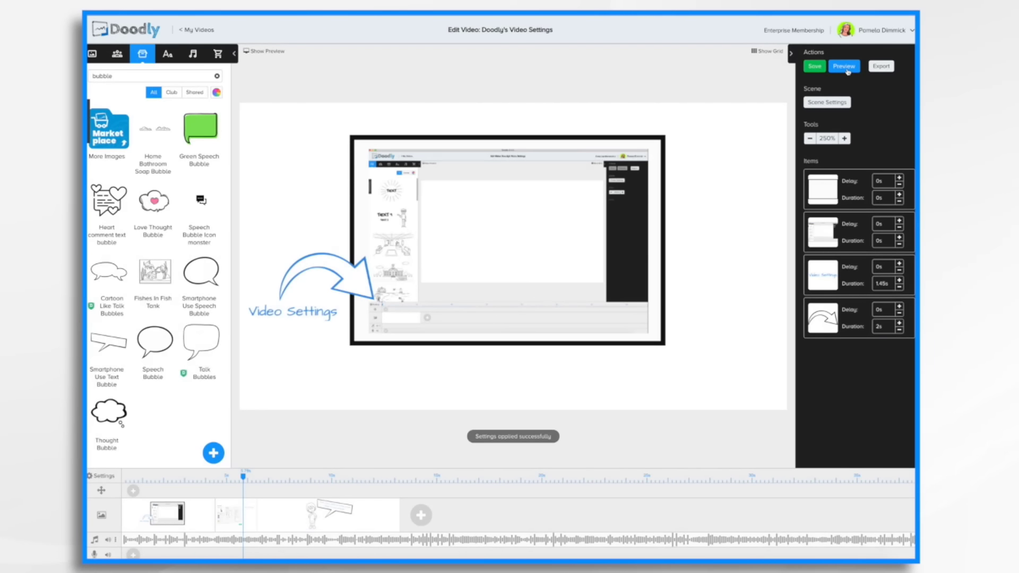
left_click(844, 67)
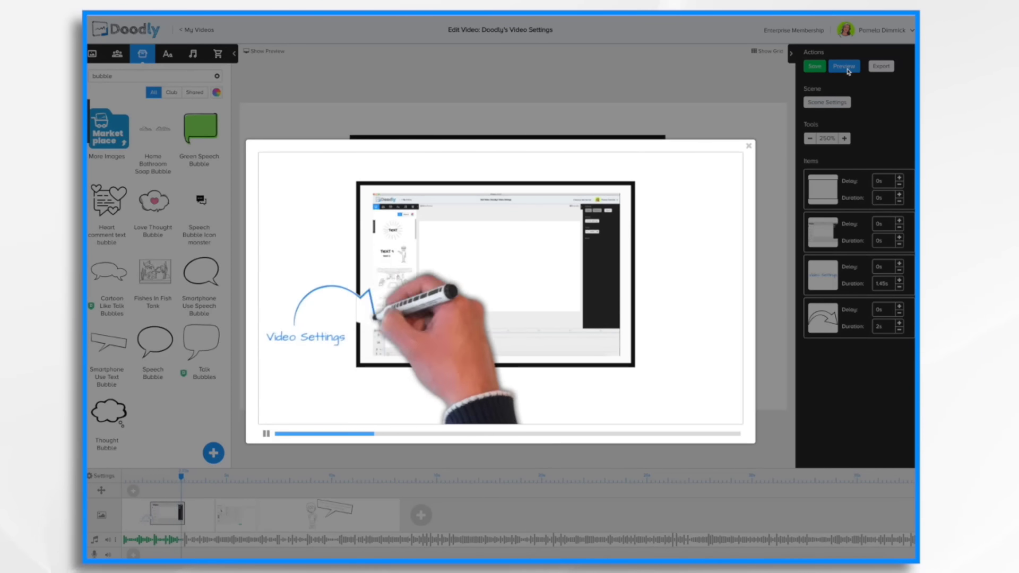
left_click(749, 146)
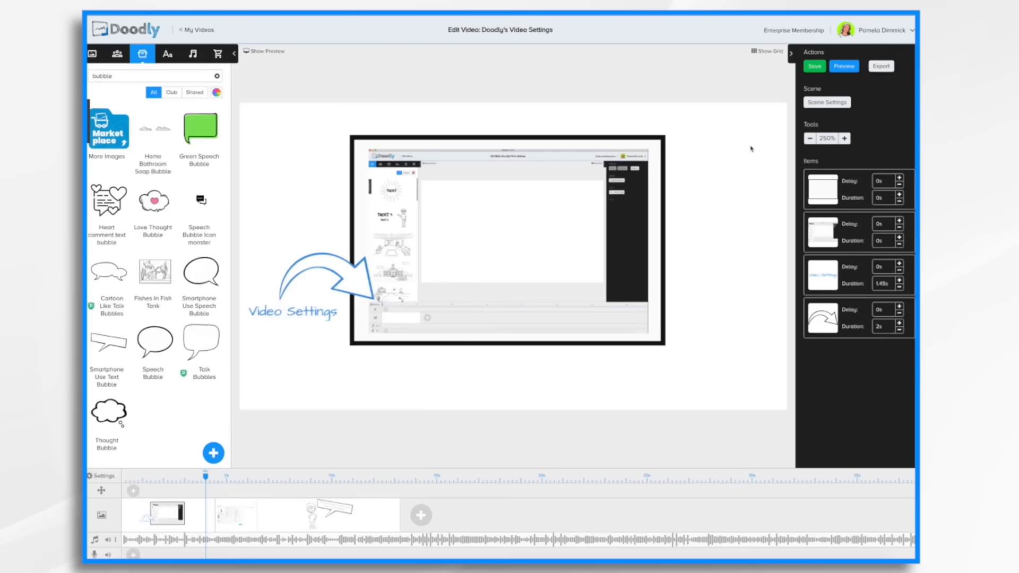
Set the erase mode to Off, apply the settings, and preview the video.
left_click(110, 478)
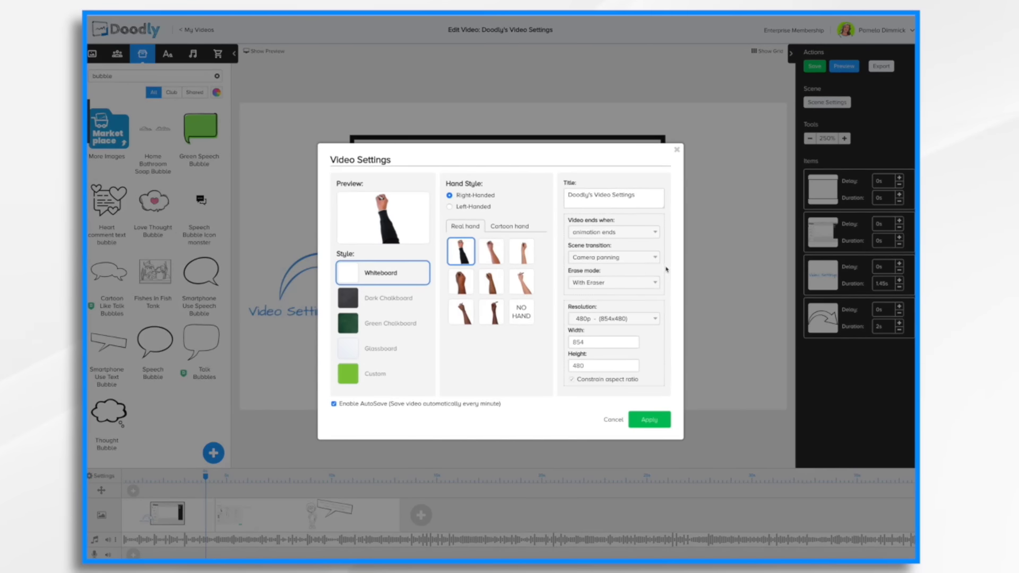
left_click(629, 287)
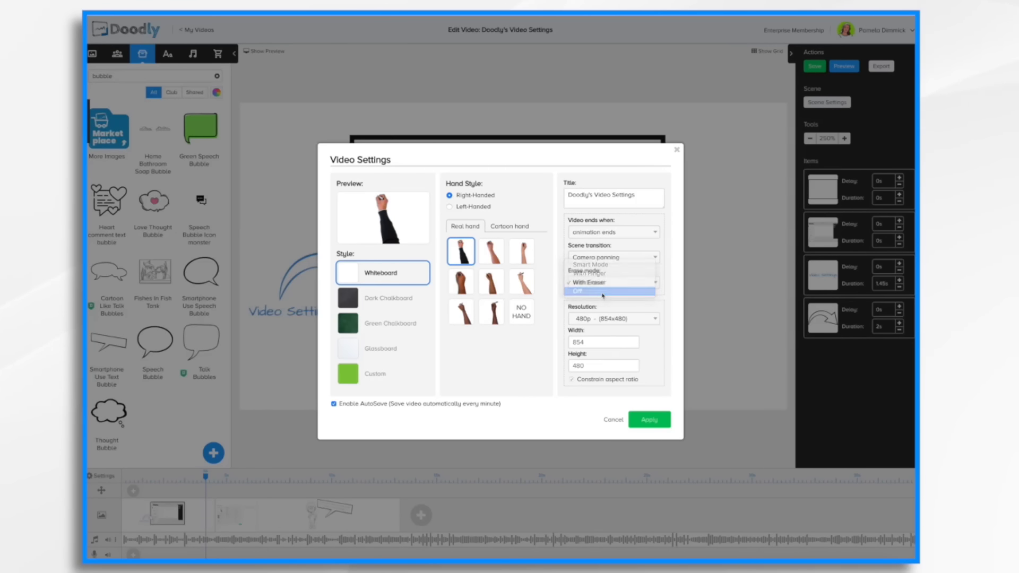
left_click(605, 290)
left_click(658, 428)
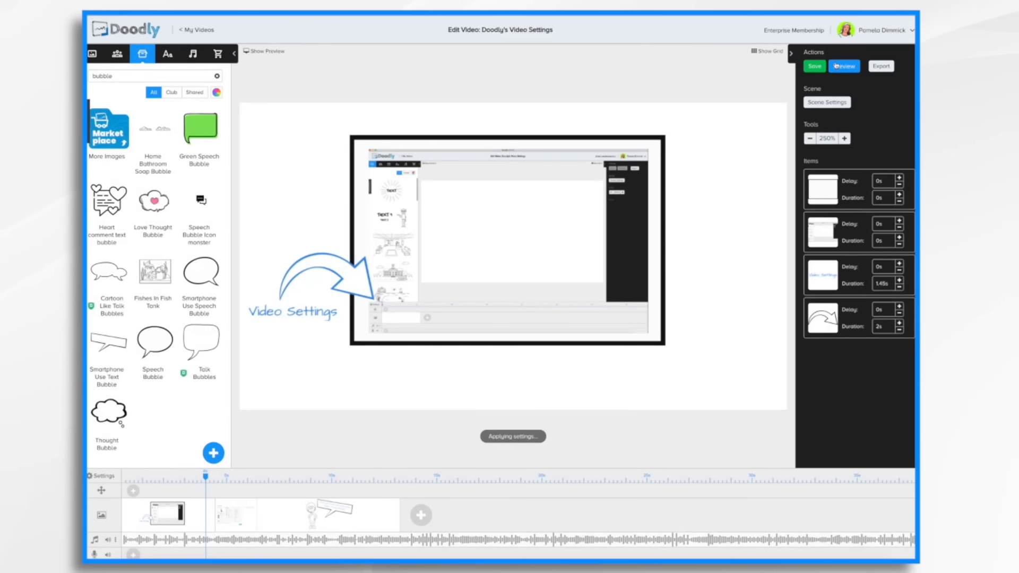
left_click(844, 66)
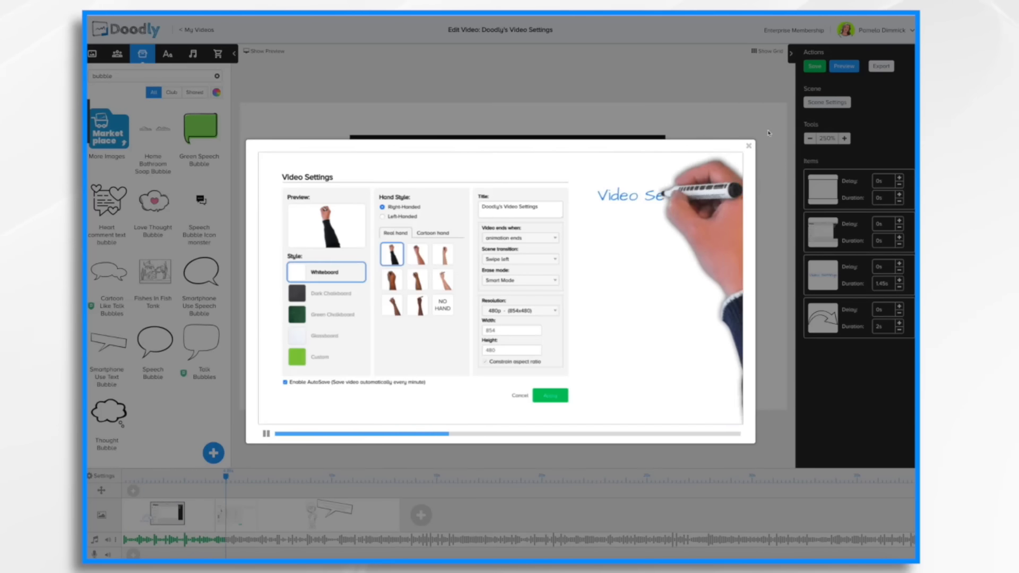
left_click(749, 147)
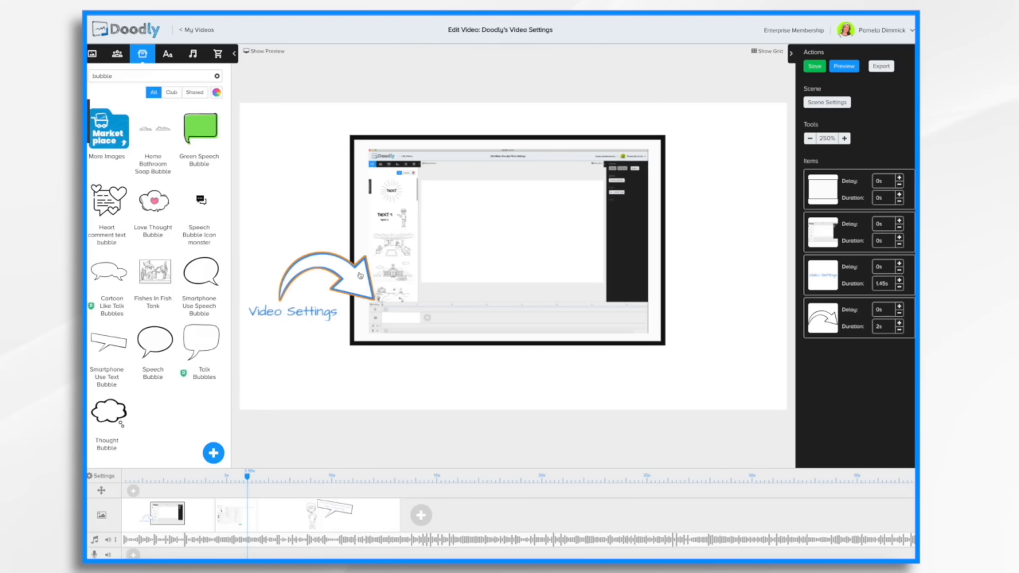
Try the 1080p resolution, then set the resolution to Facebook & Instagram and apply the settings.
left_click(103, 476)
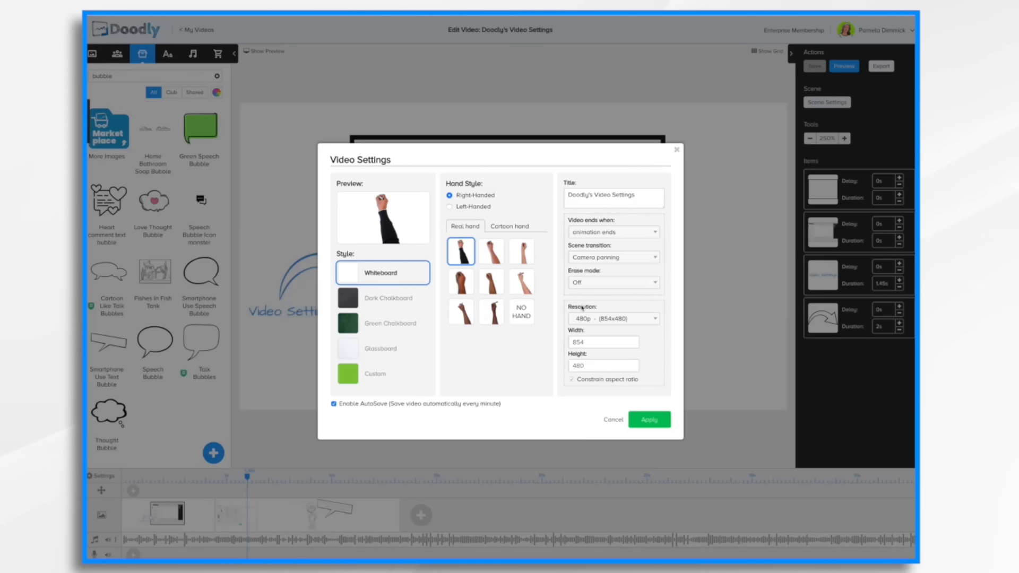
left_click(650, 322)
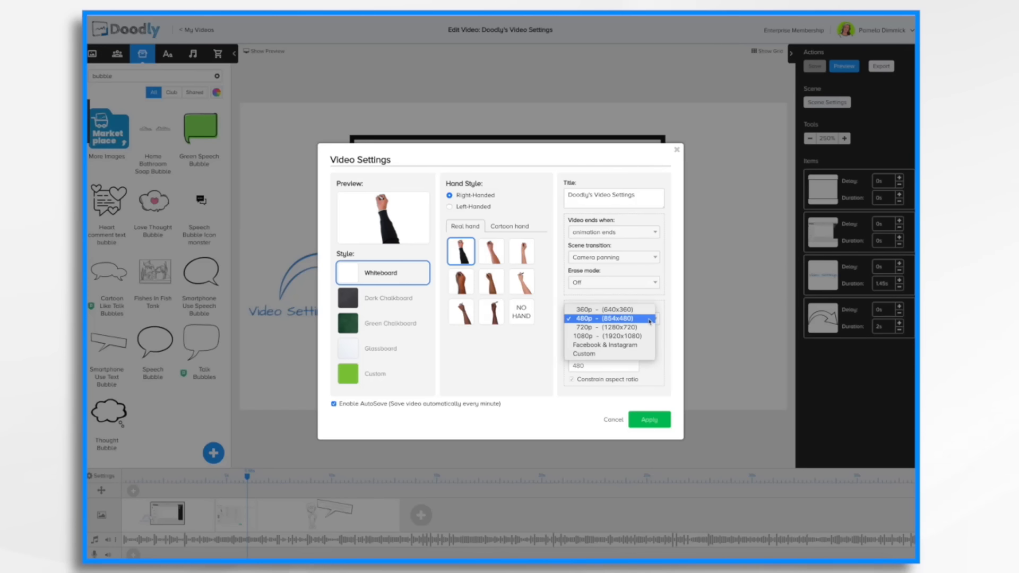
left_click(623, 338)
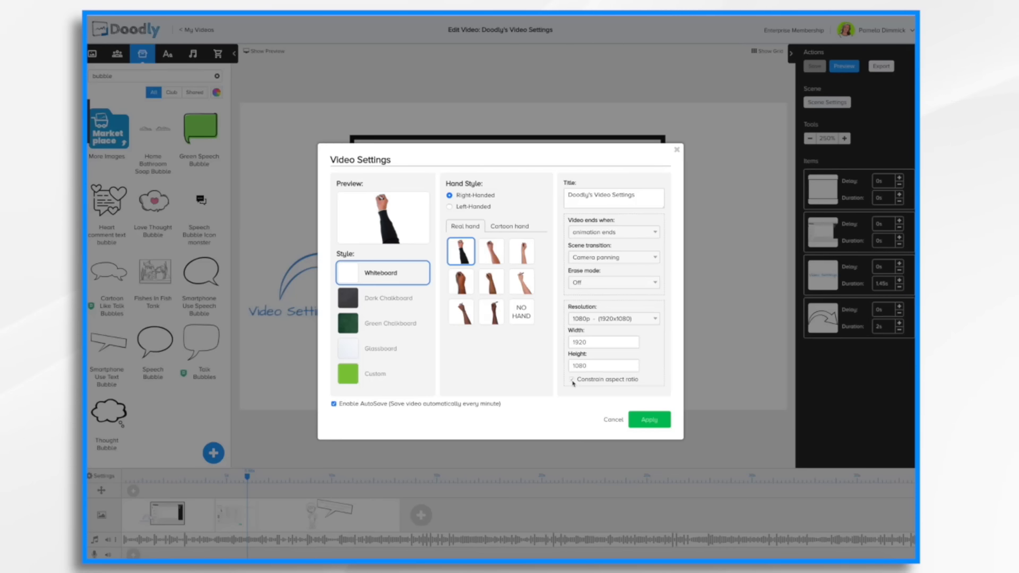
left_click(642, 320)
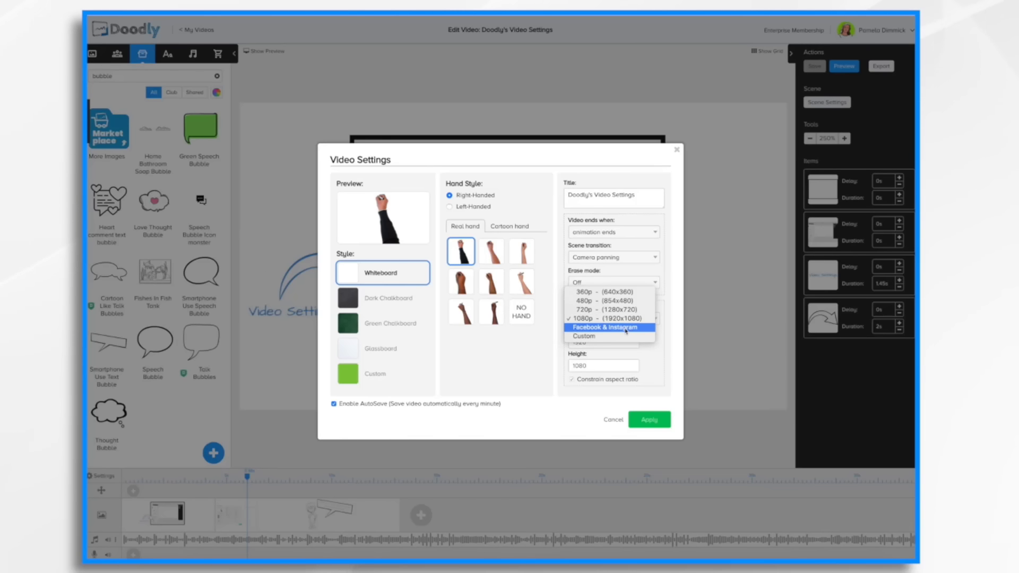
left_click(626, 328)
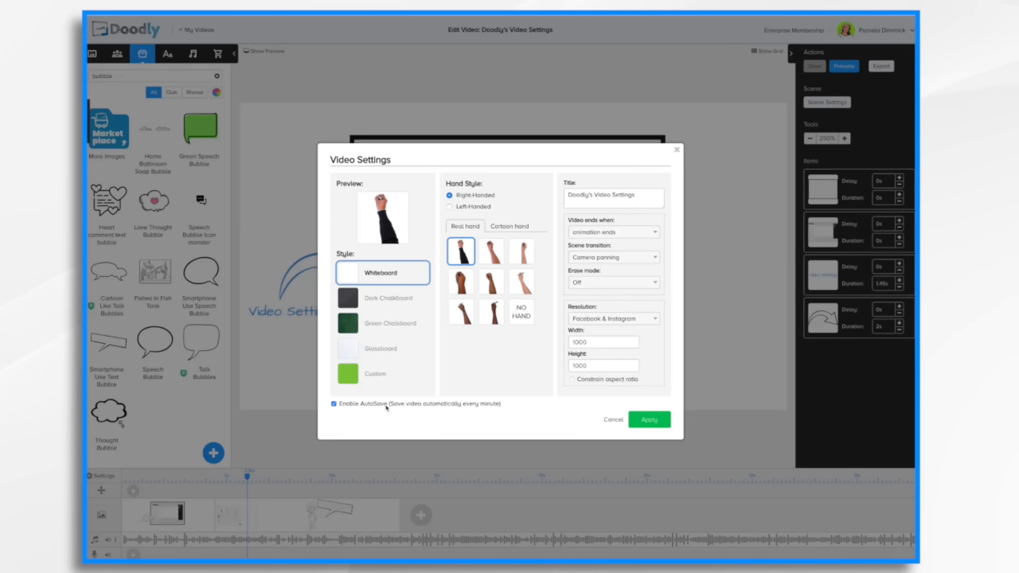
left_click(657, 420)
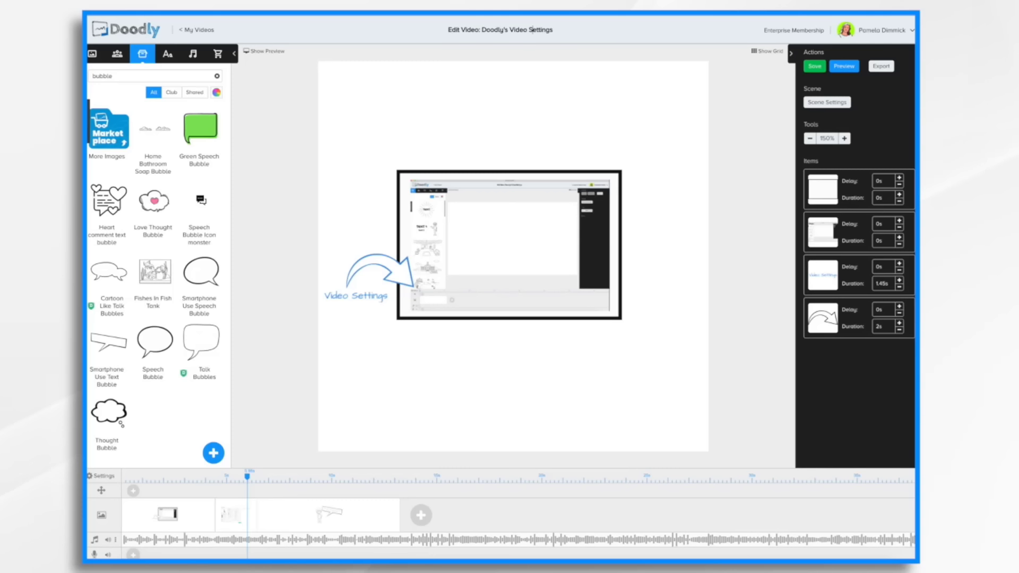
Rename the video to Video Settings and save it.
key("BackSpace")
key("BackSpace")
key("BackSpace")
key("BackSpace")
key("BackSpace")
key("BackSpace")
key("BackSpace")
key("BackSpace")
key("BackSpace")
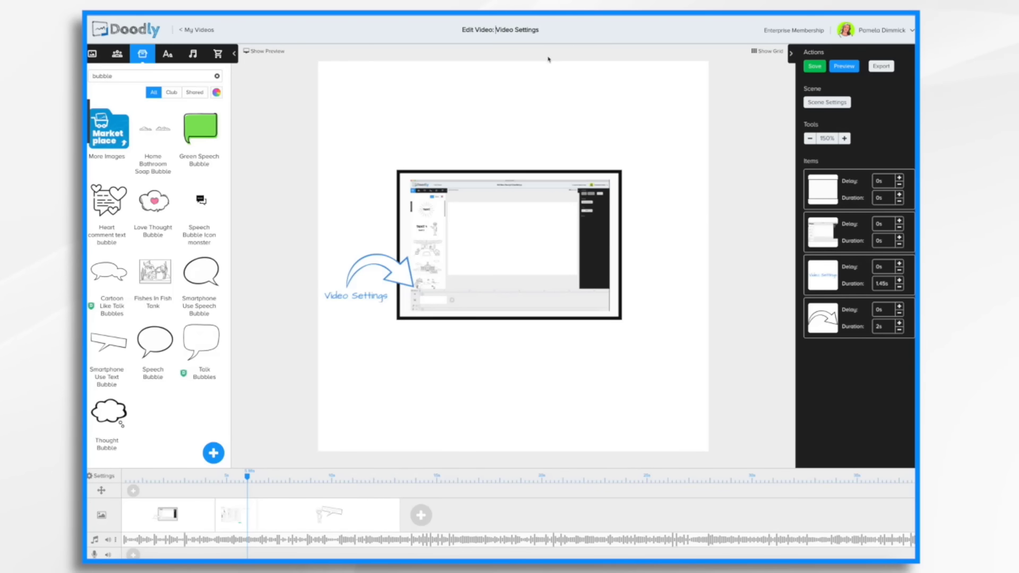
left_click(816, 67)
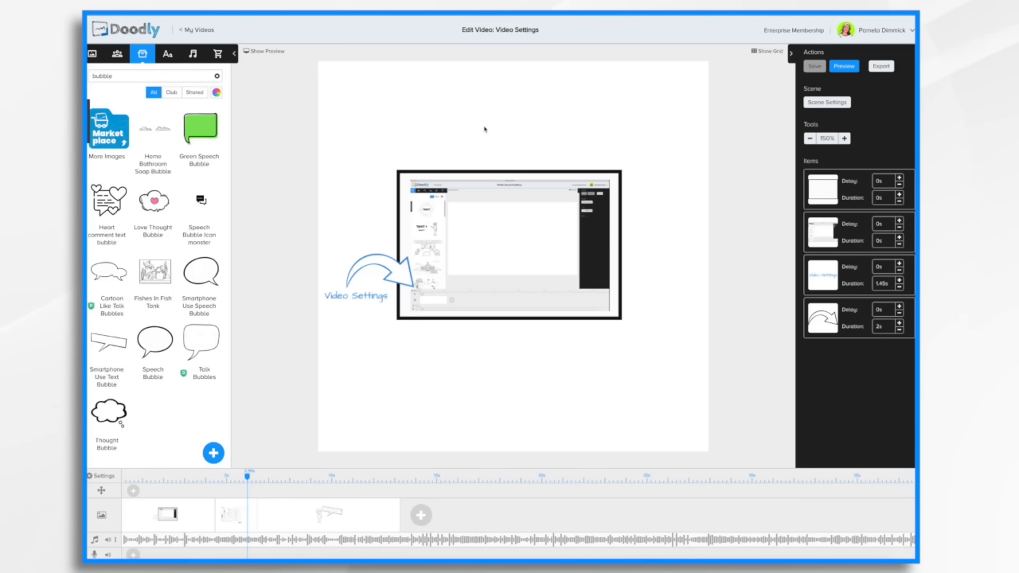
Return to My Videos and duplicate the Video Settings project.
left_click(195, 31)
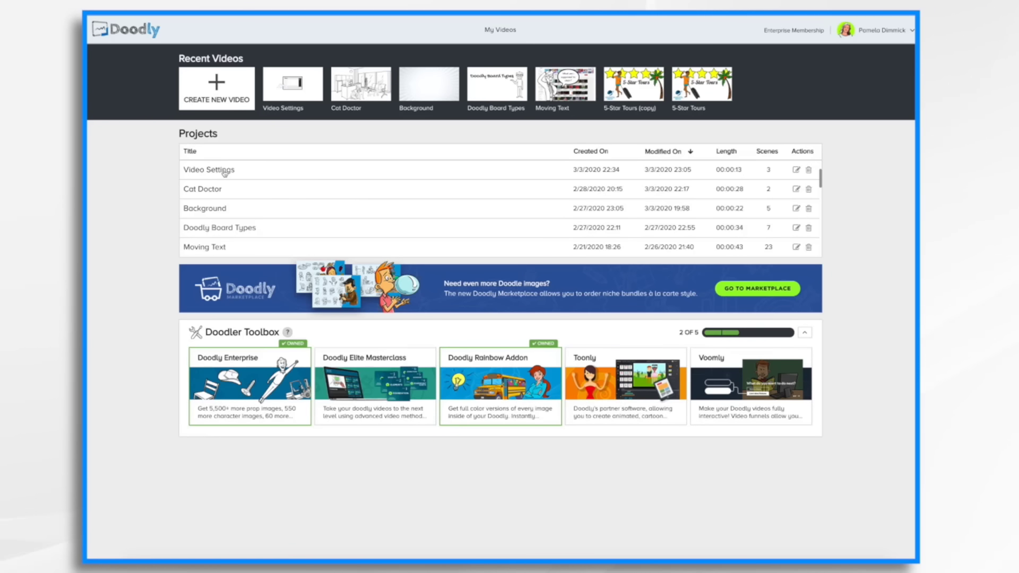
right_click(225, 173)
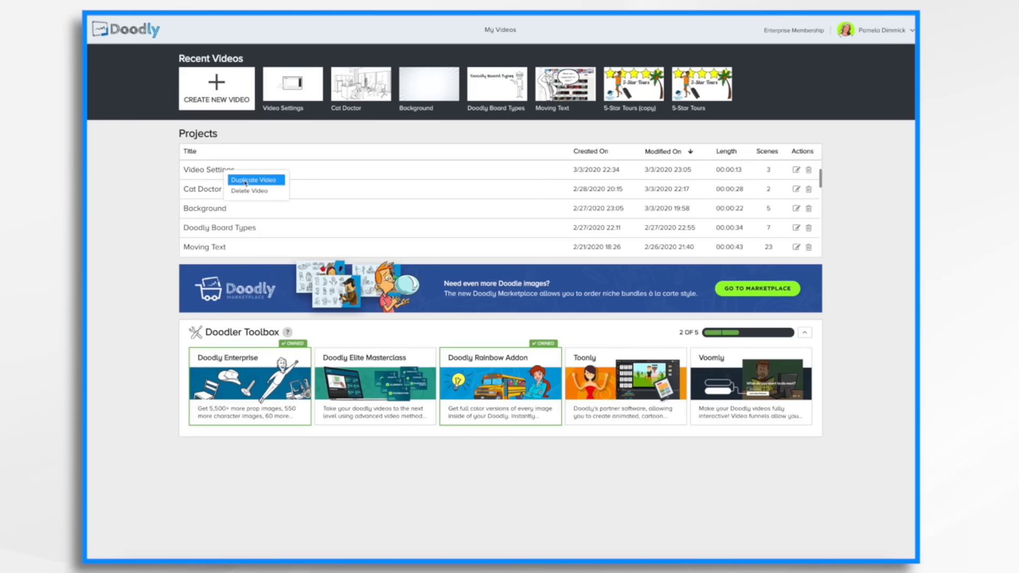
left_click(246, 181)
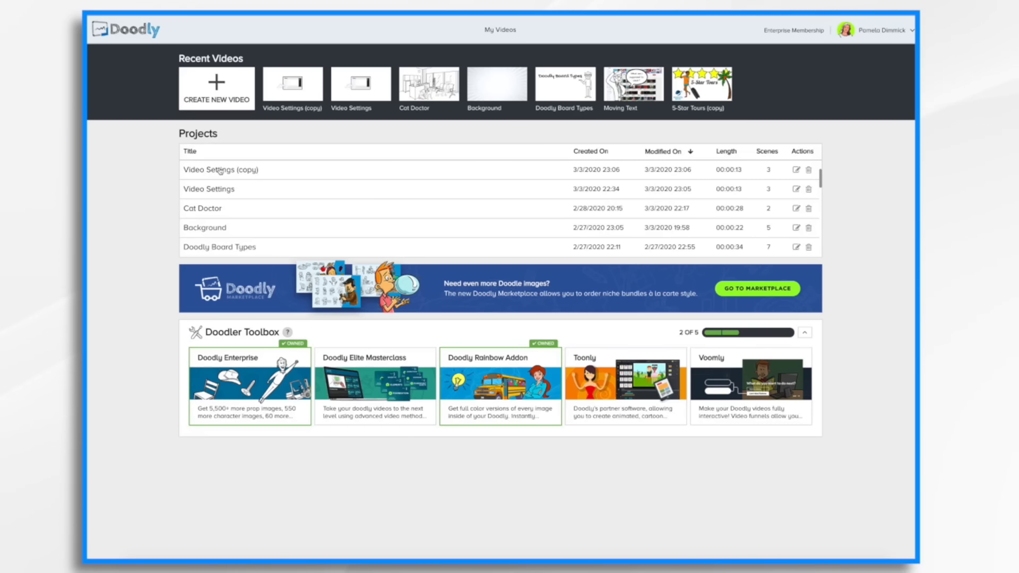
Open the Video Settings (copy) video and set its board style to Dark Chalkboard.
left_click(220, 170)
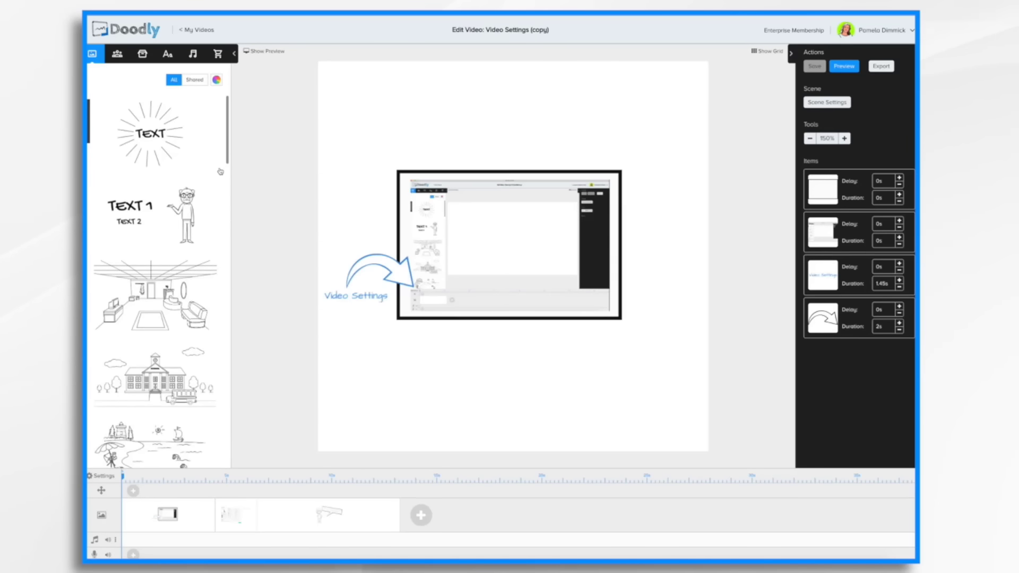
left_click(98, 477)
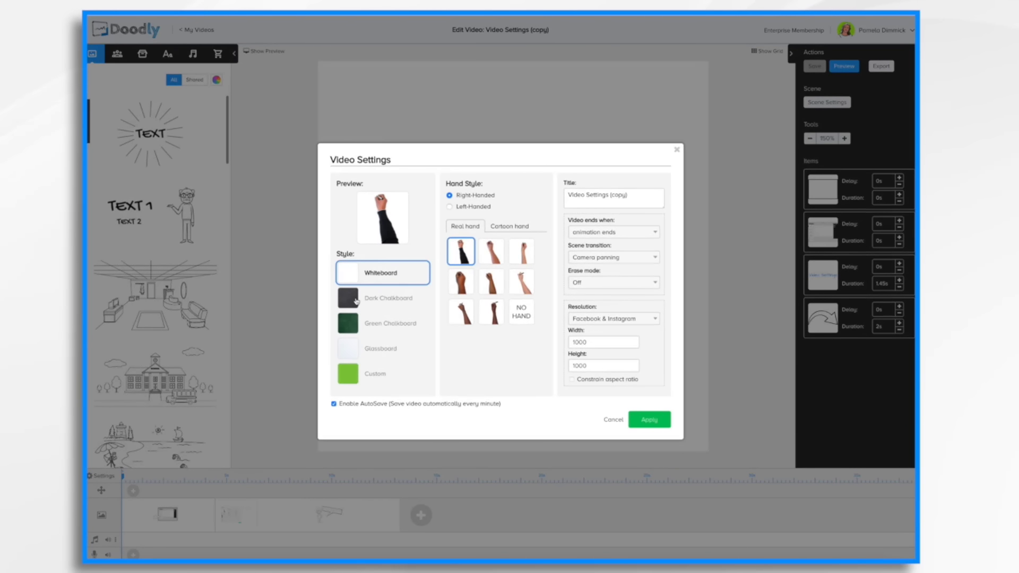
left_click(356, 301)
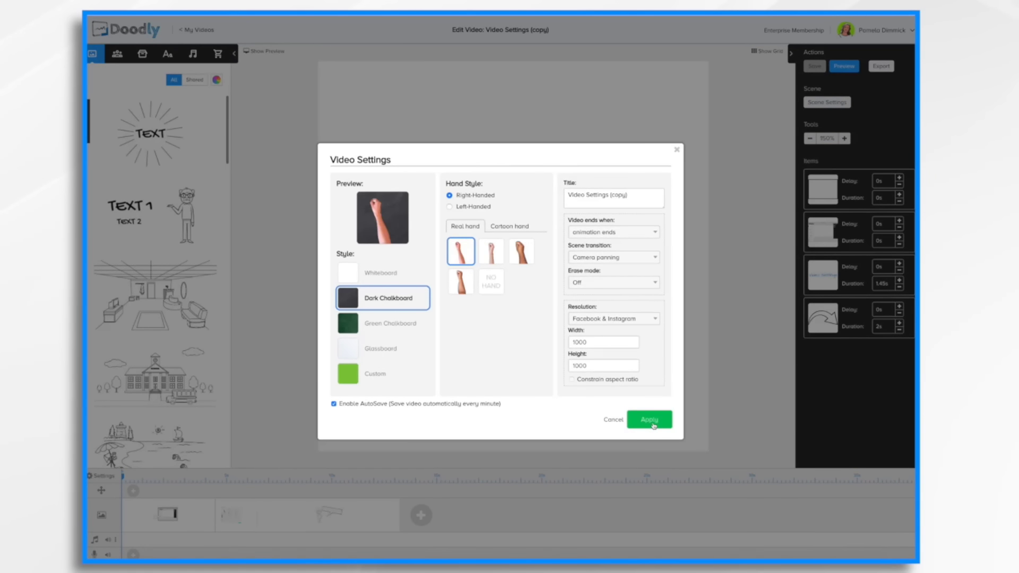
Change the video title to Video Settings Black.
left_click(637, 201)
key("BackSpace")
key("BackSpace")
key("BackSpace")
key("BackSpace")
key("BackSpace")
key("BackSpace")
type("Black")
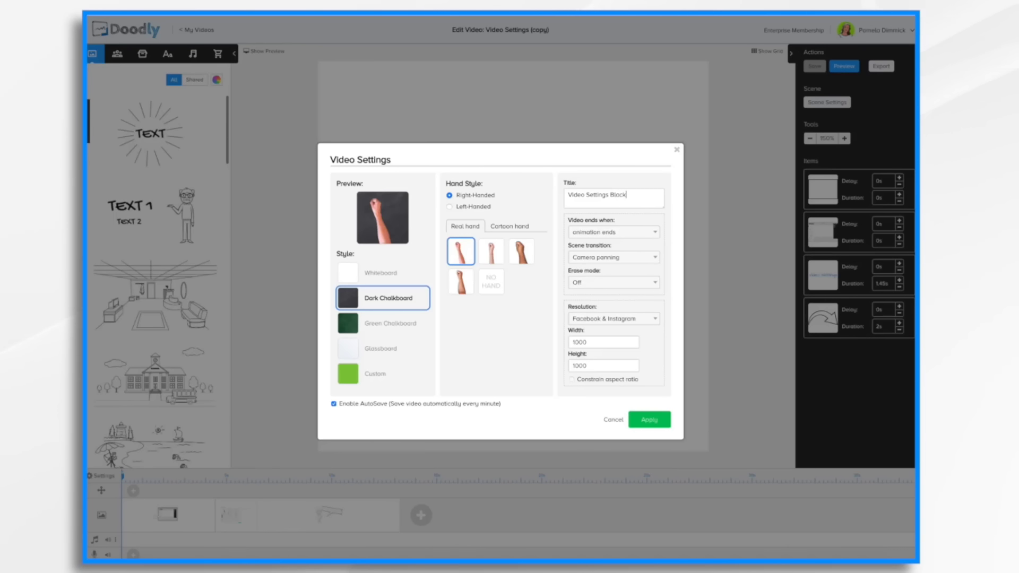
type("board Ver")
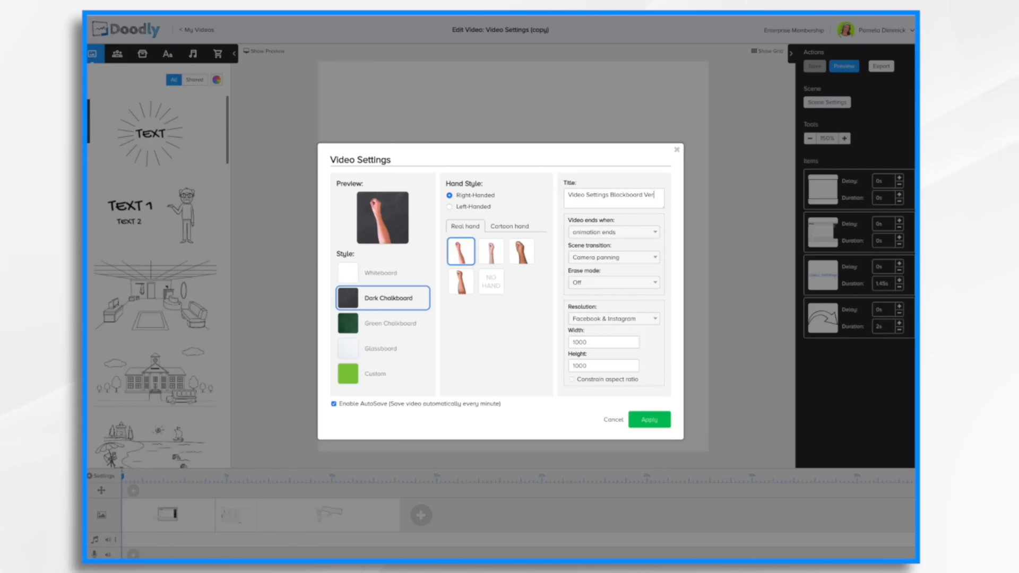
type("sion")
Complete the title as Video Settings Blackboard Version, apply the settings, and preview the chalkboard video.
left_click(650, 420)
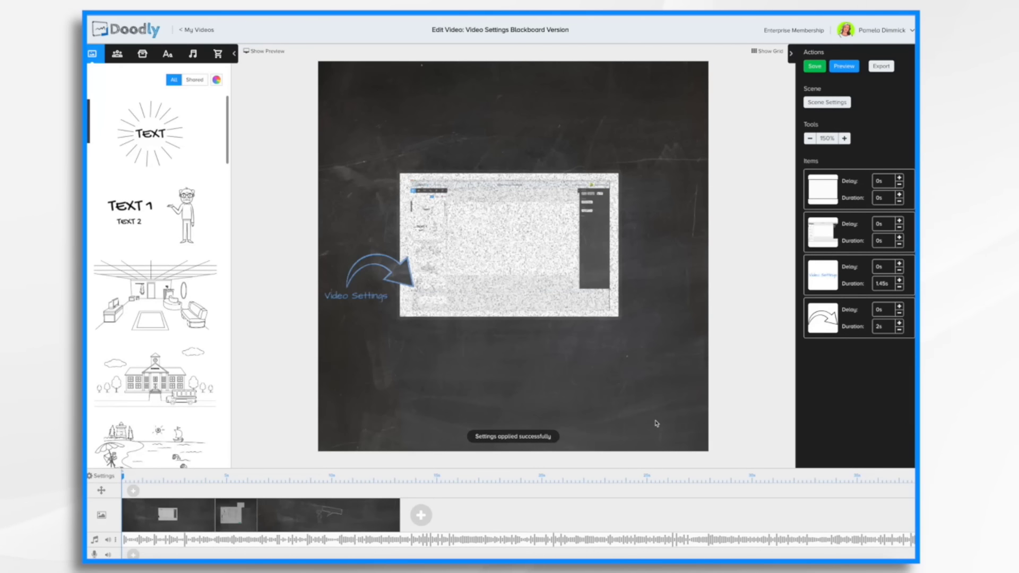
left_click(852, 69)
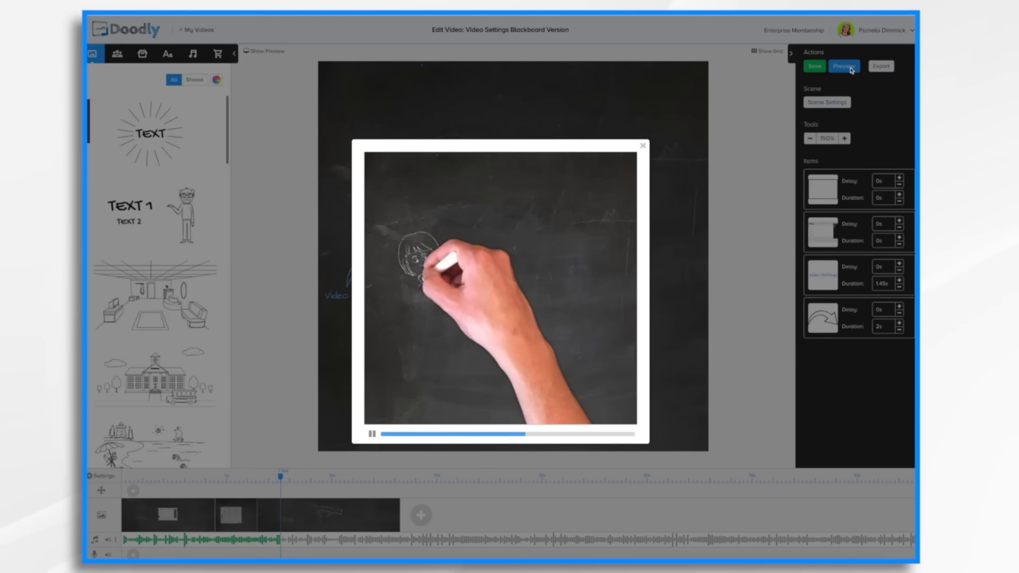
left_click(643, 147)
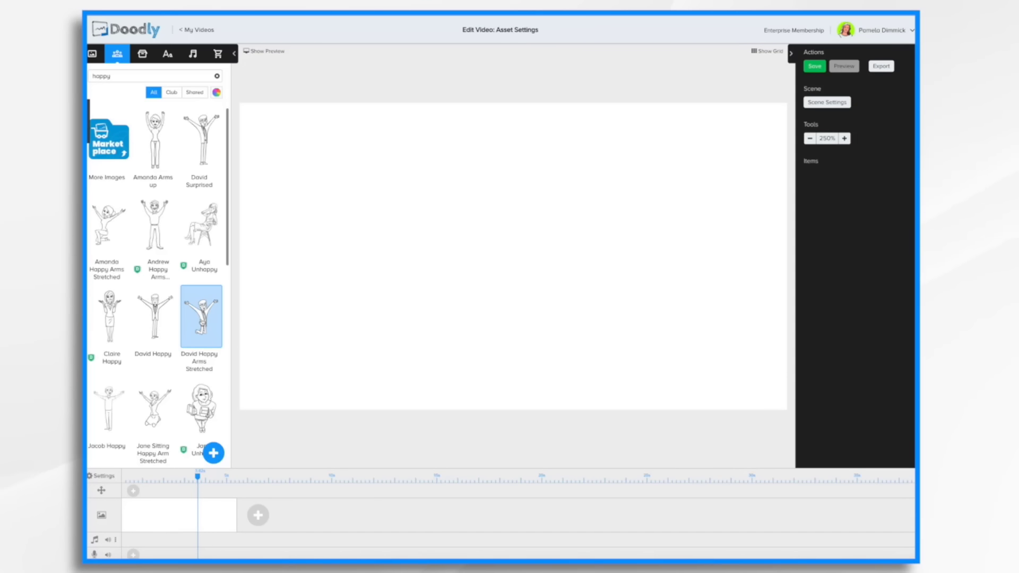
Add the David Happy Arms Stretched character and the Dog Sleeping prop to a new Asset Settings scene.
left_click_drag(202, 322, 358, 255)
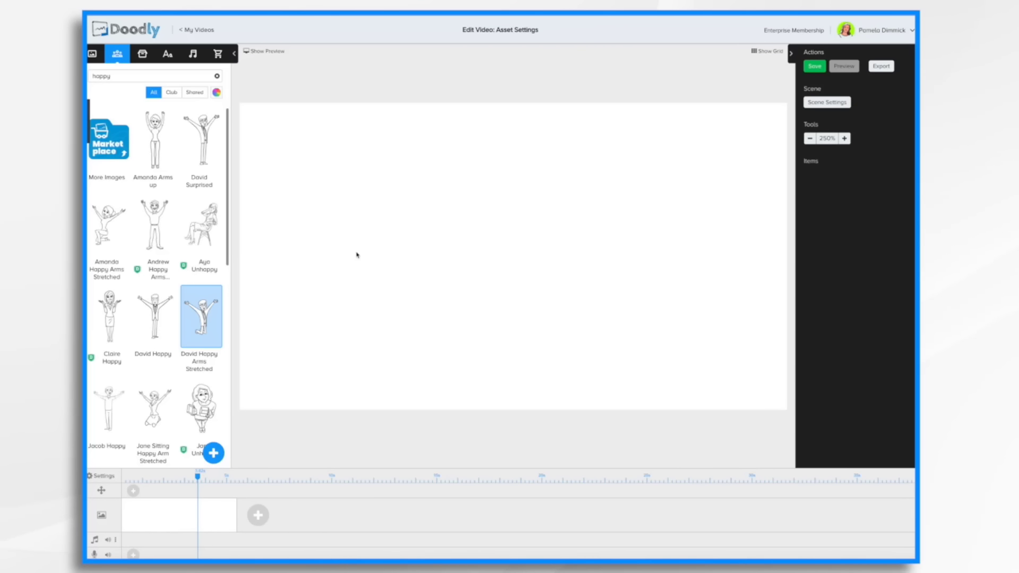
left_click(142, 54)
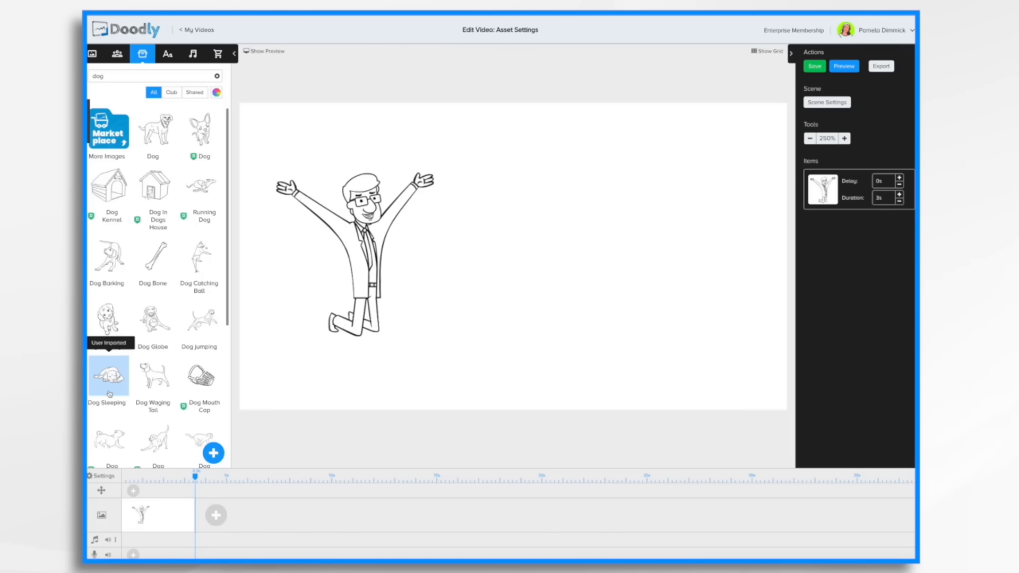
left_click_drag(109, 394, 637, 362)
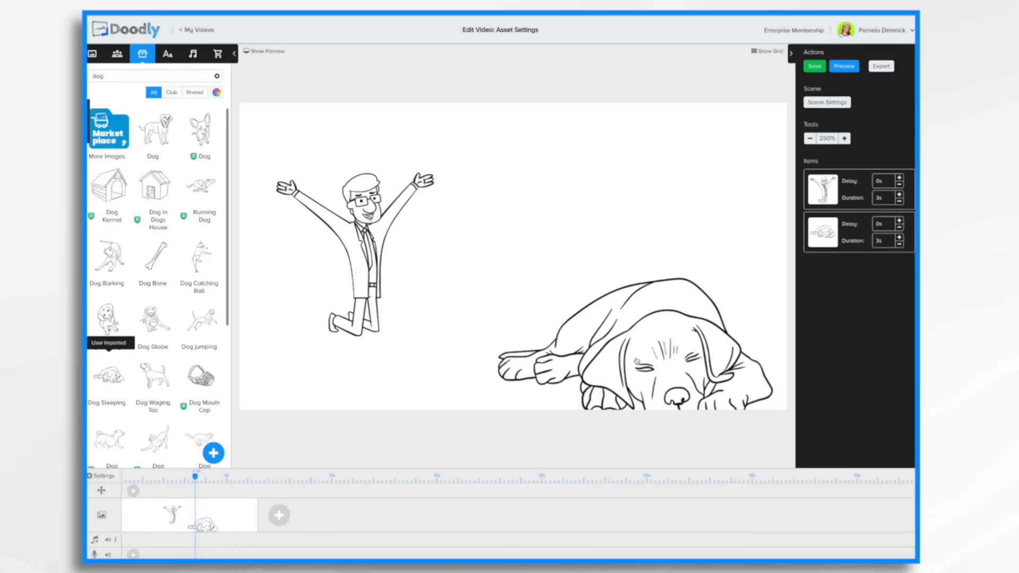
Add an Architects Daughter text item reading Asset Settings to the scene.
left_click(167, 55)
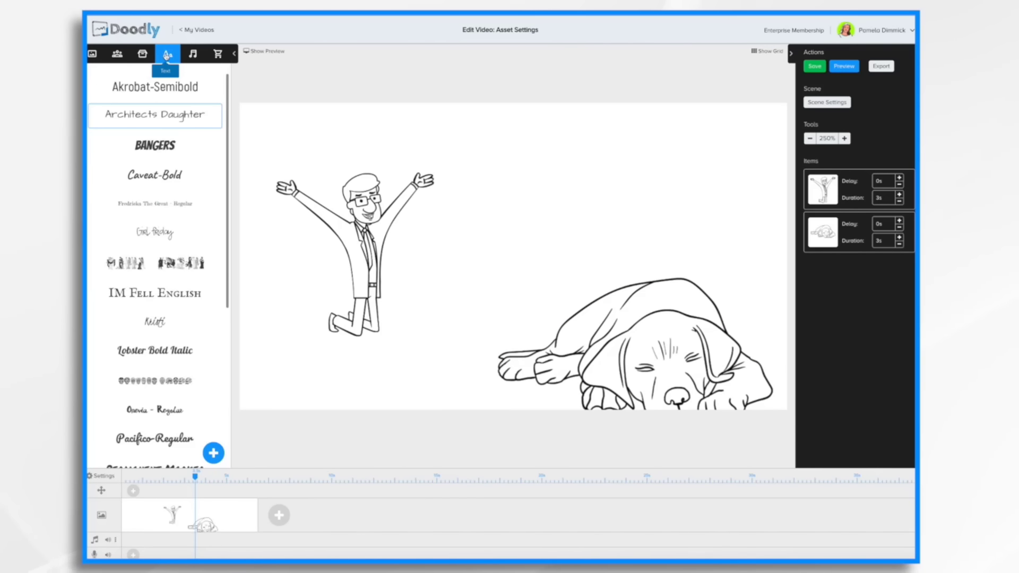
left_click_drag(154, 115, 565, 183)
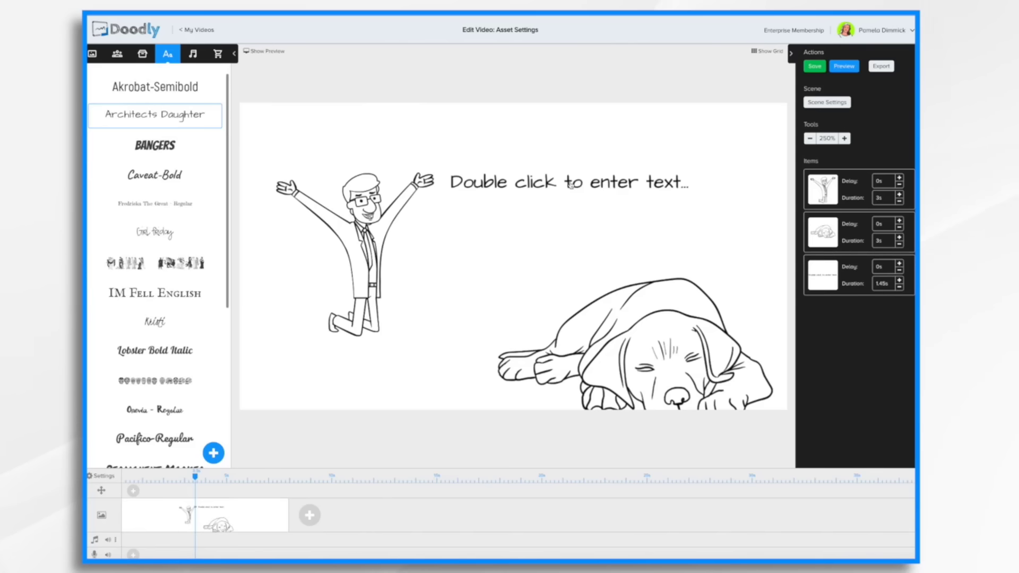
double_click(538, 187)
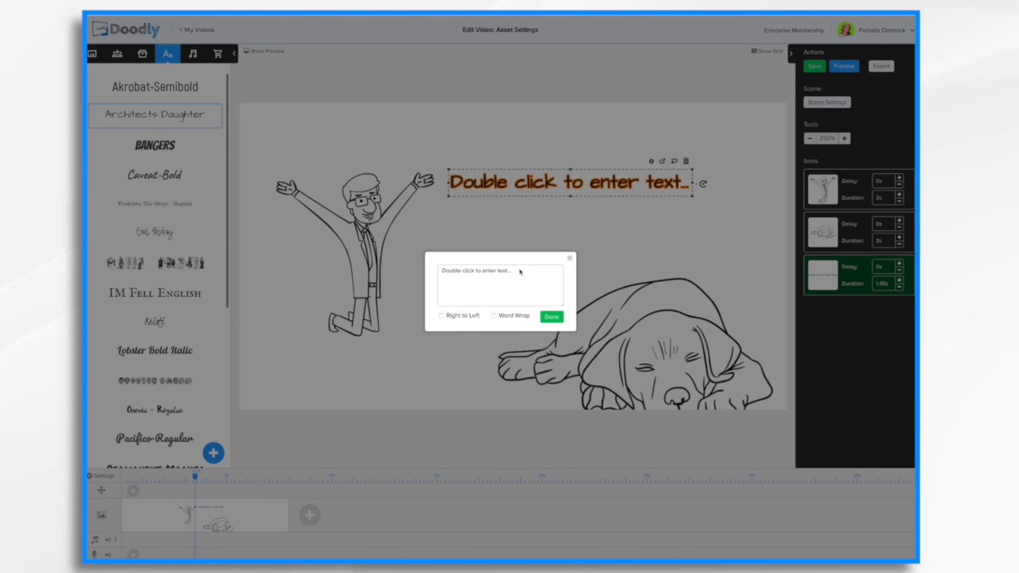
key("ctrl+a")
type("Asset Se")
type("ings")
left_click(555, 316)
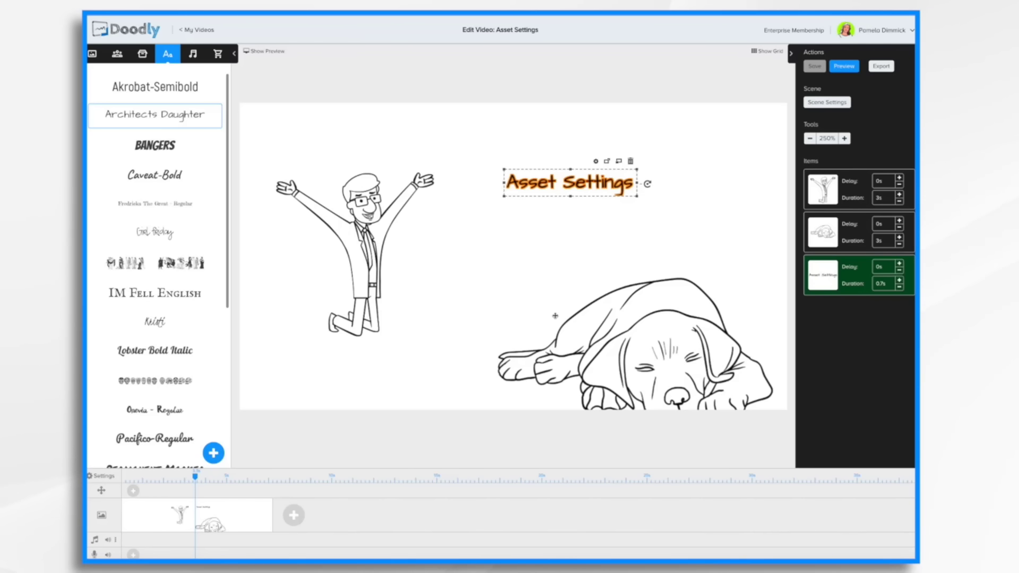
Enlarge the character and move it up on the left side of the canvas.
left_click(381, 238)
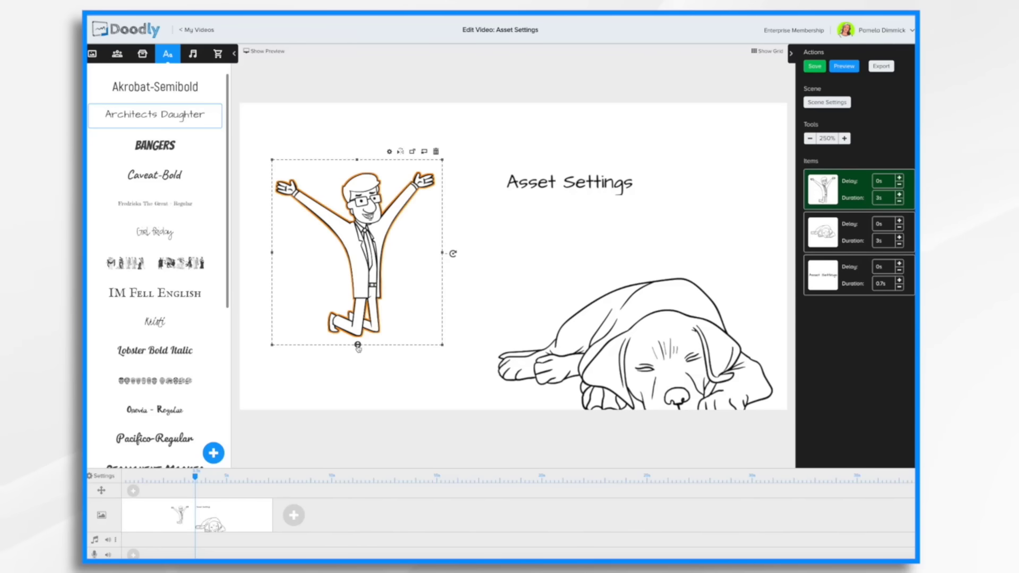
left_click_drag(357, 346, 358, 397)
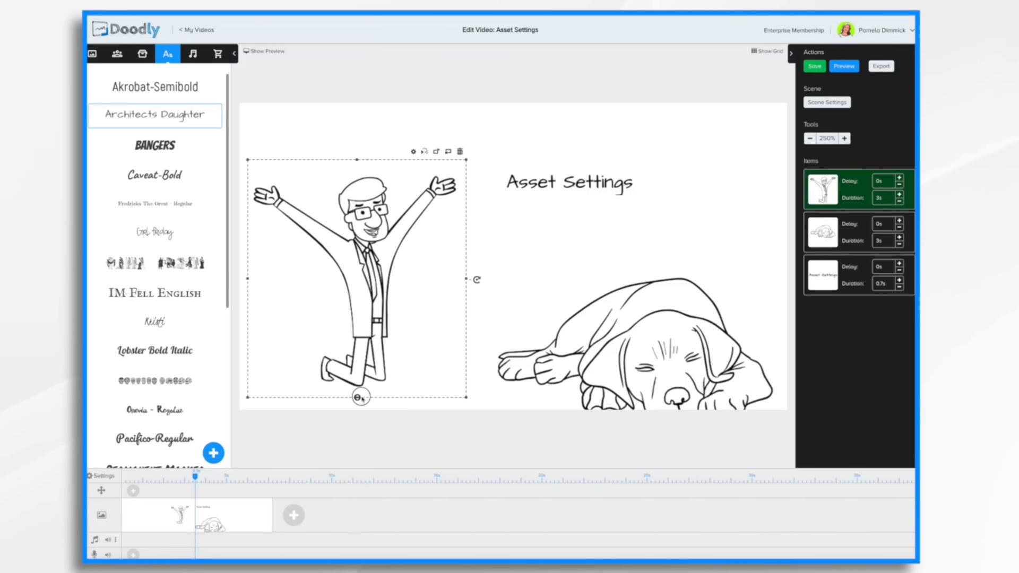
left_click_drag(465, 162, 499, 170)
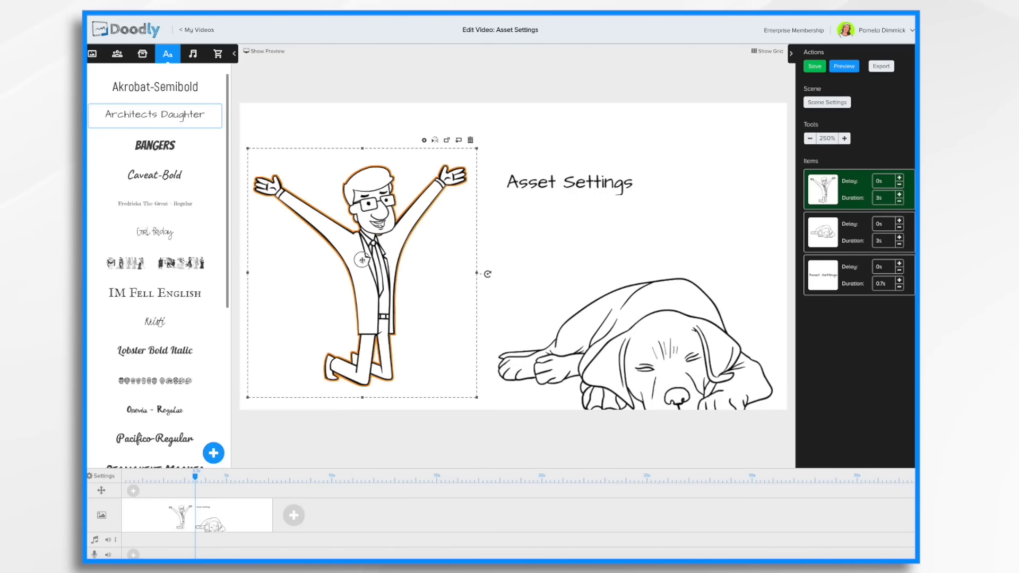
left_click_drag(362, 260, 371, 229)
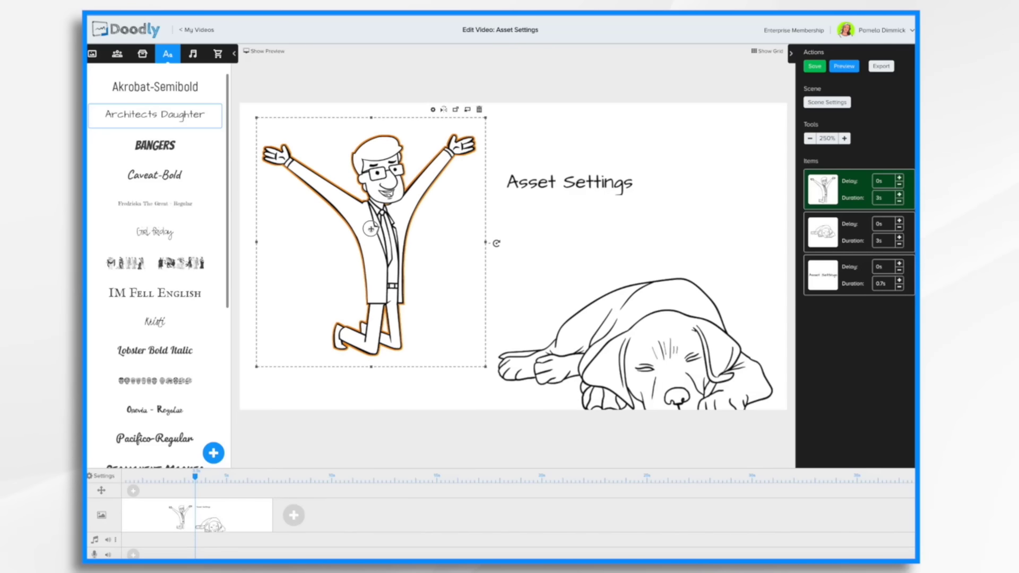
Shrink the sleeping dog and move it in front of the character's legs.
left_click(674, 340)
left_click_drag(673, 336, 665, 297)
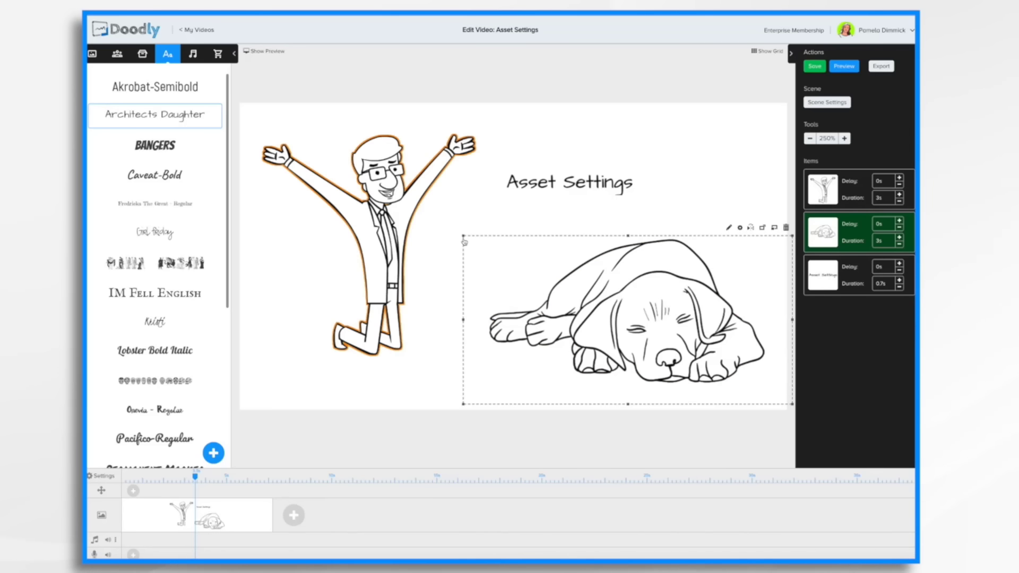
left_click_drag(465, 235, 545, 287)
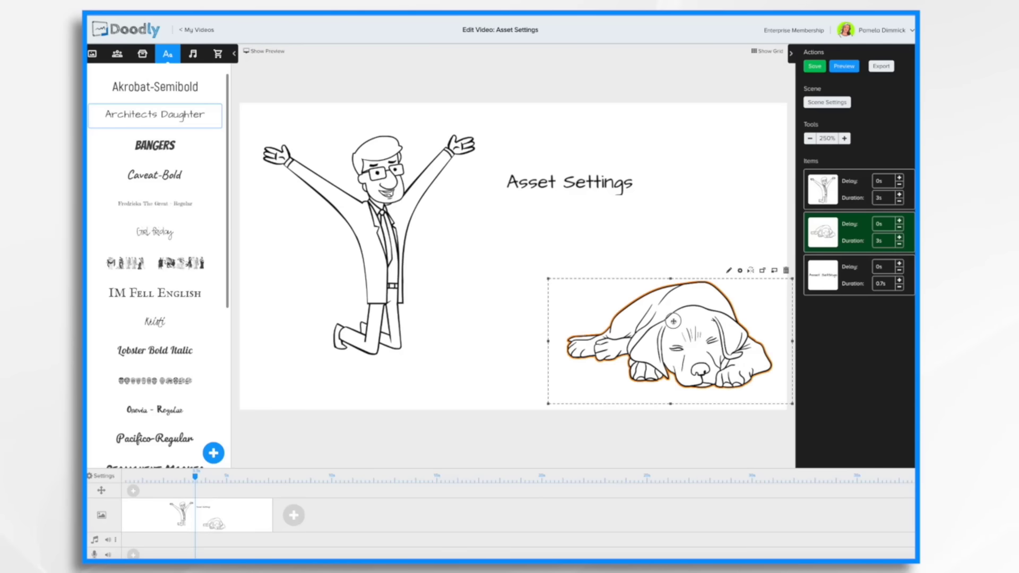
left_click_drag(673, 321, 460, 312)
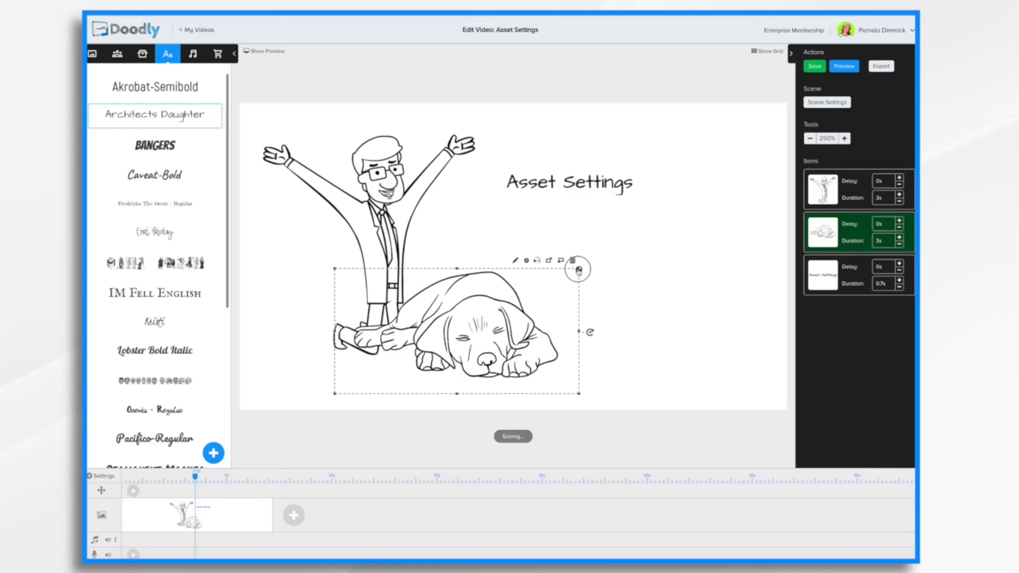
left_click_drag(579, 270, 545, 287)
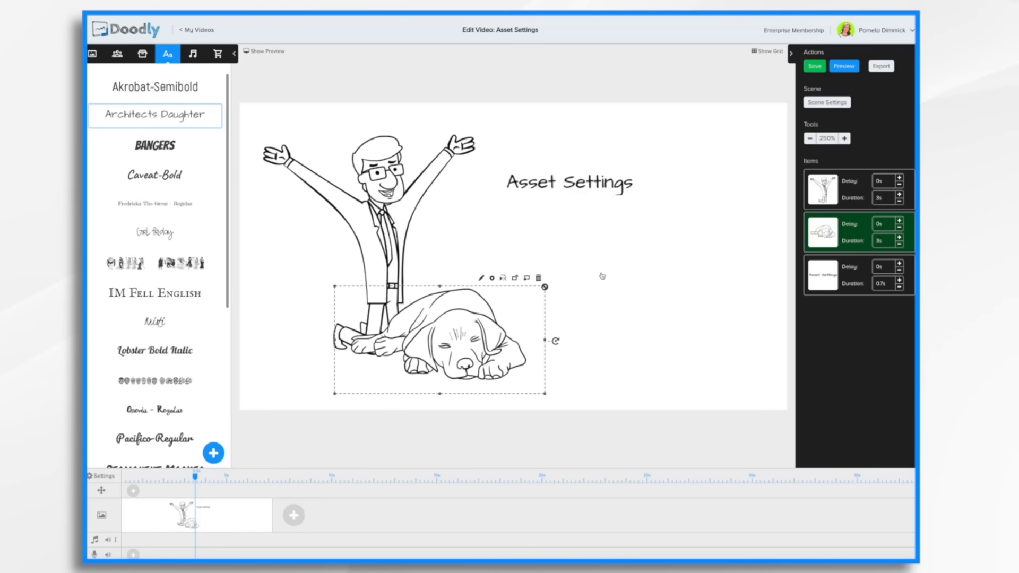
Change the dog's layer order relative to the character using its arrange controls.
left_click(503, 278)
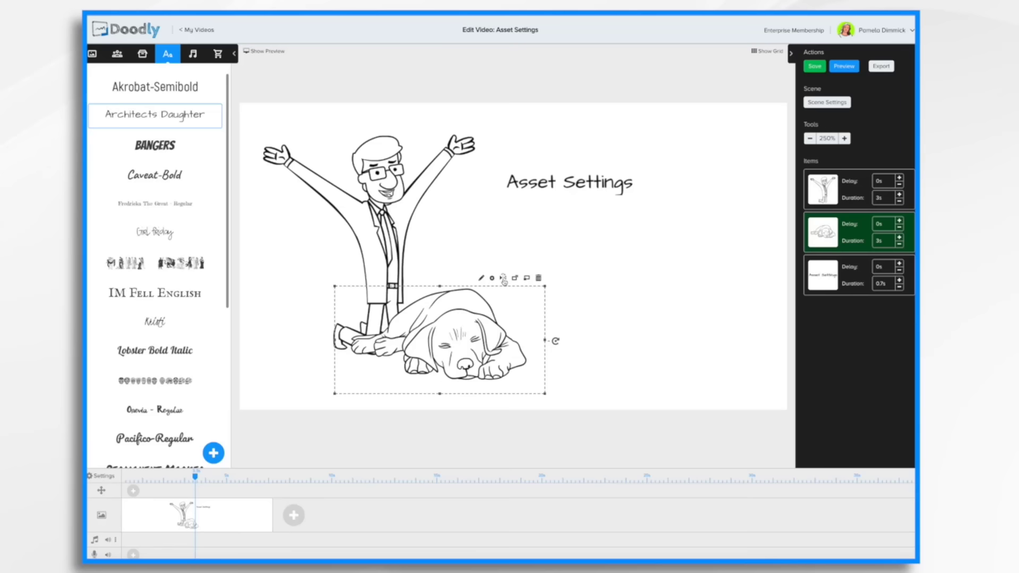
left_click(504, 278)
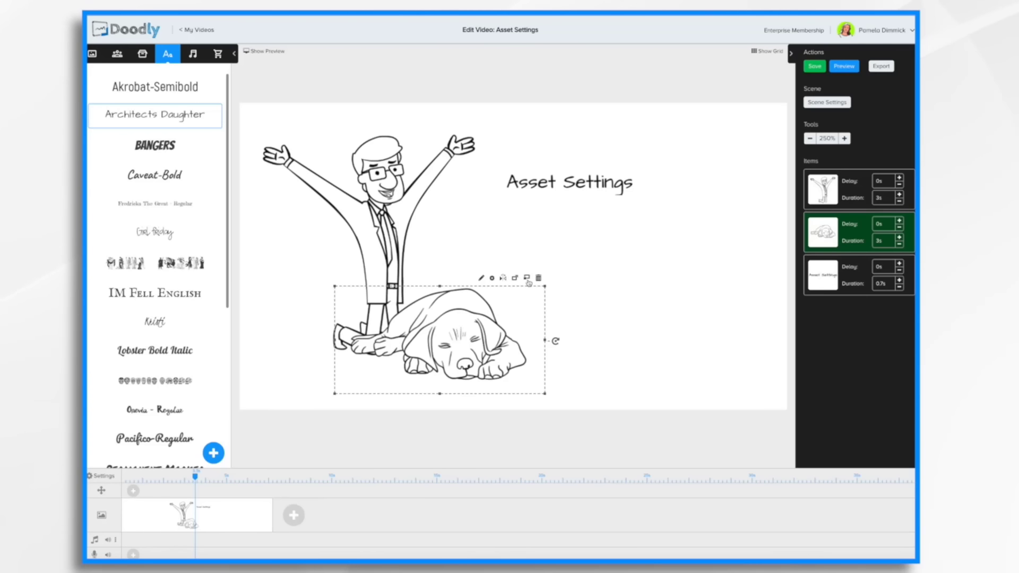
left_click(526, 280)
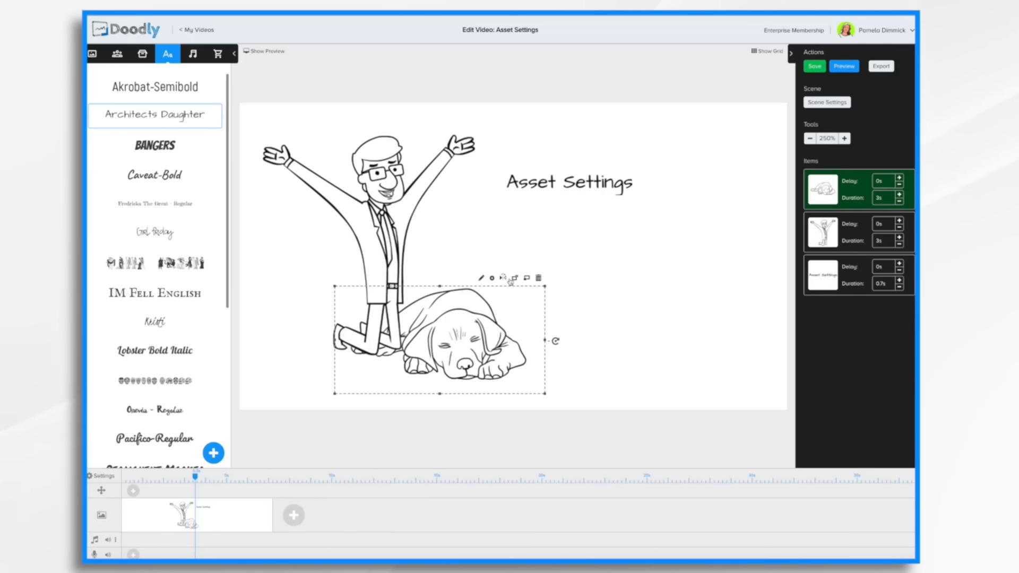
left_click(515, 279)
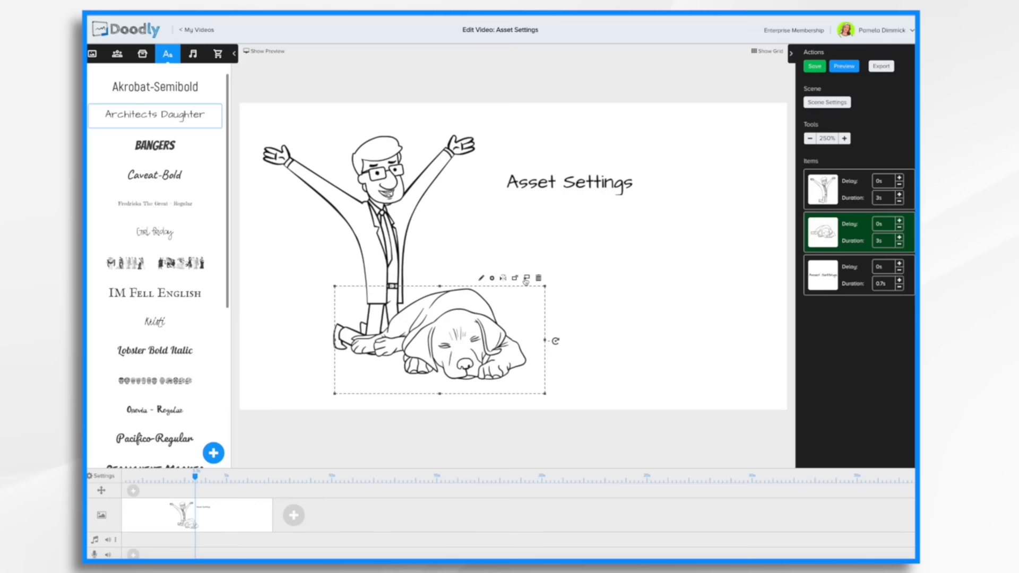
left_click(526, 279)
left_click(515, 279)
left_click(527, 279)
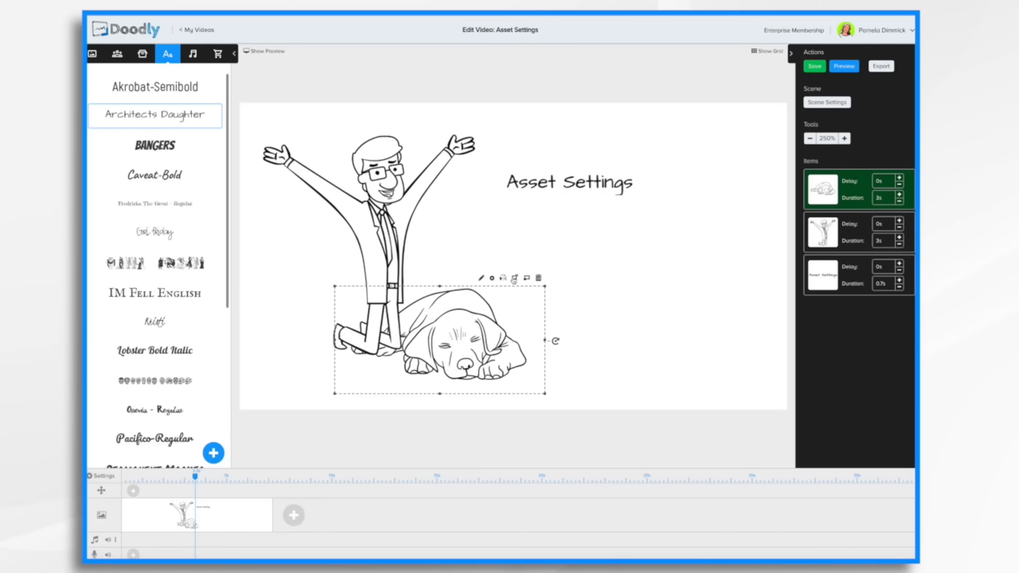
left_click(516, 280)
left_click(526, 279)
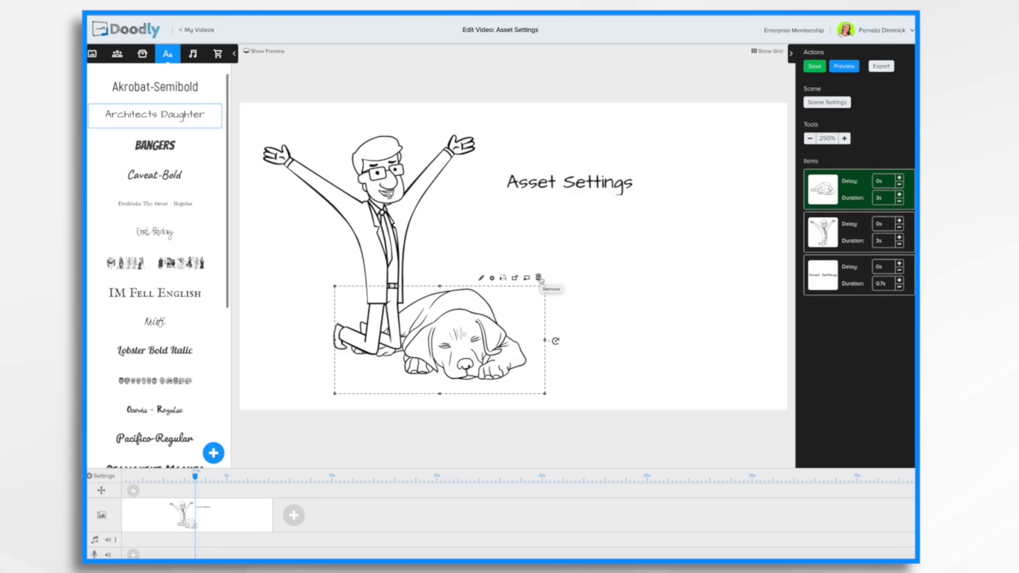
Remove the dog from the scene and confirm the removal.
left_click(539, 278)
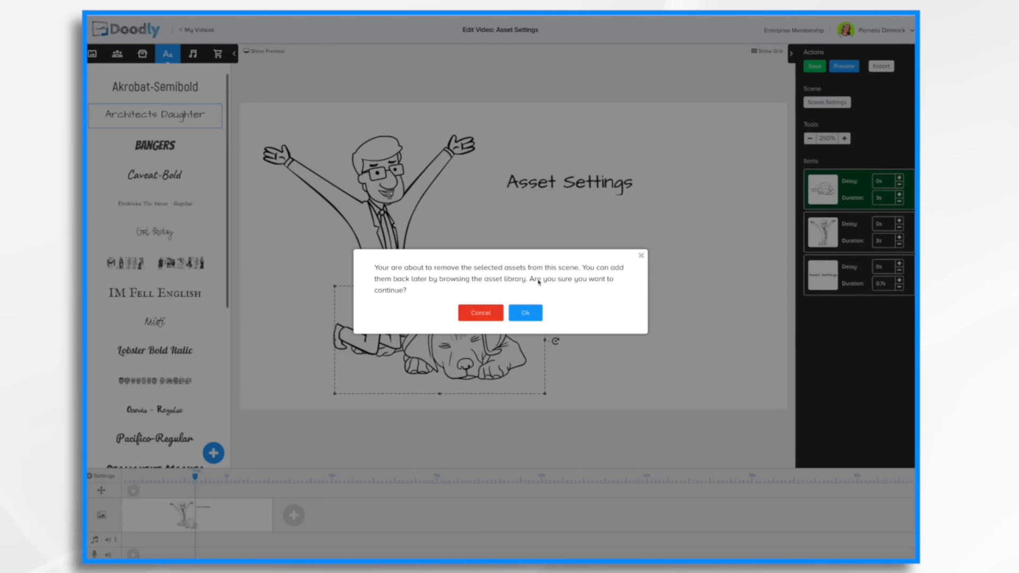
left_click(528, 313)
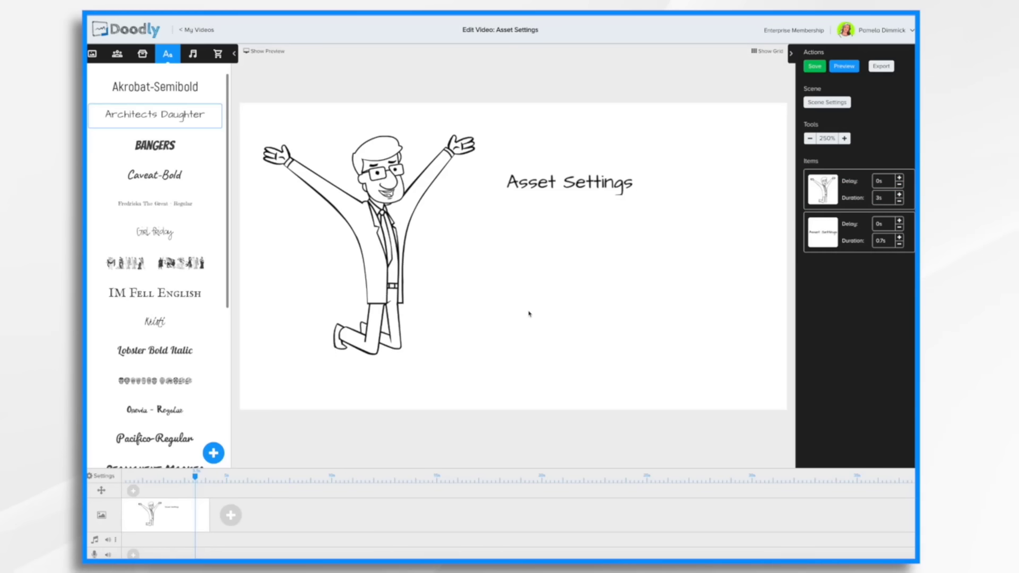
Enlarge the Asset Settings text and place it beside the character.
left_click(581, 184)
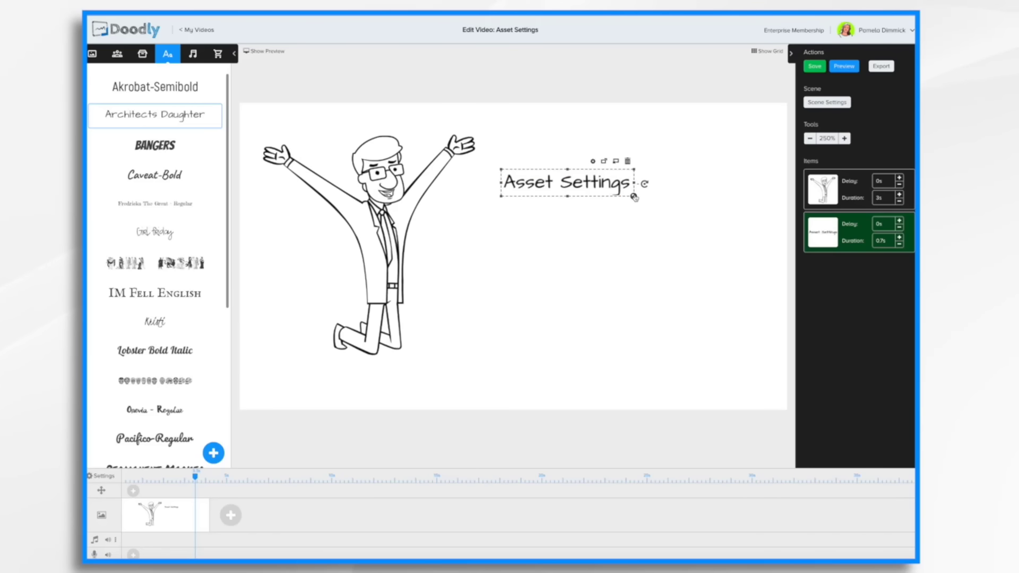
left_click_drag(633, 197, 792, 262)
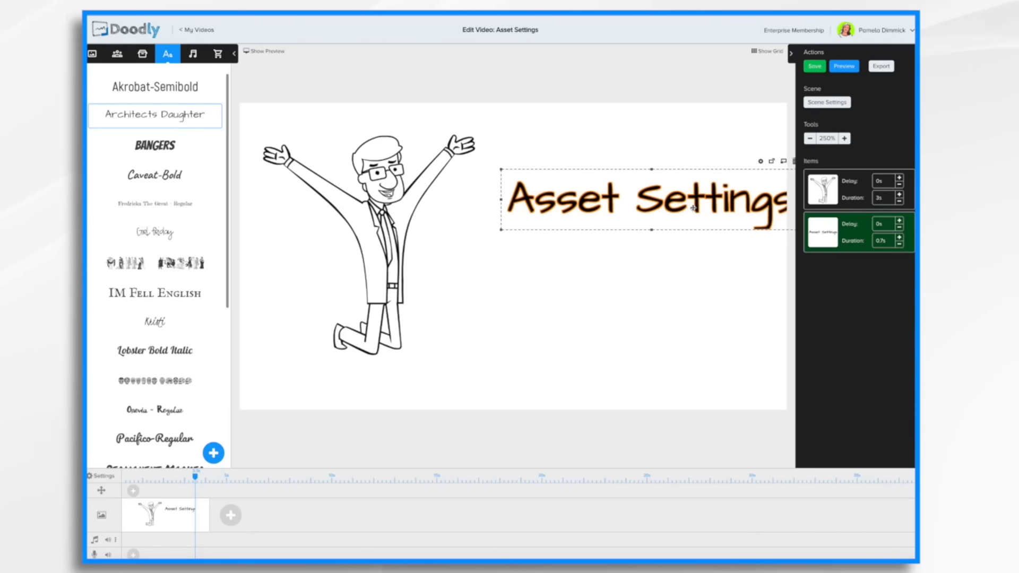
left_click_drag(693, 208, 667, 218)
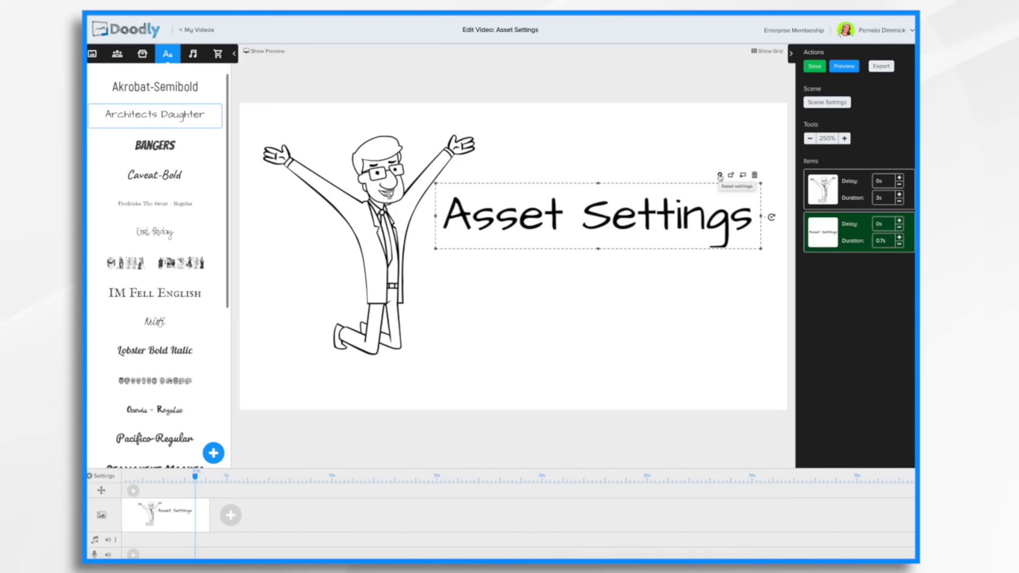
Open and close the text's Asset Settings dialog, then nudge the text's position.
left_click(720, 176)
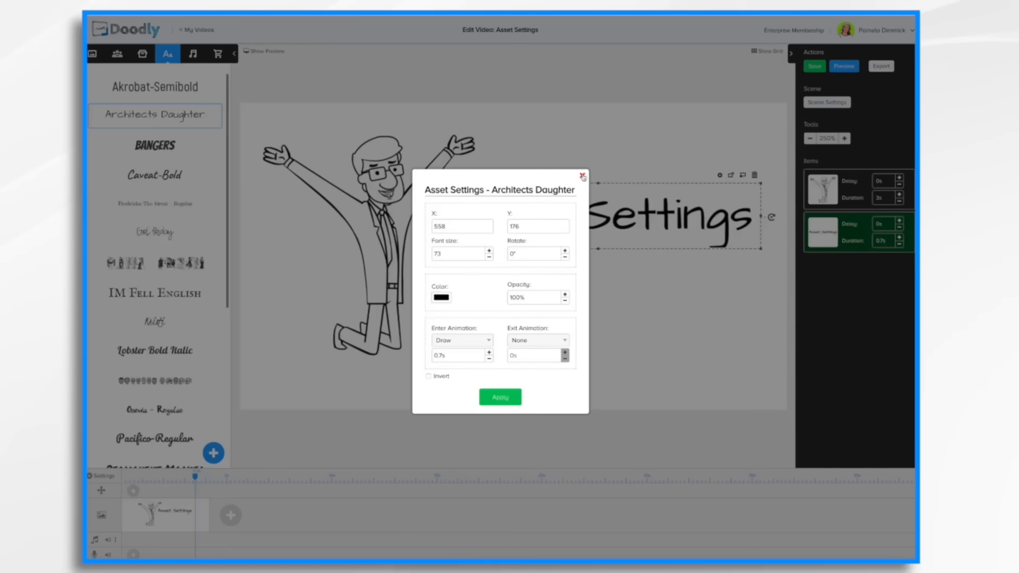
left_click(582, 176)
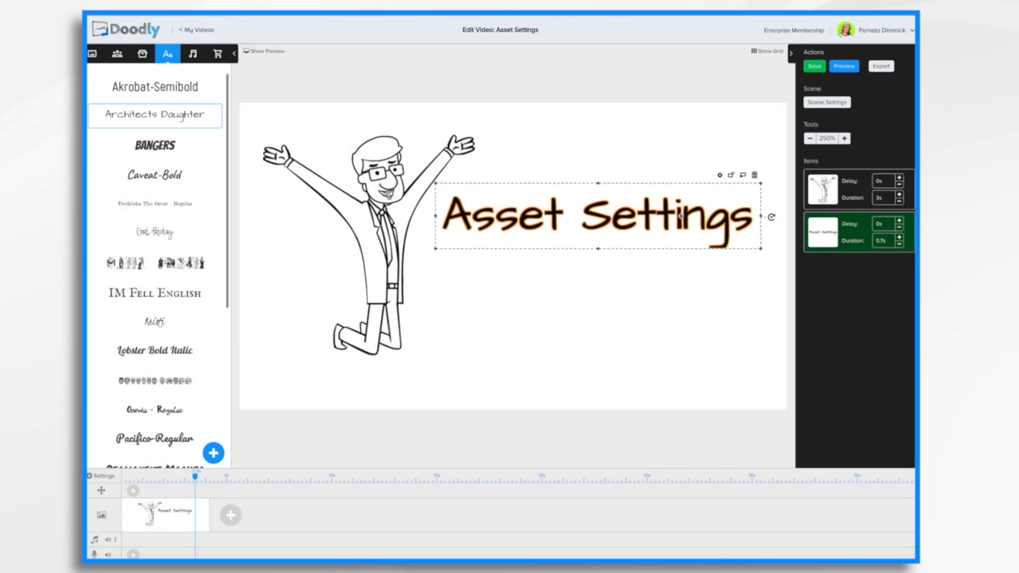
left_click_drag(637, 210, 634, 244)
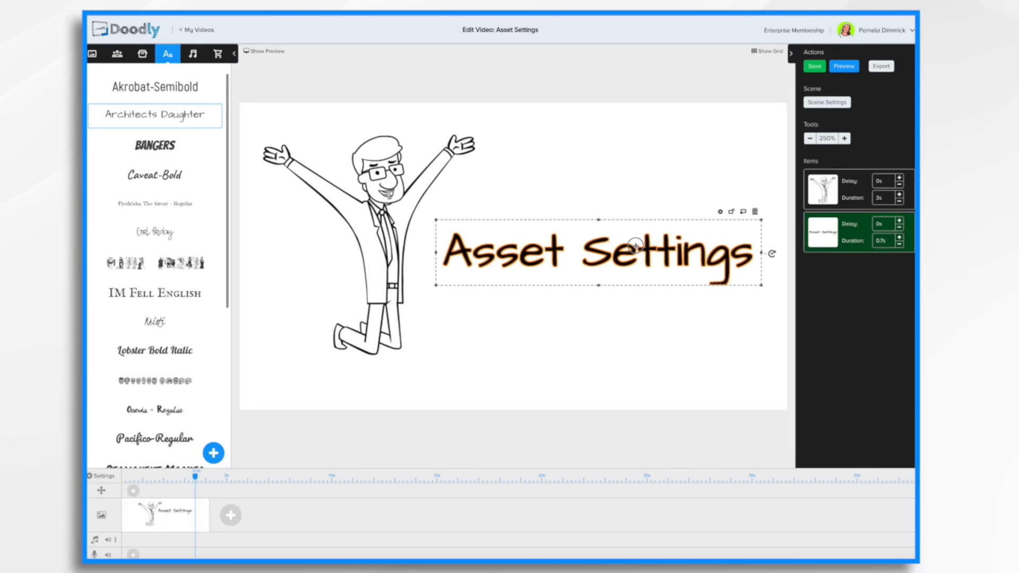
left_click(717, 208)
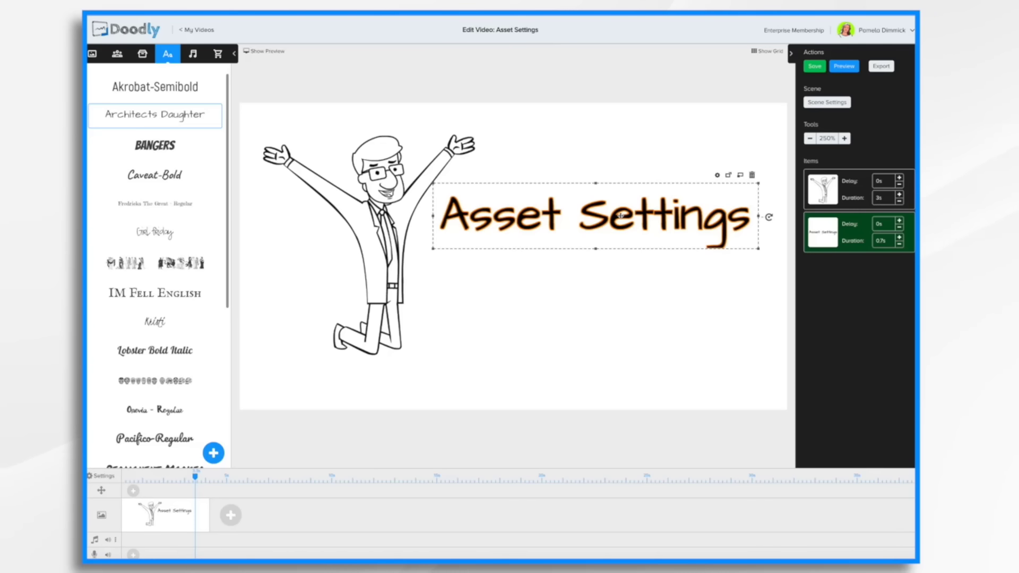
left_click_drag(641, 214, 639, 215)
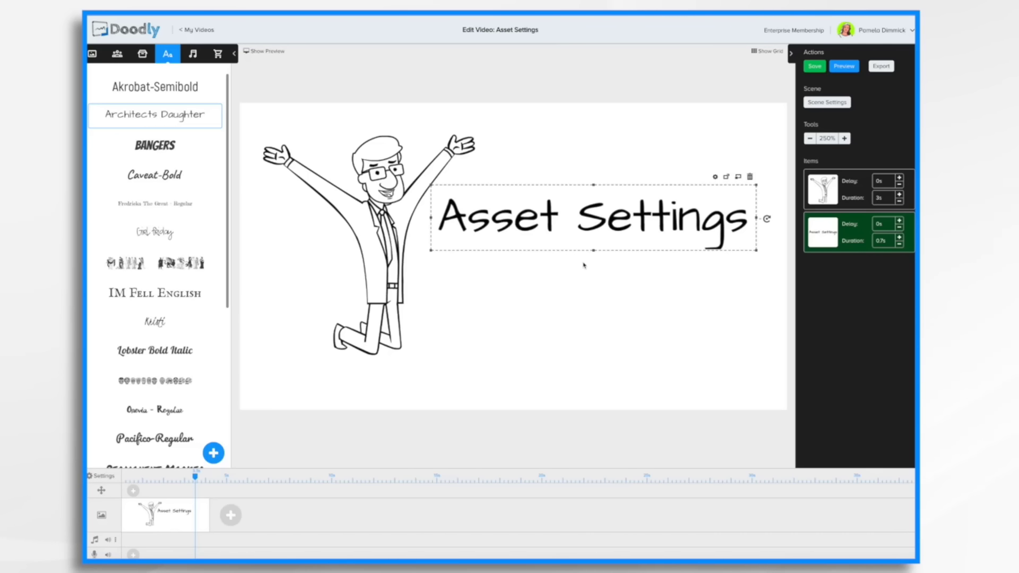
Open the Asset Settings heading's settings dialog and close it with Apply.
left_click(716, 178)
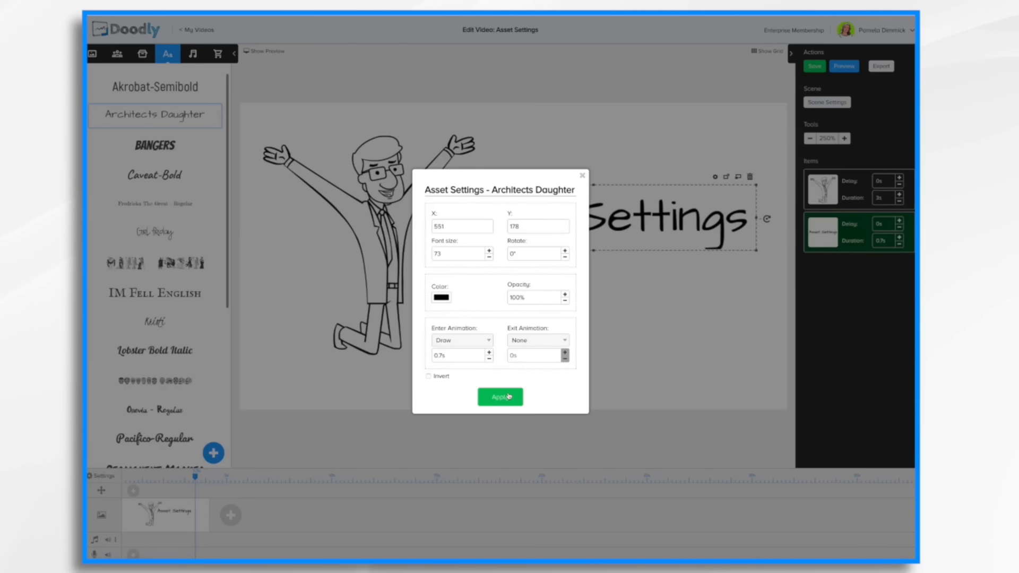
left_click(508, 396)
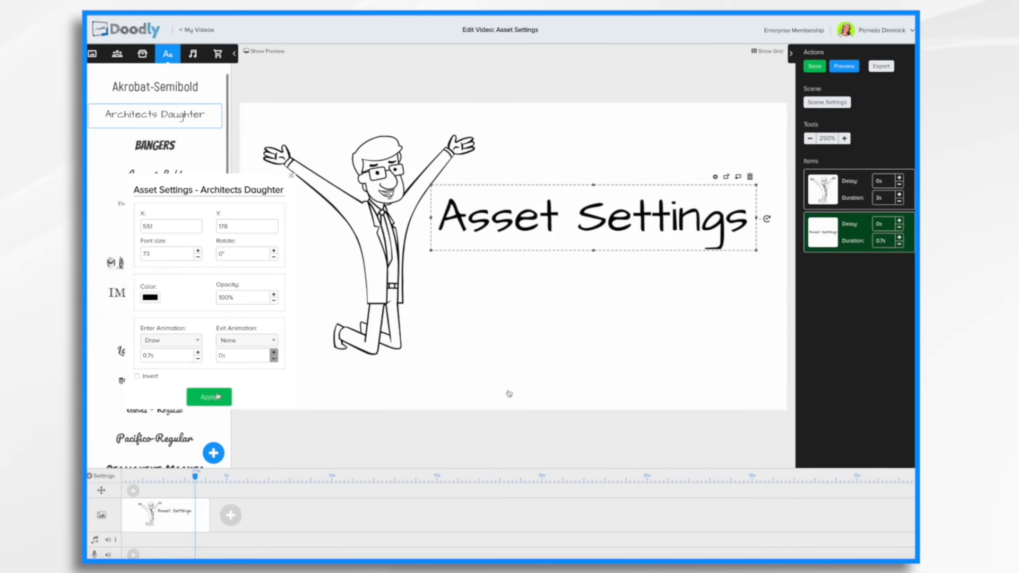
Add a new scene and place an Architects Daughter text reading "Sample Text" on it.
left_click(230, 516)
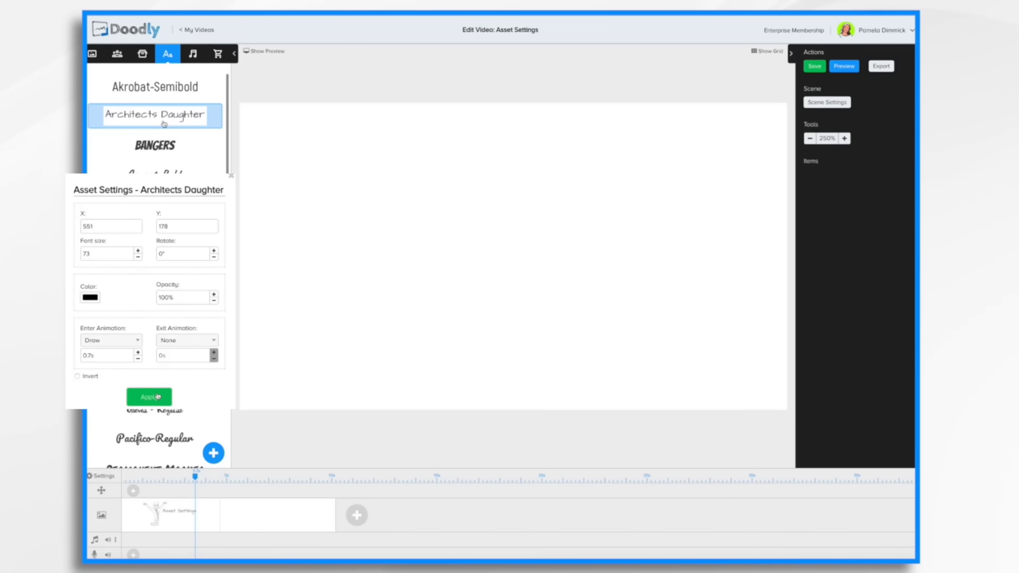
left_click_drag(164, 122, 512, 208)
double_click(538, 209)
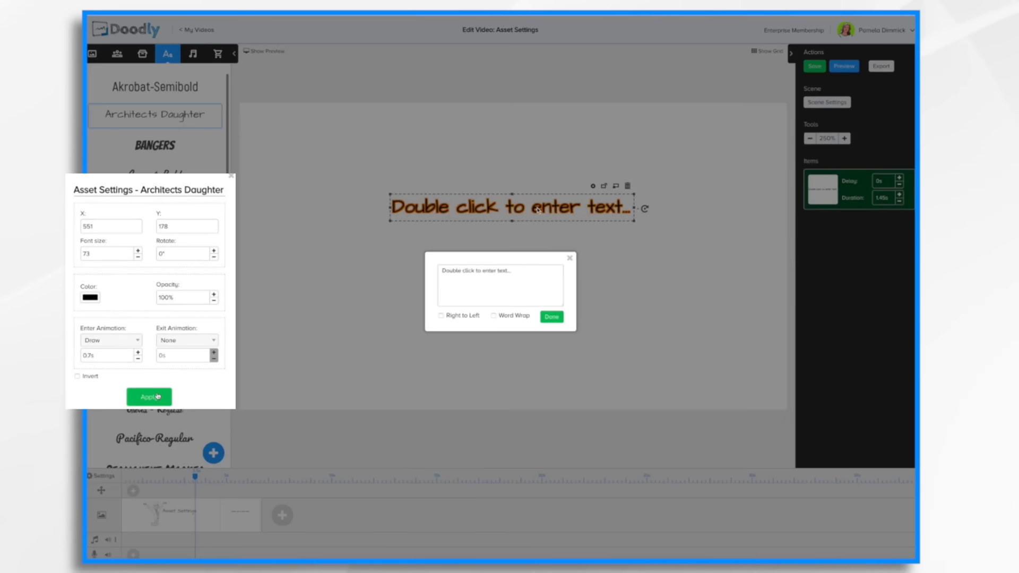
key("ctrl+a")
type("Sample Text")
left_click(551, 316)
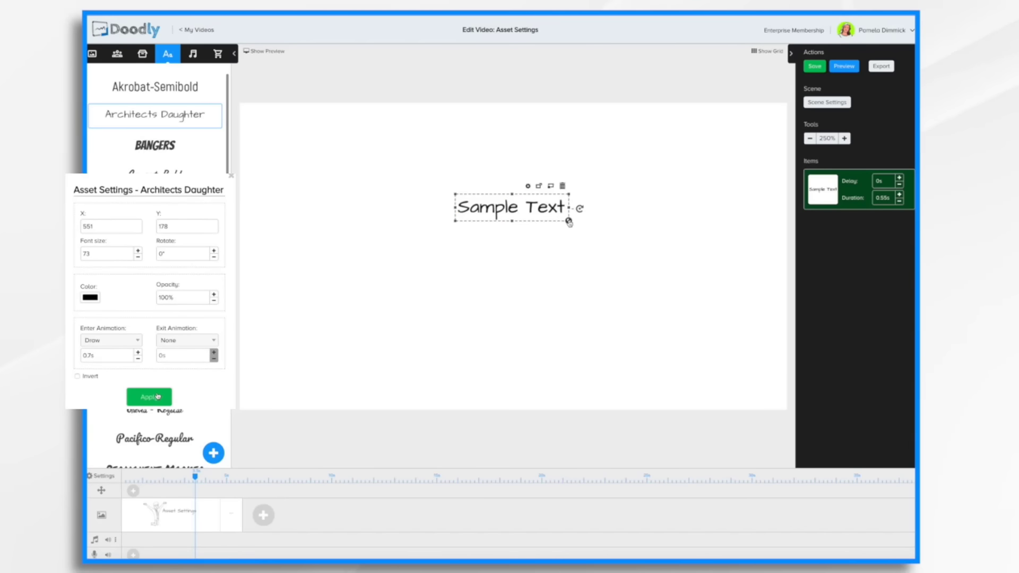
Enlarge the sample text, then set its X to 551 and Y to 178 in its Asset Settings and apply.
left_click_drag(569, 222, 740, 261)
left_click_drag(592, 234, 540, 232)
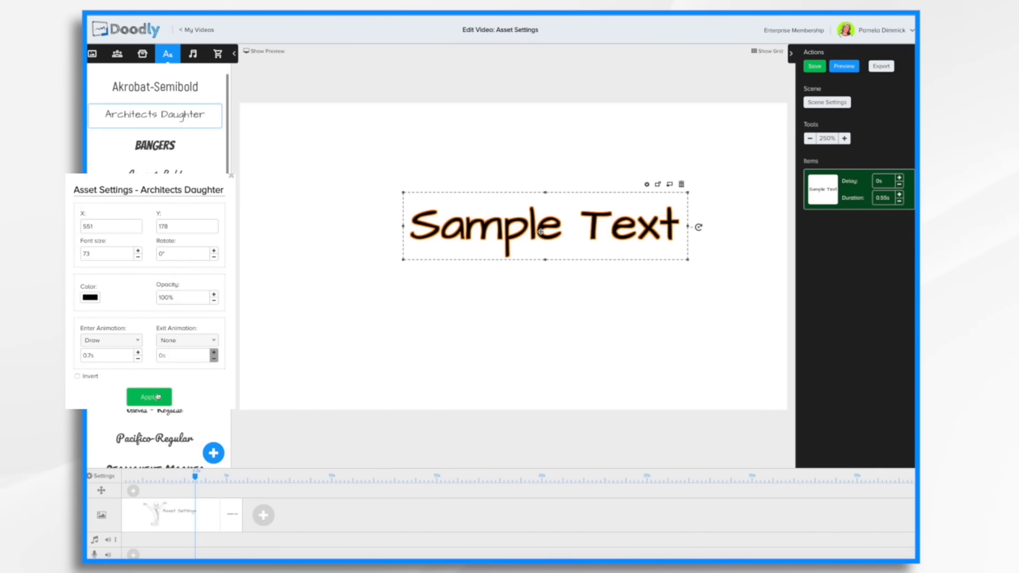
left_click(647, 184)
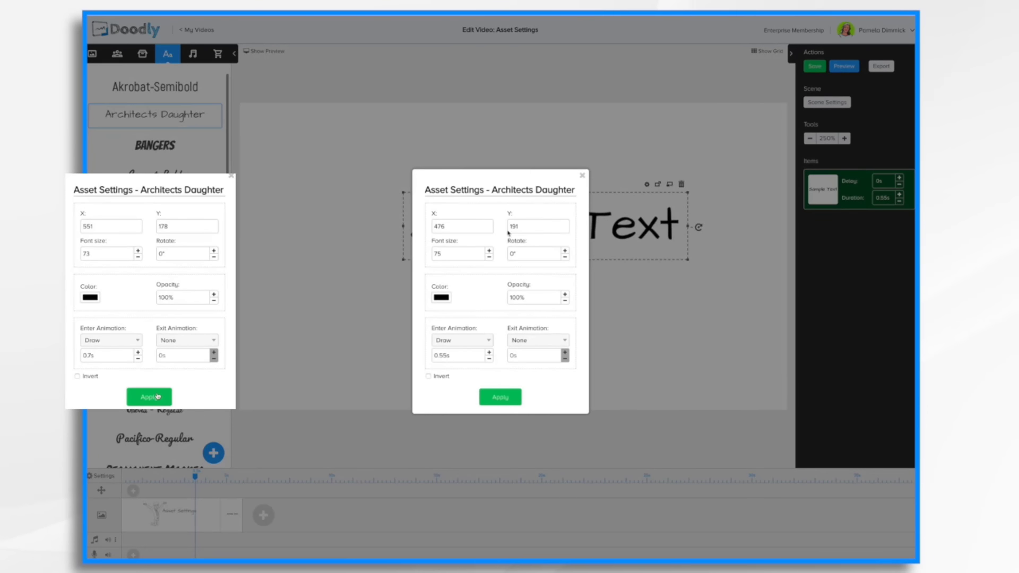
left_click(466, 230)
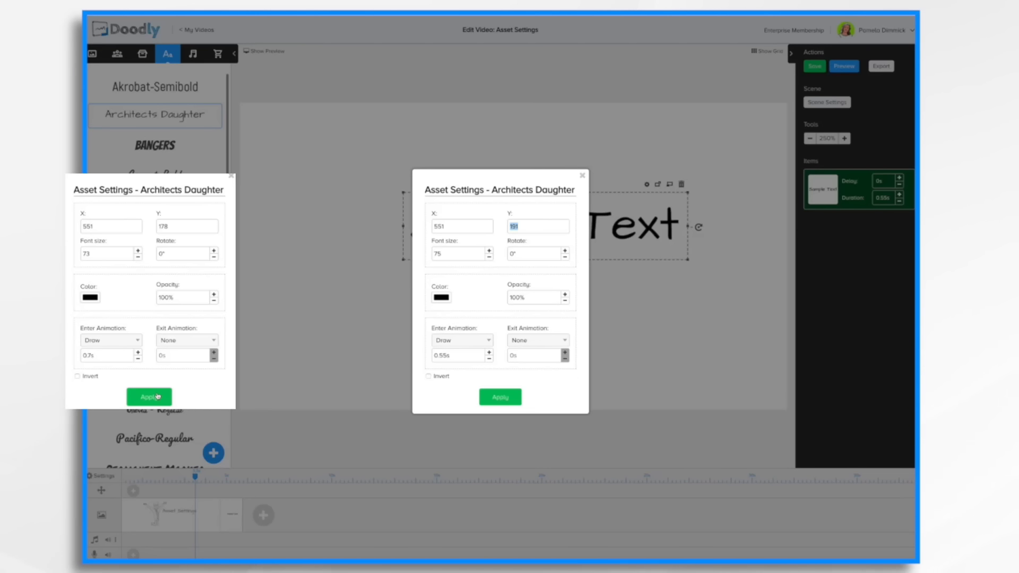
type("178")
left_click(465, 255)
key("BackSpace")
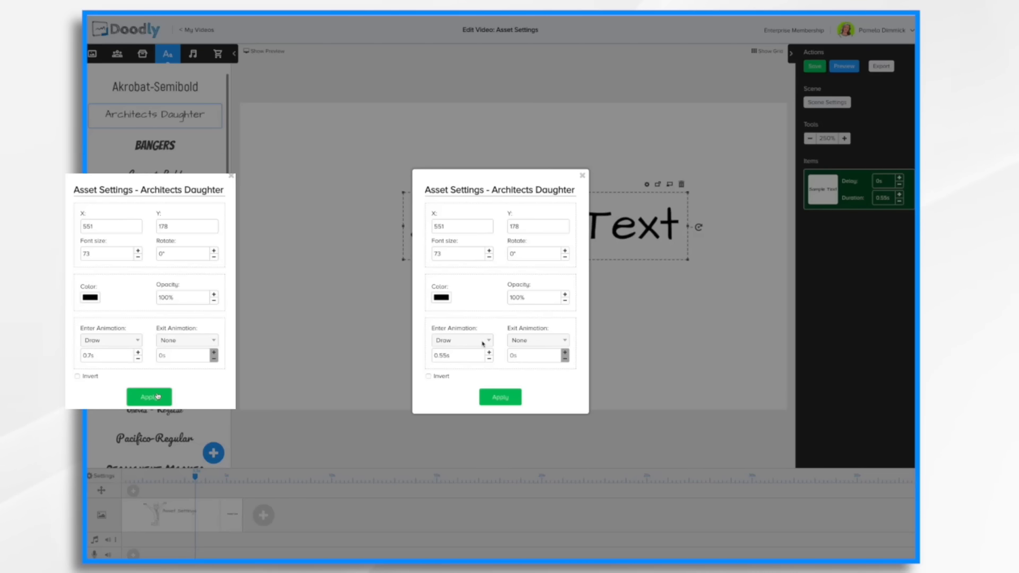
left_click(509, 399)
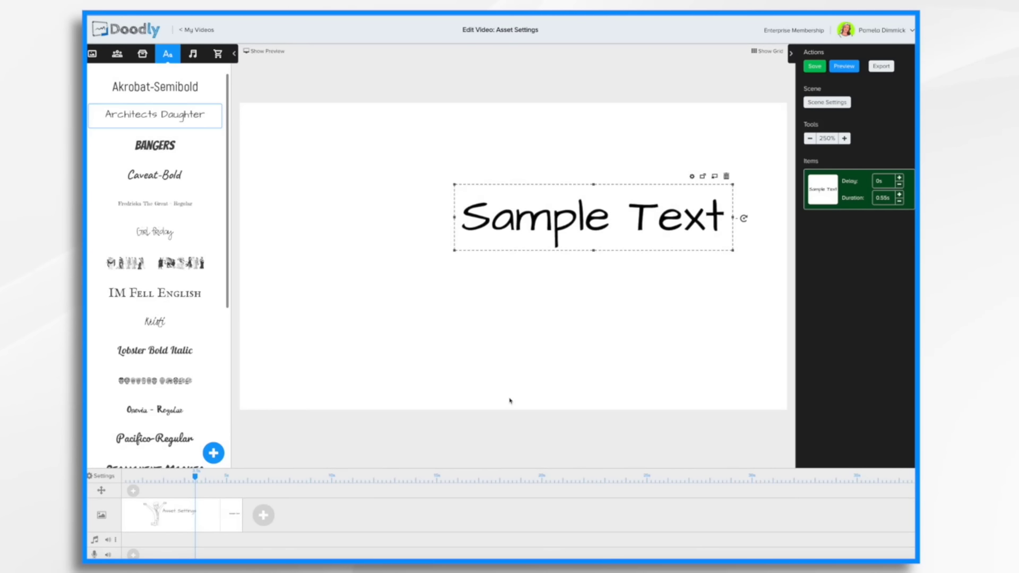
Switch between the two scenes to compare the text placement.
left_click(202, 521)
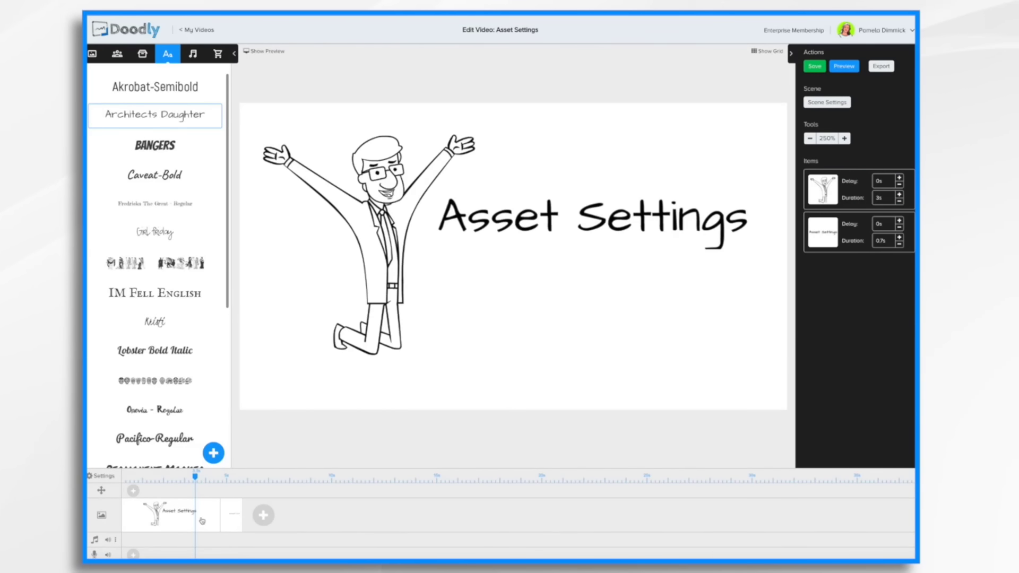
left_click(229, 522)
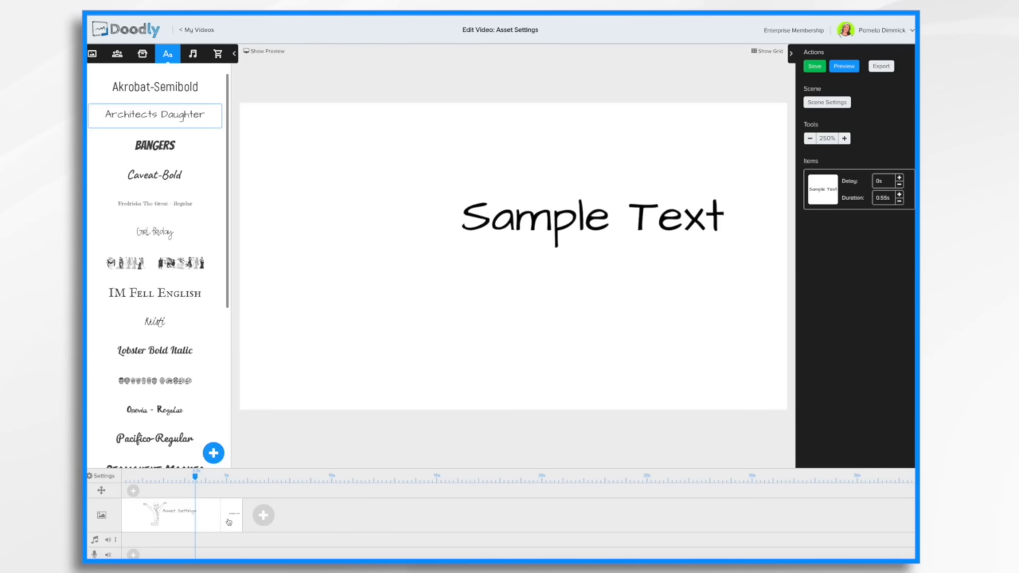
left_click(187, 525)
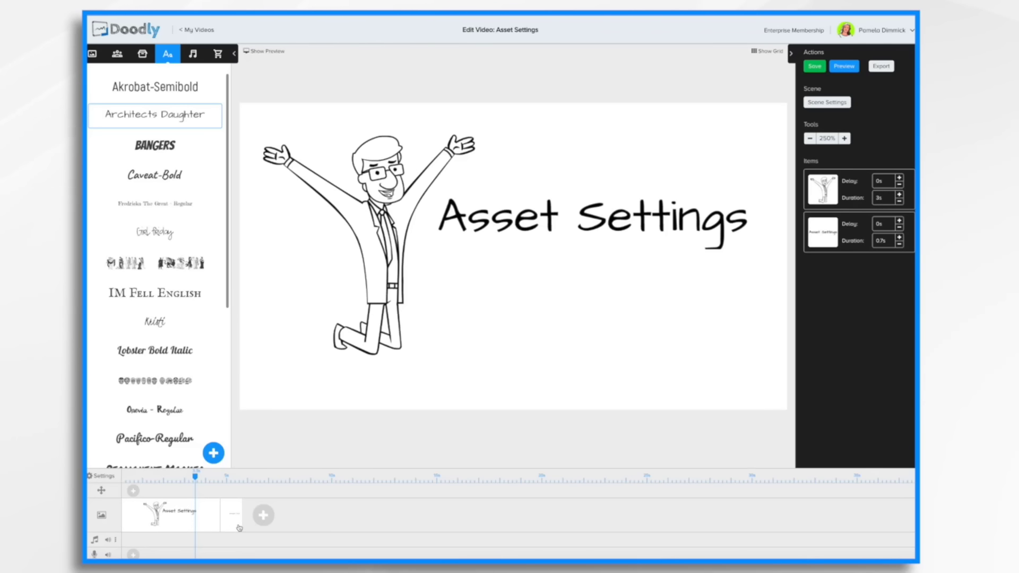
Set the Asset Settings heading's colour to orange through its Asset Settings.
left_click(550, 217)
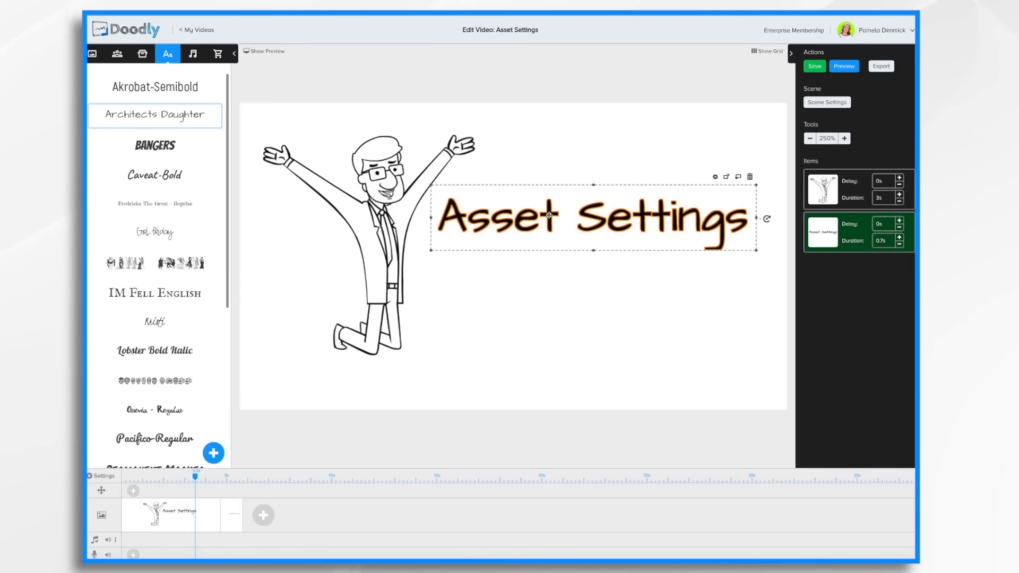
left_click(715, 177)
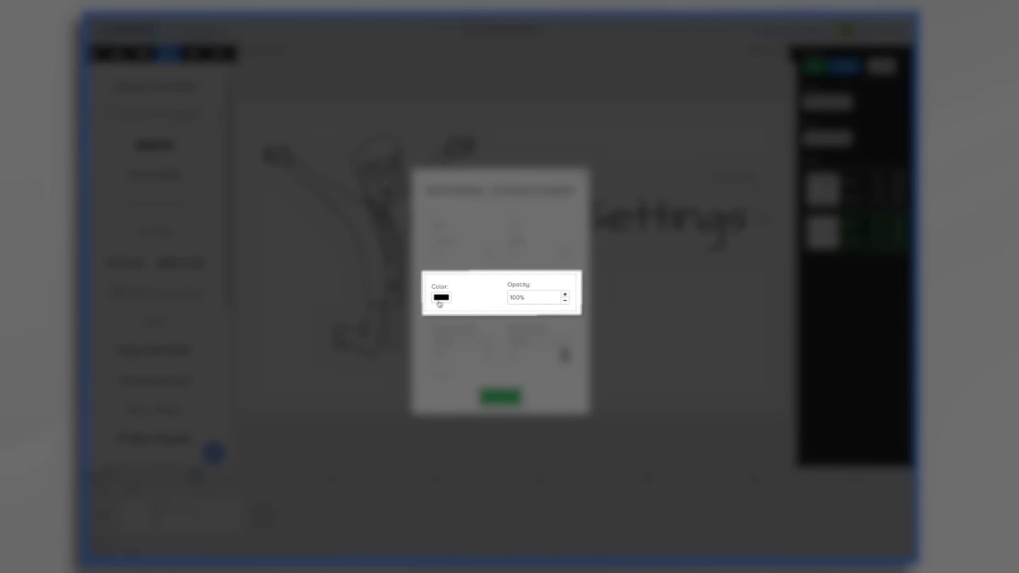
left_click(439, 300)
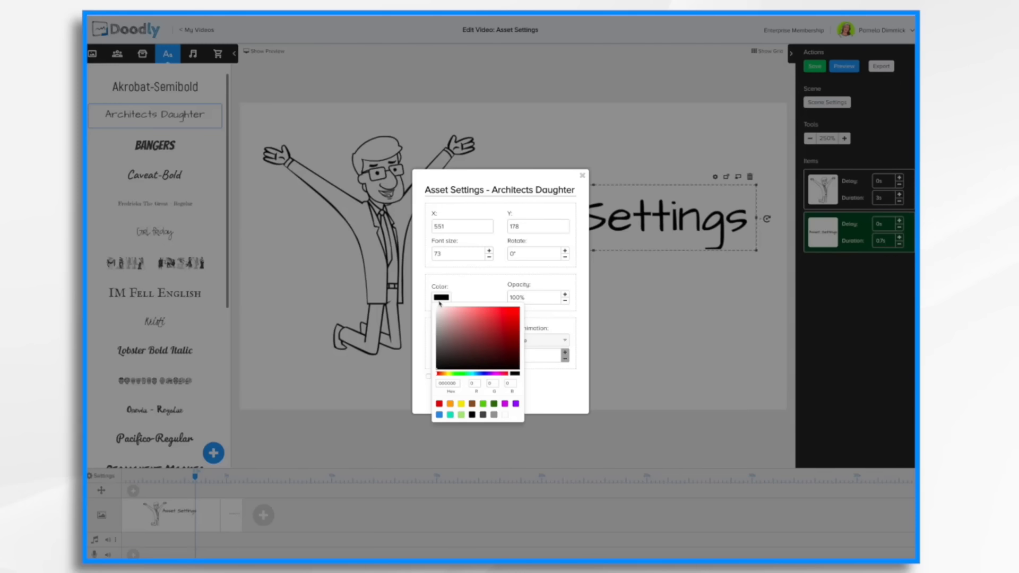
left_click(451, 405)
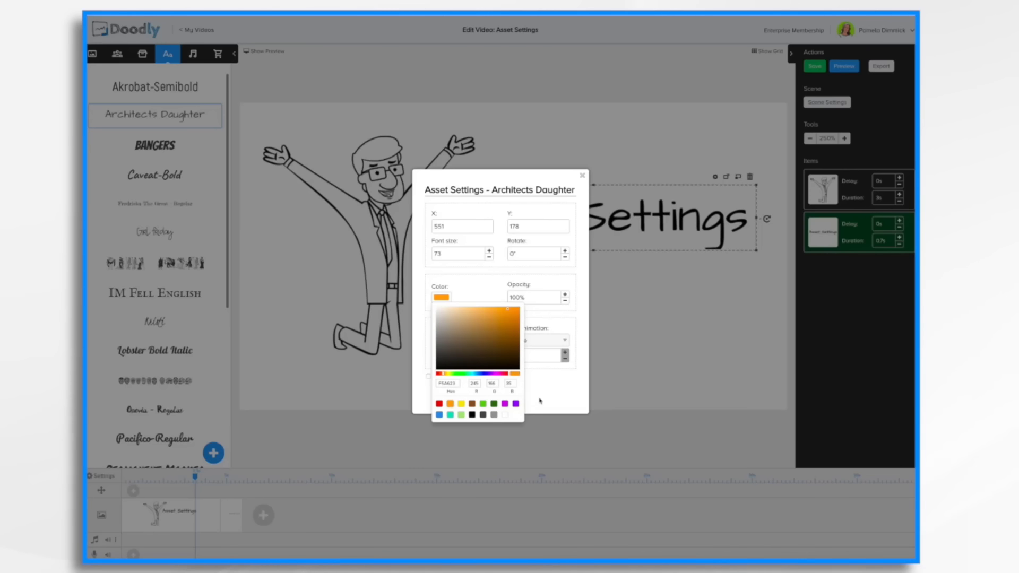
left_click(540, 401)
left_click(499, 398)
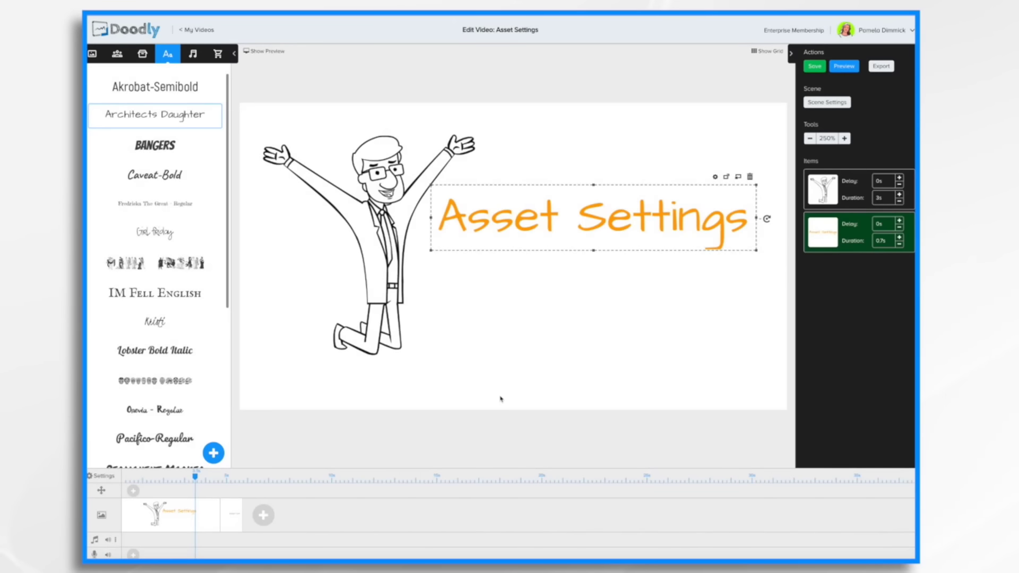
Recolour the heading teal (R 23, G 172, B 158) using the hue slider and shade picker.
left_click(715, 177)
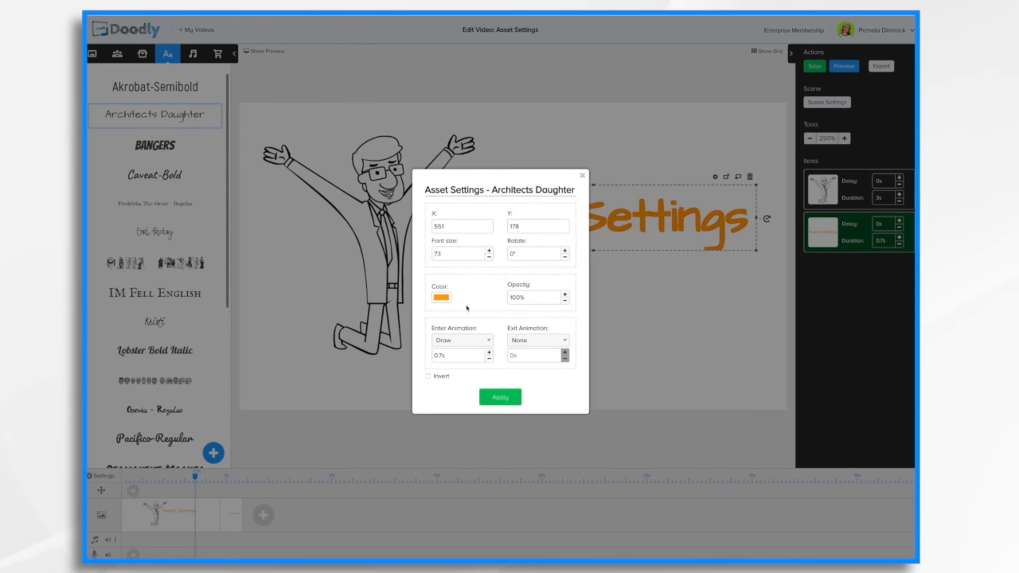
left_click(442, 298)
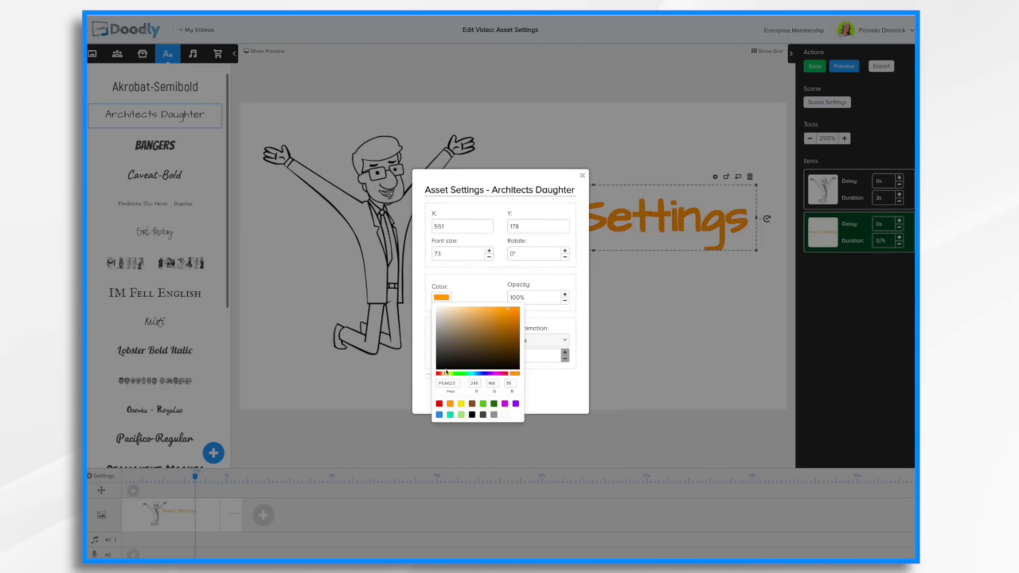
left_click_drag(444, 375, 473, 376)
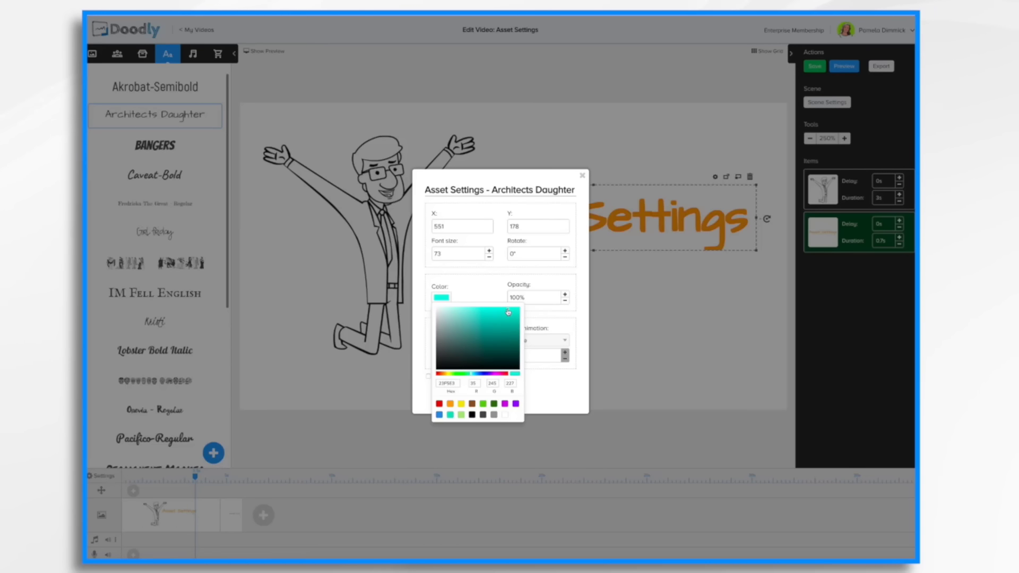
mouse_move(508, 313)
left_mouse_down()
mouse_move(507, 343)
mouse_move(508, 327)
left_mouse_up()
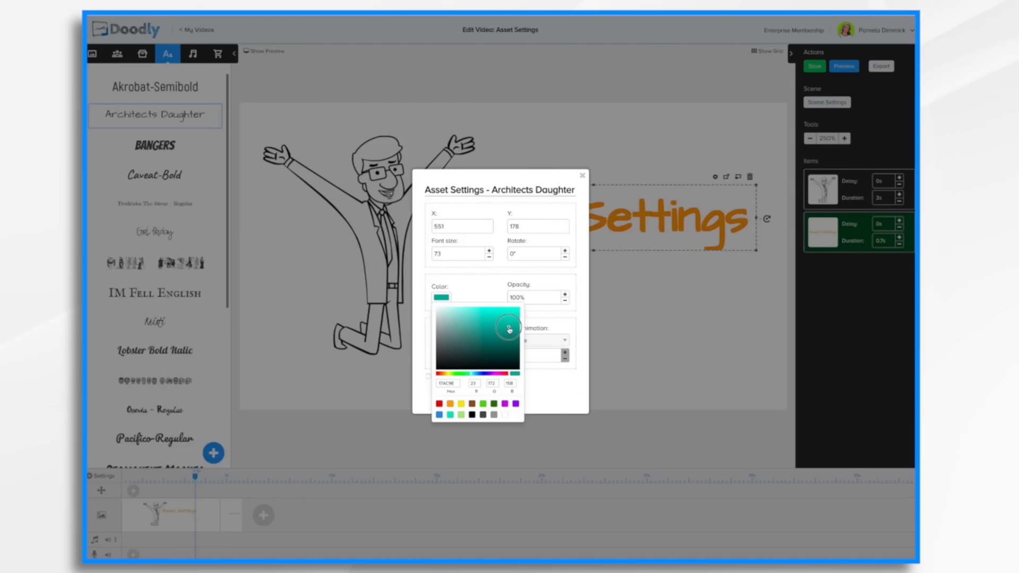
left_click(540, 390)
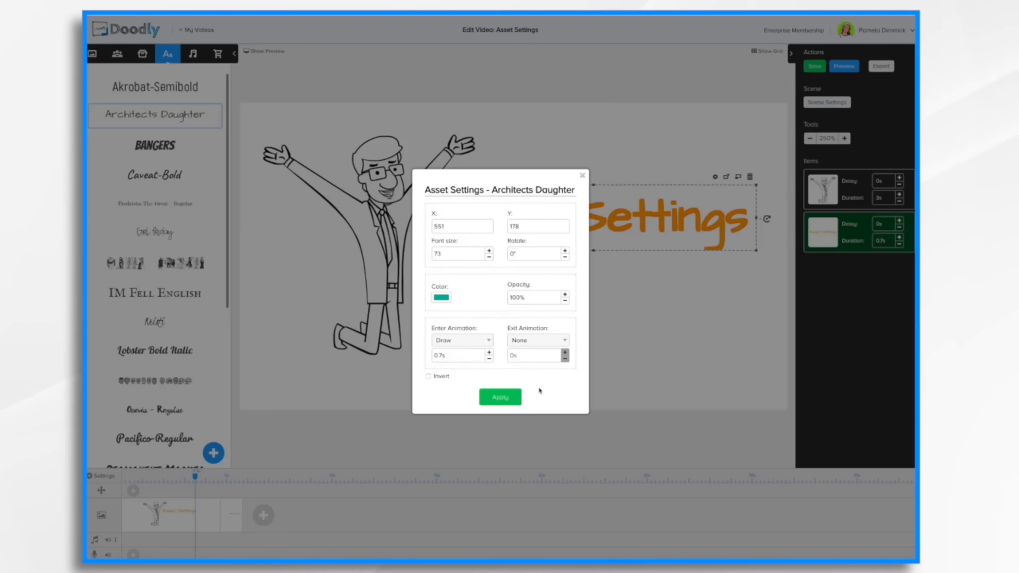
left_click(504, 402)
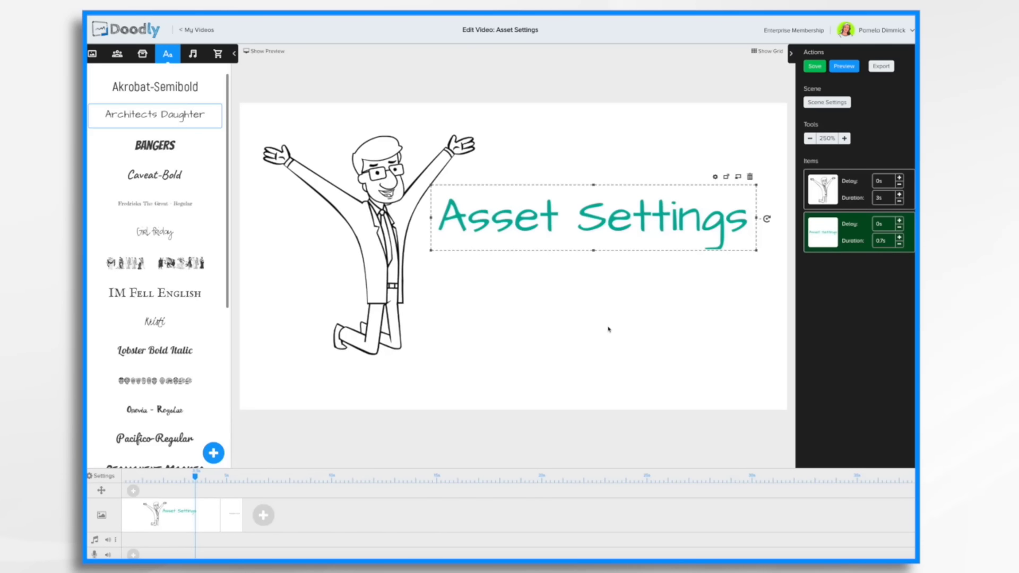
Set the character's colour to red through its Asset Settings.
left_click(361, 234)
left_click(433, 109)
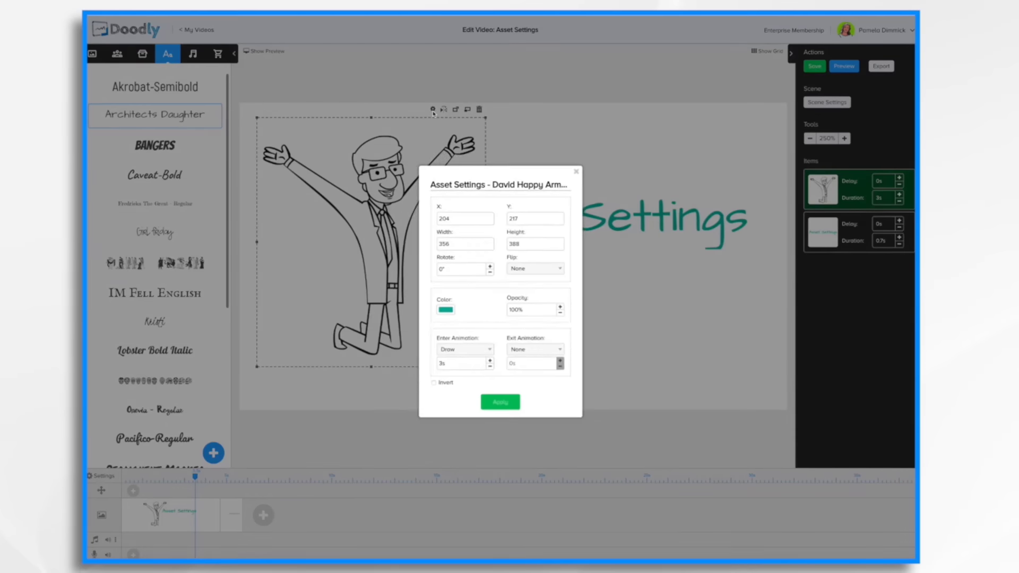
left_click(442, 311)
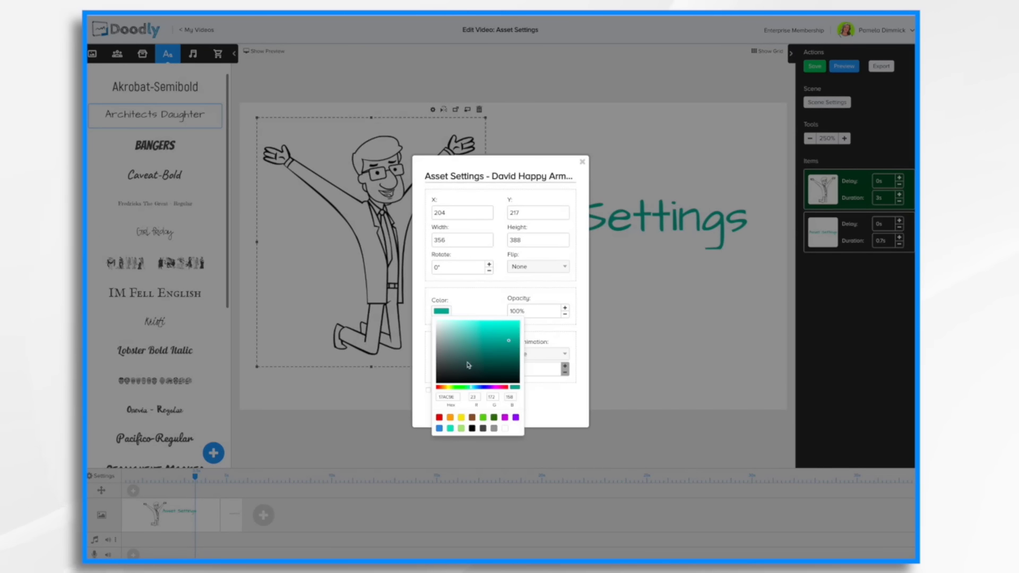
left_click(439, 418)
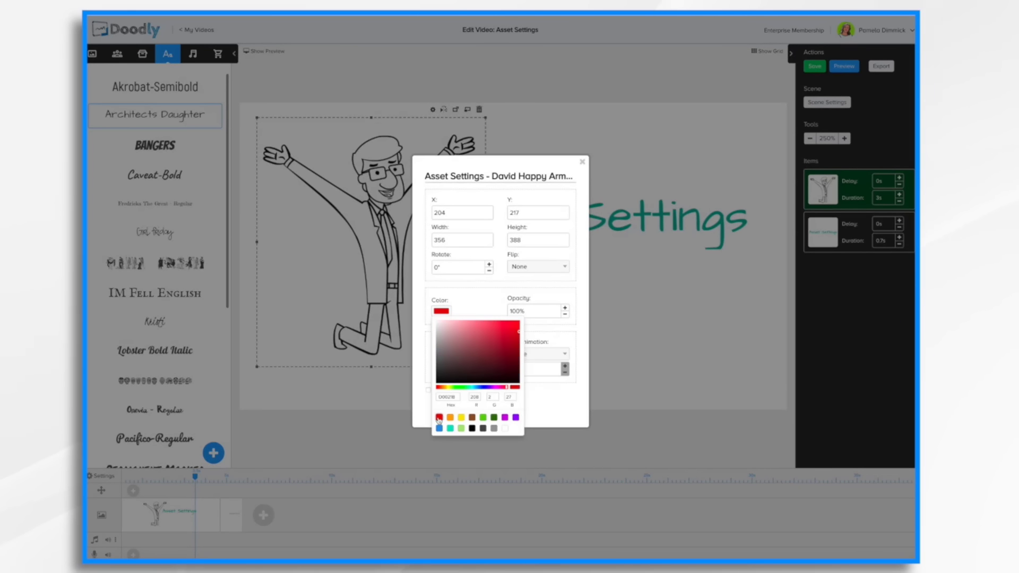
left_click(555, 412)
left_click(492, 413)
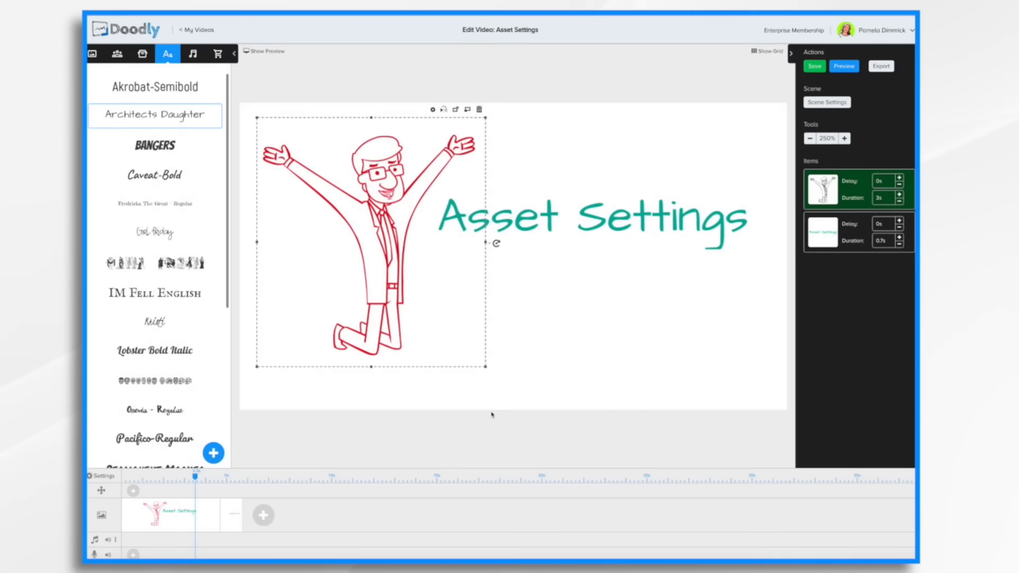
Change the character's colour back to black in its Asset Settings.
left_click(433, 110)
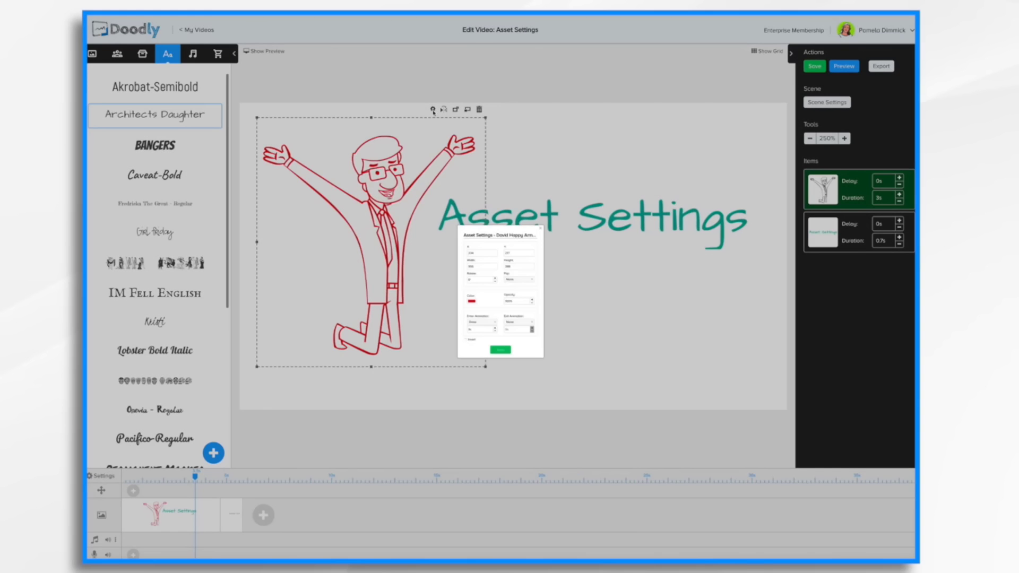
left_click(446, 312)
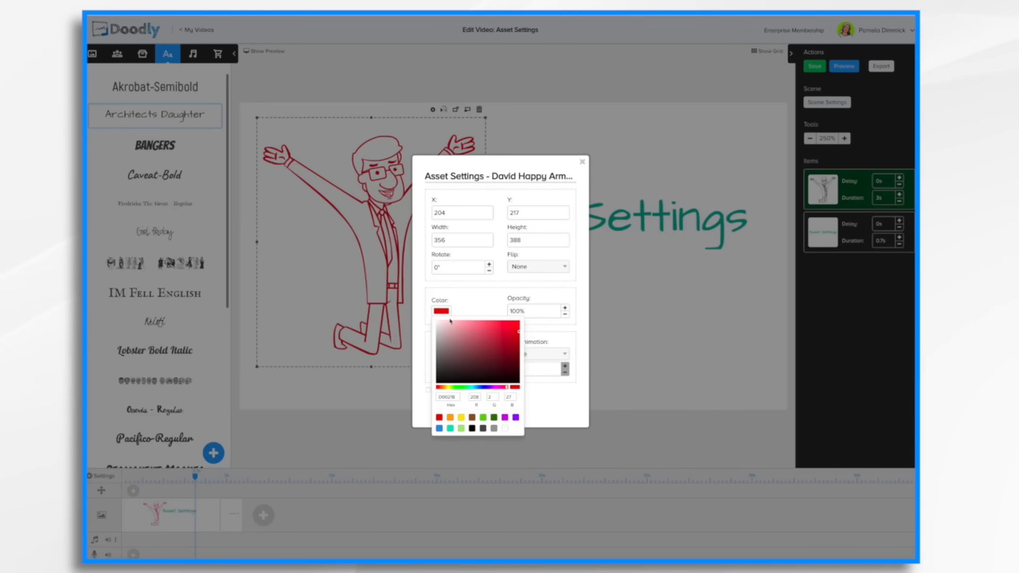
left_click(471, 429)
left_click(550, 401)
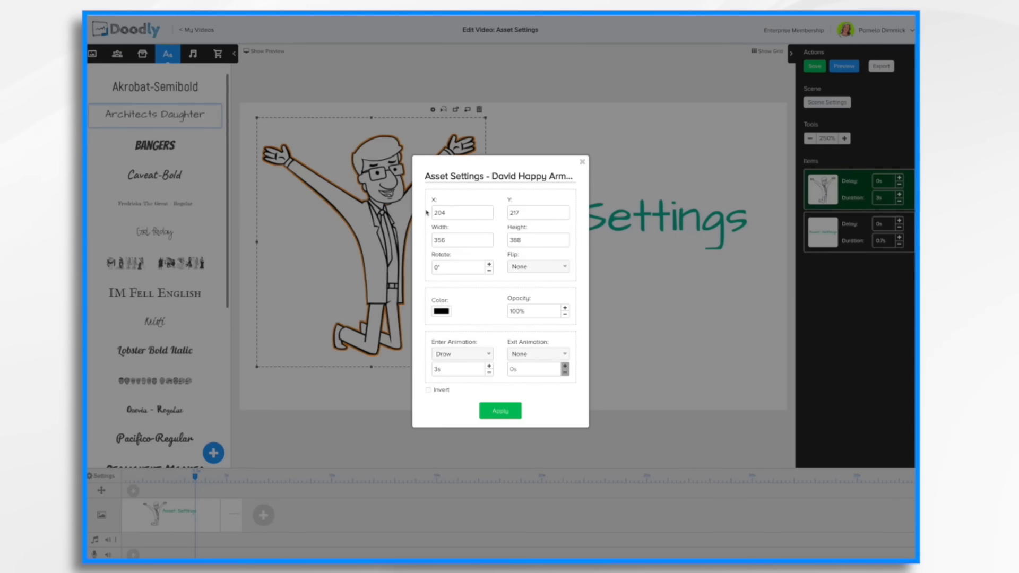
Set the character's width to 500 in its Asset Settings.
left_click(475, 245)
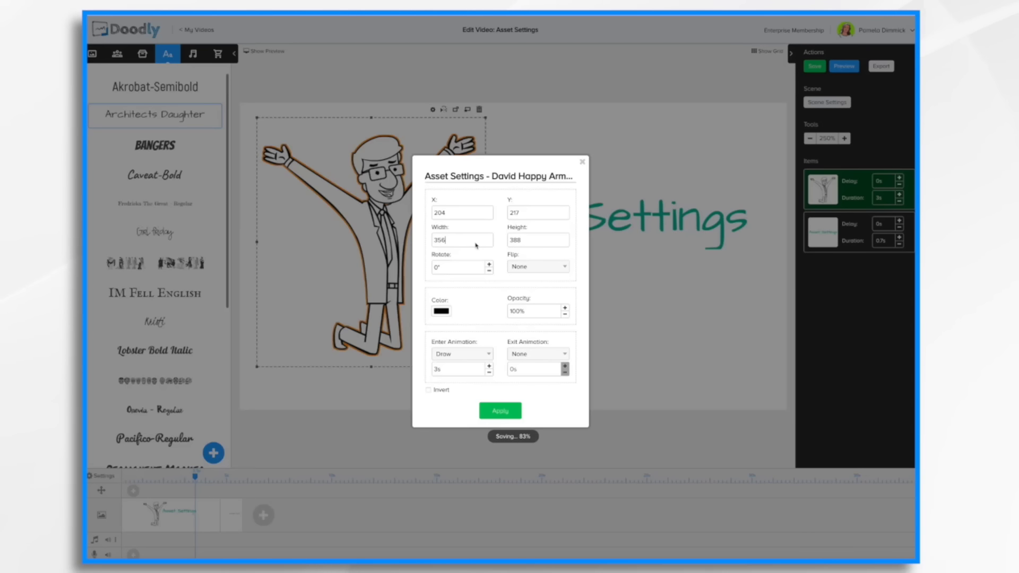
key("BackSpace")
key("BackSpace")
key("BackSpace")
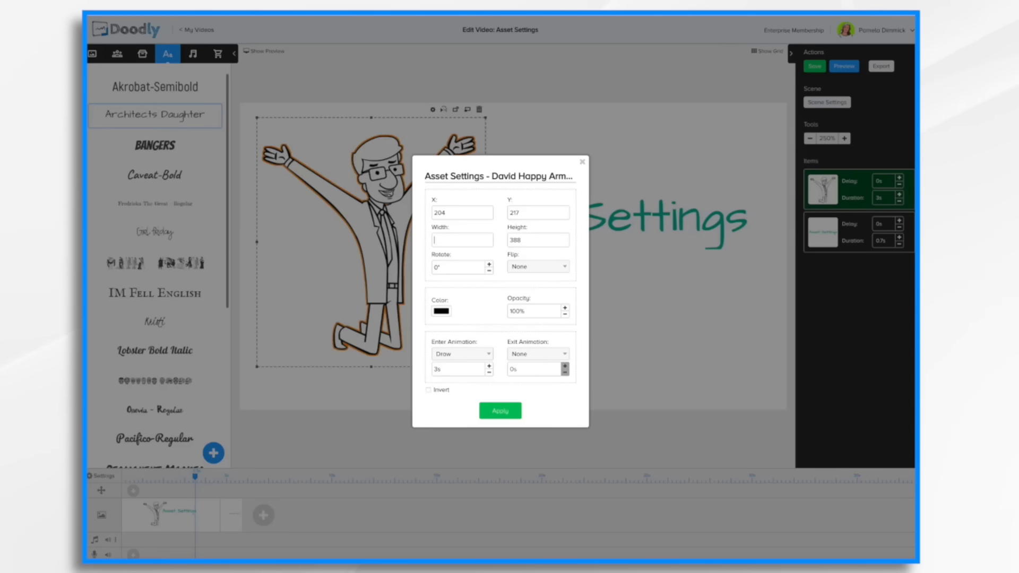
type("500")
key("Tab")
Rotate the character to 12°, check the flip options, and apply the settings.
left_click(489, 264)
left_click(489, 264)
left_click(488, 265)
left_click(489, 265)
left_click(489, 265)
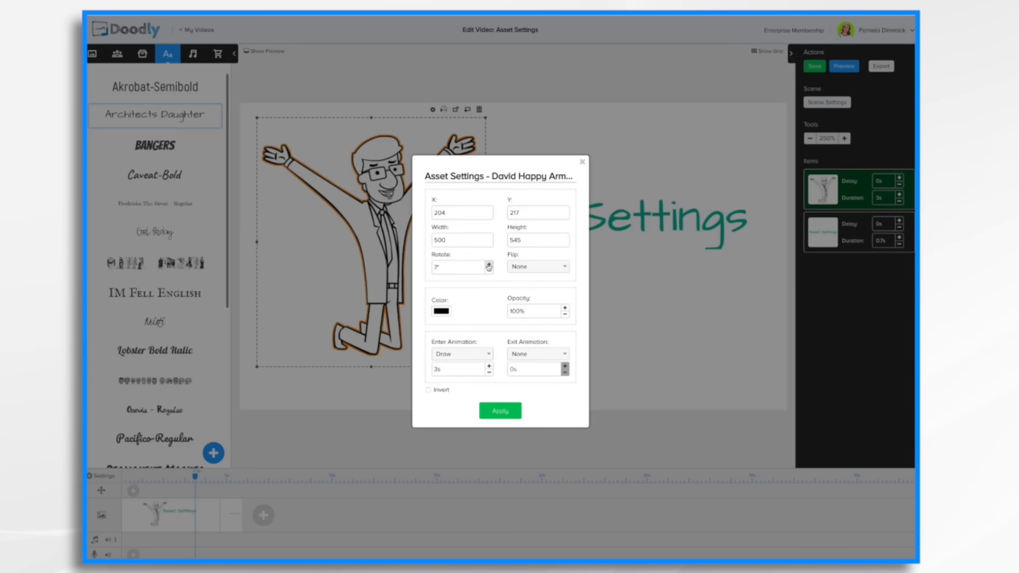
left_click(550, 270)
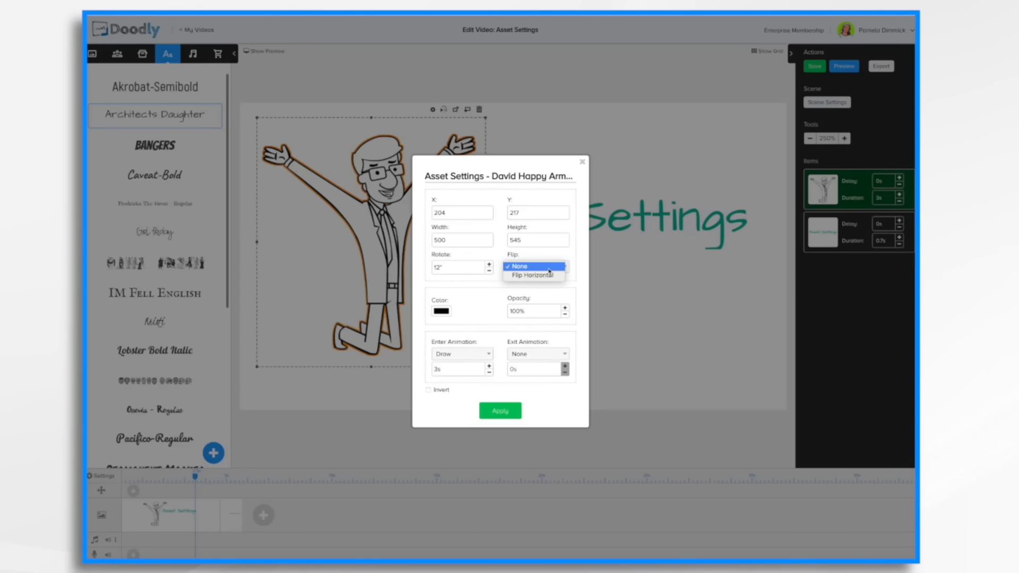
left_click(550, 270)
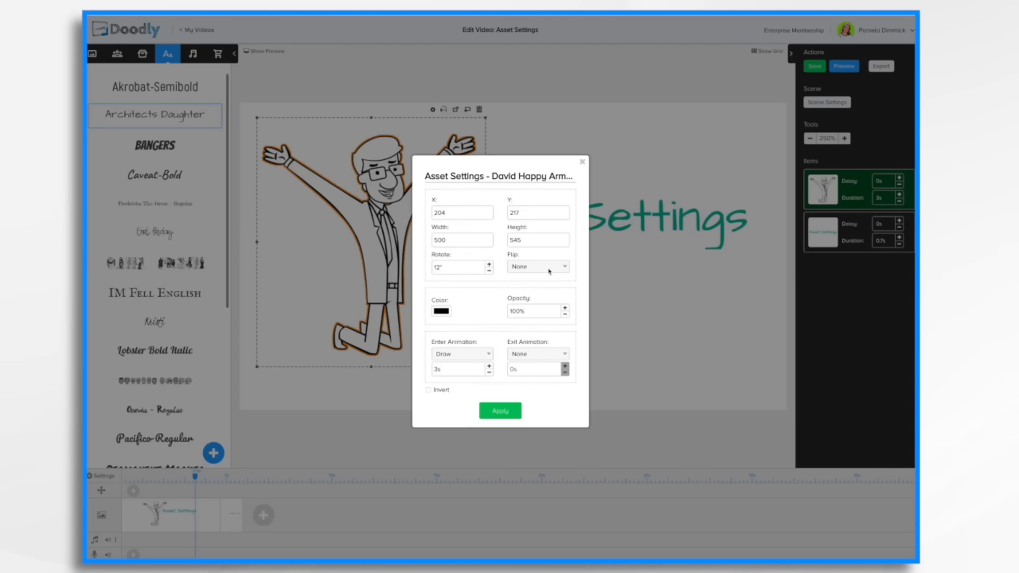
left_click(501, 411)
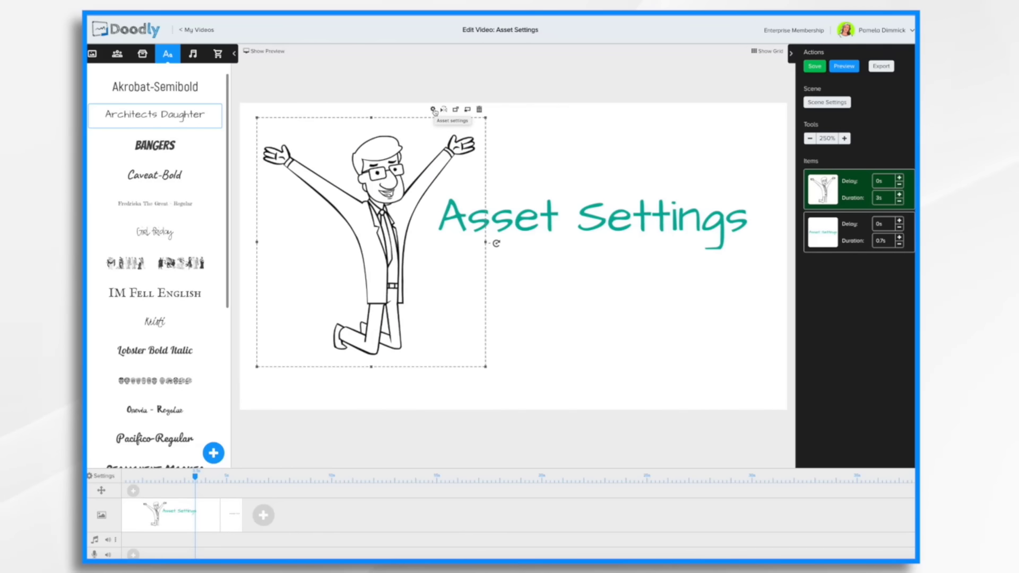
Lower the character's opacity and set it to 50% in its Asset Settings, then apply.
left_click(433, 110)
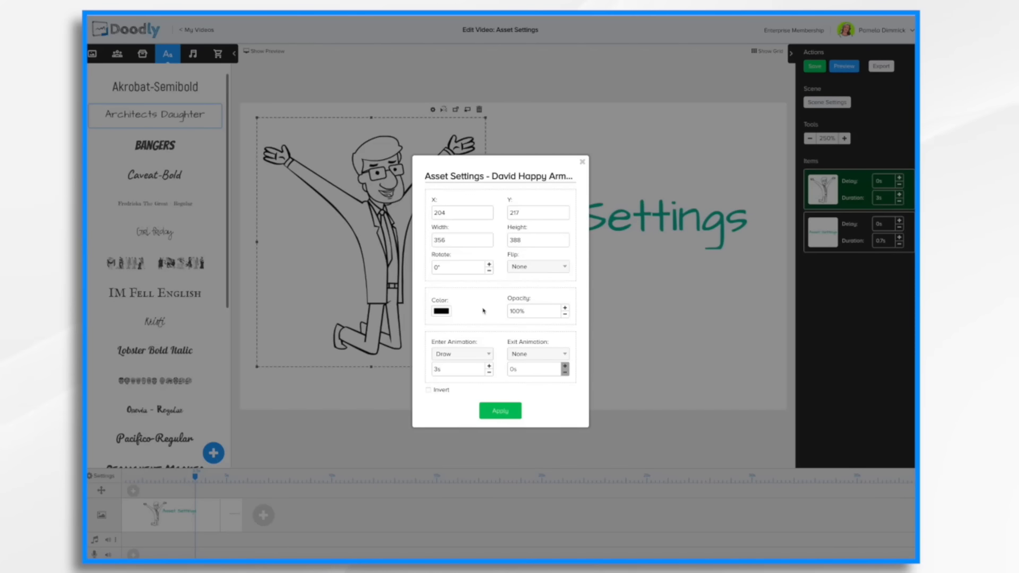
left_click(565, 314)
left_click(566, 314)
left_click(566, 314)
left_click(565, 315)
left_click(566, 315)
left_click(566, 315)
left_click(566, 316)
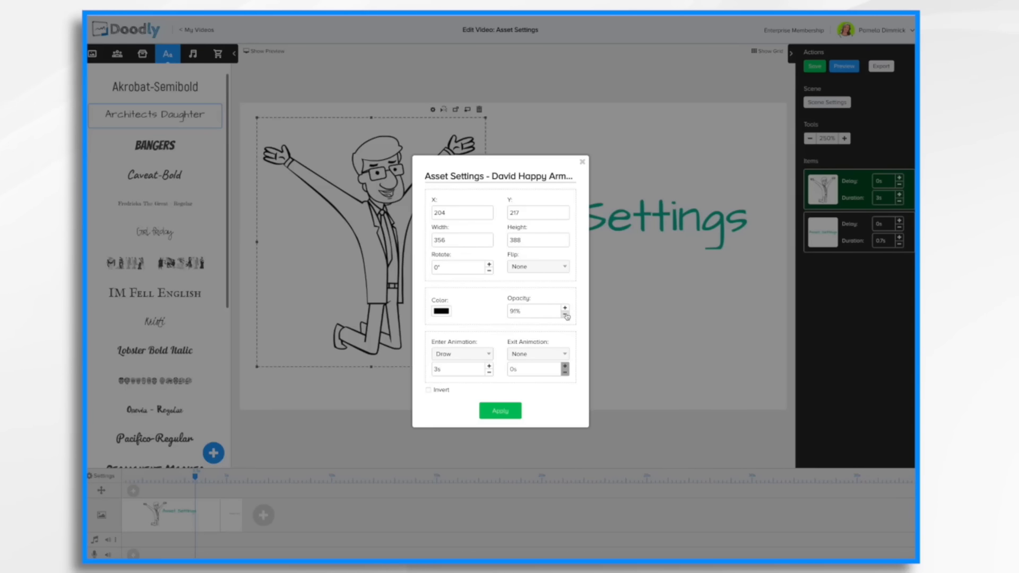
left_click(566, 315)
left_click(566, 315)
left_click(566, 316)
left_click(565, 316)
left_click(565, 316)
left_click(565, 315)
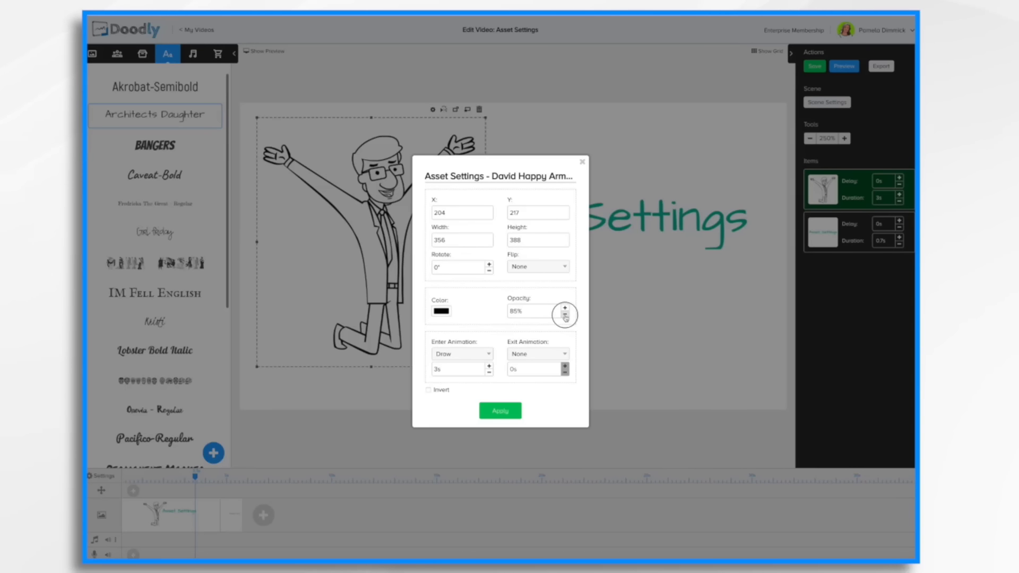
left_click(566, 315)
left_click(566, 315)
left_click(565, 316)
left_click(565, 317)
left_click(566, 317)
left_click(565, 316)
left_click(565, 317)
left_click(566, 316)
left_click(565, 316)
left_click(566, 316)
left_click(533, 315)
key("BackSpace")
key("BackSpace")
key("BackSpace")
type("50")
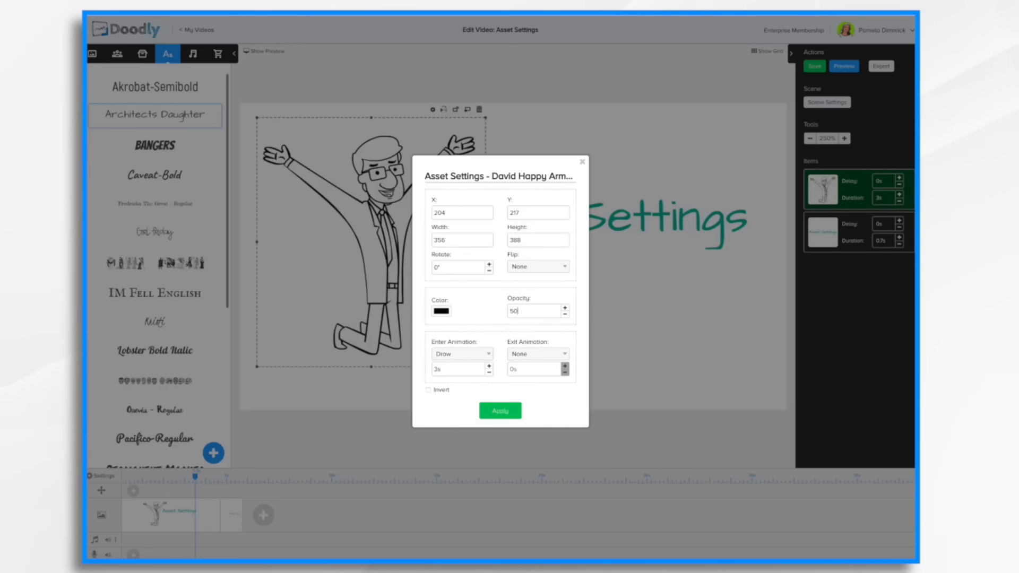
type("%")
left_click(500, 411)
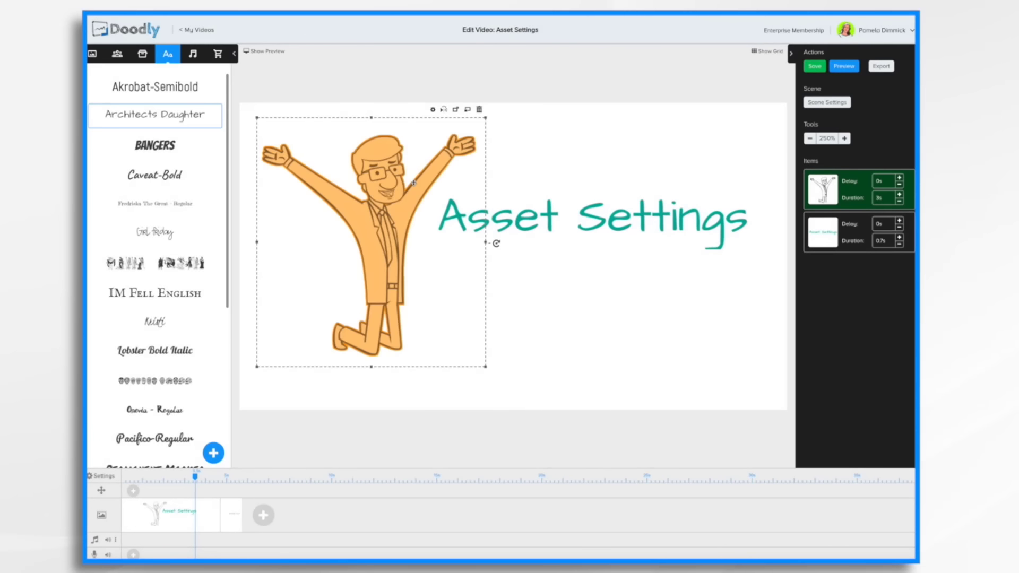
Apply the character's Asset Settings with a 1s draw duration and preview the video.
left_click(568, 319)
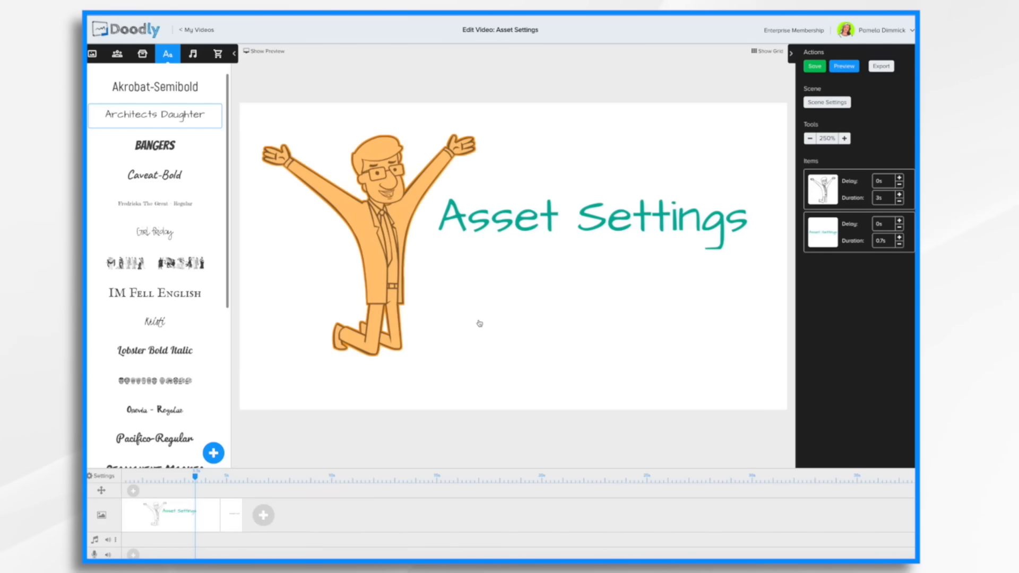
double_click(458, 348)
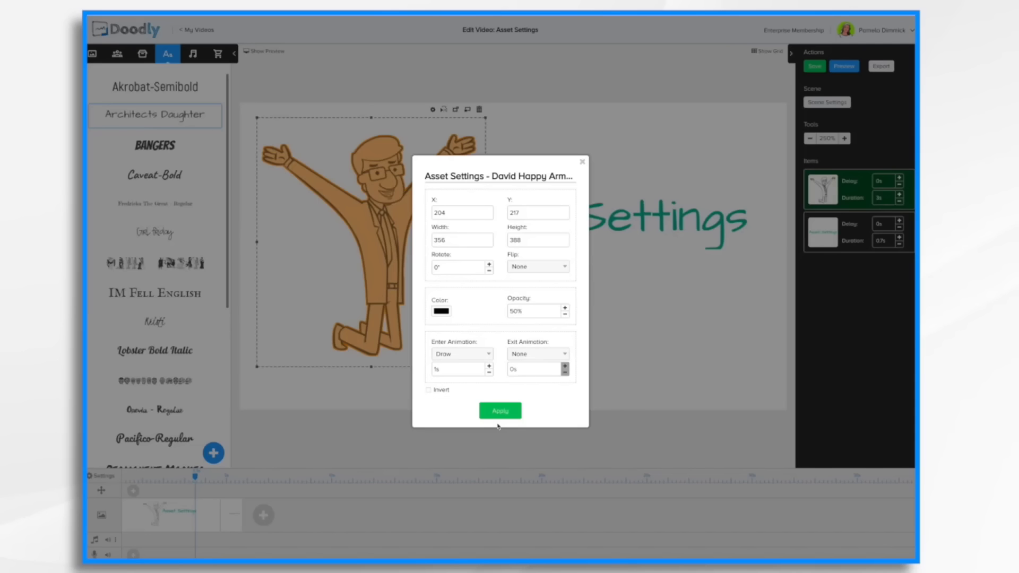
left_click(500, 412)
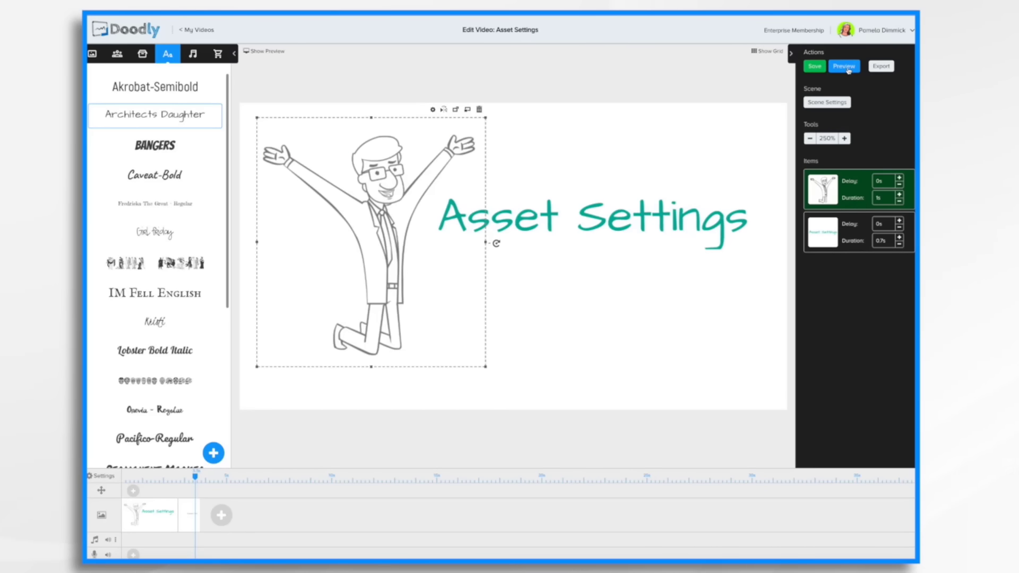
left_click(848, 68)
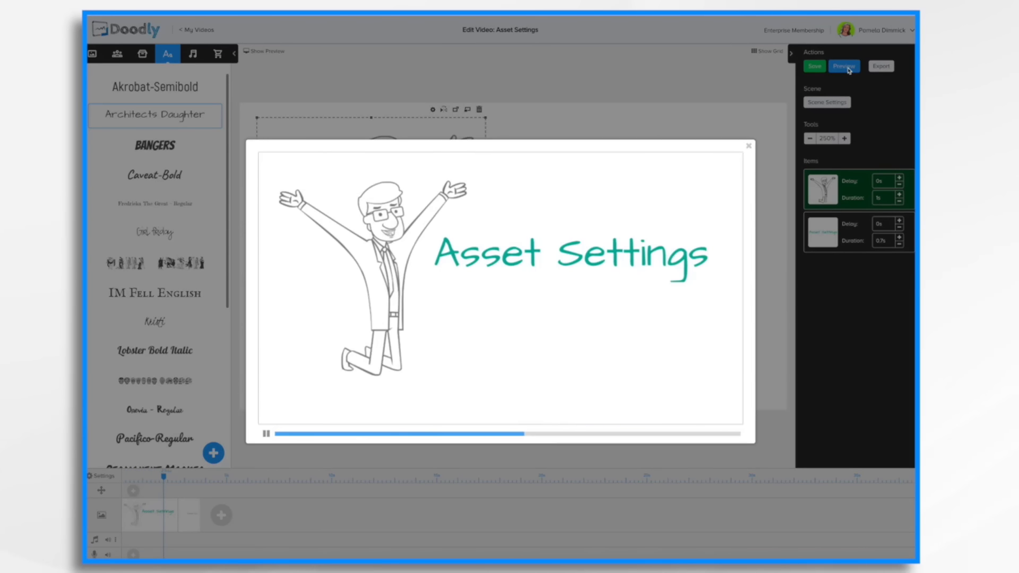
left_click(748, 147)
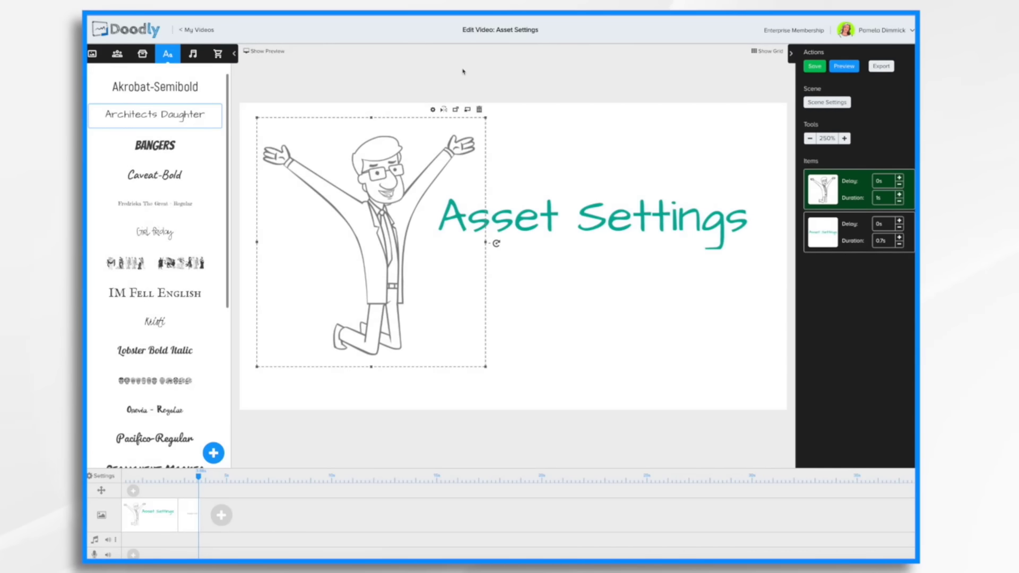
Set the character's enter animation to None in its Asset Settings and apply.
left_click(433, 109)
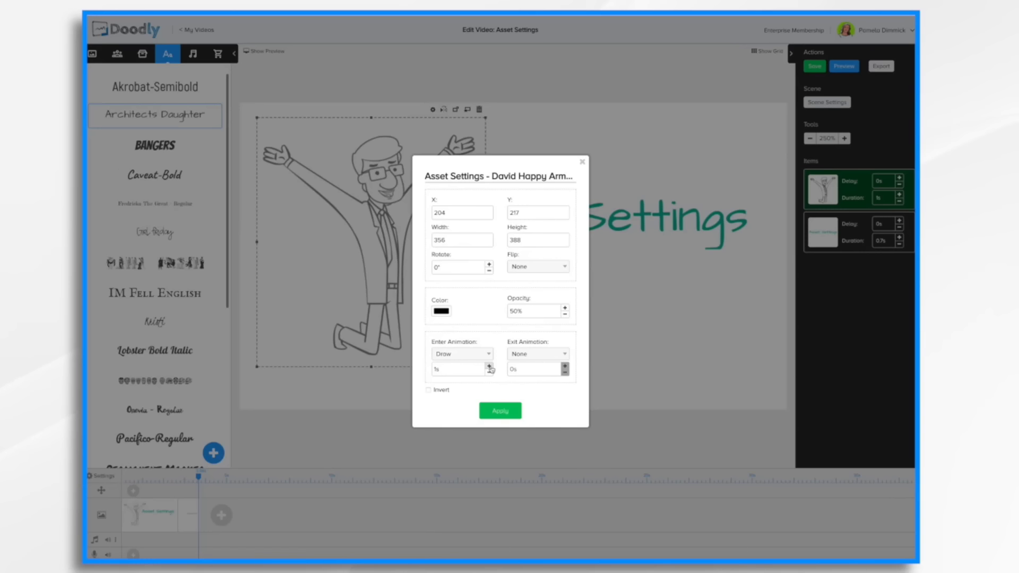
left_click(489, 367)
left_click(489, 367)
left_click(489, 367)
left_click(466, 354)
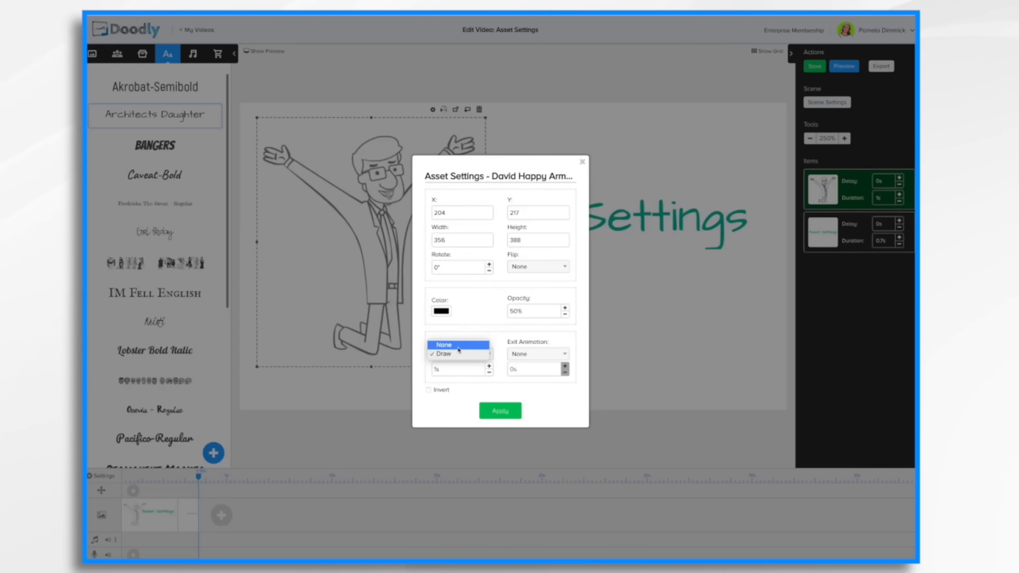
left_click(459, 345)
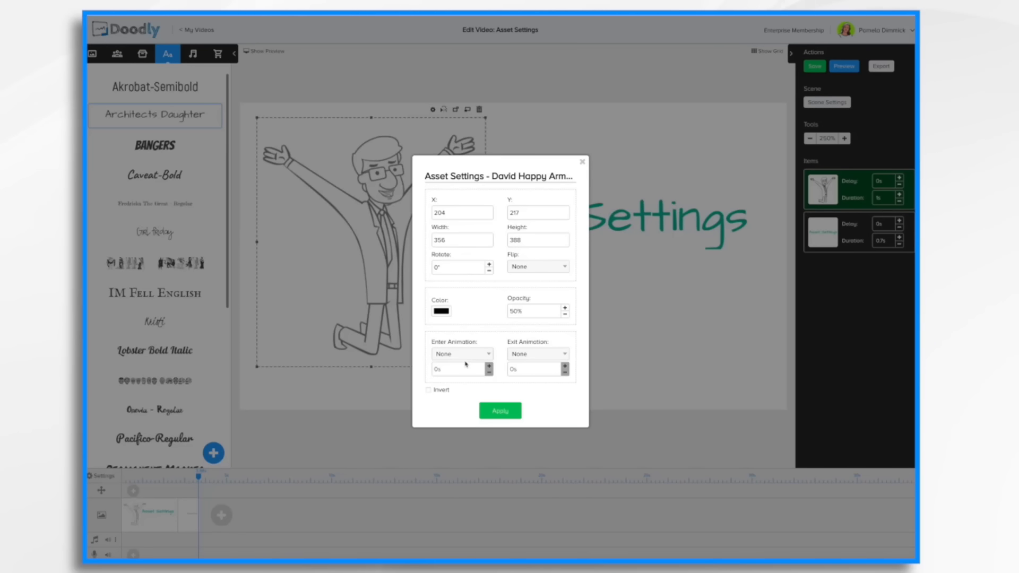
left_click(499, 410)
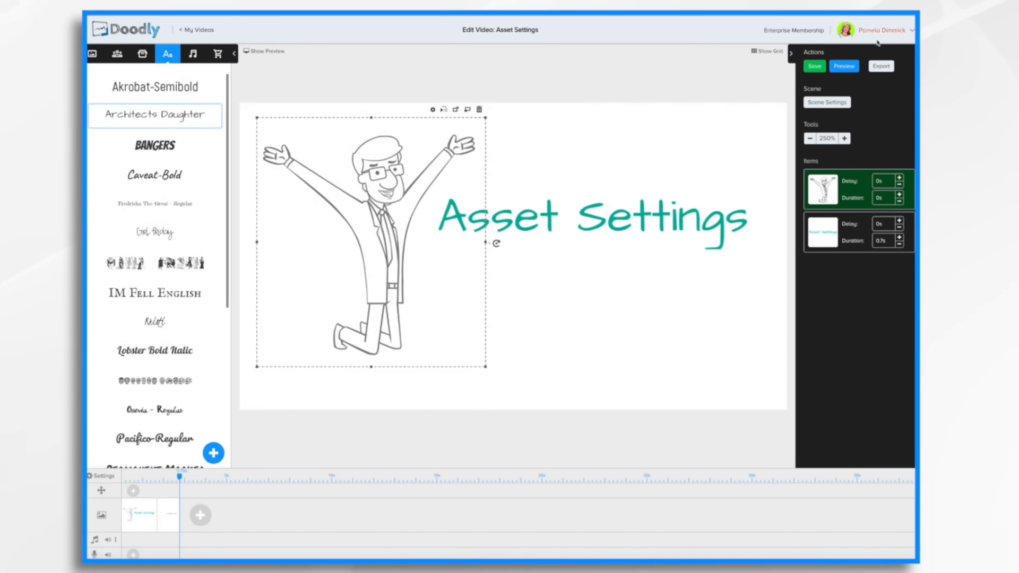
Preview the video to check the character's appearance.
left_click(847, 66)
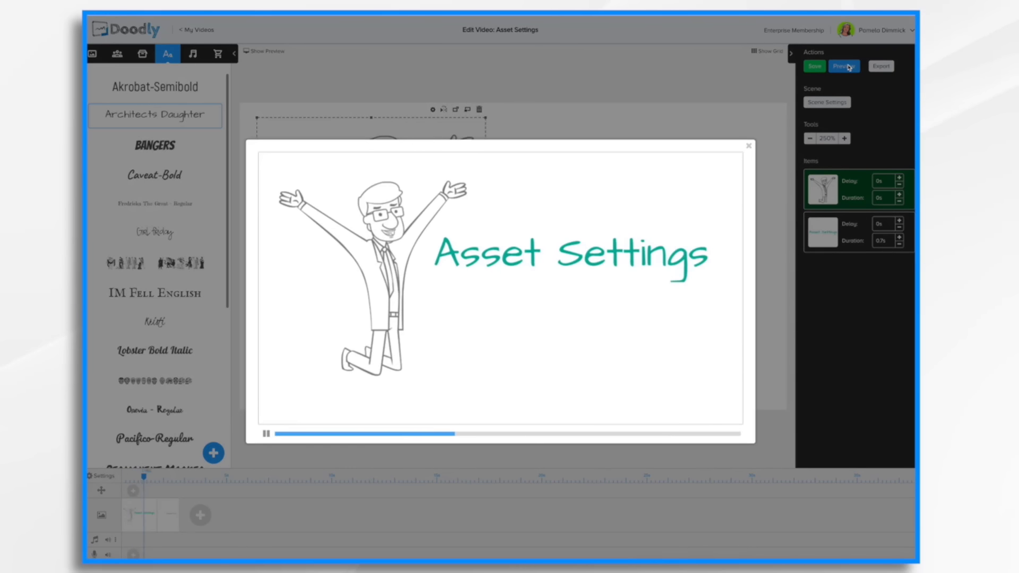
left_click(749, 148)
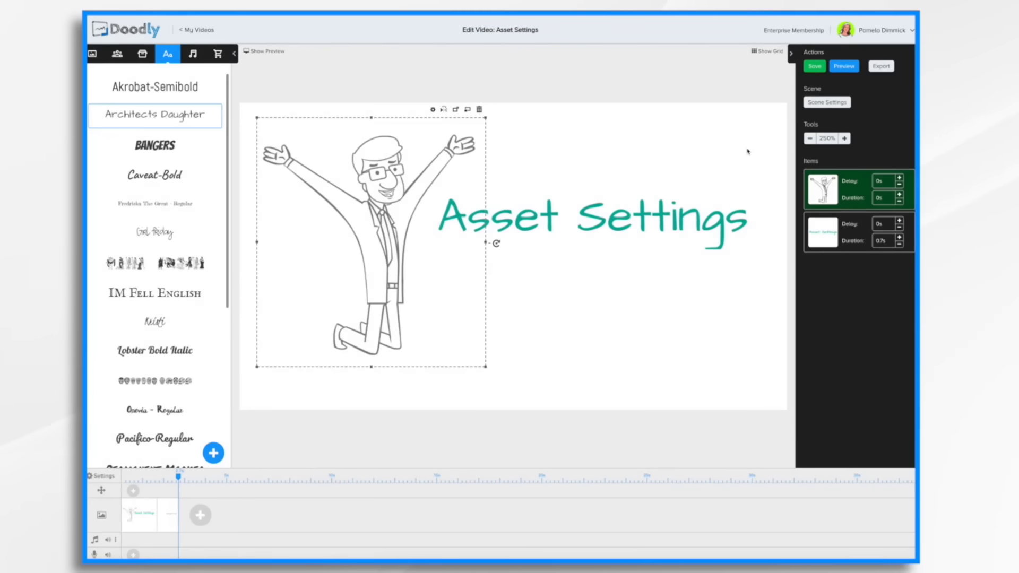
left_click(848, 67)
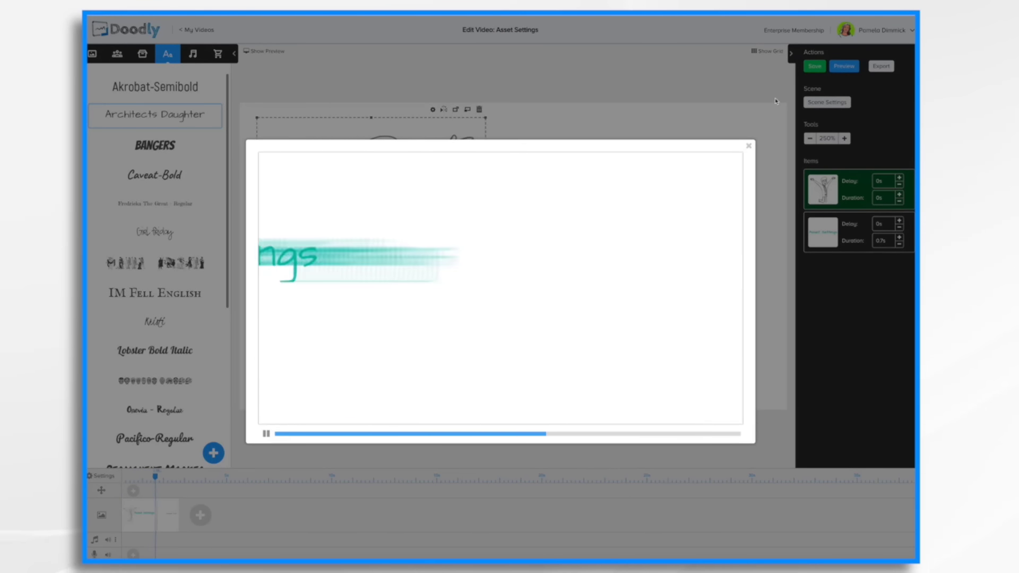
left_click(749, 146)
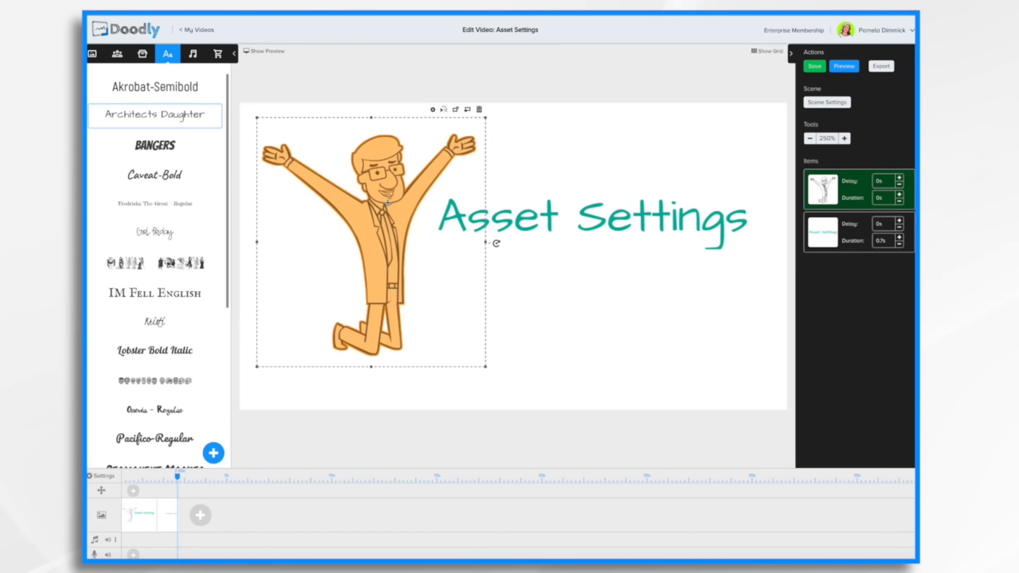
Set the character's enter animation to Draw for 2s and its exit animation to Erase, then apply.
double_click(388, 203)
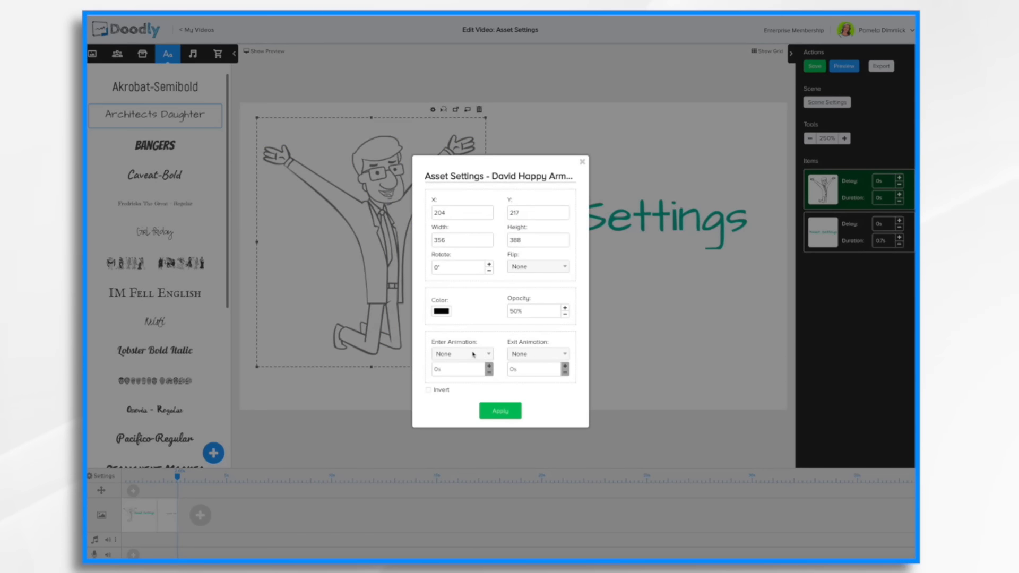
left_click(474, 355)
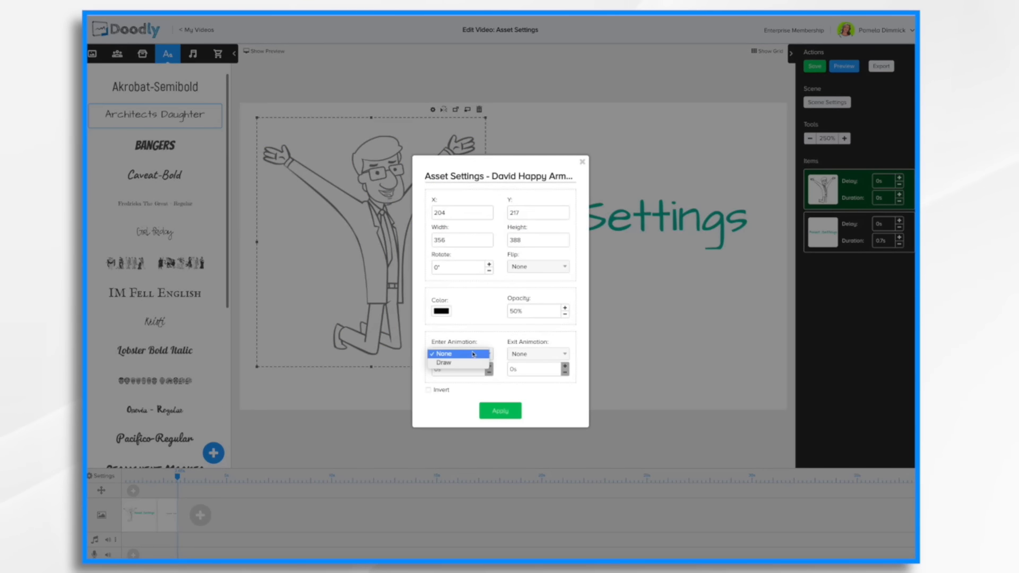
left_click(451, 363)
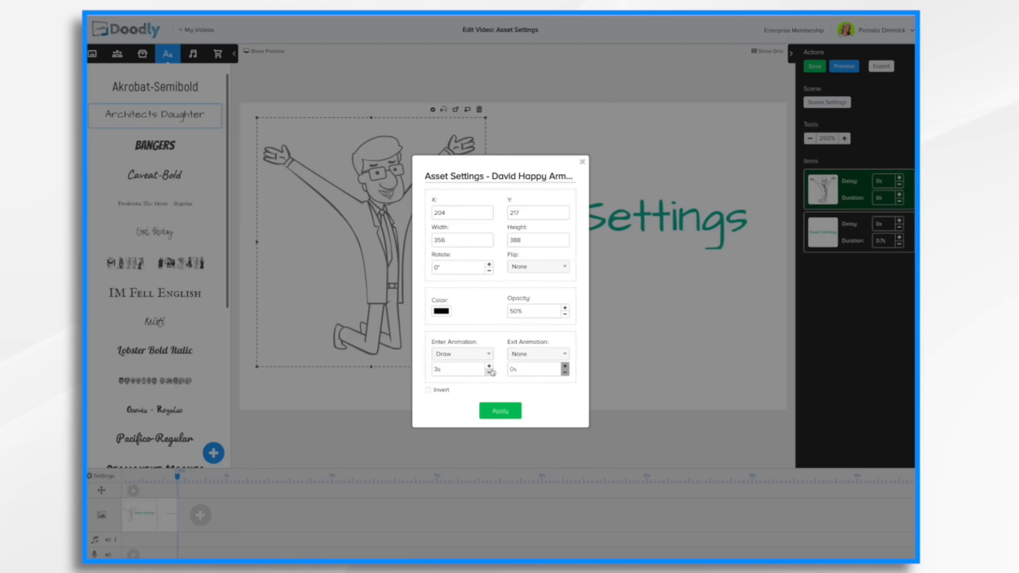
left_click(489, 374)
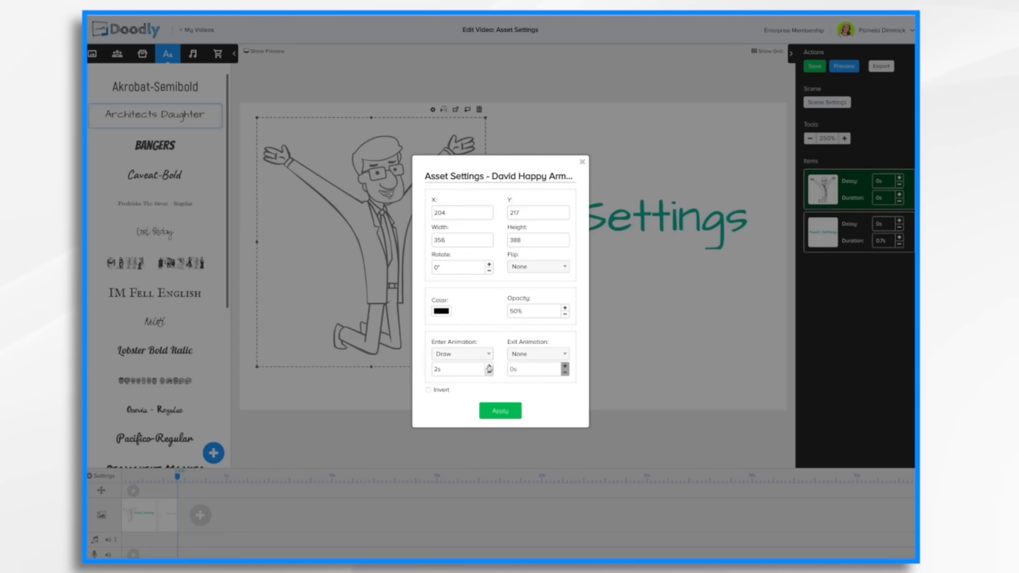
left_click(547, 355)
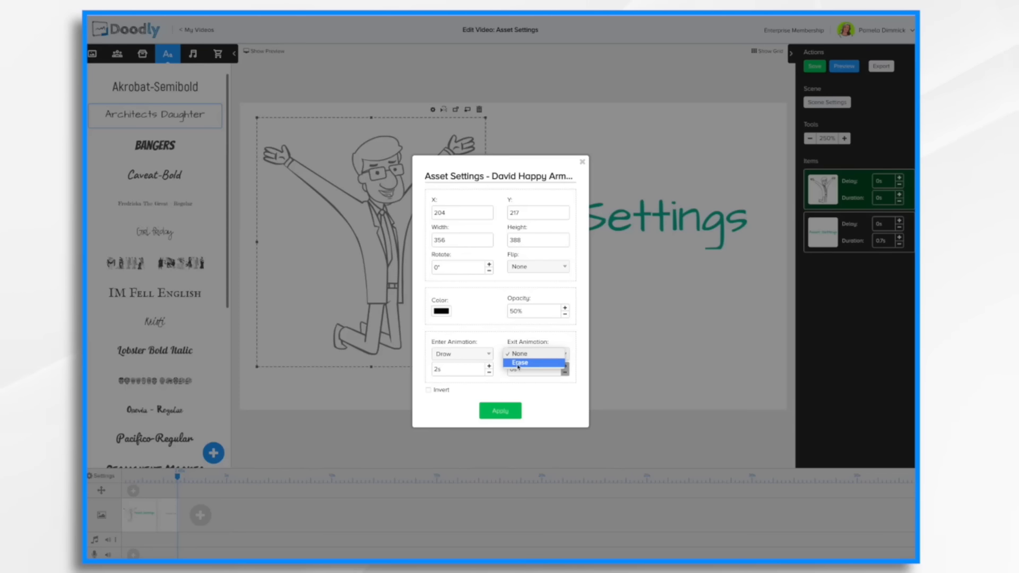
left_click(518, 363)
left_click(502, 411)
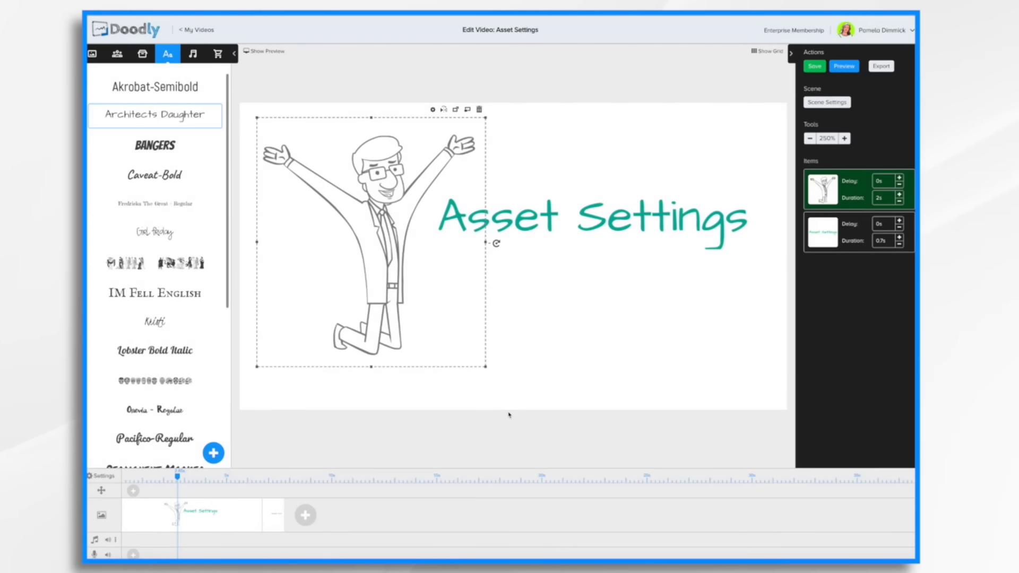
Preview the video.
left_click(849, 68)
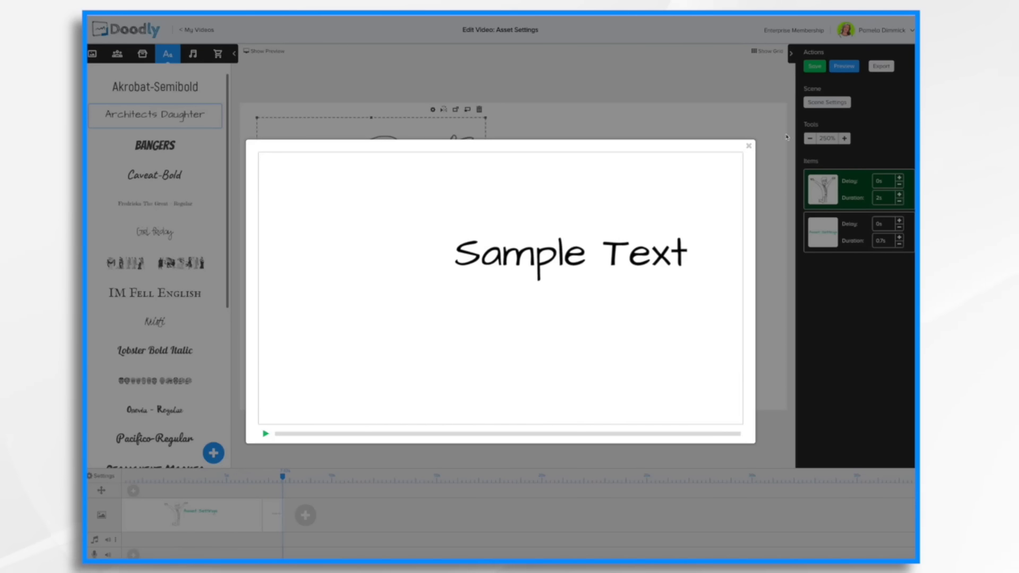
left_click(748, 145)
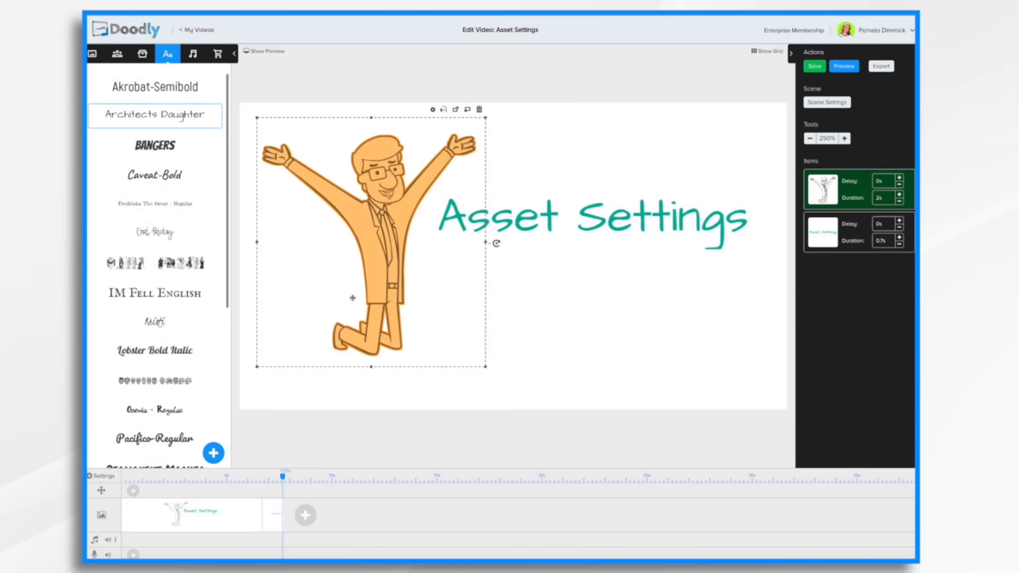
Set the character's exit animation duration to 2s in its Asset Settings and apply.
left_click(433, 110)
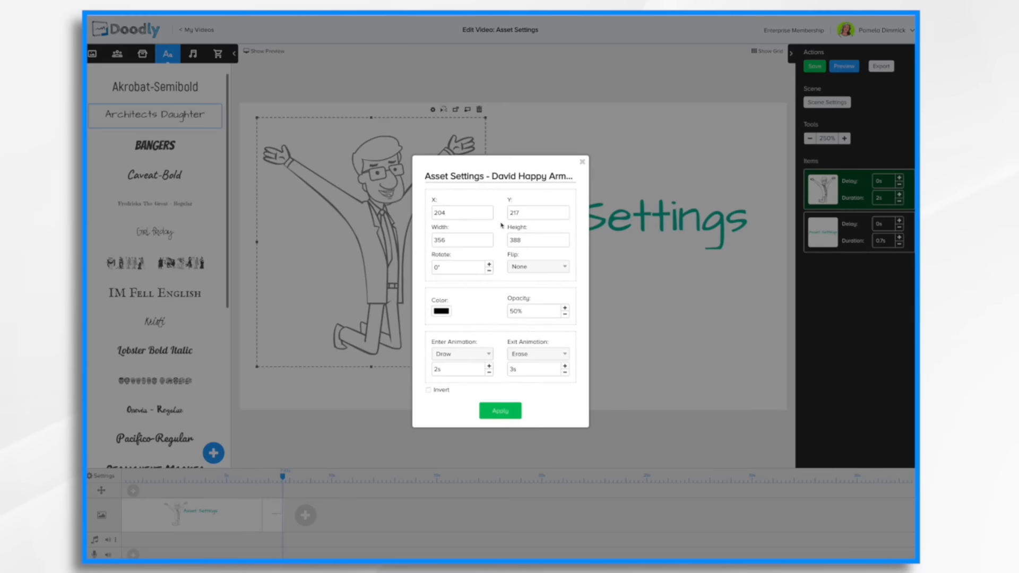
left_click(565, 374)
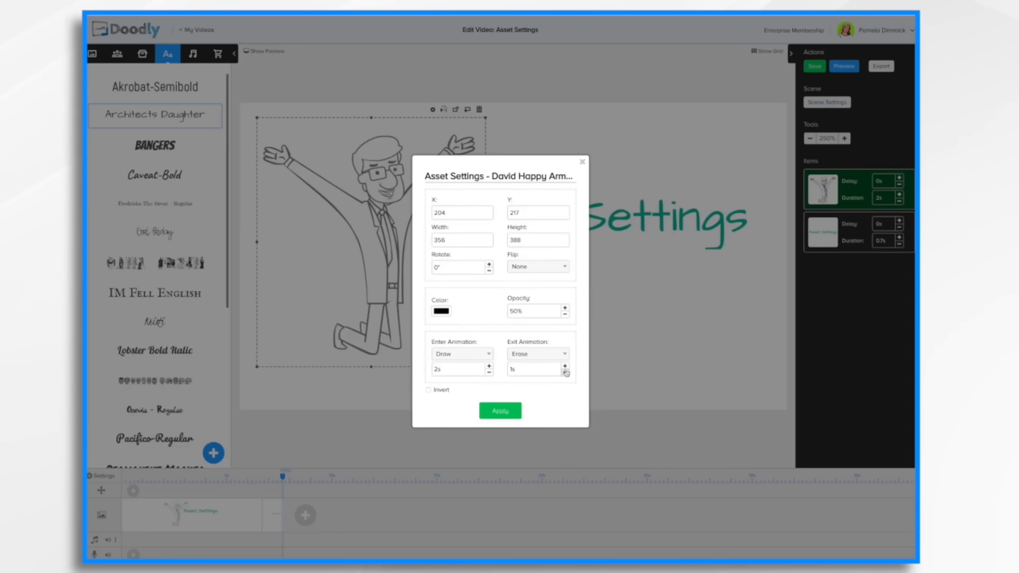
left_click(566, 367)
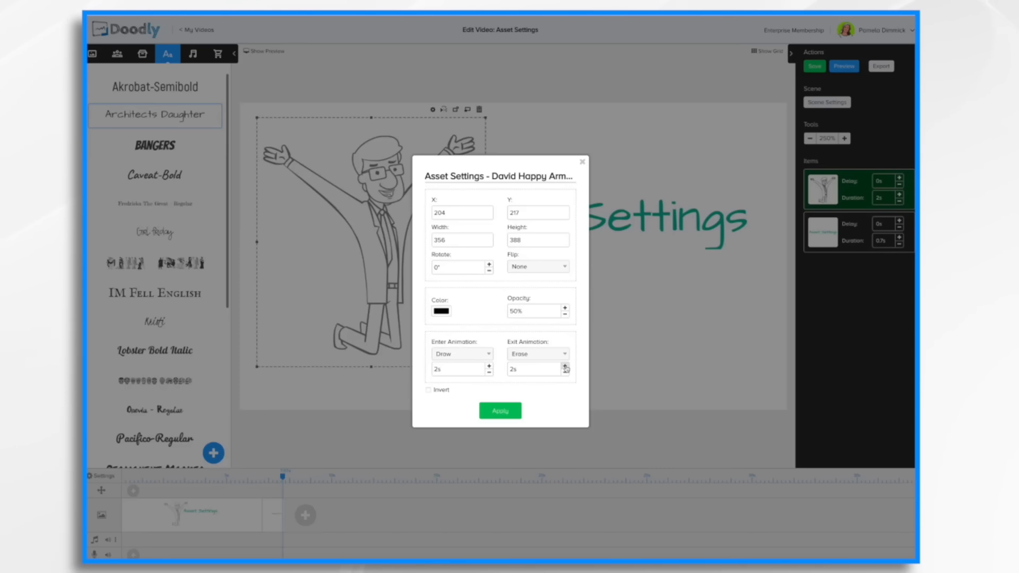
left_click(499, 411)
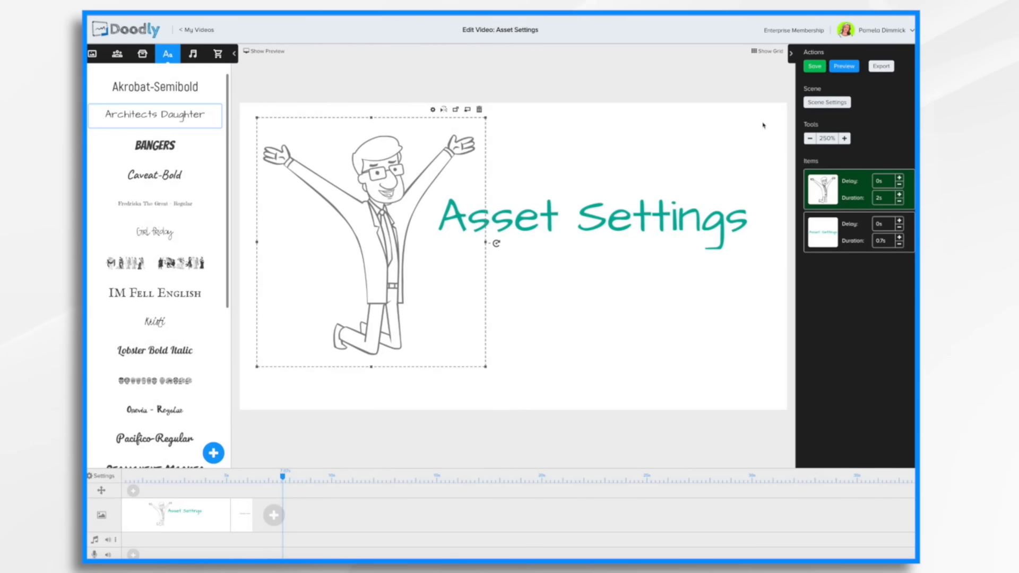
Preview the video to check the character's exit animation.
left_click(850, 67)
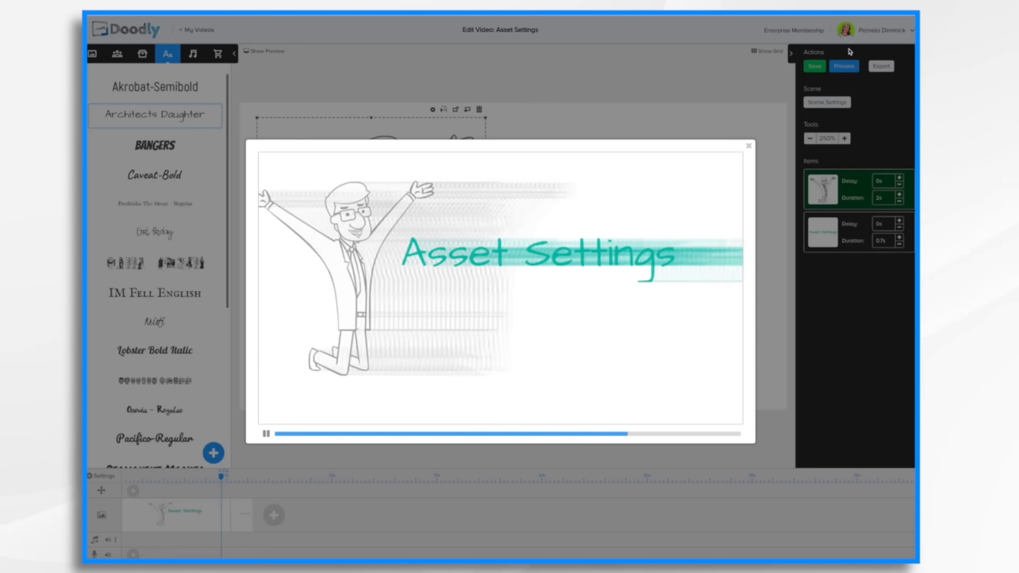
left_click(749, 144)
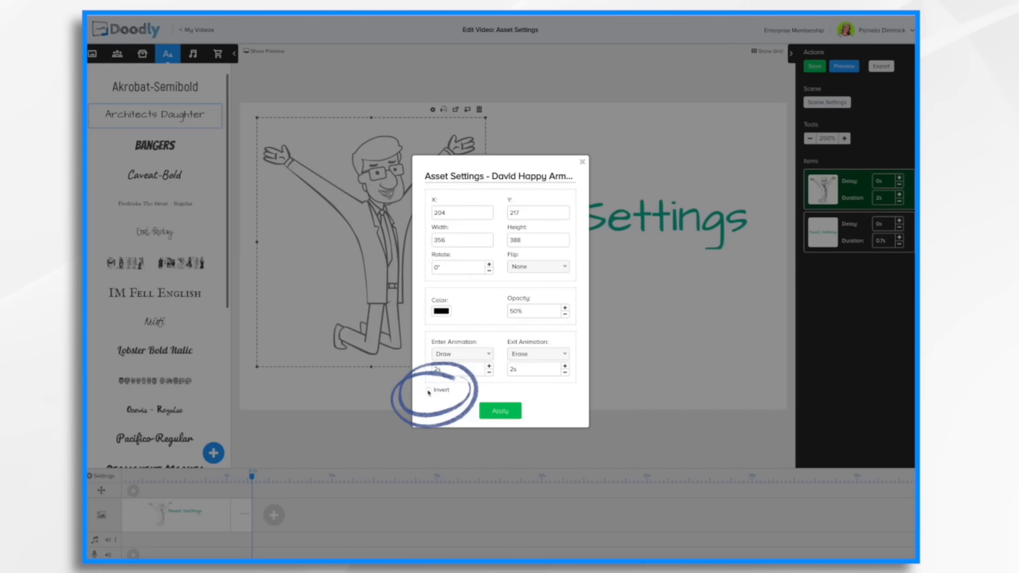
Enable the character's Invert option and apply, then turn Invert off again.
left_click(429, 391)
left_click(497, 413)
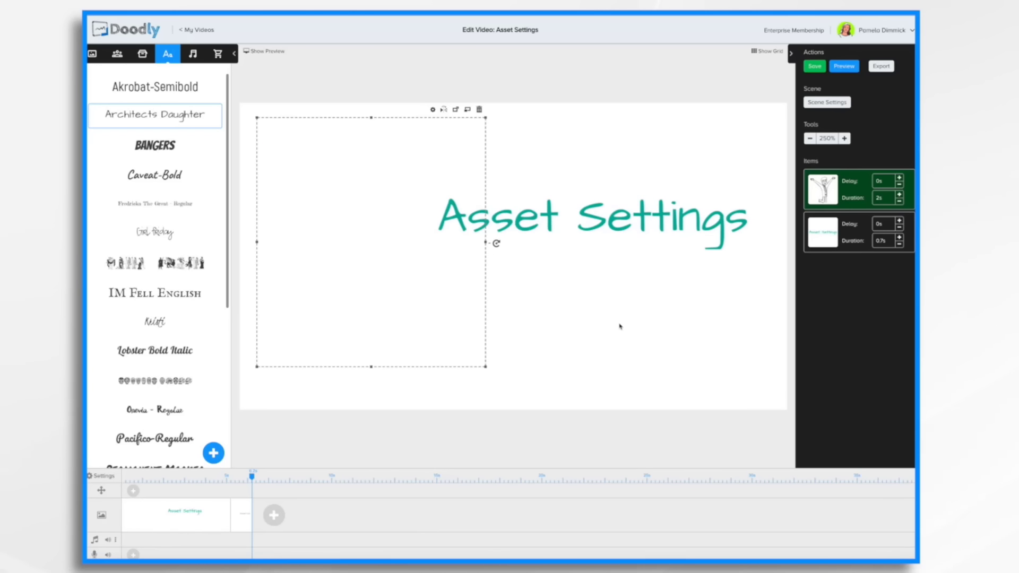
double_click(375, 269)
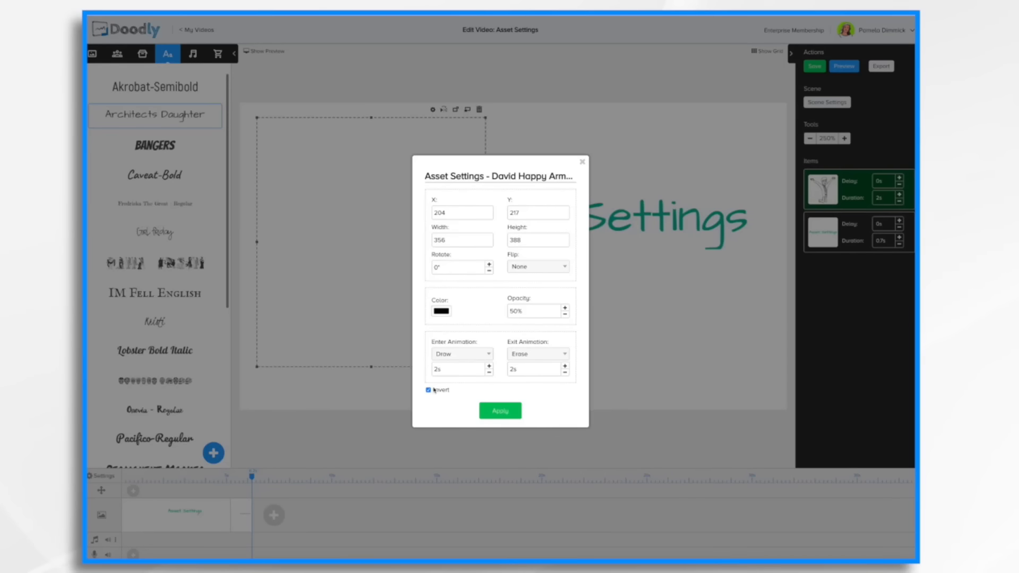
left_click(506, 414)
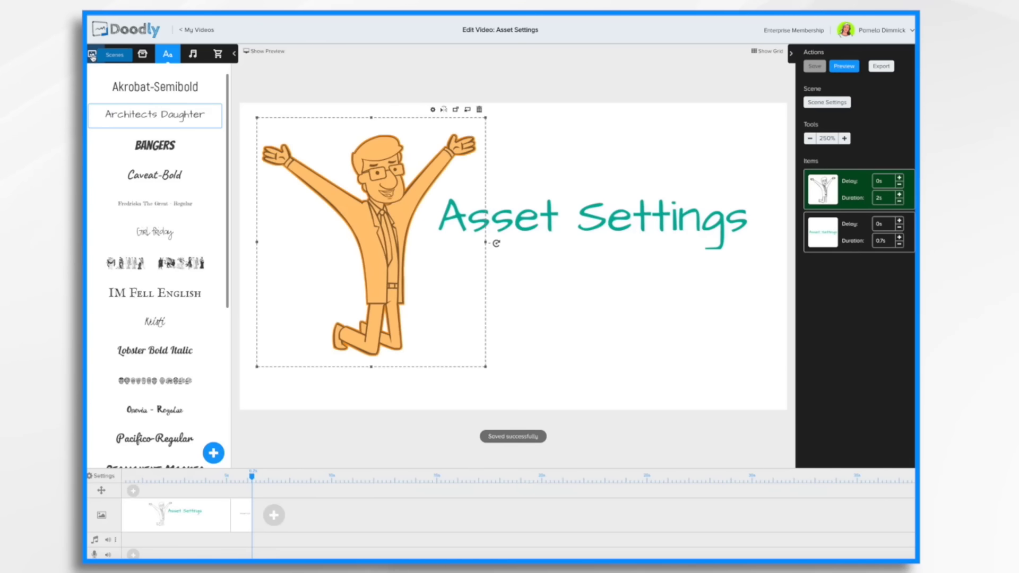
Change the video's board style to Dark Chalkboard in Video Settings and apply.
left_click(101, 476)
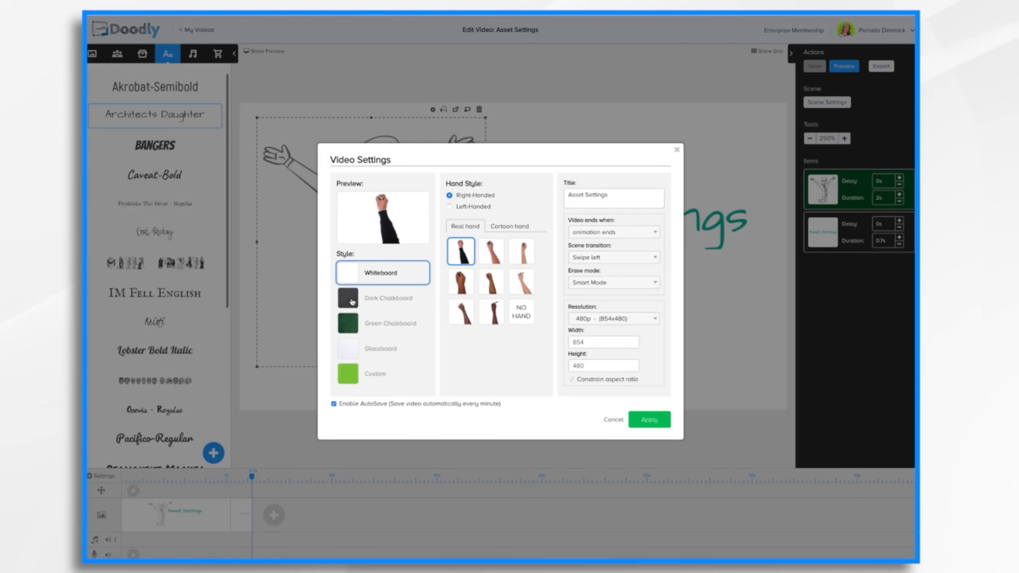
left_click(350, 302)
left_click(657, 419)
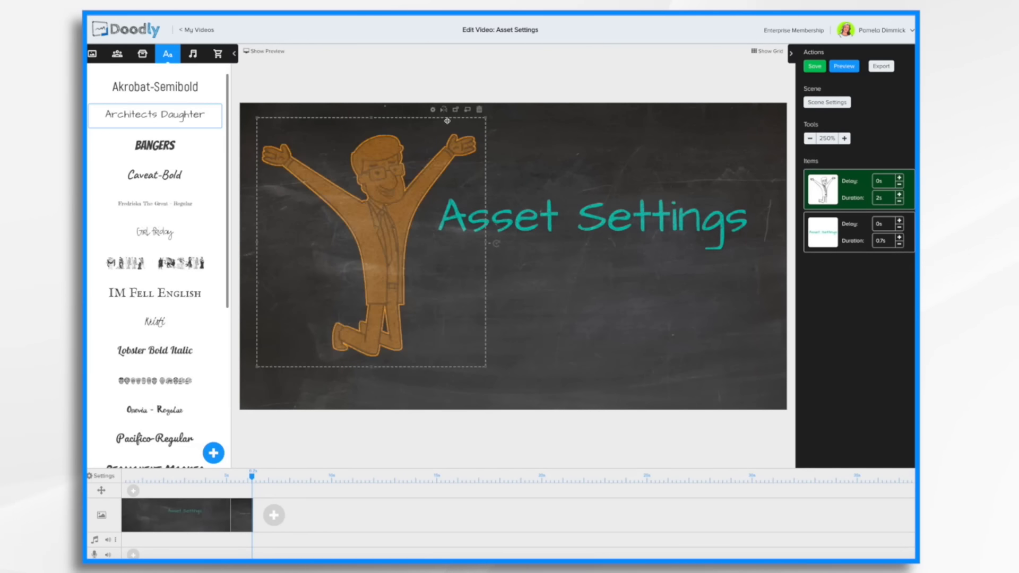
Enable Invert on the character in its Asset Settings and apply.
left_click(433, 109)
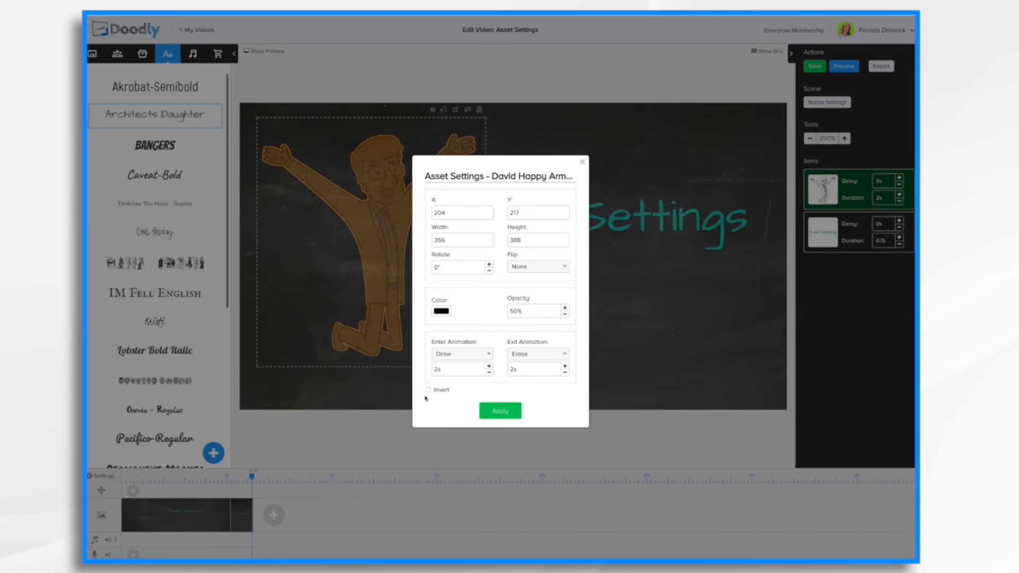
left_click(429, 390)
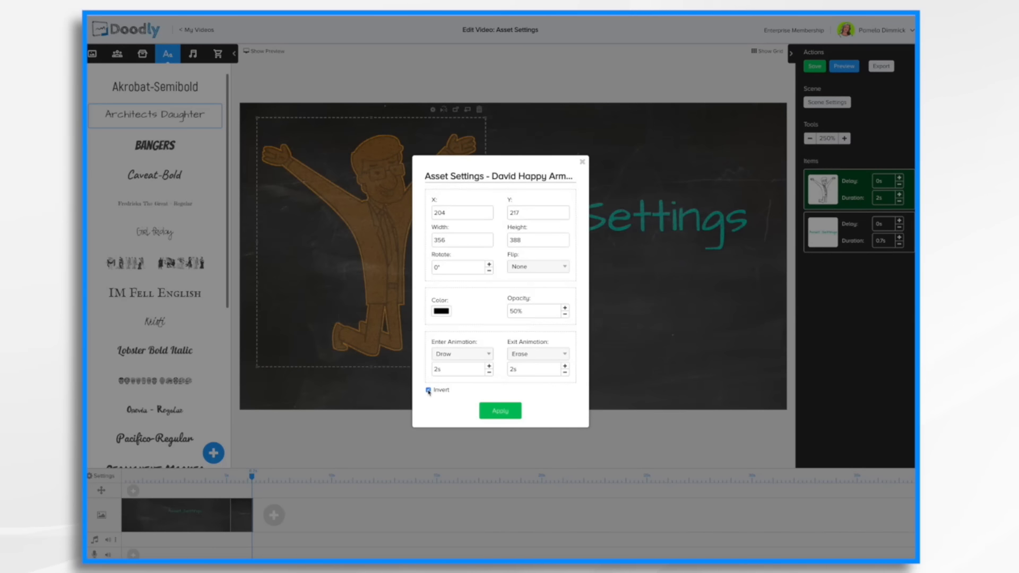
left_click(497, 413)
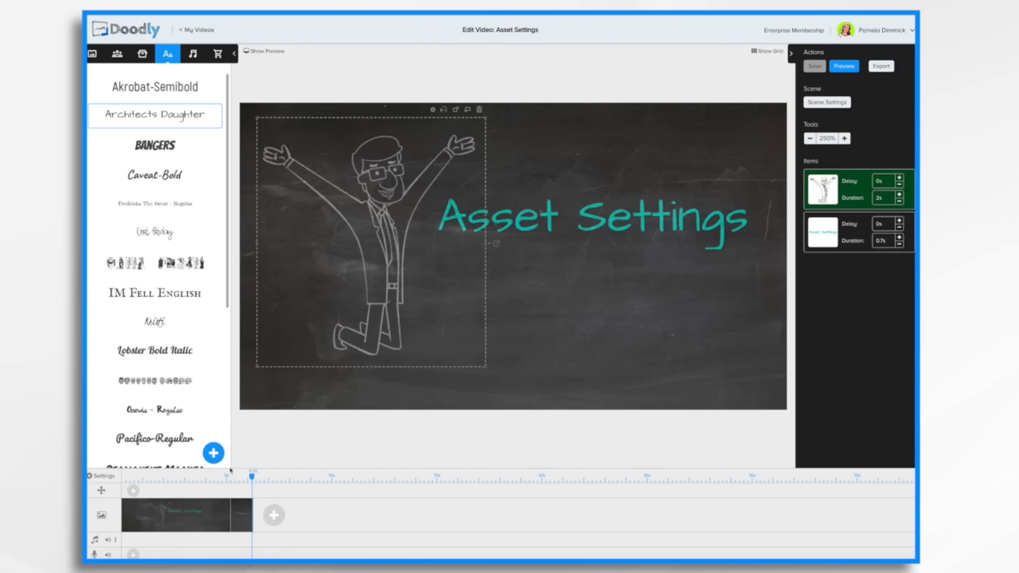
Switch the video's board style back to Whiteboard and apply.
left_click(103, 476)
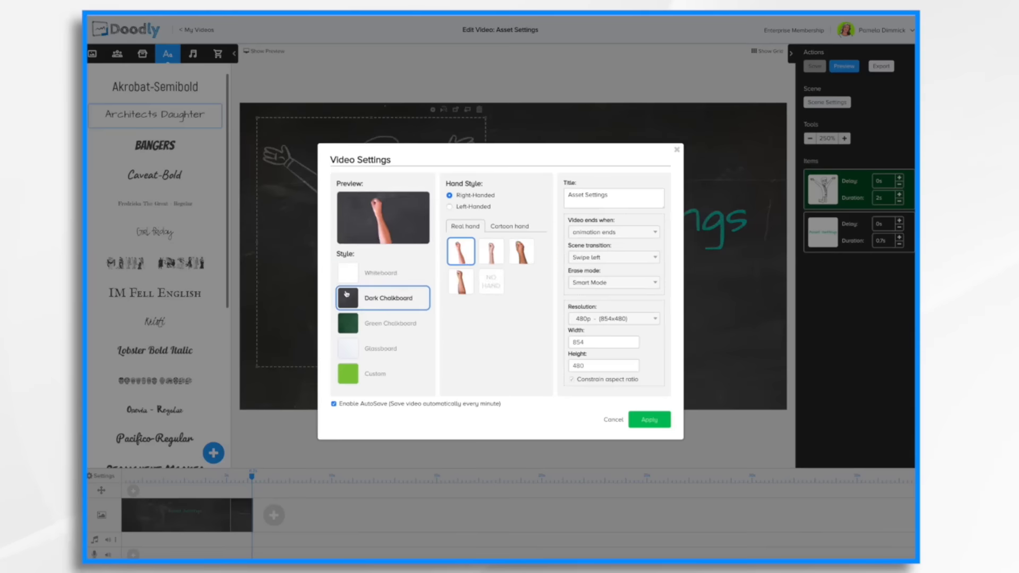
left_click(348, 275)
left_click(649, 420)
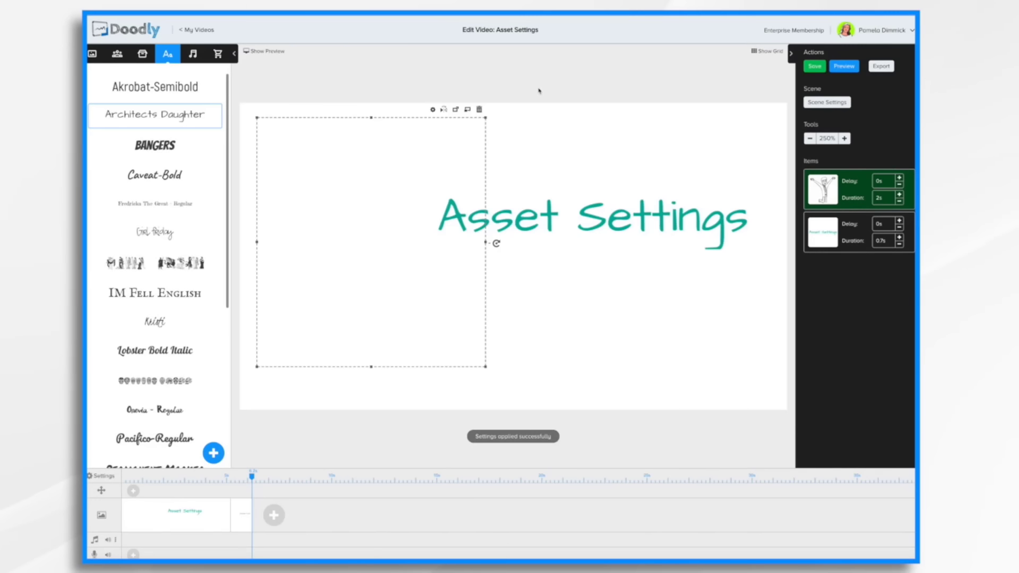
Turn off the character's Invert option and apply.
left_click(432, 110)
left_click(429, 391)
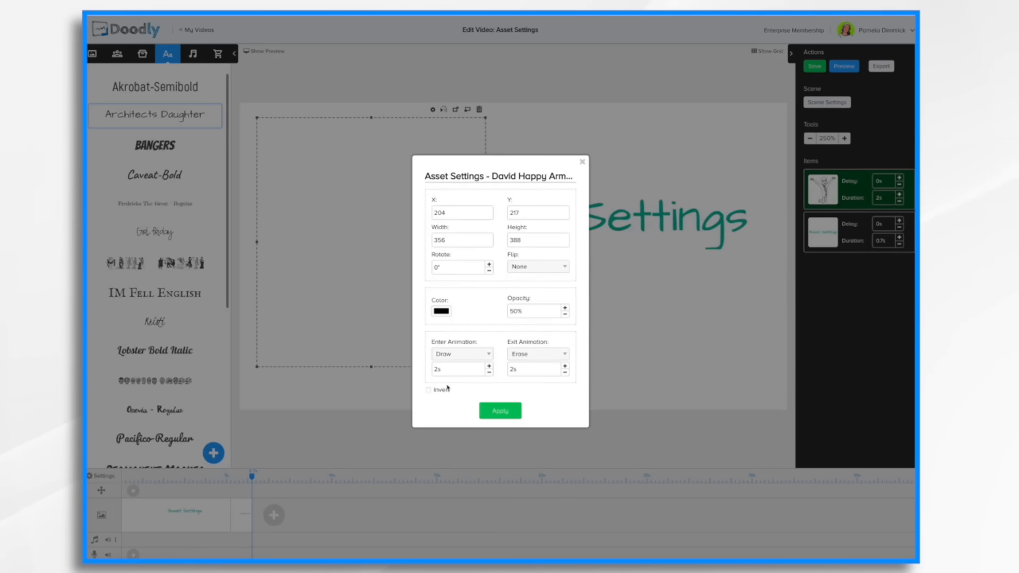
left_click(500, 410)
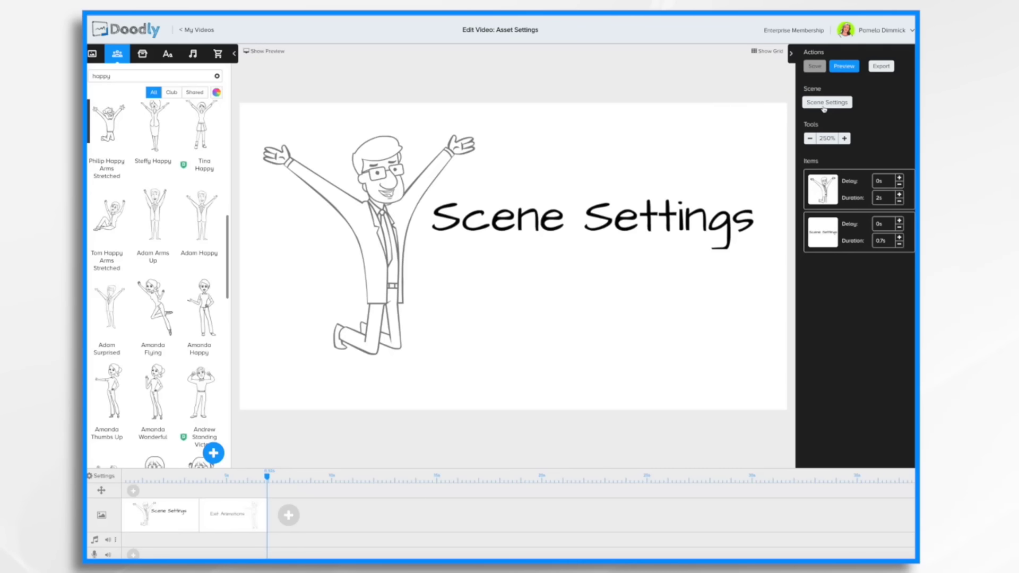
Give the scene its own board style: stop using the video settings, choose Glassboard with a cartoon hand, and apply.
left_click(826, 103)
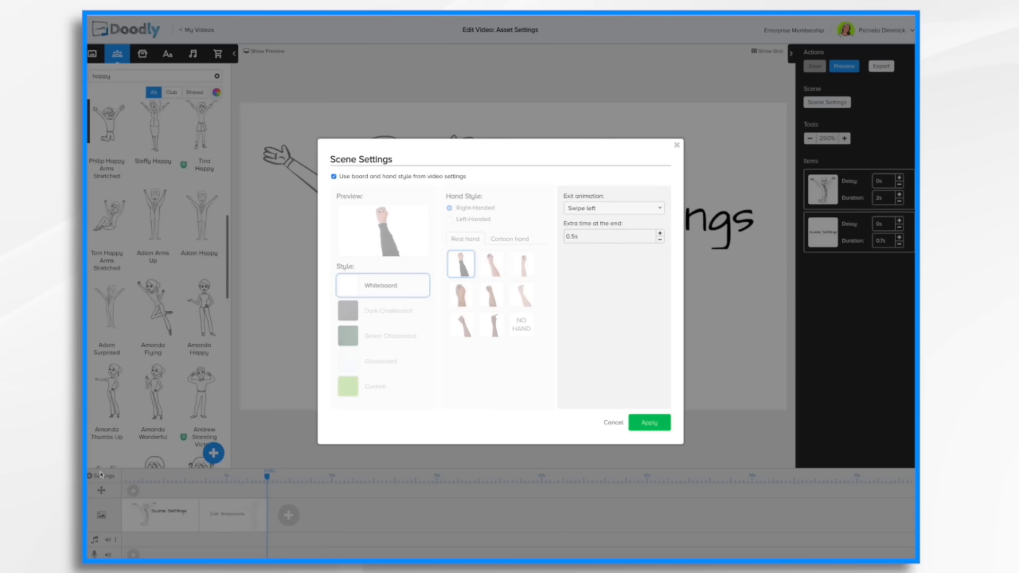
left_click(334, 178)
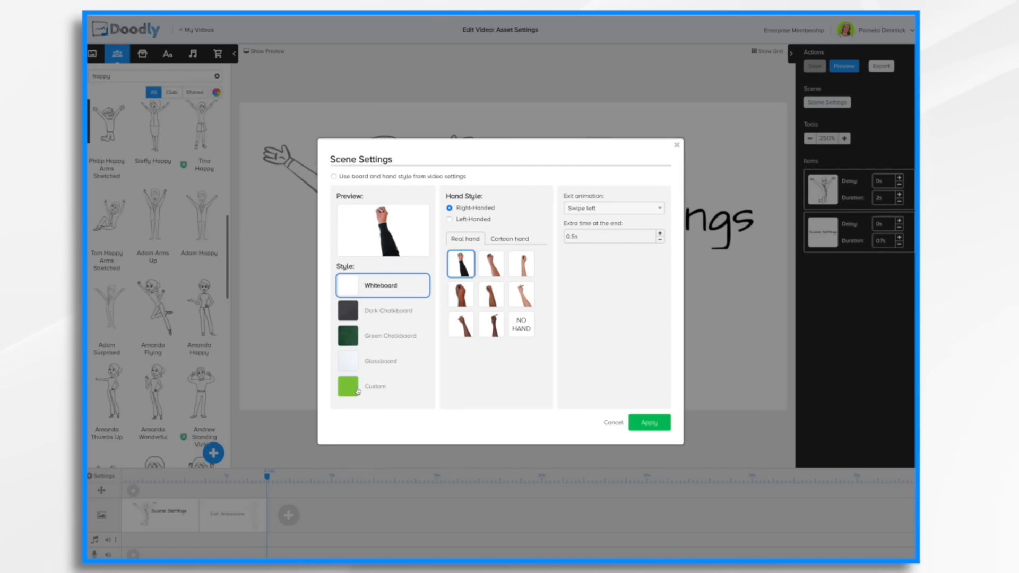
left_click(359, 361)
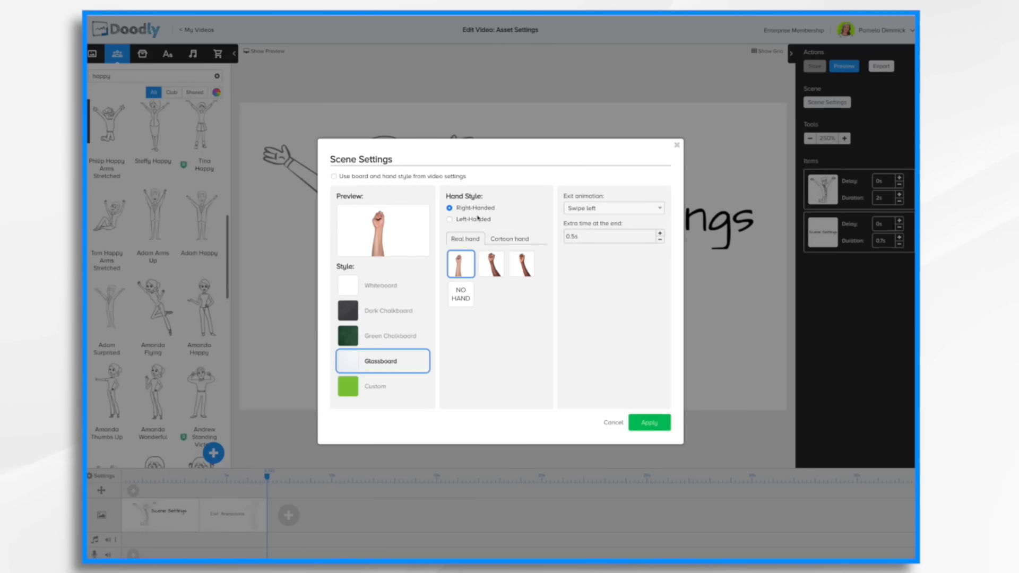
left_click(494, 270)
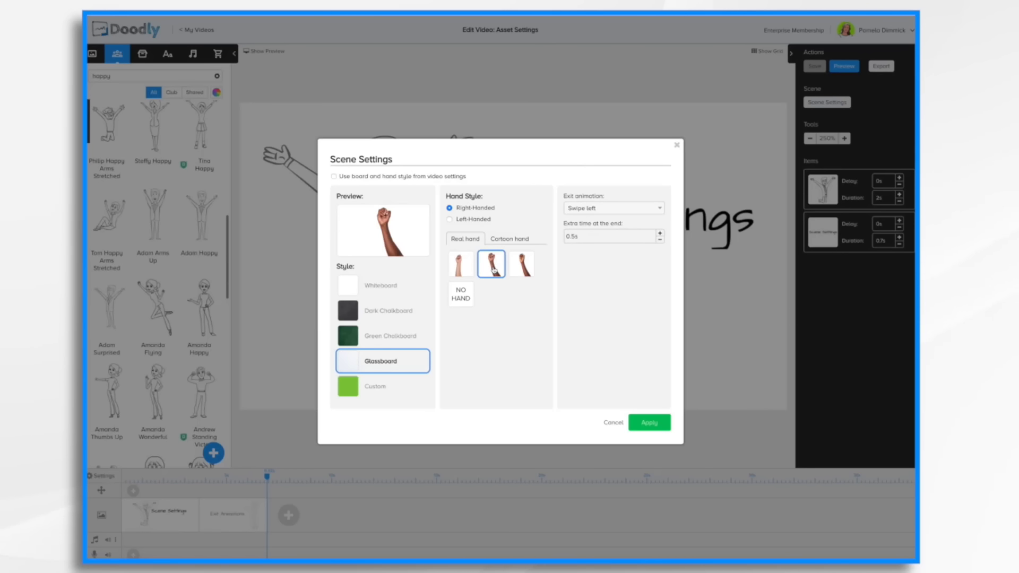
left_click(514, 239)
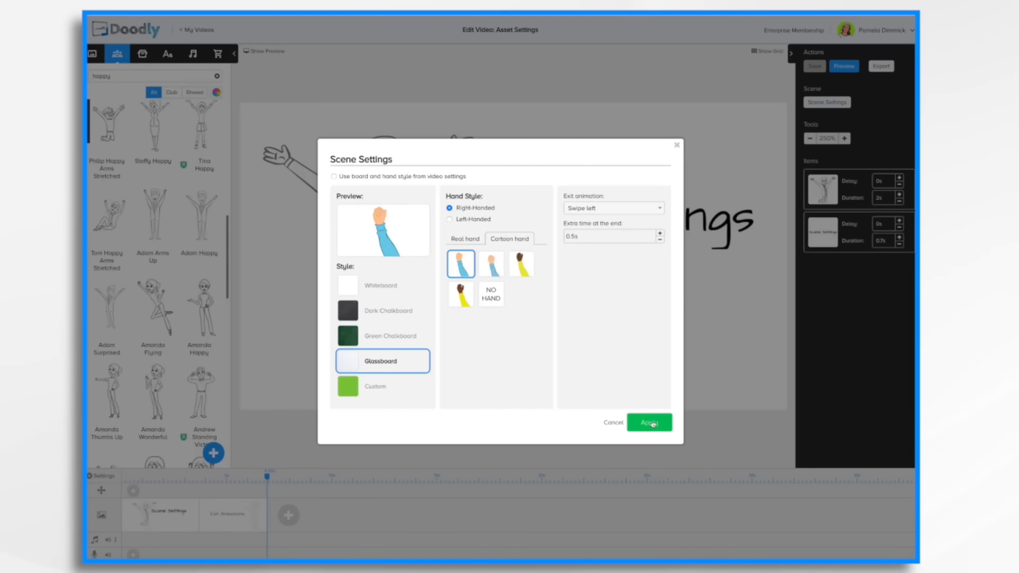
left_click(652, 424)
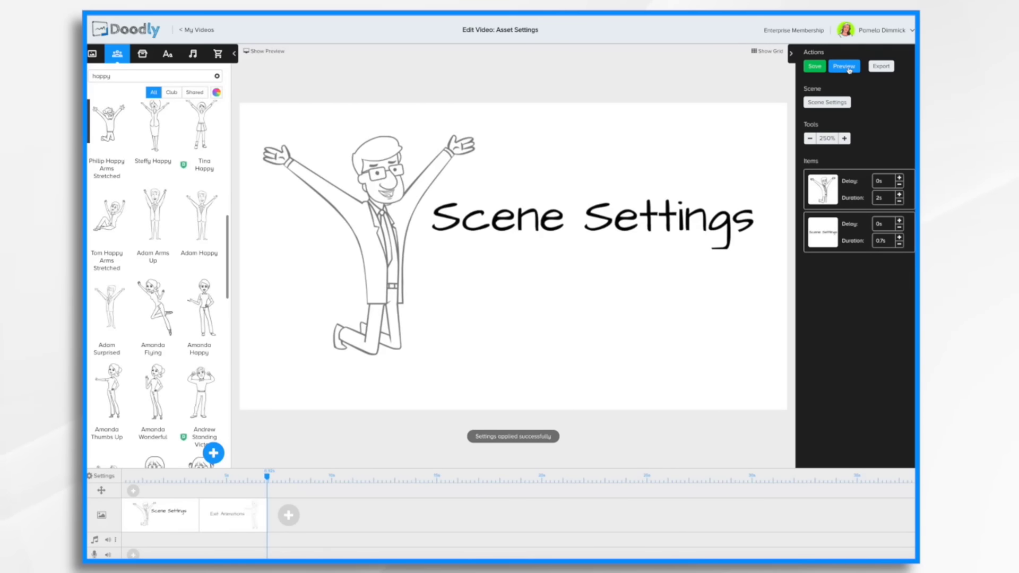
Preview the video to see the scene's new board and hand.
left_click(848, 68)
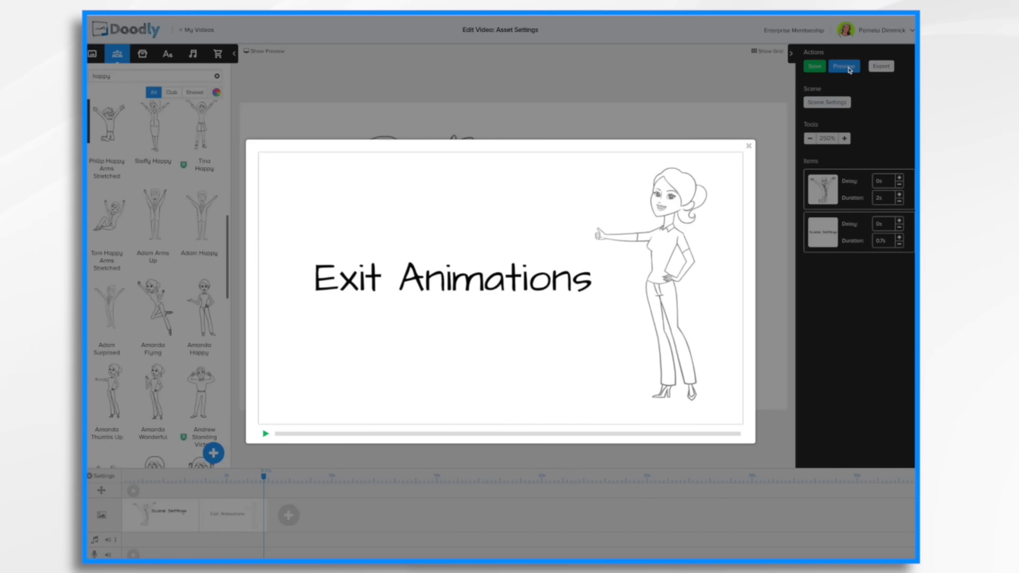
left_click(749, 146)
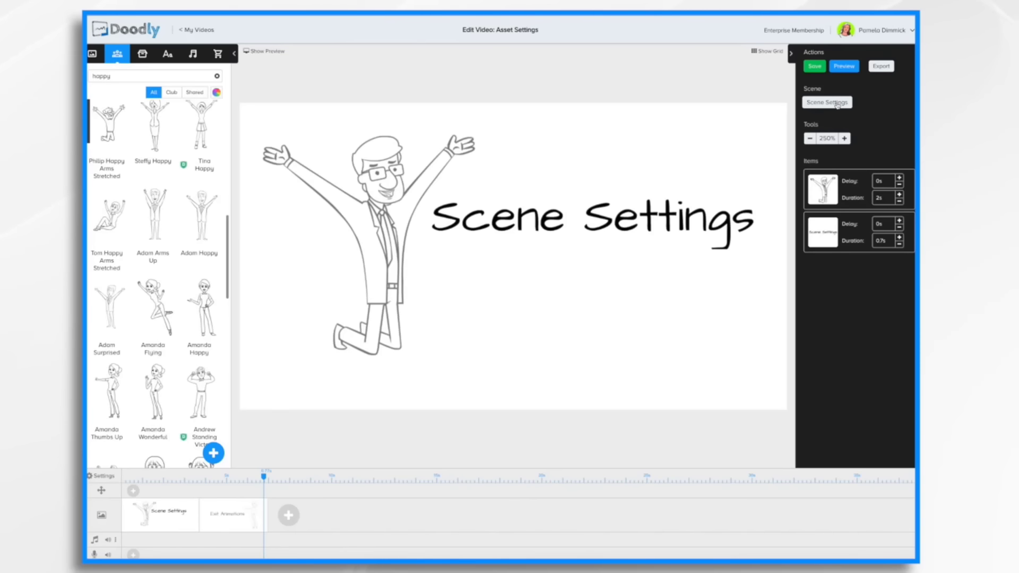
Review the scene settings and preview the video again.
left_click(837, 104)
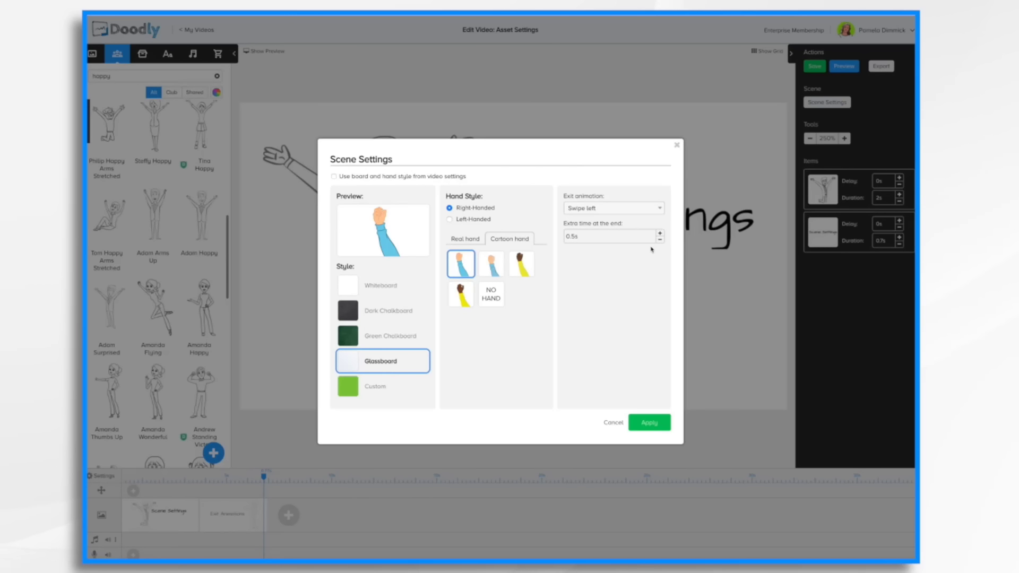
left_click(678, 146)
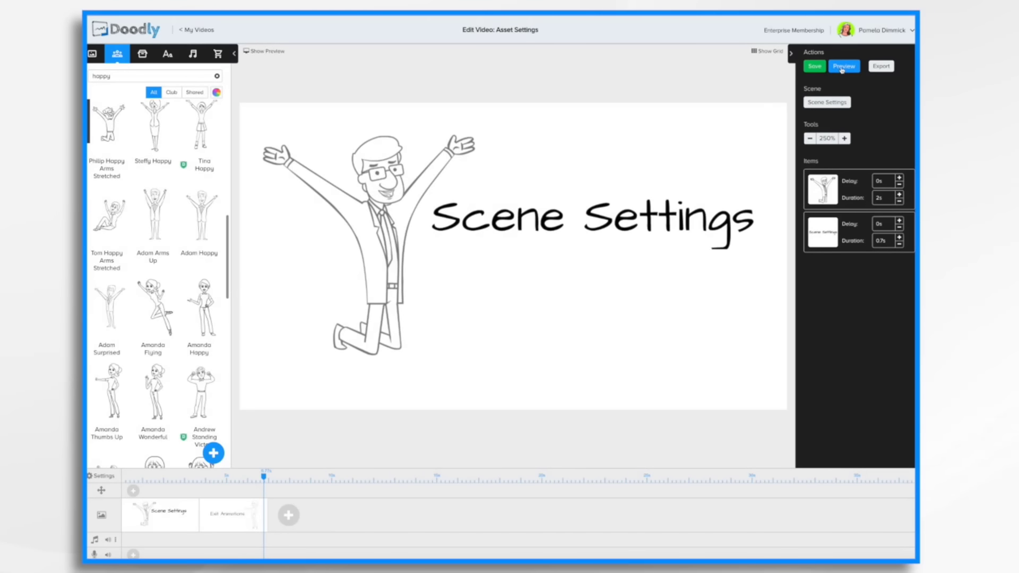
left_click(842, 68)
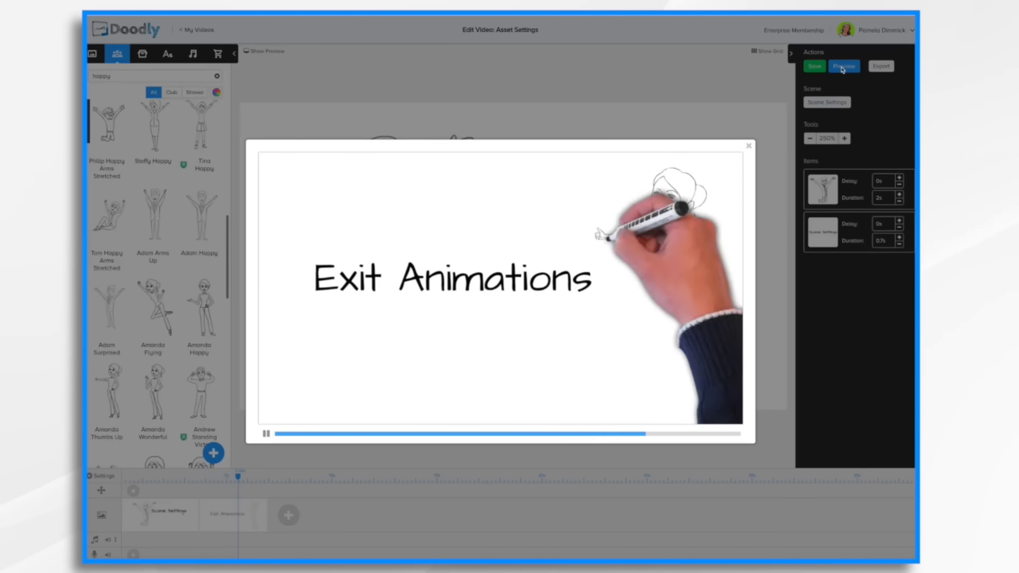
left_click(749, 148)
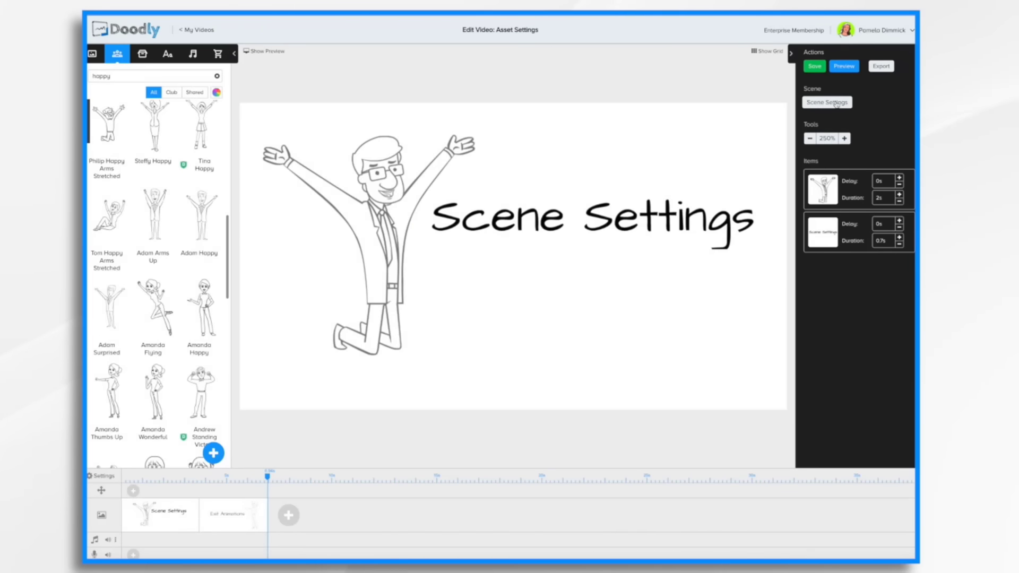
Set the scene's exit animation to Swipe up and apply.
left_click(833, 102)
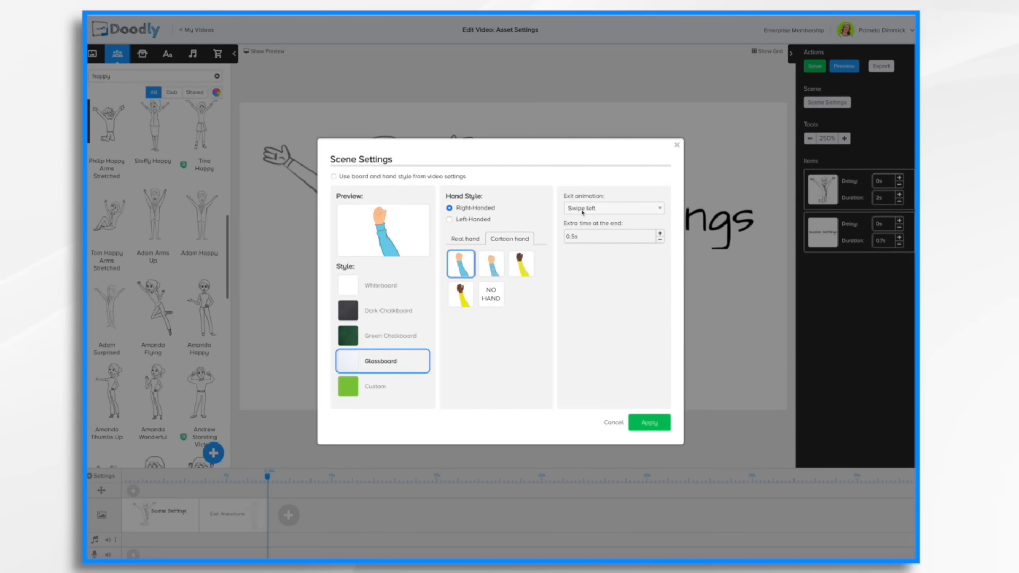
left_click(655, 212)
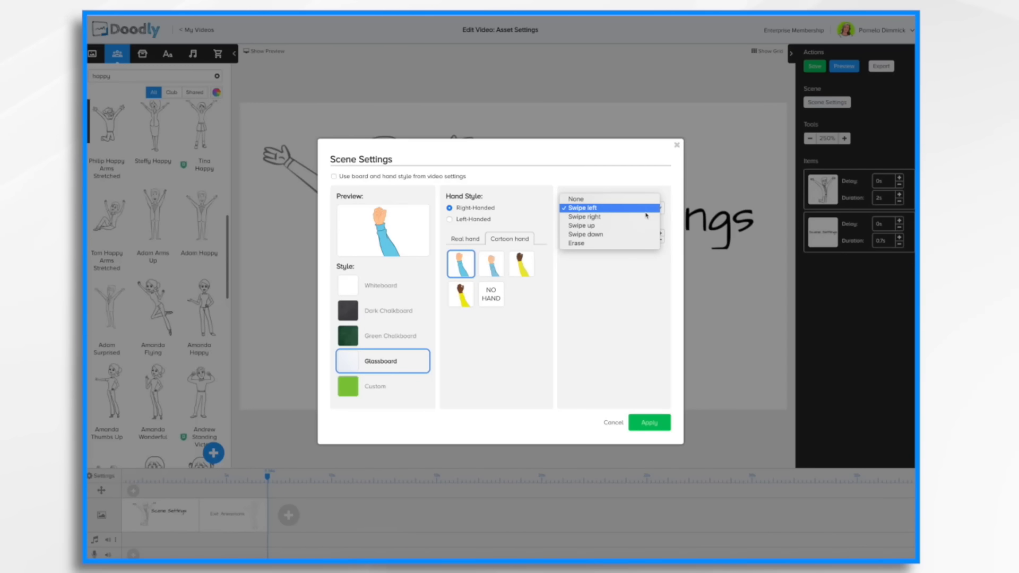
left_click(599, 226)
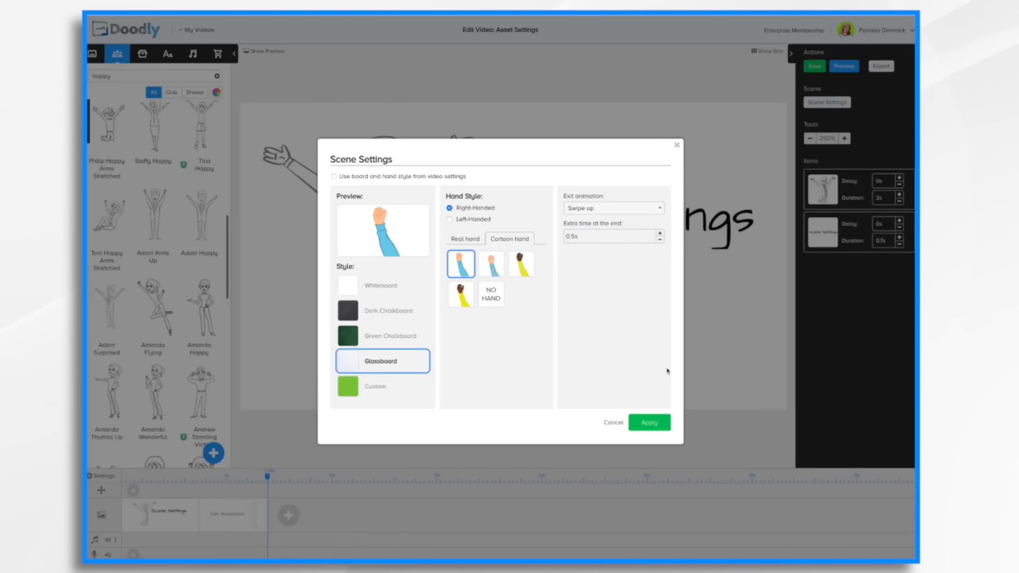
left_click(652, 423)
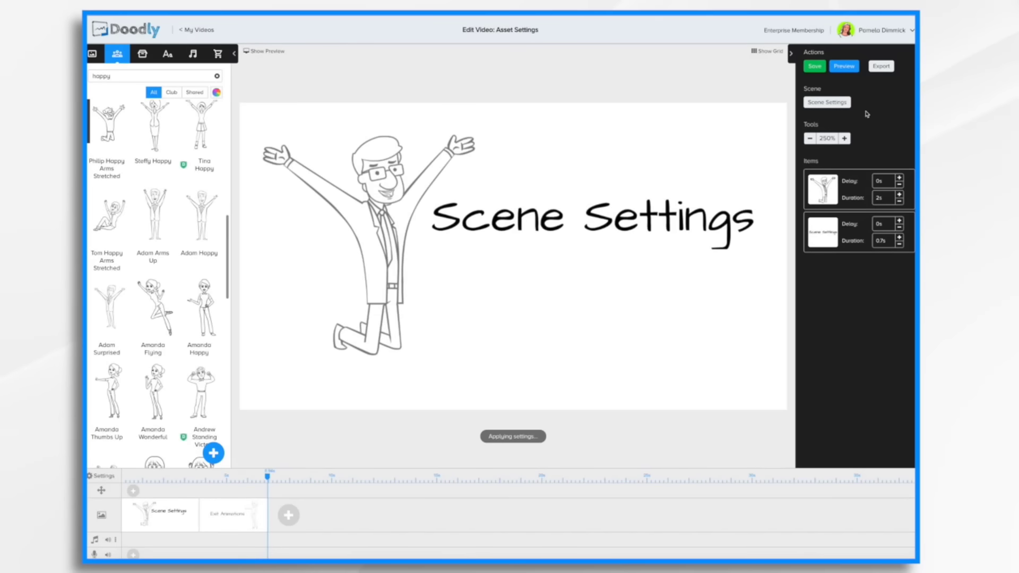
Preview the video to check the scene transition.
left_click(844, 68)
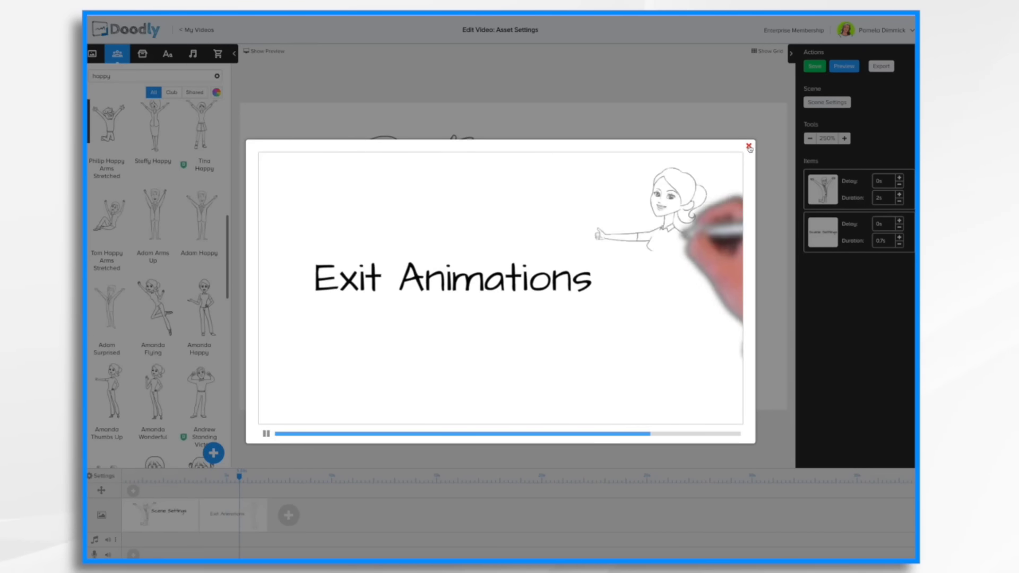
Set the scene's exit animation to Erase, apply it, and preview the video.
left_click(758, 134)
left_click(830, 103)
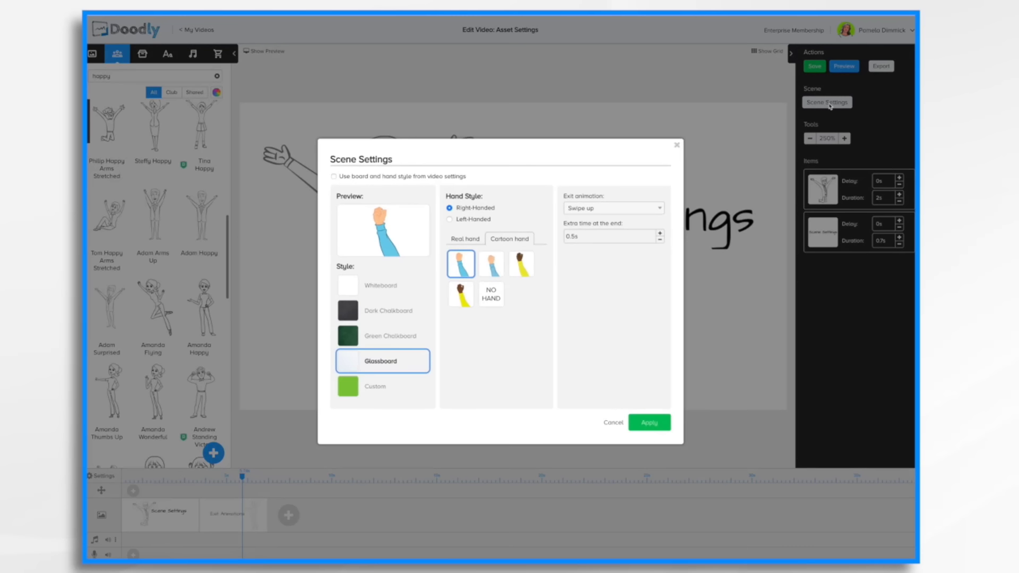
left_click(625, 208)
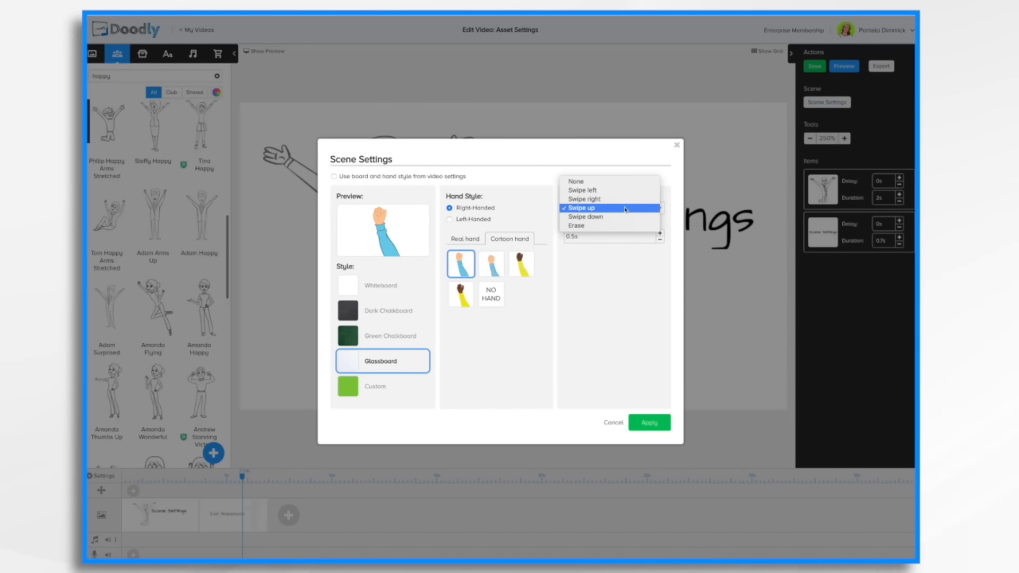
left_click(584, 226)
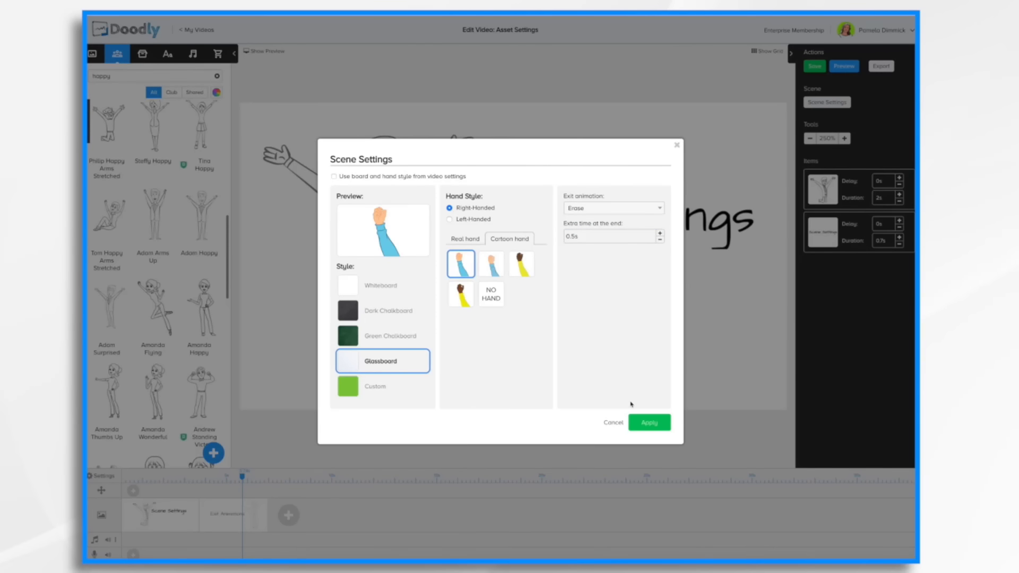
left_click(649, 423)
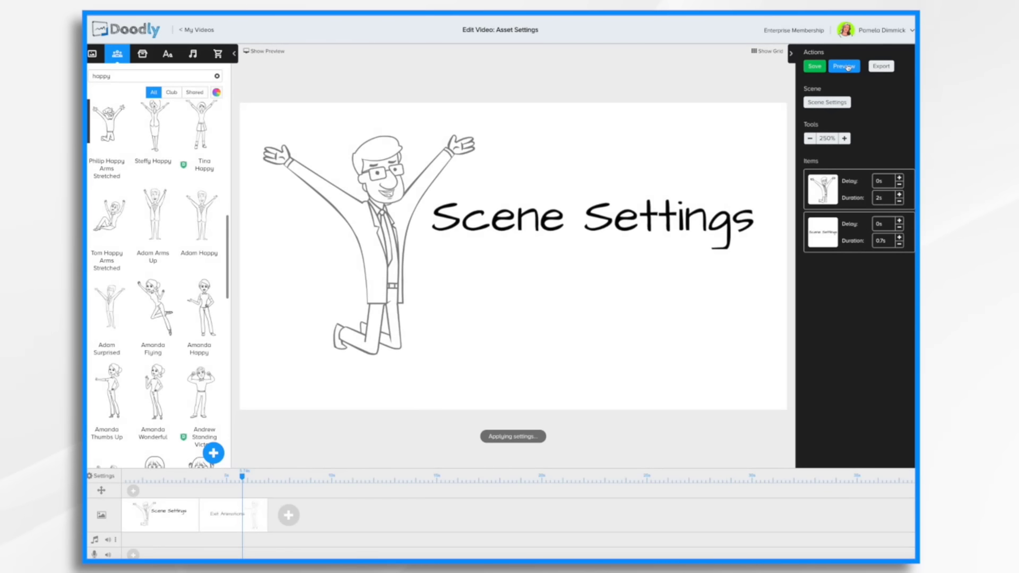
left_click(849, 67)
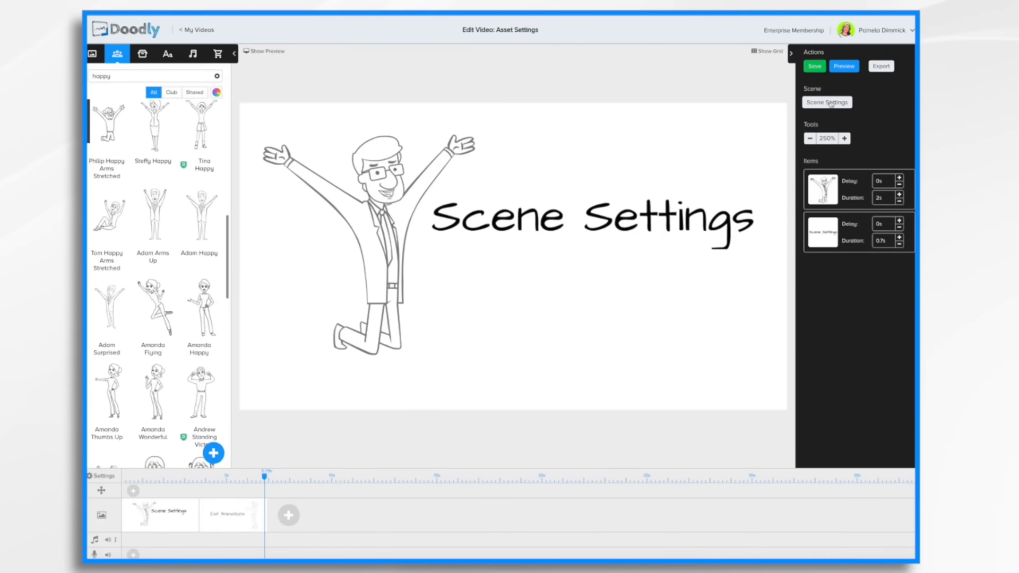
Set the scene's exit animation to None and apply the scene settings.
left_click(830, 102)
left_click(592, 211)
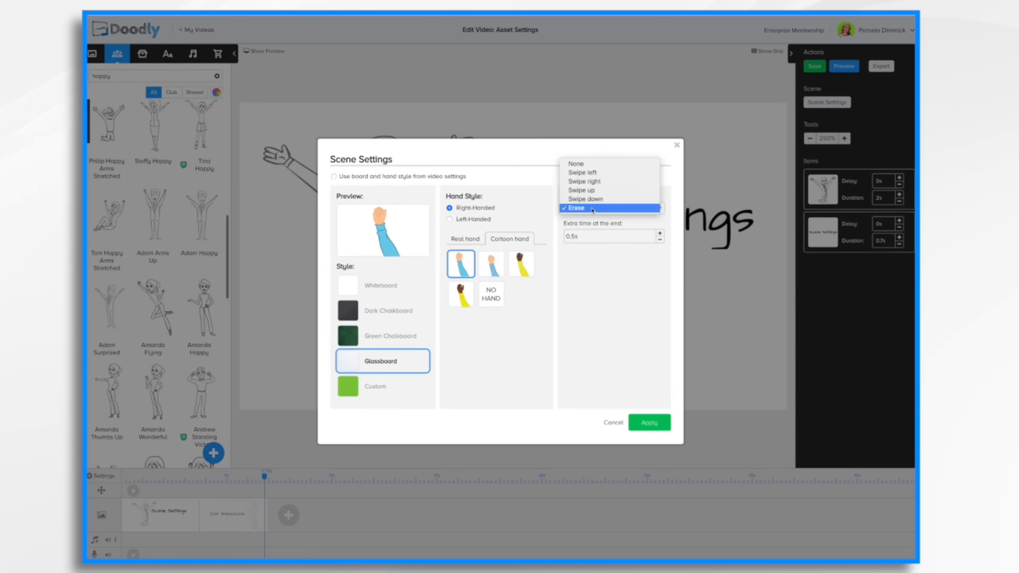
left_click(581, 165)
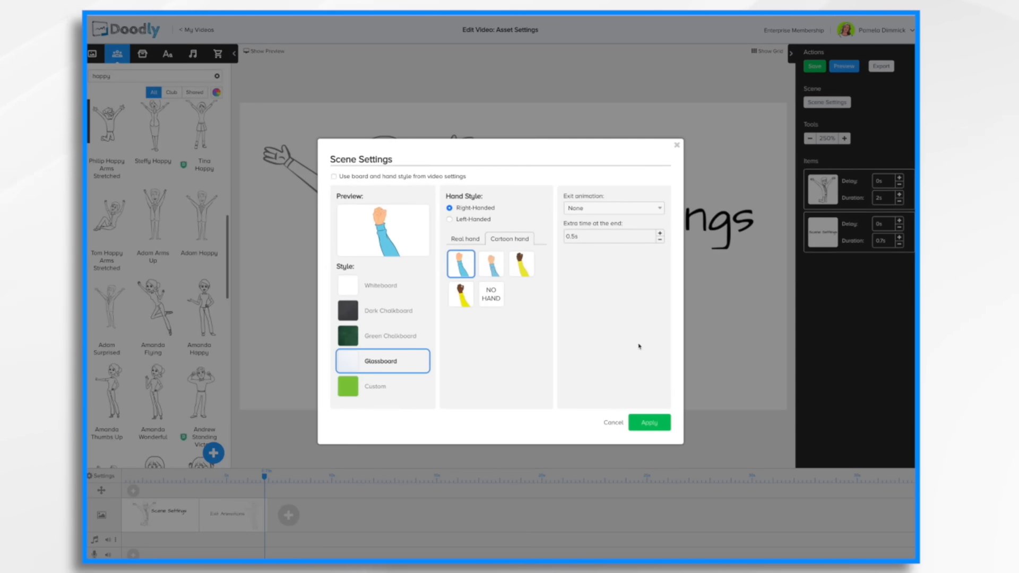
left_click(655, 425)
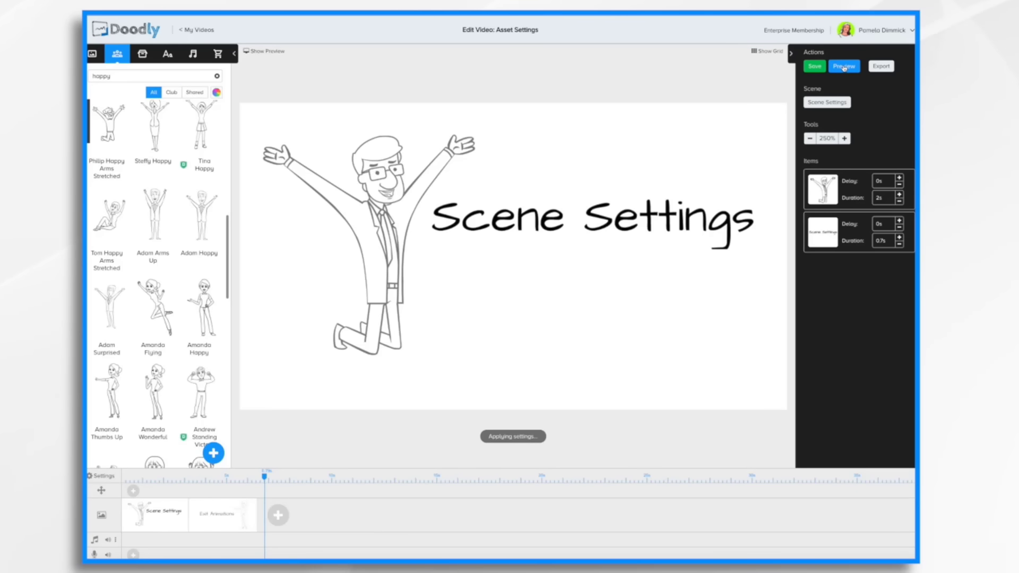
Preview the video to check the scene change without an exit animation.
left_click(844, 66)
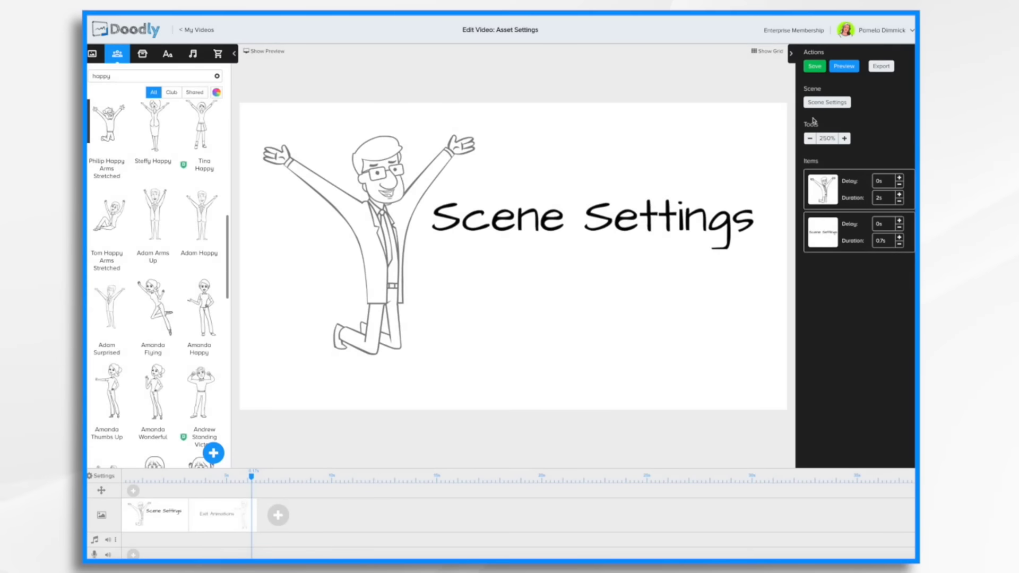
left_click(833, 104)
left_click(845, 67)
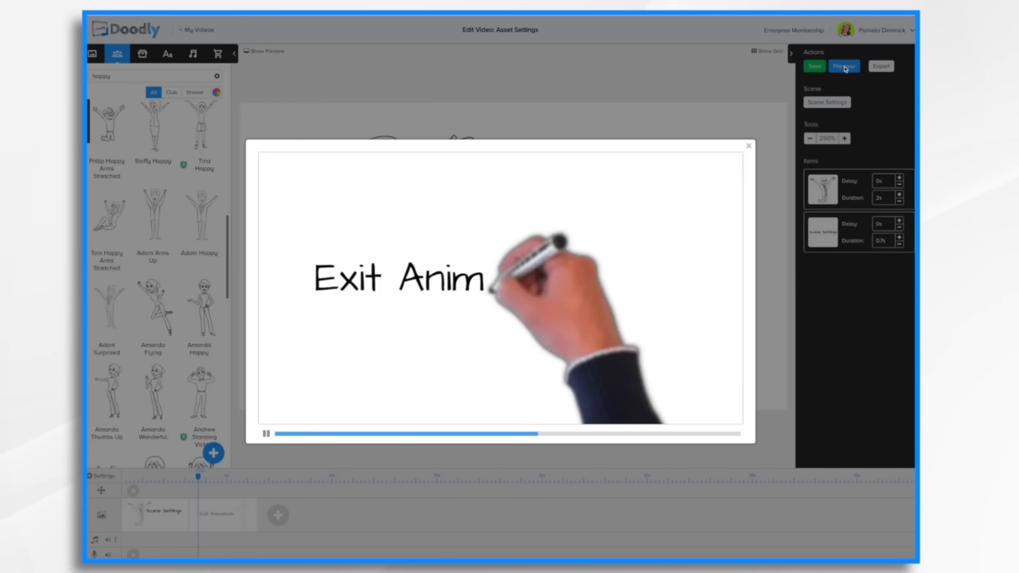
left_click(749, 147)
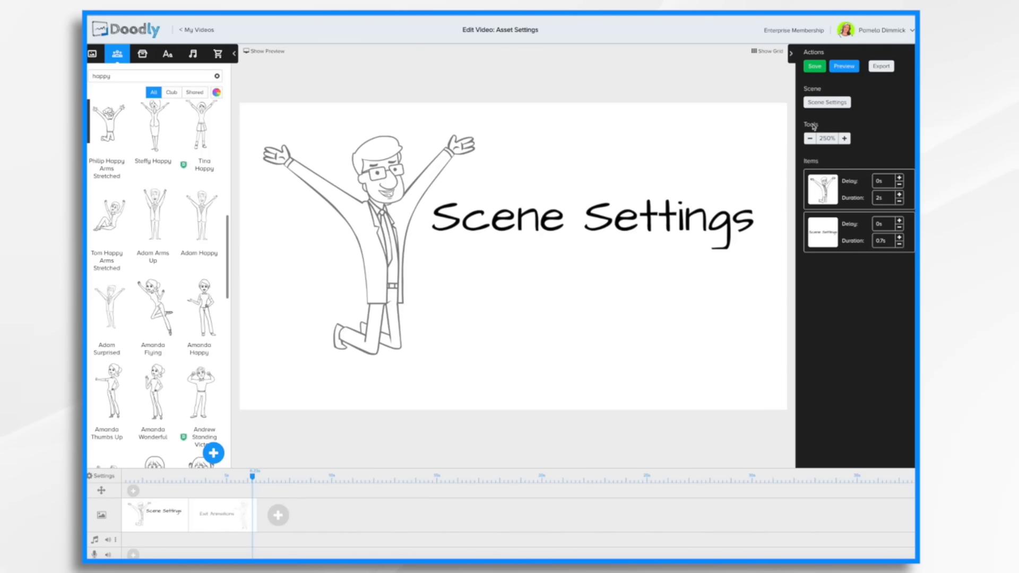
Set the scene's extra time at the end to 5s, apply, and preview the video.
left_click(831, 104)
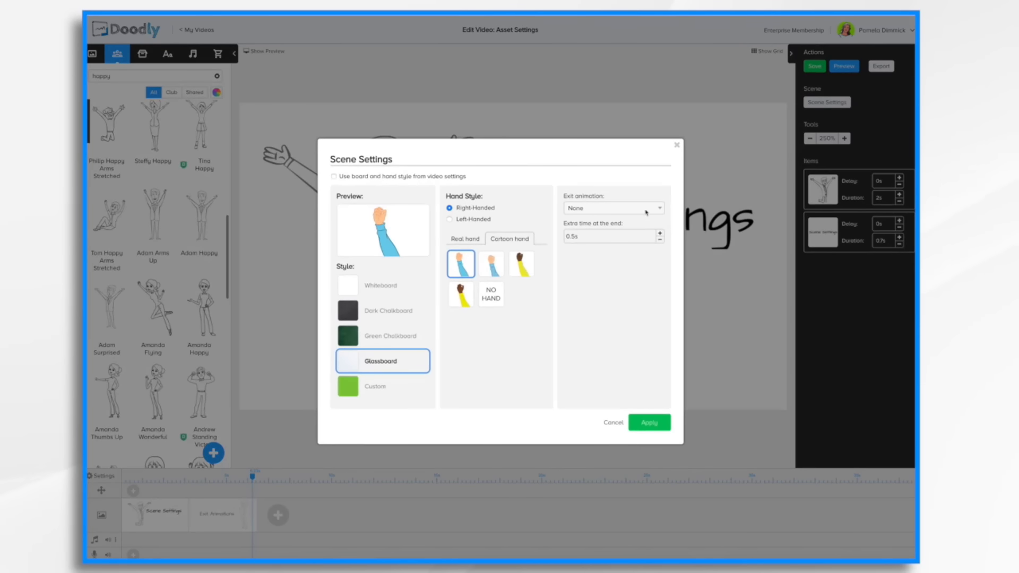
left_click(598, 242)
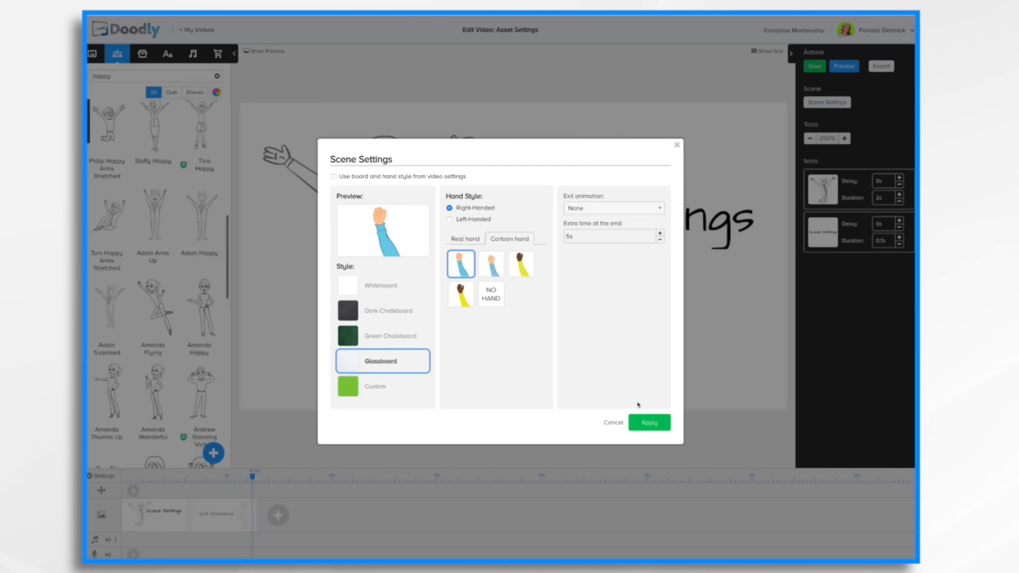
left_click(655, 424)
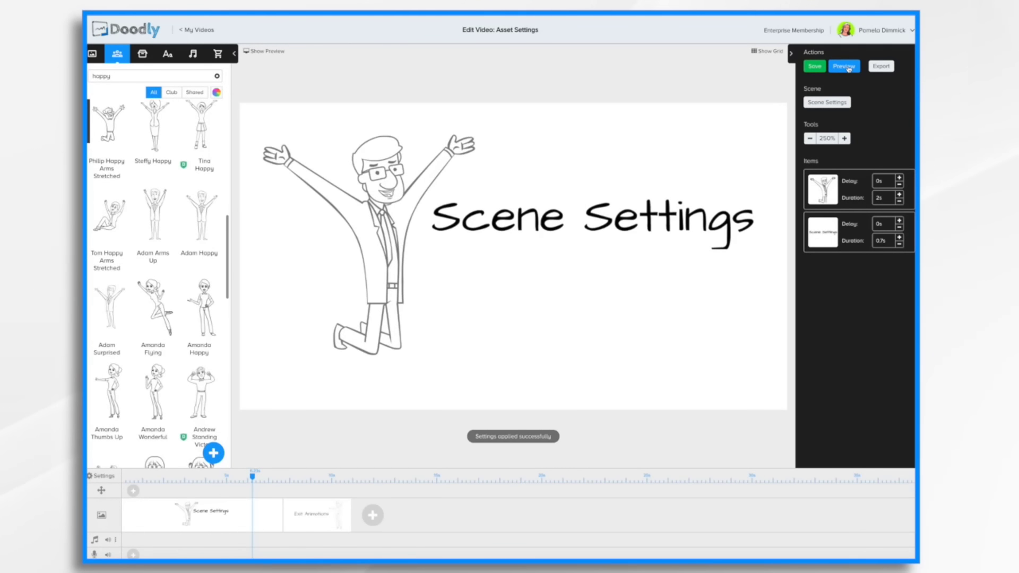
left_click(849, 67)
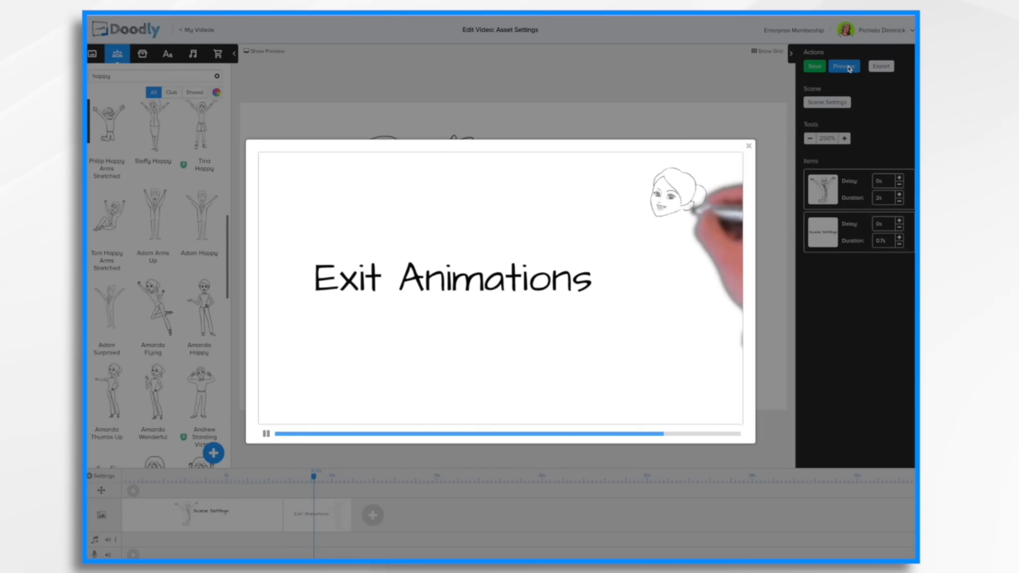
left_click(749, 147)
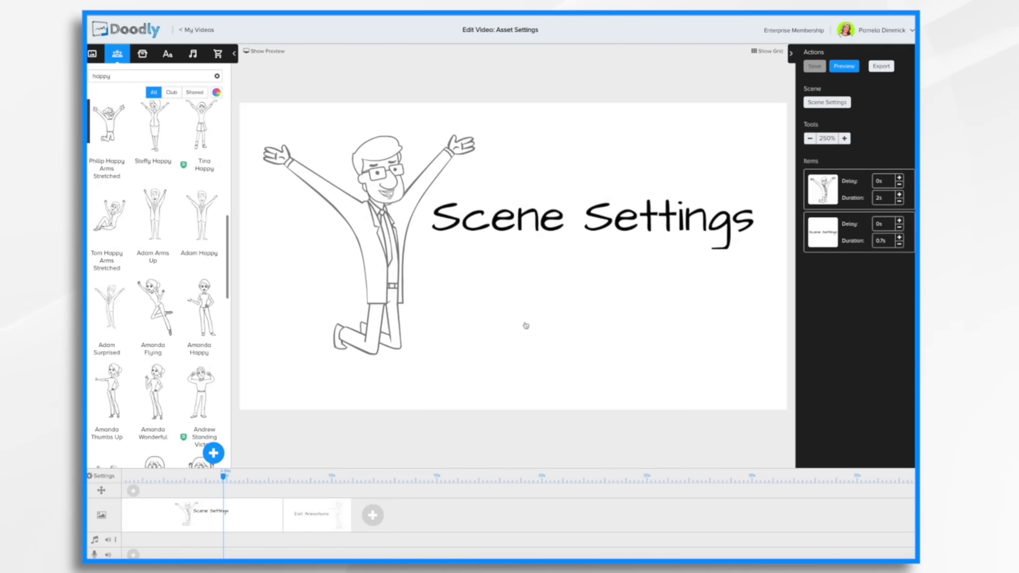
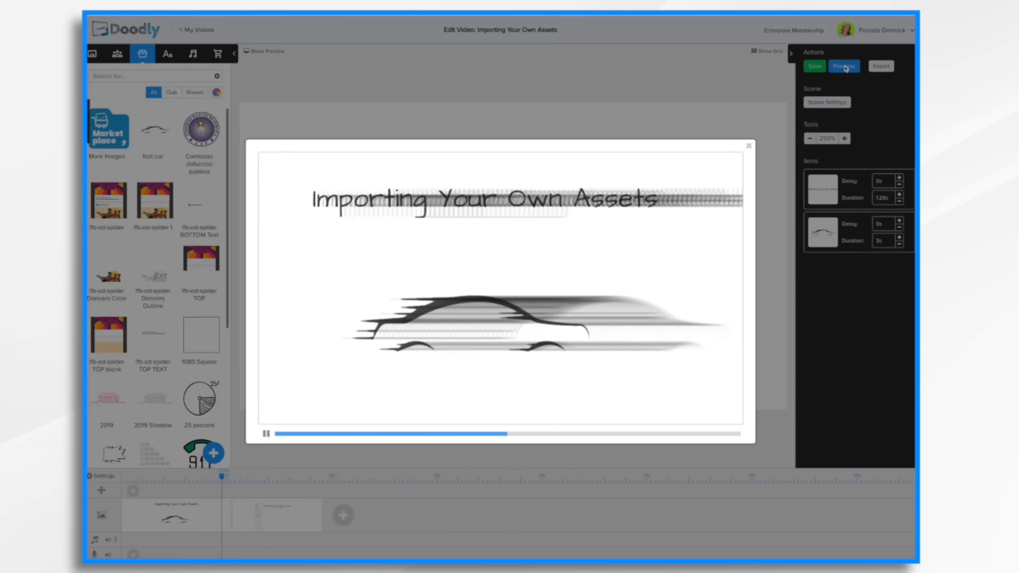
Close the preview and open the fast car image in the asset editor.
left_click(748, 147)
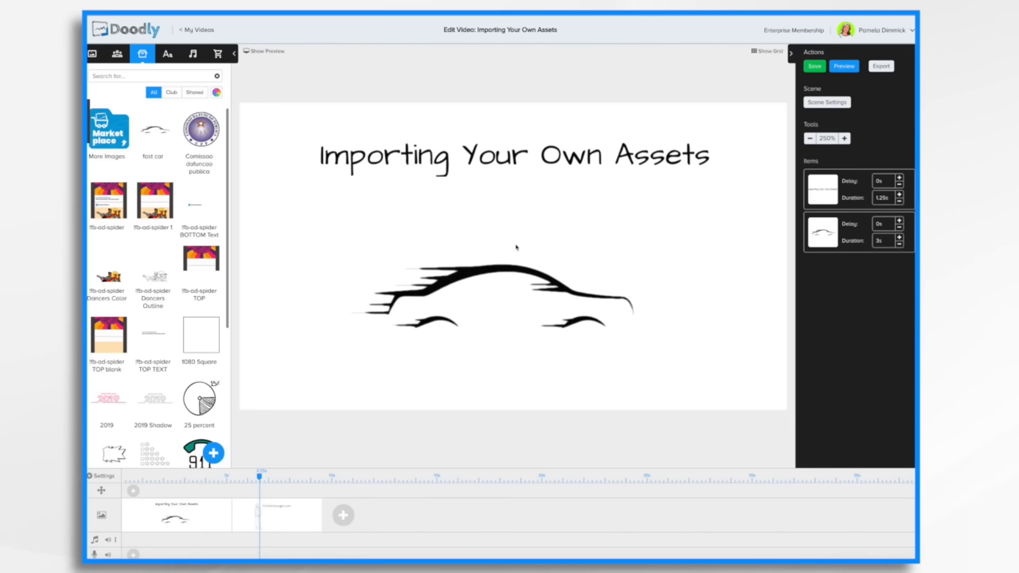
left_click(503, 265)
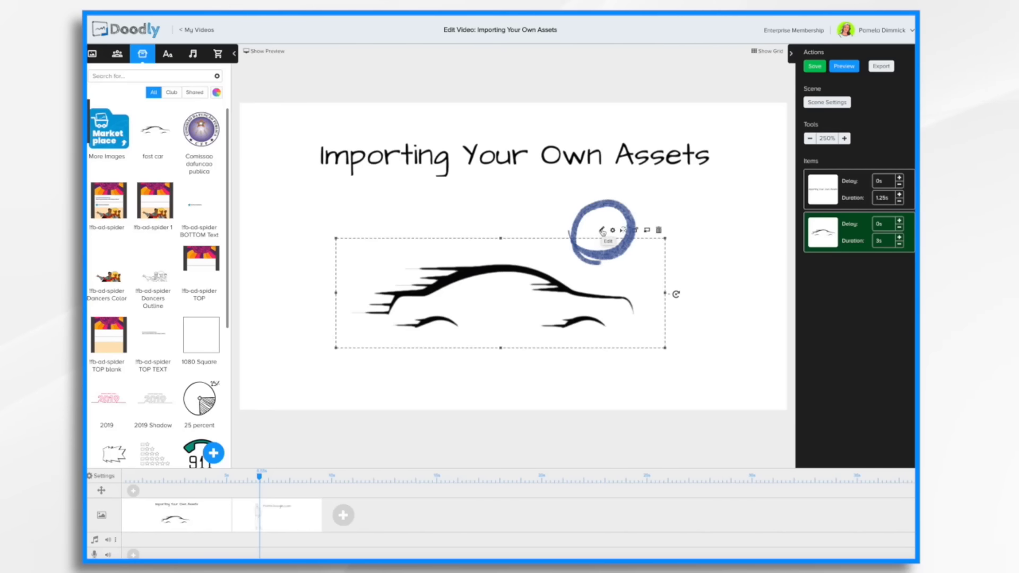
left_click(603, 230)
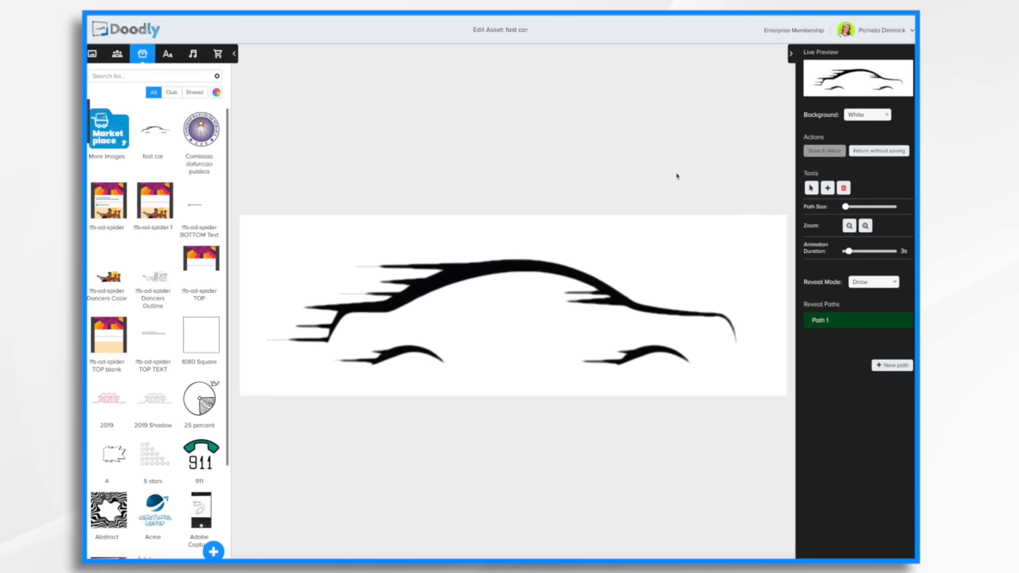
Try the asset's Black and Transparent background options, returning the background to White.
left_click(890, 119)
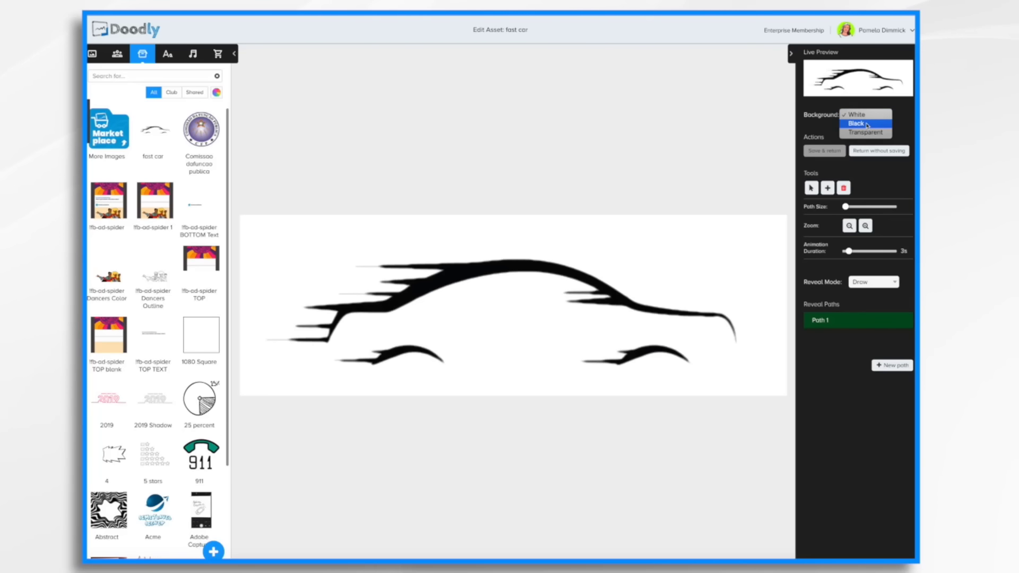
left_click(867, 124)
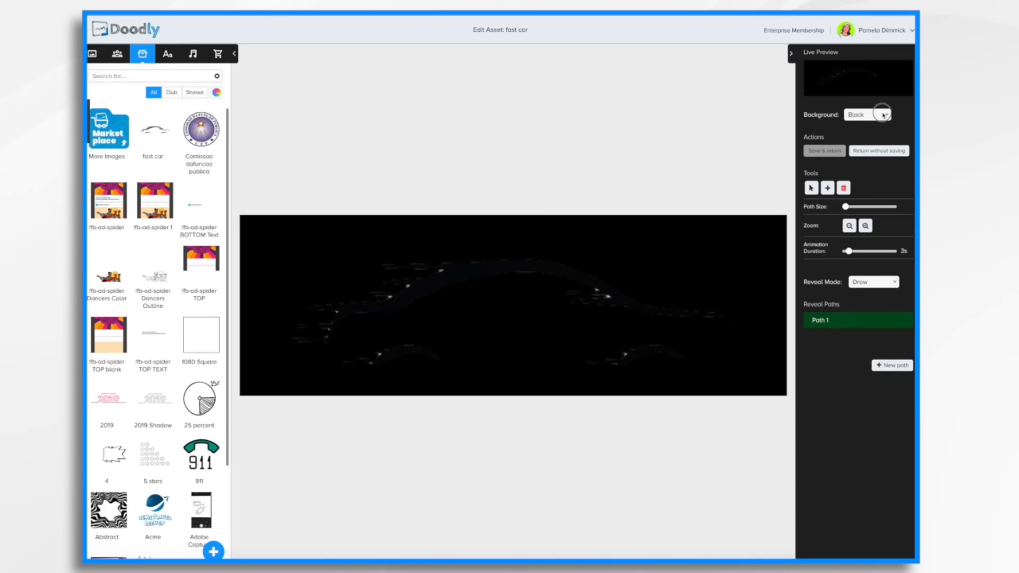
left_click(882, 117)
left_click(876, 124)
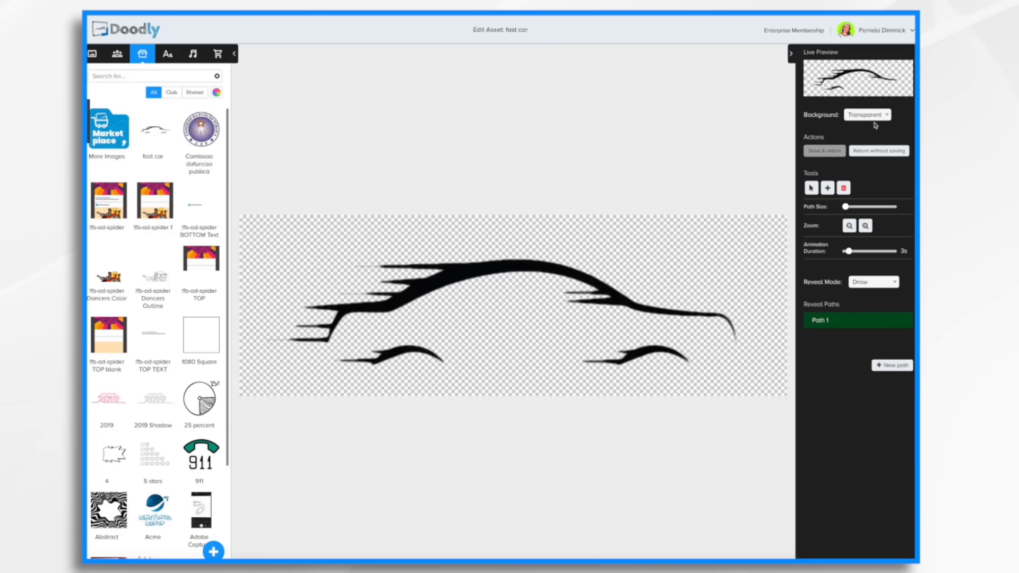
left_click(871, 116)
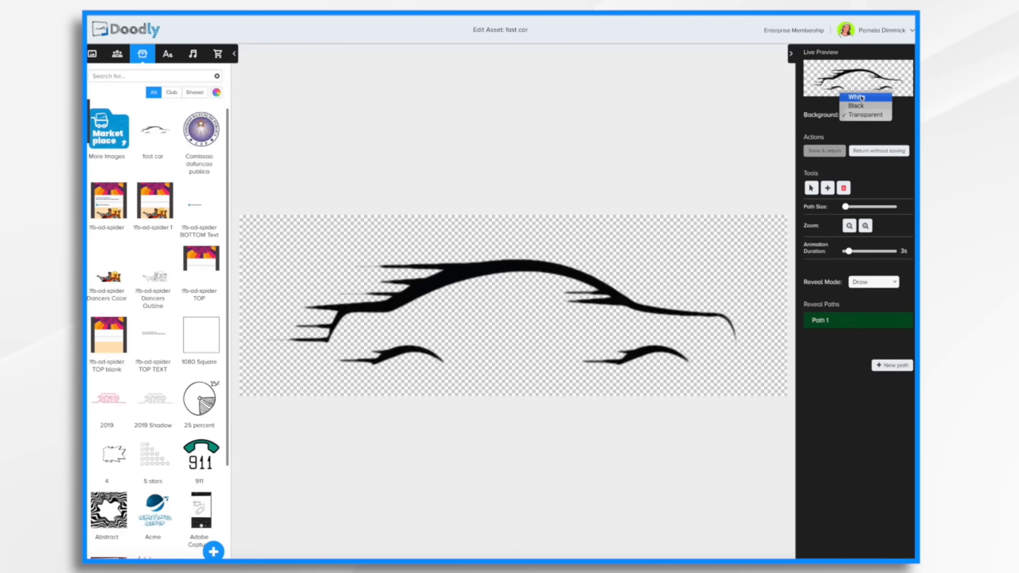
left_click(862, 97)
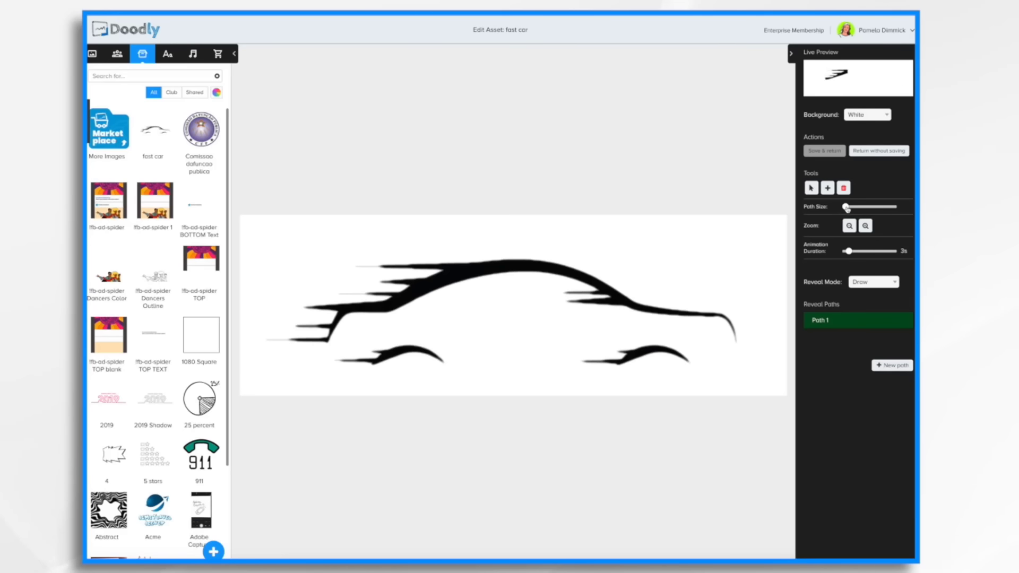
Shrink the path size and zoom in and back out on the car drawing.
mouse_move(847, 209)
left_mouse_down()
mouse_move(860, 205)
mouse_move(835, 211)
left_mouse_up()
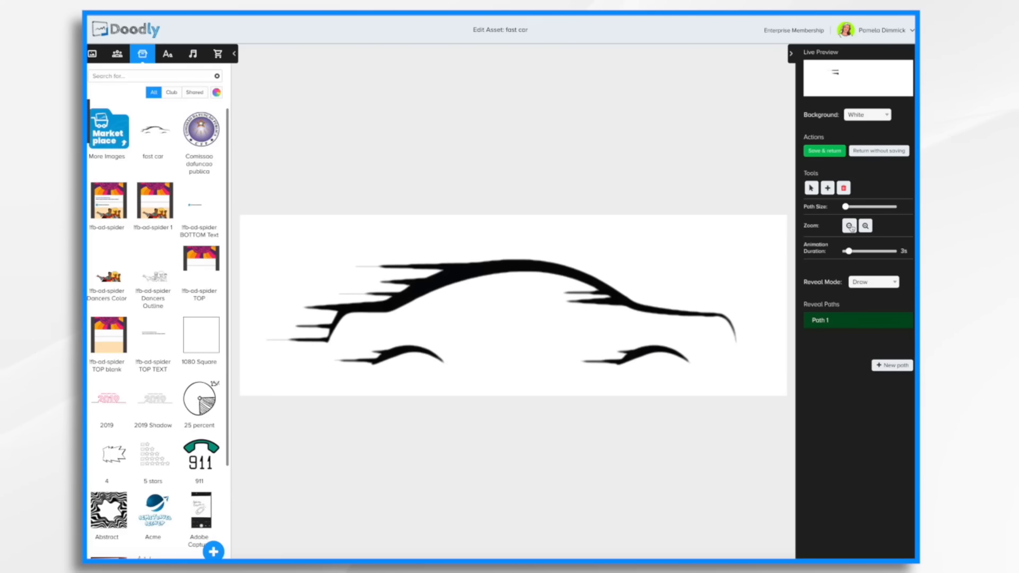
left_click(866, 226)
left_click(865, 227)
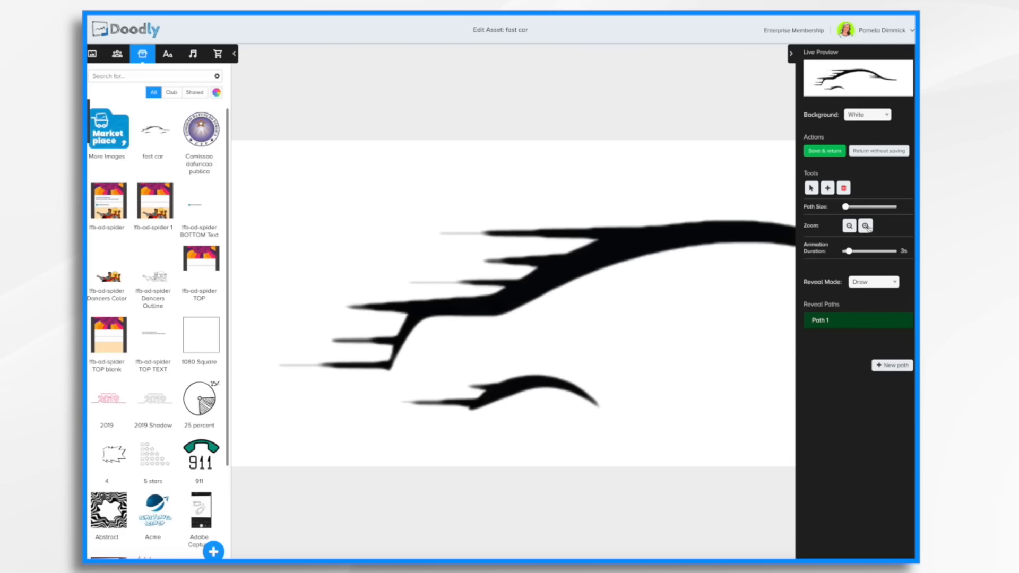
left_click(849, 227)
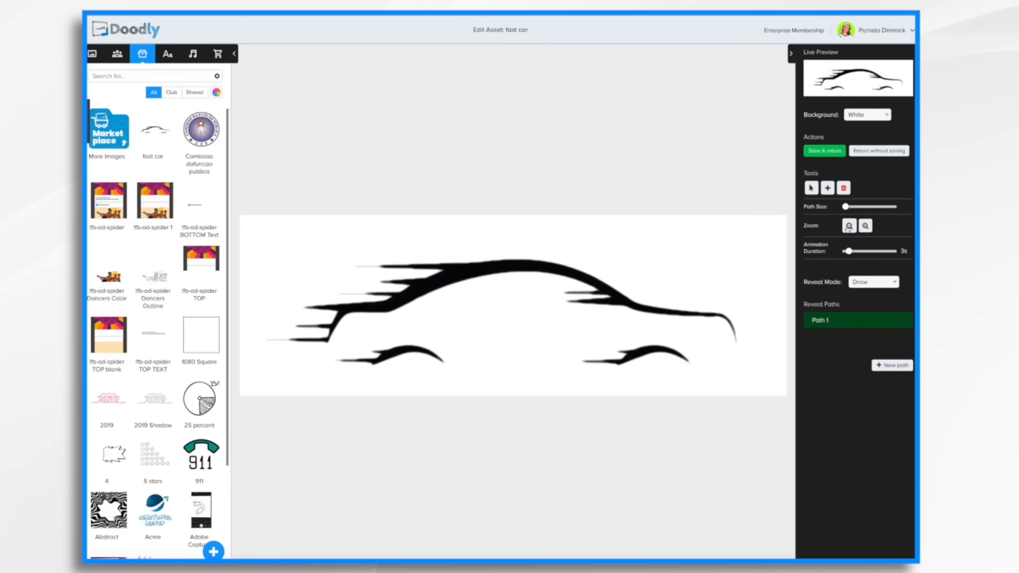
Check the Reveal Mode options, keeping Draw.
left_click(889, 282)
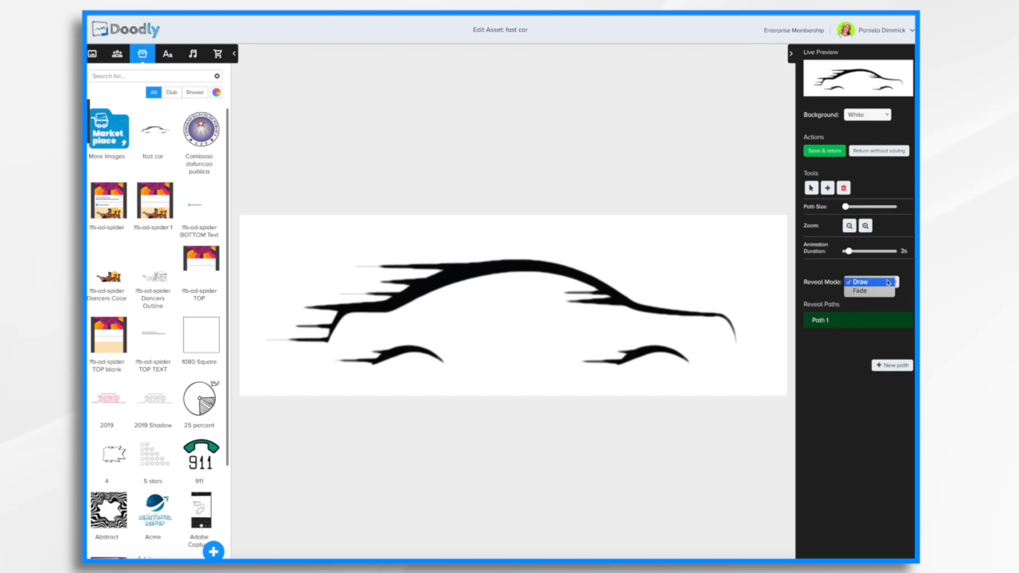
left_click(903, 274)
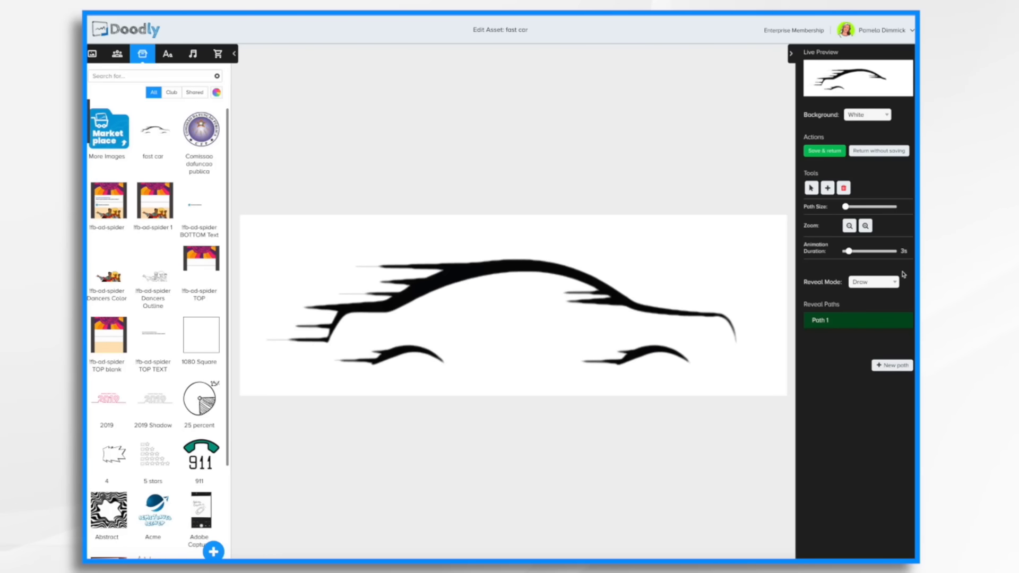
mouse_move(878, 320)
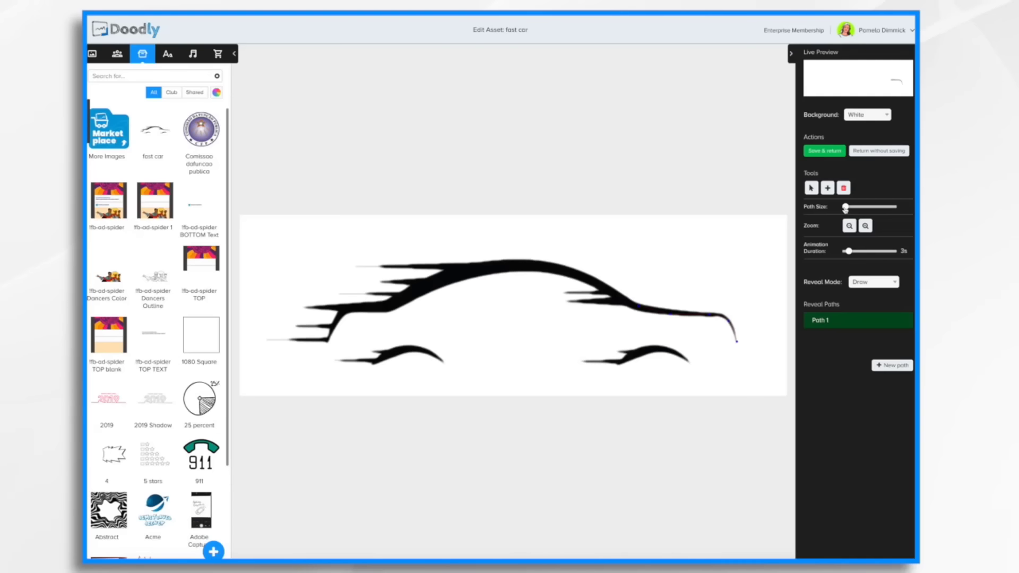
Adjust the first reveal path's points along the car's rear edge.
left_click_drag(845, 206, 849, 211)
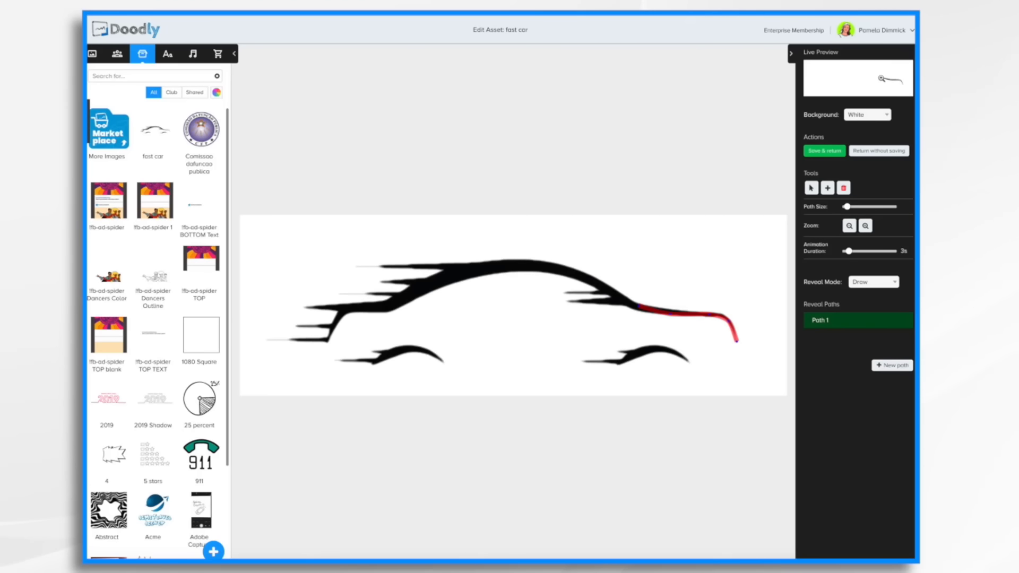
left_click(728, 319)
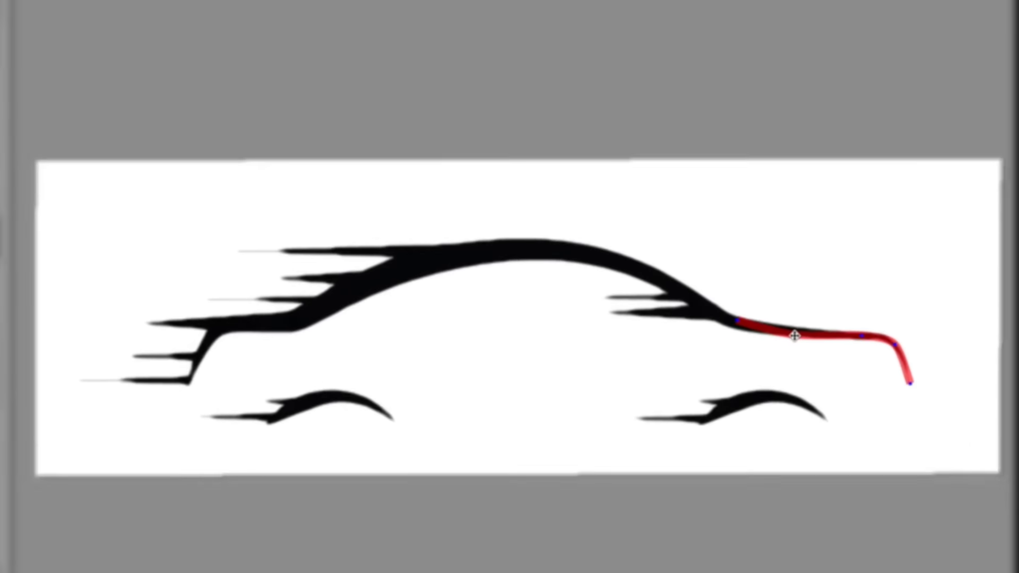
left_click_drag(795, 335, 791, 333)
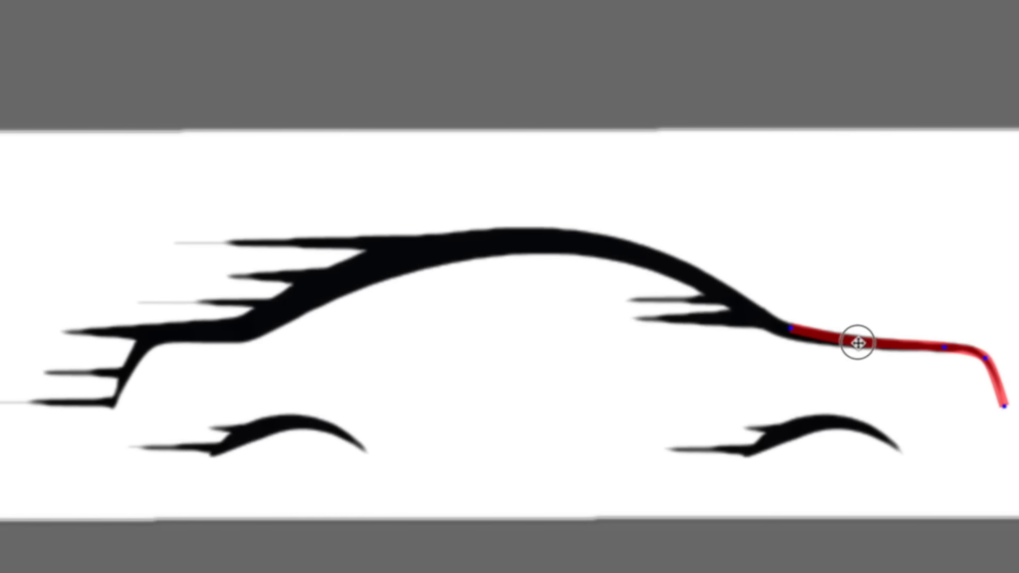
left_click(858, 343)
left_click_drag(791, 331, 781, 323)
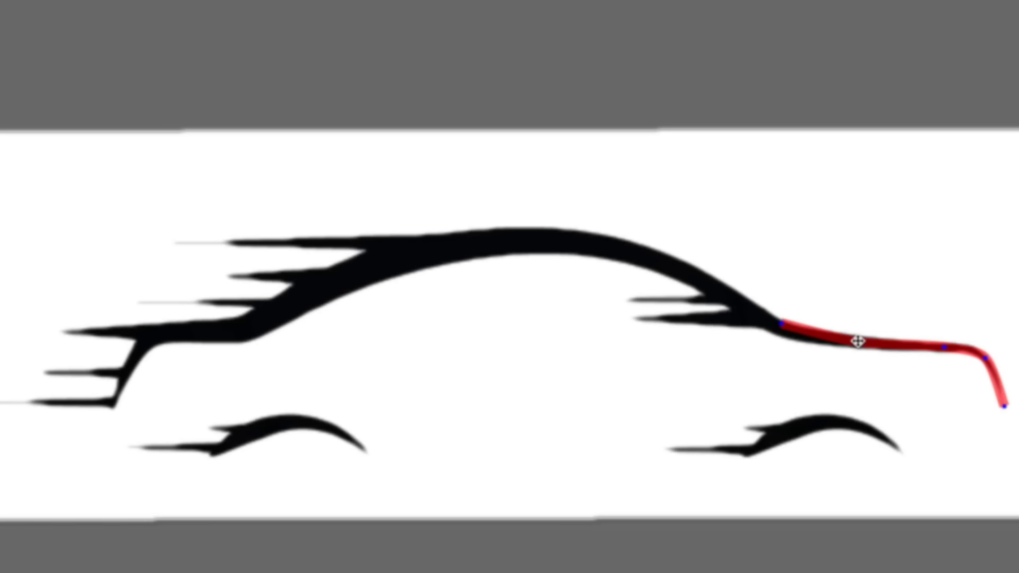
left_click_drag(858, 341, 856, 341)
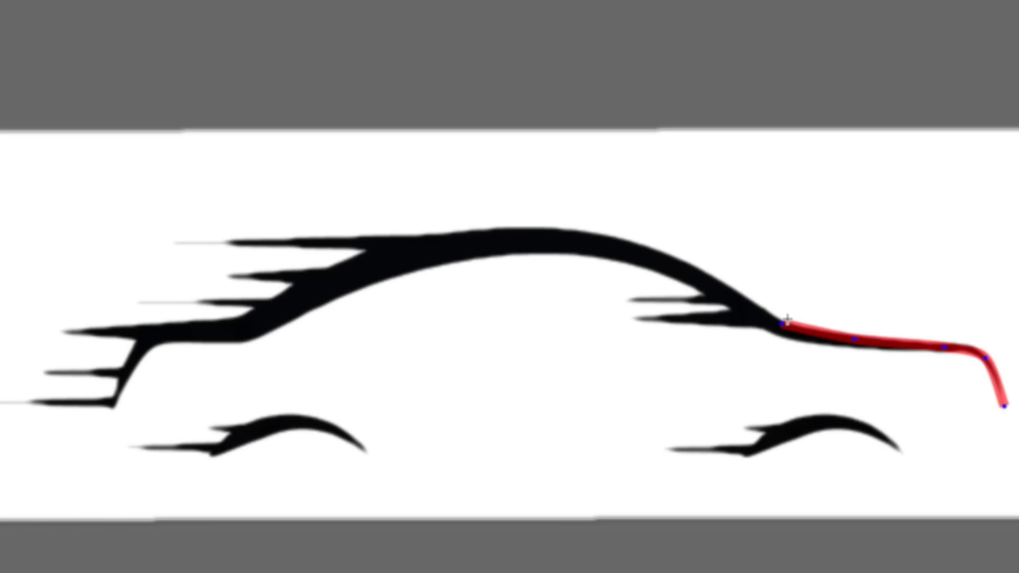
Extend the reveal path along the car's roof line to the tip of the front streak.
left_click(758, 309)
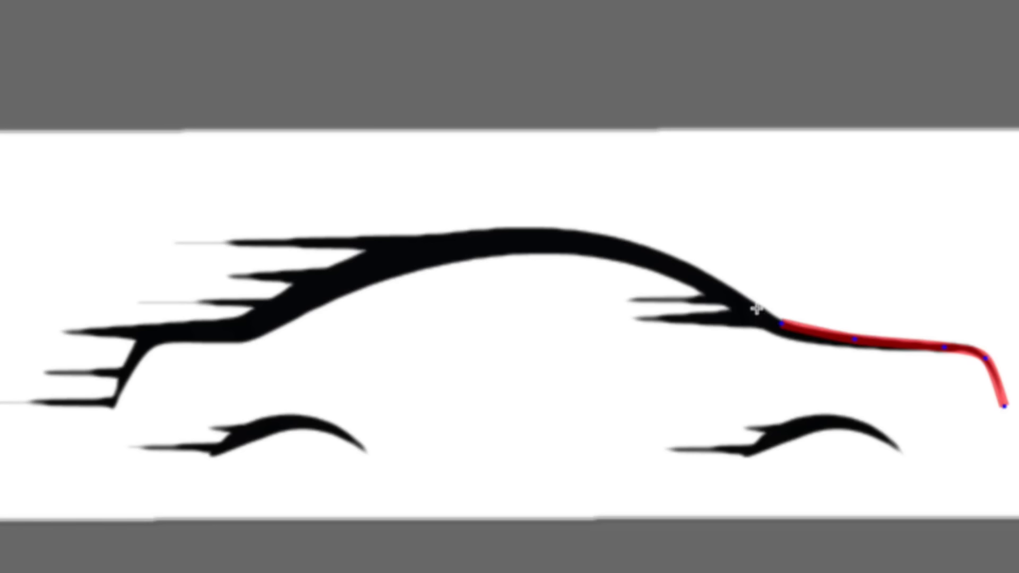
left_click(703, 272)
left_click(645, 247)
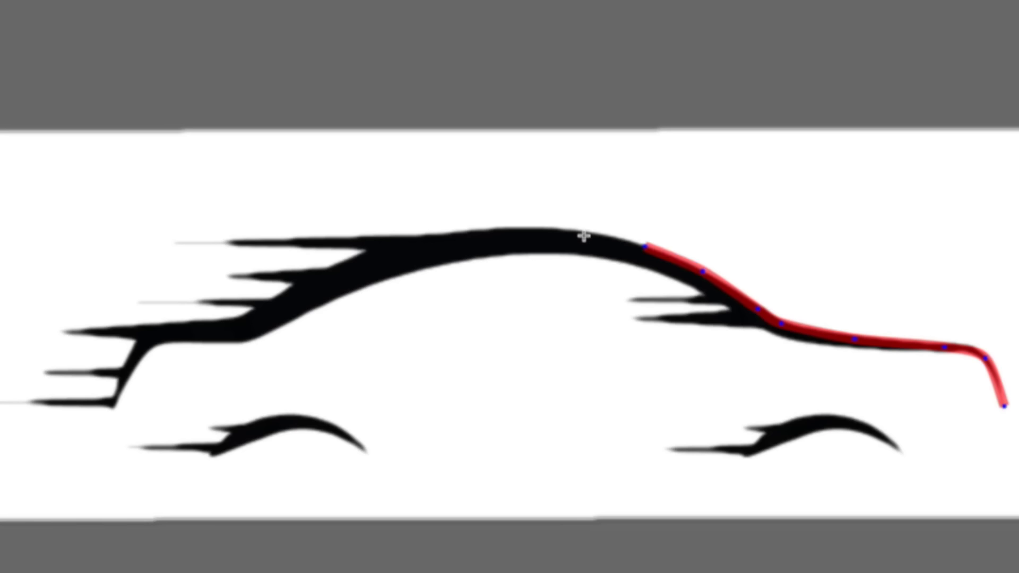
left_click(584, 236)
left_click(514, 232)
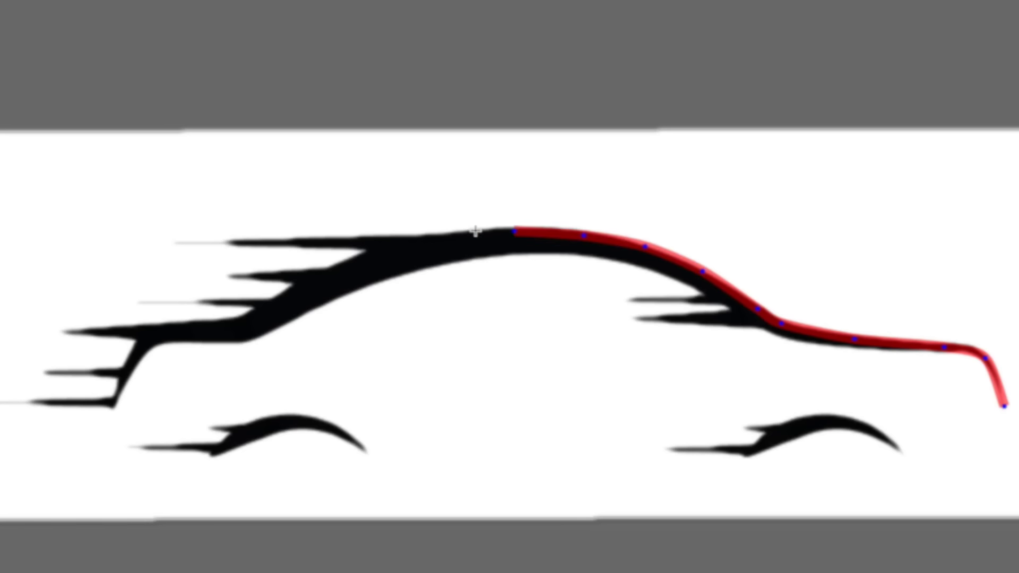
left_click(428, 237)
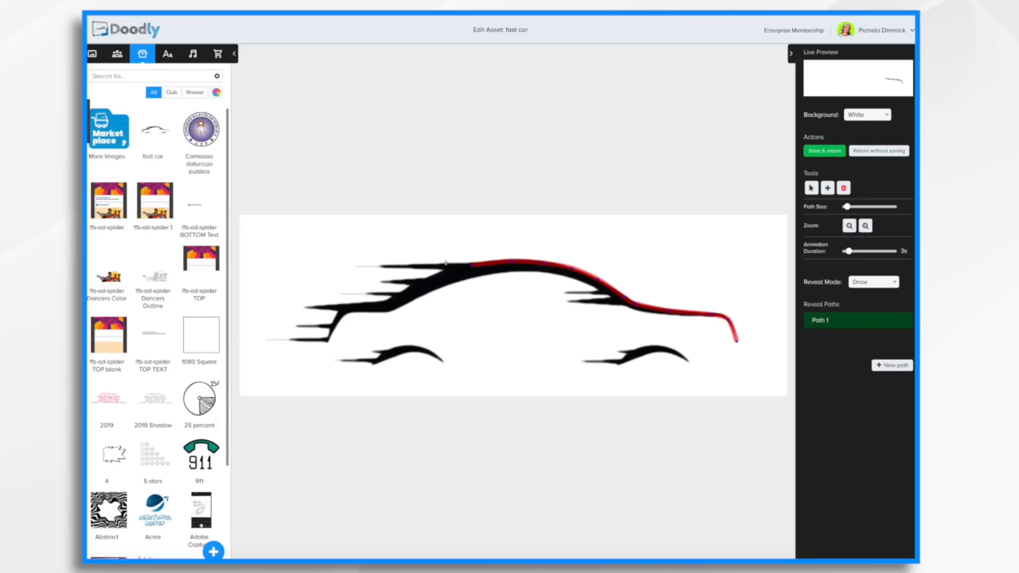
left_click(445, 262)
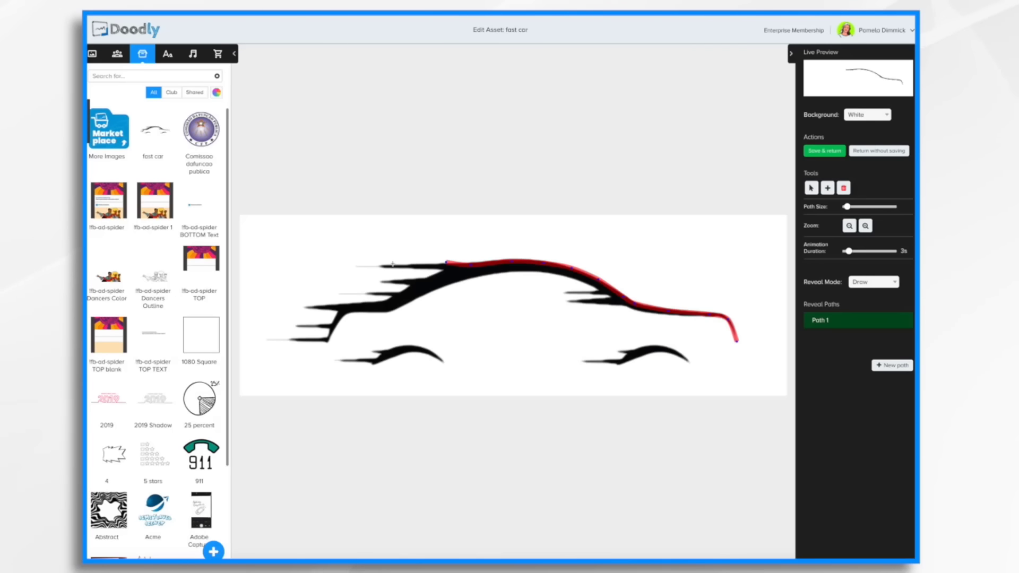
left_click(354, 266)
left_click_drag(446, 262, 469, 265)
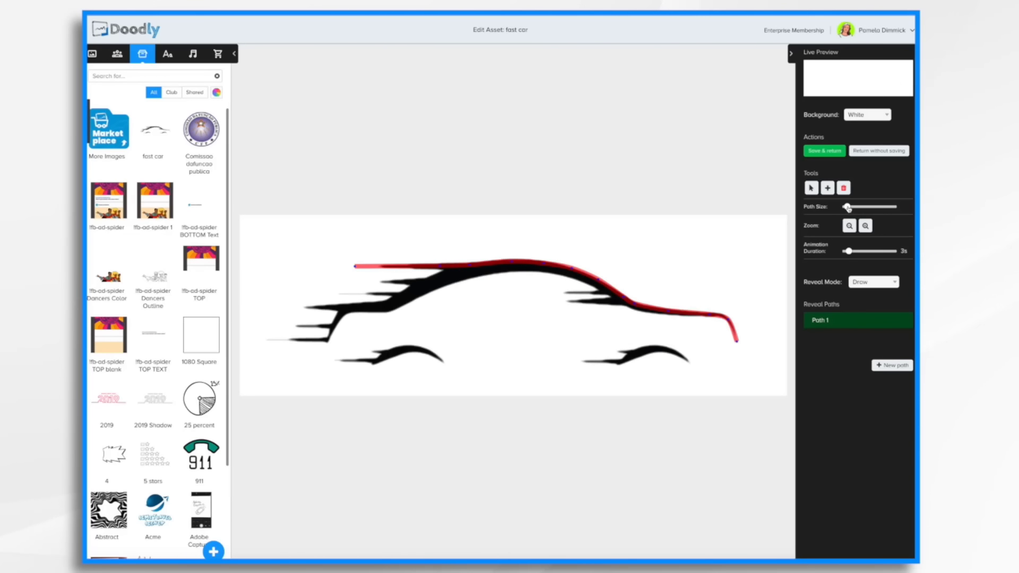
Widen the path size so the path covers the roof stroke, and add a new reveal path.
left_click_drag(848, 208, 849, 209)
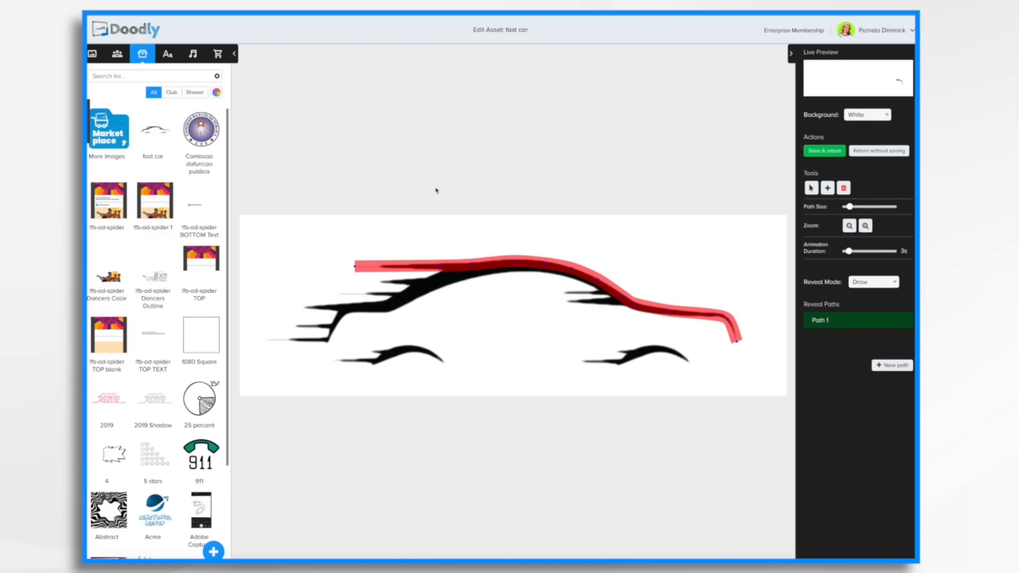
left_click(439, 265)
left_click(901, 366)
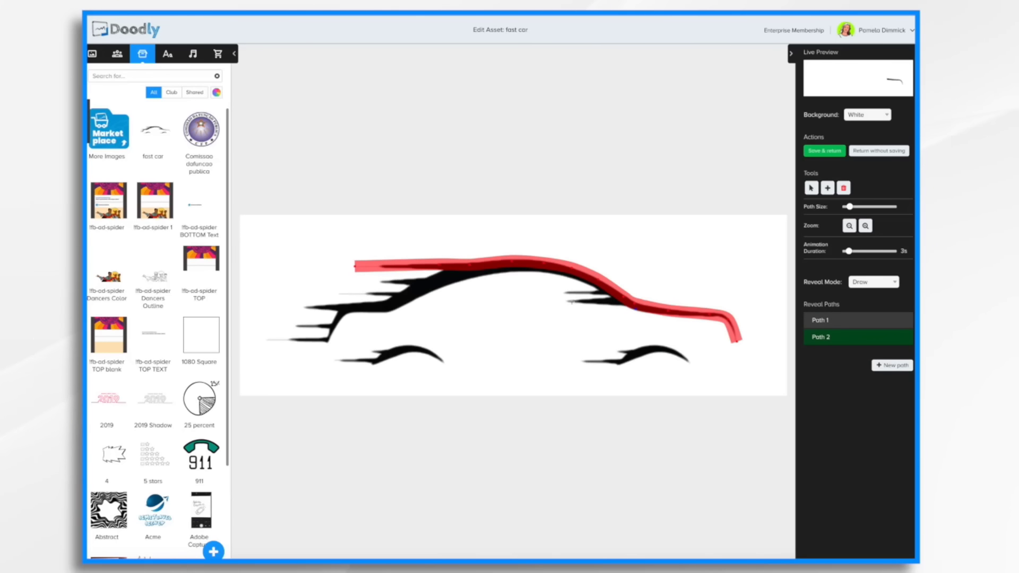
Trace Path 2 from the rear window streak along the lower roof line down to the front bottom streak.
left_click_drag(562, 300, 634, 310)
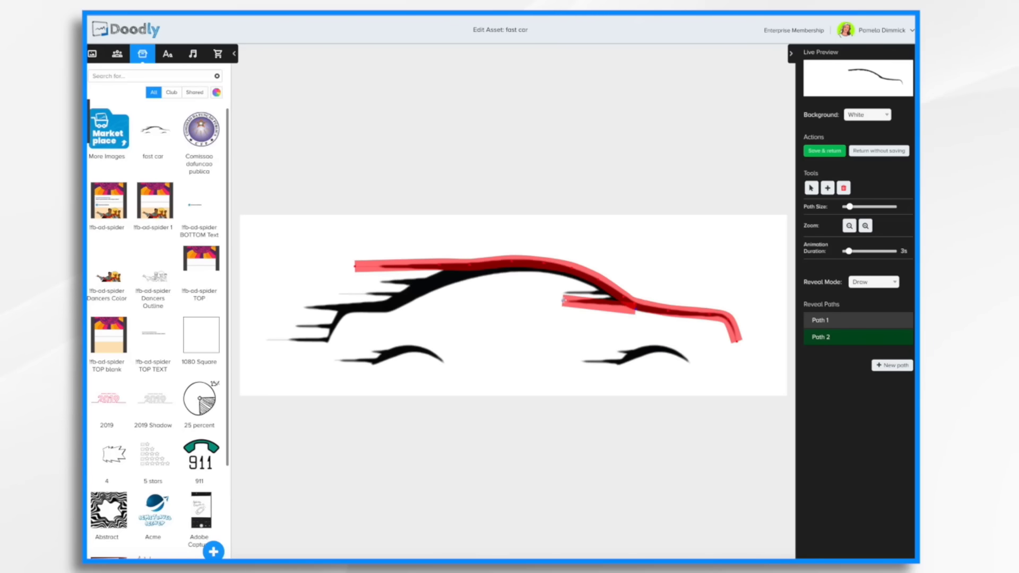
left_click(622, 300)
left_click(564, 292)
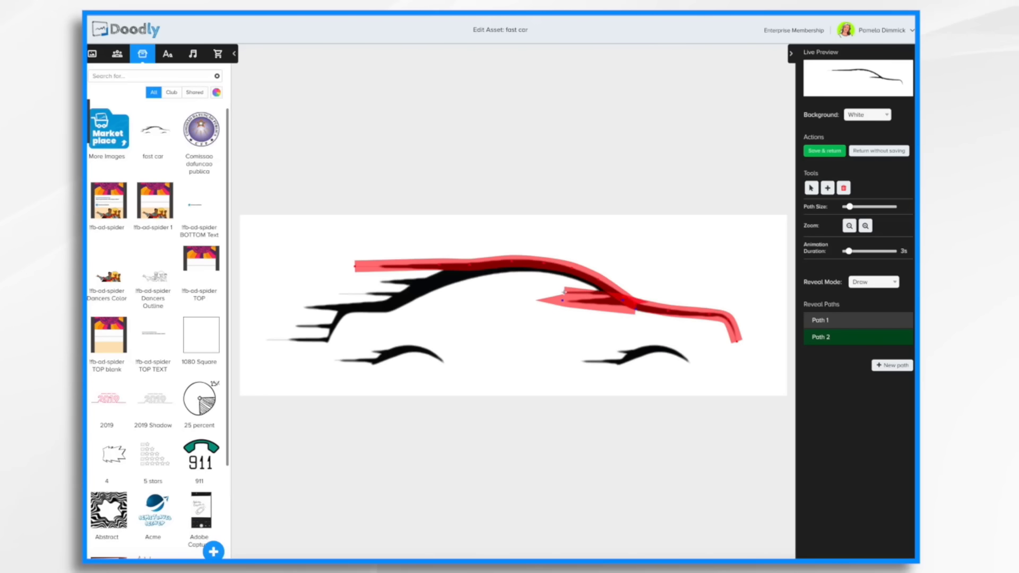
left_click(605, 292)
left_click(573, 277)
left_click(523, 268)
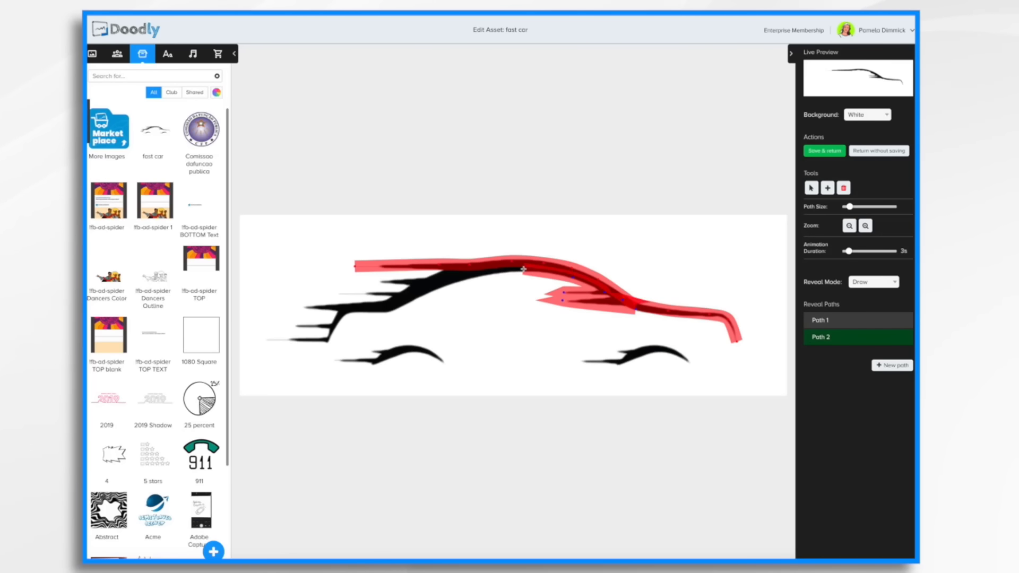
left_click(443, 271)
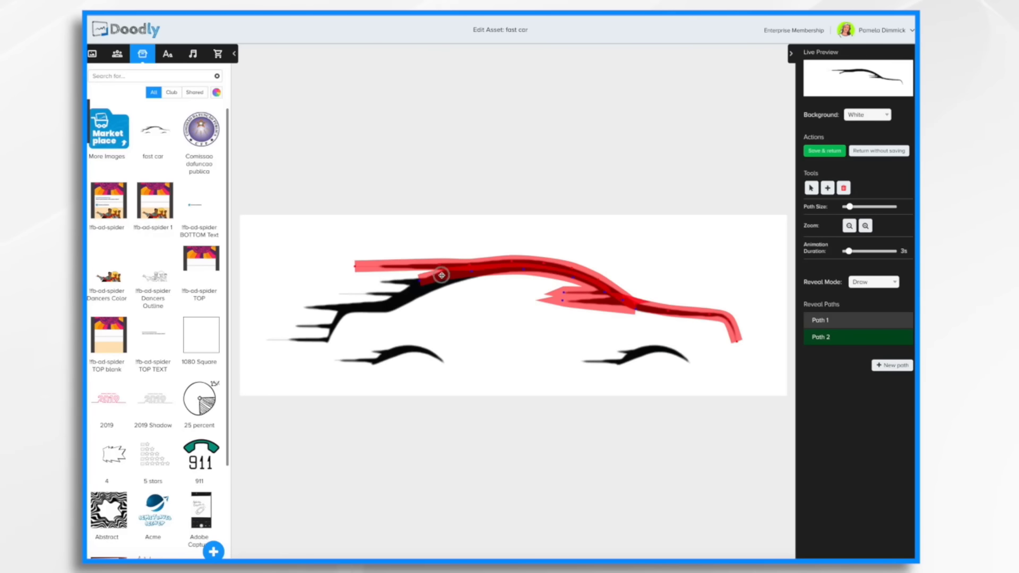
left_click_drag(420, 282, 383, 307)
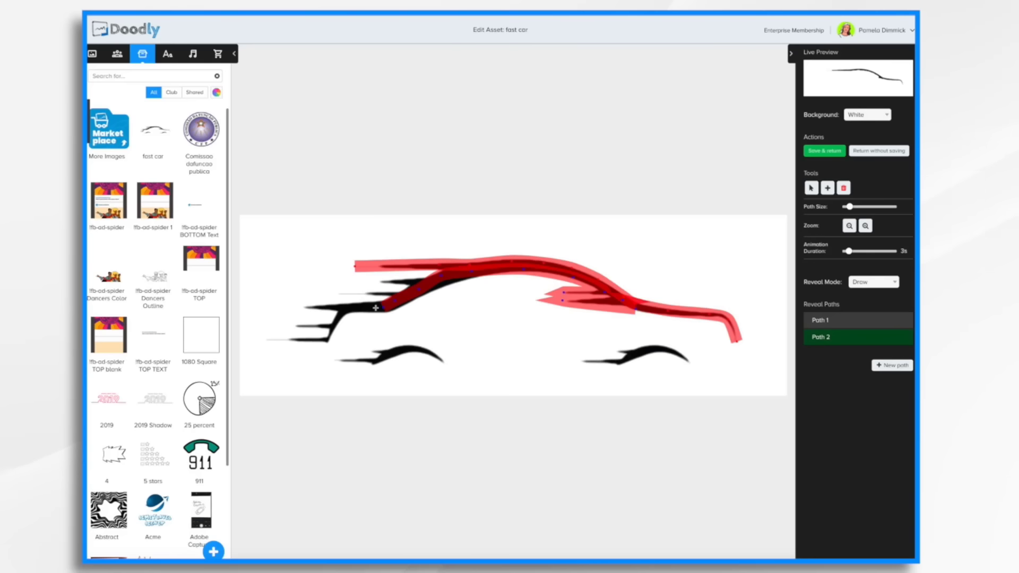
left_click(345, 307)
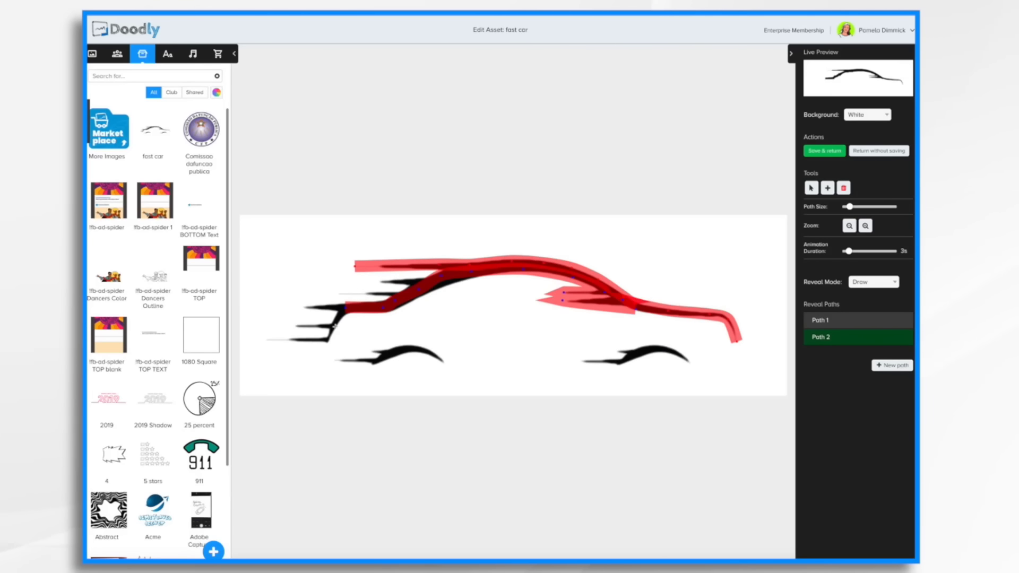
left_click(327, 340)
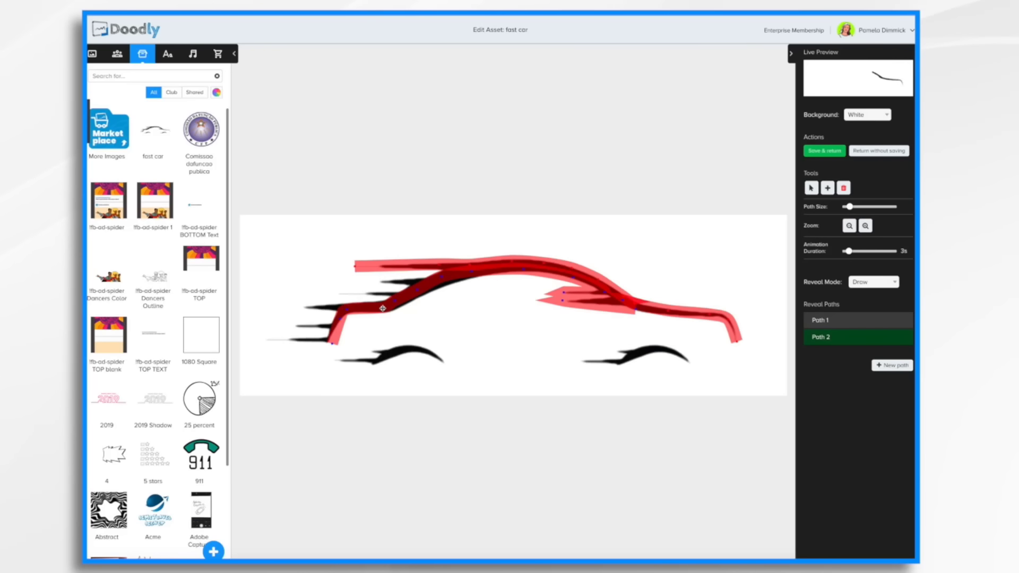
Add another reveal path and trace it along the car's middle roof streak toward the rear.
left_click(900, 368)
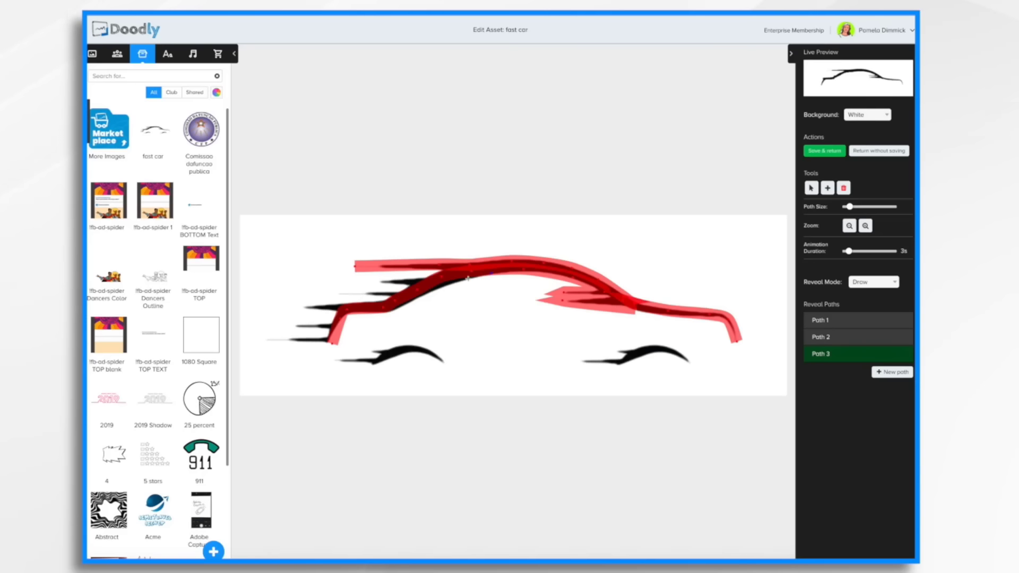
left_click(443, 286)
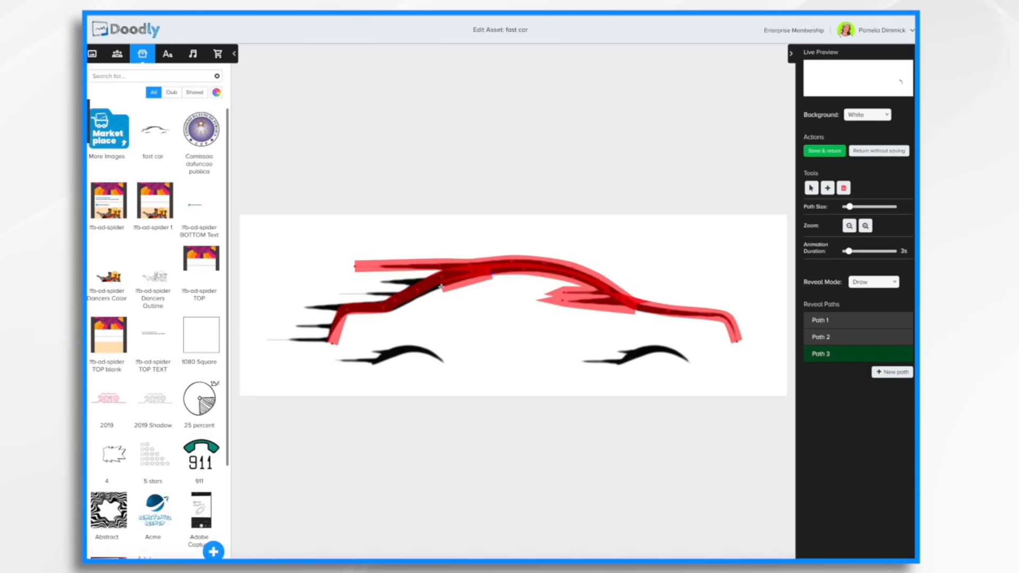
left_click(387, 314)
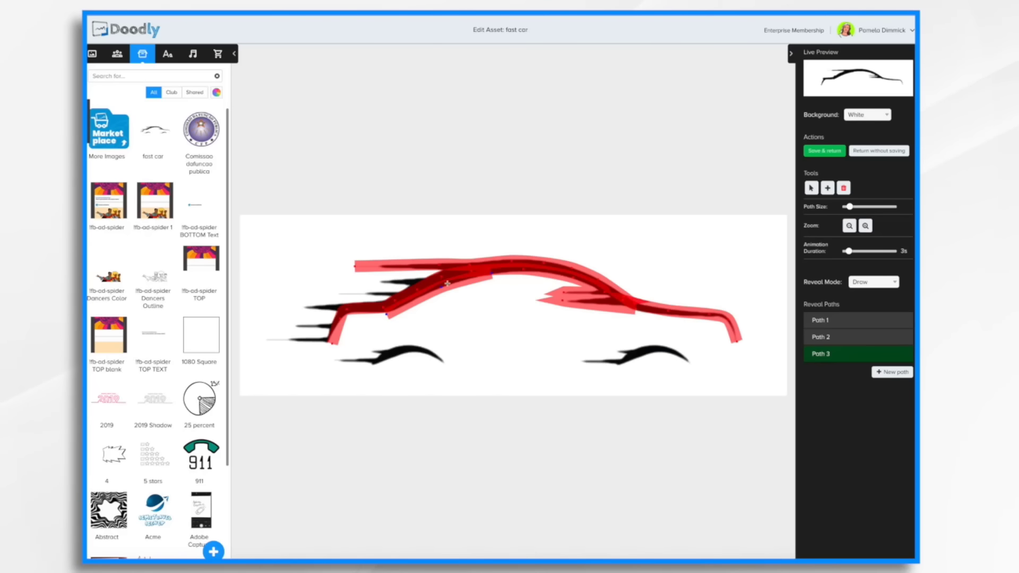
Add a new reveal path zigzagging back and forth across the rear speed streaks down to the lowest streak's tip.
left_click(893, 372)
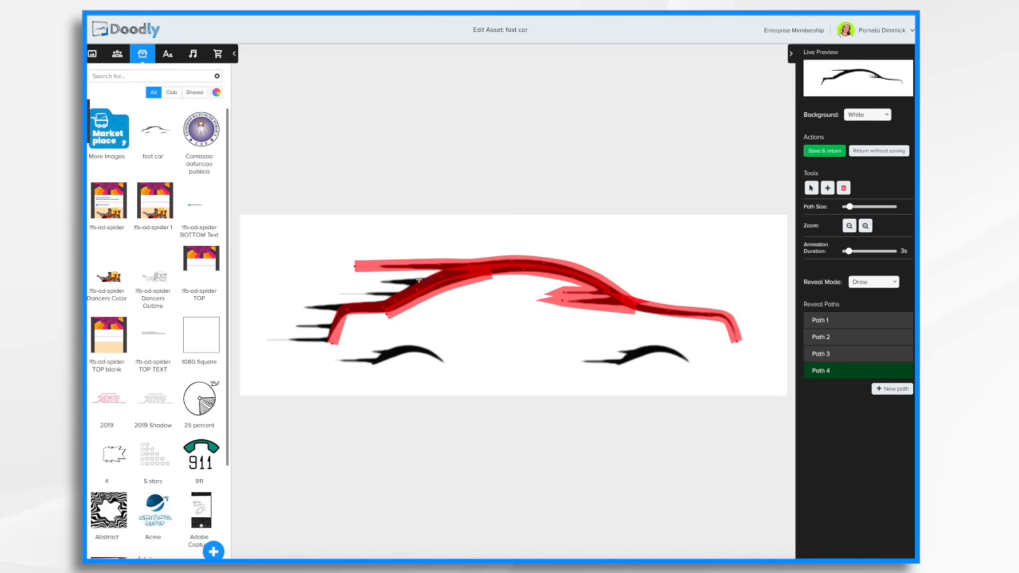
left_click(369, 281)
left_click(427, 280)
left_click(415, 289)
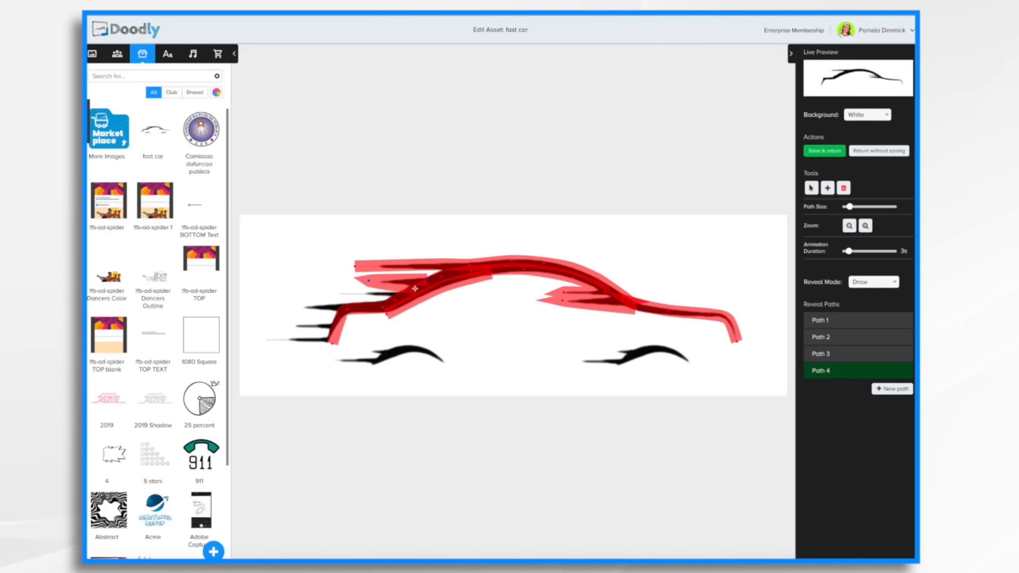
left_click(335, 295)
left_click(391, 303)
left_click(301, 307)
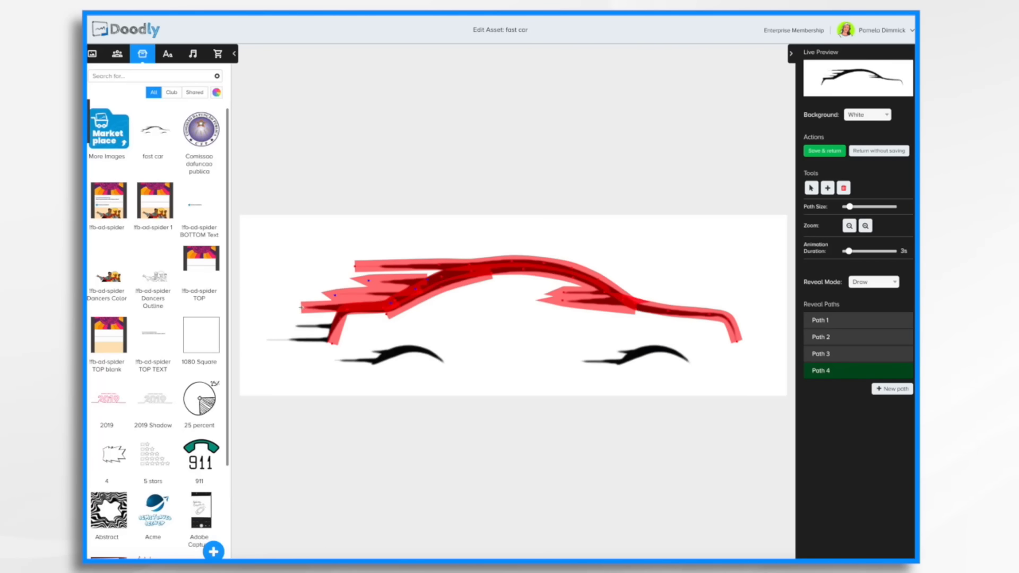
left_click(338, 322)
left_click(291, 326)
left_click(319, 340)
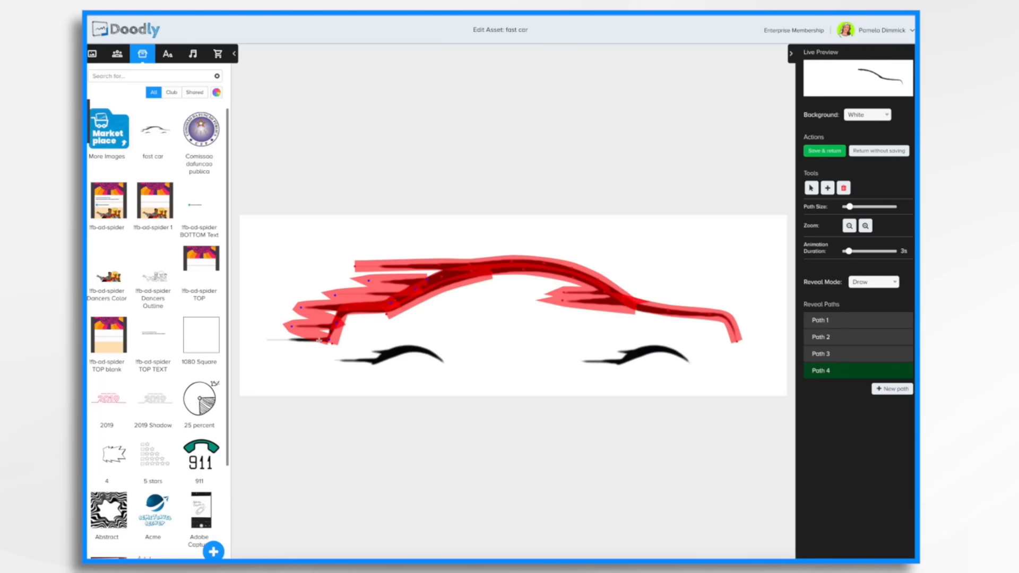
left_click(261, 340)
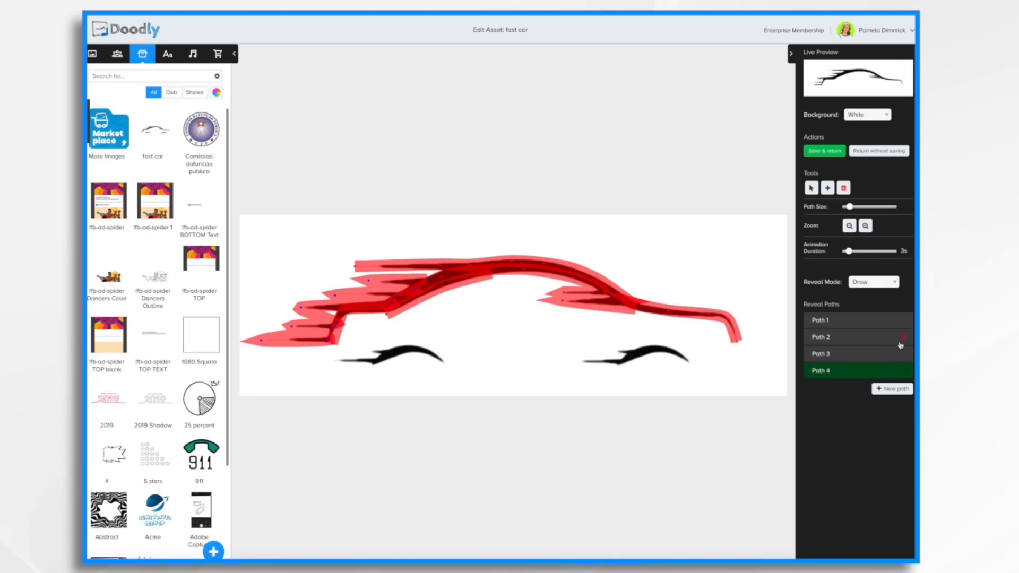
Add a new reveal path tracing the rear wheel-arch streak from right to left, and widen the path size.
left_click(900, 391)
left_click(693, 365)
left_click(679, 354)
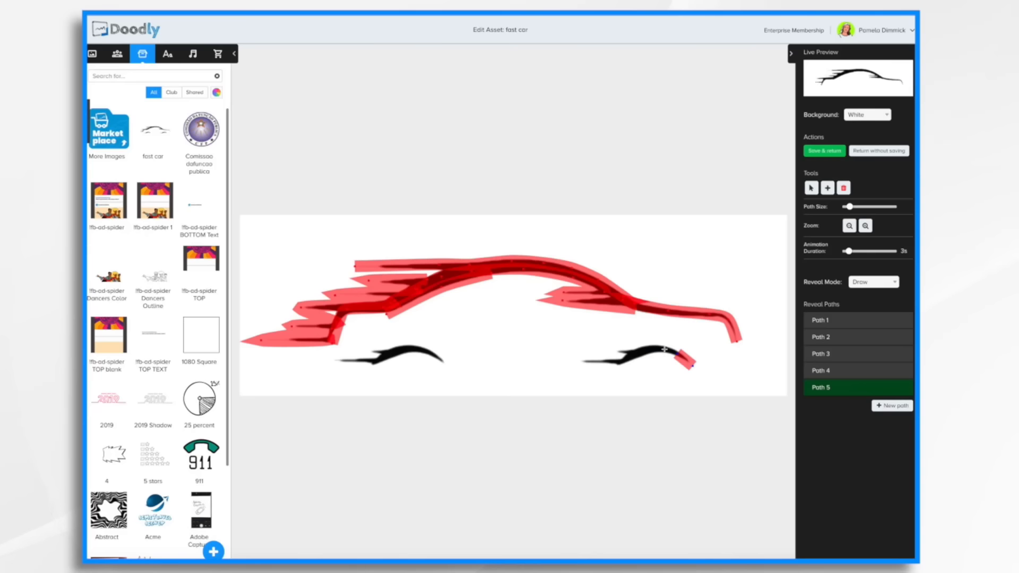
left_click(657, 349)
left_click(629, 357)
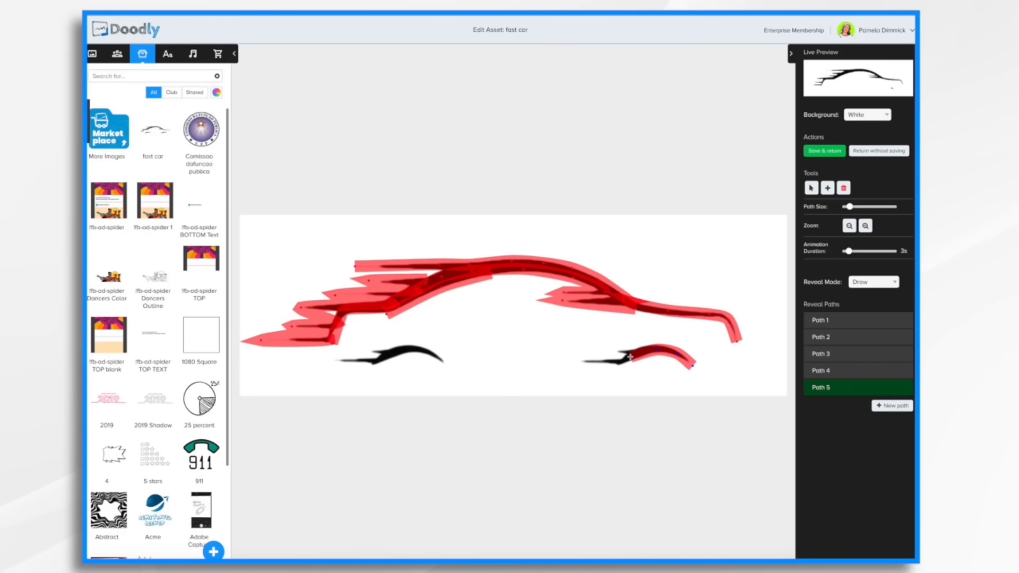
left_click(580, 361)
left_click_drag(850, 207, 857, 207)
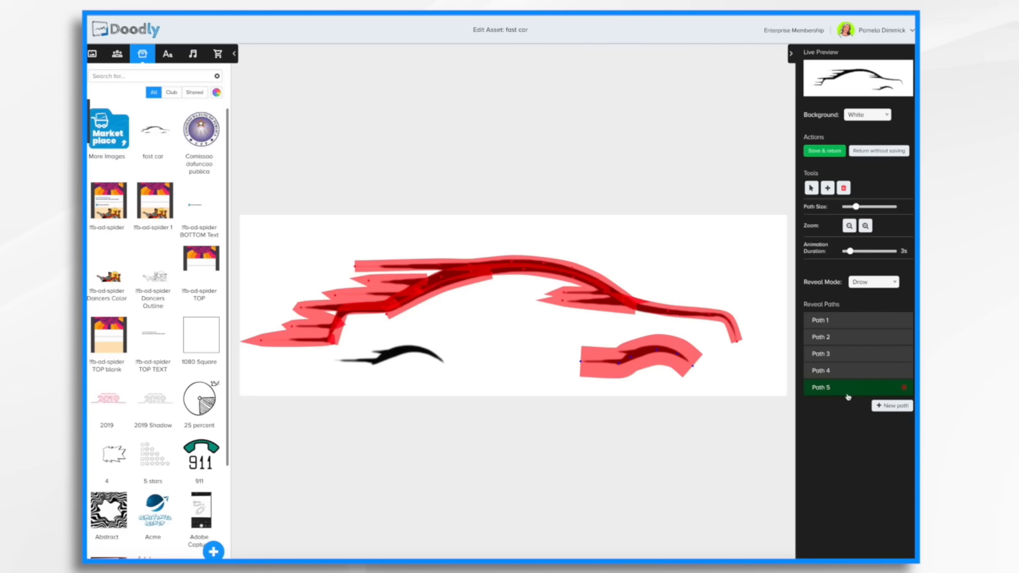
Add a new reveal path tracing the front wheel-arch streak from right to left.
left_click(893, 405)
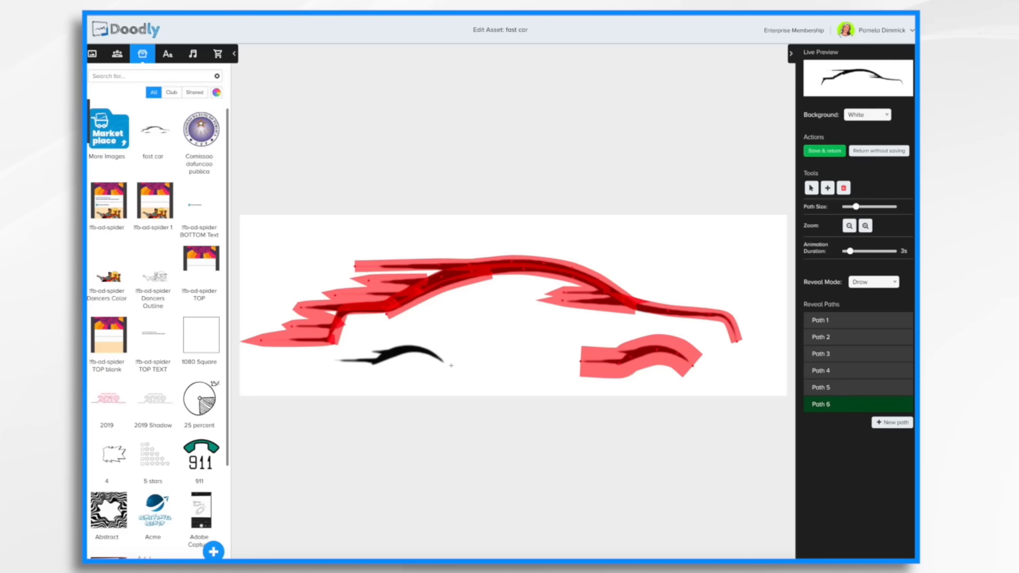
left_click(424, 351)
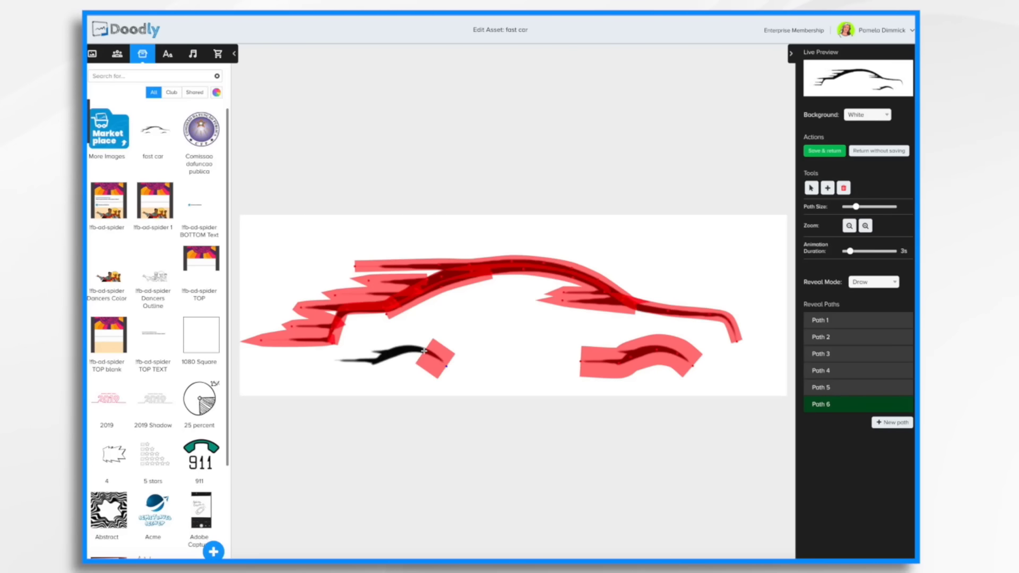
left_click(396, 351)
left_click(362, 364)
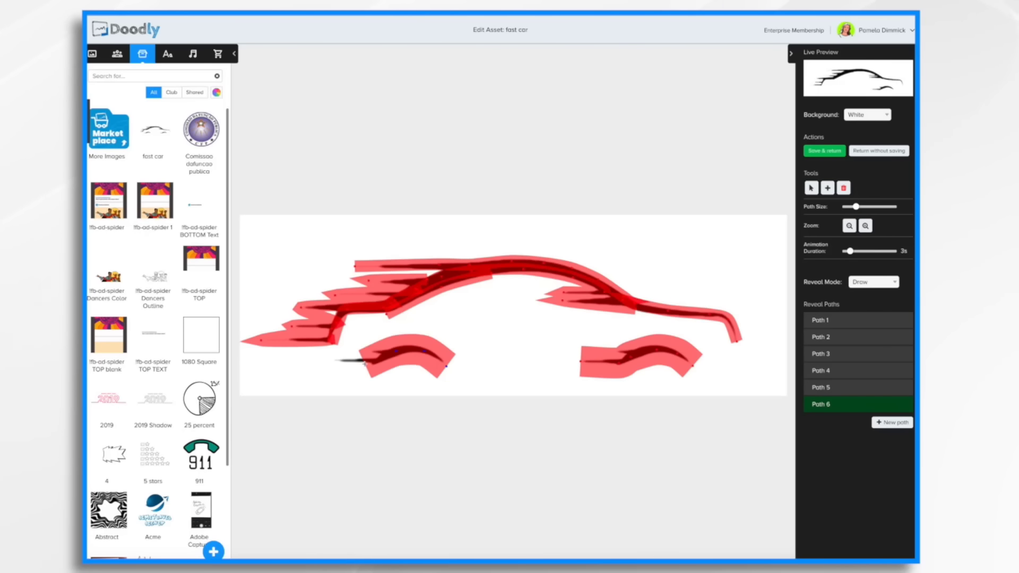
left_click(326, 361)
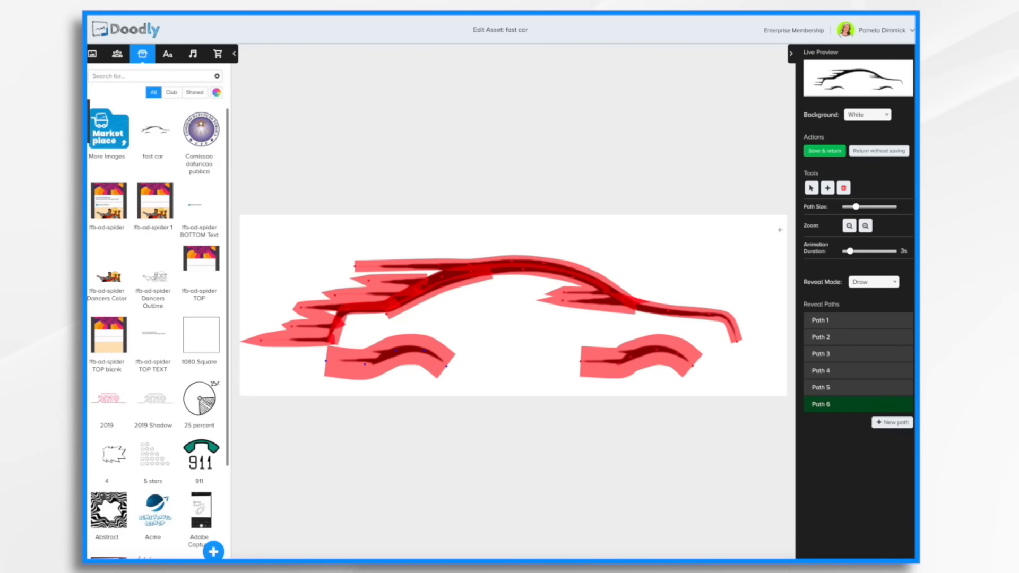
Save the asset, return to the video and preview it.
left_click(829, 151)
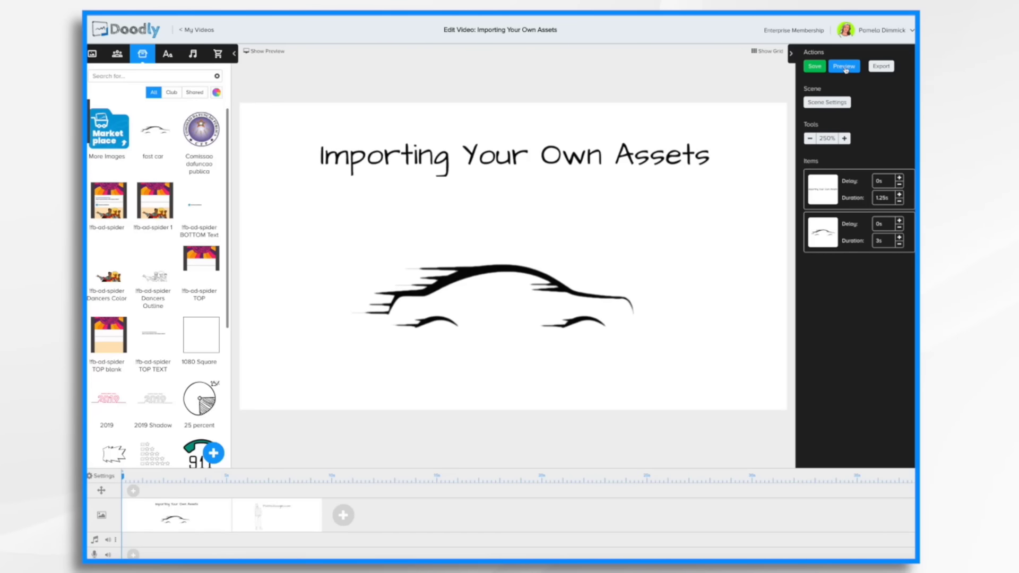
left_click(845, 68)
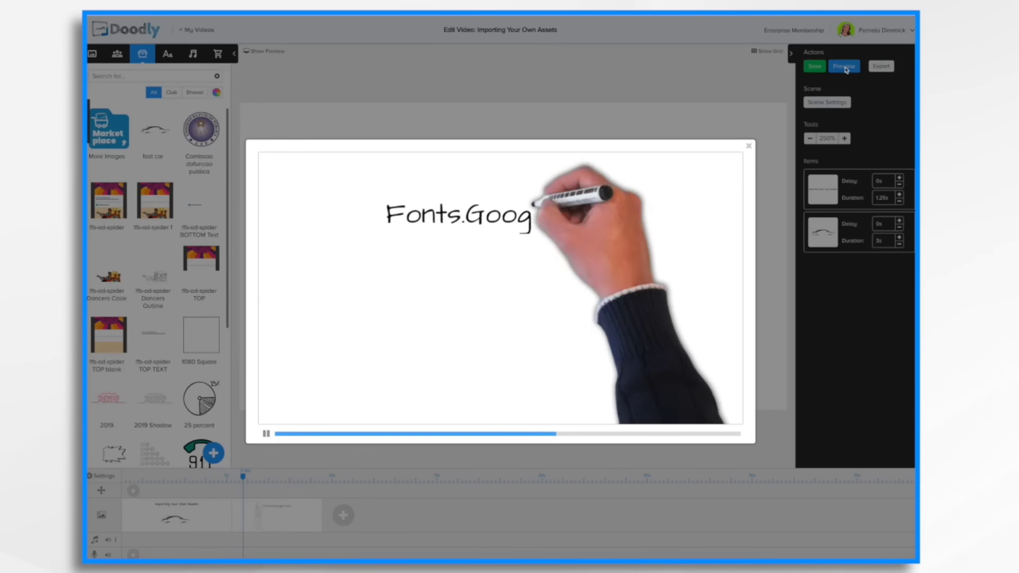
left_click(749, 146)
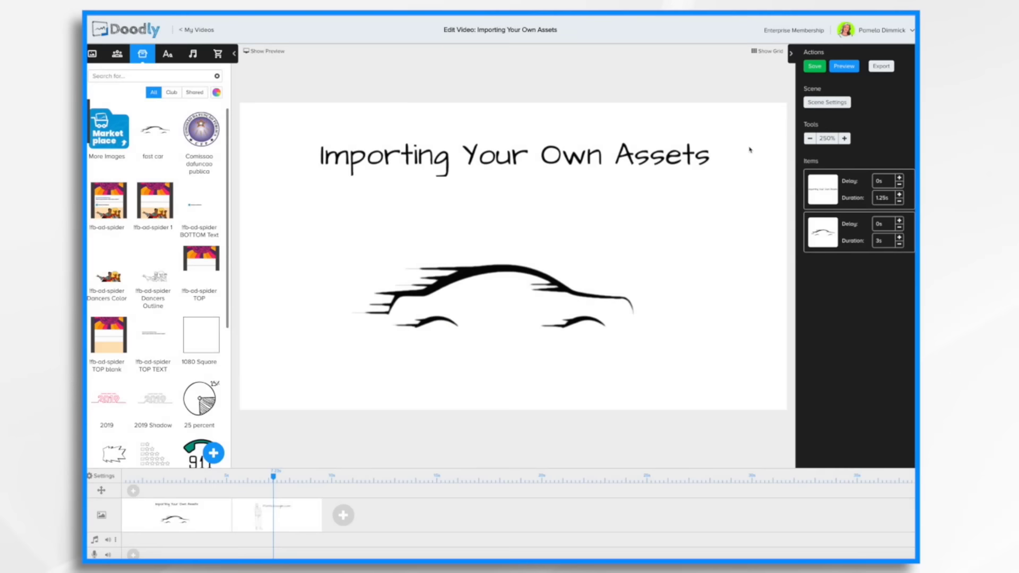
Reopen the car image in the asset editor, zoom in and move a point of the rear streak path.
left_click(562, 290)
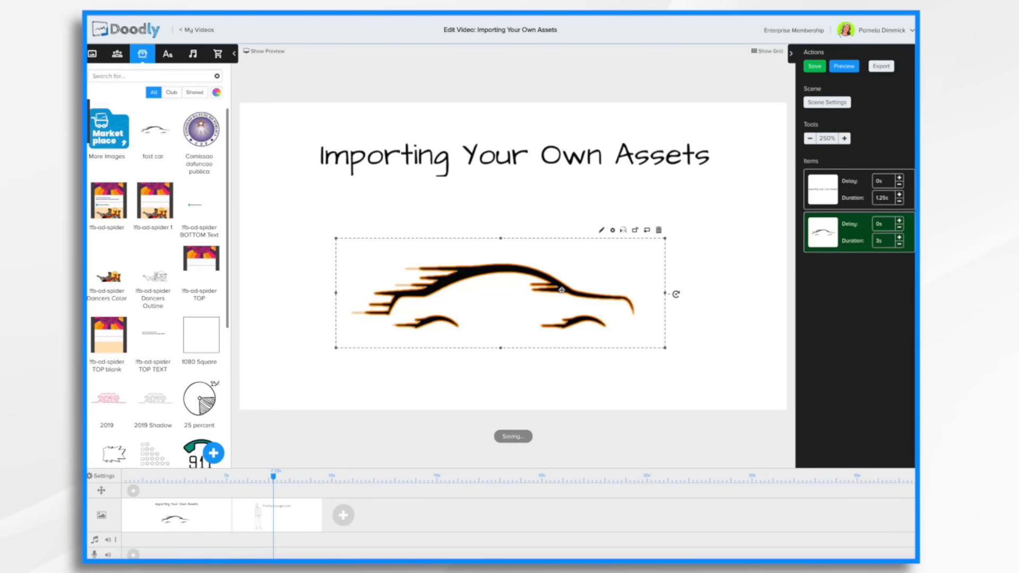
left_click(602, 230)
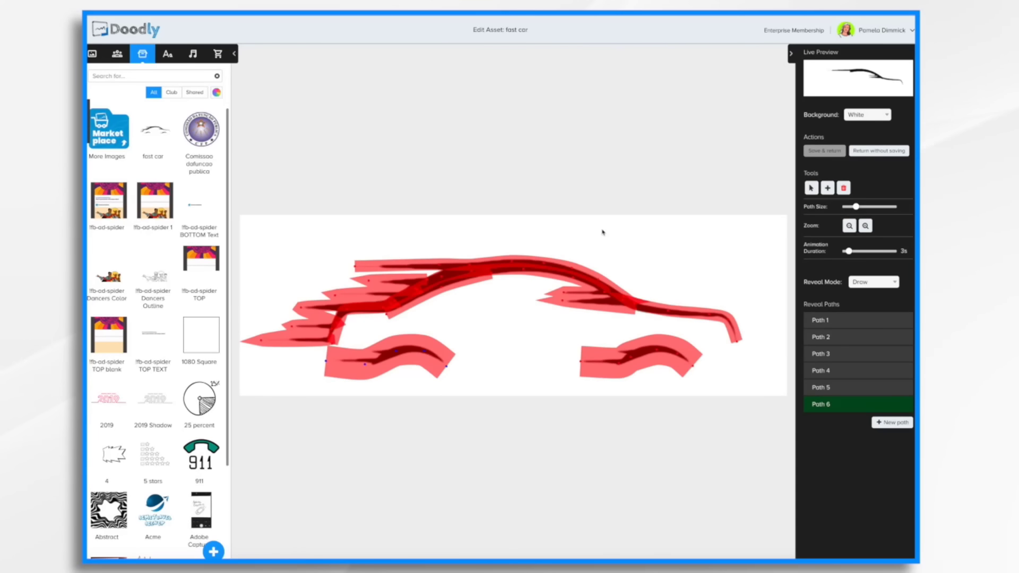
left_click(866, 226)
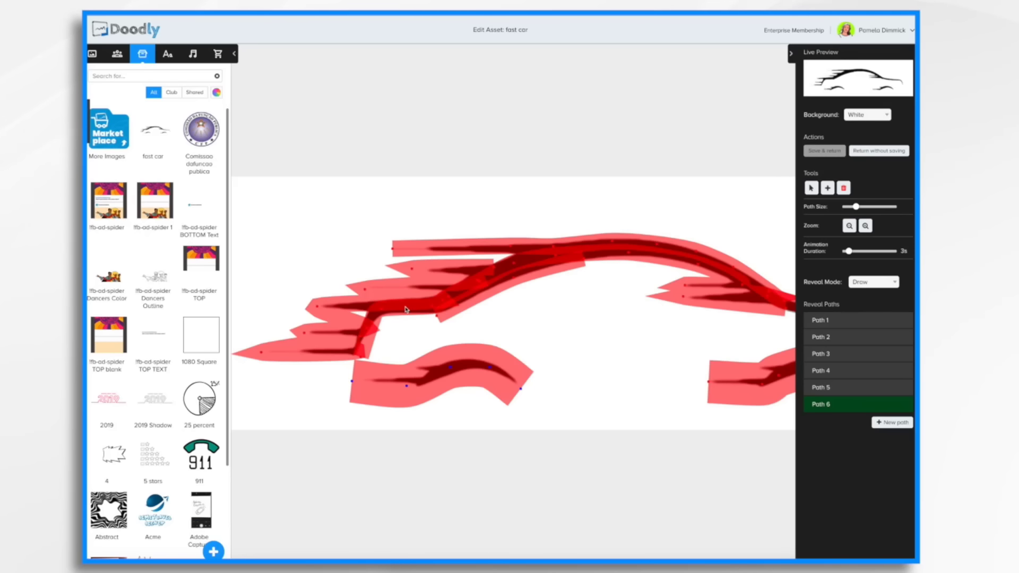
left_click(494, 271)
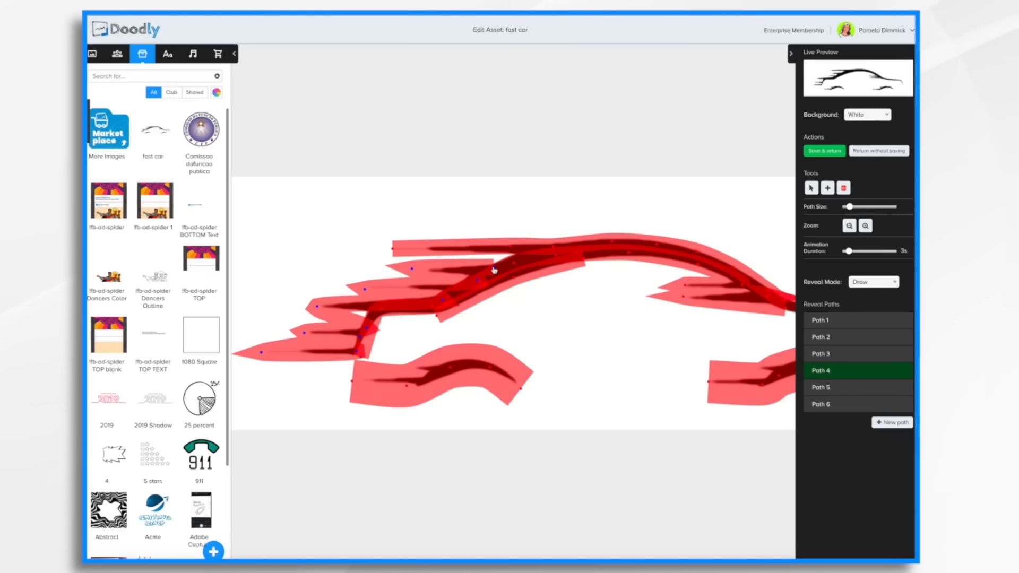
left_click_drag(494, 269, 511, 269)
Set the asset's animation duration to 6 s.
scroll(660, 290, "right", 3)
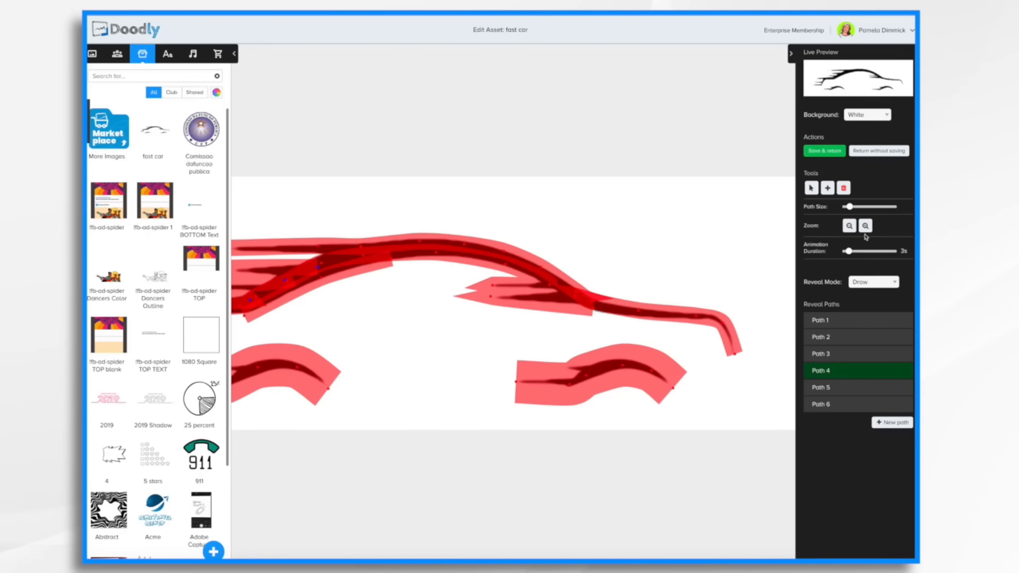
left_click(850, 226)
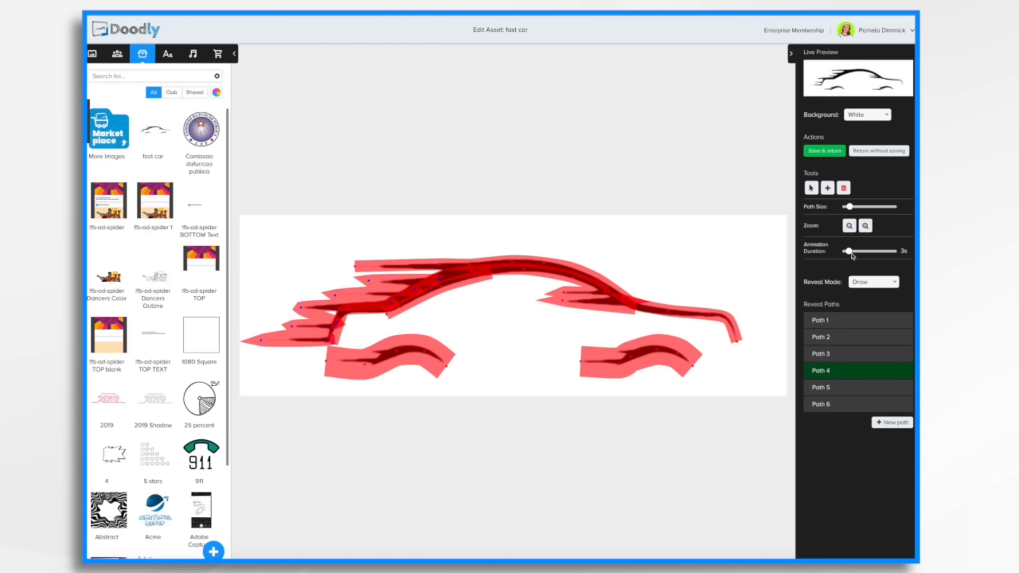
left_click_drag(850, 254, 862, 255)
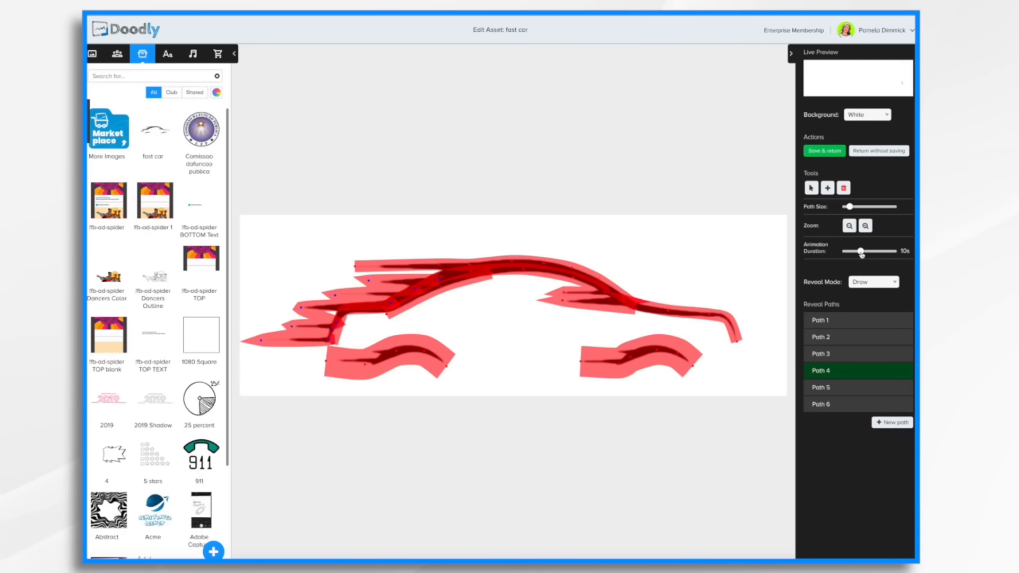
left_click_drag(861, 256, 855, 254)
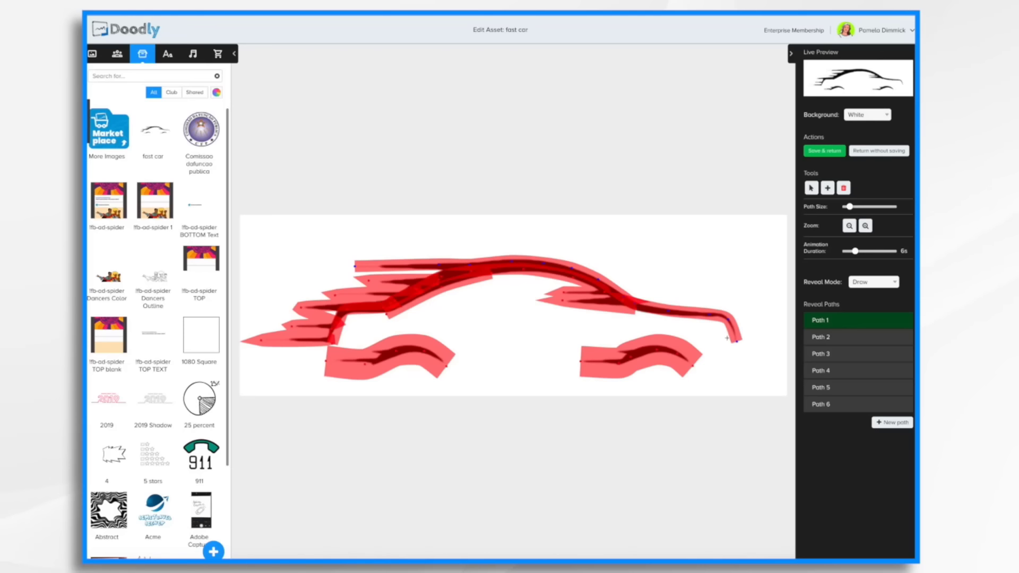
left_click(359, 238)
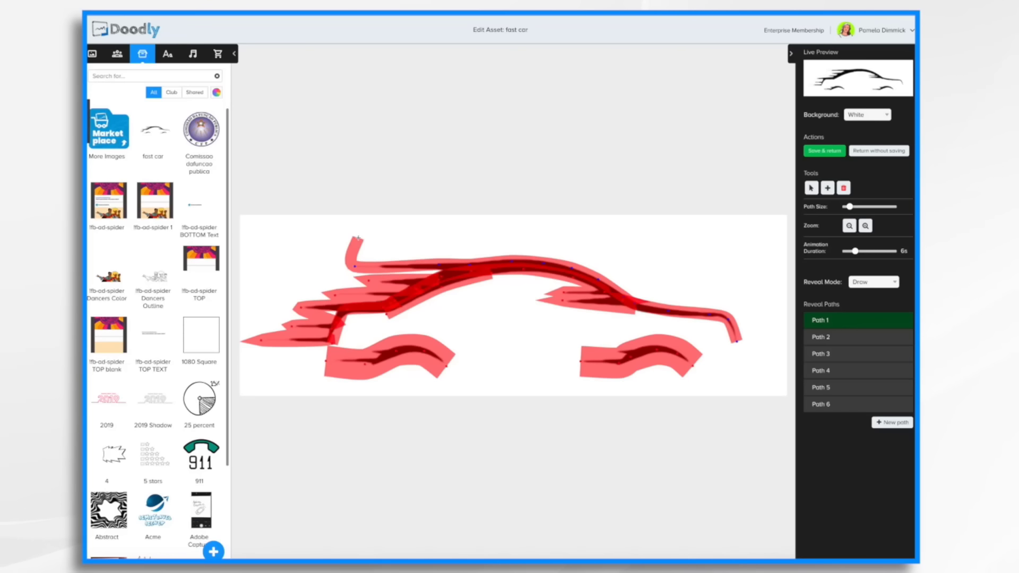
left_click(432, 242)
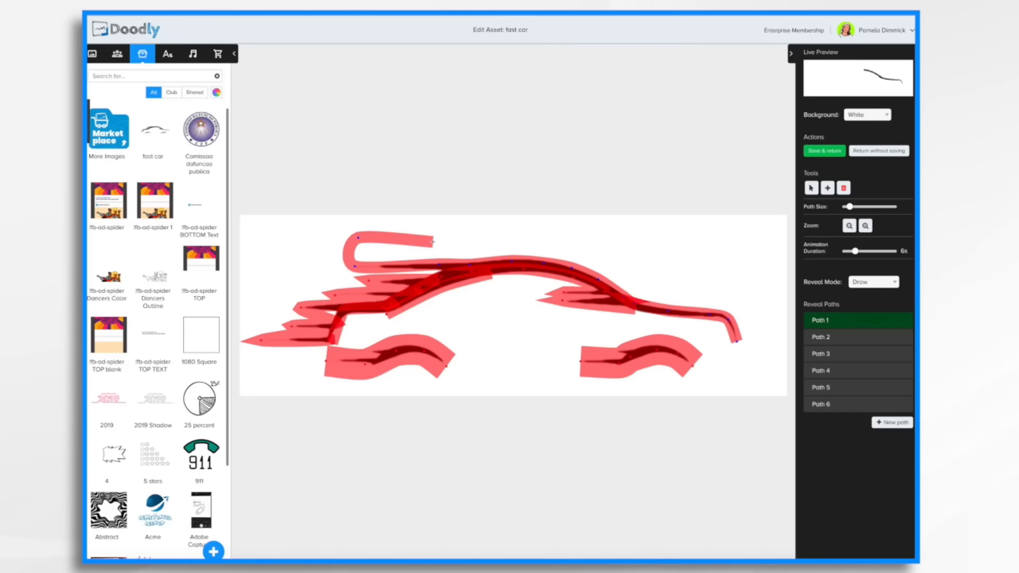
key("ctrl+z")
key("ctrl+z")
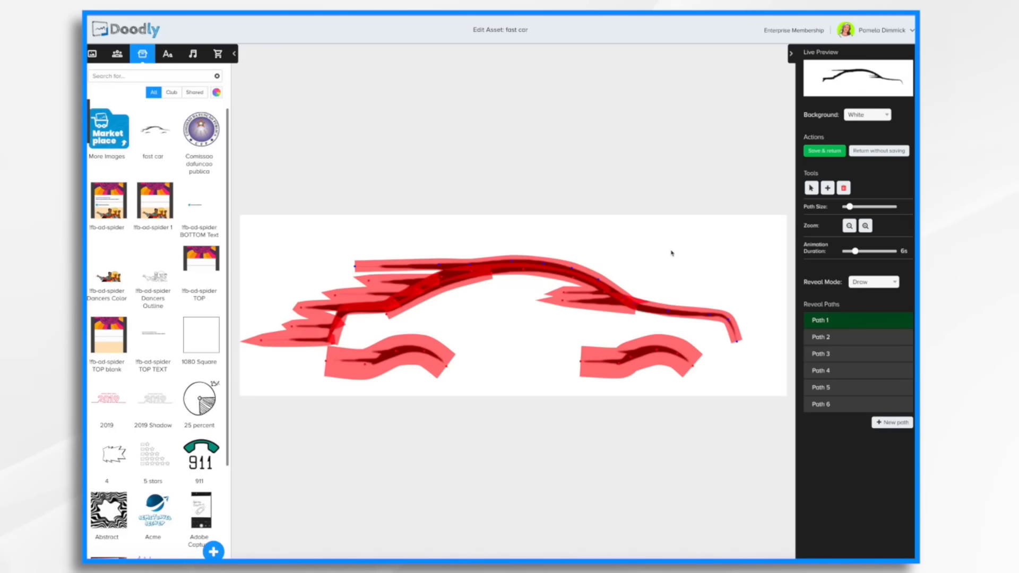
Select the front wheel-arch path and reposition its points along the streak.
left_click(657, 353)
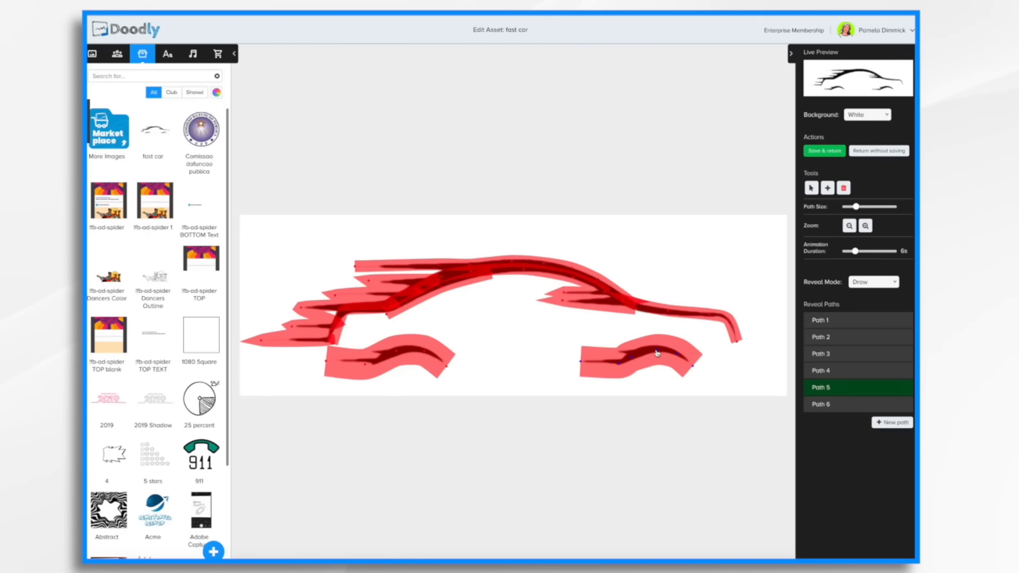
left_click(563, 304)
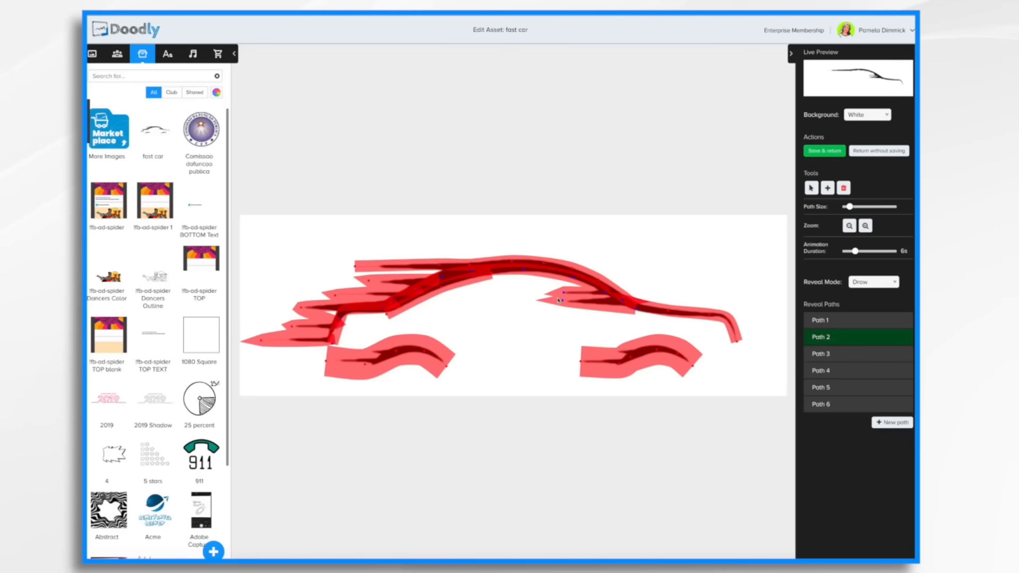
left_click(425, 353)
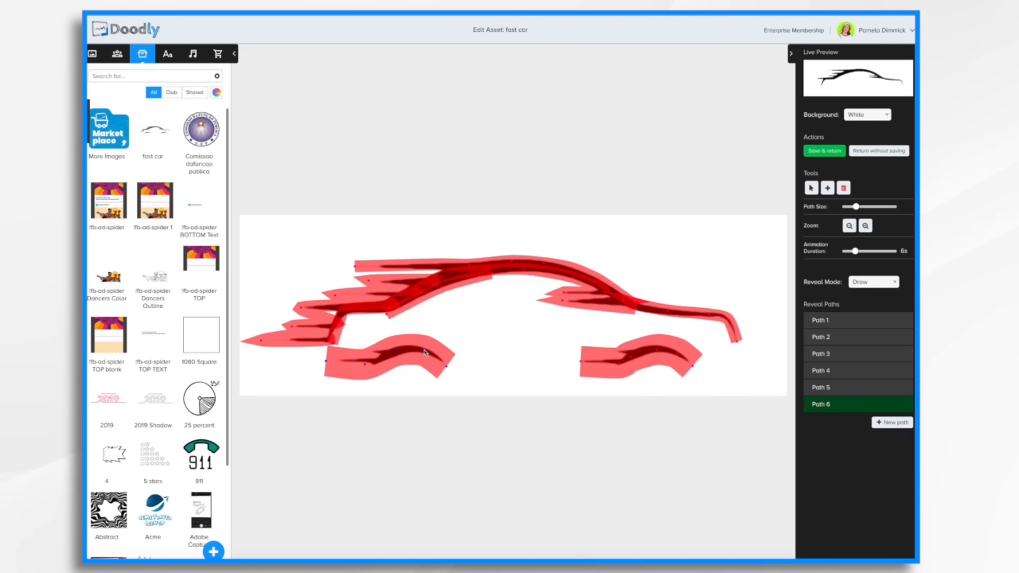
left_click(396, 354)
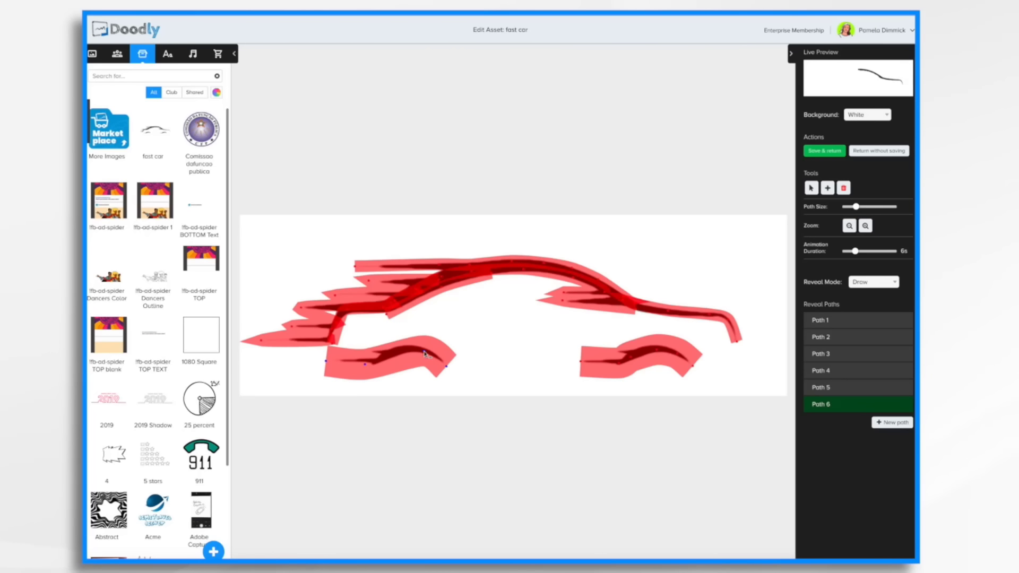
left_click(425, 354)
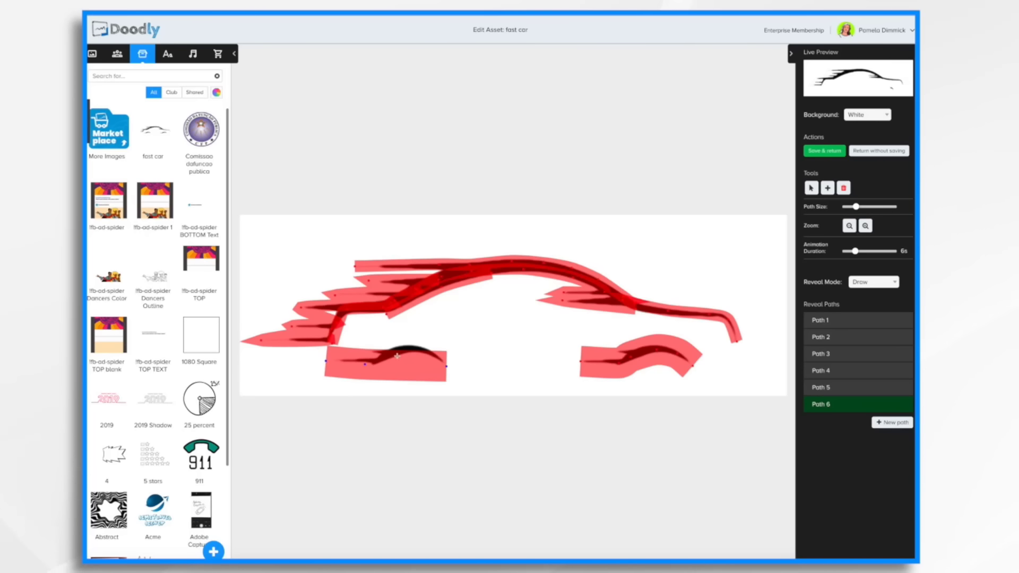
left_click(397, 356)
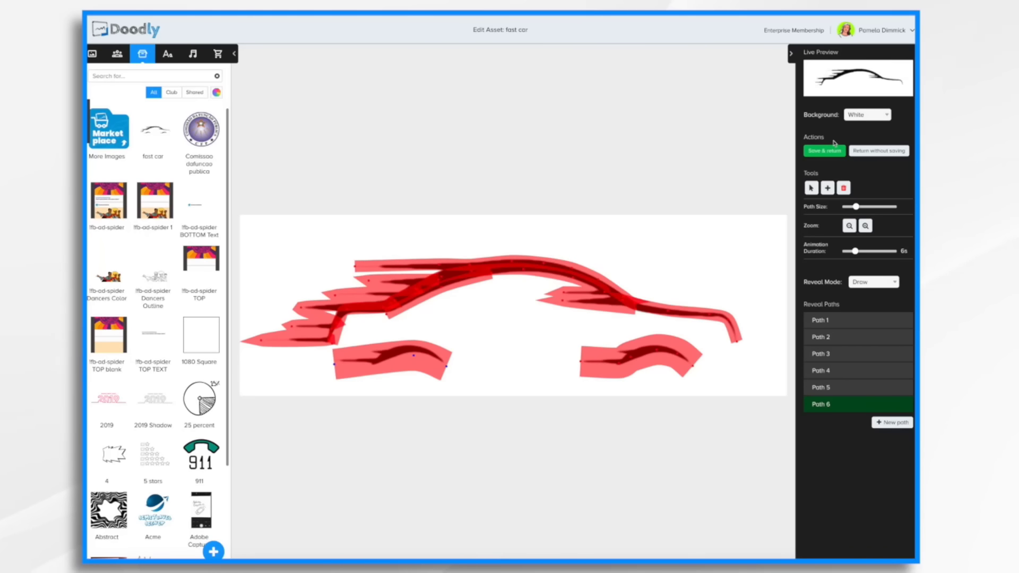
Save the car asset and play a preview of the video.
left_click(833, 151)
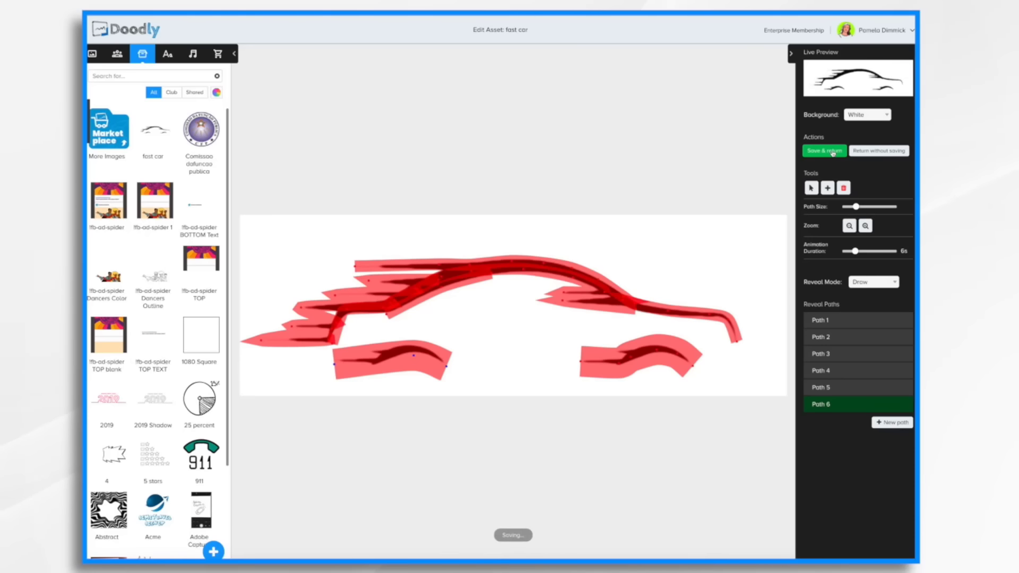
left_click(852, 69)
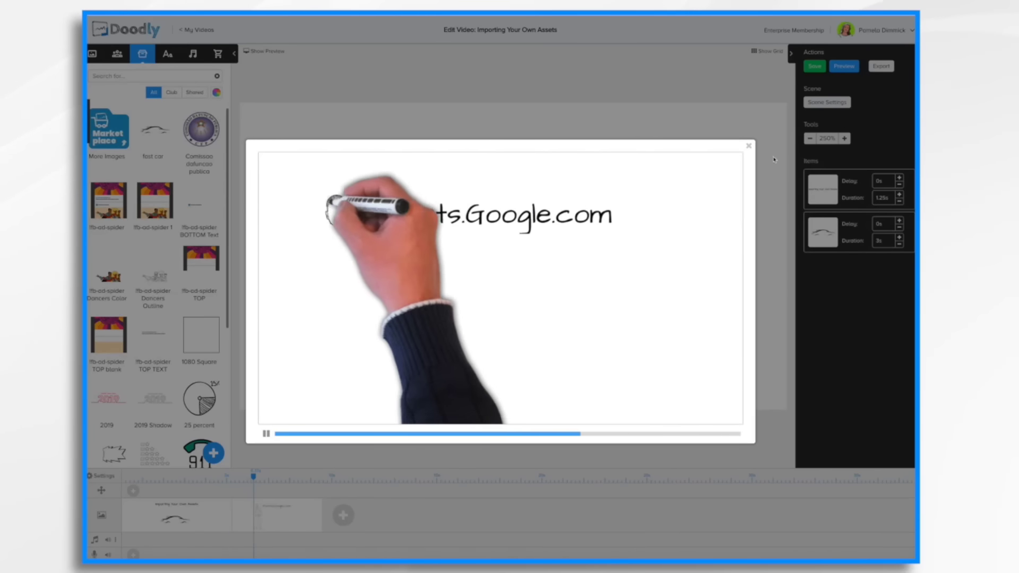
left_click(748, 145)
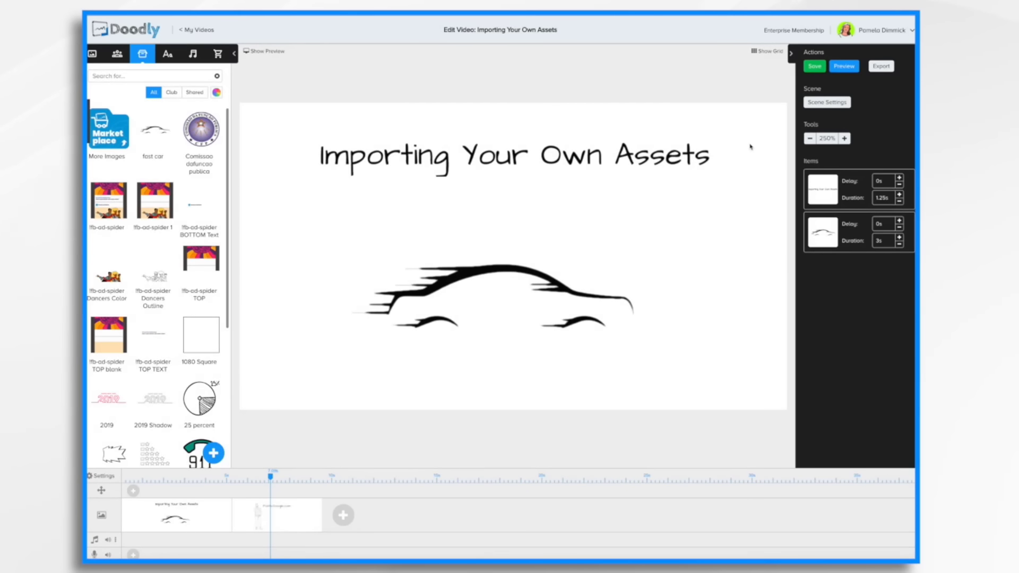
Open the car image in the asset editor and set its reveal mode to Fade.
left_click(512, 269)
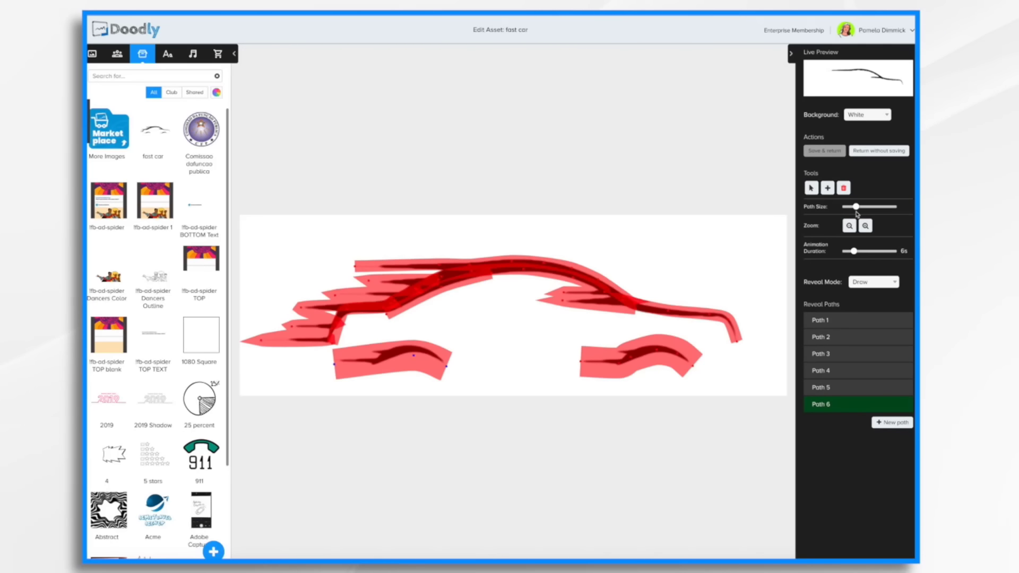
left_click(873, 282)
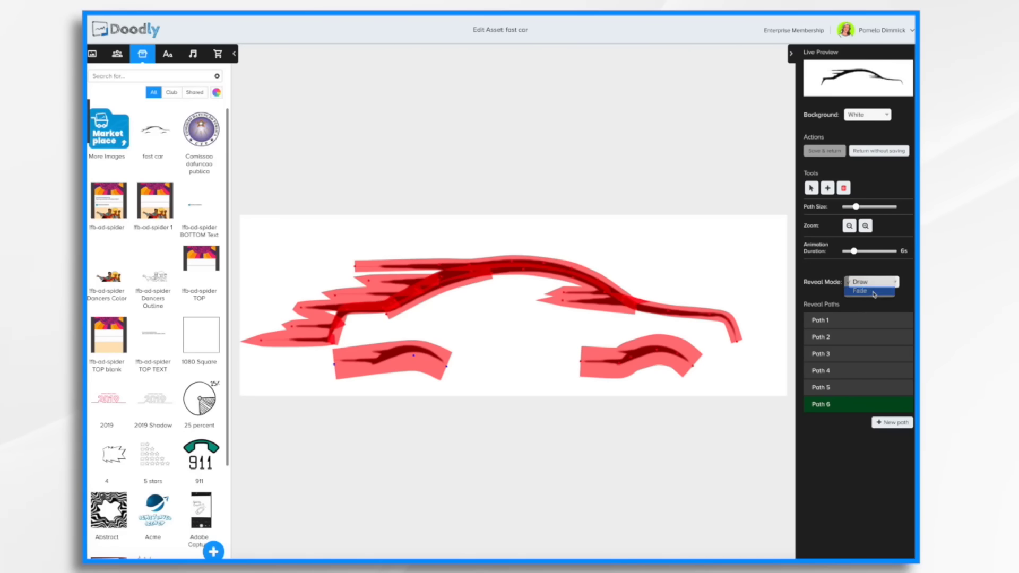
left_click(871, 290)
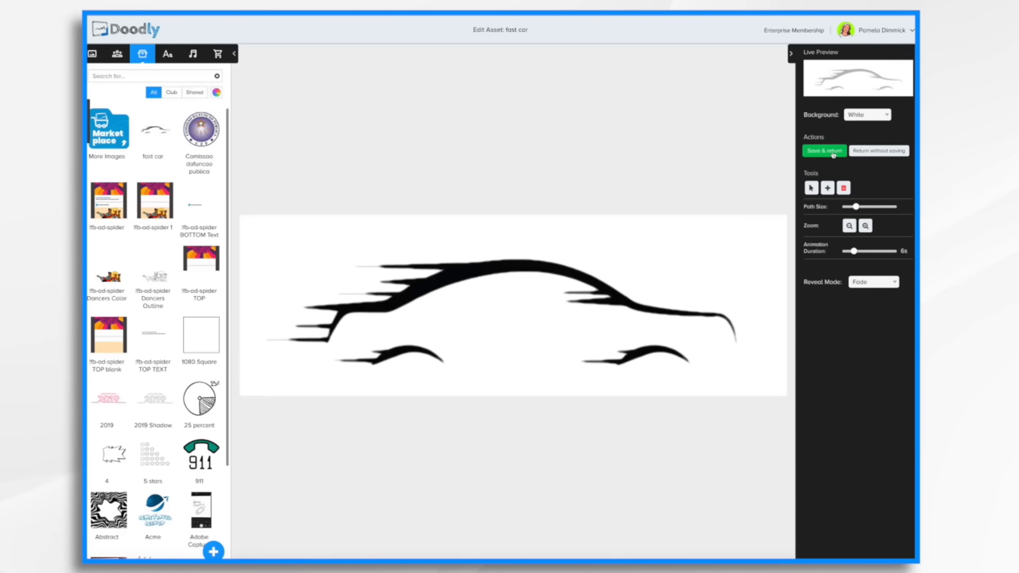
Save the car asset and preview the video with the Fade reveal.
left_click(833, 153)
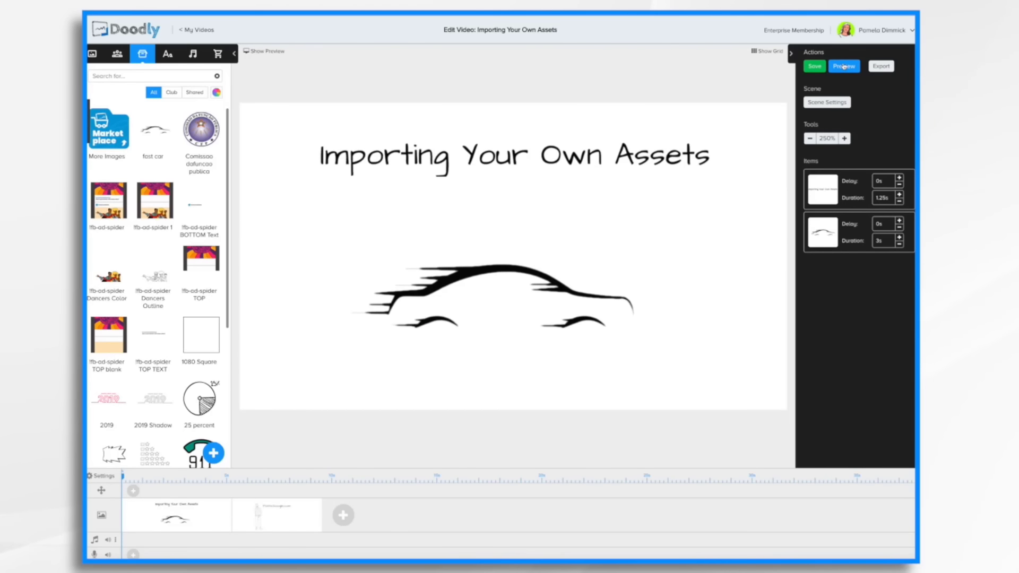
left_click(844, 66)
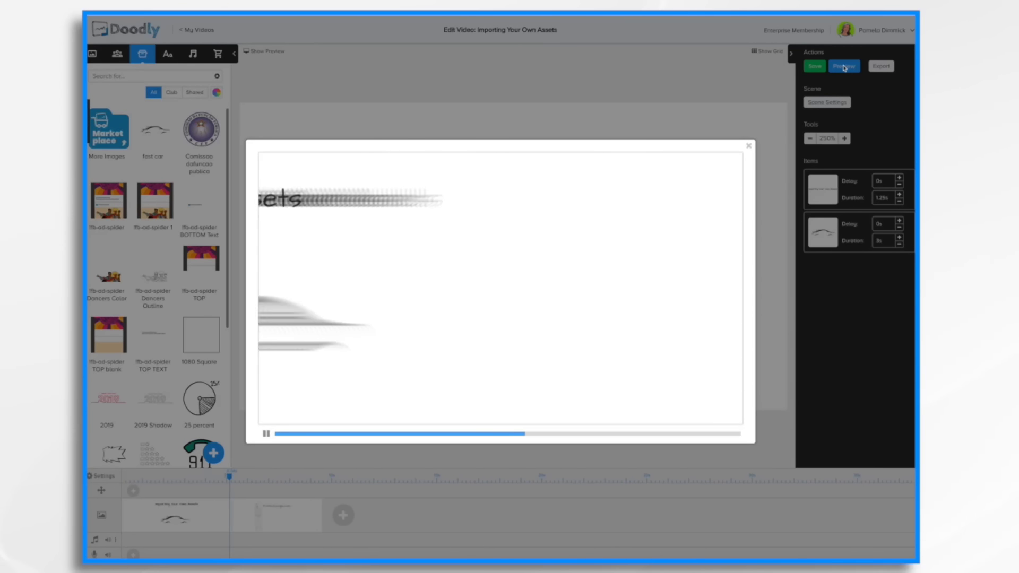
left_click(748, 146)
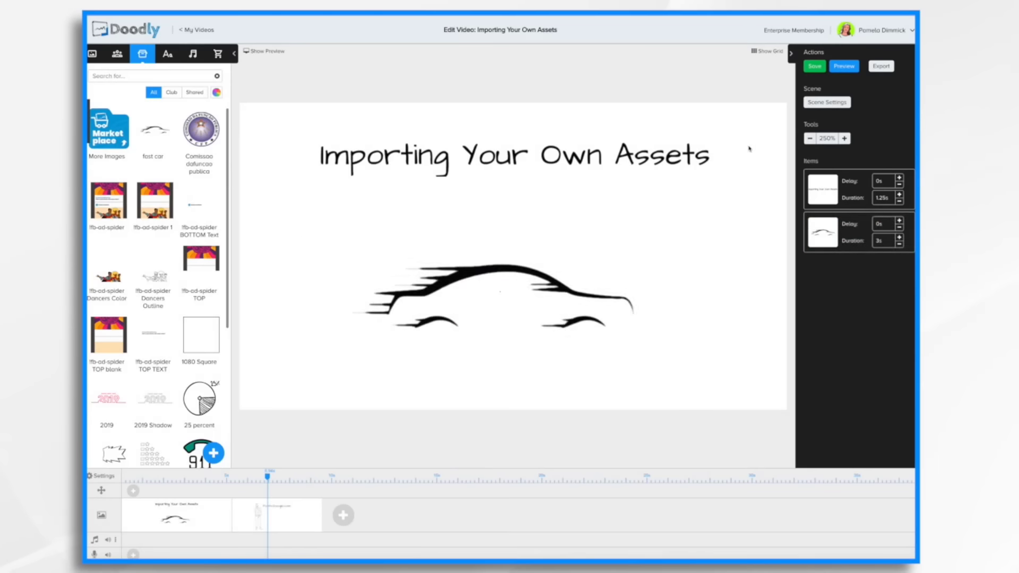
Move the car image left and reopen it in the asset editor, leaving without saving.
left_click_drag(508, 268, 423, 292)
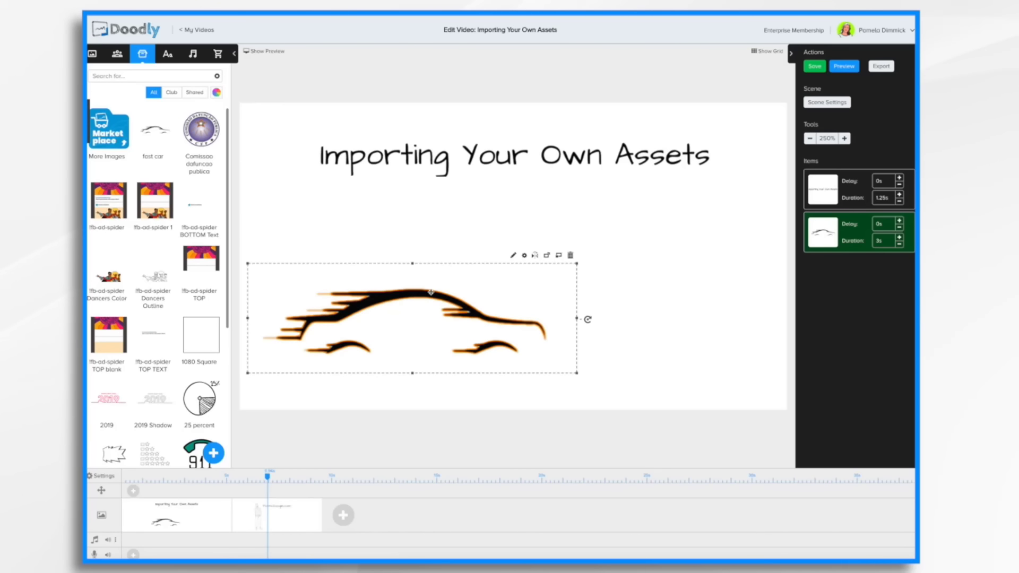
left_click(513, 255)
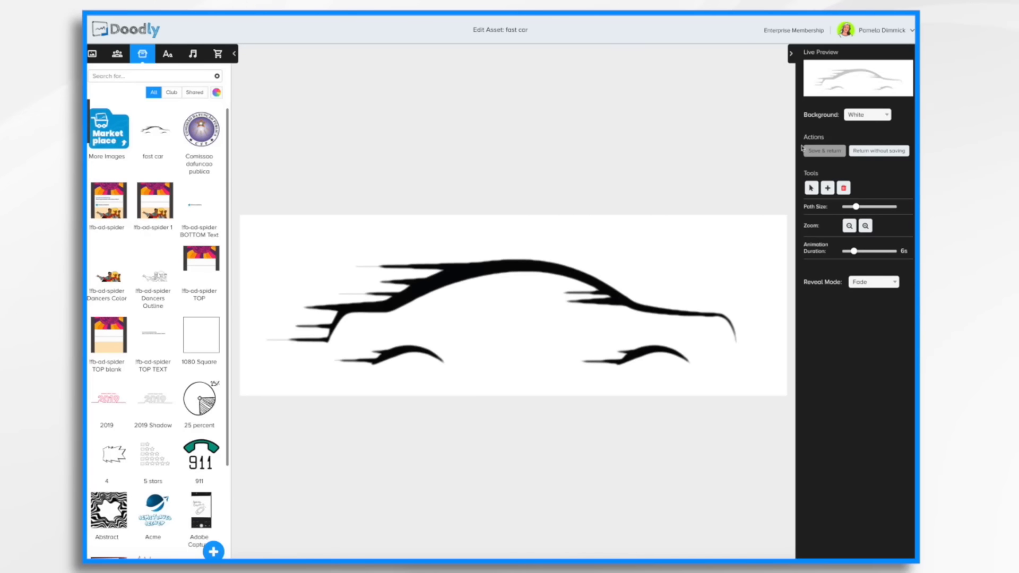
left_click(880, 152)
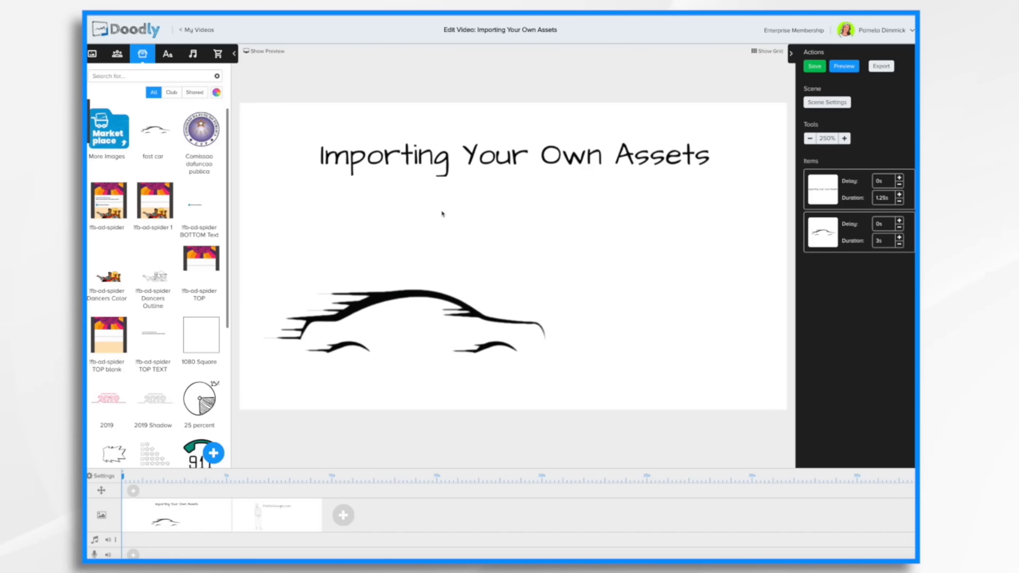
Import dino.svg from Downloads as a new prop titled dino.
left_click(214, 455)
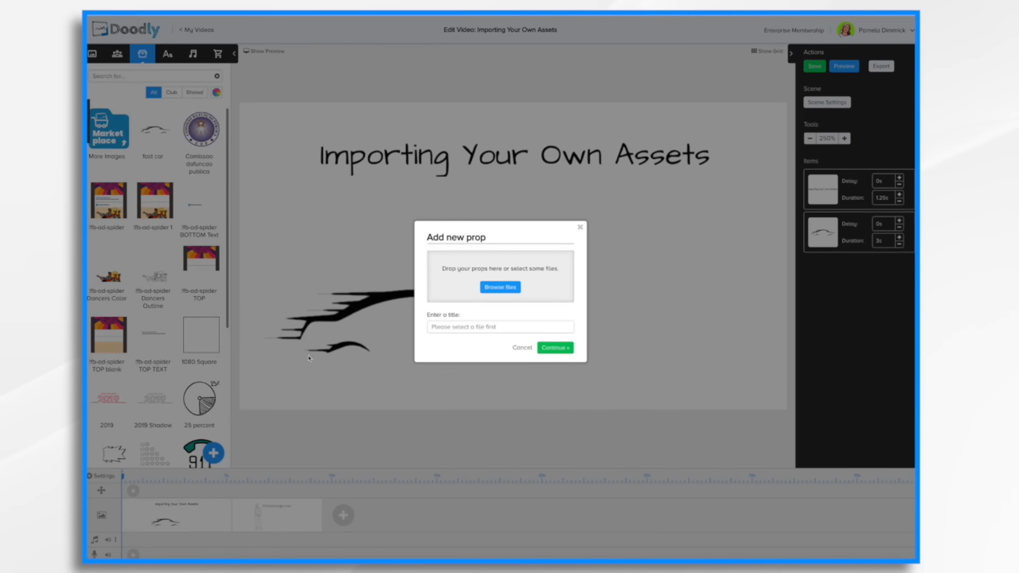
left_click(510, 287)
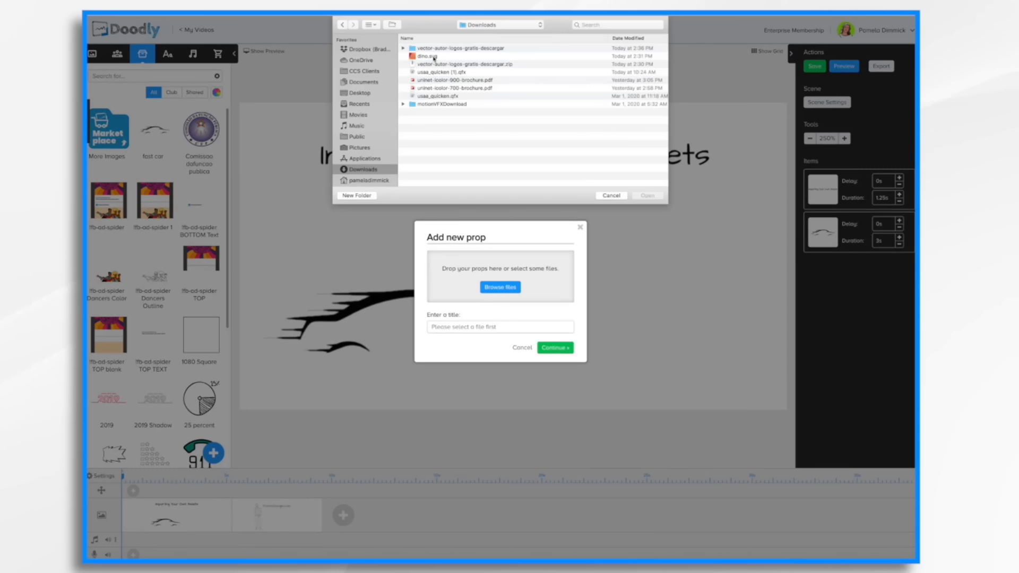
left_click(435, 57)
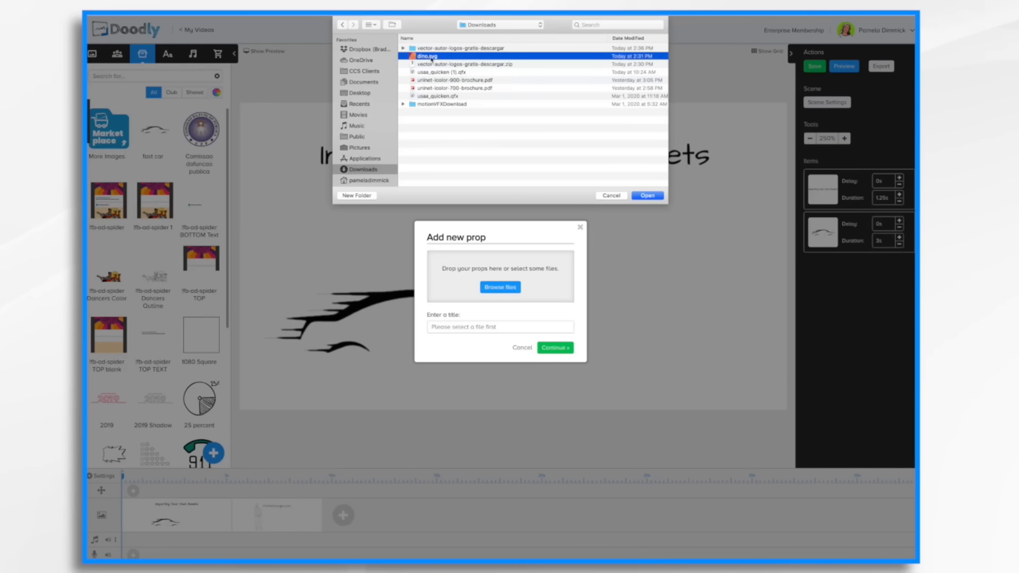
left_click(650, 196)
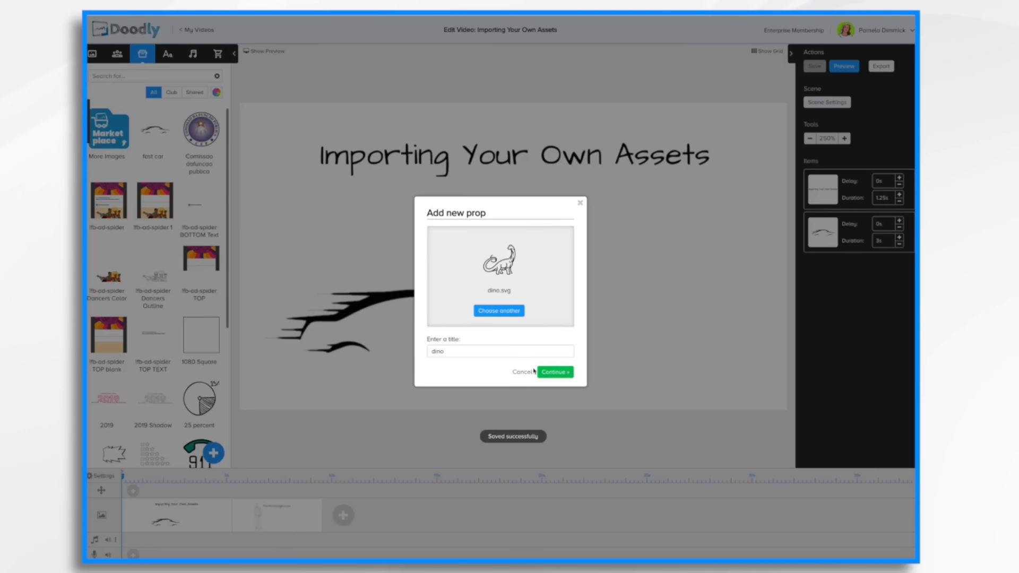
left_click(553, 372)
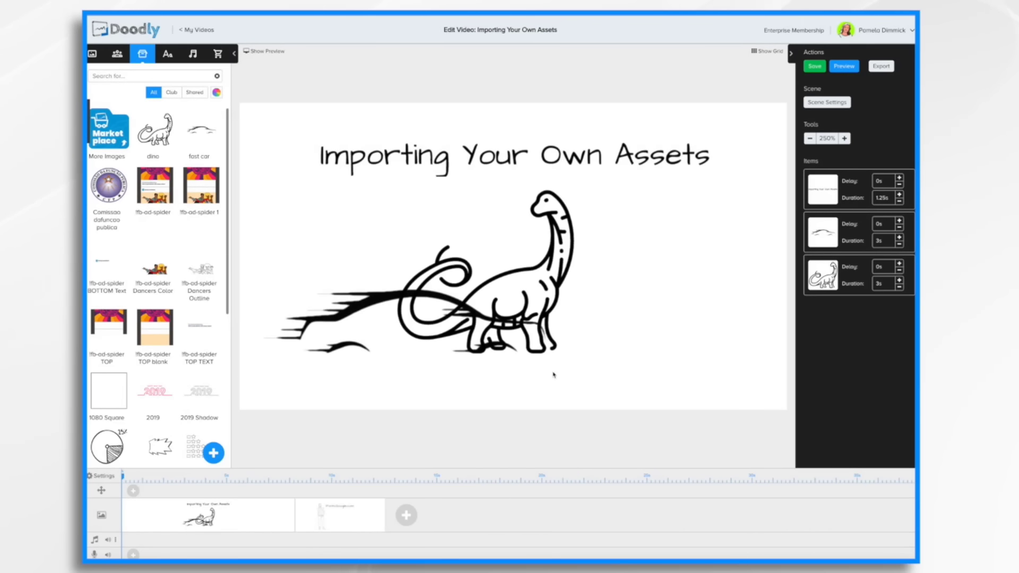
Delete the car image from the scene and center the dino under the title.
left_click_drag(543, 292, 699, 318)
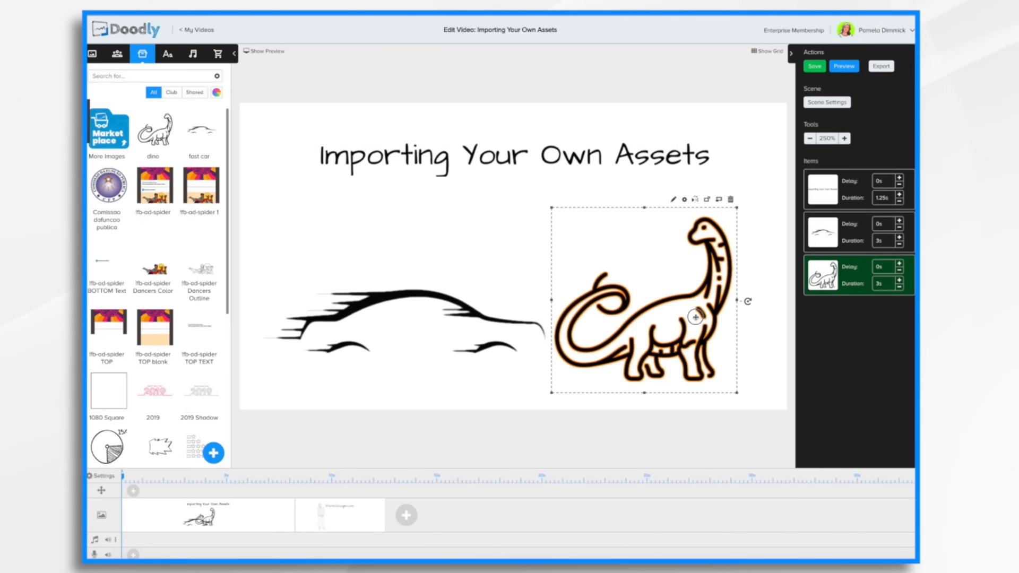
left_click(443, 301)
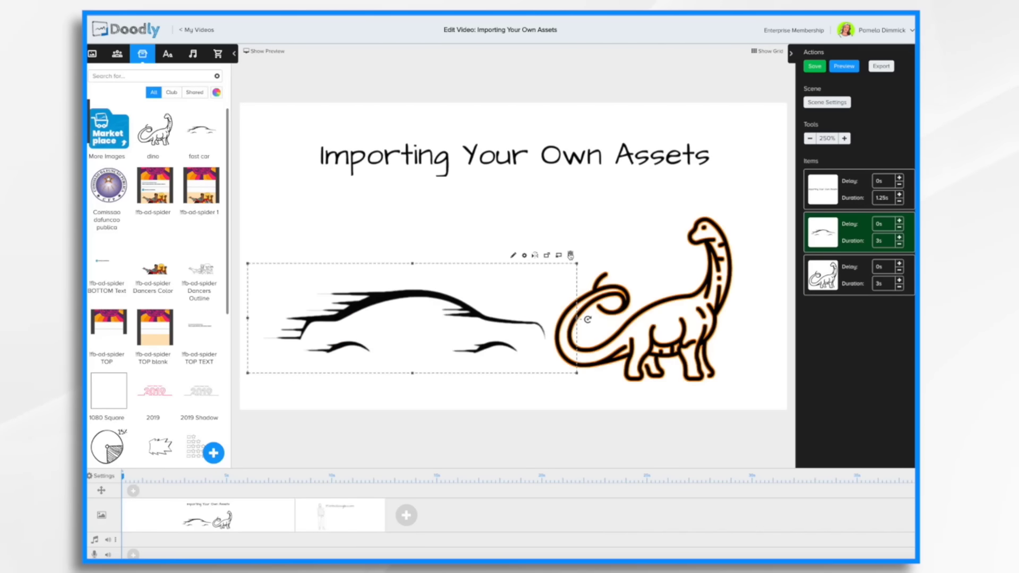
left_click(570, 256)
left_click(525, 312)
left_click_drag(685, 308, 531, 305)
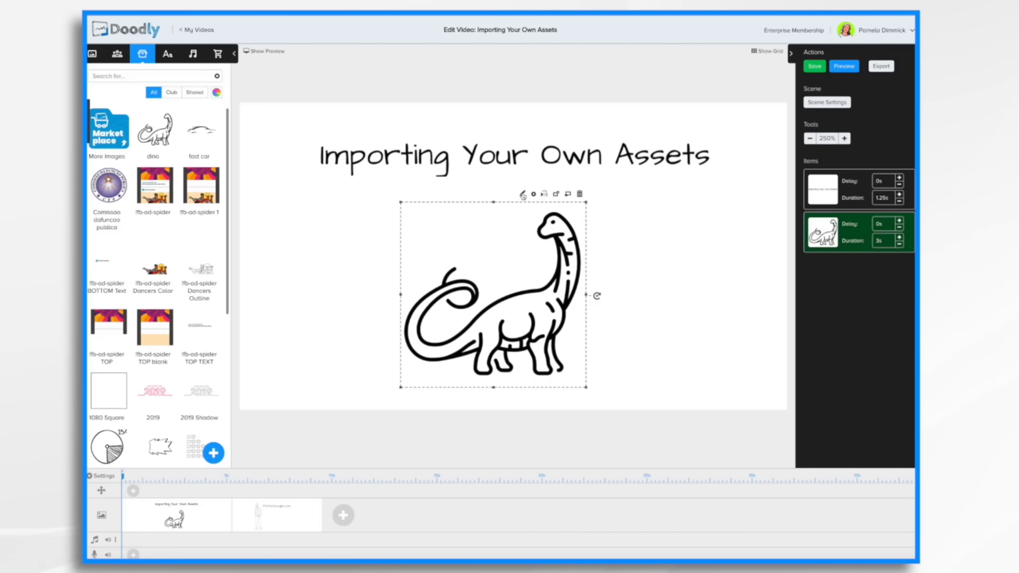
Open the dino in the asset editor and load its SVG paths as reveal paths.
left_click(523, 194)
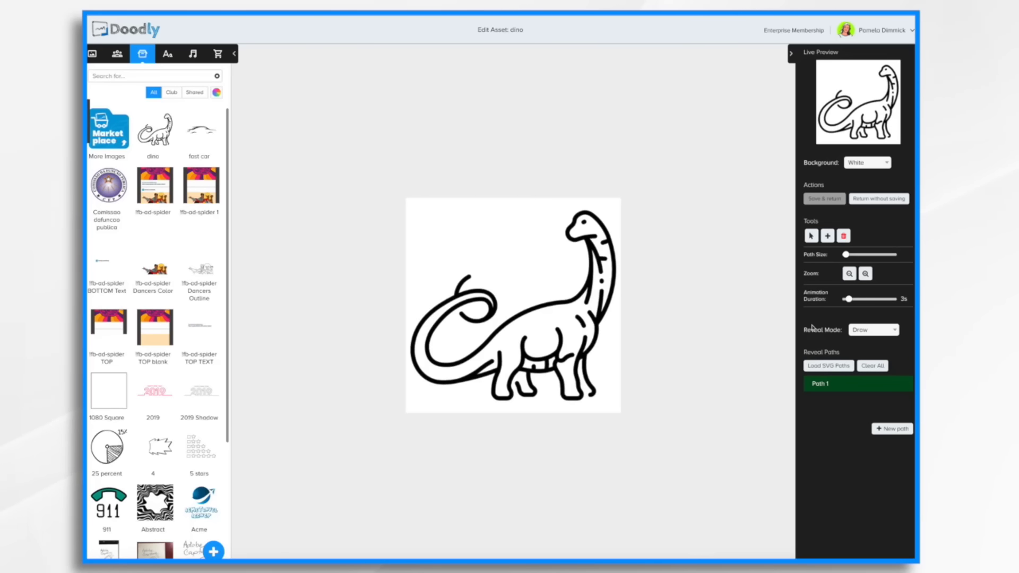
left_click(827, 367)
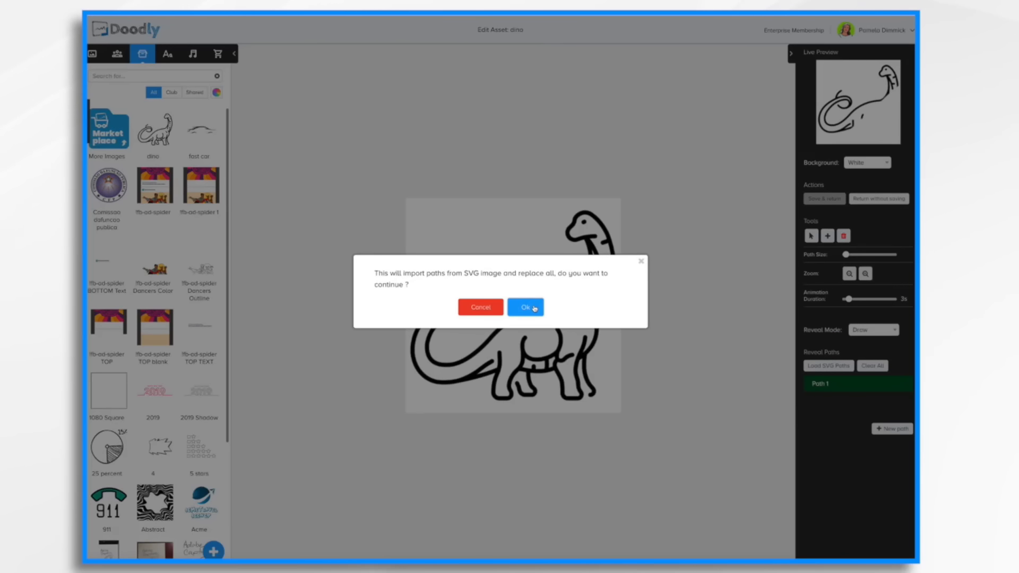
left_click(537, 306)
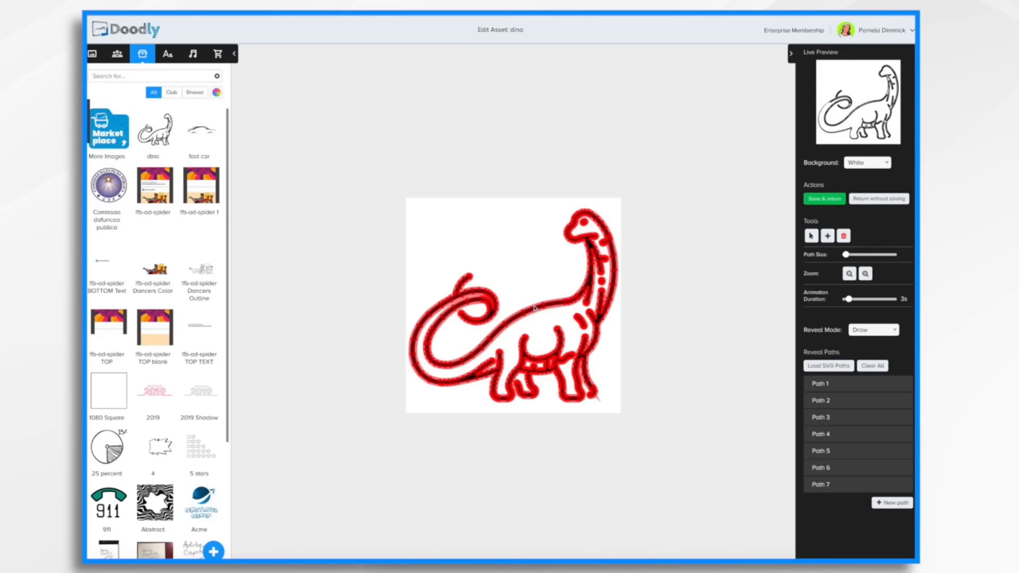
Save the dino asset and preview the video.
left_click(824, 199)
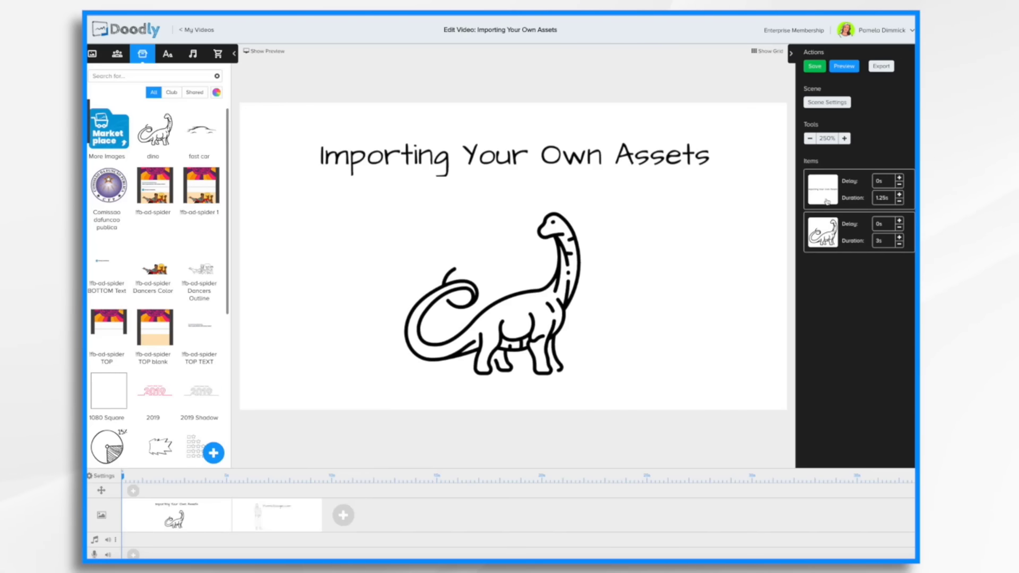
left_click(844, 66)
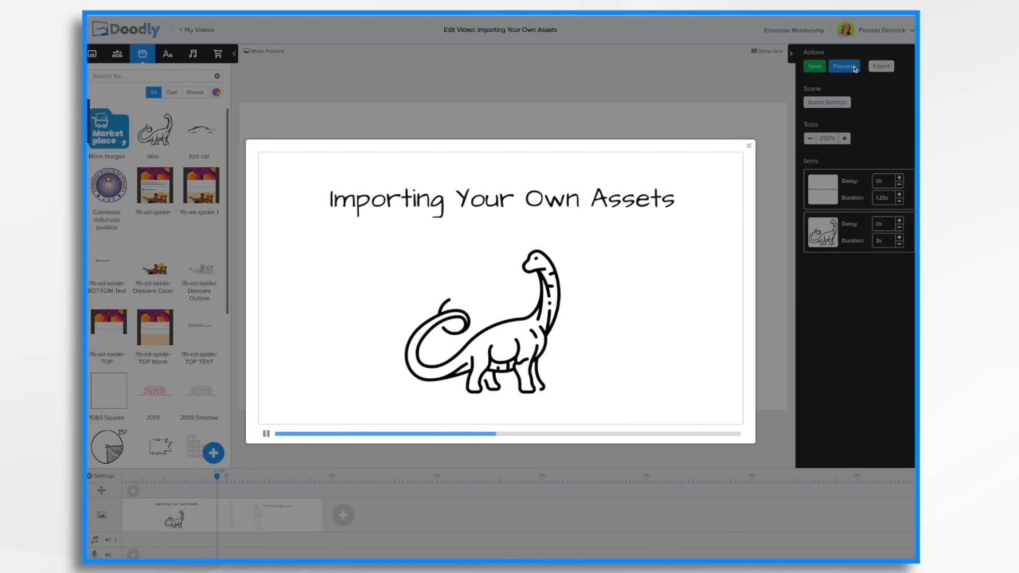
left_click(749, 146)
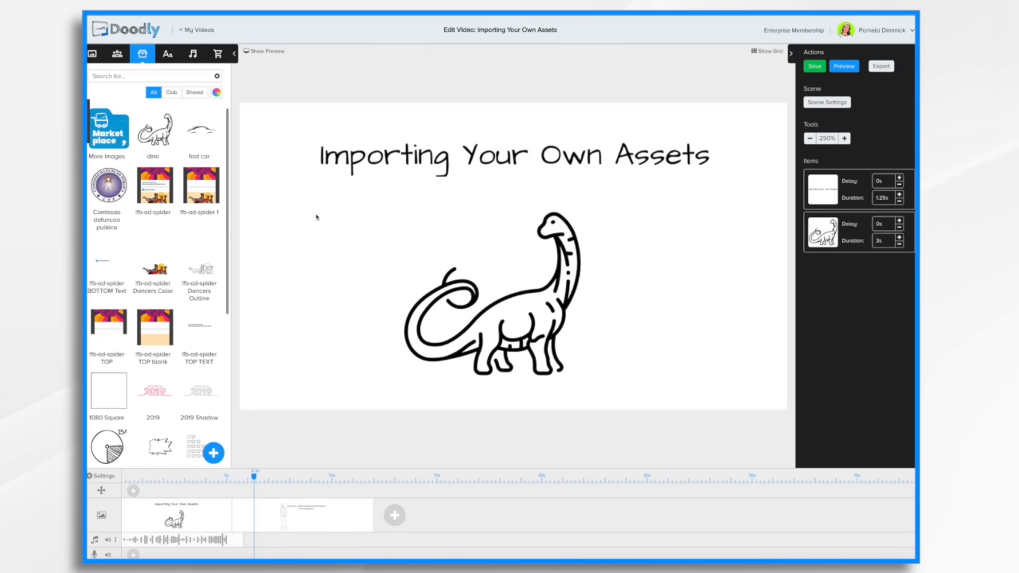
Open the share dialog for the dino asset in the library and cancel it.
right_click(163, 137)
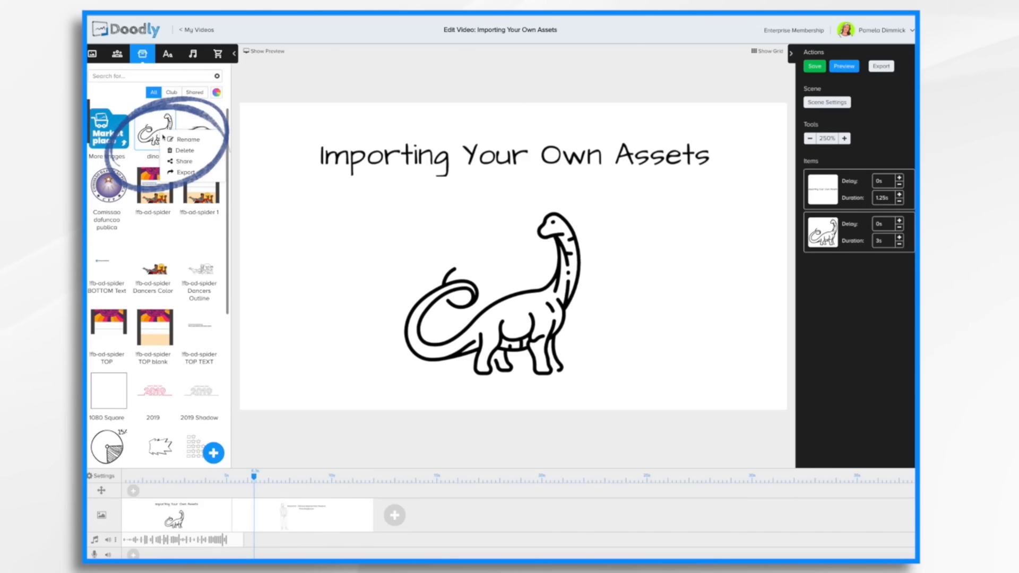
left_click(183, 164)
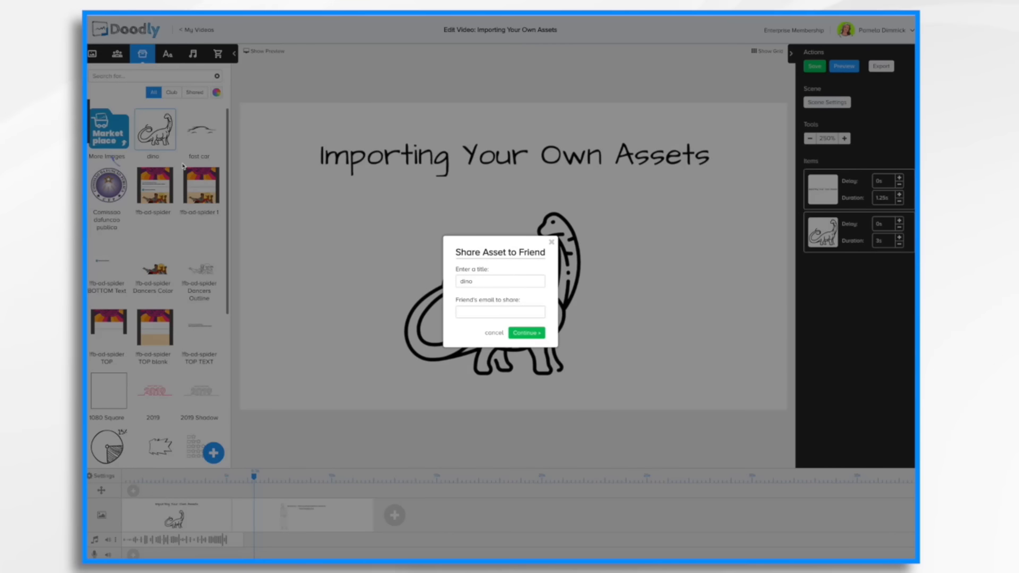
left_click(494, 333)
Browse the asset library using the Shared and All filters.
right_click(158, 137)
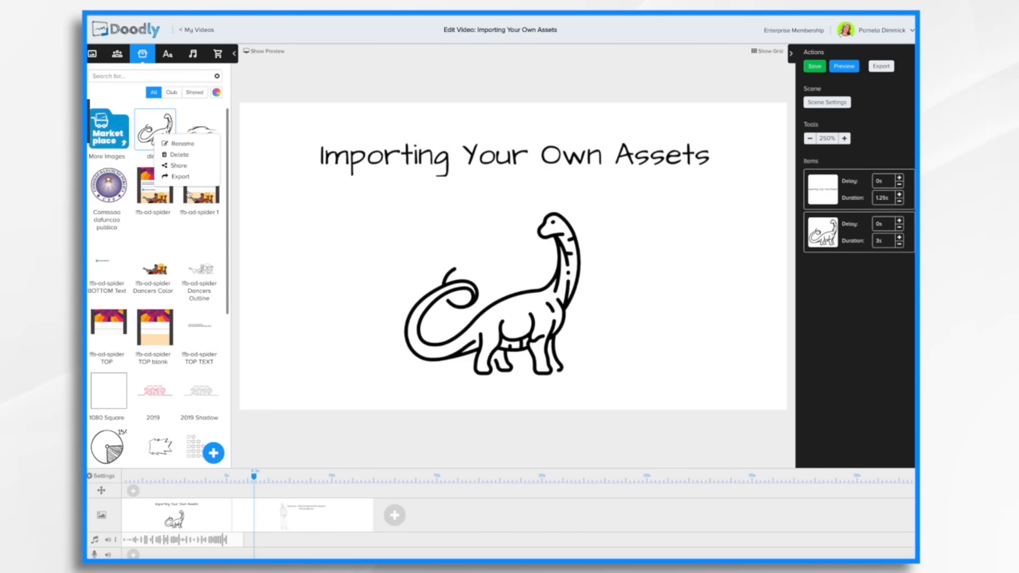
left_click(206, 110)
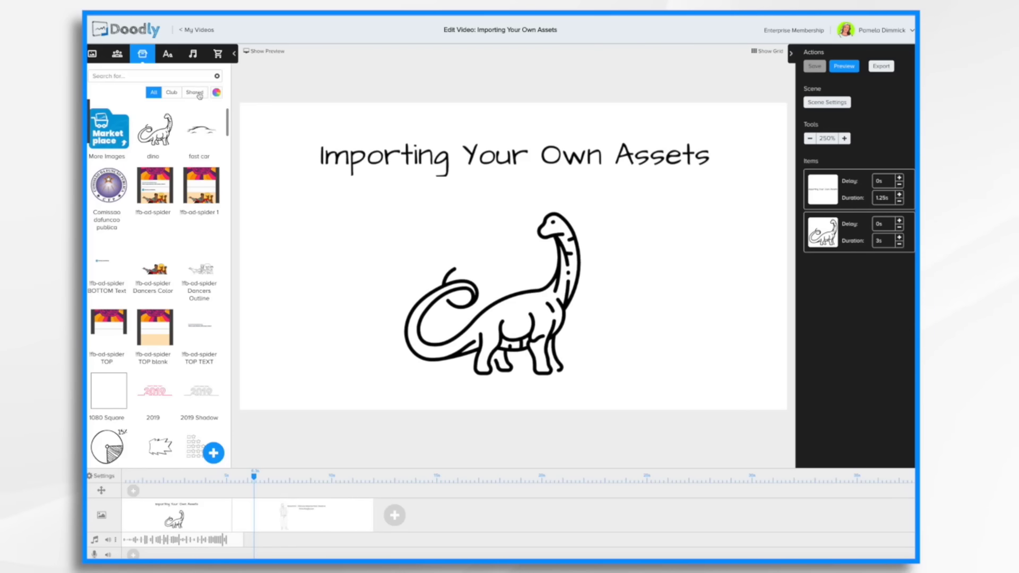
left_click(195, 93)
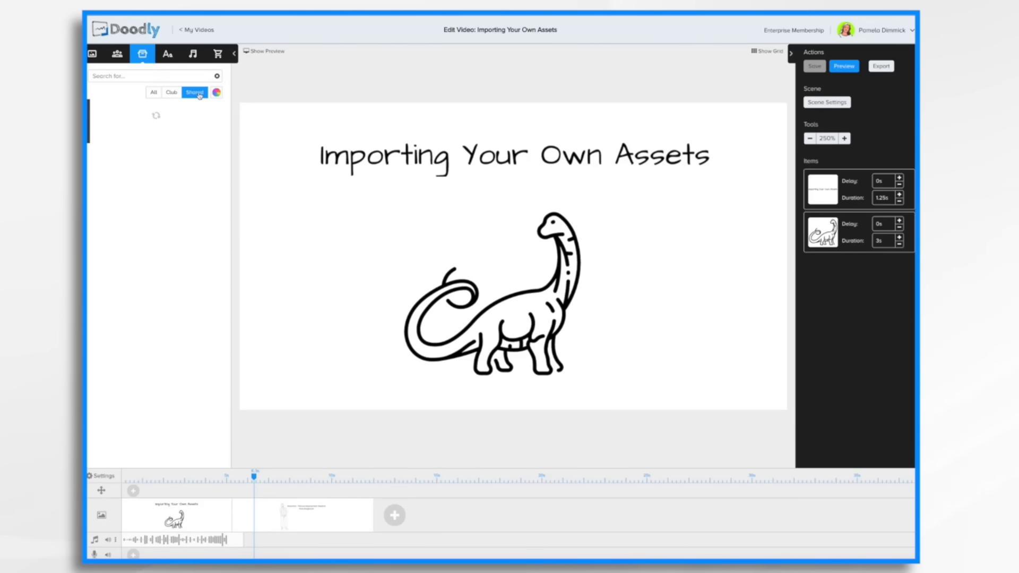
left_click(153, 93)
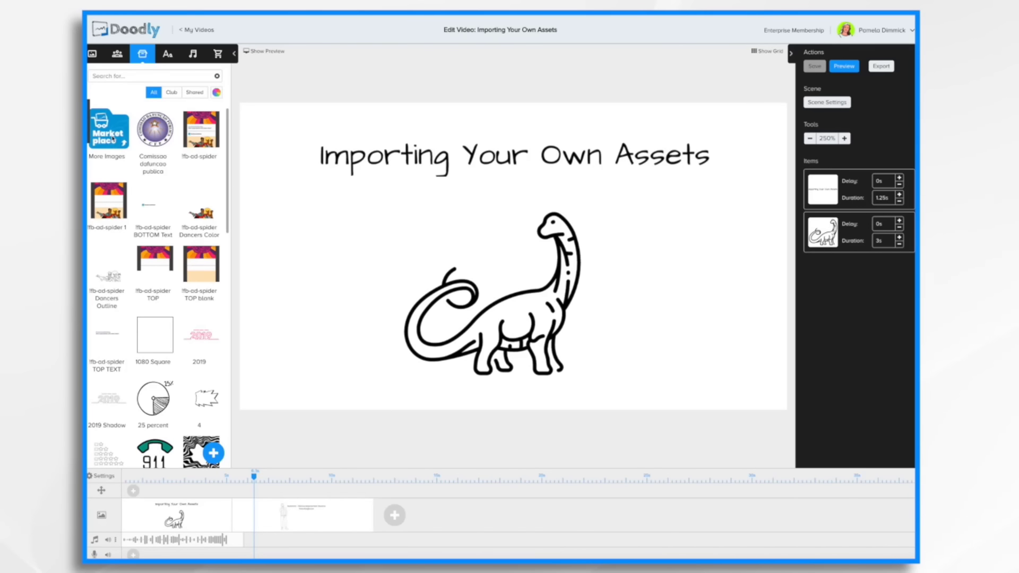
Open the Doodly Marketplace and scroll through the most recent bundles.
left_click(113, 139)
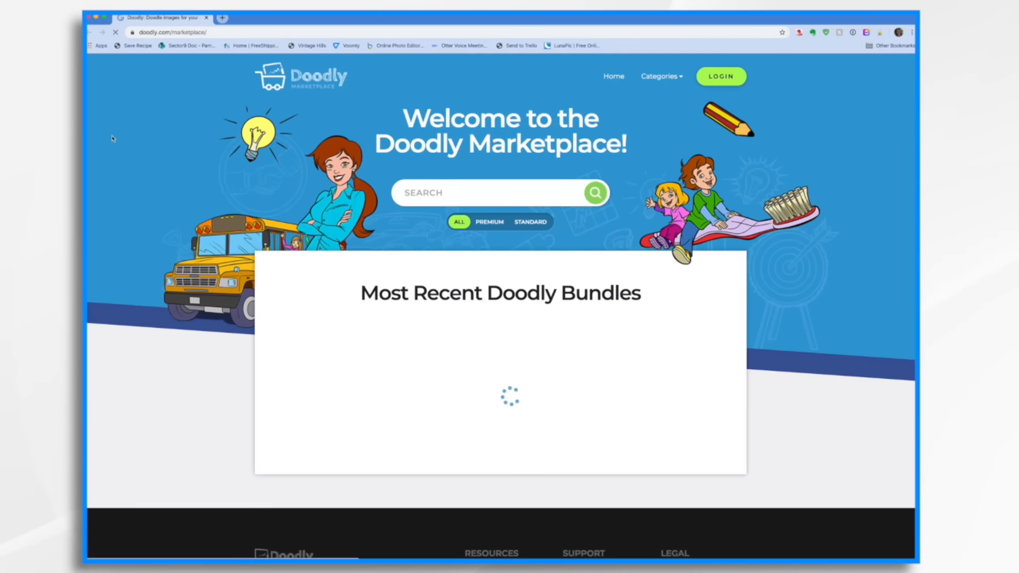
scroll(520, 366, "down", 3)
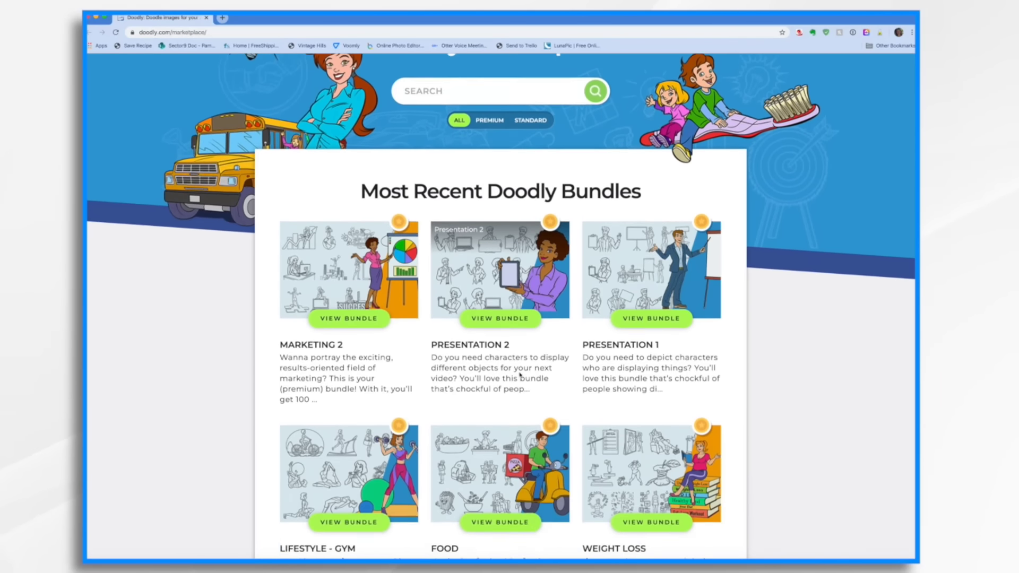
scroll(520, 372, "down", 7)
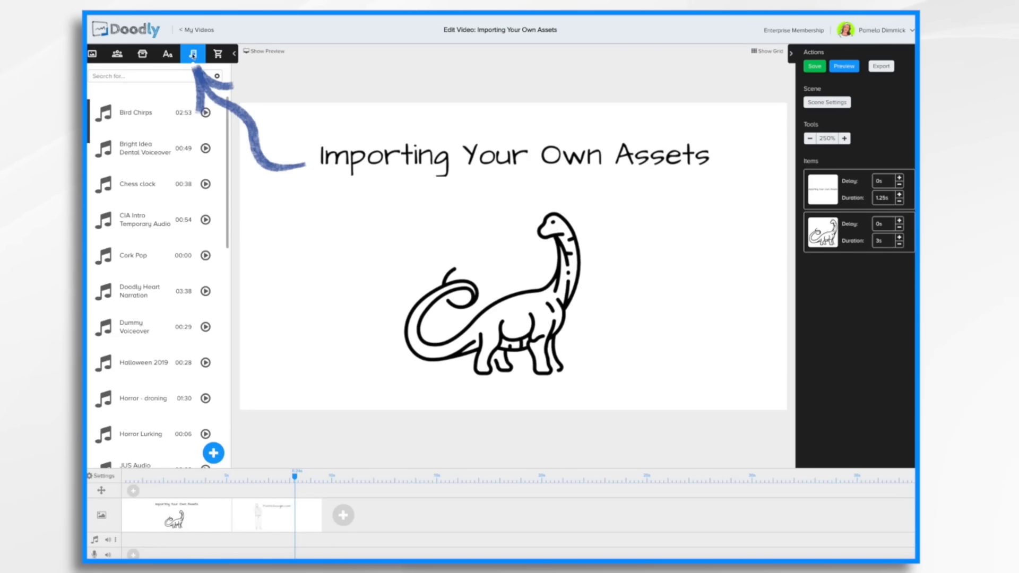
Import the AnimalBirdCart CTE01_18.4 sound file into the sounds library.
left_click(215, 454)
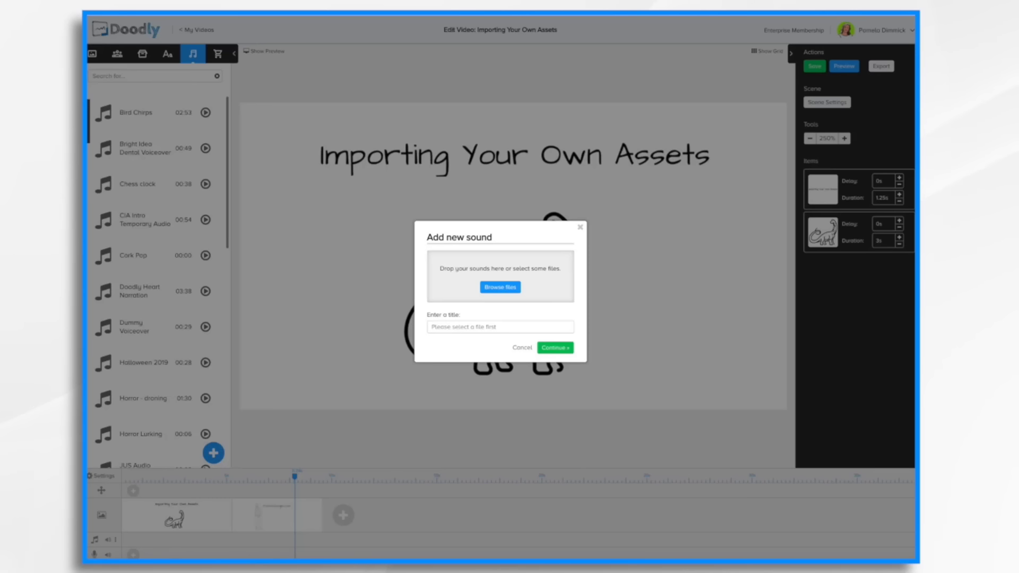
left_click_drag(891, 176, 491, 282)
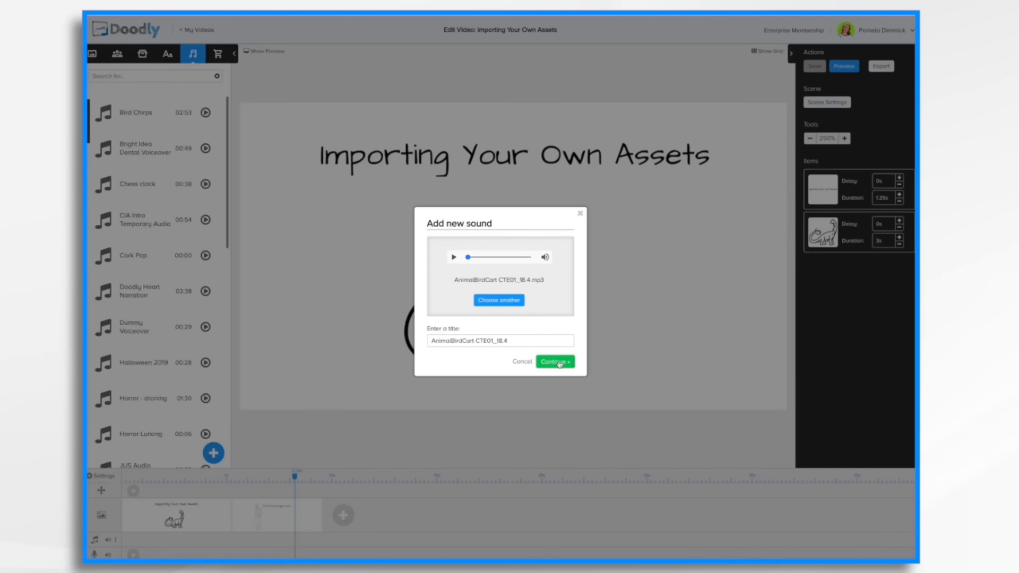
left_click(560, 363)
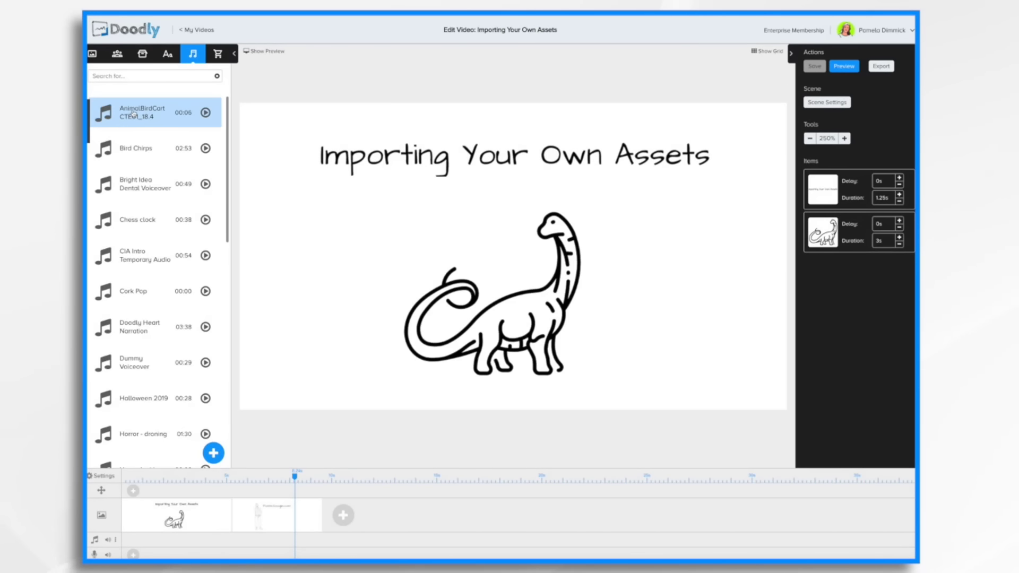
Place the AnimalBirdCart CTE01_18.4 sound on the timeline's audio track.
left_click_drag(133, 113, 189, 541)
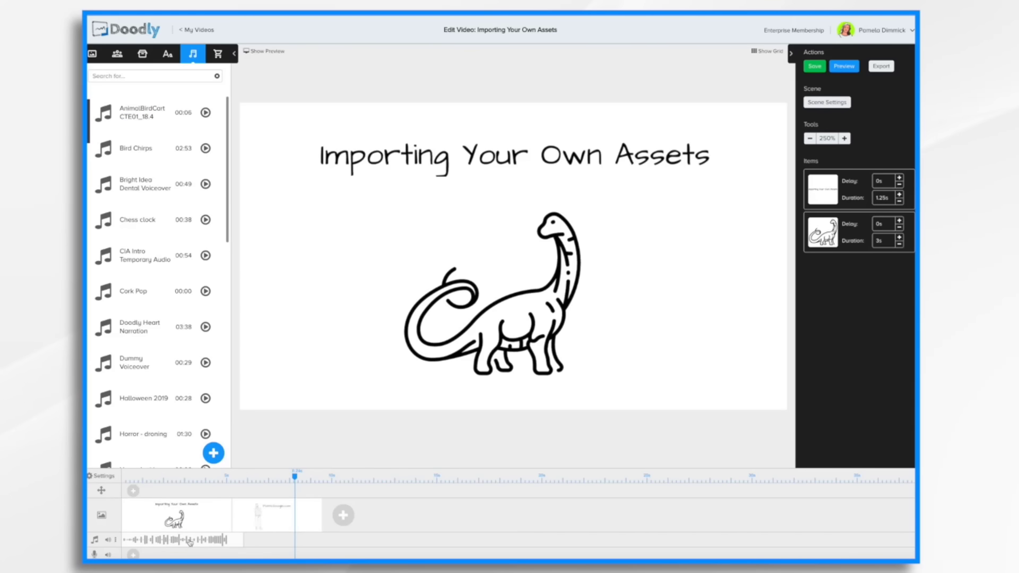
left_click_drag(296, 478, 206, 478)
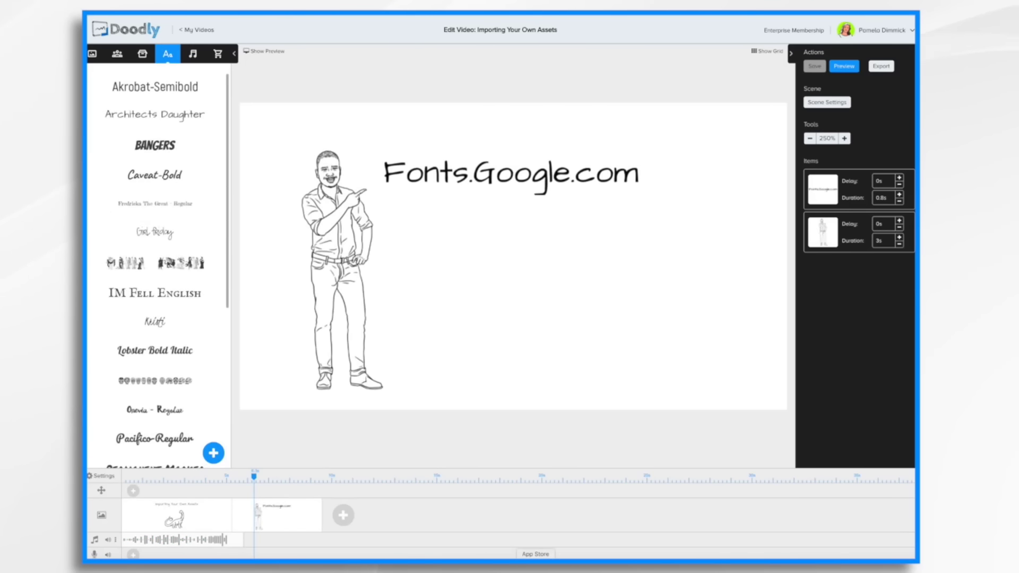
Import the Acme-Regular.ttf font from the Acme folder in Downloads as a new text font.
scroll(168, 379, "down", 5)
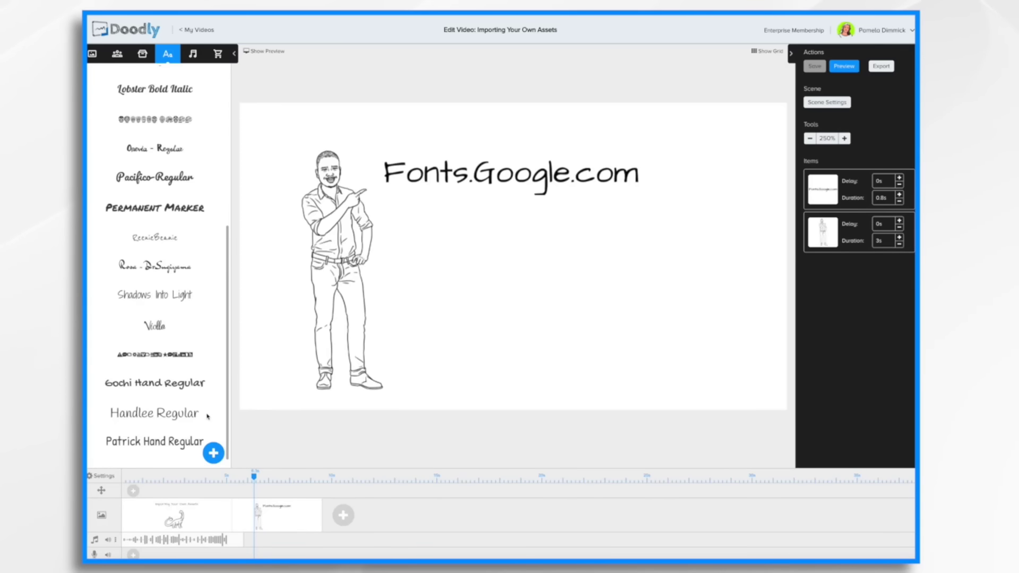
scroll(175, 255, "up", 5)
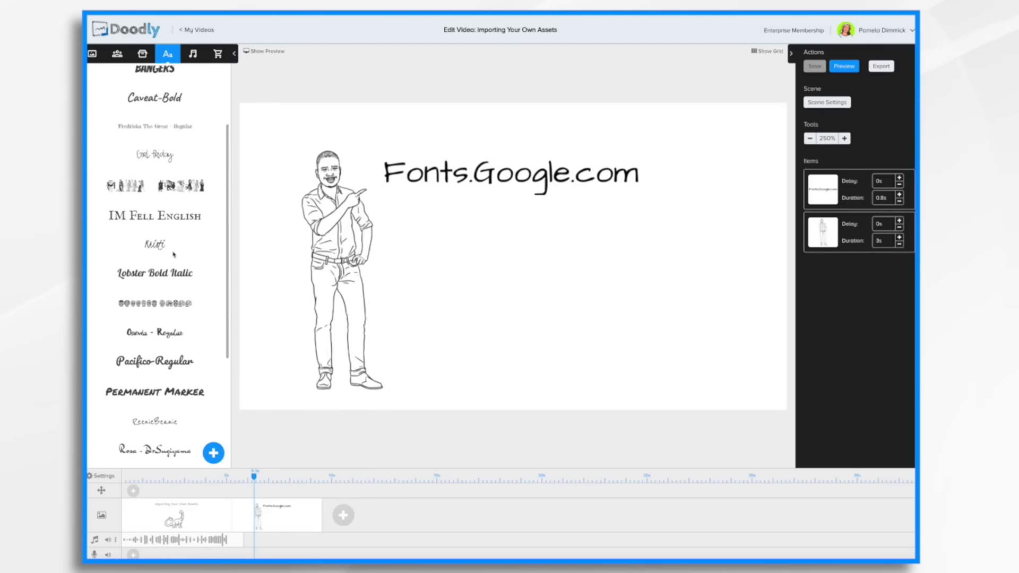
scroll(174, 255, "down", 5)
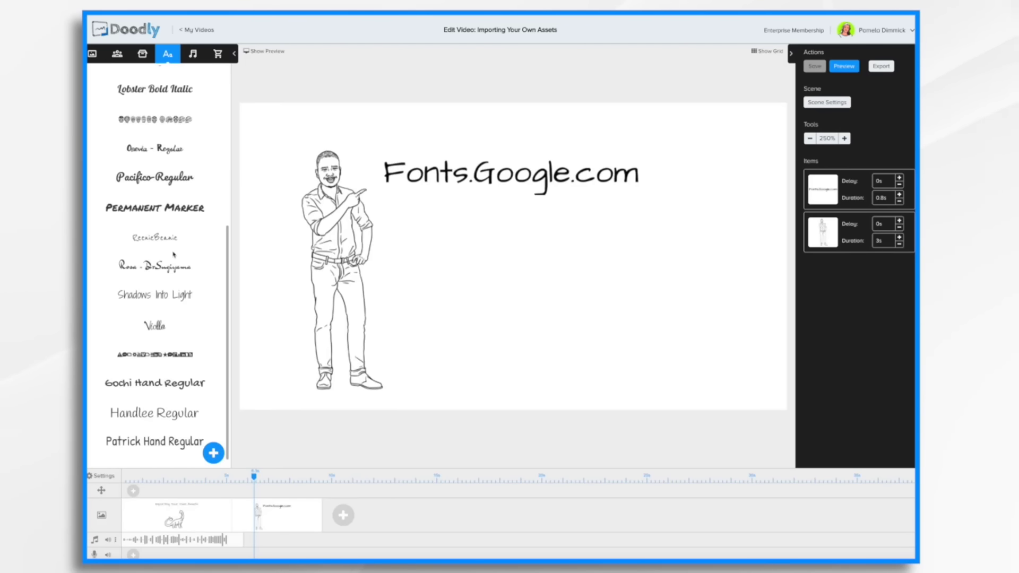
scroll(174, 255, "up", 3)
scroll(174, 255, "down", 3)
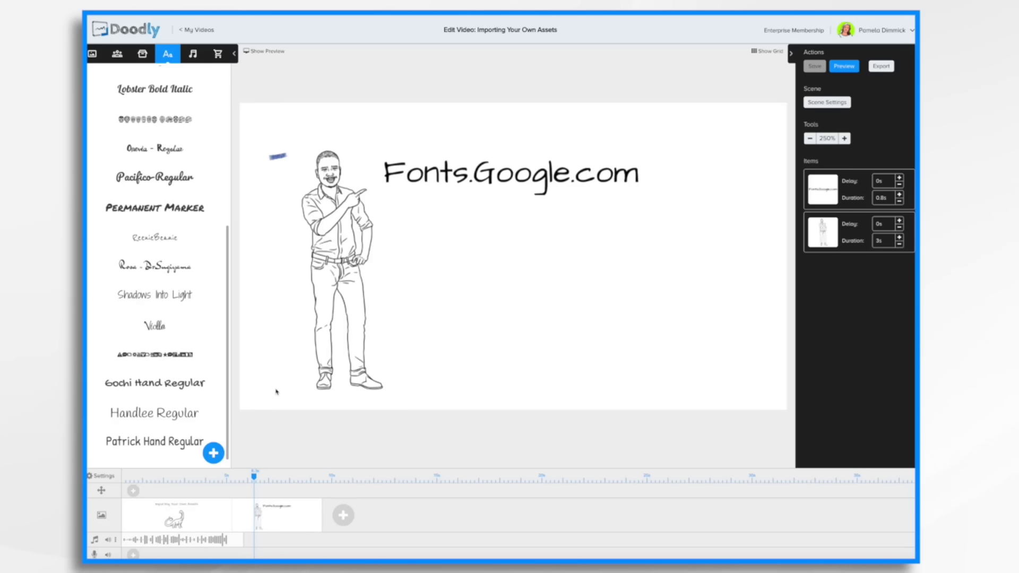
left_click(215, 461)
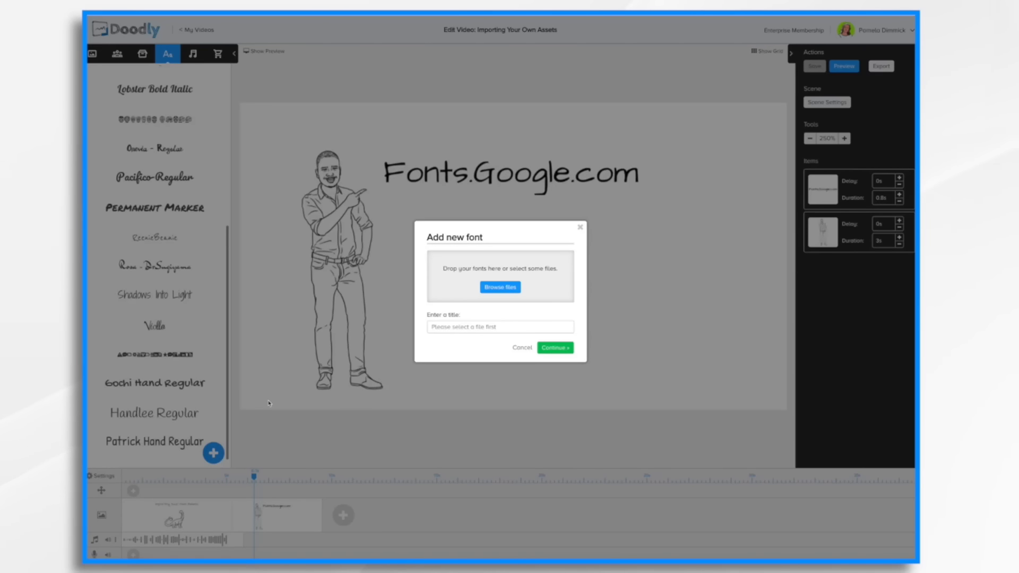
left_click(500, 287)
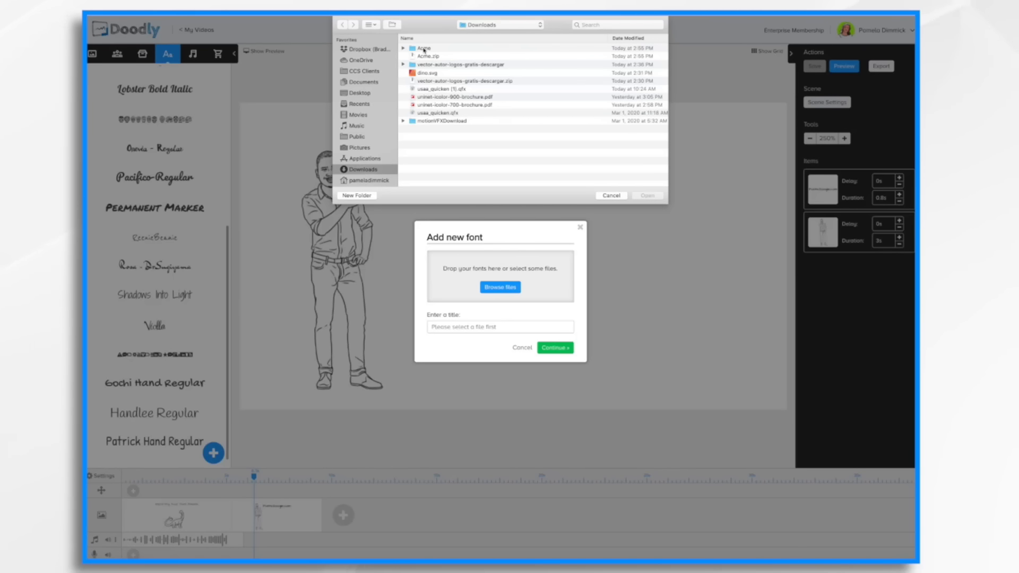
double_click(423, 49)
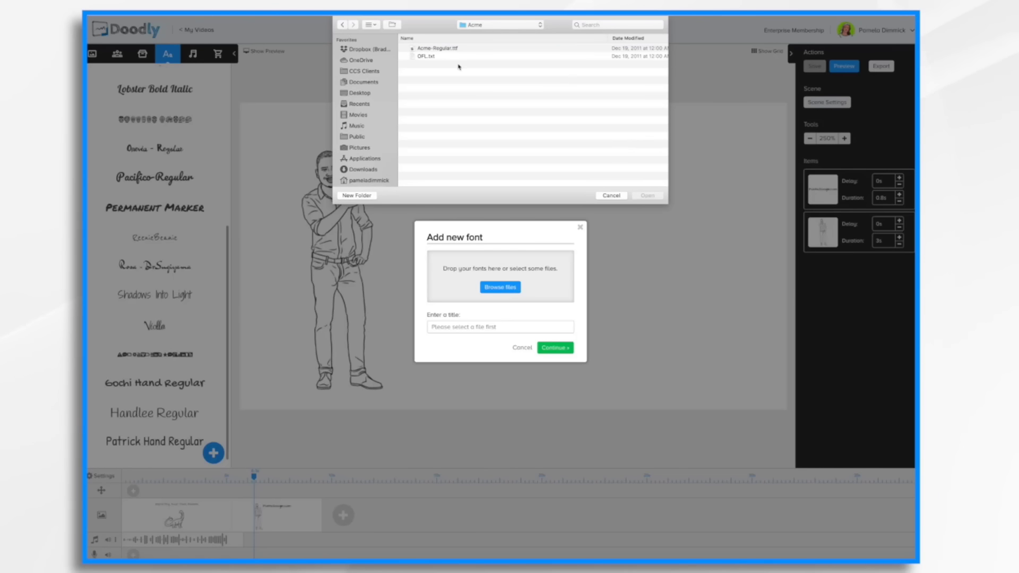
left_click(445, 49)
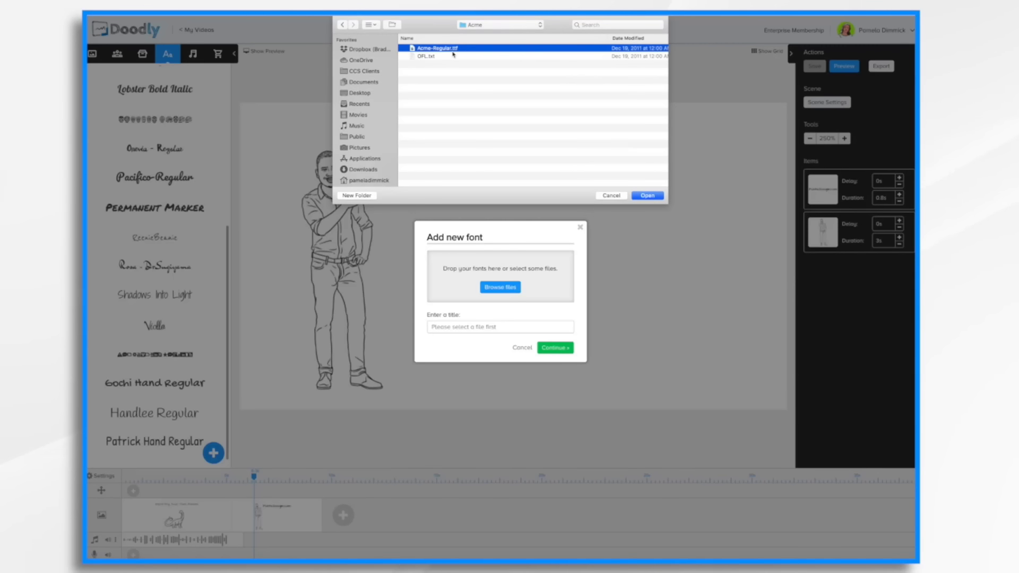
left_click(649, 196)
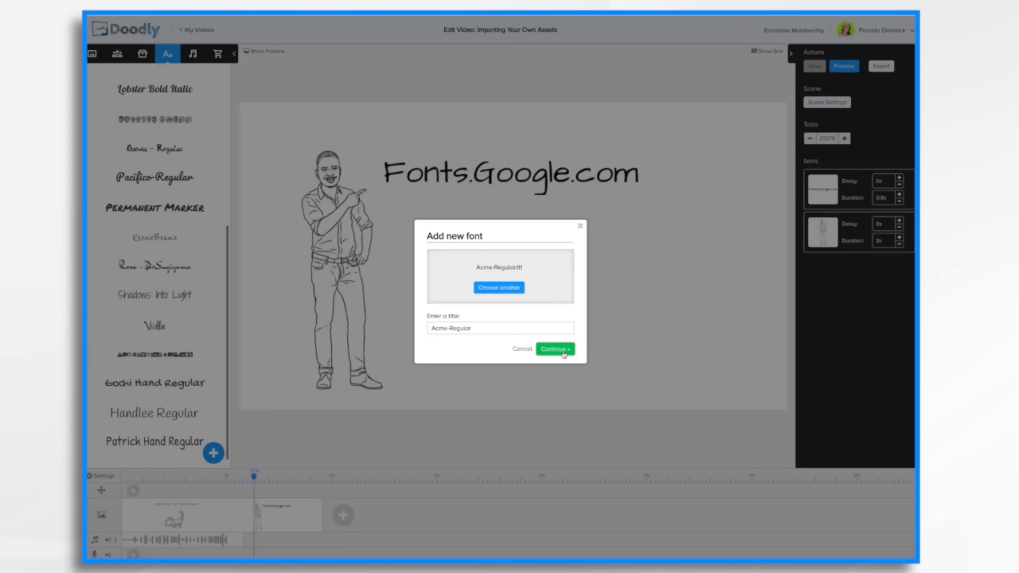
left_click(555, 350)
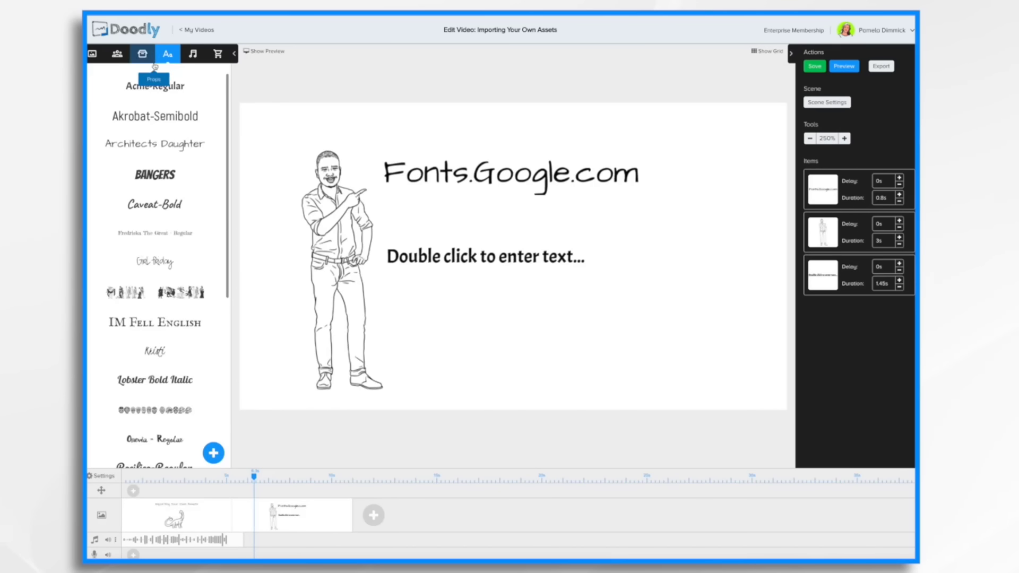
Replace the placeholder text with "Acme Font - This is an imported font I found on Fonts.Google.com" and nudge it upward.
double_click(470, 256)
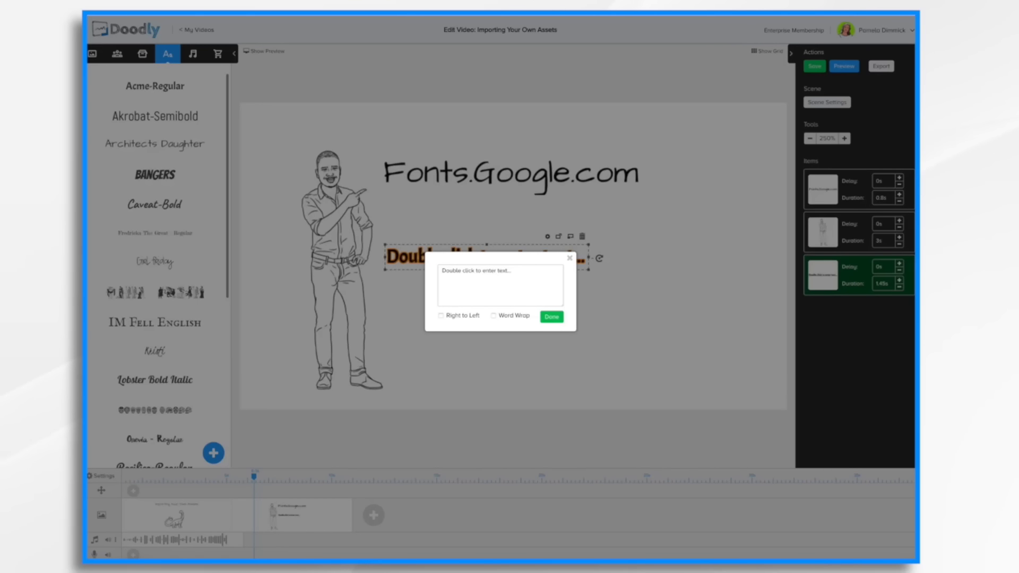
key("ctrl+a")
type("Acme Font - This is an imported font I found on Fonts.Google.com")
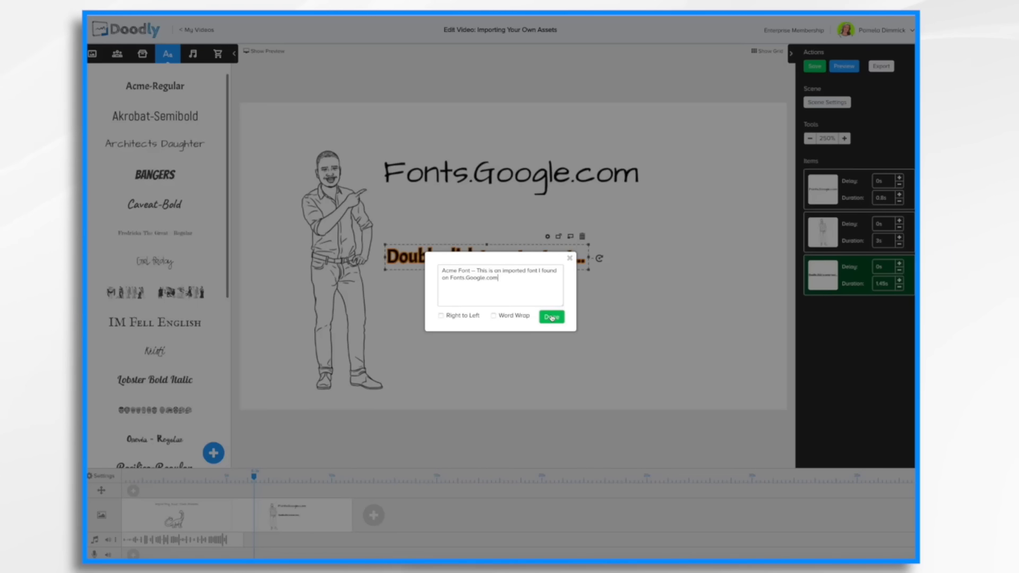
left_click(552, 317)
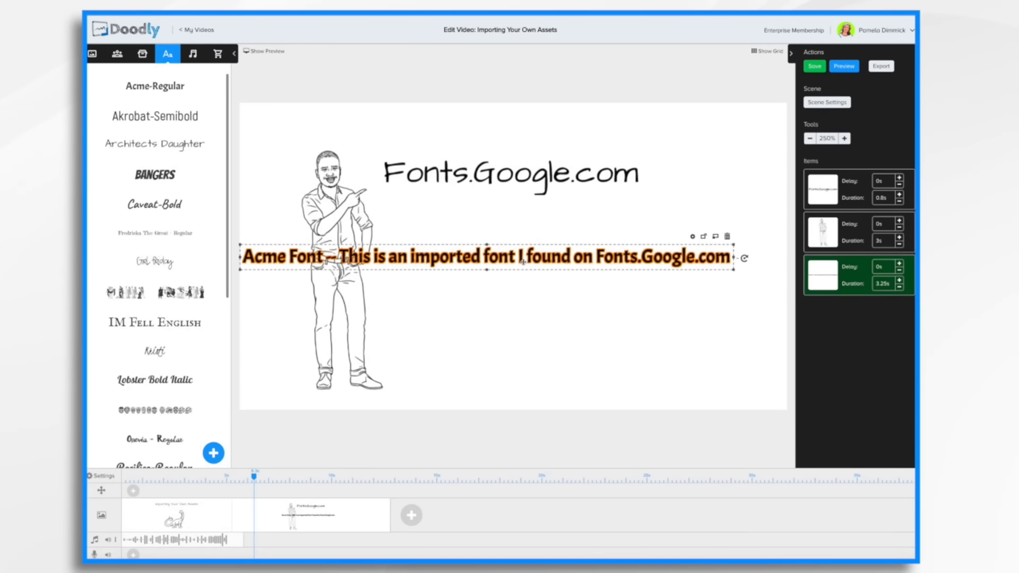
left_click_drag(524, 261, 560, 251)
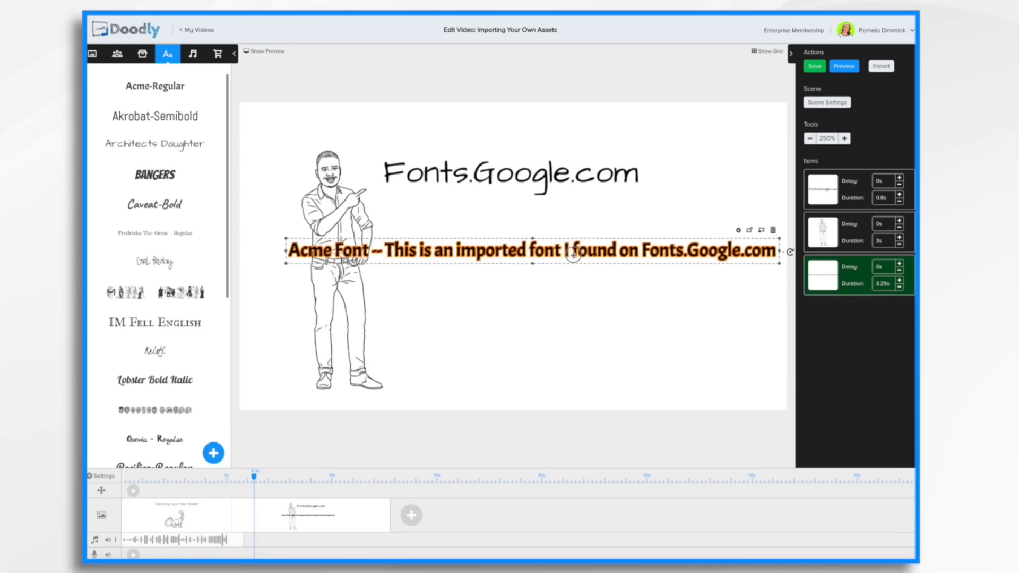
Turn on Word Wrap for the Acme text and widen its text box.
left_click(728, 228)
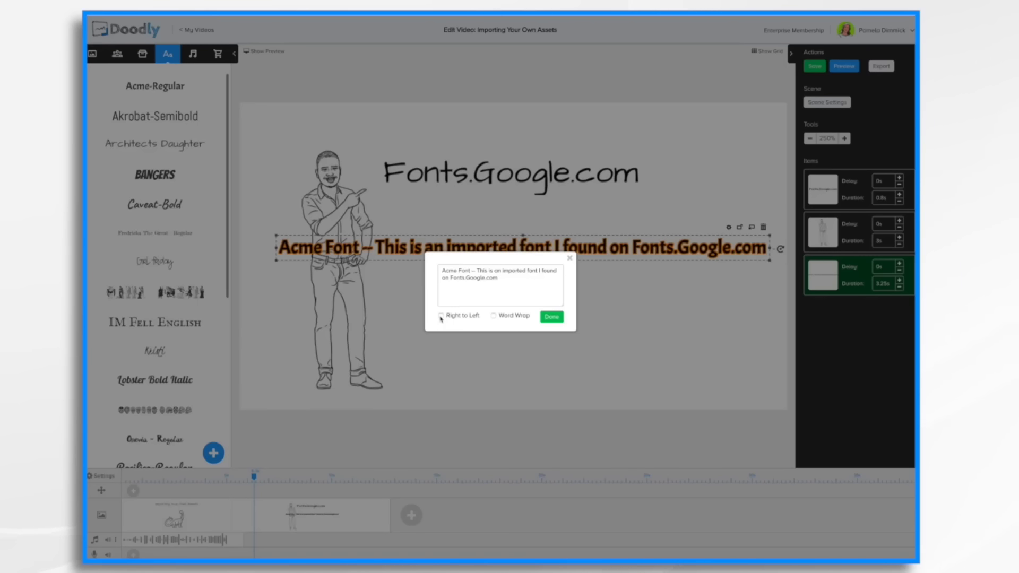
left_click(440, 316)
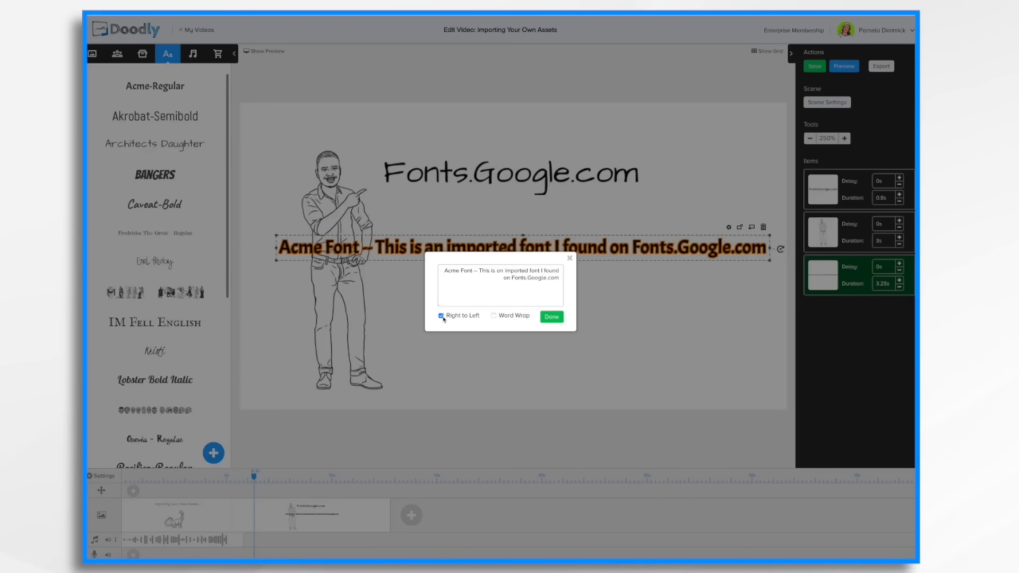
left_click(441, 317)
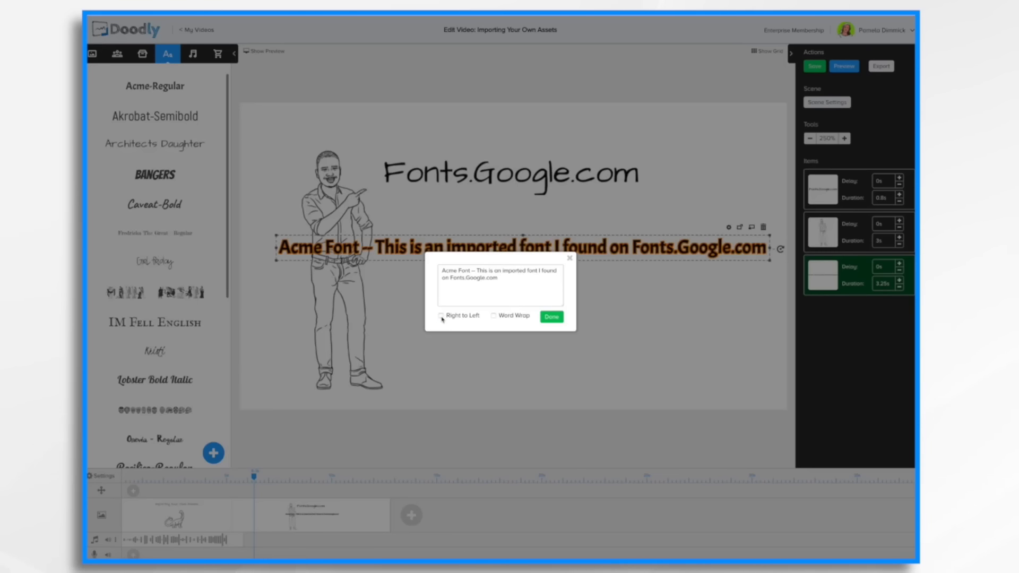
left_click(493, 317)
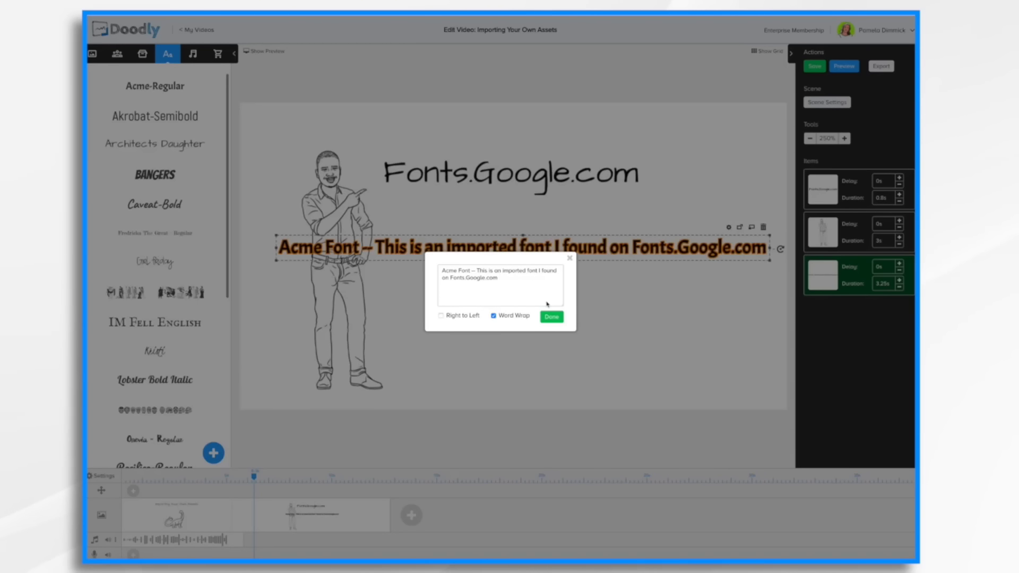
left_click(552, 317)
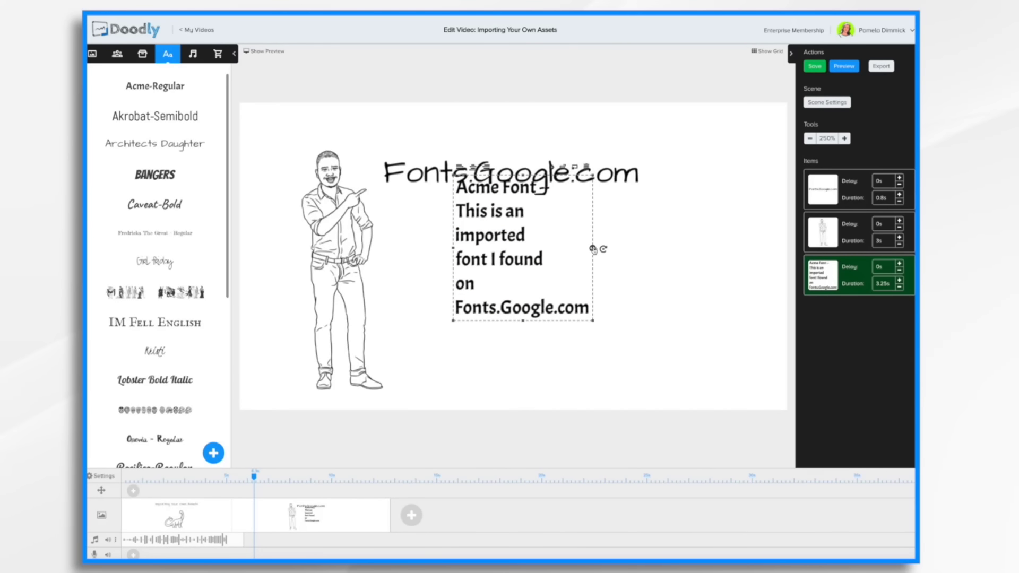
left_click_drag(593, 249, 718, 248)
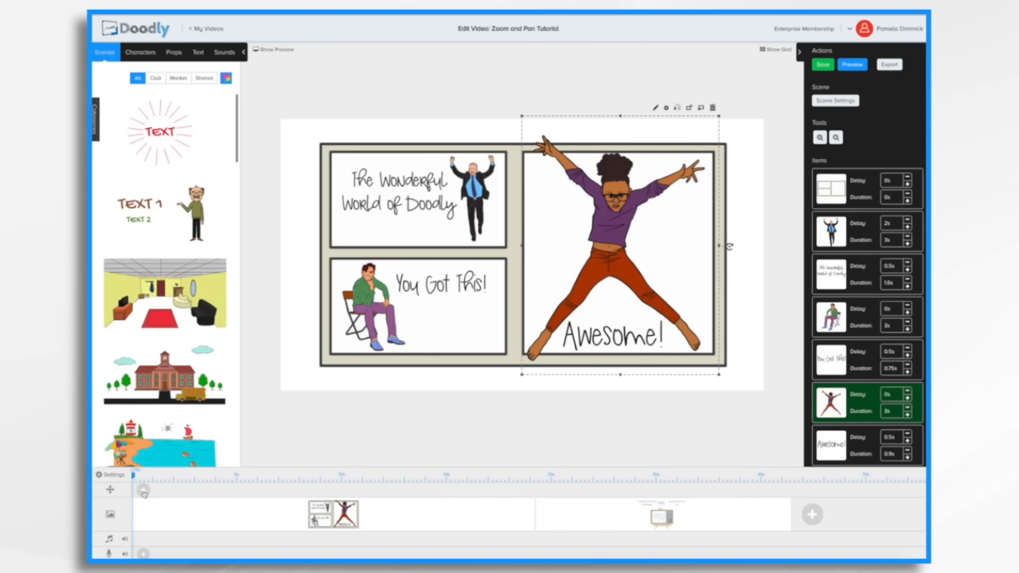
Add a pan and zoom transition at the start of the camera track, lengthen it, and open its settings.
left_click(144, 491)
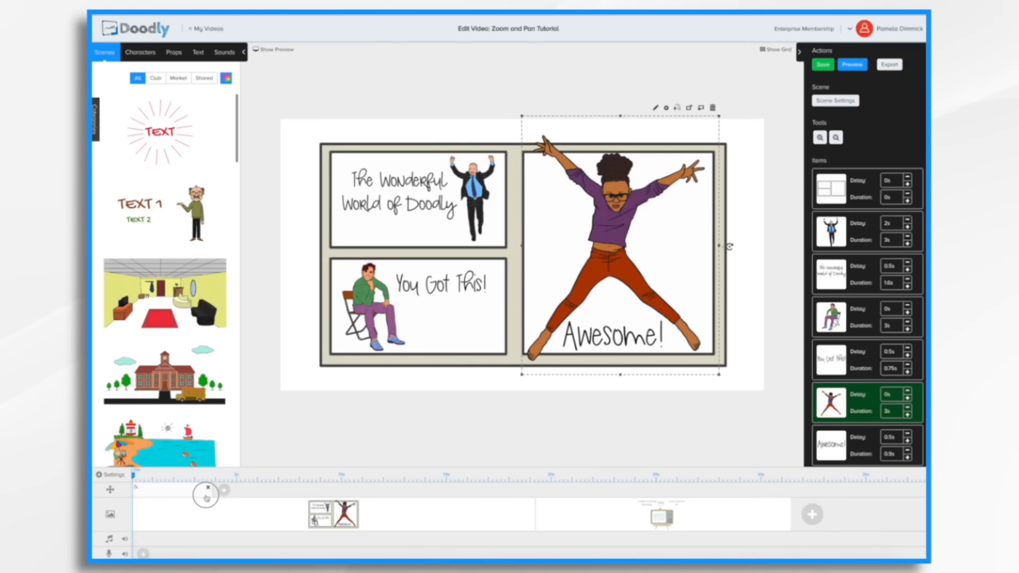
left_click_drag(174, 493, 213, 490)
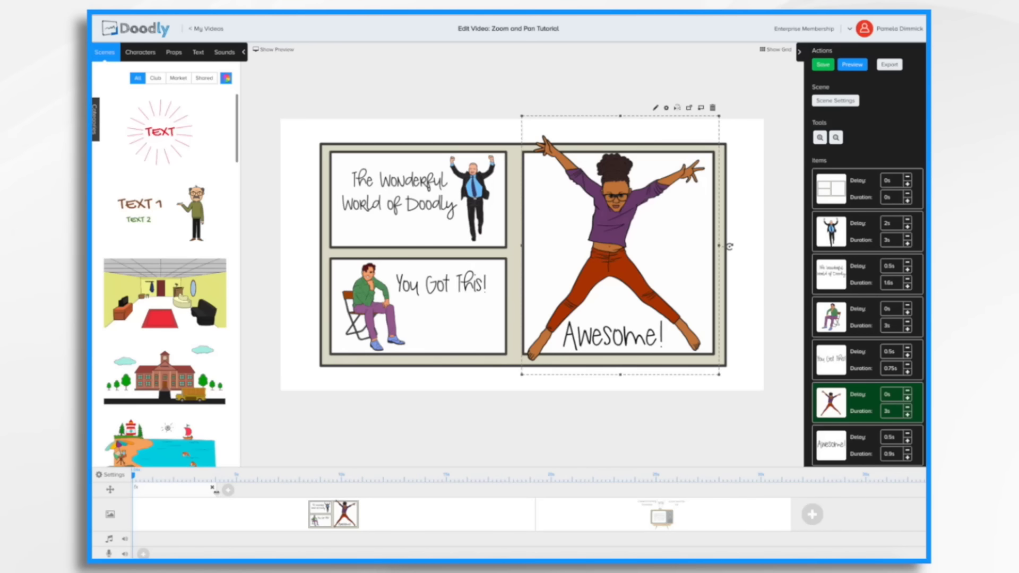
double_click(168, 494)
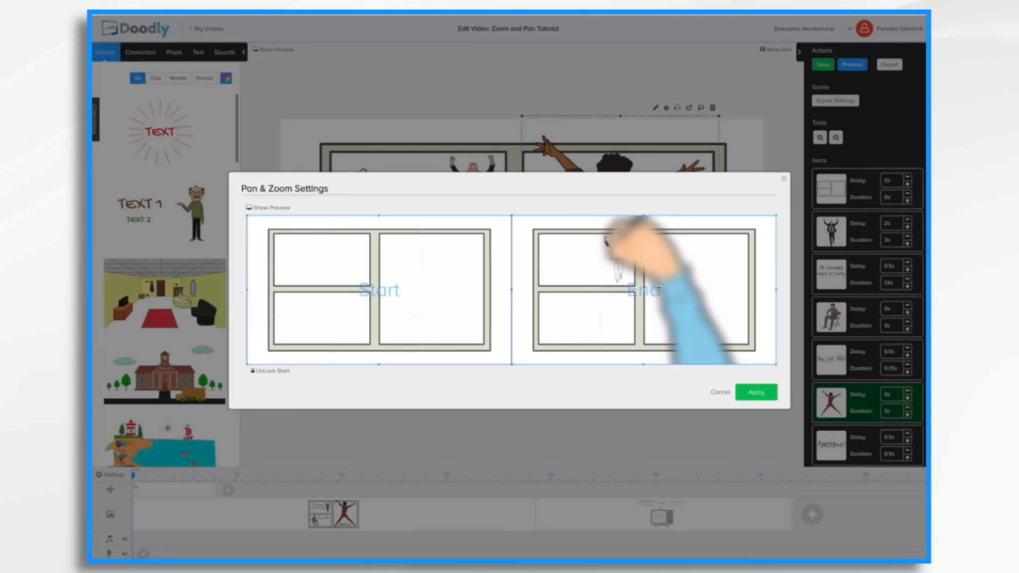
Shrink the pan and zoom End frame onto the top-left panel and preview the camera move.
left_click_drag(776, 365, 589, 258)
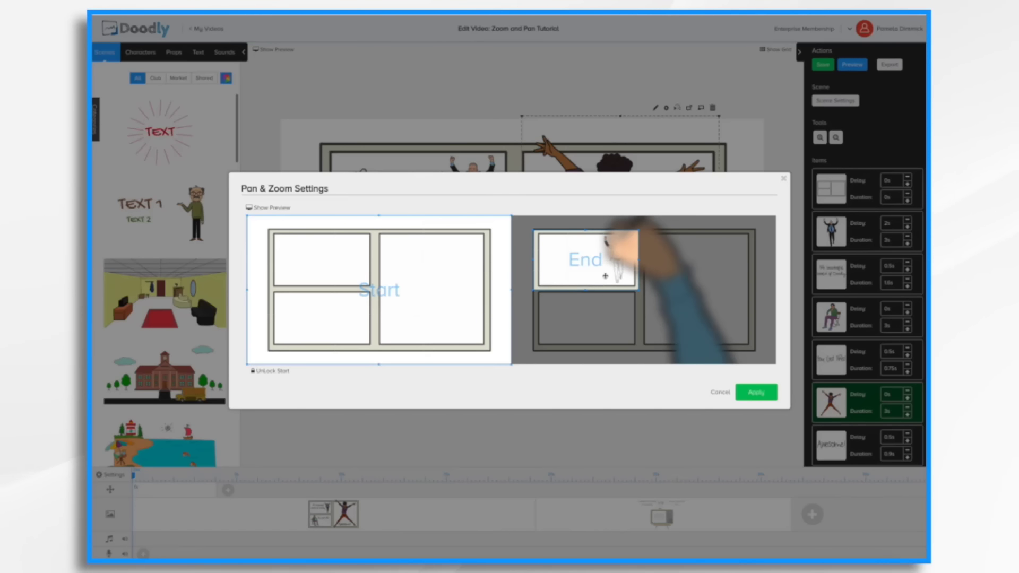
left_click(260, 209)
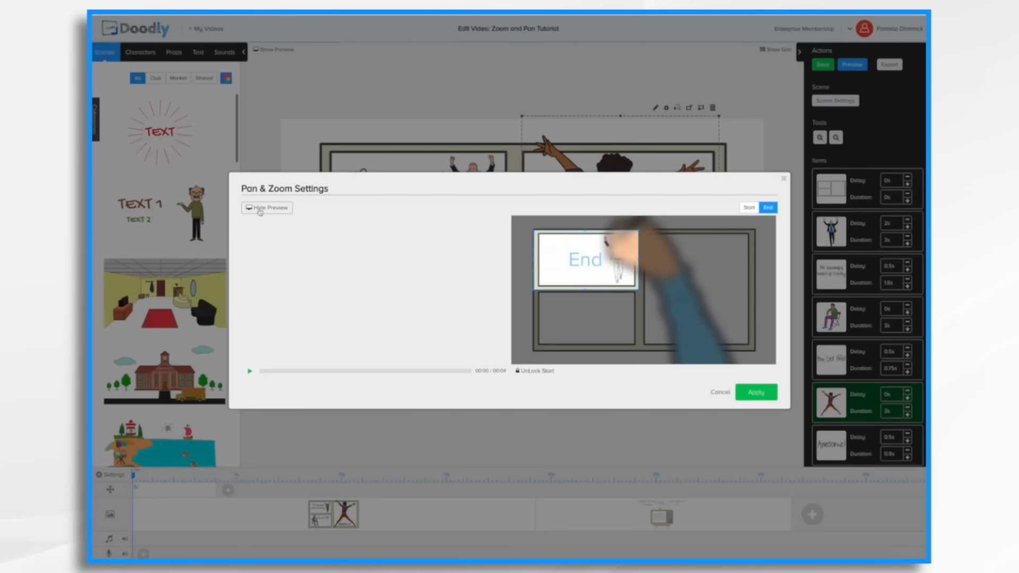
left_click(250, 372)
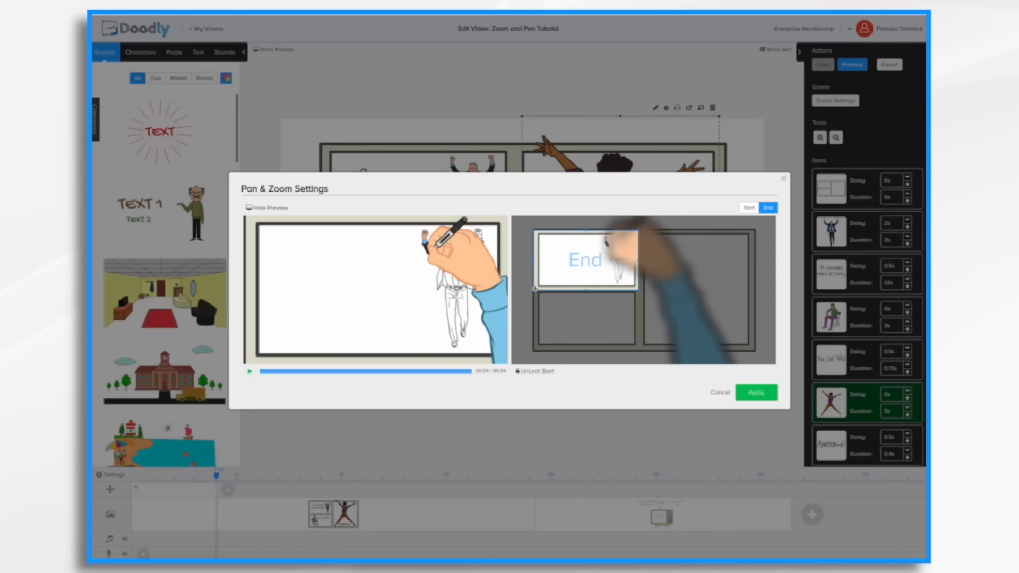
left_click_drag(535, 289, 538, 288)
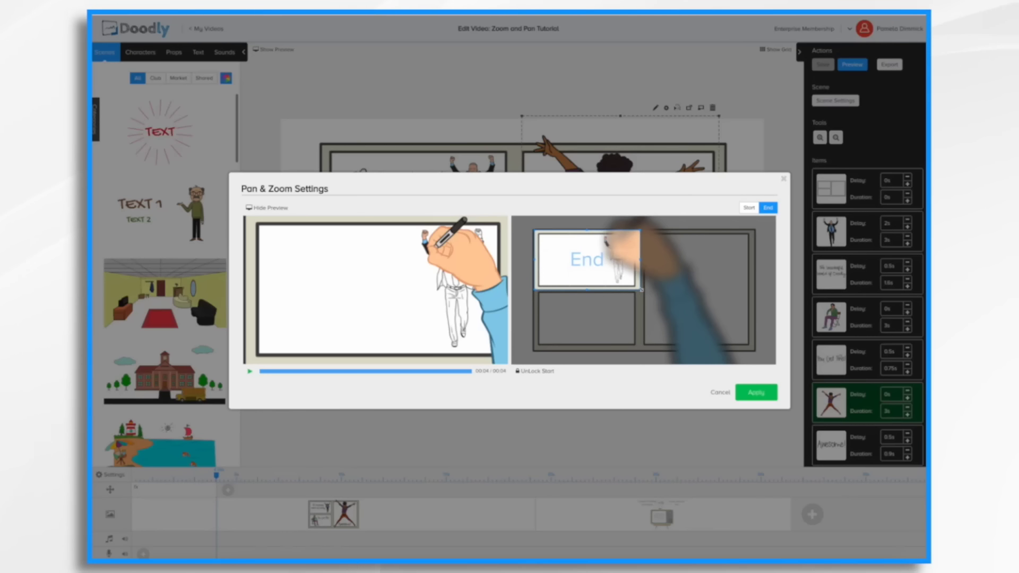
left_click_drag(640, 290, 636, 289)
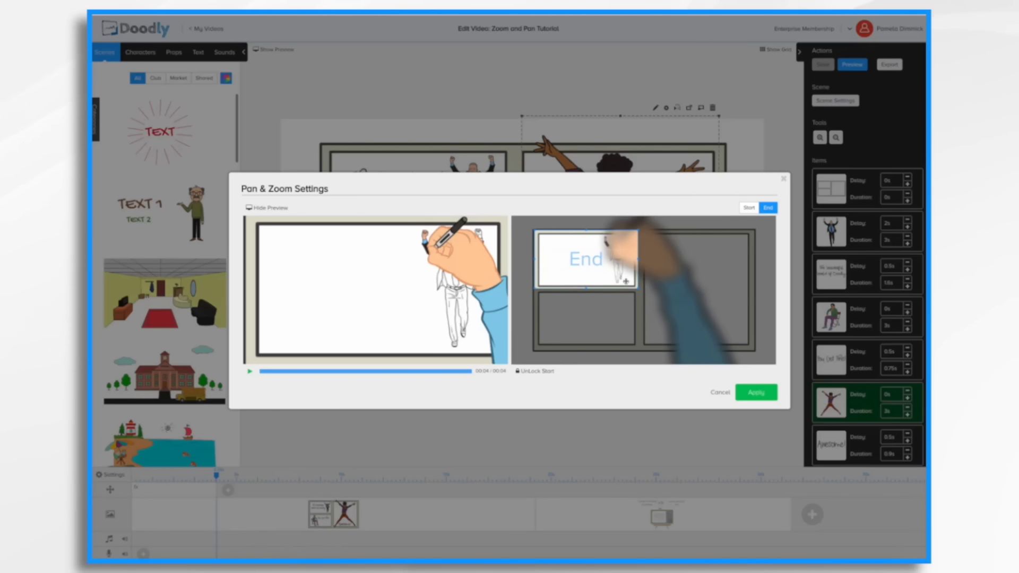
left_click_drag(591, 262, 592, 263)
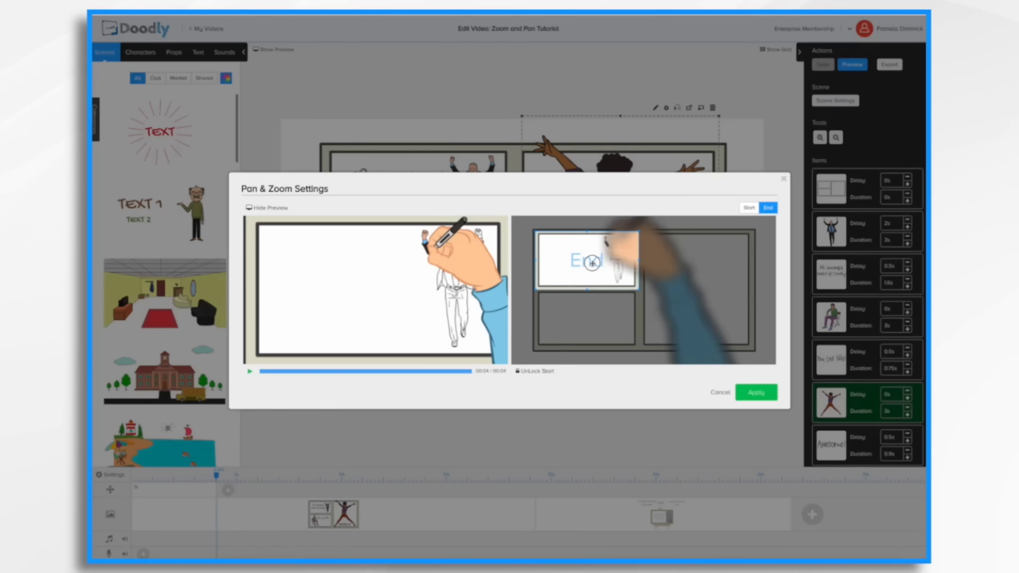
Replay the pan and zoom preview and switch between its Start and End views.
left_click(249, 372)
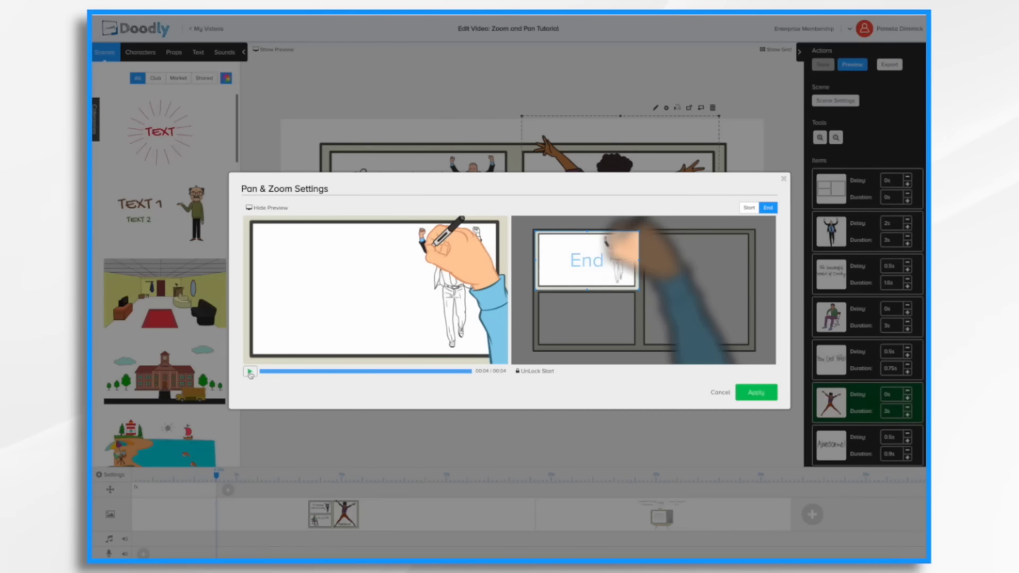
left_click(769, 210)
left_click(745, 212)
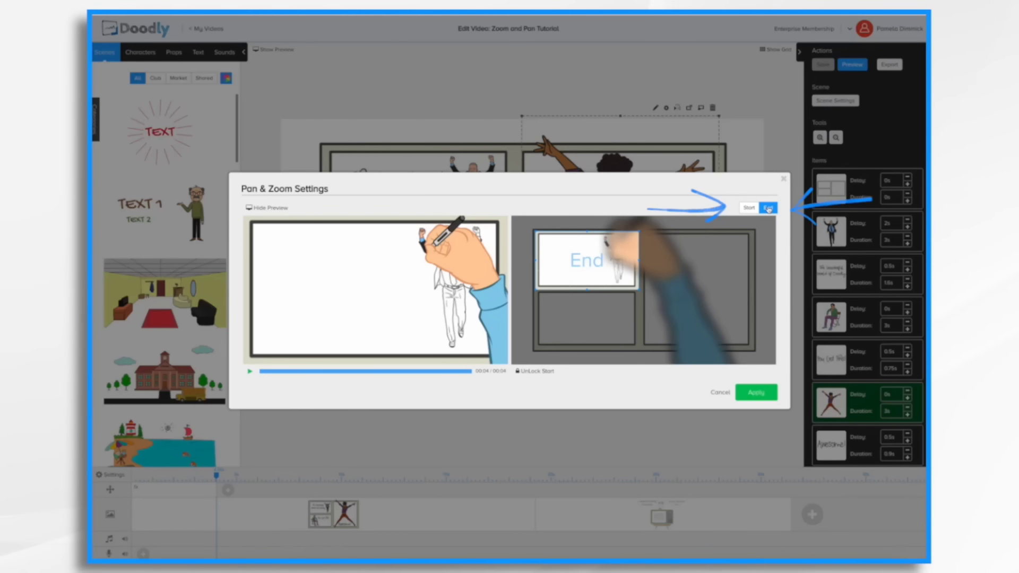
Toggle between the Start and End views once more and apply the first pan and zoom transition.
left_click(748, 207)
left_click(769, 208)
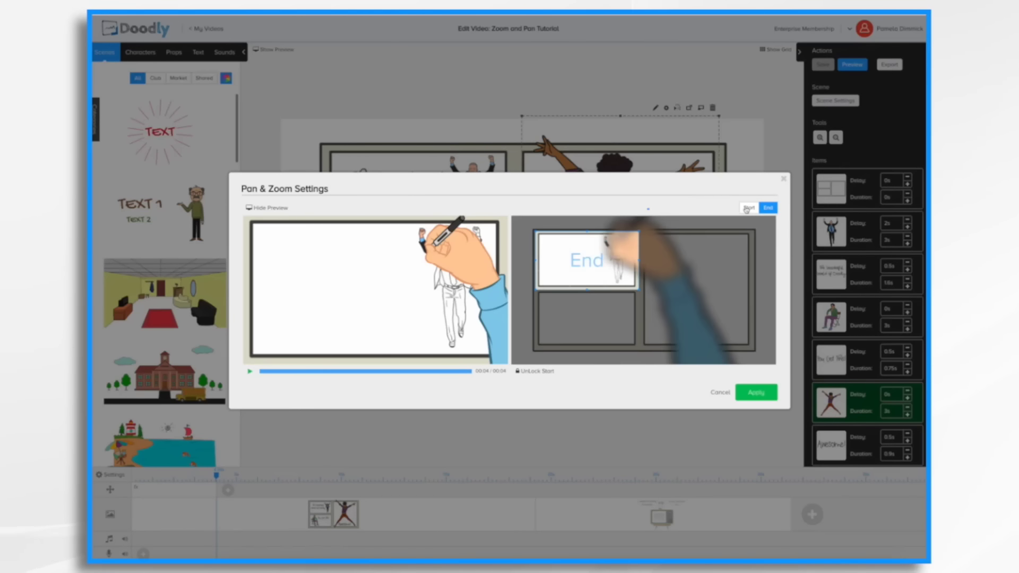
left_click(773, 209)
left_click(768, 207)
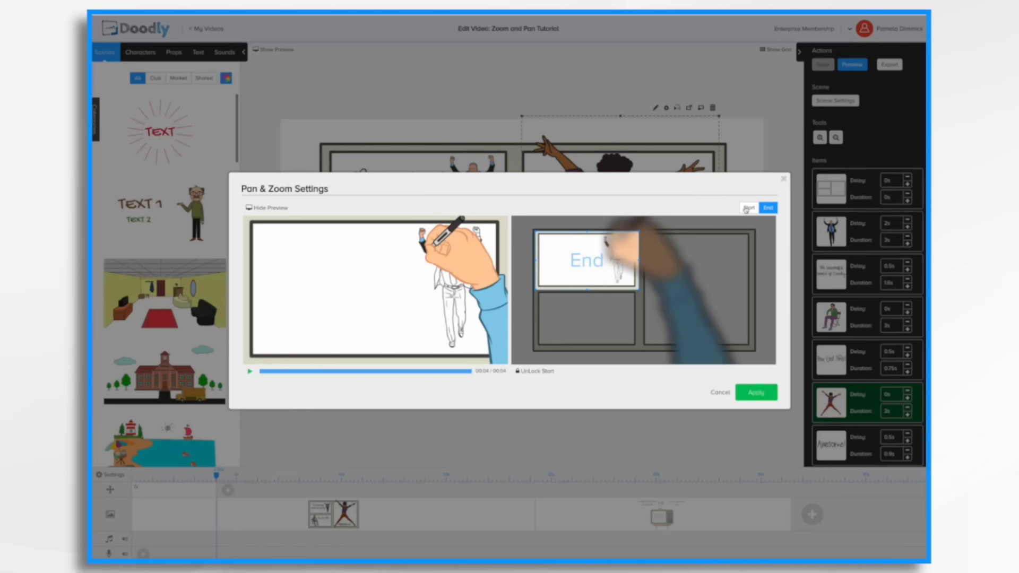
left_click(754, 396)
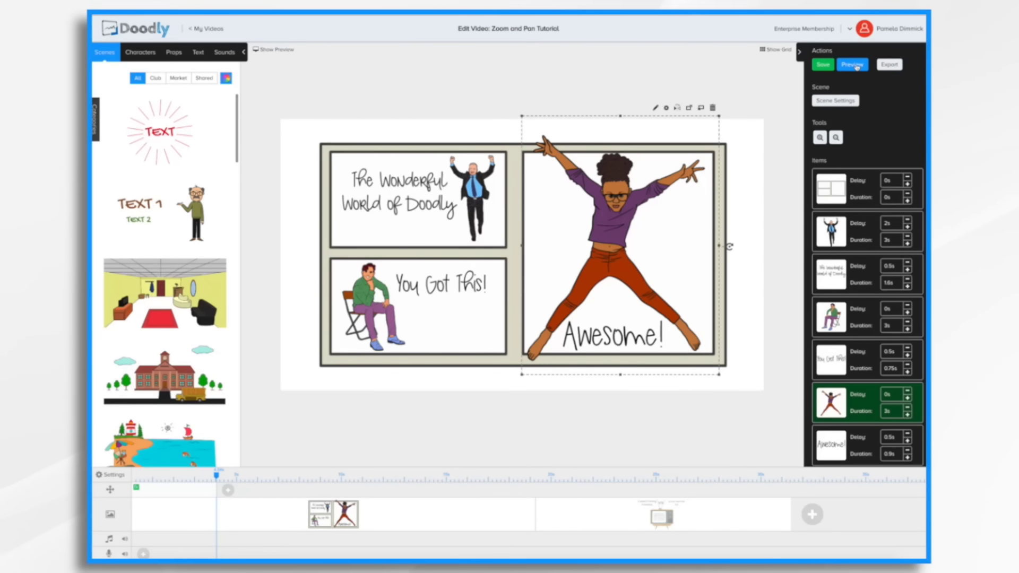
Preview the whole video, close the preview, and save the project.
left_click(857, 68)
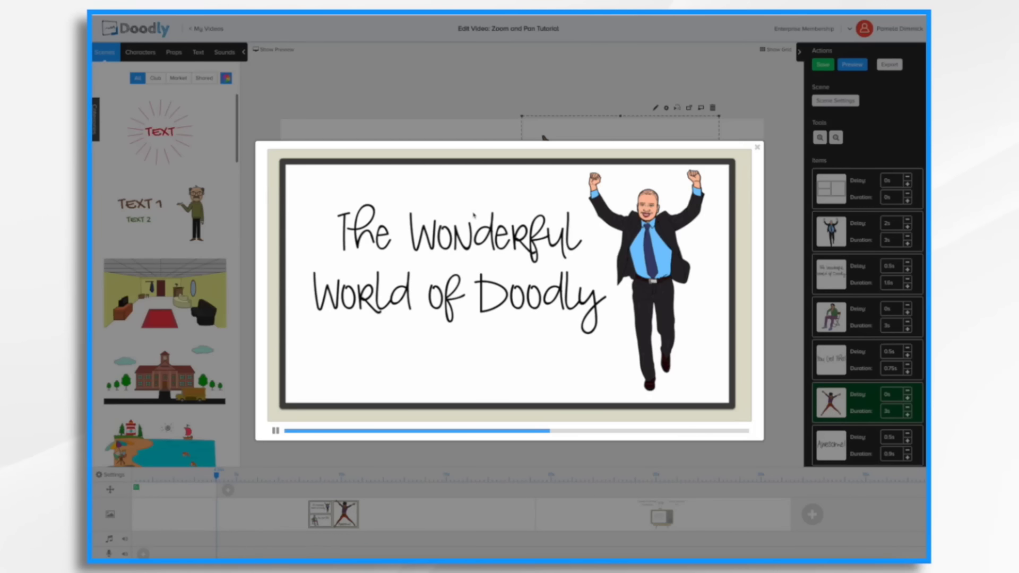
left_click(757, 147)
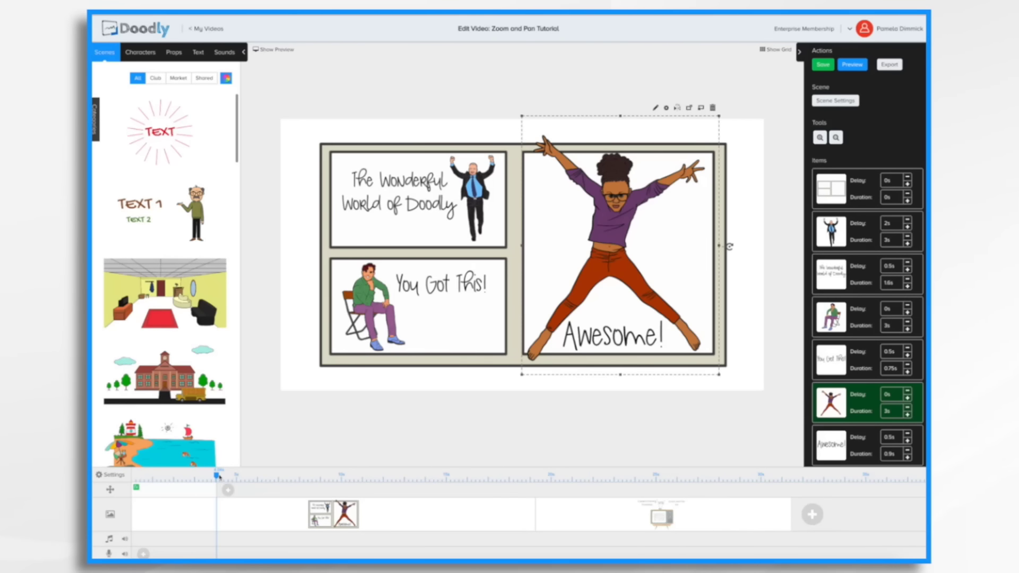
key("ctrl+s")
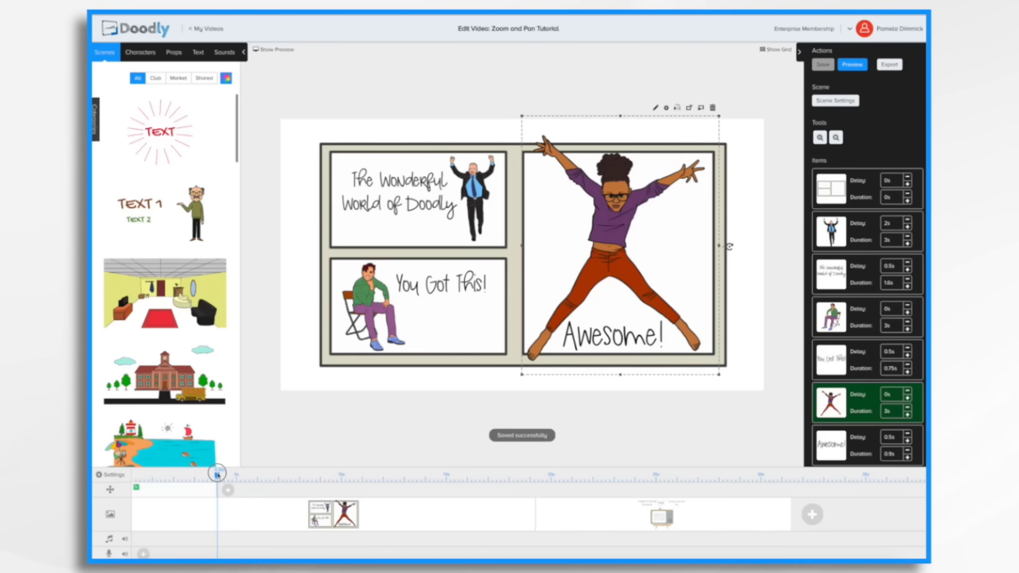
Move the playhead past the first transition and add a second pan and zoom transition, opening its settings.
left_click_drag(217, 474, 236, 474)
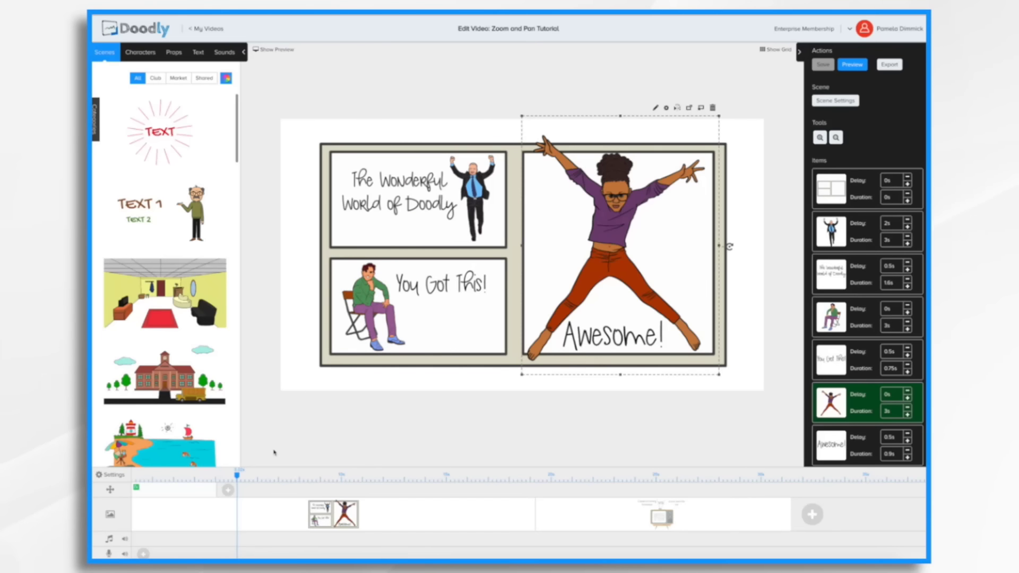
mouse_move(238, 474)
left_mouse_down()
mouse_move(259, 478)
mouse_move(246, 480)
left_mouse_up()
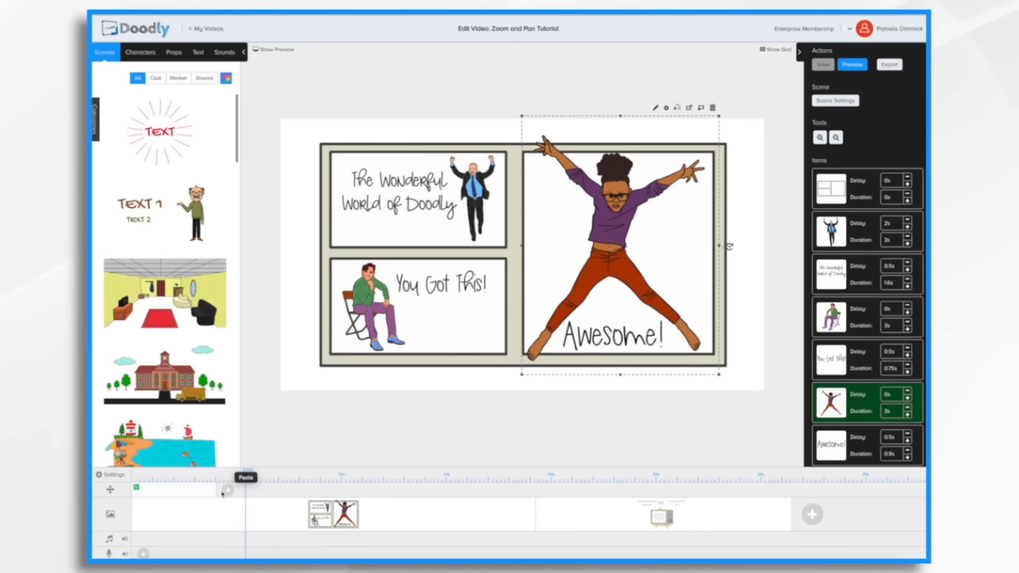
left_click(249, 493)
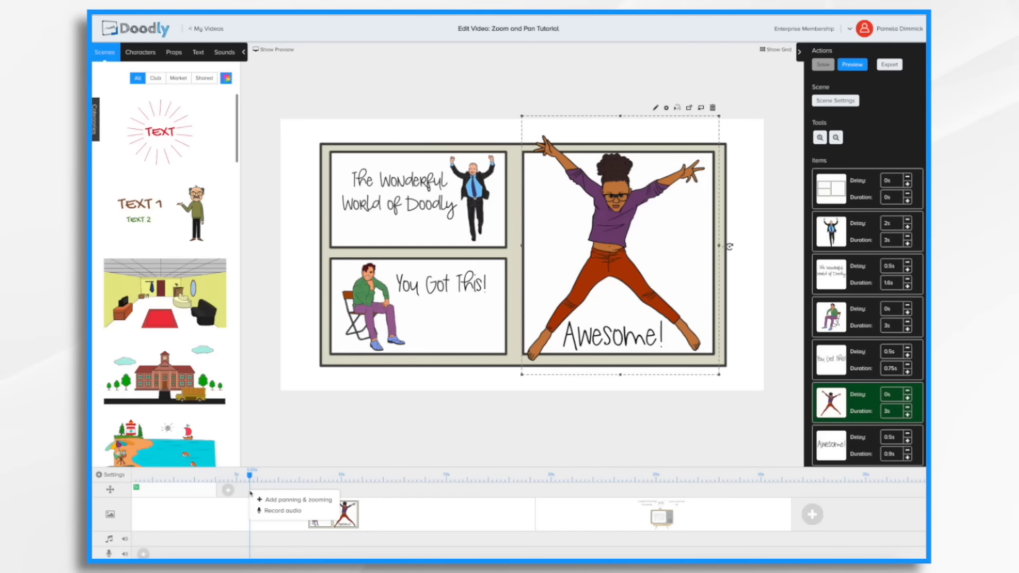
left_click(277, 501)
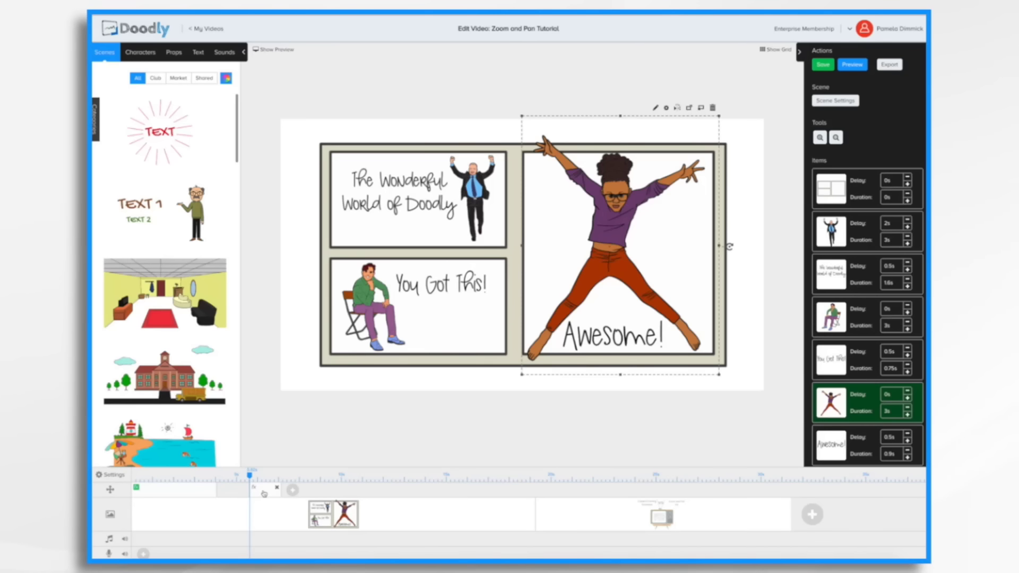
left_click(264, 493)
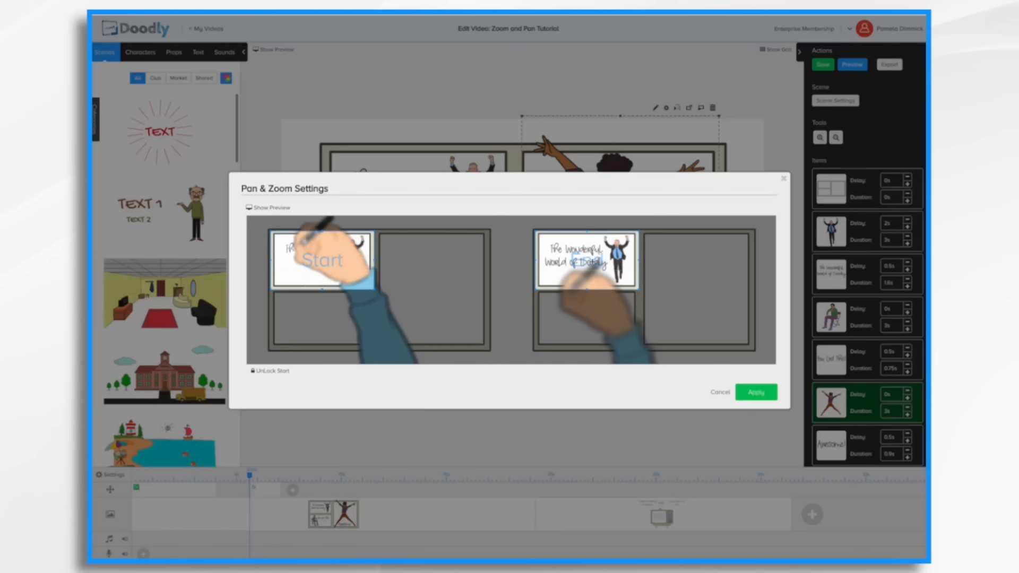
Move the second transition's End frame down onto the bottom-left panel, preview the camera move, and apply it.
left_click_drag(592, 261, 591, 319)
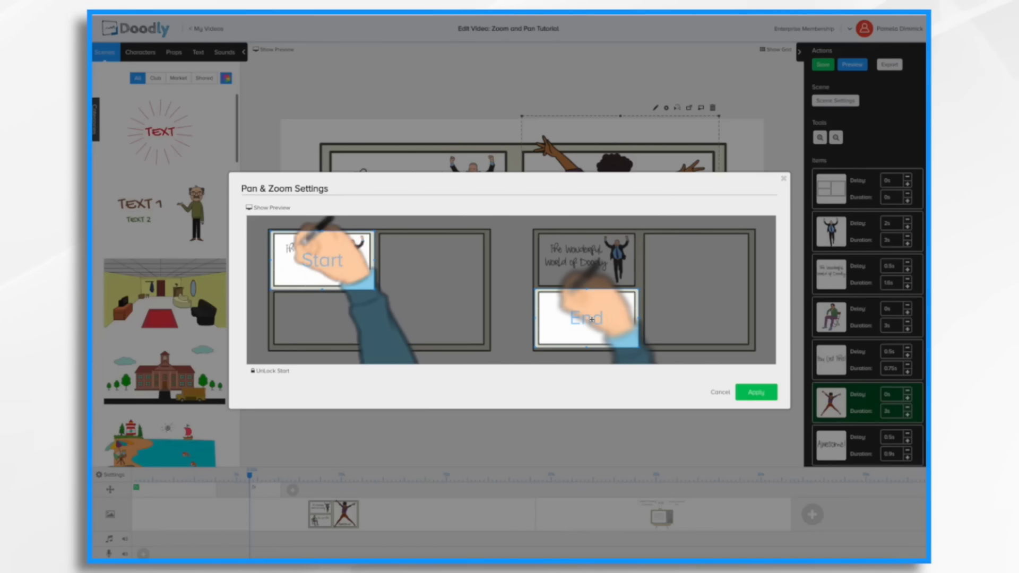
left_click(262, 209)
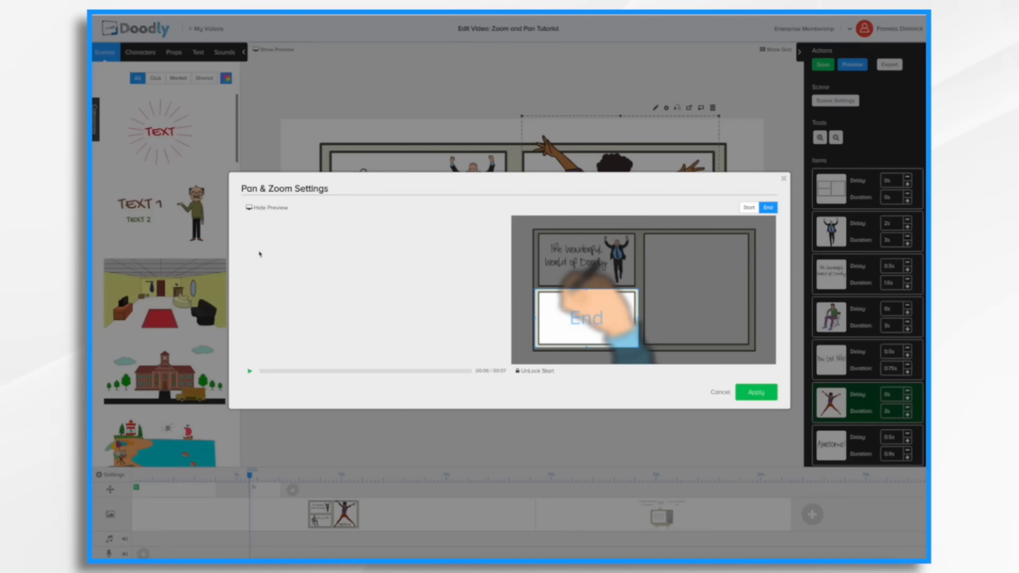
left_click(250, 372)
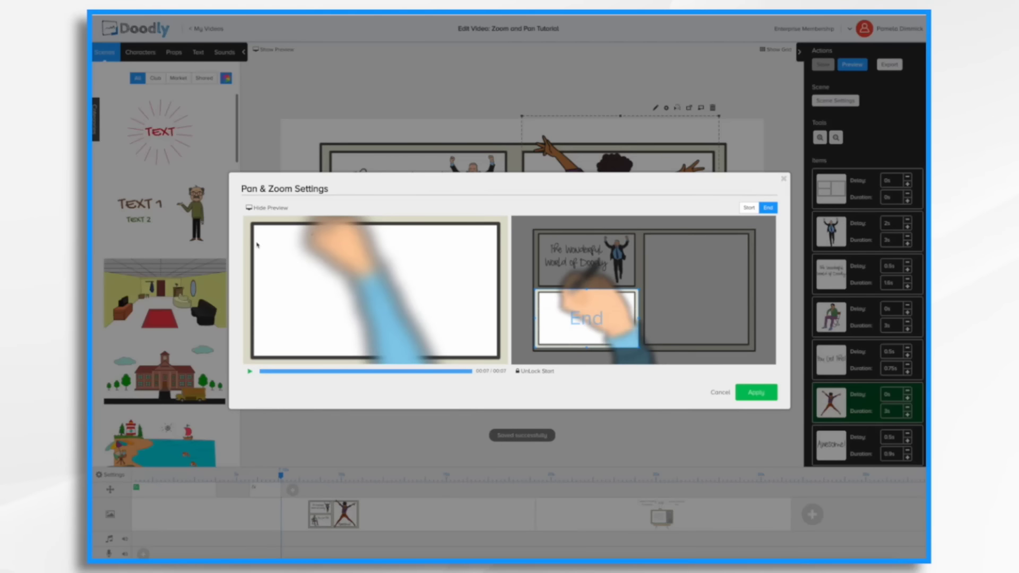
left_click(250, 372)
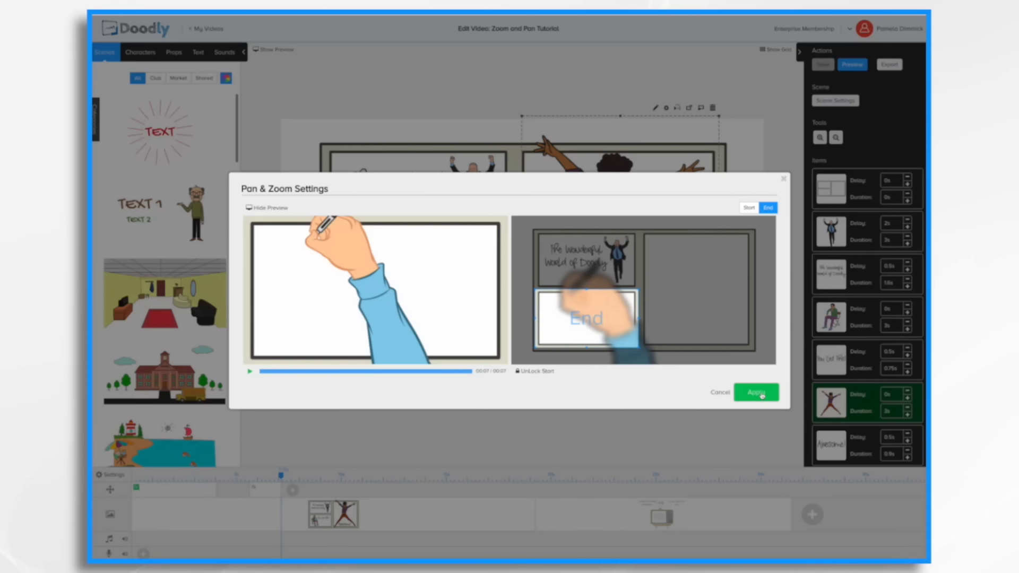
left_click(757, 393)
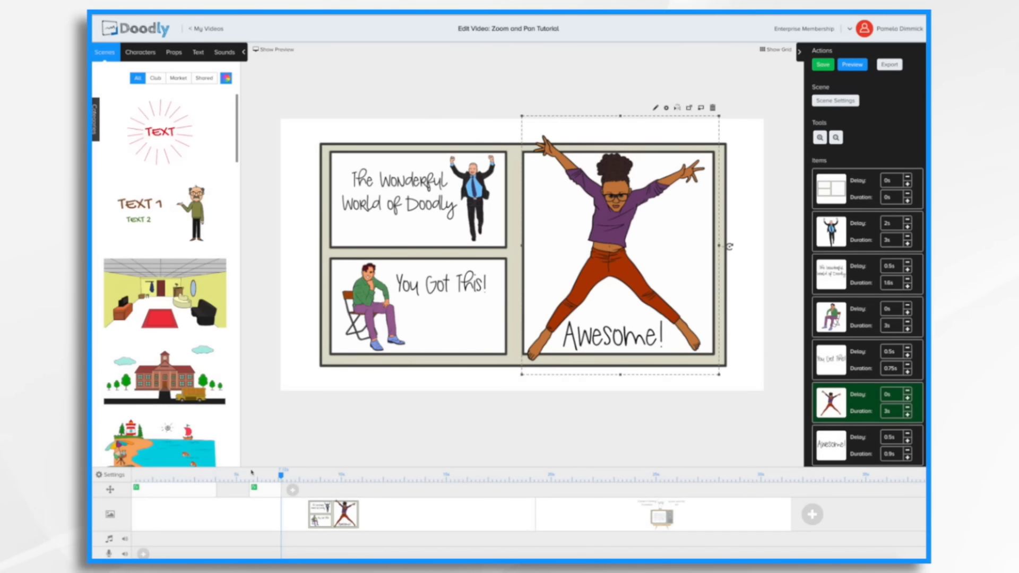
Shift the second transition later along the camera track, previewing the video after each move.
left_click_drag(264, 495, 284, 498)
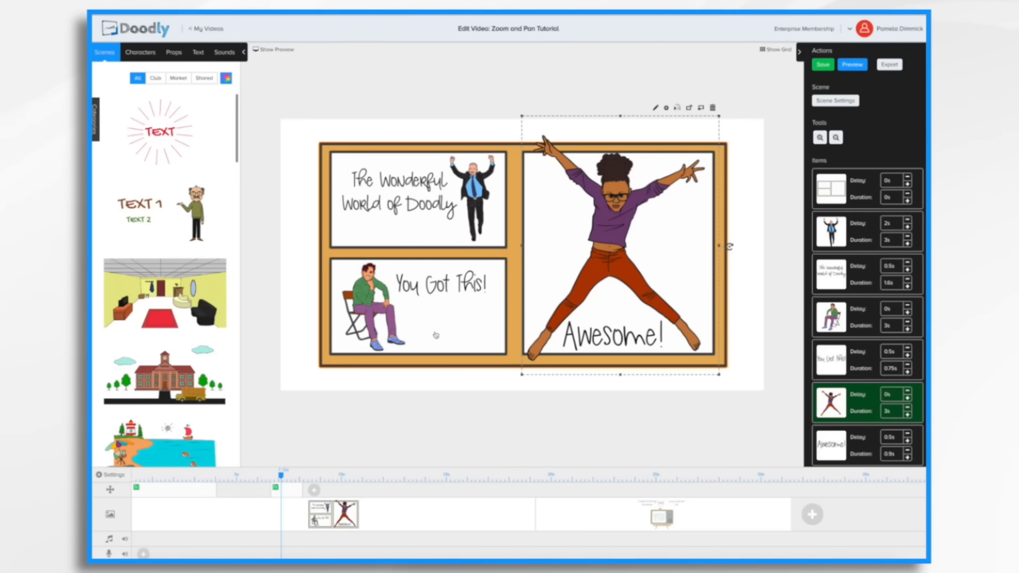
left_click(853, 65)
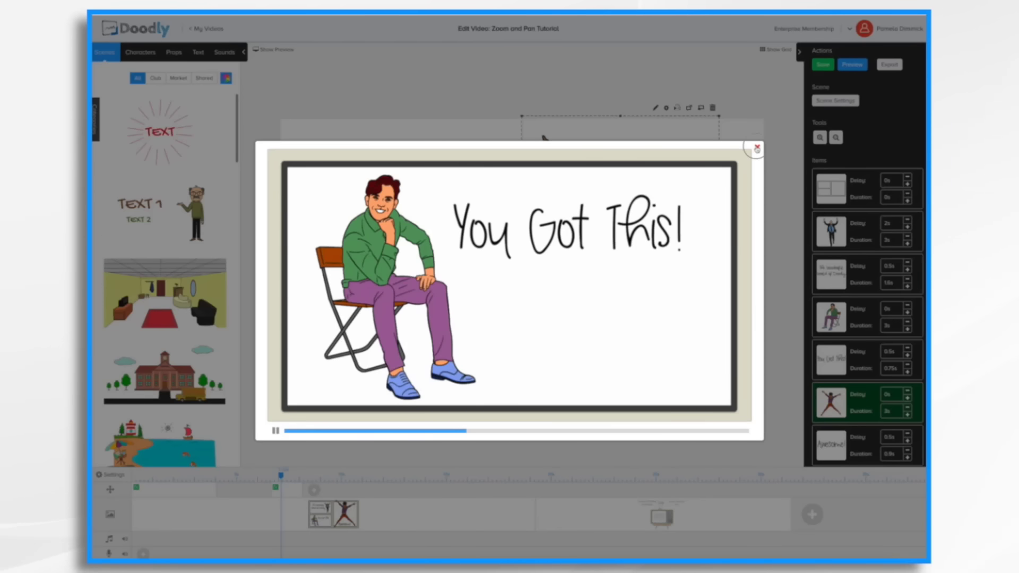
left_click(757, 147)
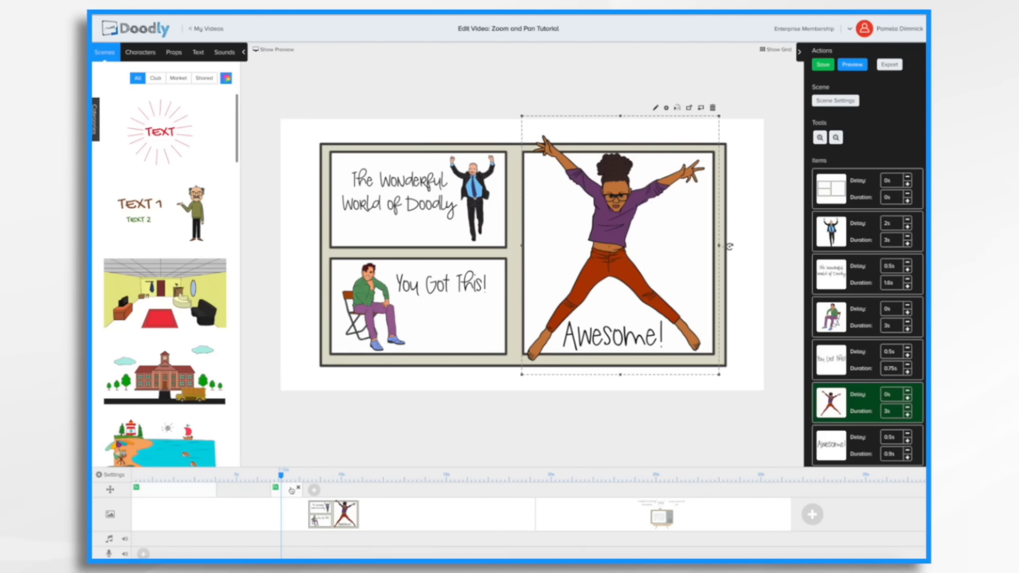
left_click_drag(292, 490, 311, 493)
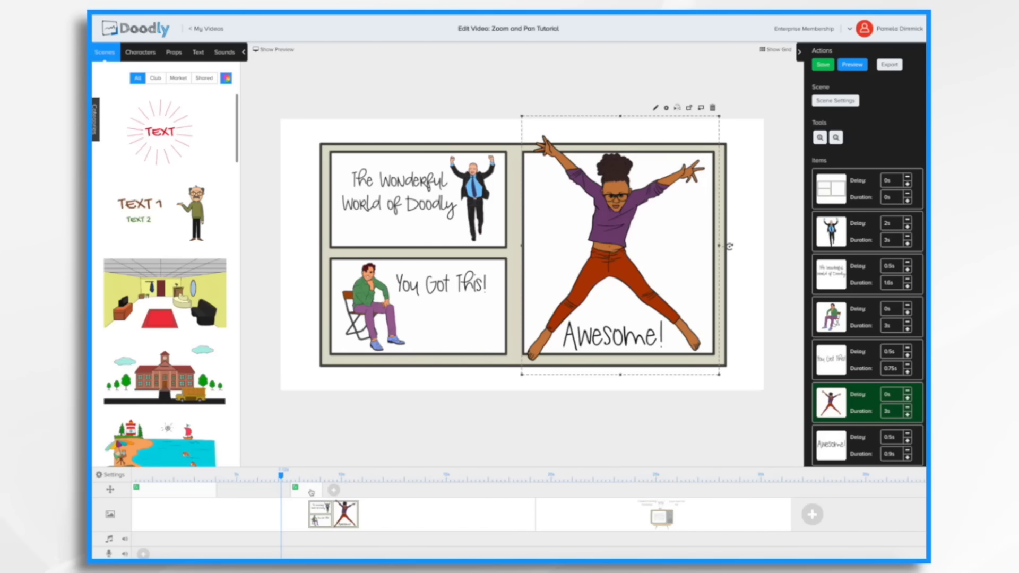
left_click(854, 67)
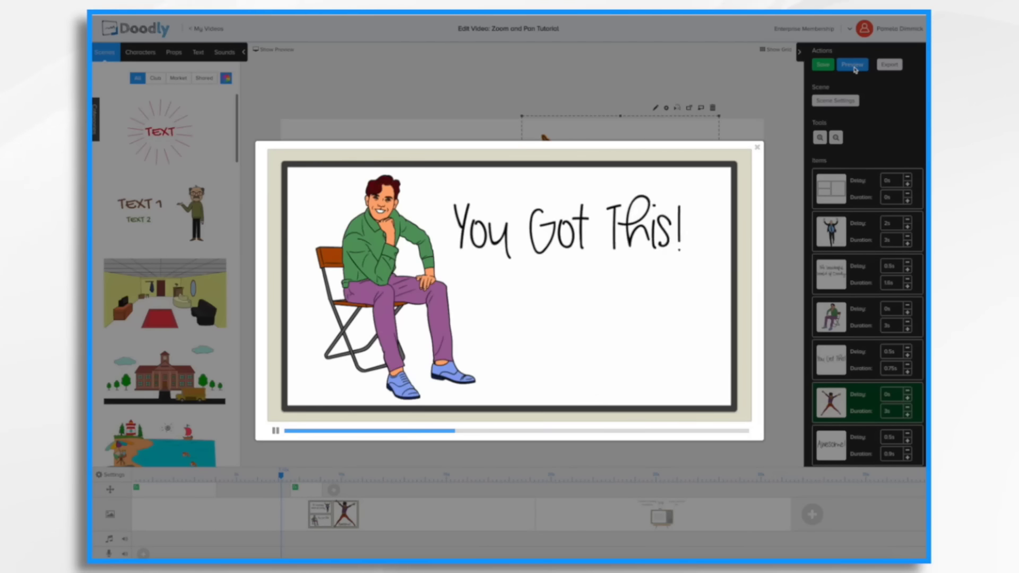
left_click(758, 147)
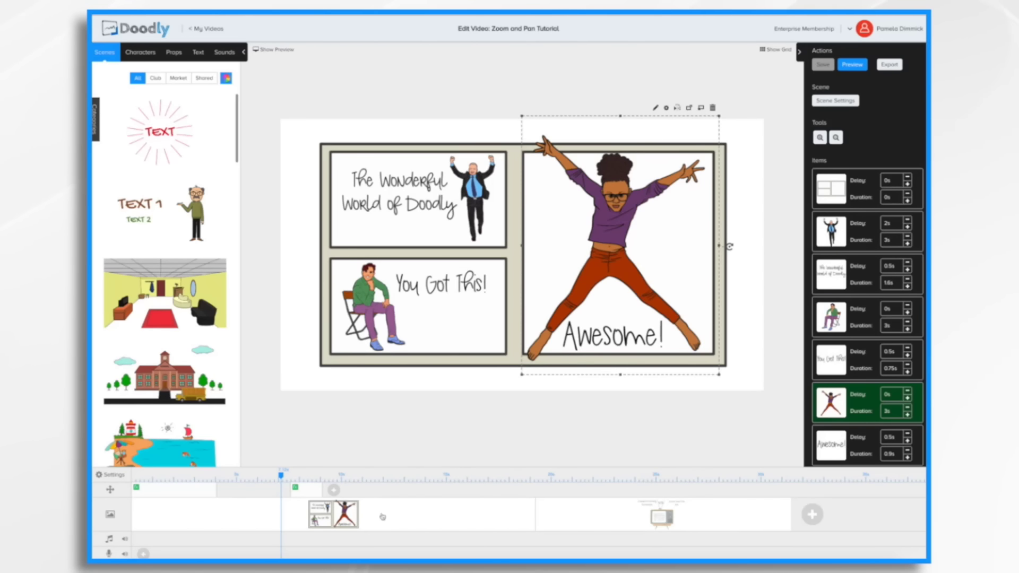
Add a third pan and zoom transition and stretch its End frame to cover the entire canvas.
left_click(334, 492)
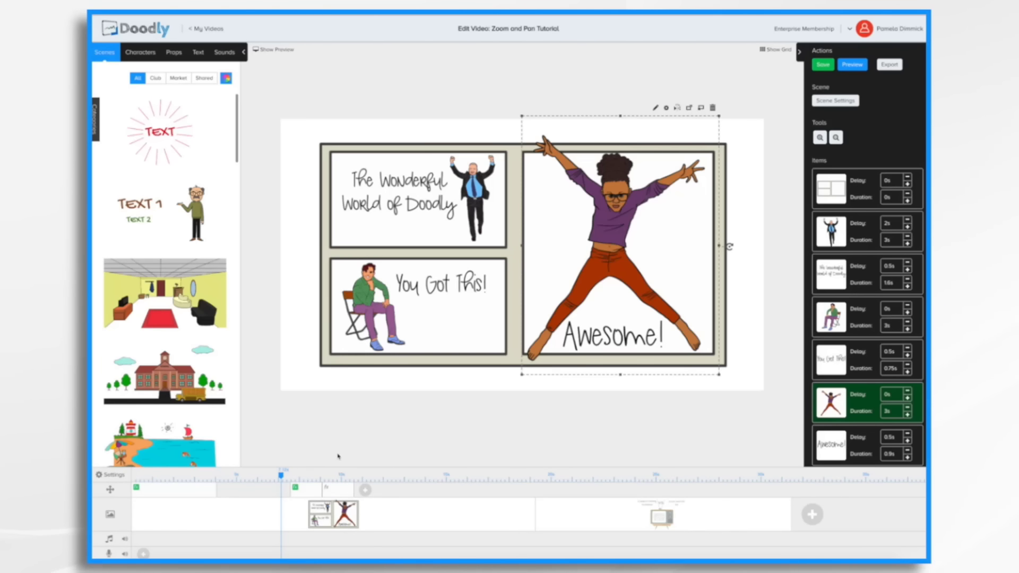
left_click(337, 495)
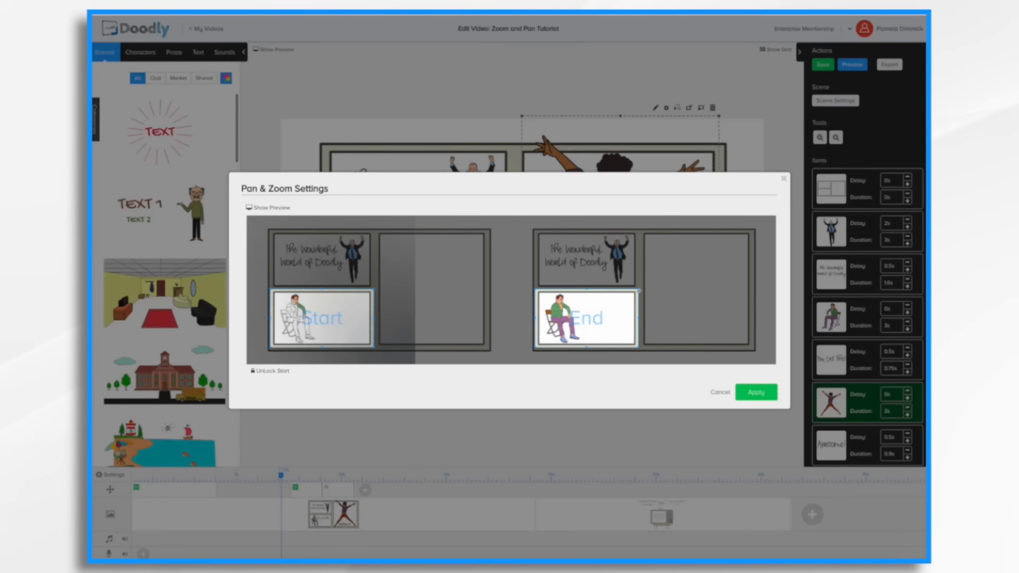
left_click_drag(636, 291, 601, 199)
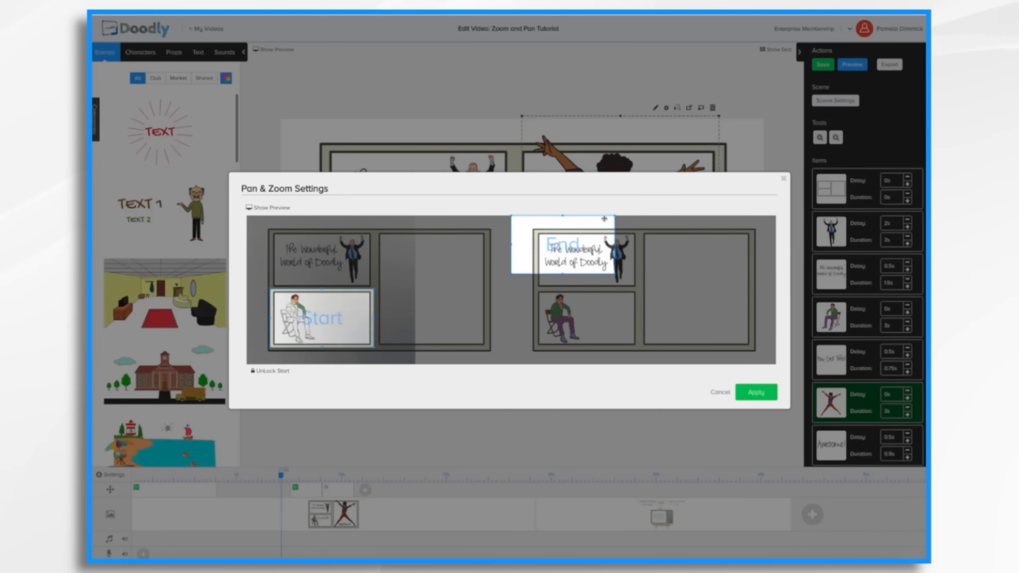
left_click_drag(615, 275, 789, 393)
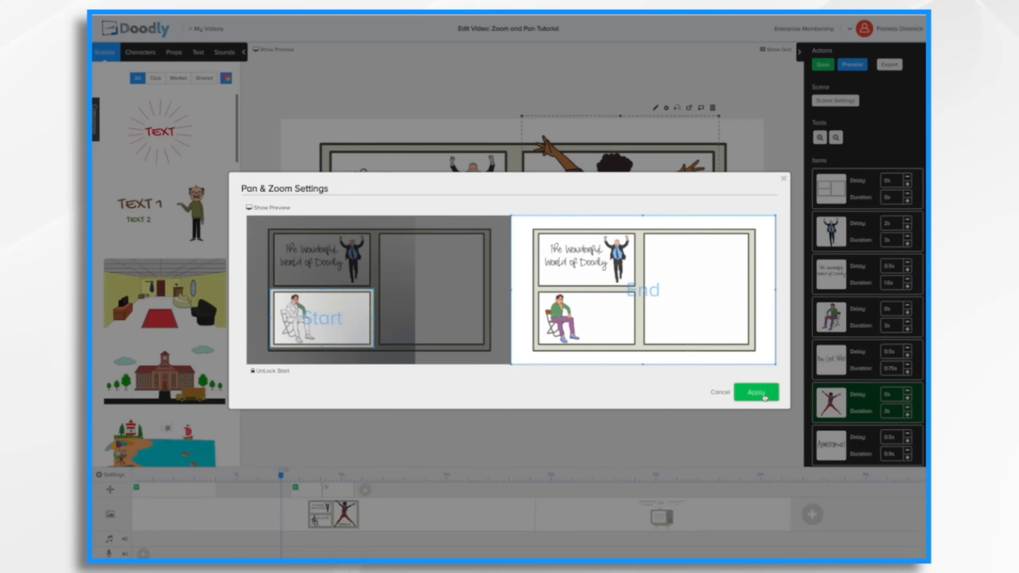
Preview the zoom-out camera move and apply the third transition.
left_click(270, 208)
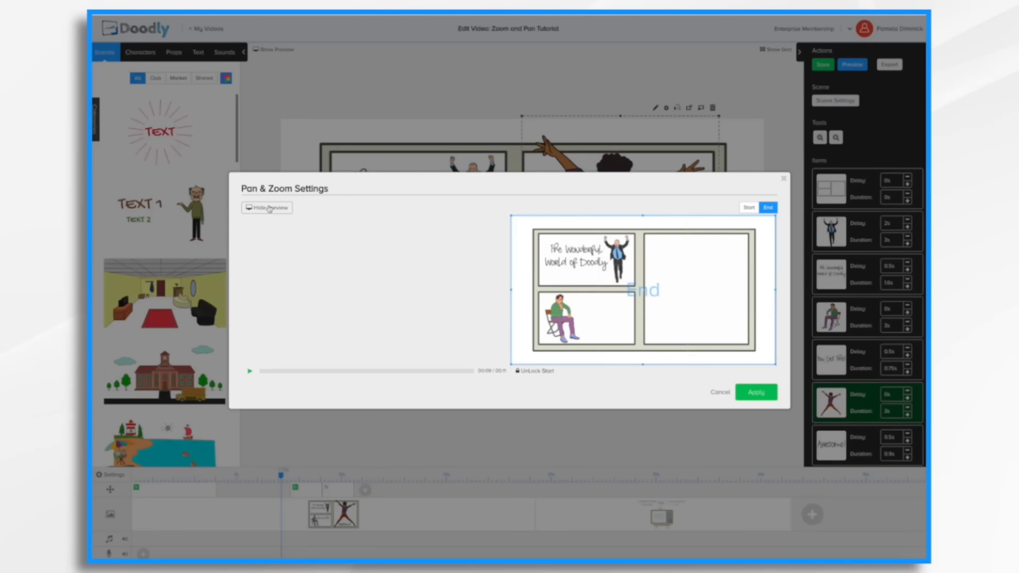
left_click(249, 373)
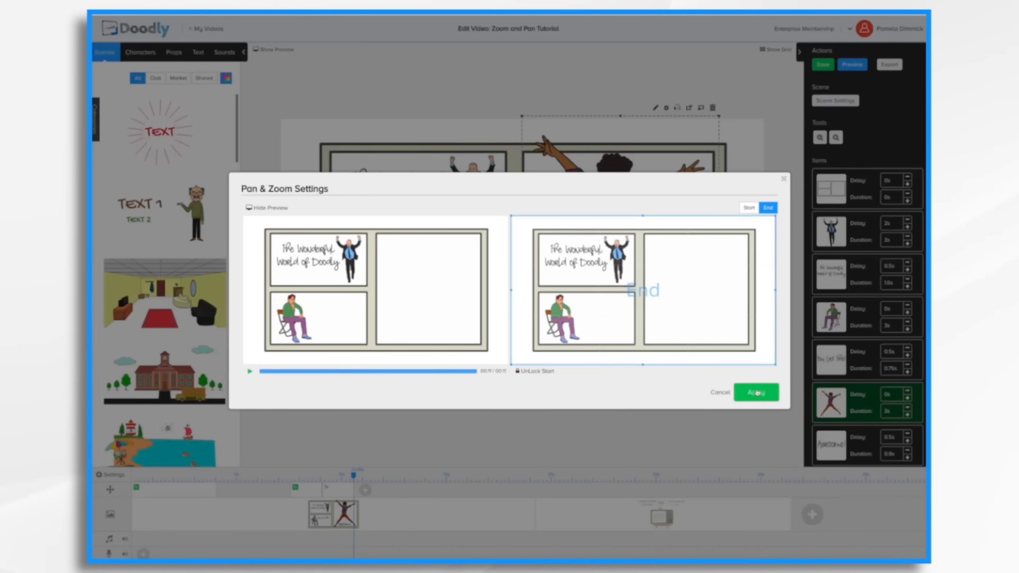
left_click(762, 392)
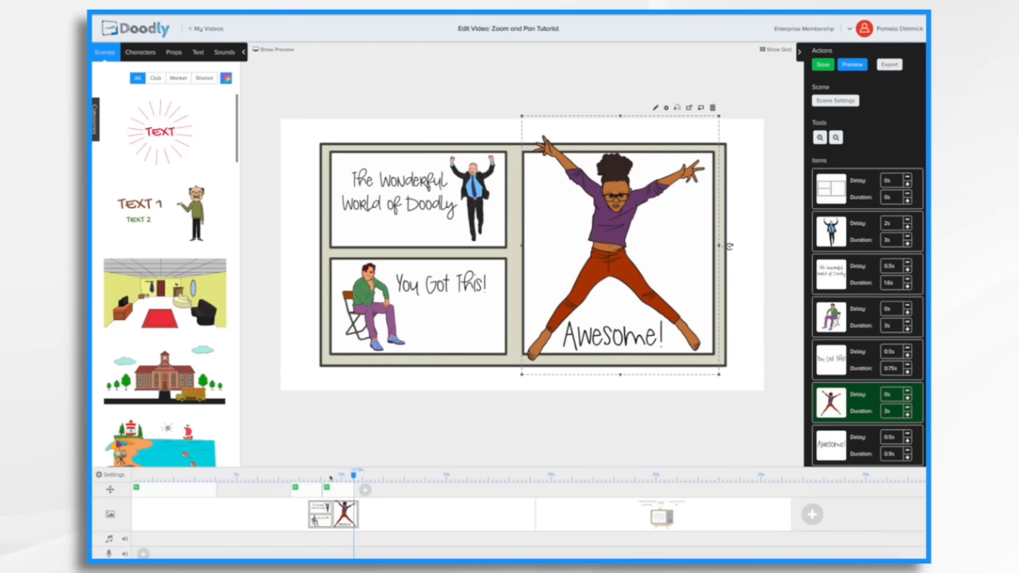
Shift the third transition later along the camera track, previewing the video after each move.
left_click_drag(339, 492, 365, 493)
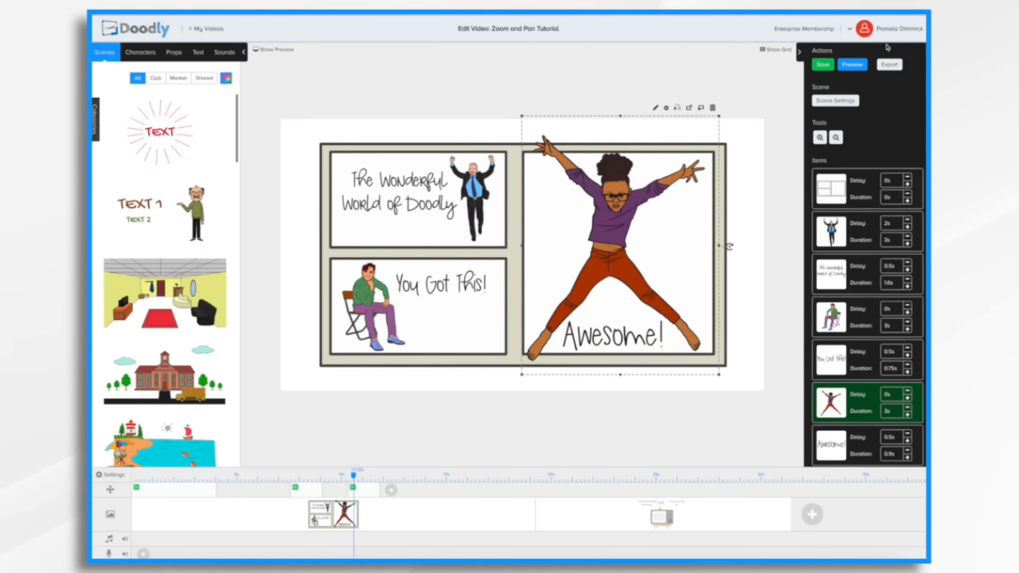
left_click(861, 66)
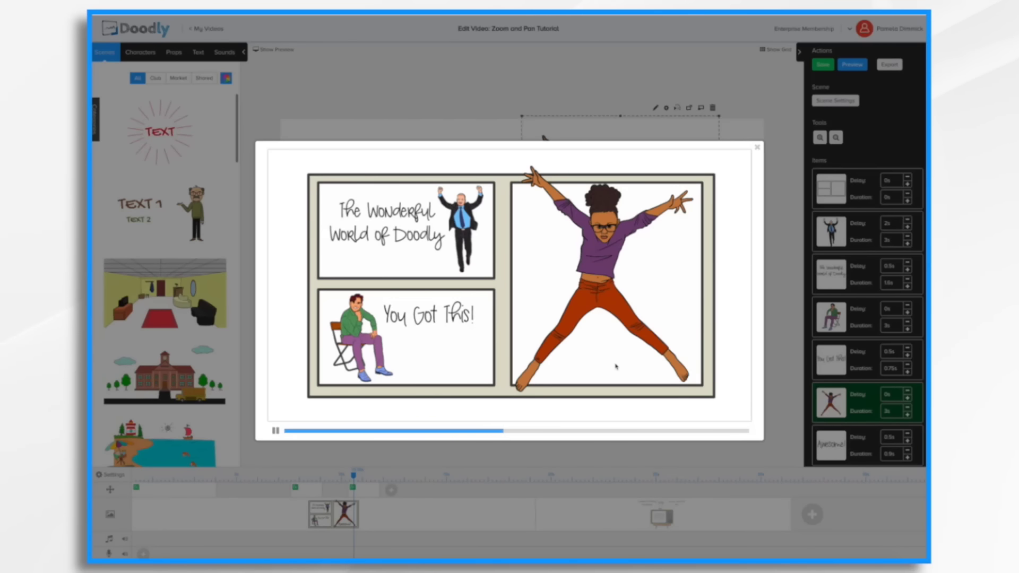
left_click(757, 147)
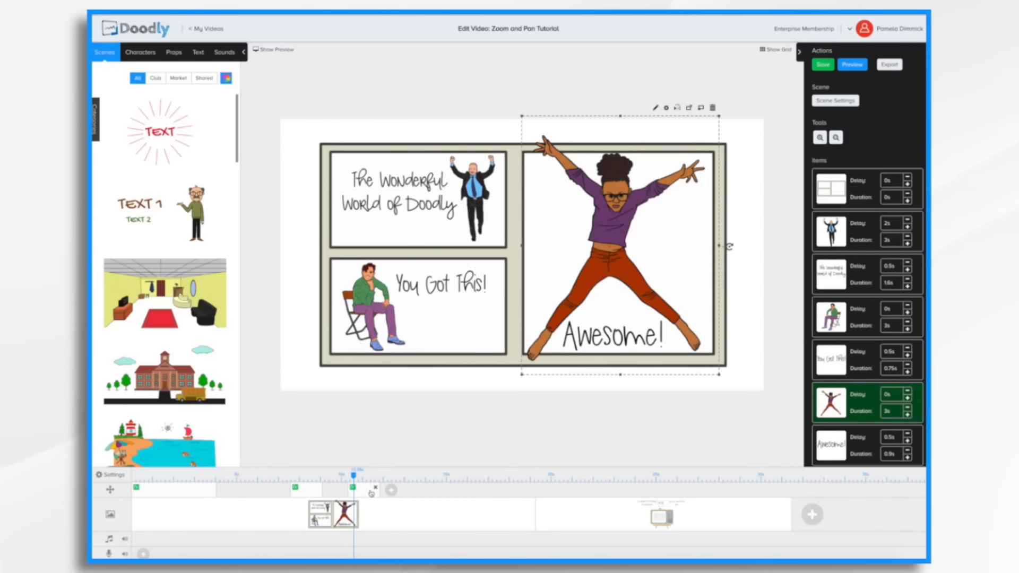
left_click_drag(371, 493, 391, 493)
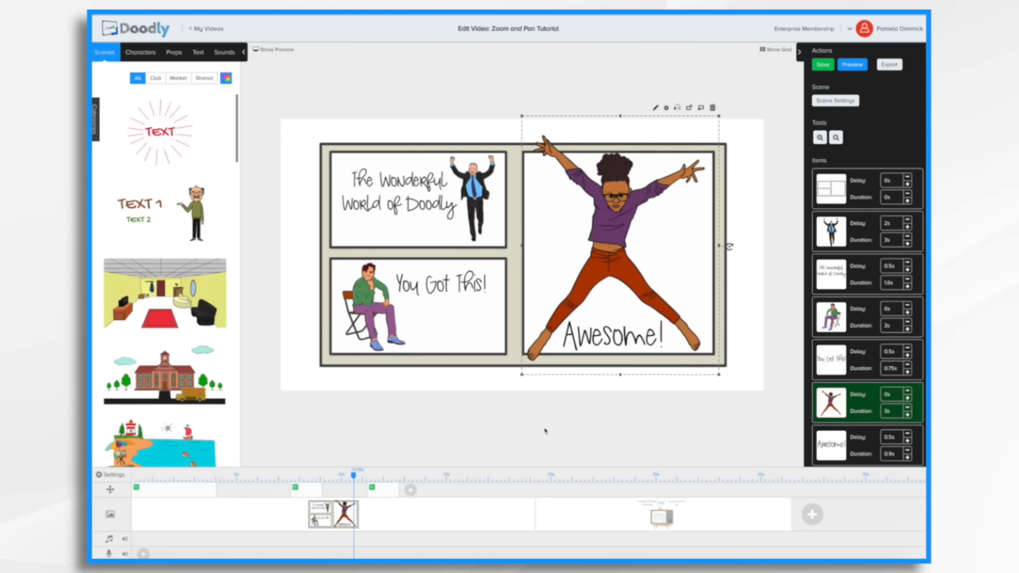
left_click(857, 68)
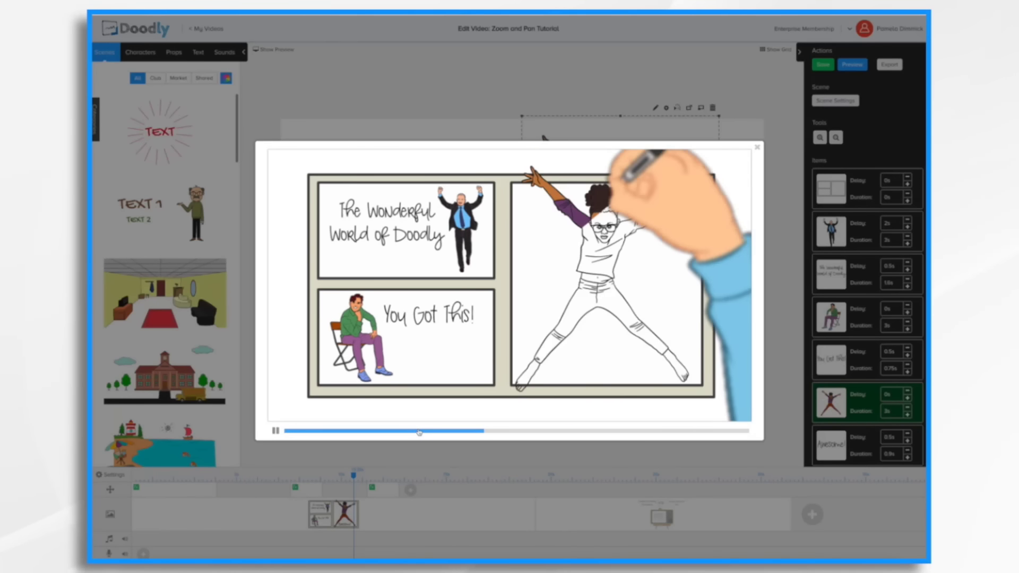
left_click(499, 501)
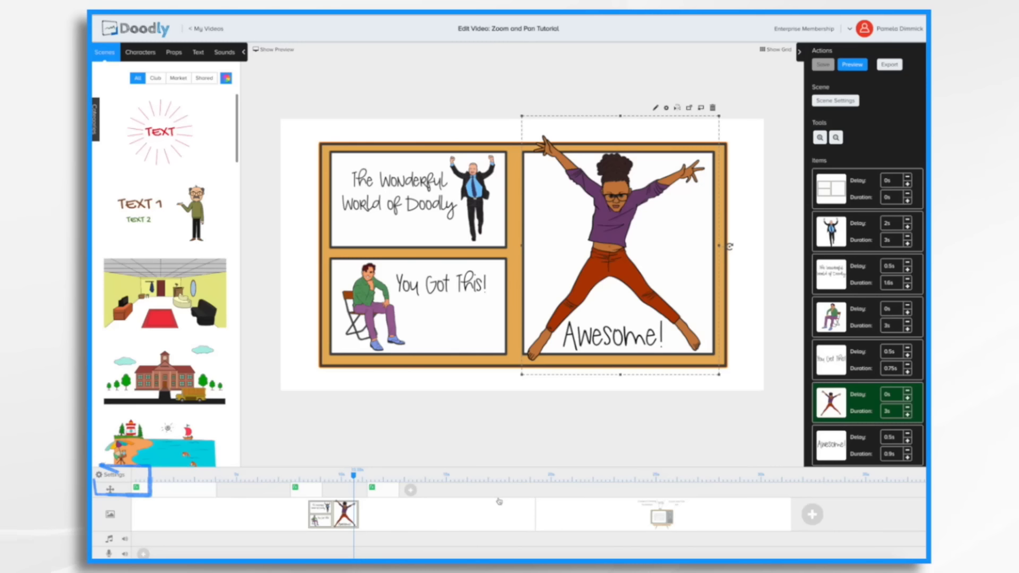
Apply the video settings and preview the finished pan and zoom video.
left_click(119, 477)
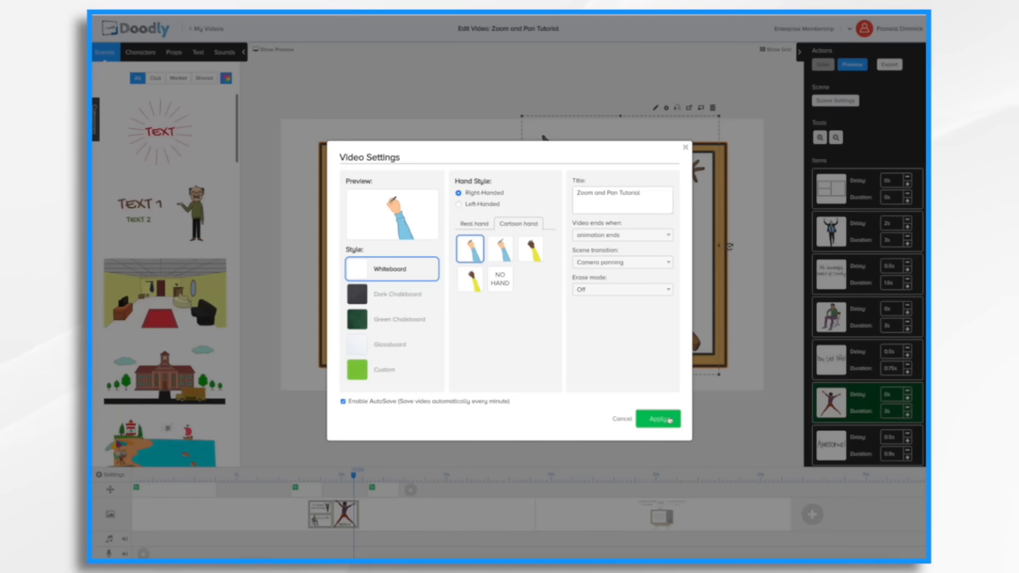
left_click(670, 419)
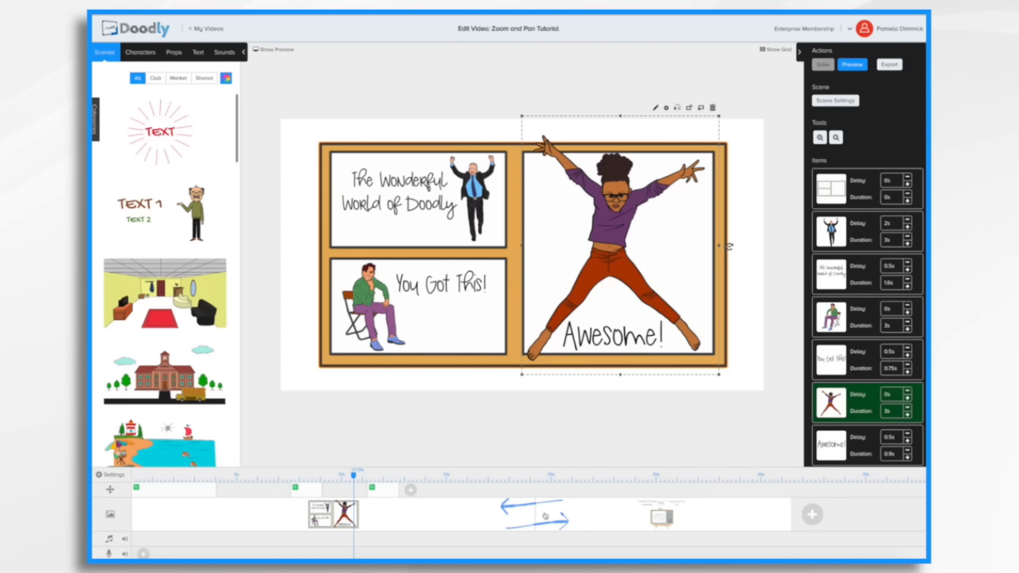
left_click(852, 64)
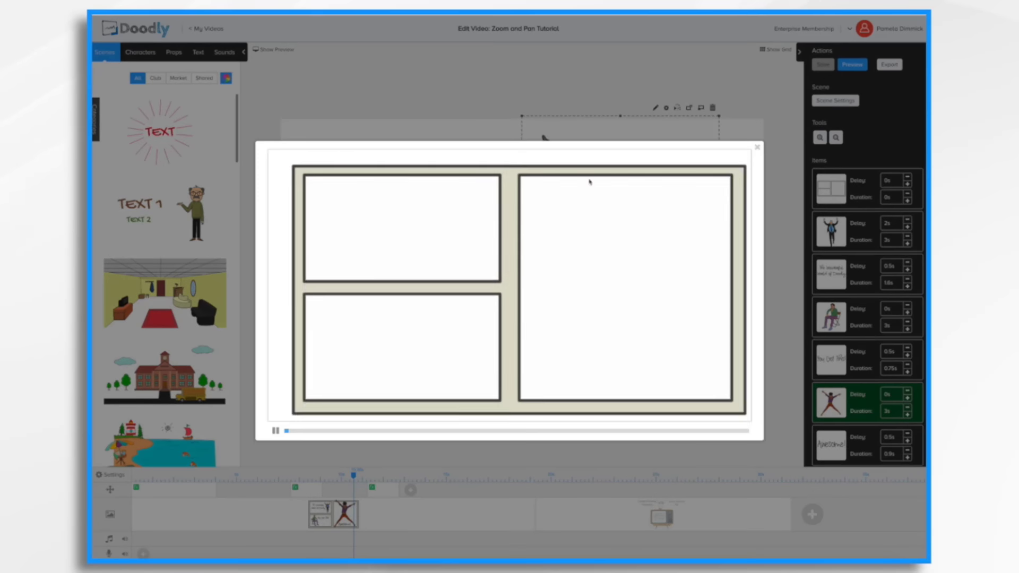
left_click(475, 431)
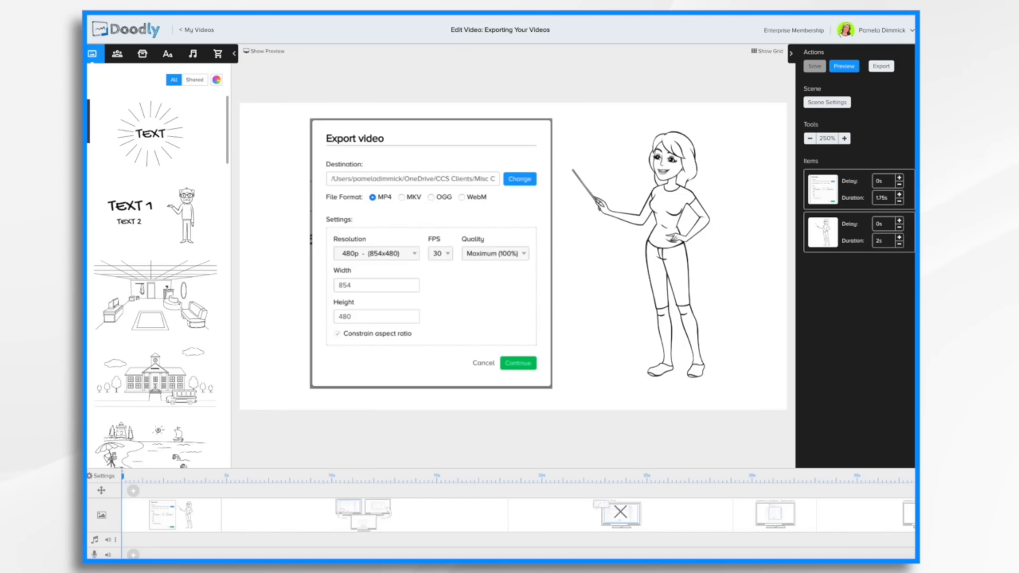
Examine the resolution choices in both the video settings and the export dialog, cancelling each without keeping changes.
left_click(104, 477)
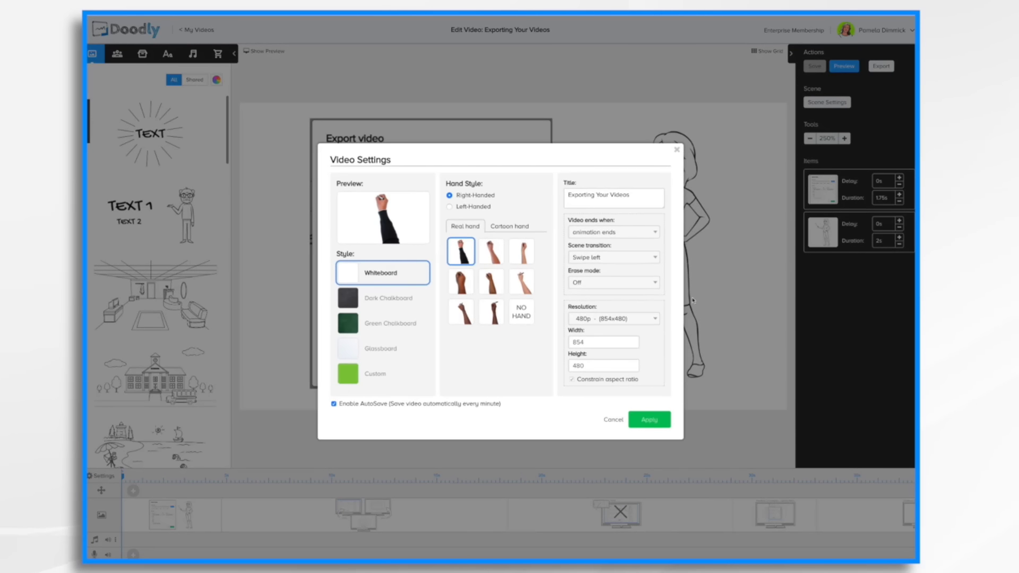
left_click(652, 320)
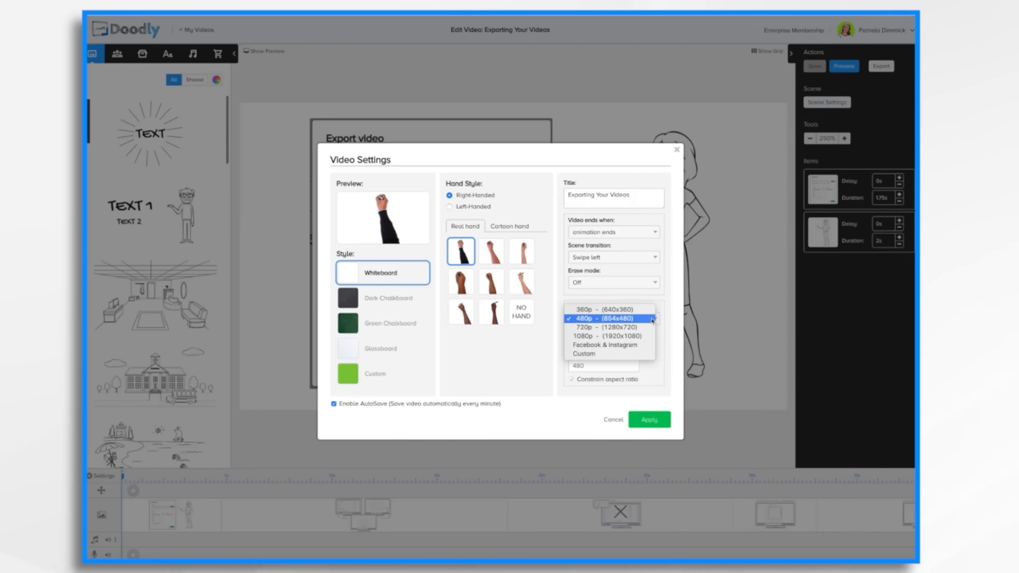
left_click(667, 396)
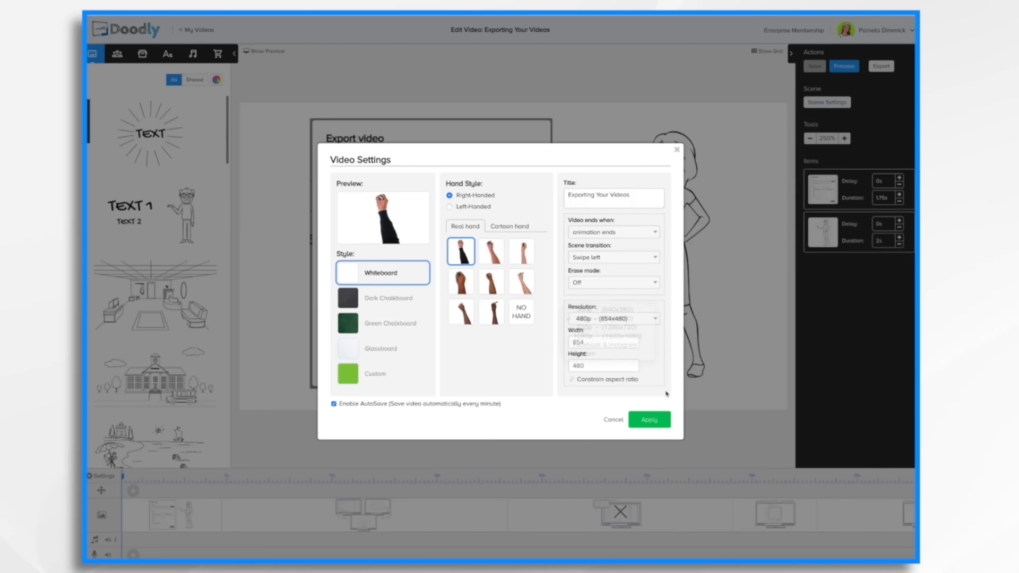
left_click(614, 422)
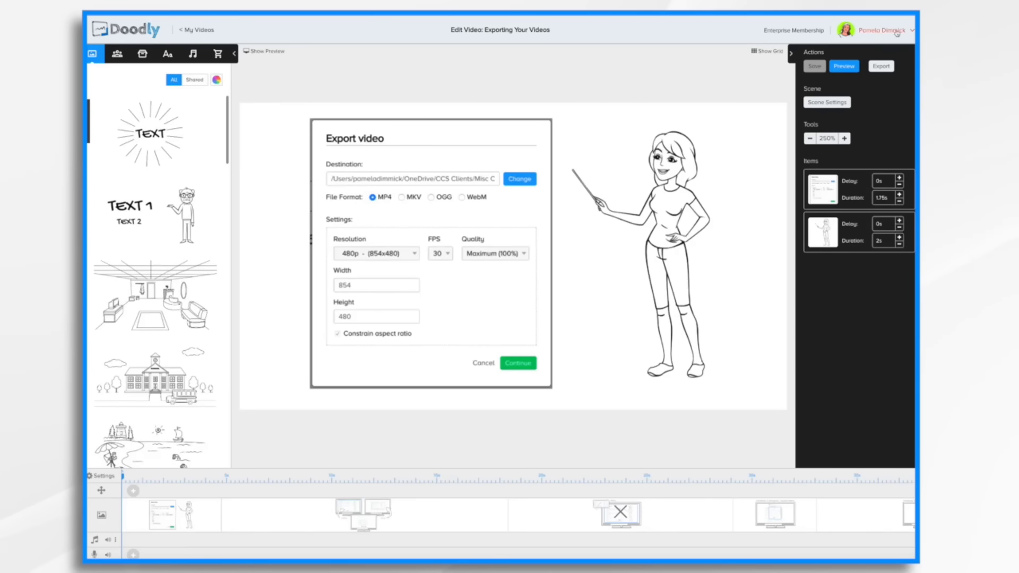
left_click(883, 66)
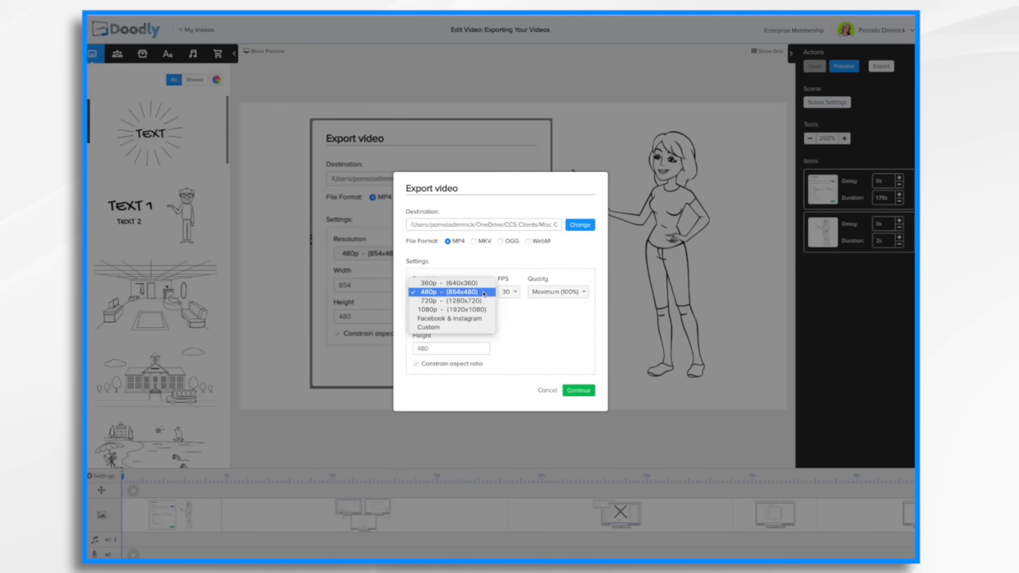
left_click(484, 293)
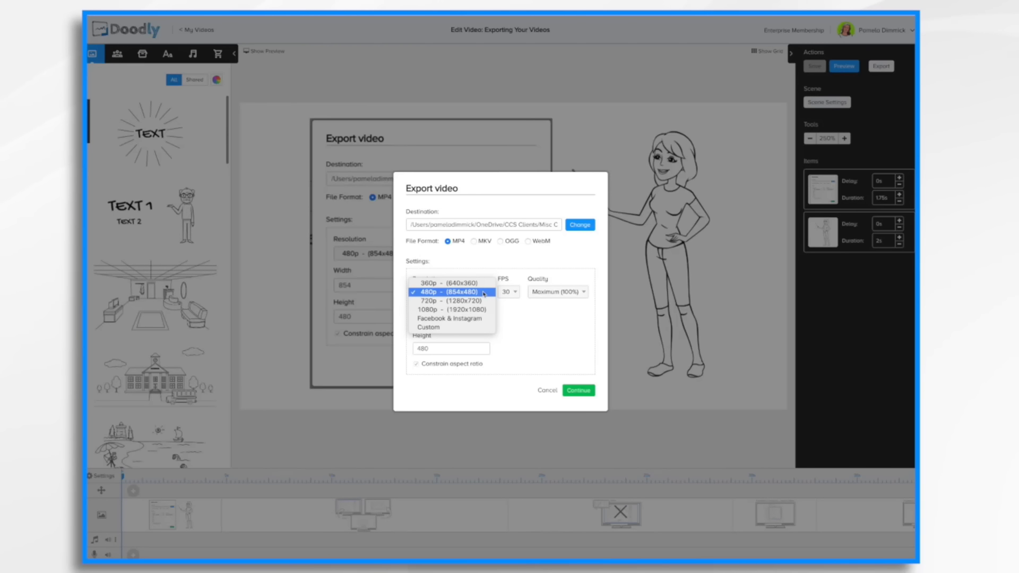
left_click(462, 309)
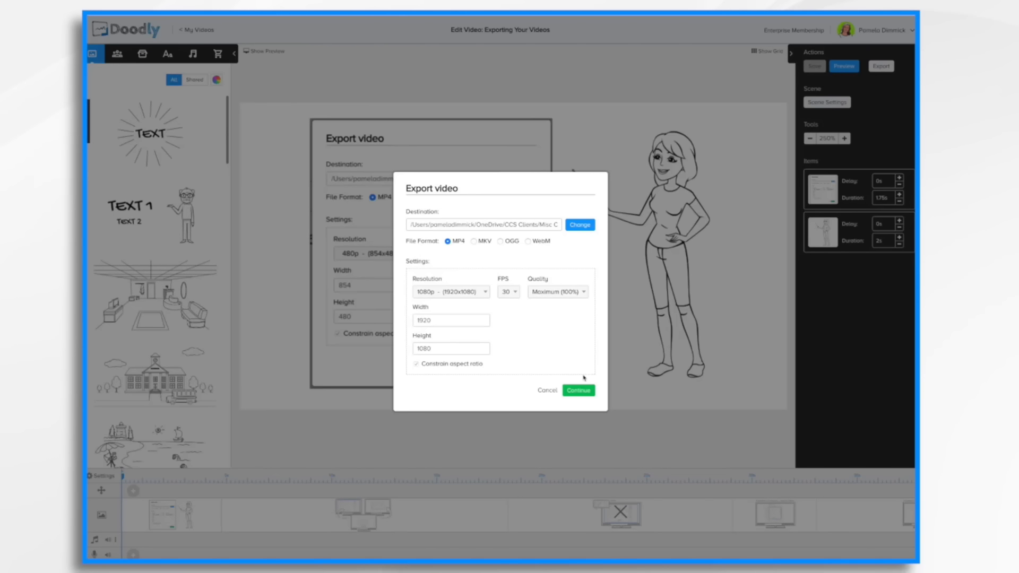
left_click(547, 391)
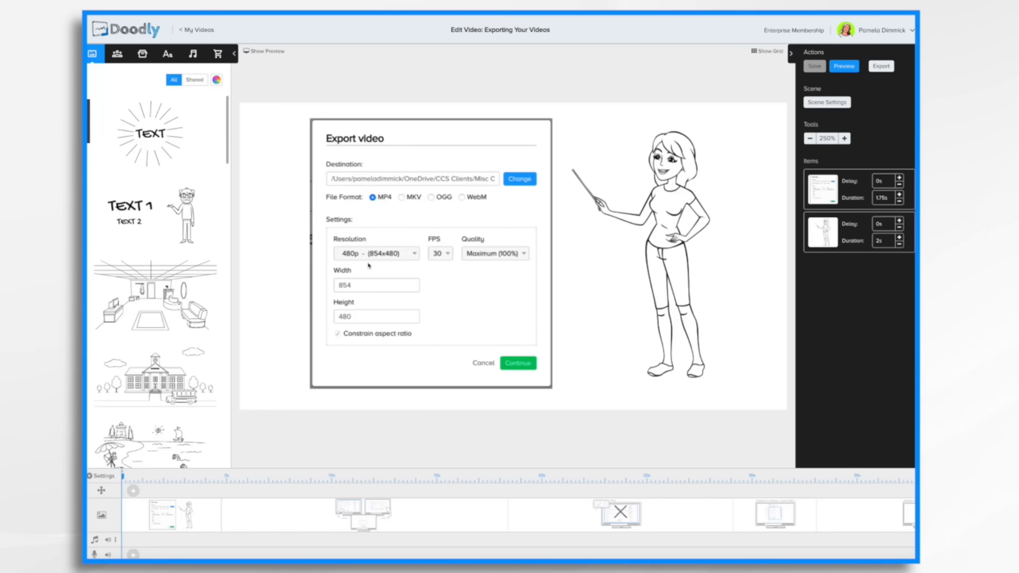
Step through the scenes on the timeline to examine each one of the export video.
left_click(398, 526)
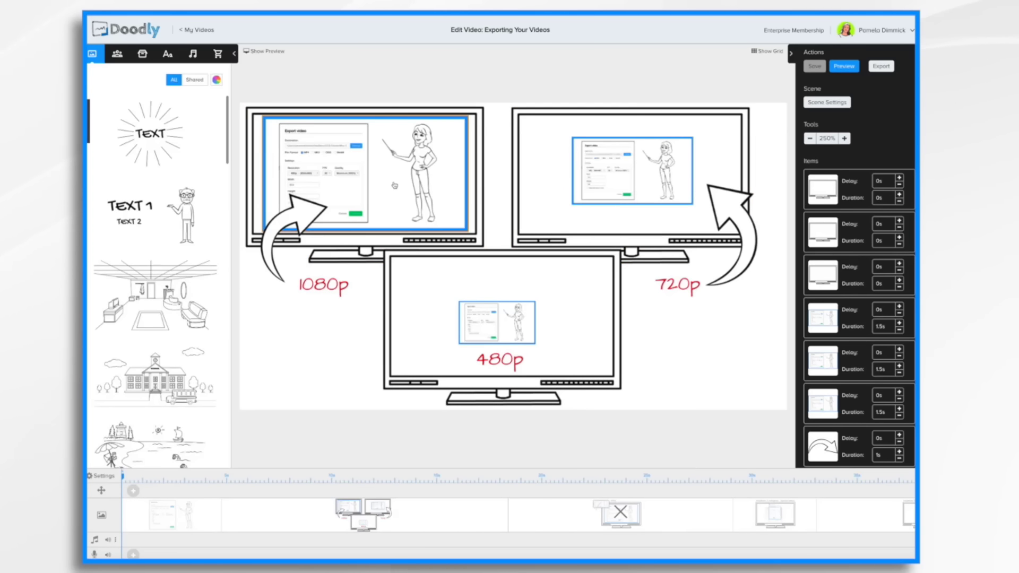
left_click(588, 524)
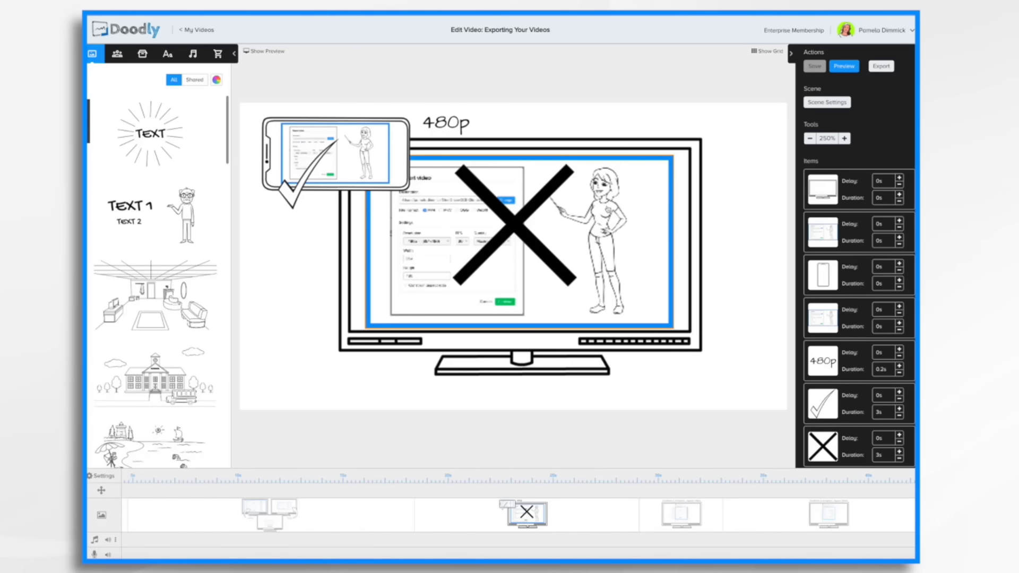
left_click(313, 518)
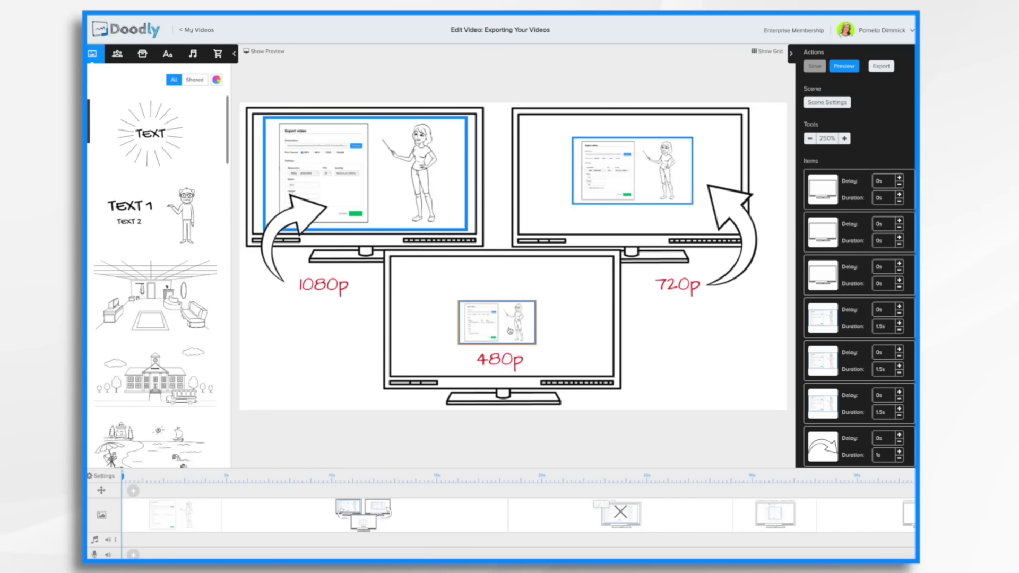
left_click(768, 517)
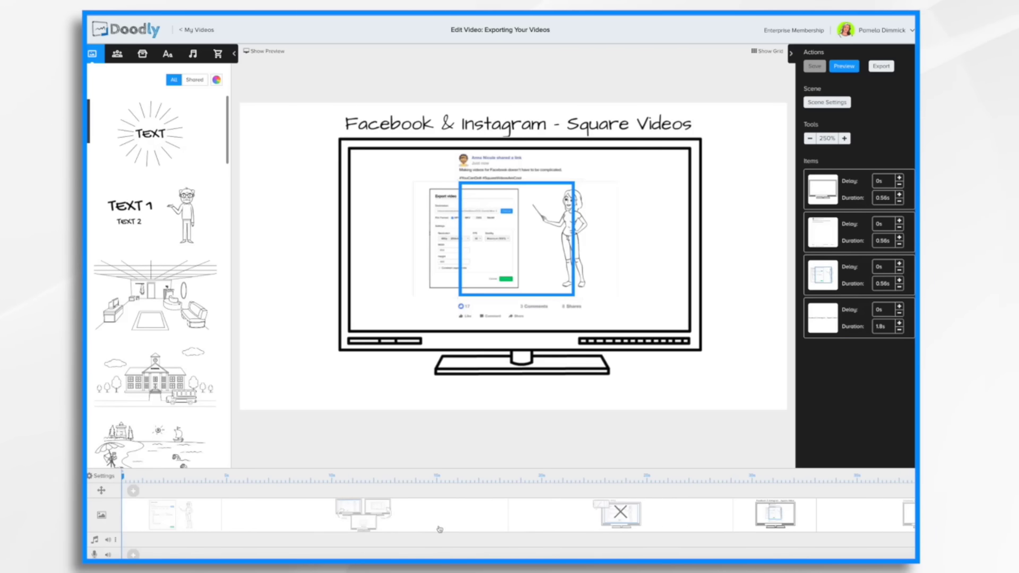
left_click(182, 525)
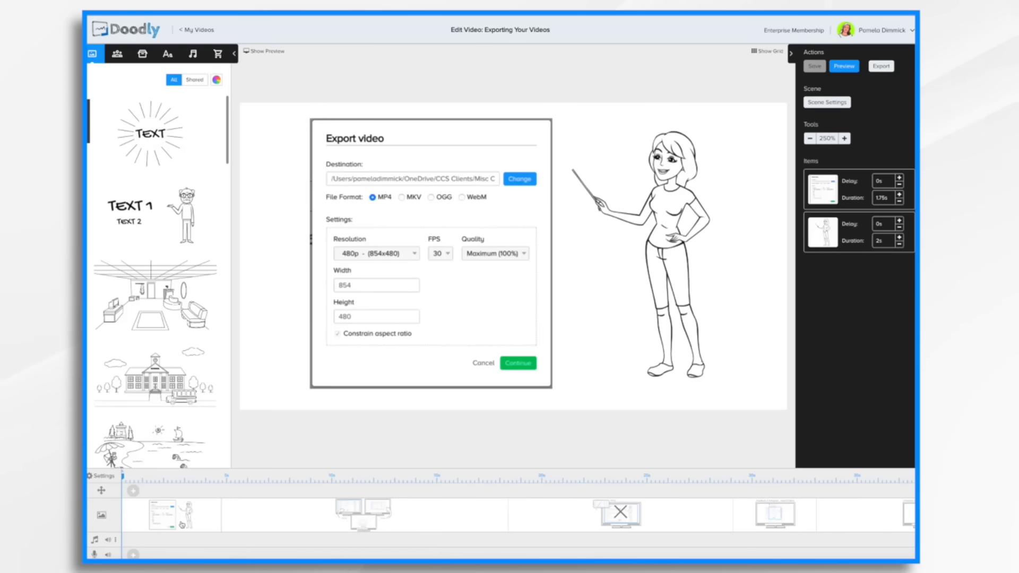
Set the video resolution to Facebook & Instagram in the video settings.
left_click(102, 476)
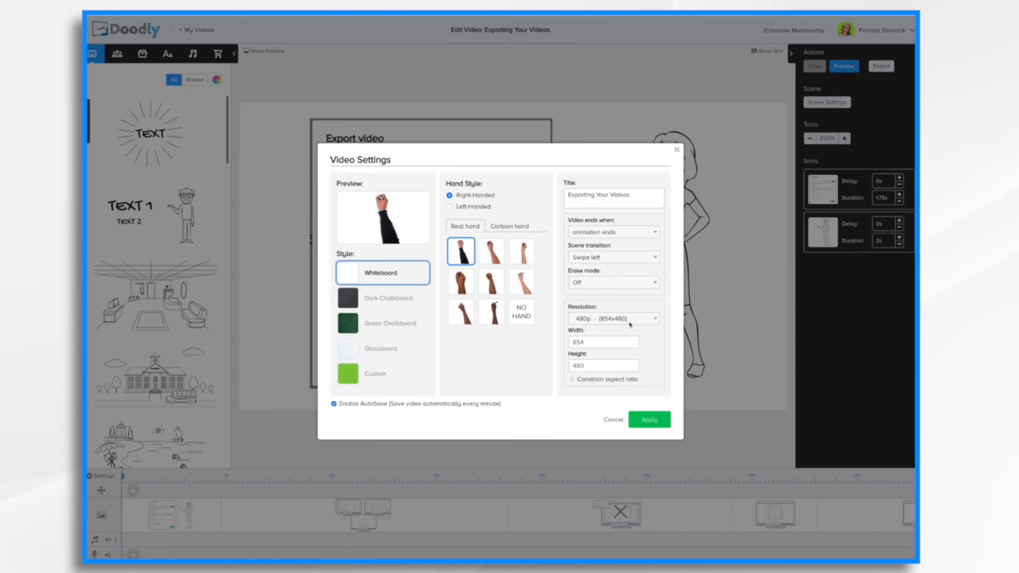
left_click(648, 319)
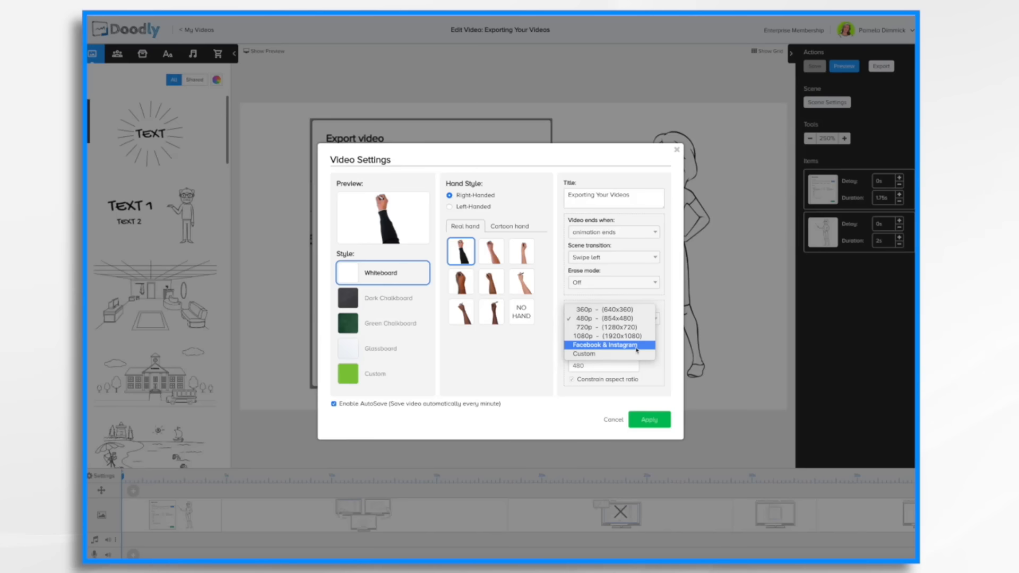
left_click(637, 350)
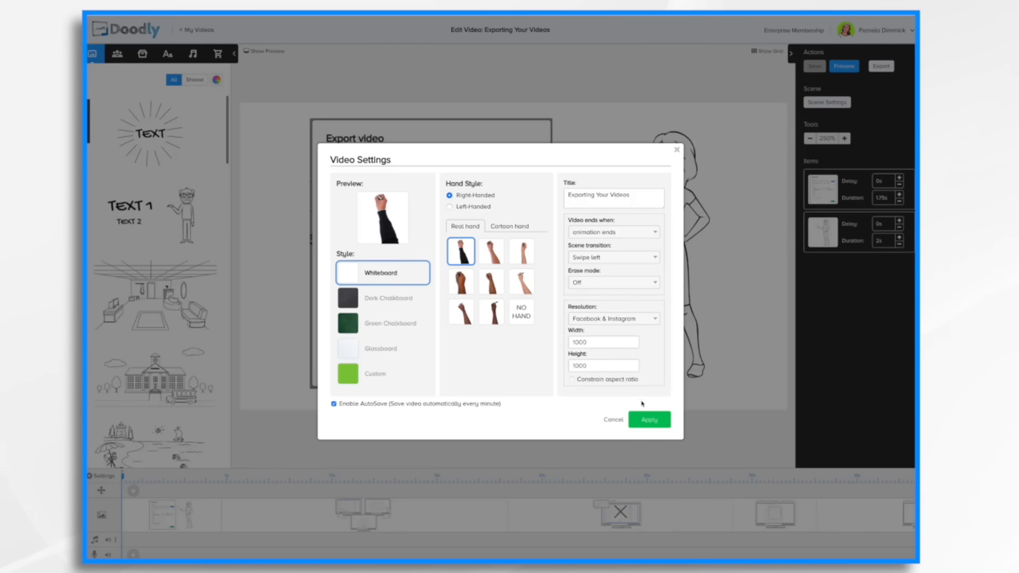
left_click(652, 420)
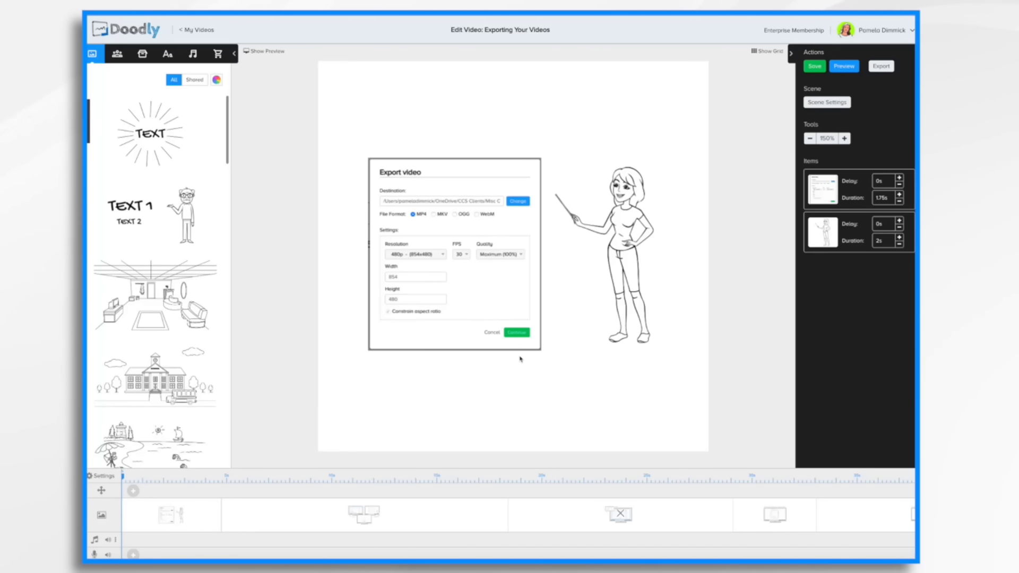
Enlarge the Export video dialog image and reposition it on the square canvas.
left_click(503, 266)
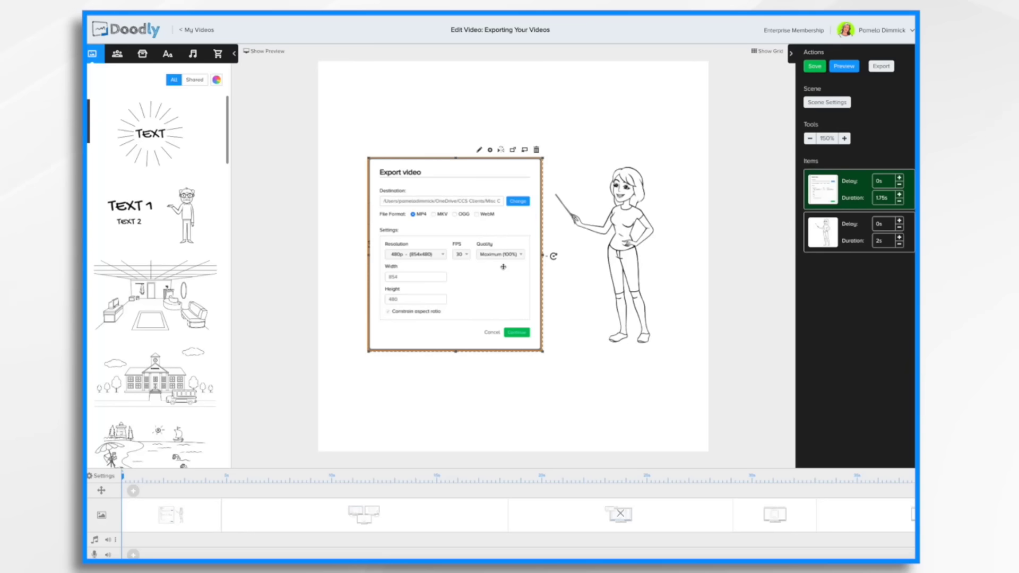
left_click_drag(542, 159, 655, 72)
left_click_drag(504, 136, 474, 194)
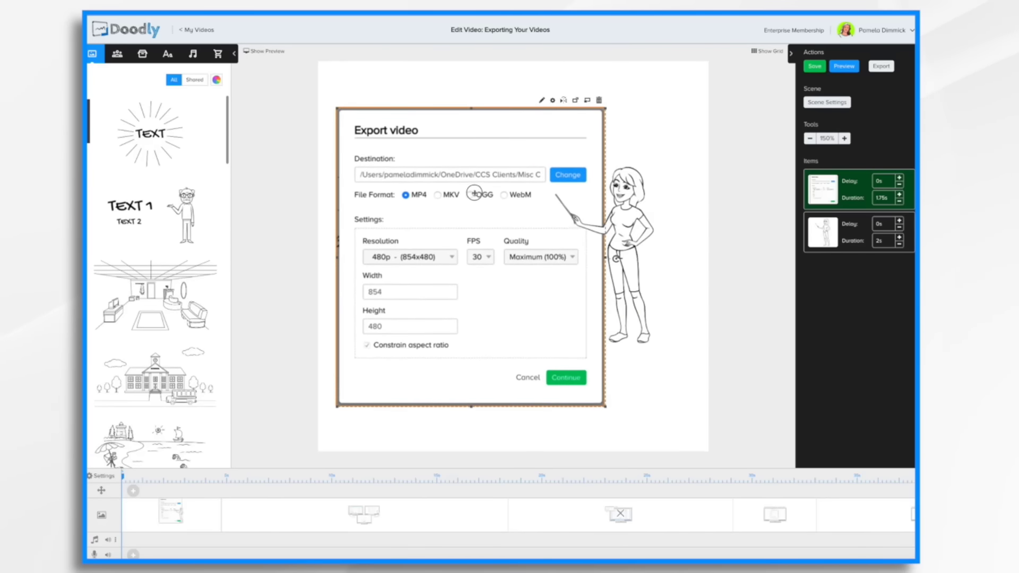
Enlarge the pointing woman character and move her beside the export dialog image.
left_click(656, 186)
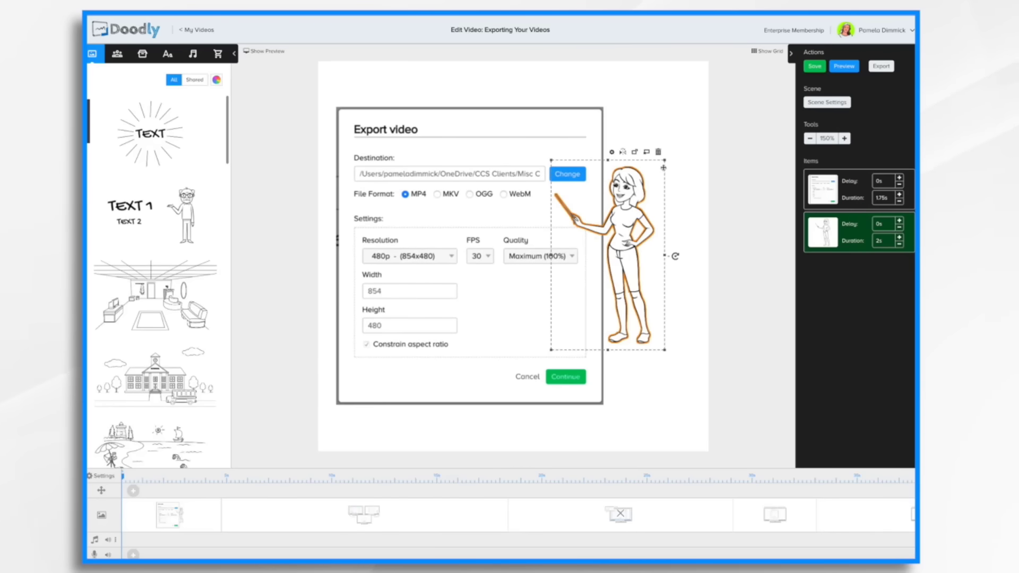
left_click_drag(665, 162, 749, 82)
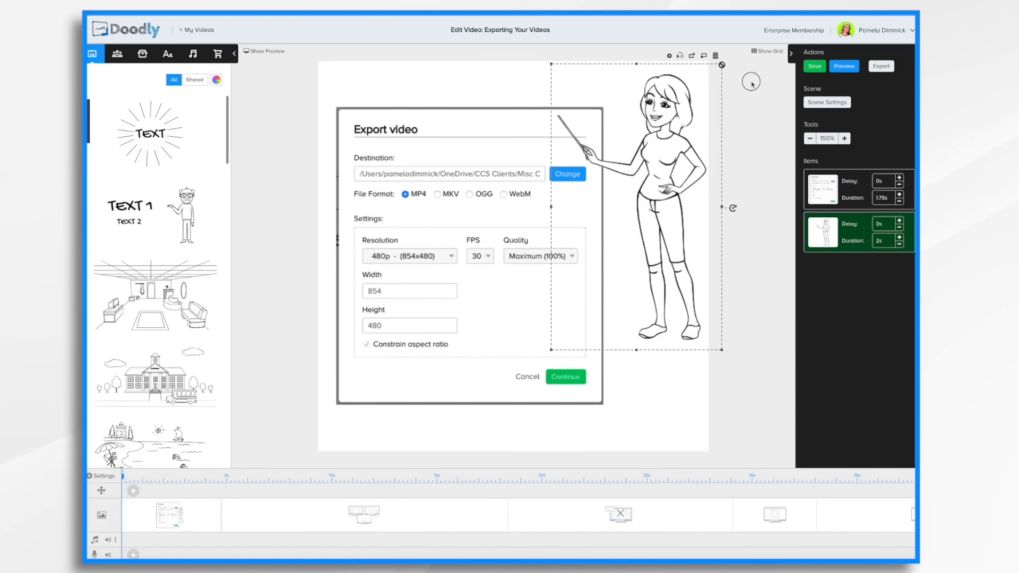
left_click_drag(665, 166, 654, 216)
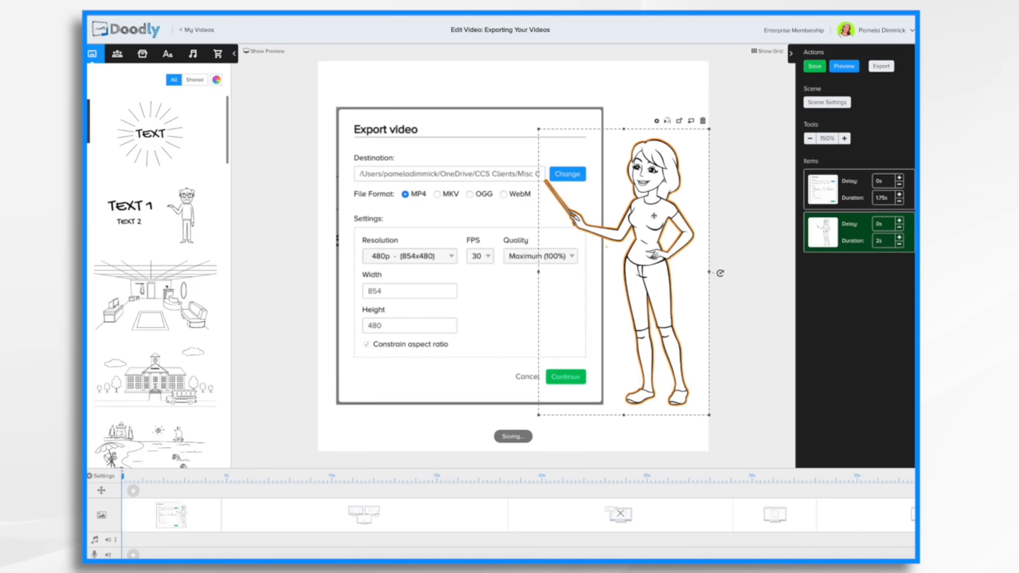
left_click(435, 426)
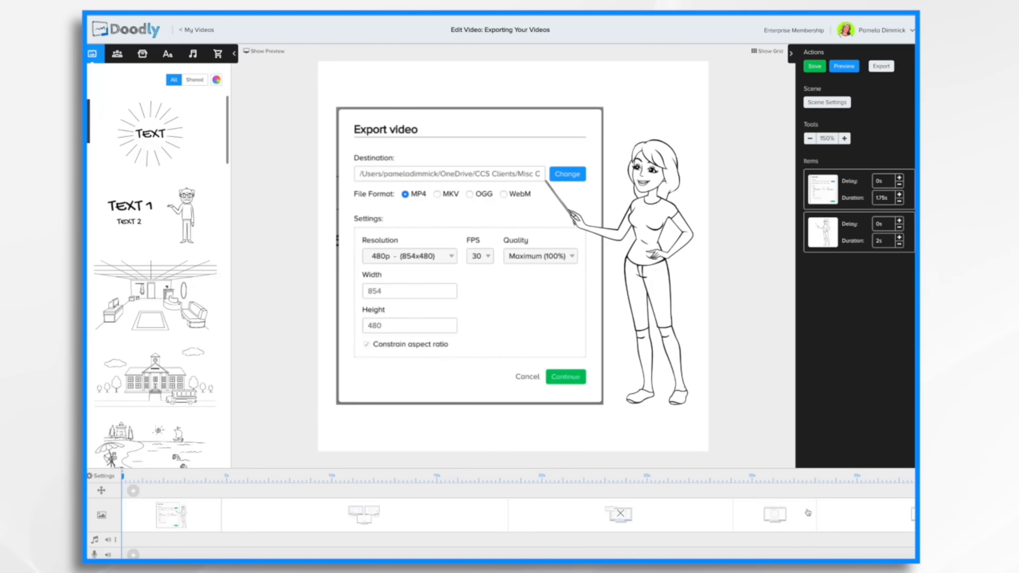
Scroll the timeline and view the Facebook & Instagram square videos scene.
scroll(681, 518, "right", 4)
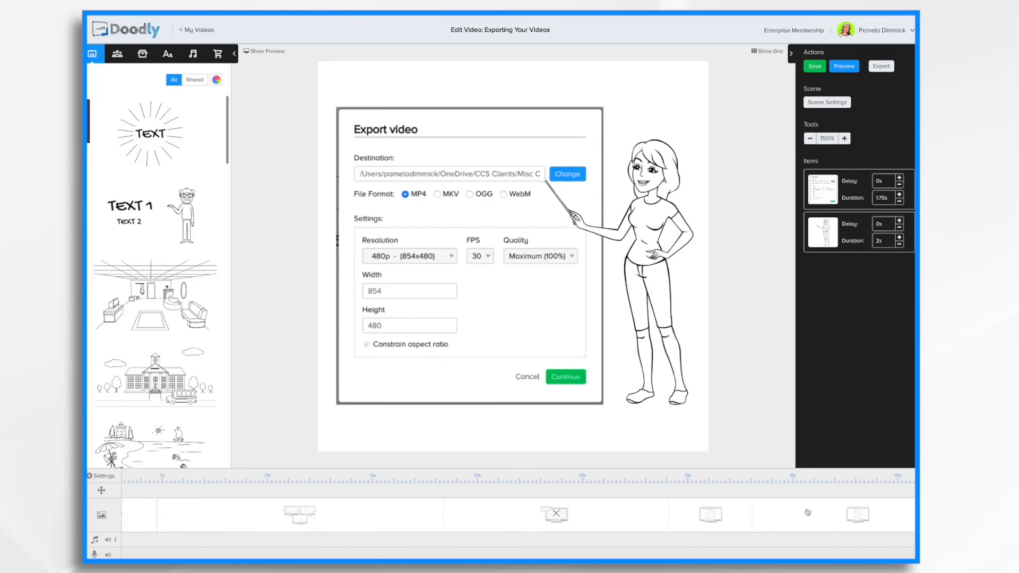
left_click(681, 519)
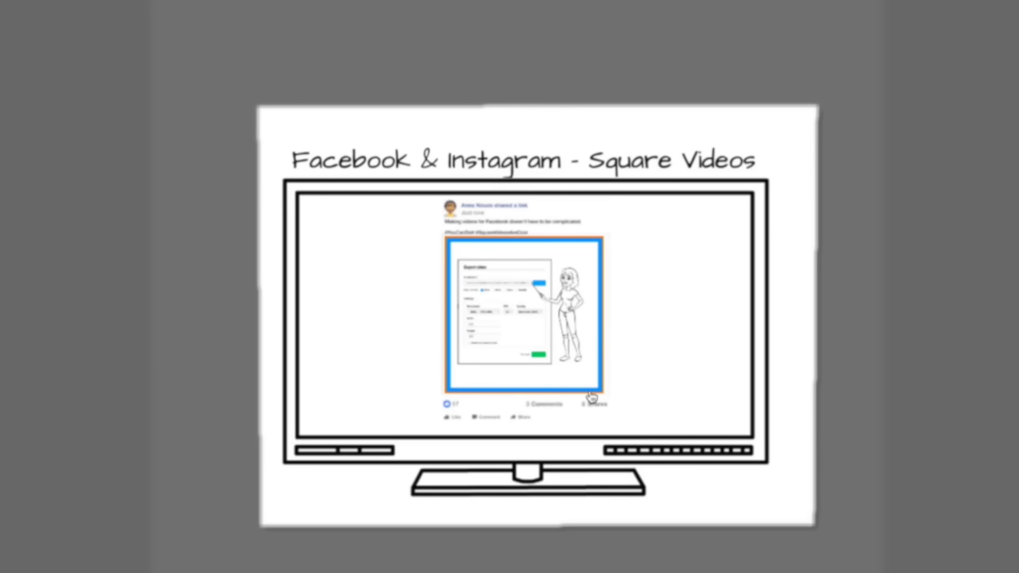
left_click(730, 385)
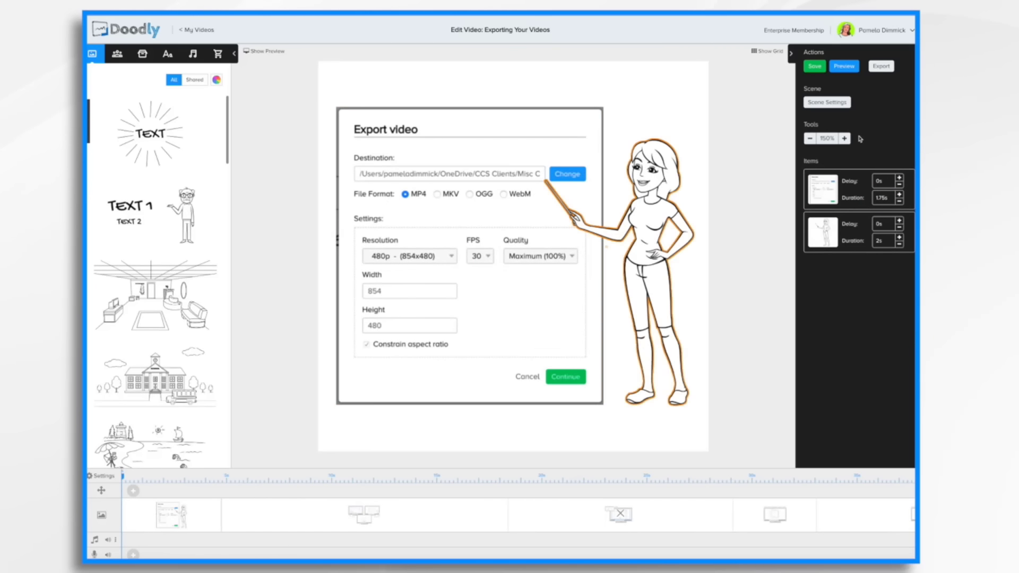
Switch the export resolution to Custom and set the height to 1200.
left_click(883, 67)
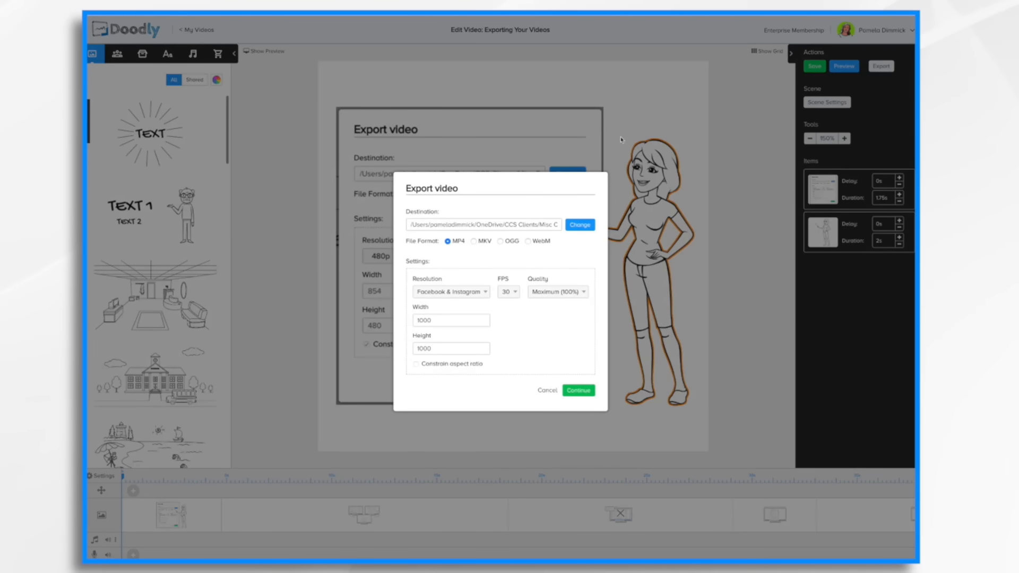
left_click(452, 292)
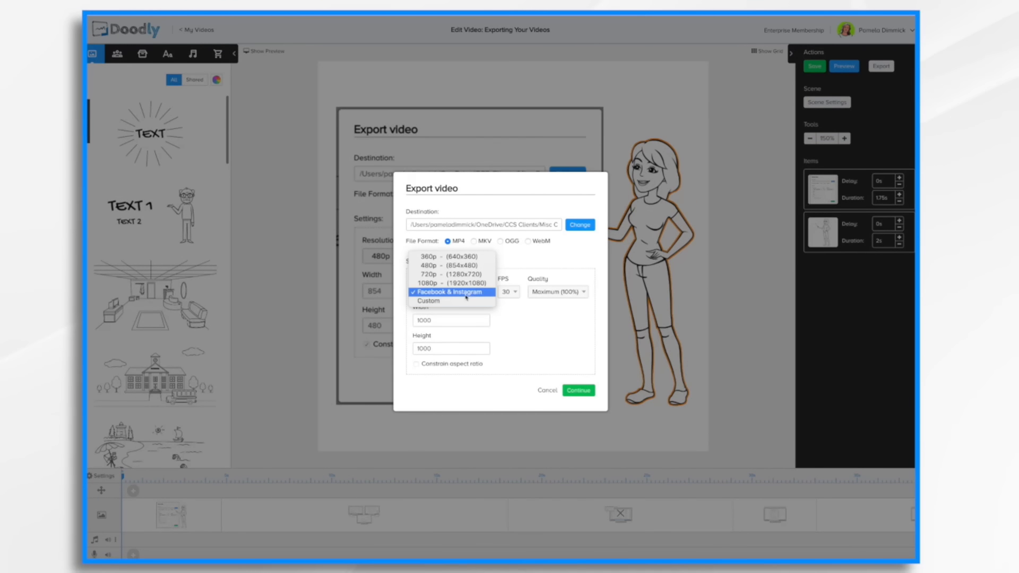
left_click(449, 303)
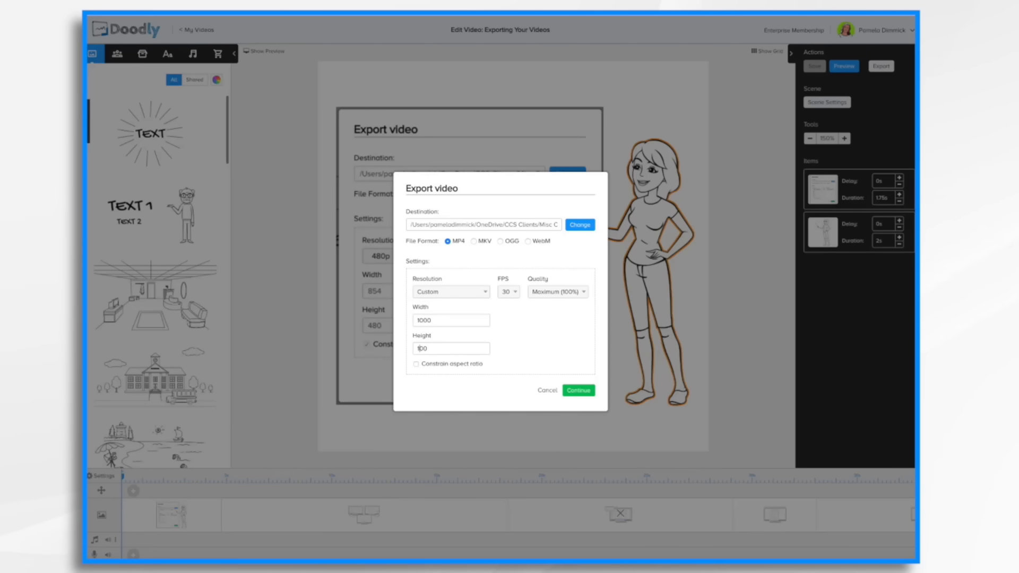
type("2")
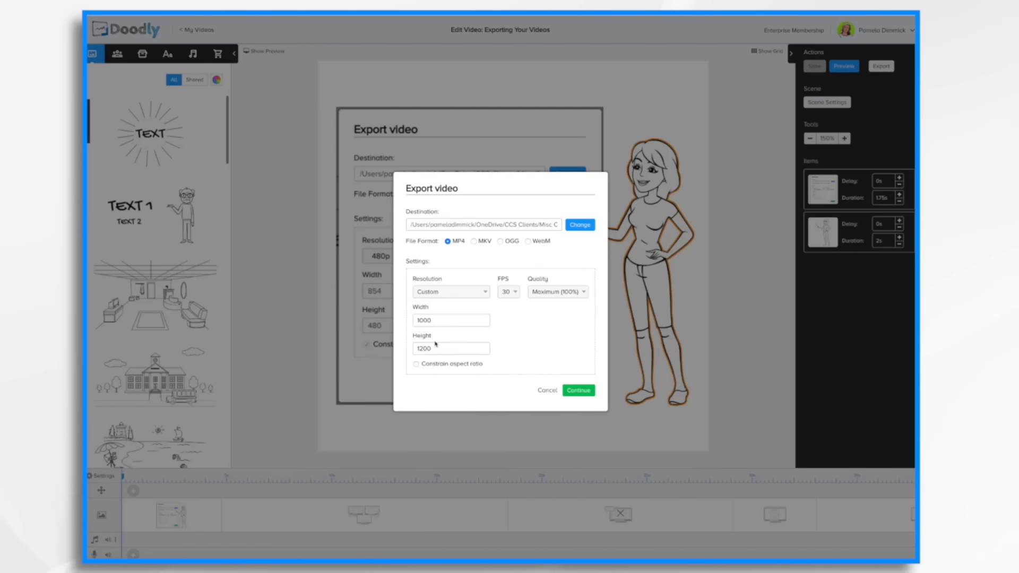
left_click(416, 364)
Review the FPS and Quality options, briefly choosing 60 fps before returning to 30 fps.
left_click(515, 295)
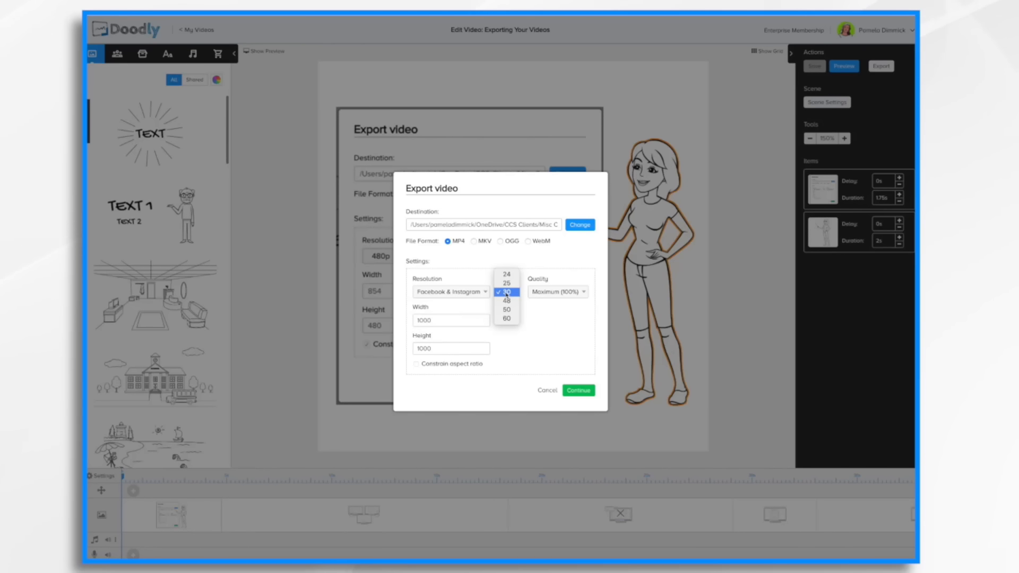
left_click(509, 320)
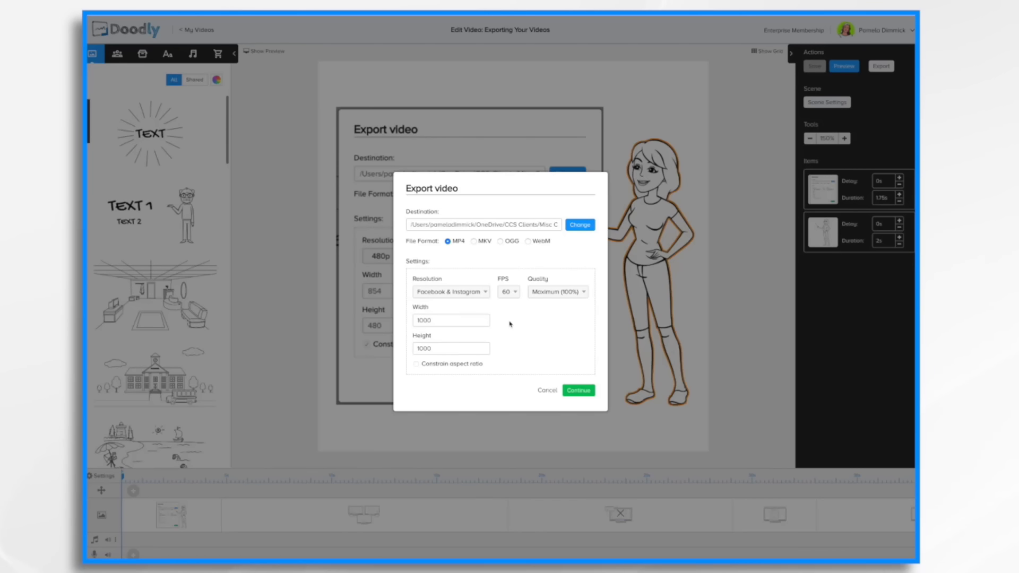
left_click(509, 292)
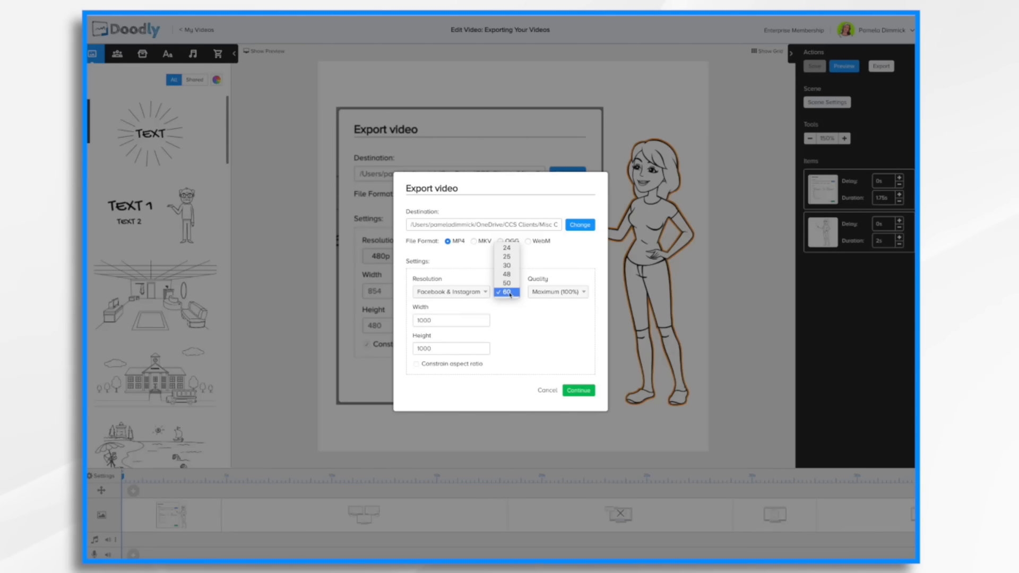
left_click(506, 266)
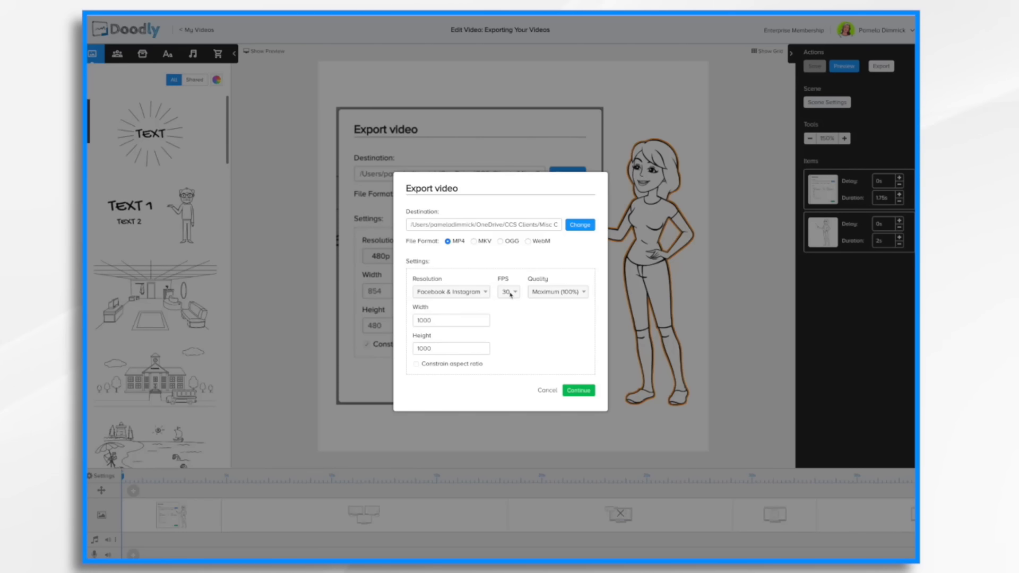
left_click(511, 293)
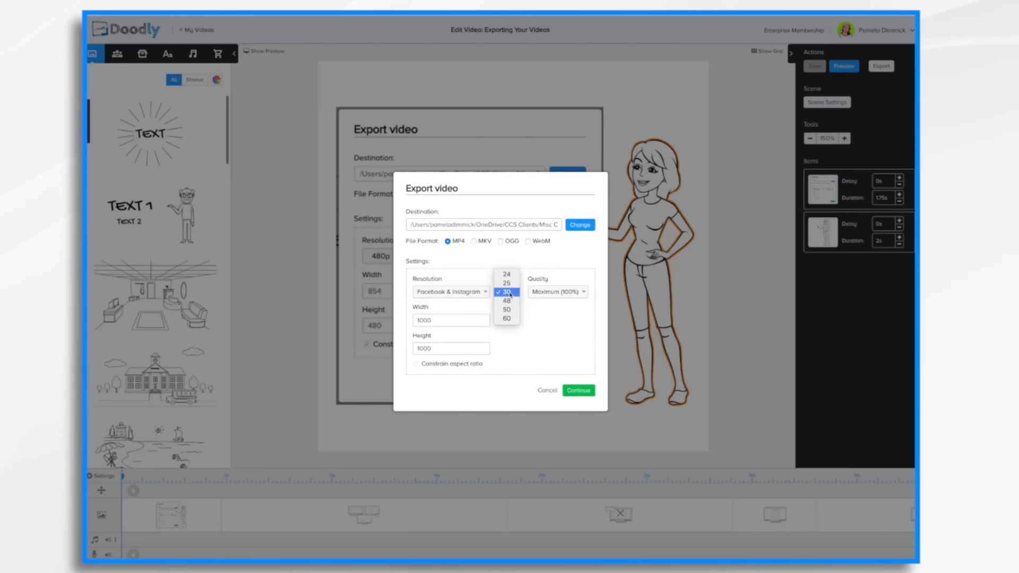
left_click(526, 302)
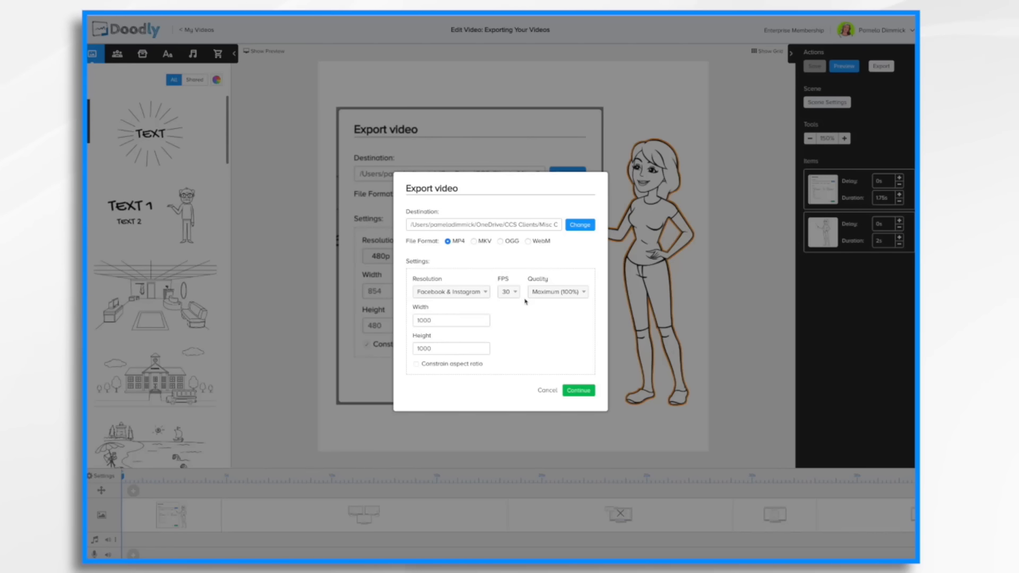
left_click(581, 294)
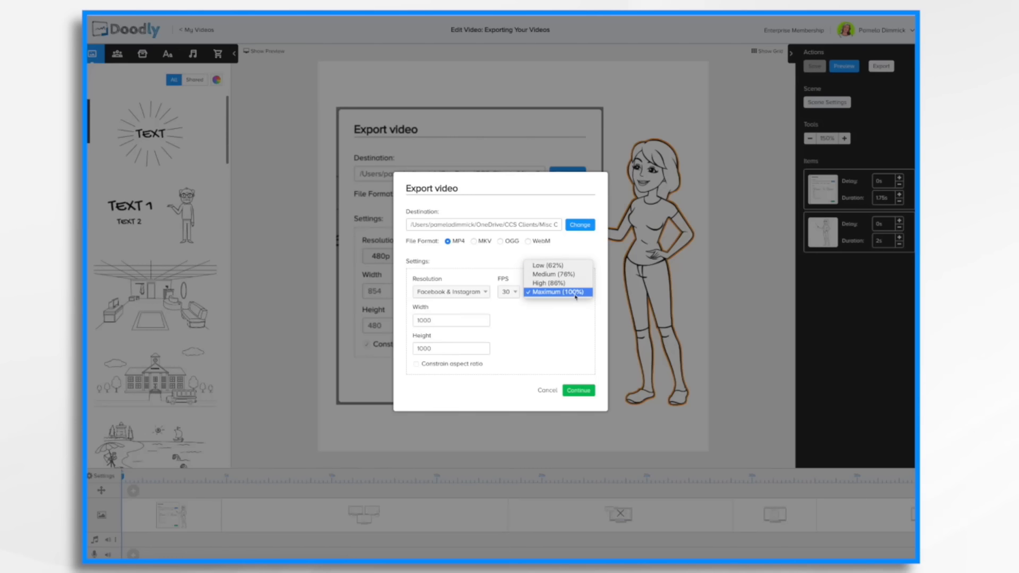
left_click(552, 324)
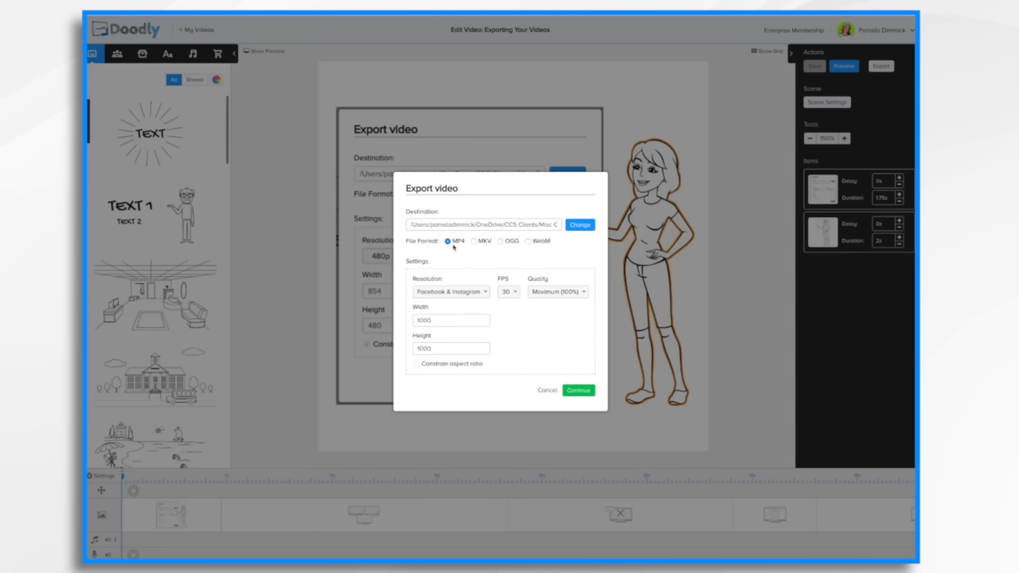
Set the export destination to the Desktop as Exporting Your Videos.mp4 and start the export.
left_click(568, 228)
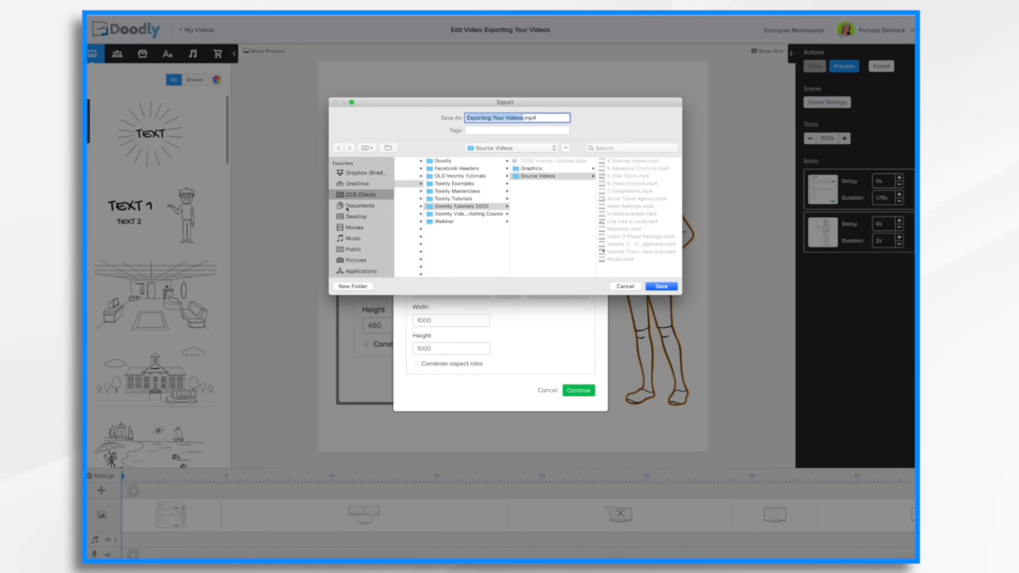
left_click(361, 218)
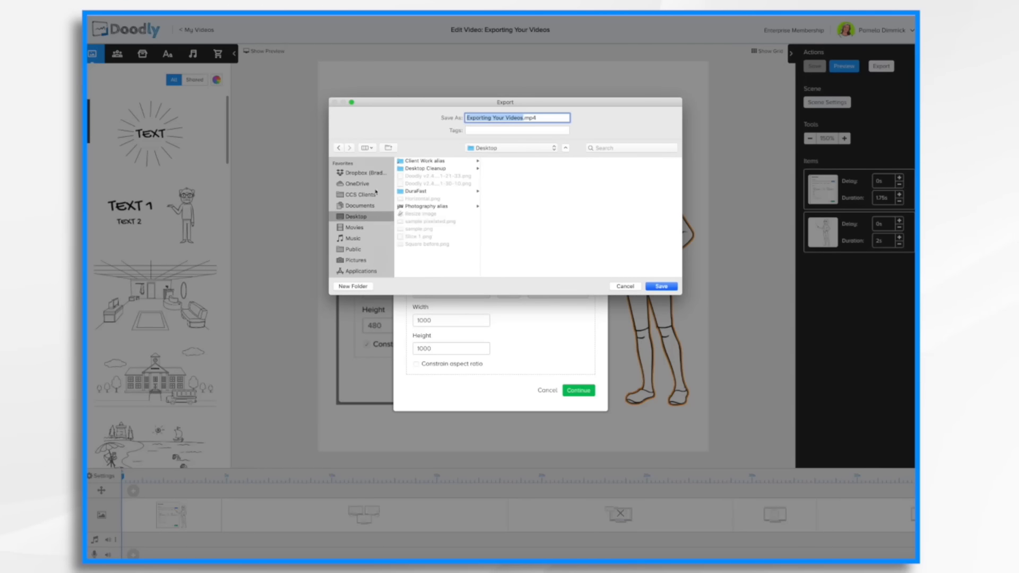
left_click(662, 287)
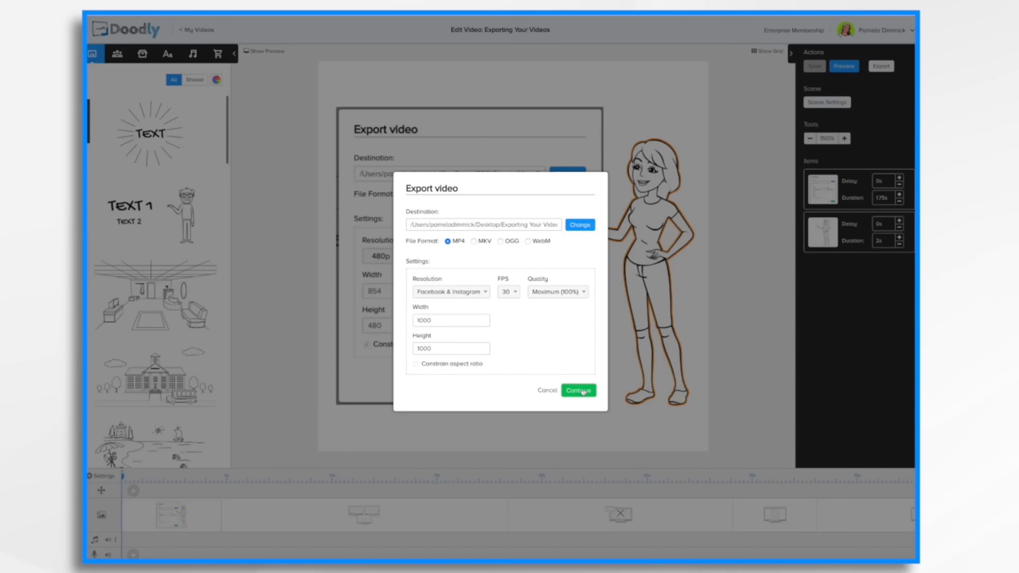
left_click(583, 392)
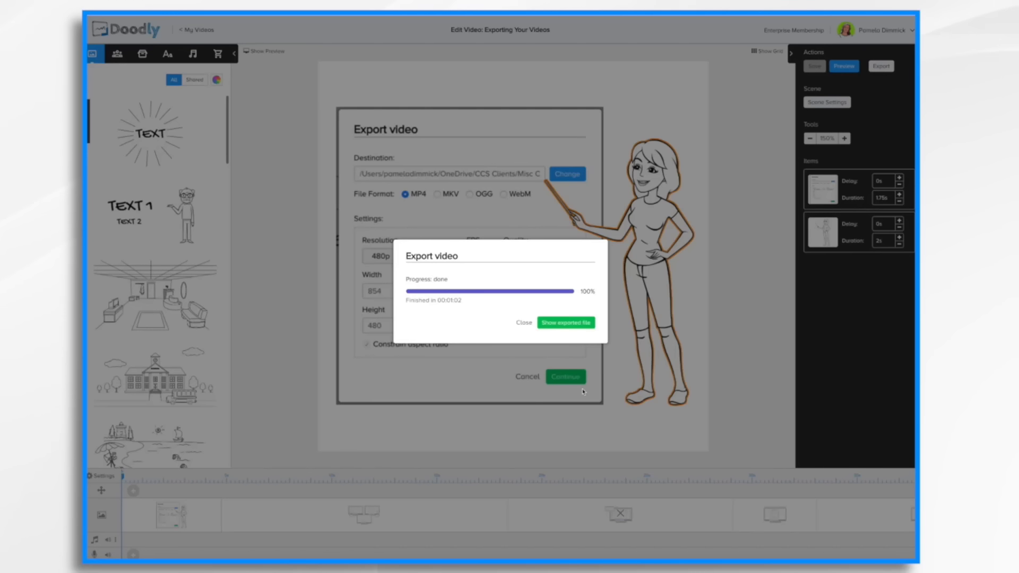
Open the exported Exporting Your Videos.mp4 file and play it.
left_click(575, 327)
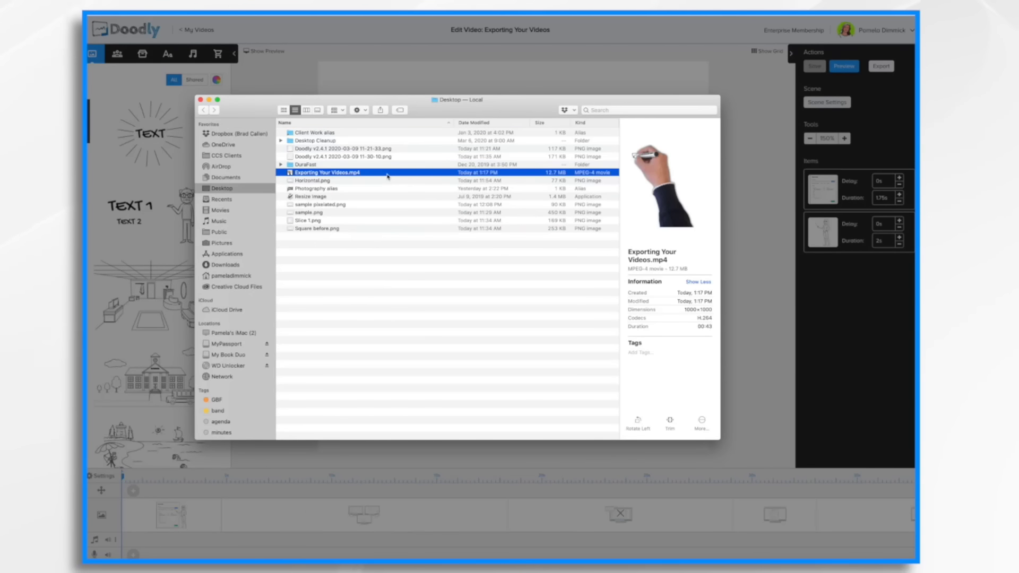
double_click(338, 173)
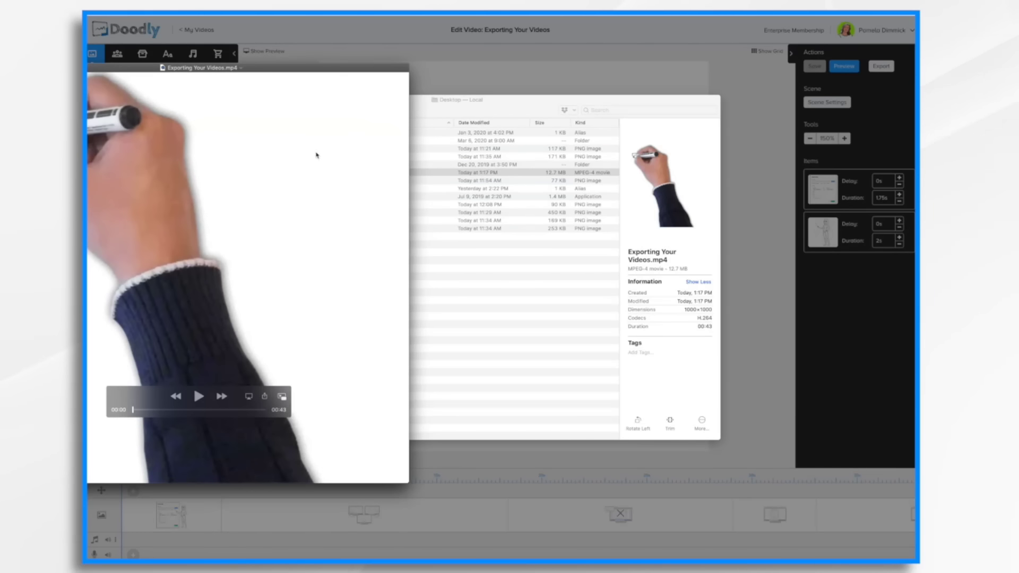
left_click_drag(143, 72, 287, 89)
left_click(342, 413)
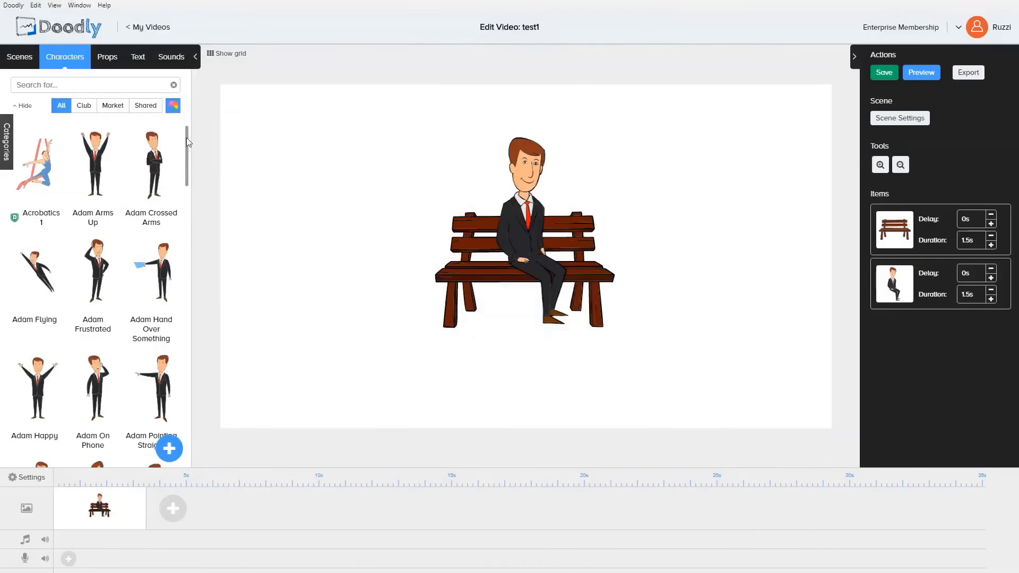
left_click_drag(187, 138, 189, 167)
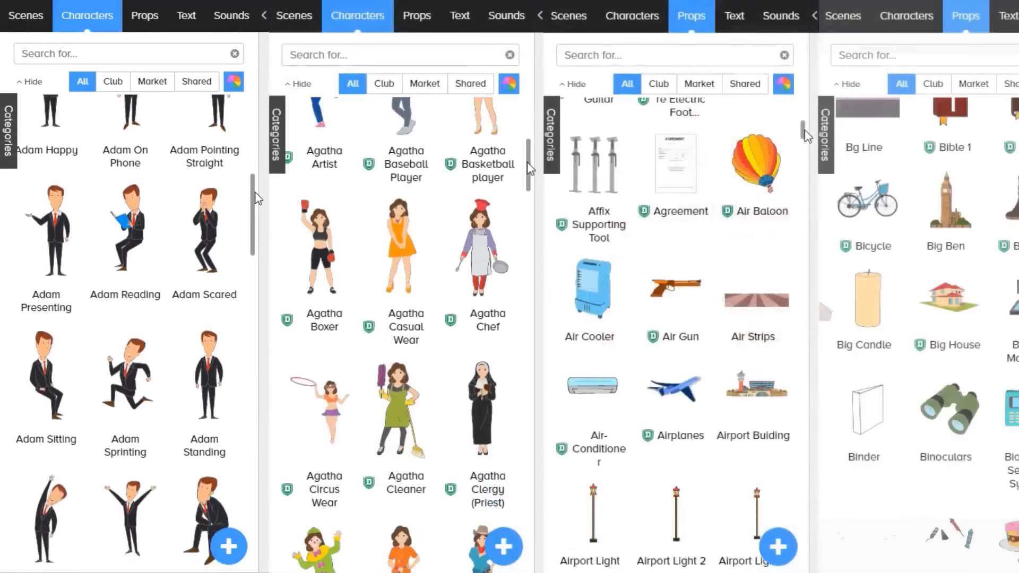